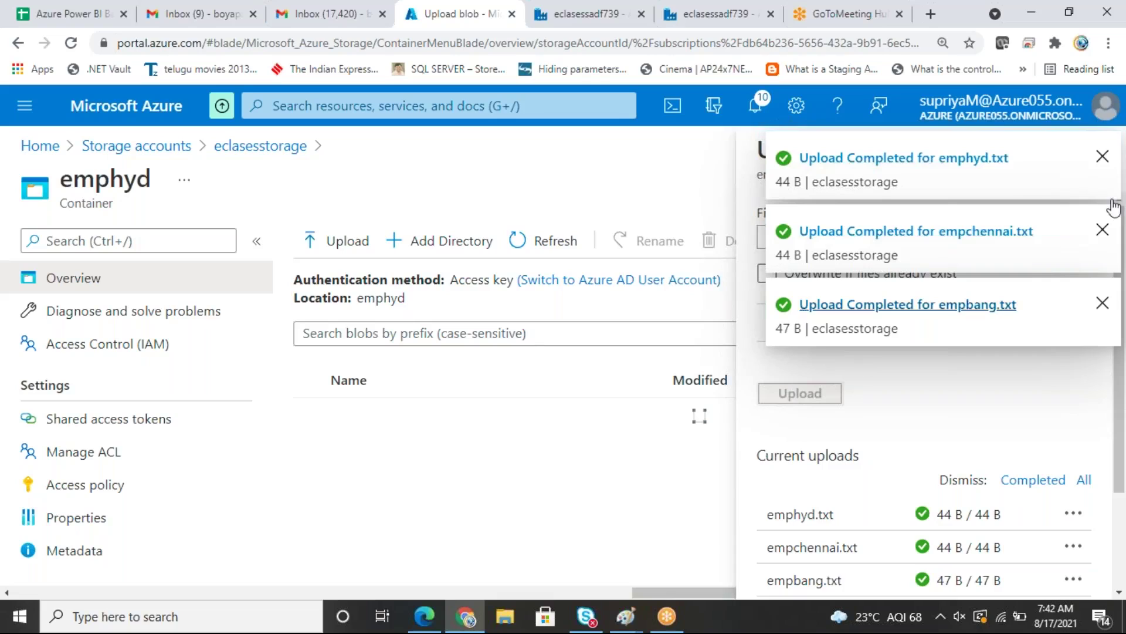
Step: Close the finished upload pane, check the uploaded blobs in the emphyd container, and return to the eclasesstorage containers list
click(1103, 158)
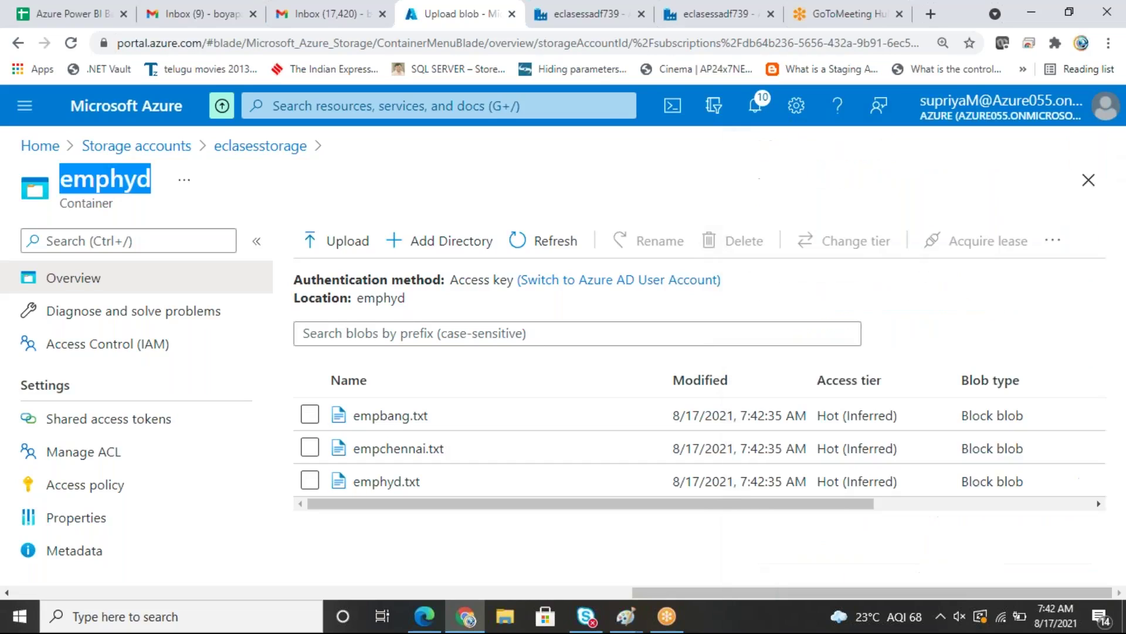
drag(787, 504, 430, 482)
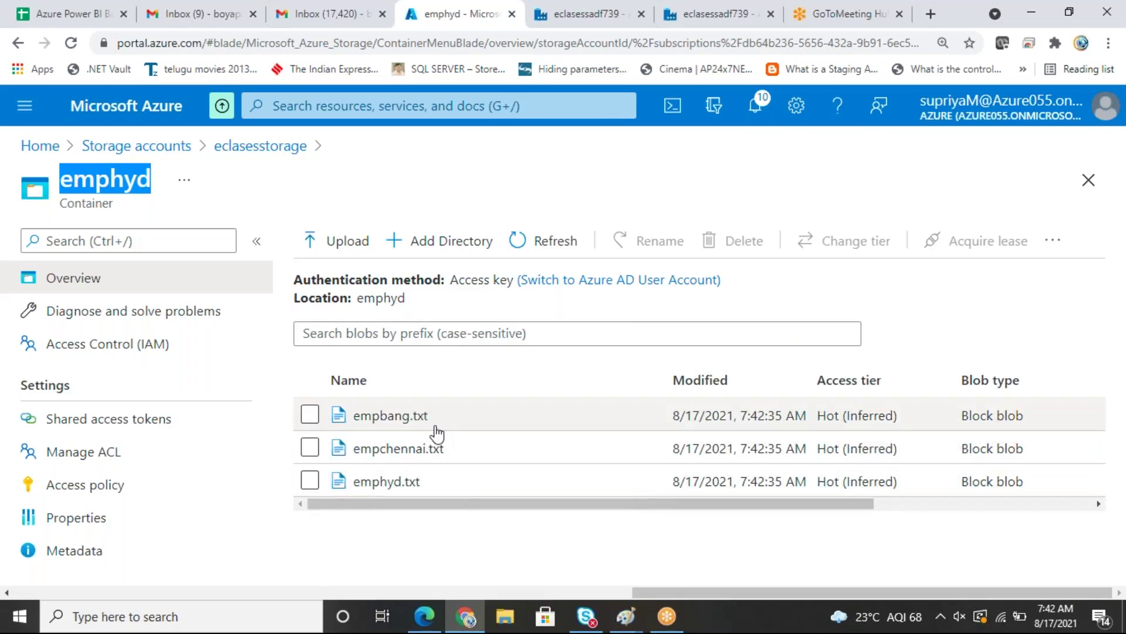
click(237, 146)
click(116, 147)
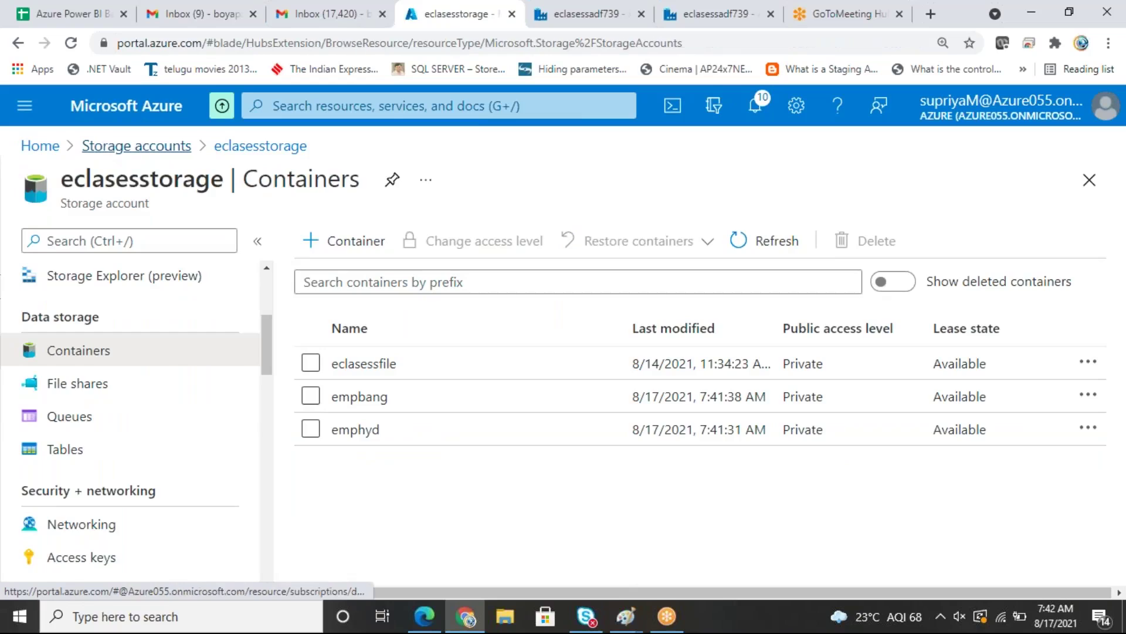
Step: Open the target database from the SQL databases list, starting at the portal home
click(42, 146)
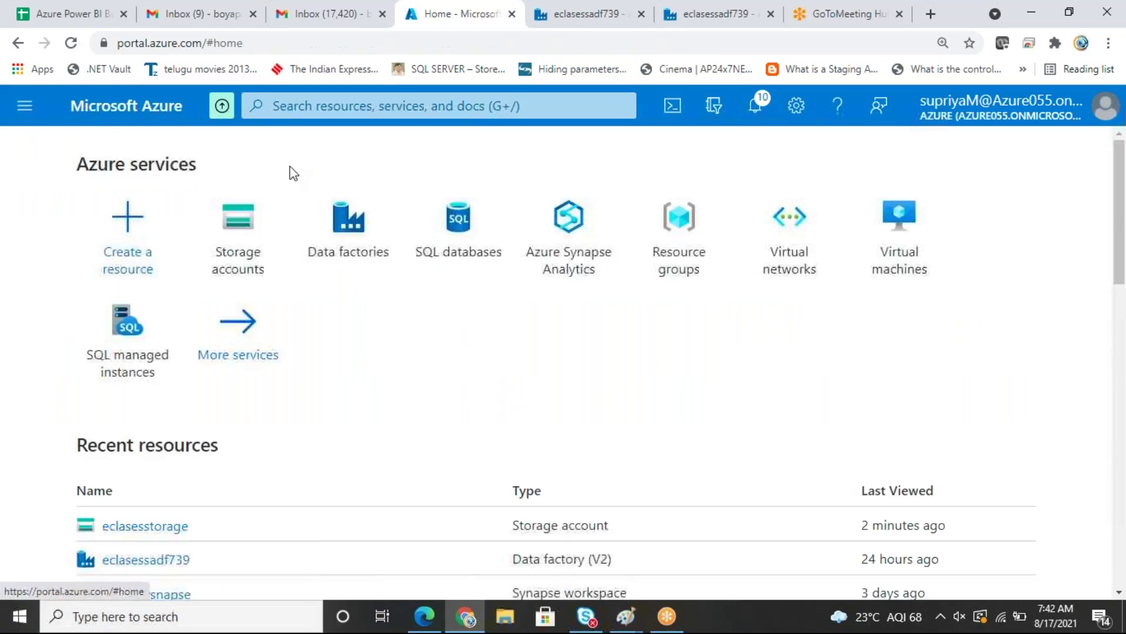
click(460, 240)
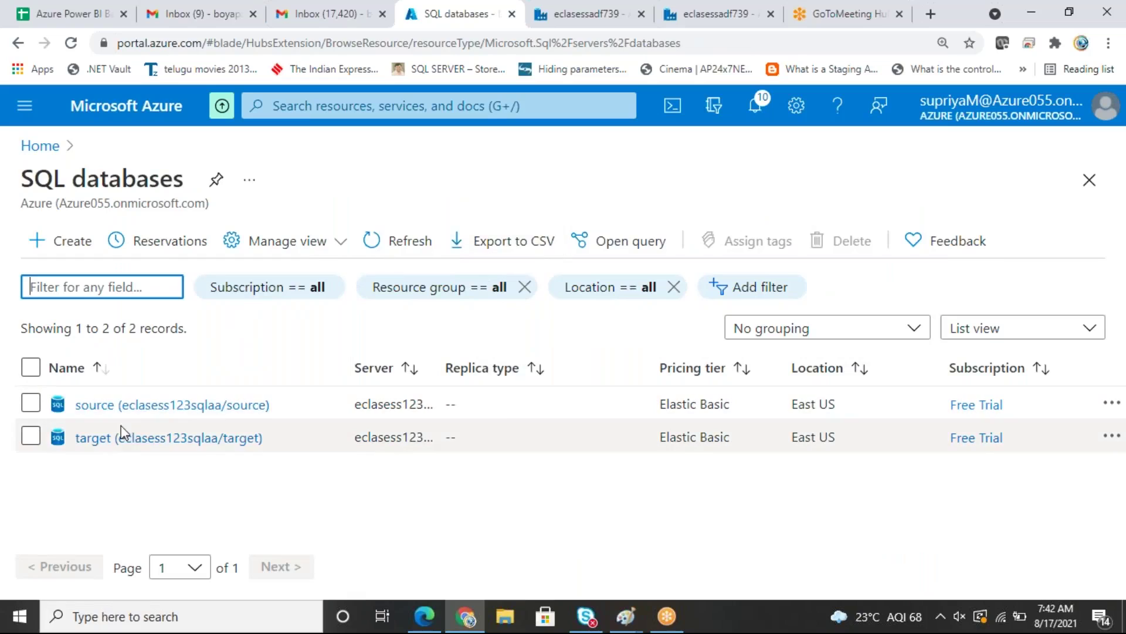
click(168, 443)
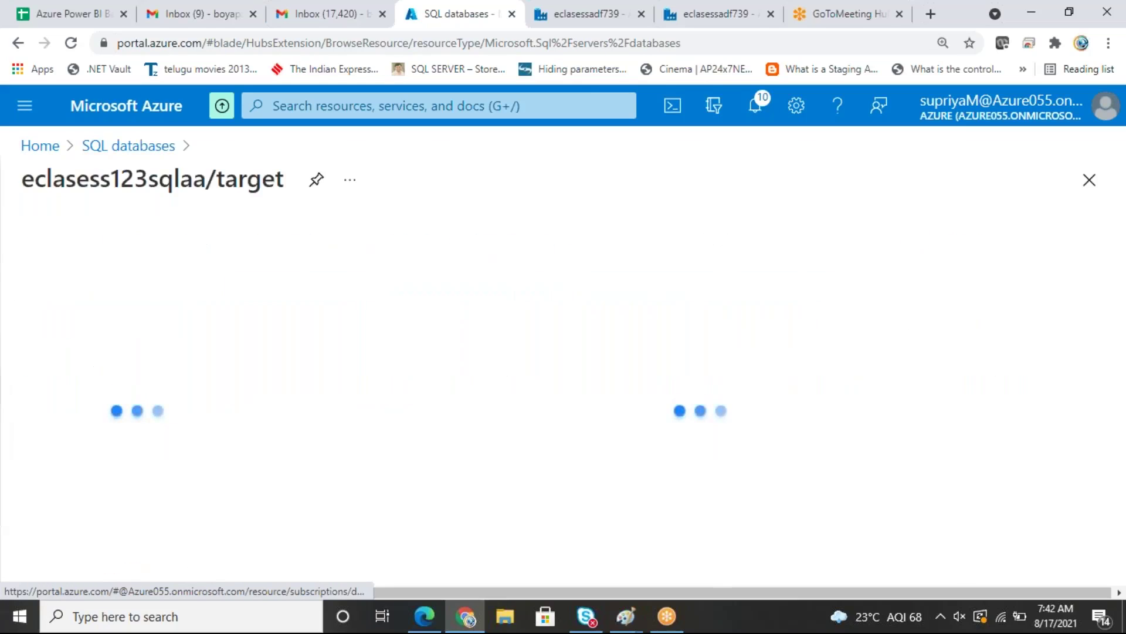
Step: Switch to the eclasessadf739 data factory and reload its home page, discarding the unsaved pipeline and dataset changes
click(561, 23)
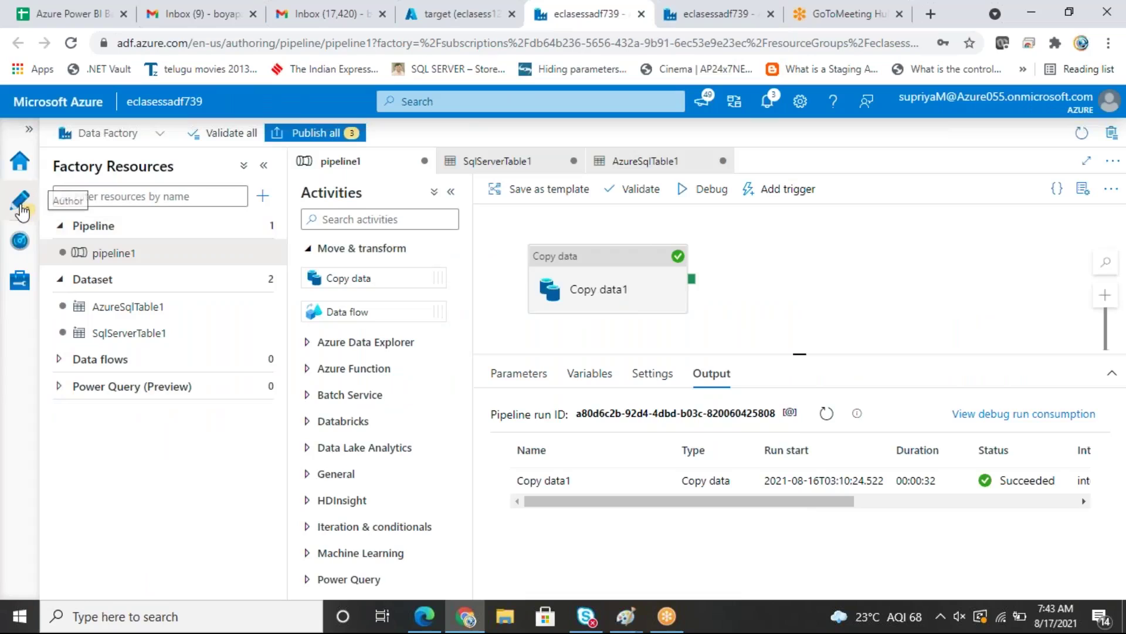
click(21, 161)
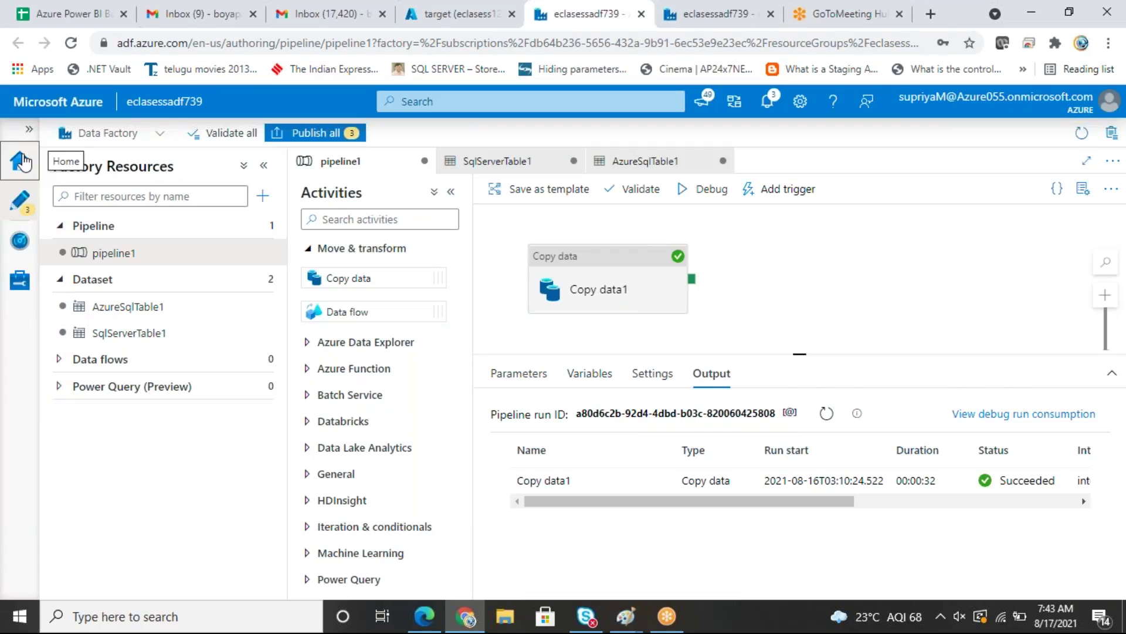
click(411, 43)
key(Return)
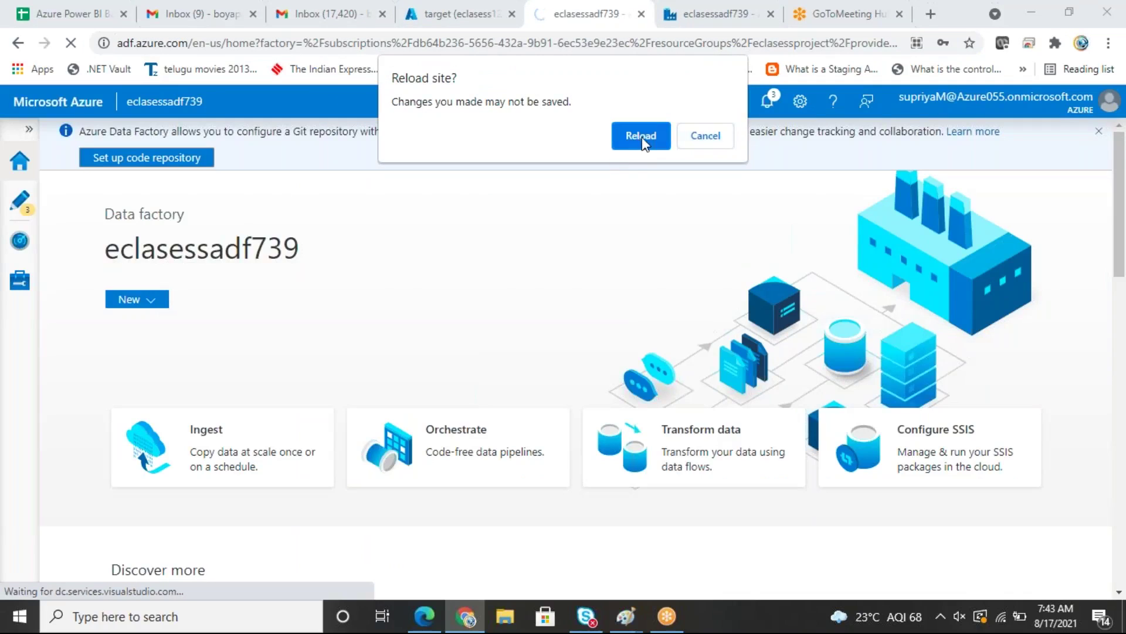
click(643, 139)
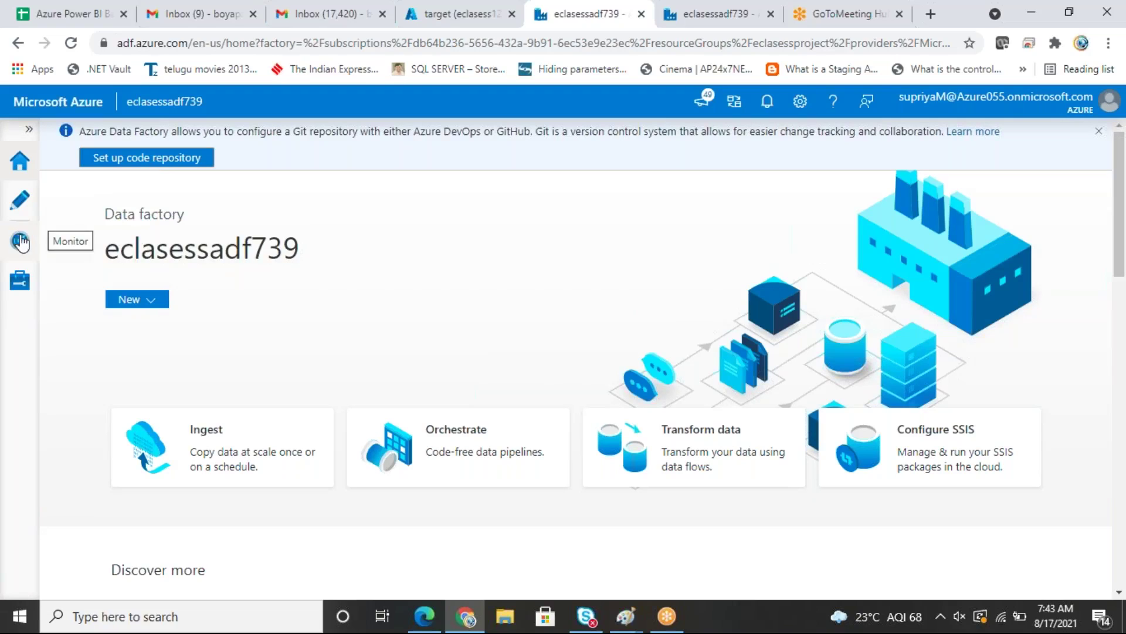
click(24, 284)
click(21, 281)
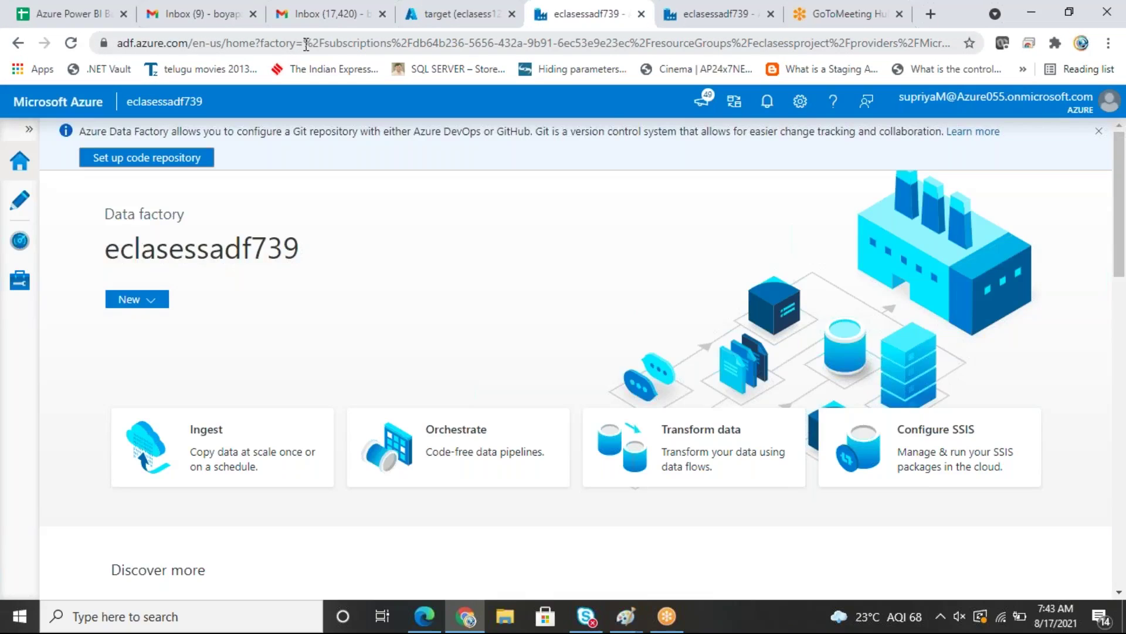
key(ctrl+a)
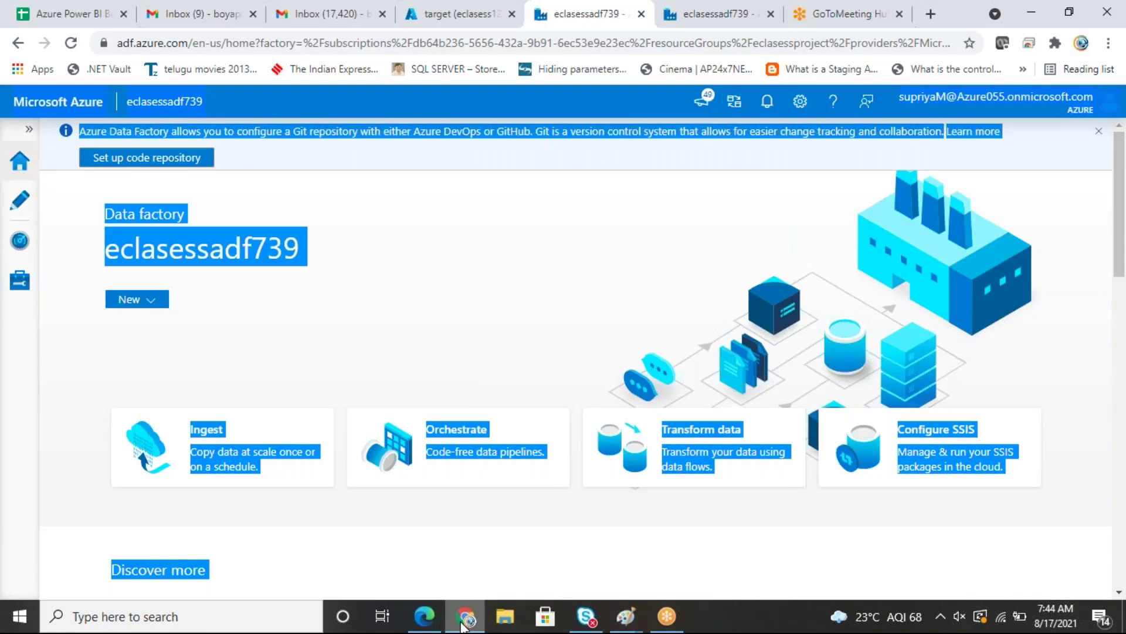
mouse_move(465, 625)
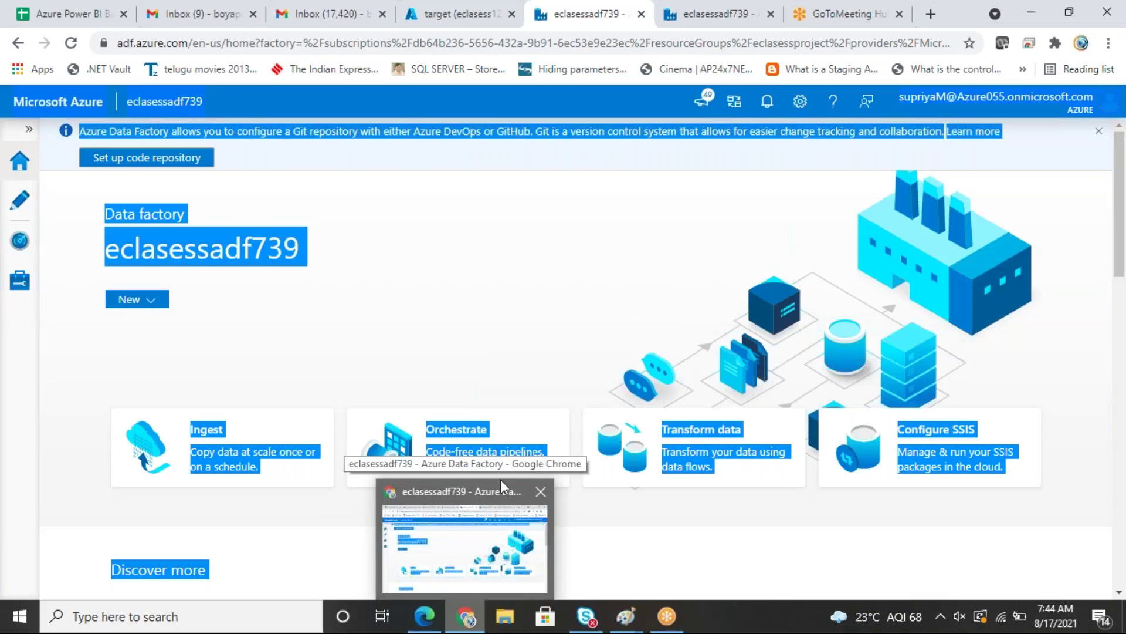
mouse_move(662, 615)
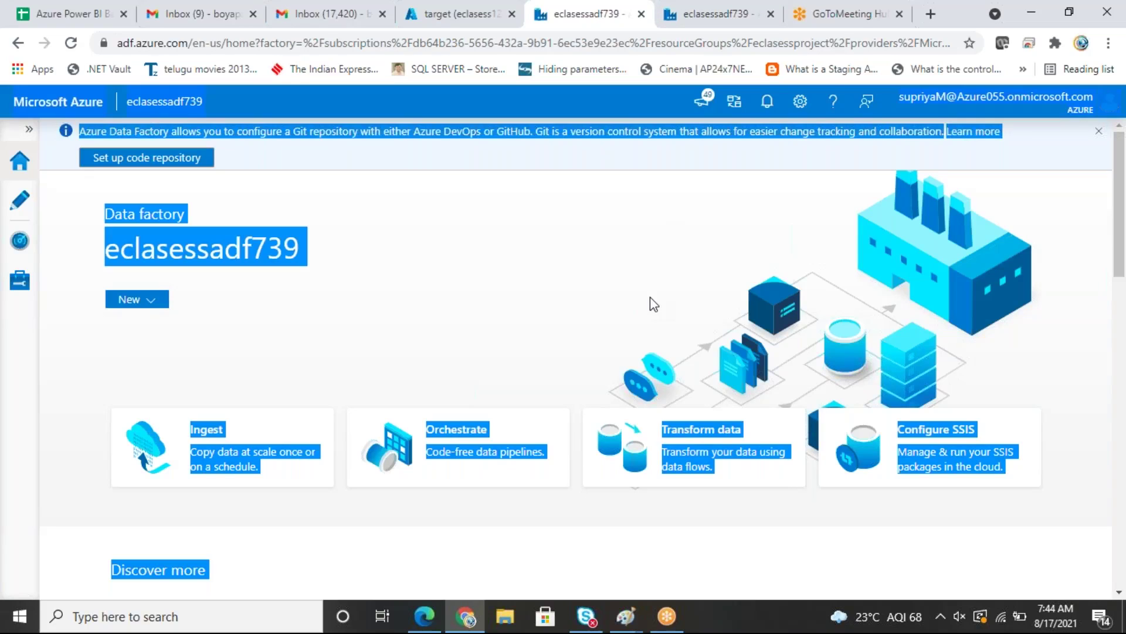
click(498, 265)
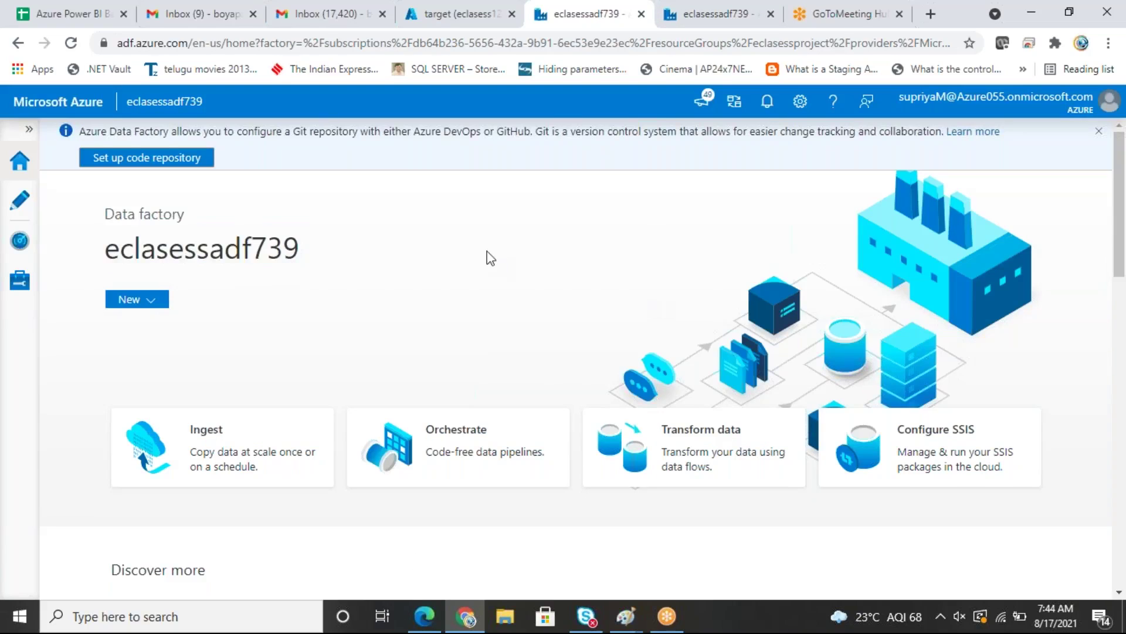
Step: Start a new linked service in the data factory, searching the data stores for "blob" and choosing Azure Blob Storage
click(17, 282)
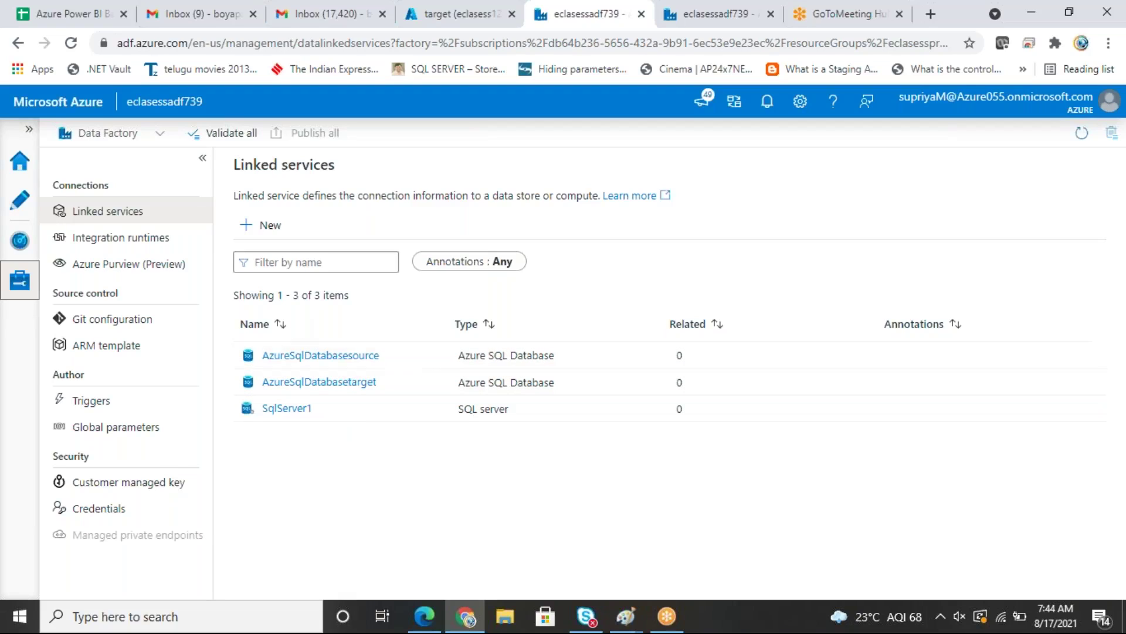
click(121, 217)
click(267, 229)
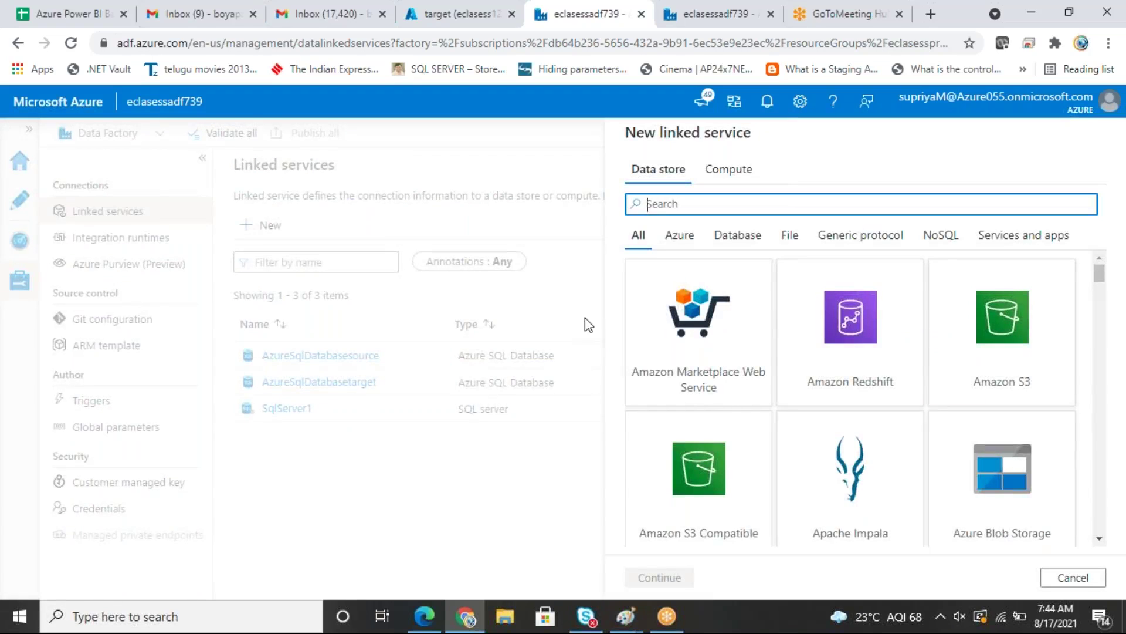
text(blob)
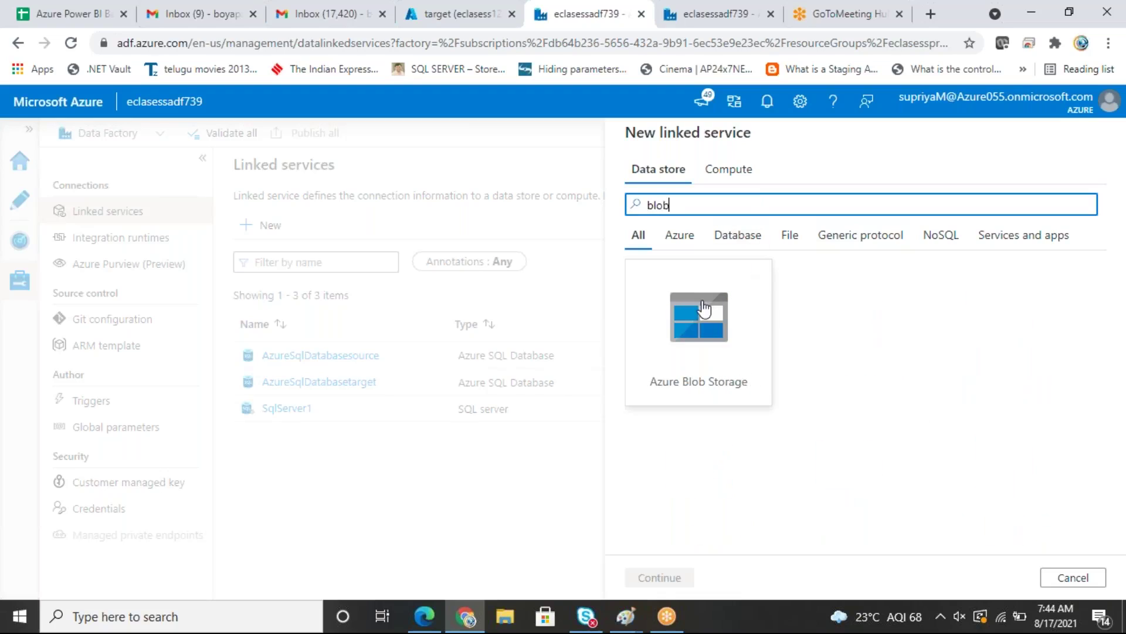
click(704, 309)
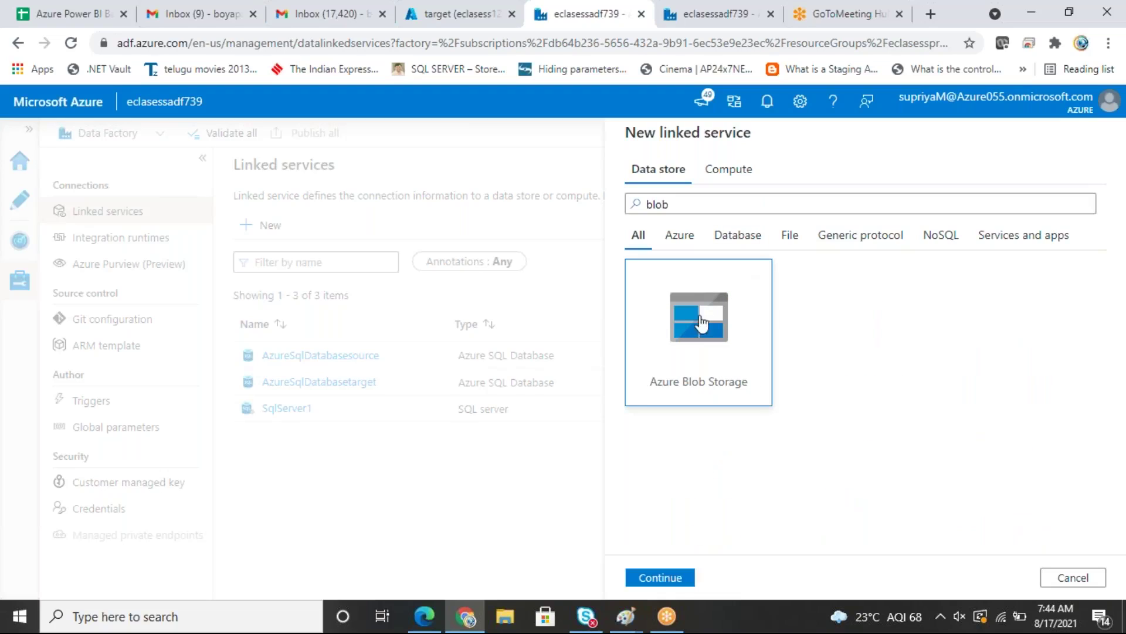
click(660, 577)
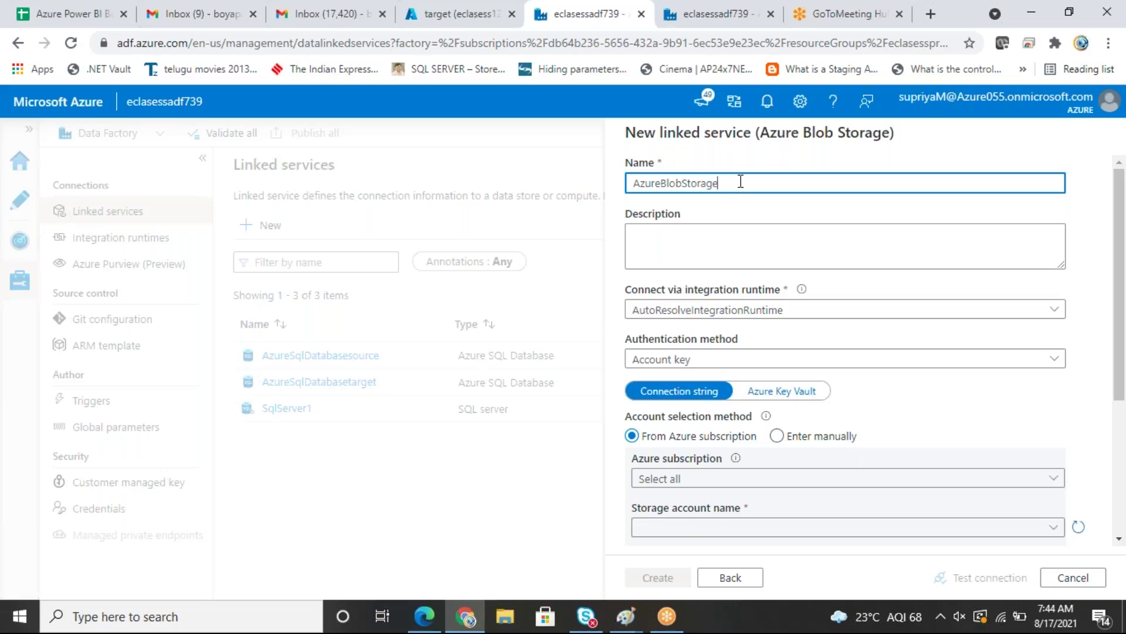
Step: Create the linked service as AzureBlobStorage, using the Free Trial subscription and the eclasesstorage storage account
scroll(1120, 303, down, 3)
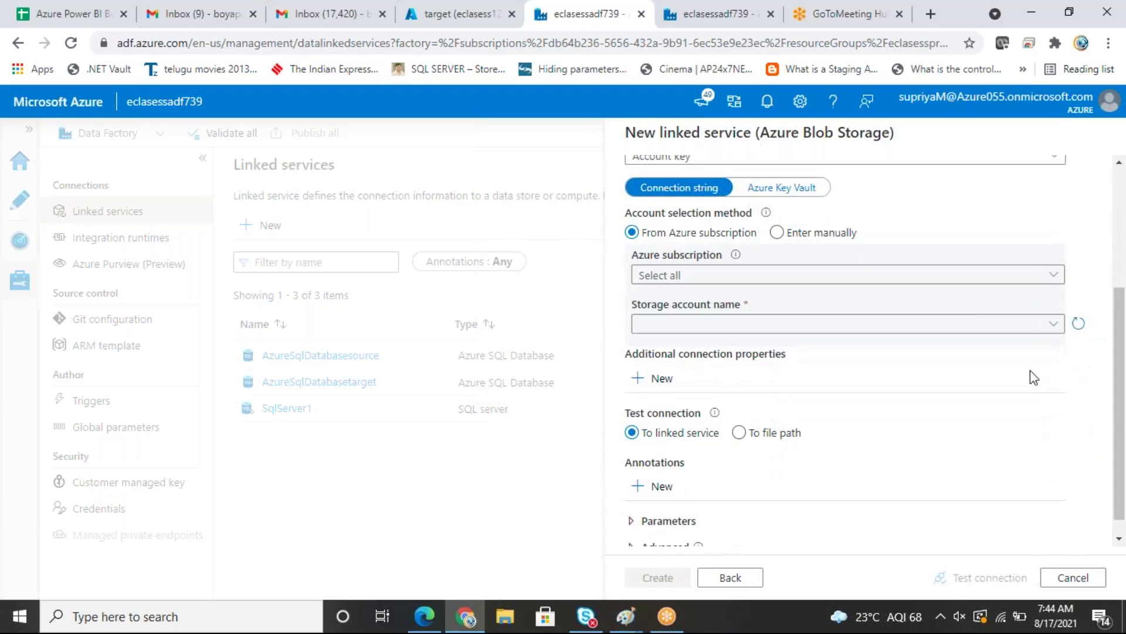
click(978, 274)
click(682, 324)
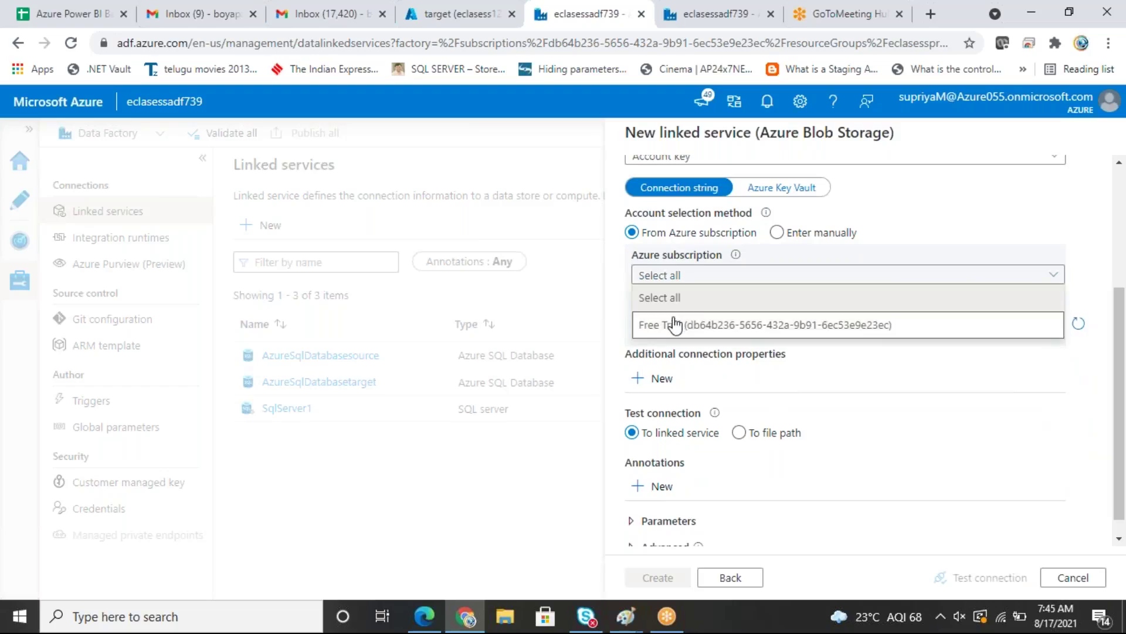
click(702, 326)
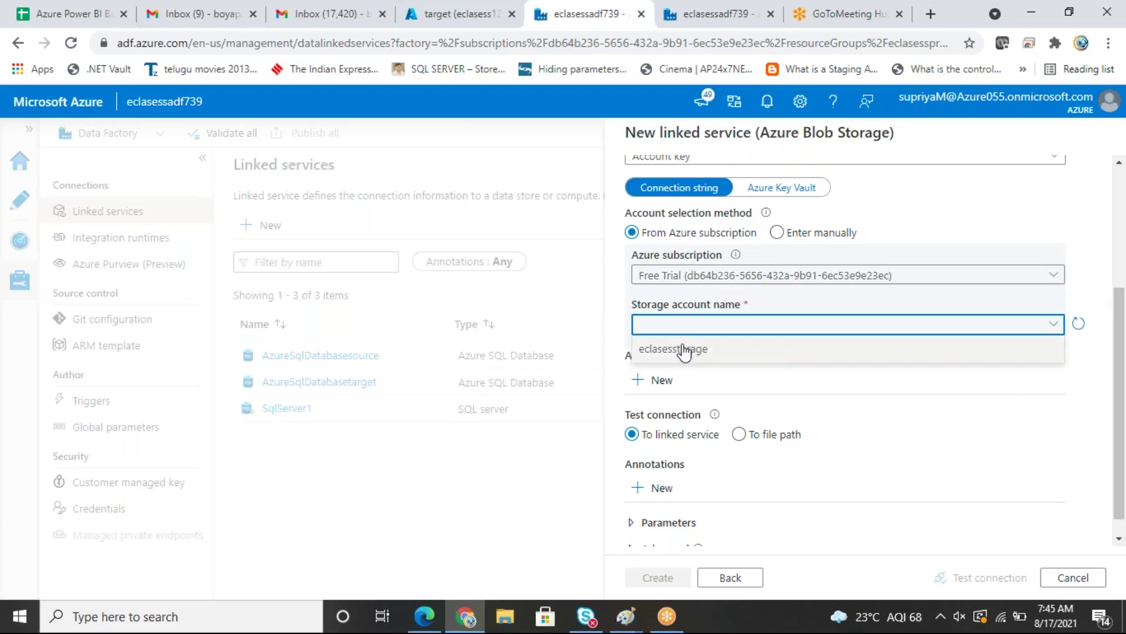
click(684, 349)
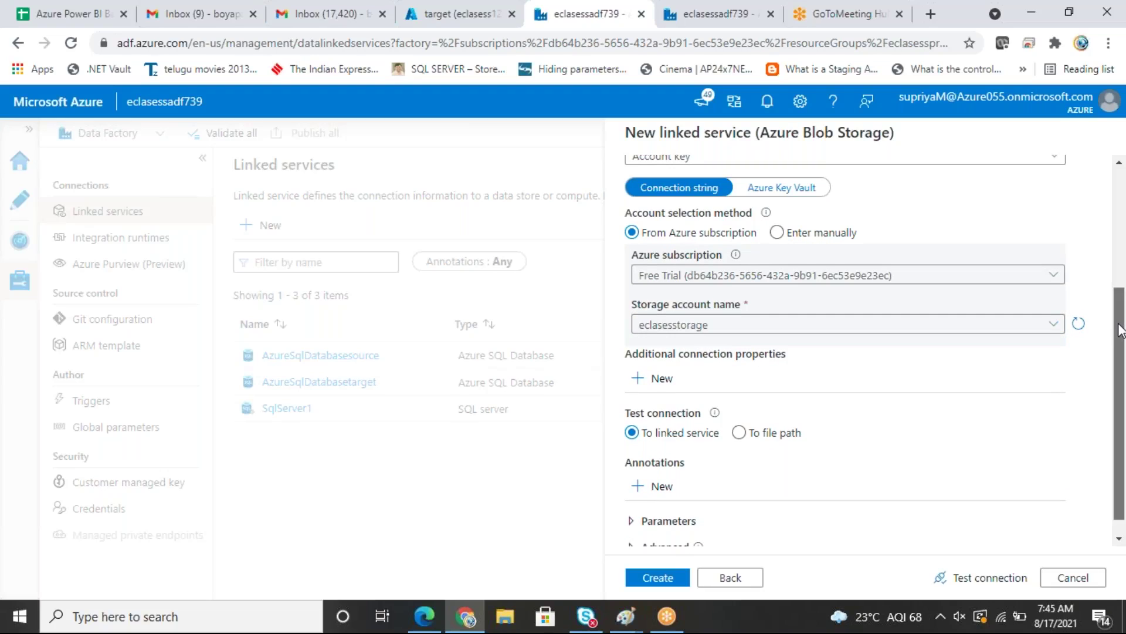
drag(1119, 328, 1119, 342)
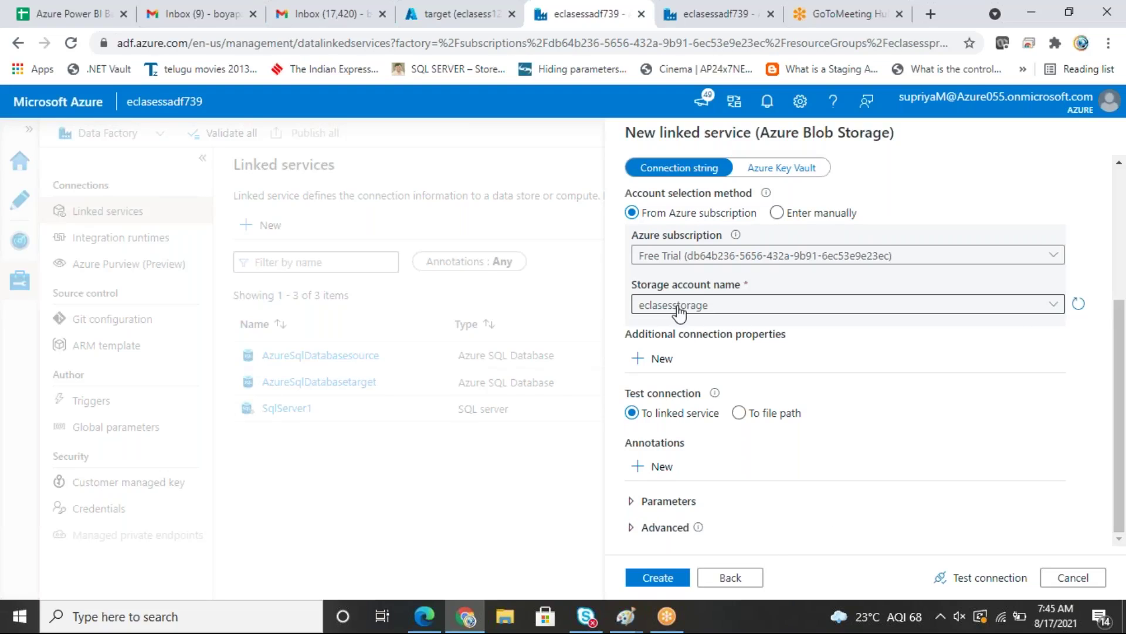
click(671, 583)
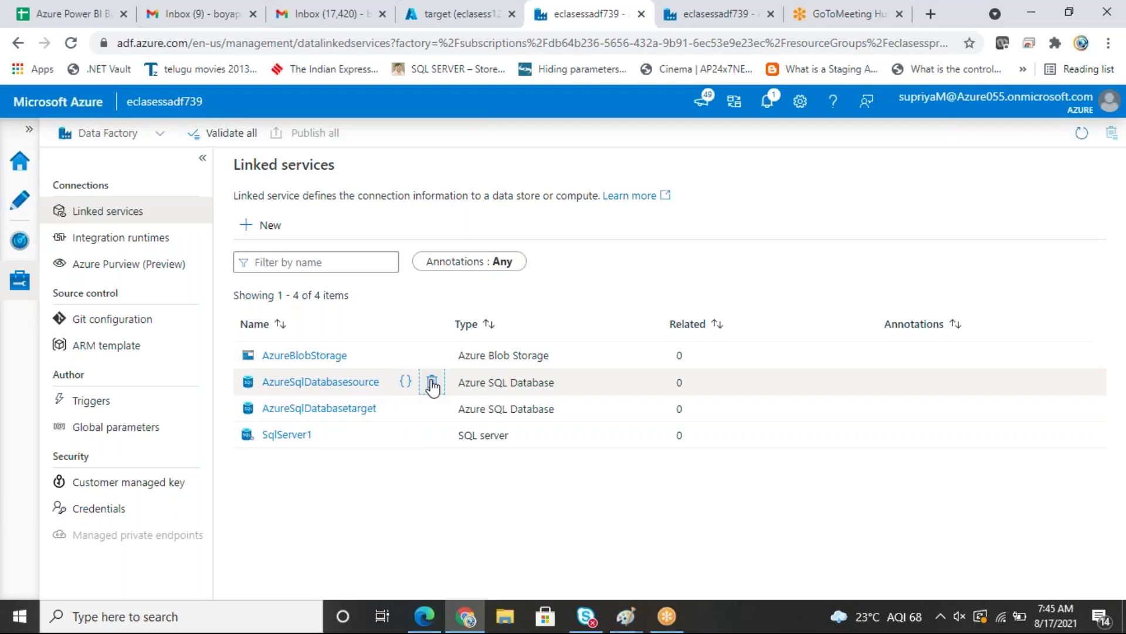
Step: Delete the AzureSqlDatabasesource and SqlServer1 linked services
click(432, 383)
click(472, 413)
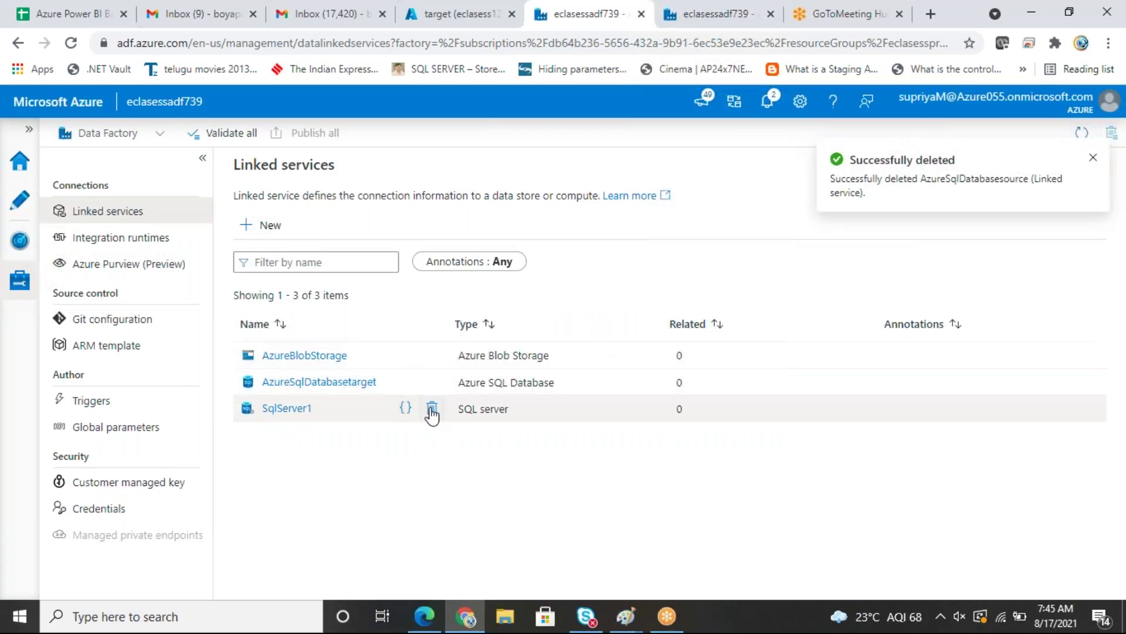
click(432, 409)
click(463, 412)
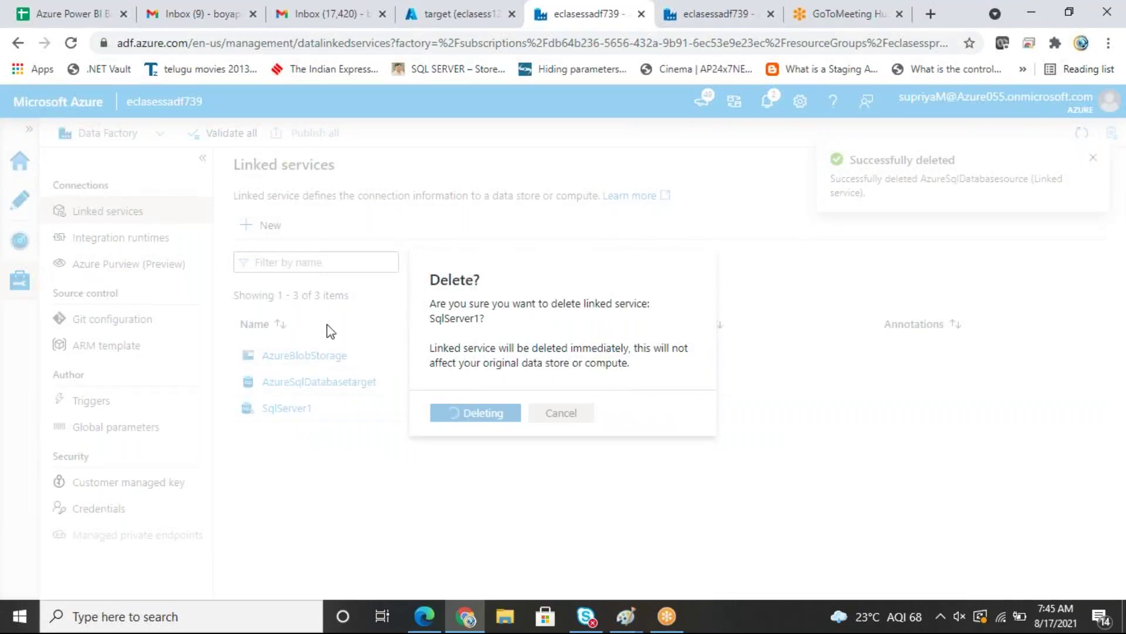
Step: Delete the self-hosted integration runtime IntegrationRuntime1678
click(118, 238)
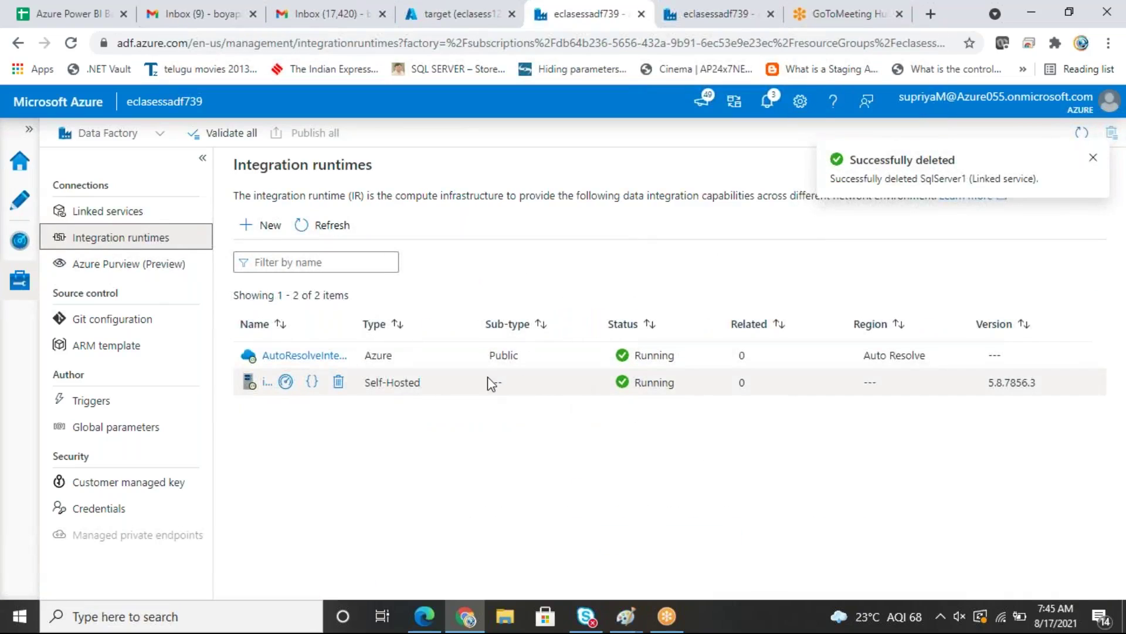
click(337, 384)
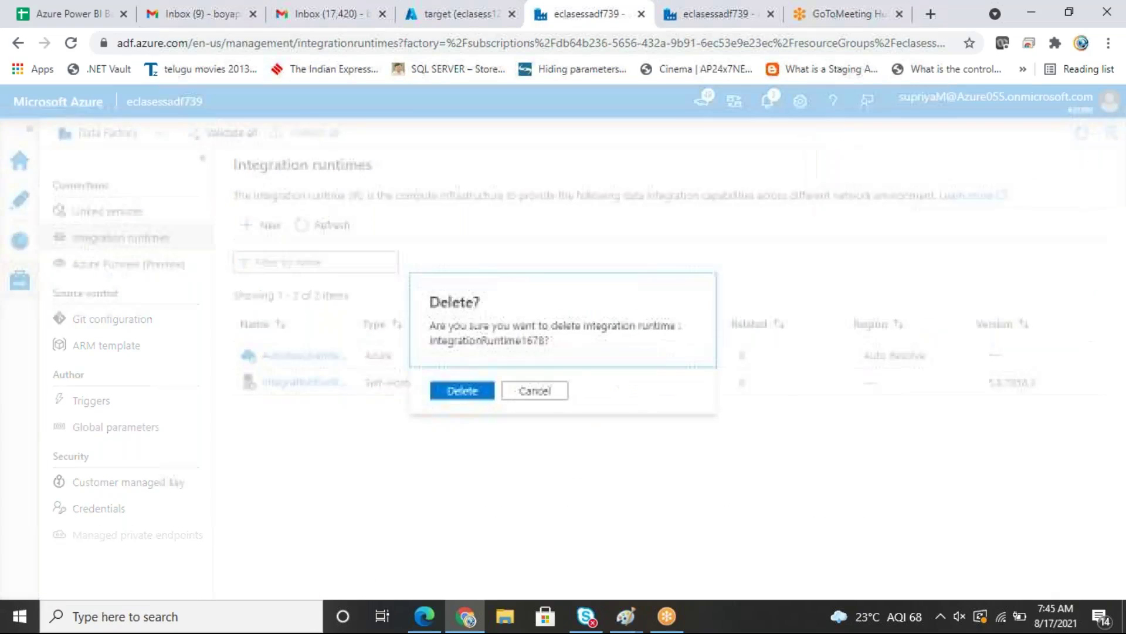
click(478, 391)
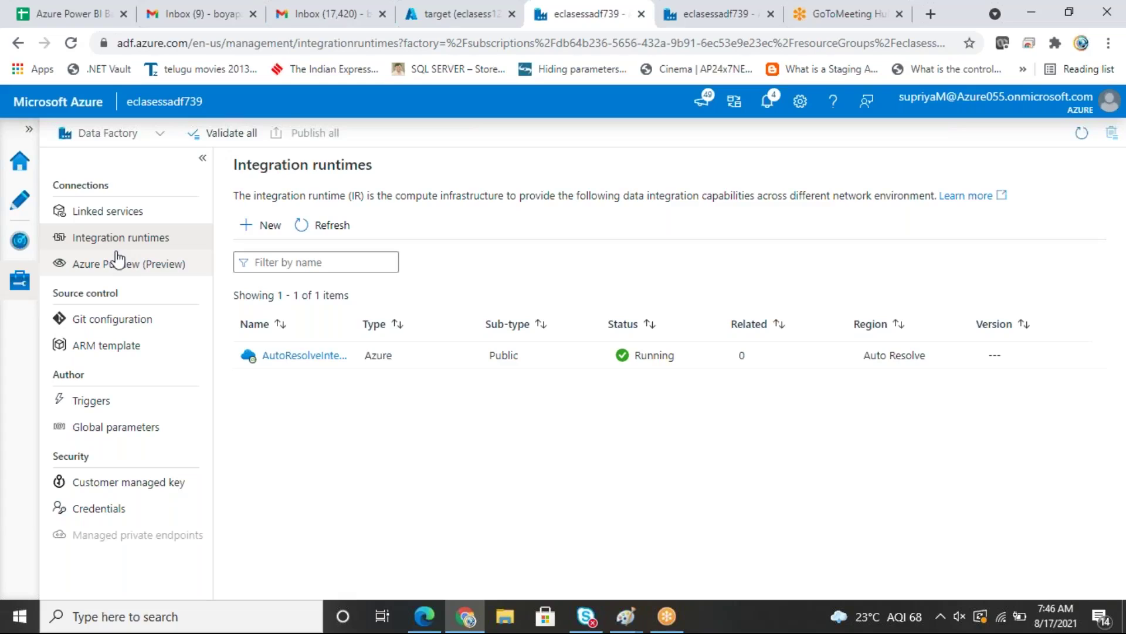
Step: Review the remaining linked services and open the factory's authoring workspace
click(119, 214)
click(18, 211)
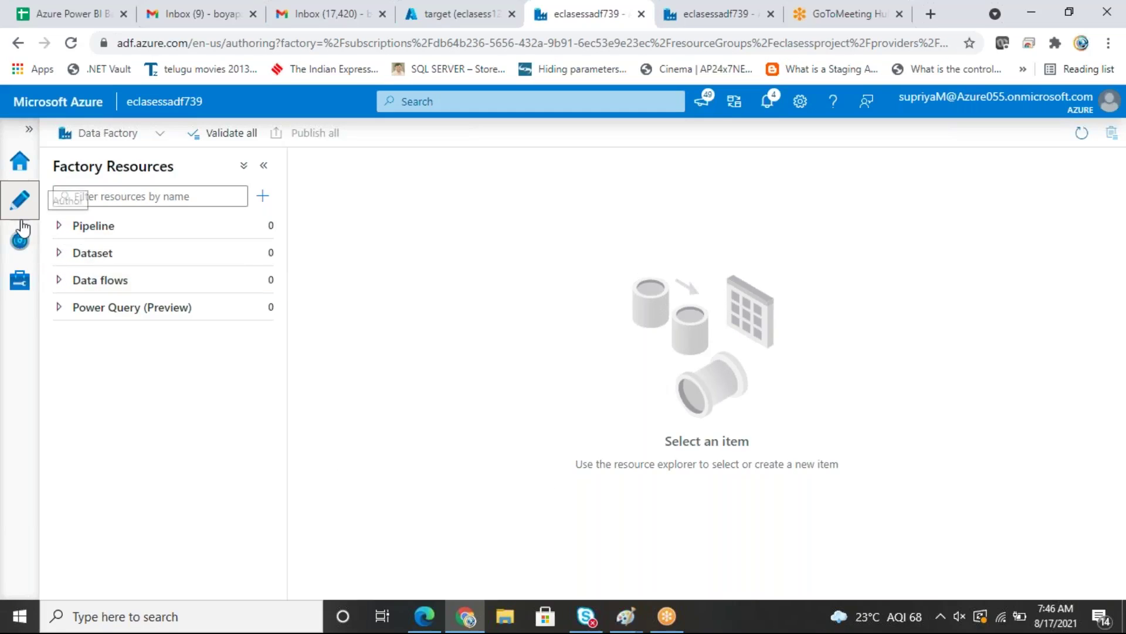
click(20, 279)
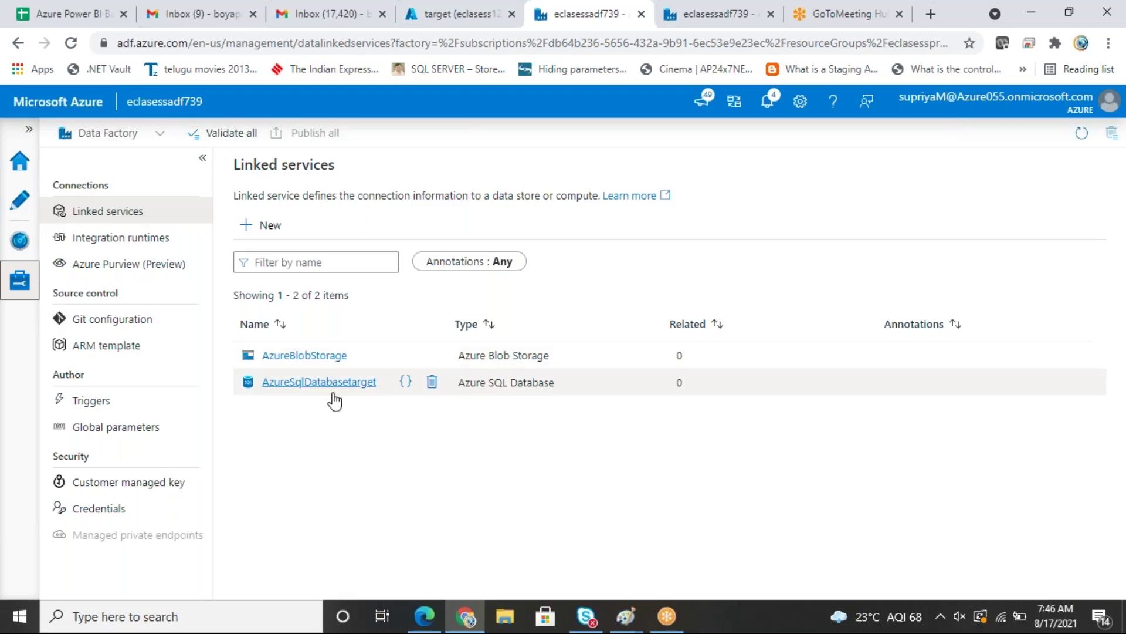
click(146, 238)
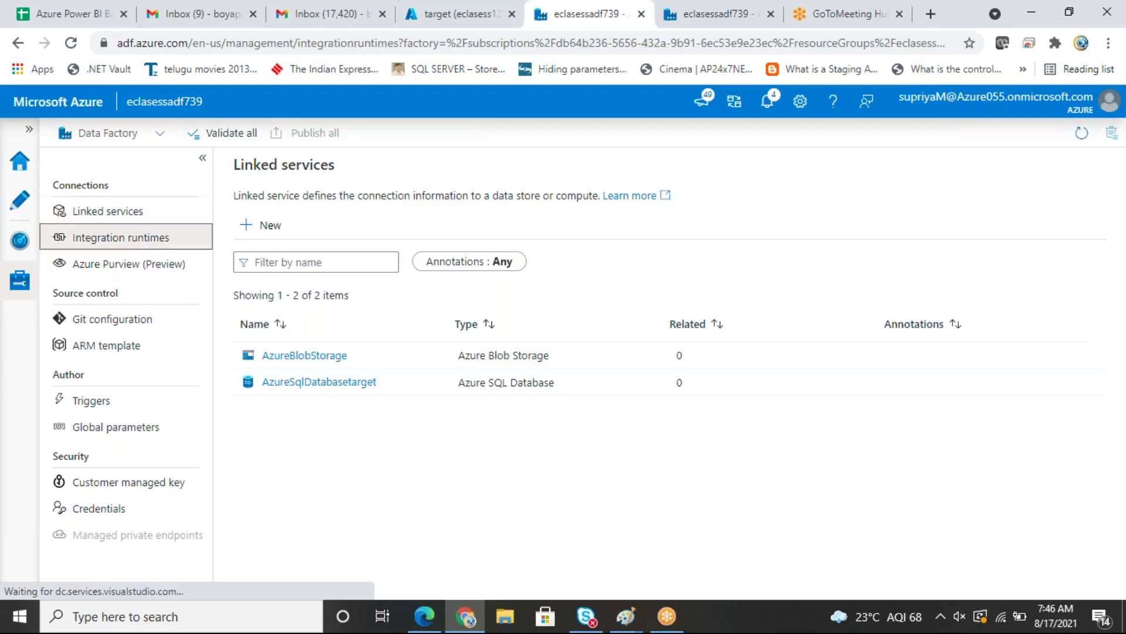
click(23, 201)
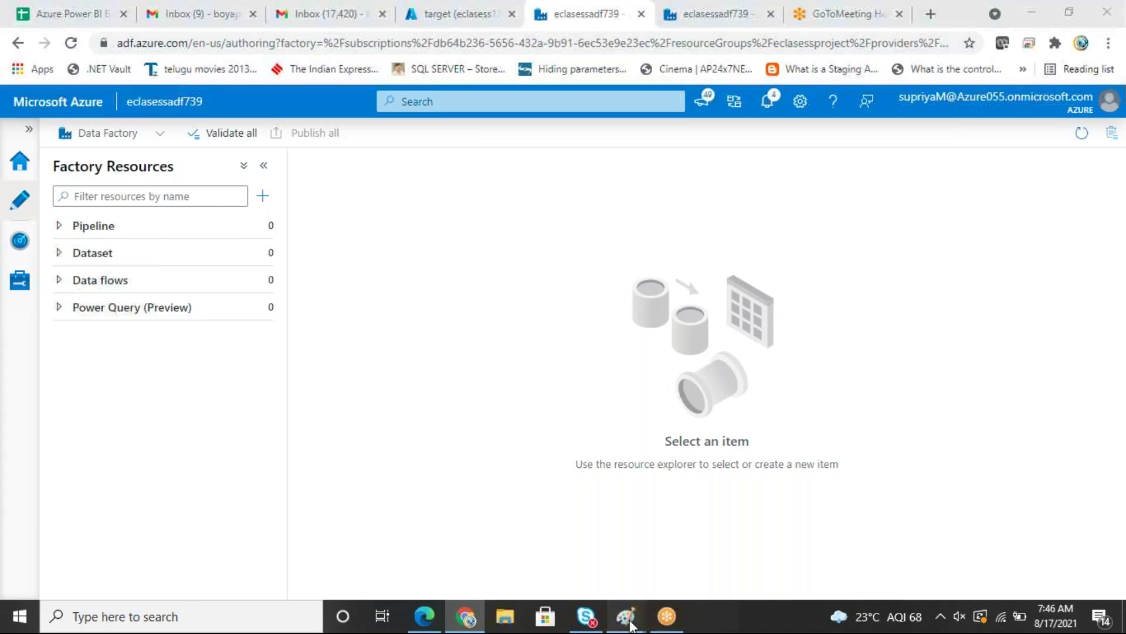
Step: Open Paint and draw two rectangles one above the other near the canvas's left edge, the lower about 151 by 102 px
mouse_move(611, 619)
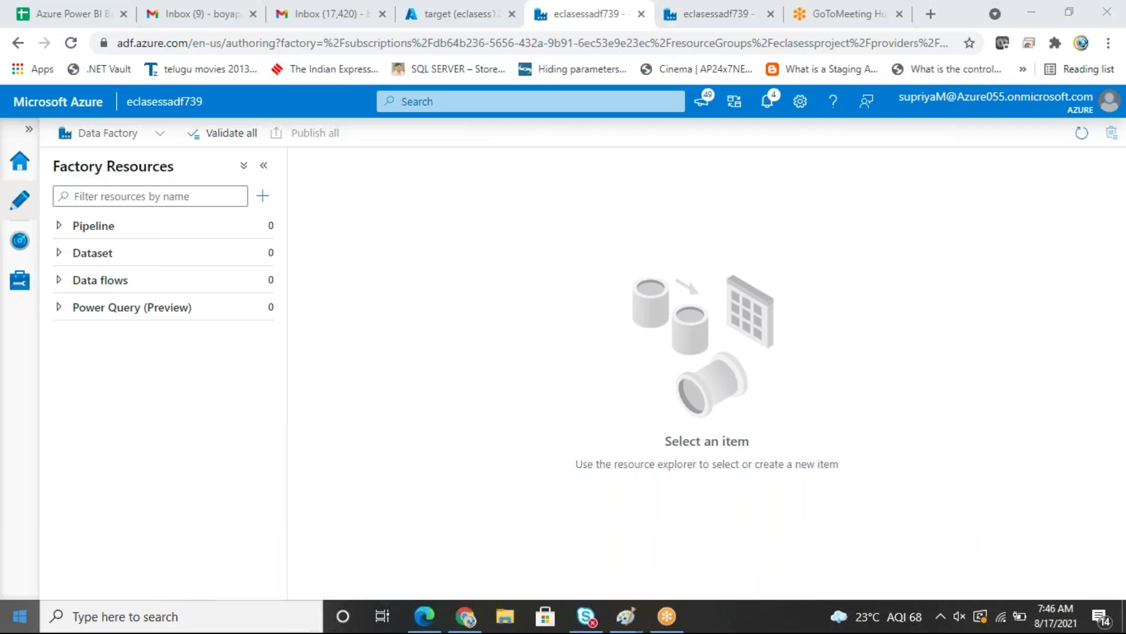
click(19, 617)
text(pain)
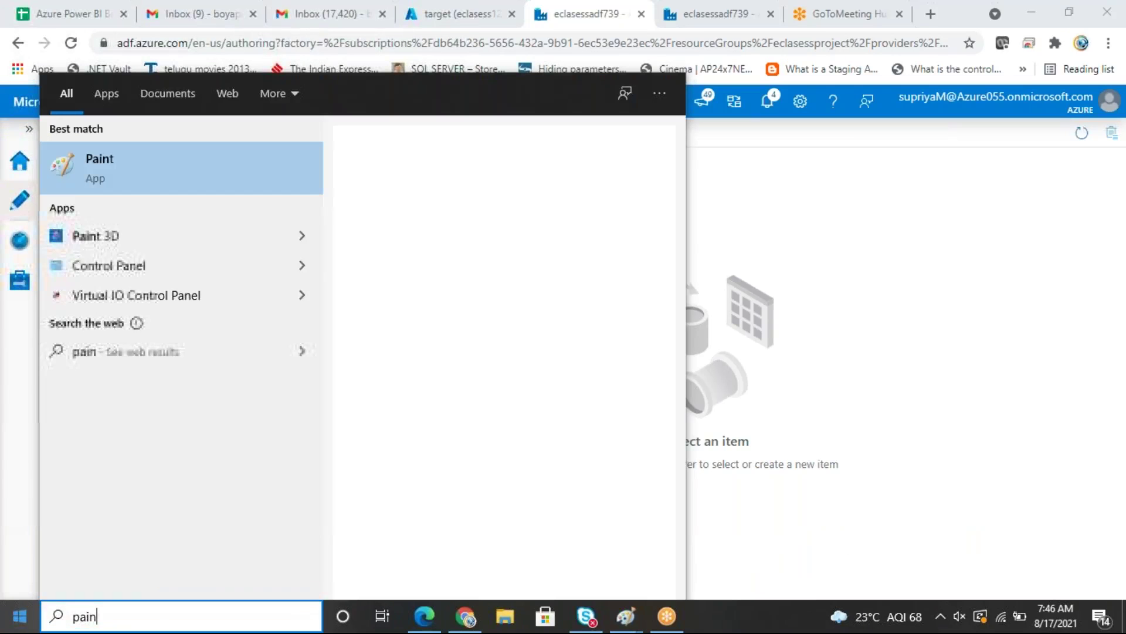
click(23, 617)
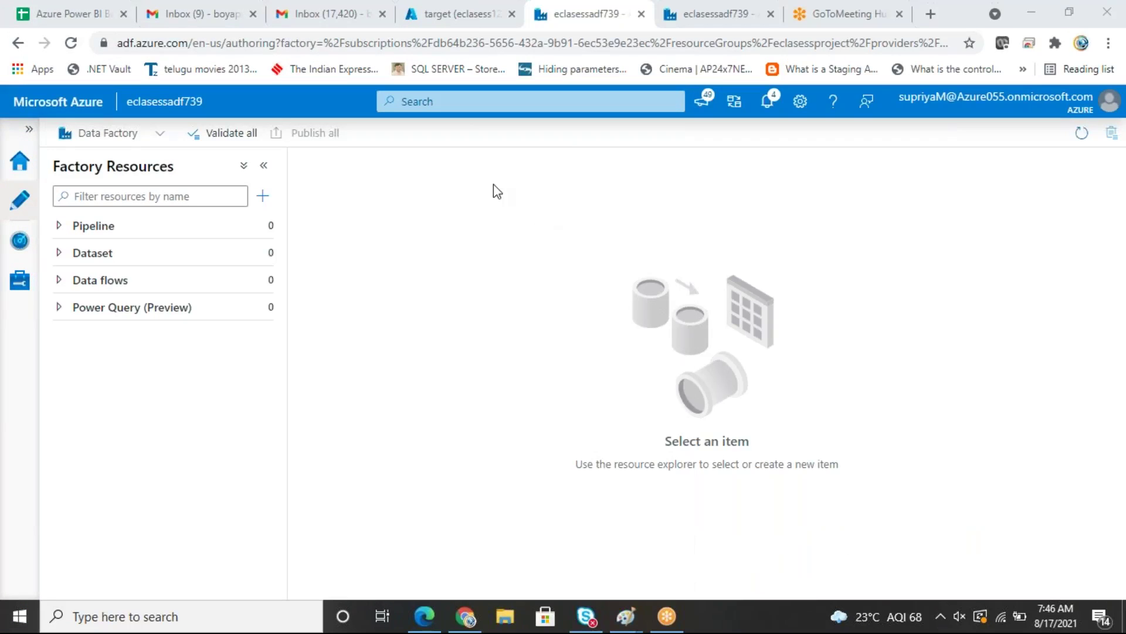
click(363, 52)
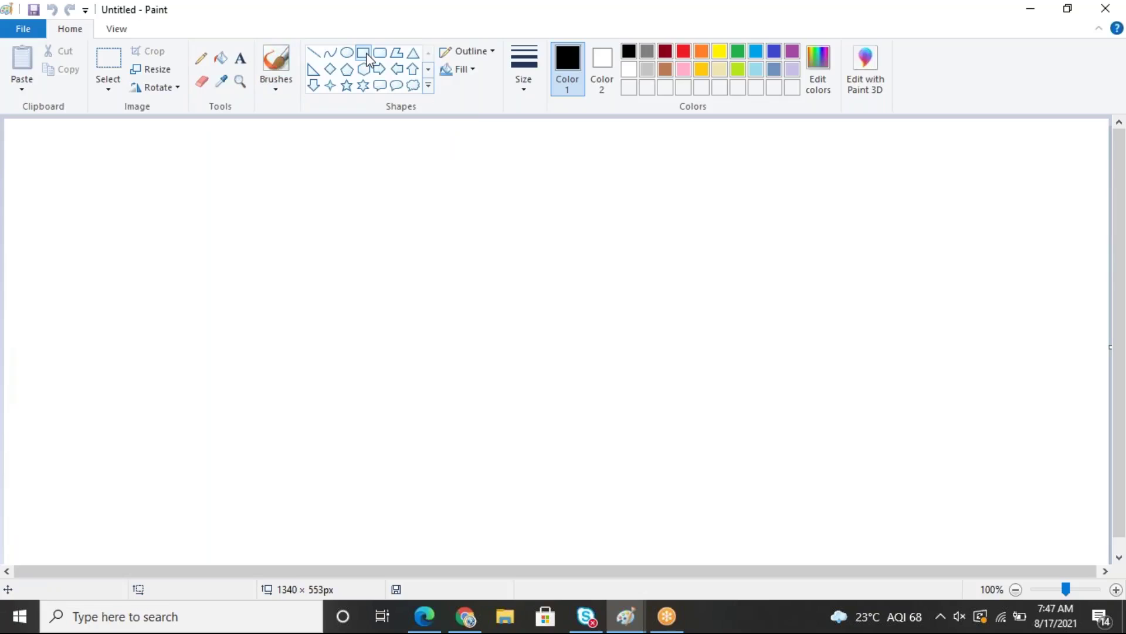
drag(129, 156, 254, 243)
drag(129, 393, 253, 477)
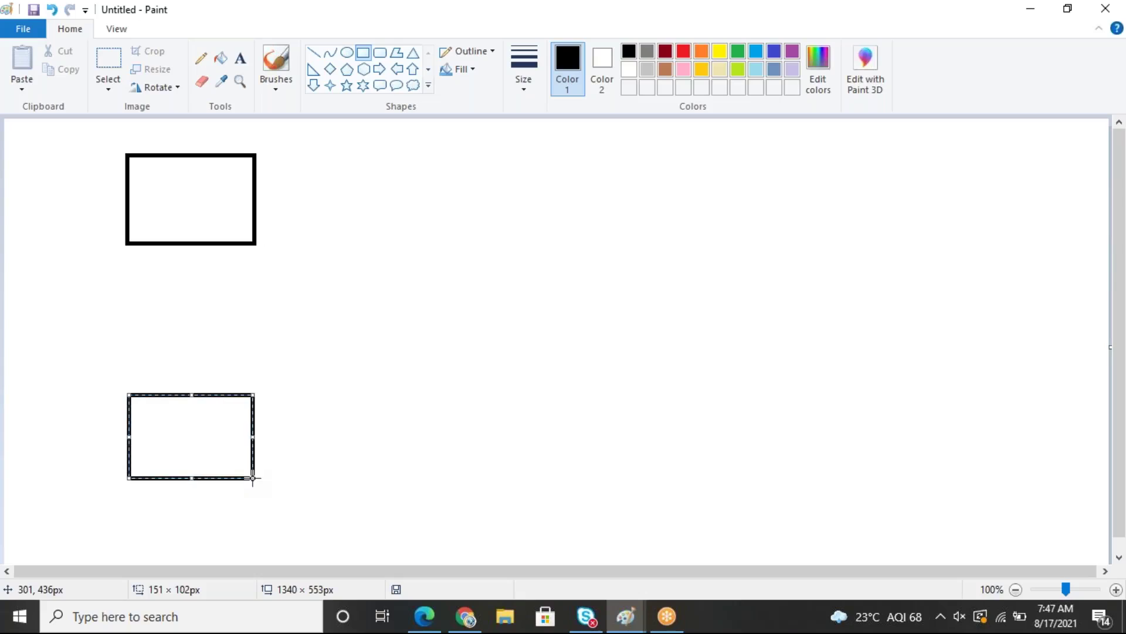
drag(189, 436, 191, 438)
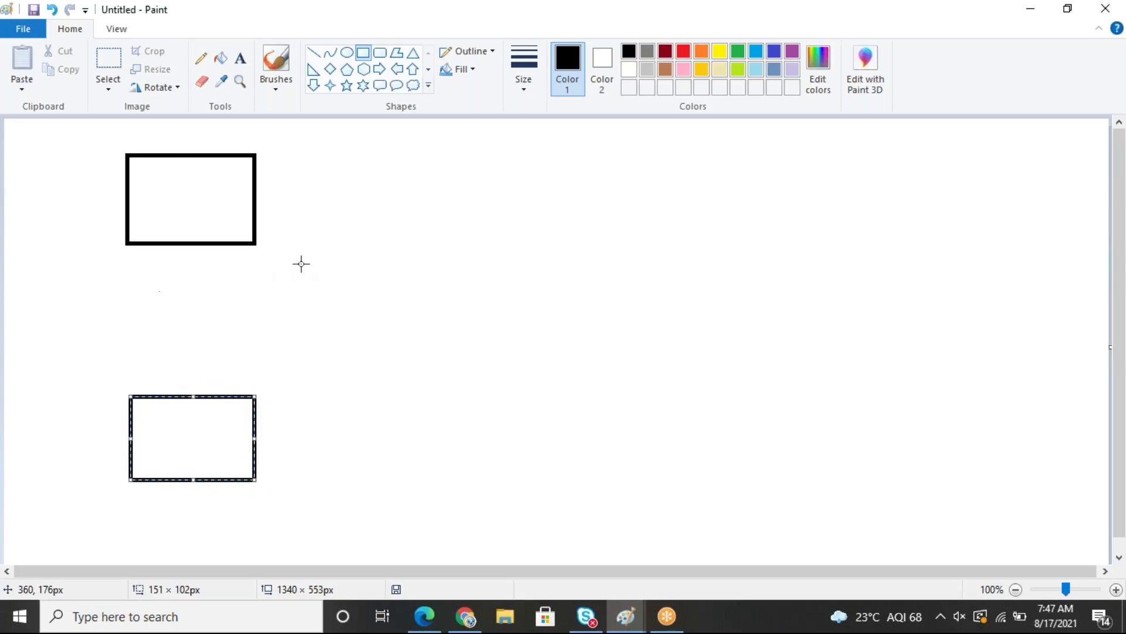
Step: Label the upper rectangle "Get Metdata Activity" and the lower one "Get Metada Activity"
click(242, 62)
drag(144, 172, 196, 203)
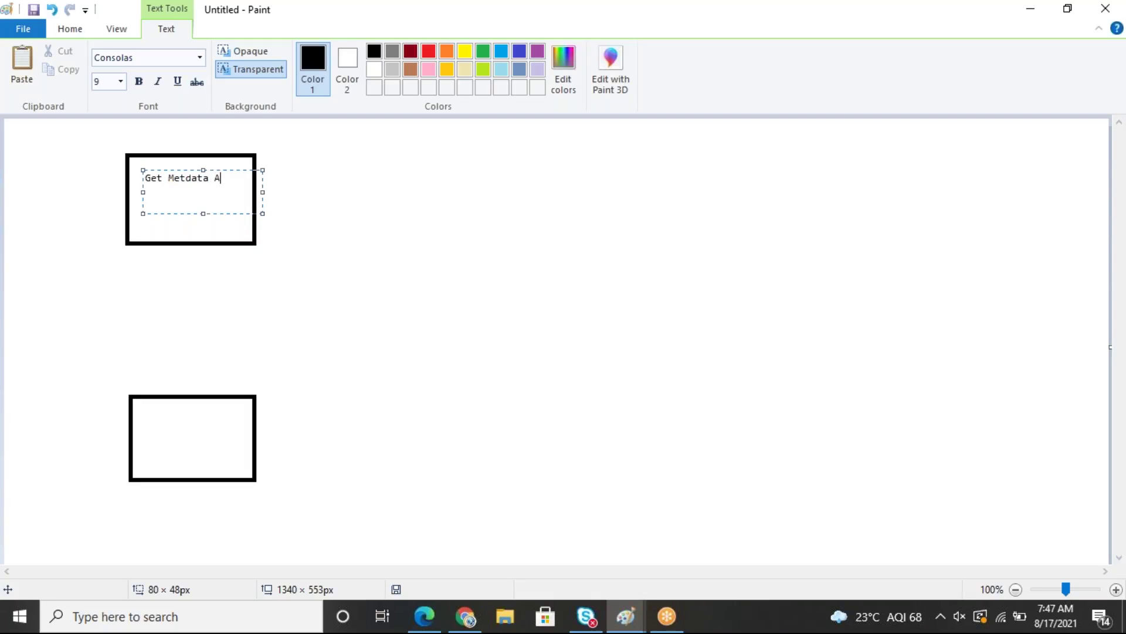
text(Get Metdata Activity)
click(284, 269)
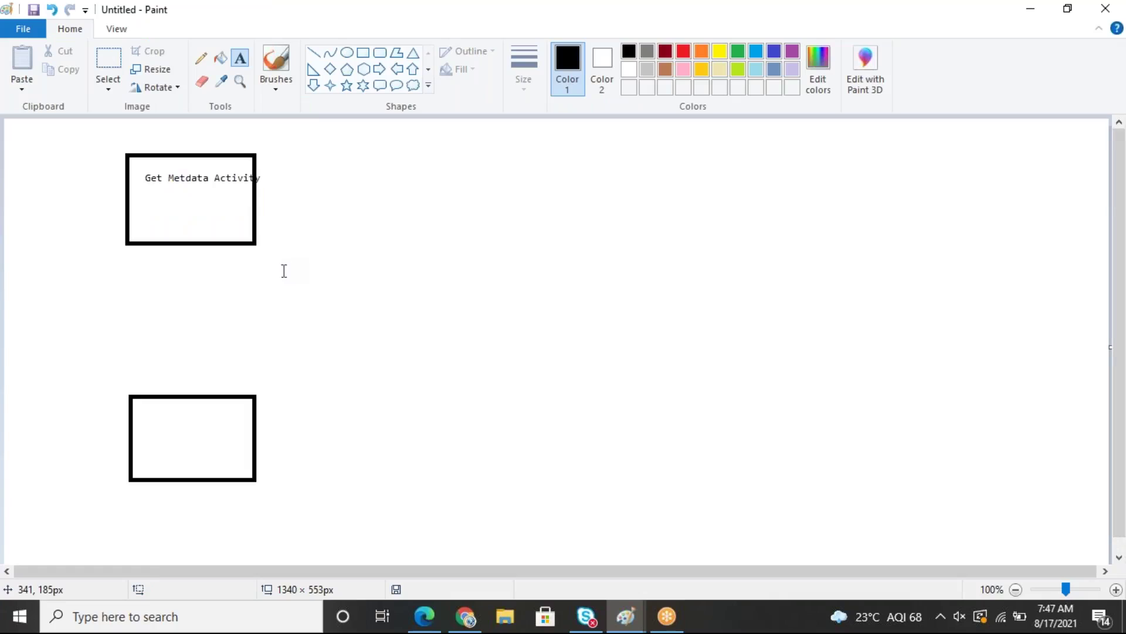
drag(141, 407, 259, 474)
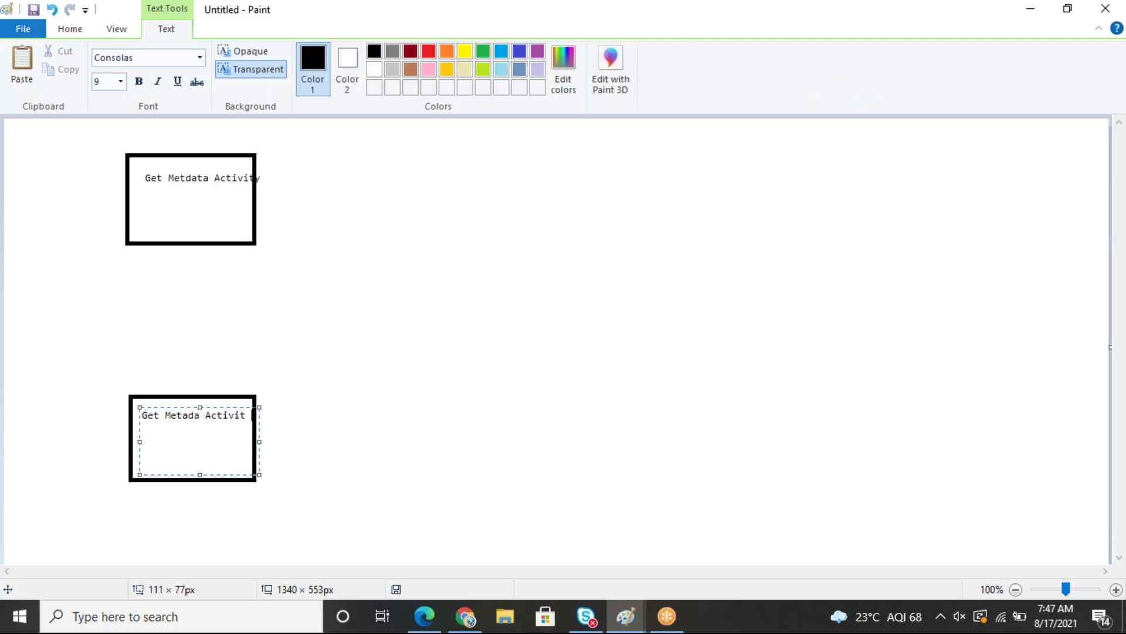
click(417, 319)
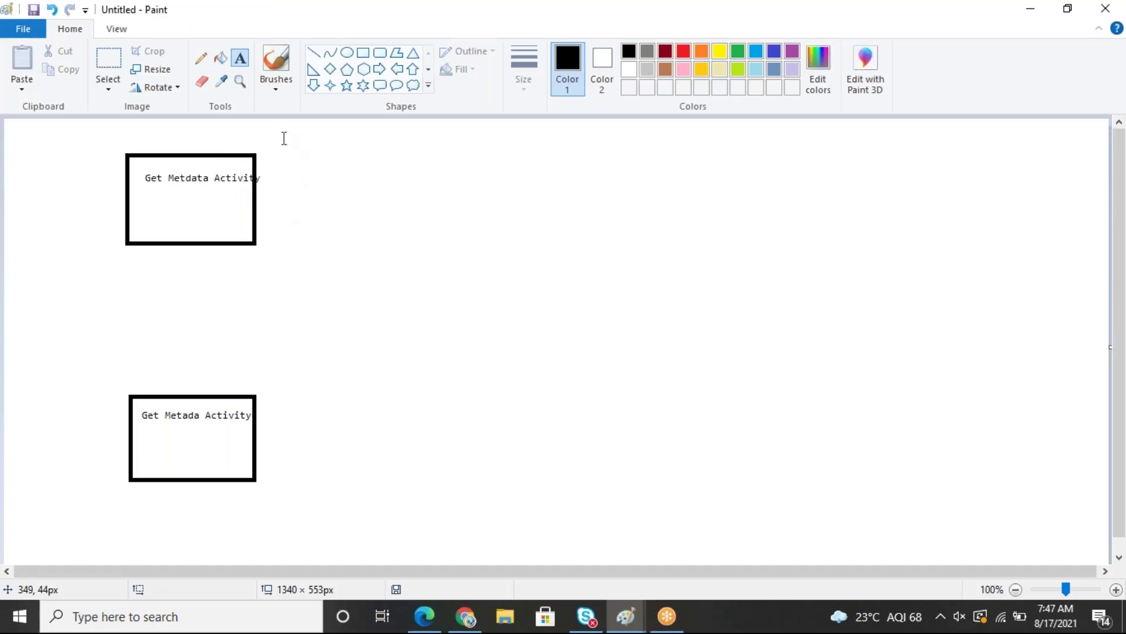
Step: Draw a larger rectangle to the right of each labelled box, the lower one about 199 by 183 px
click(363, 52)
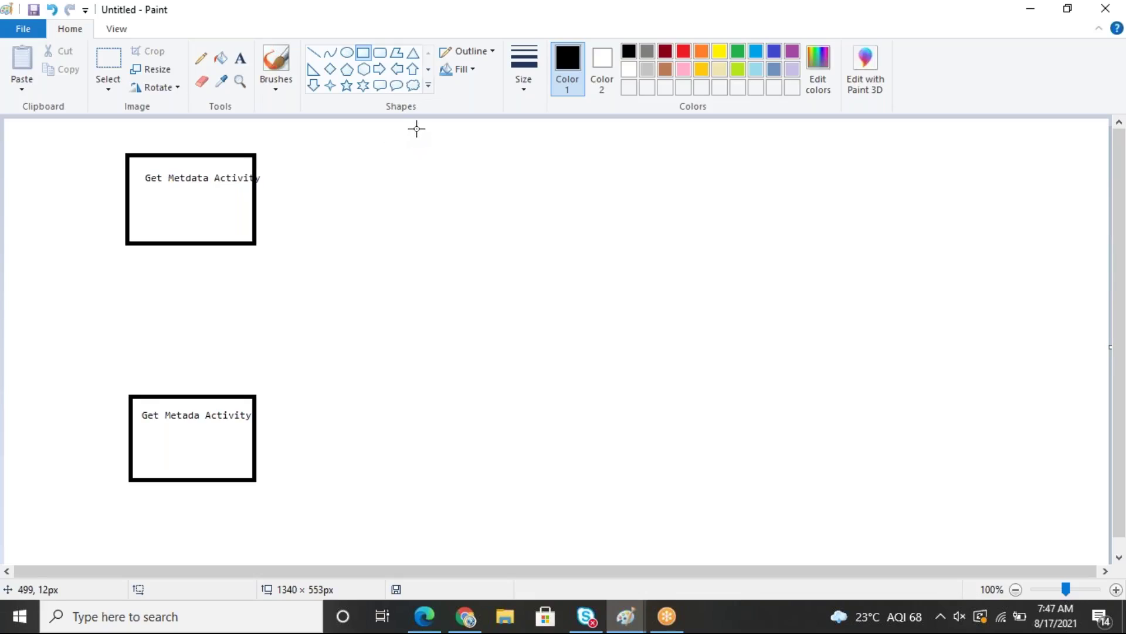
drag(418, 127, 573, 263)
drag(419, 358, 584, 510)
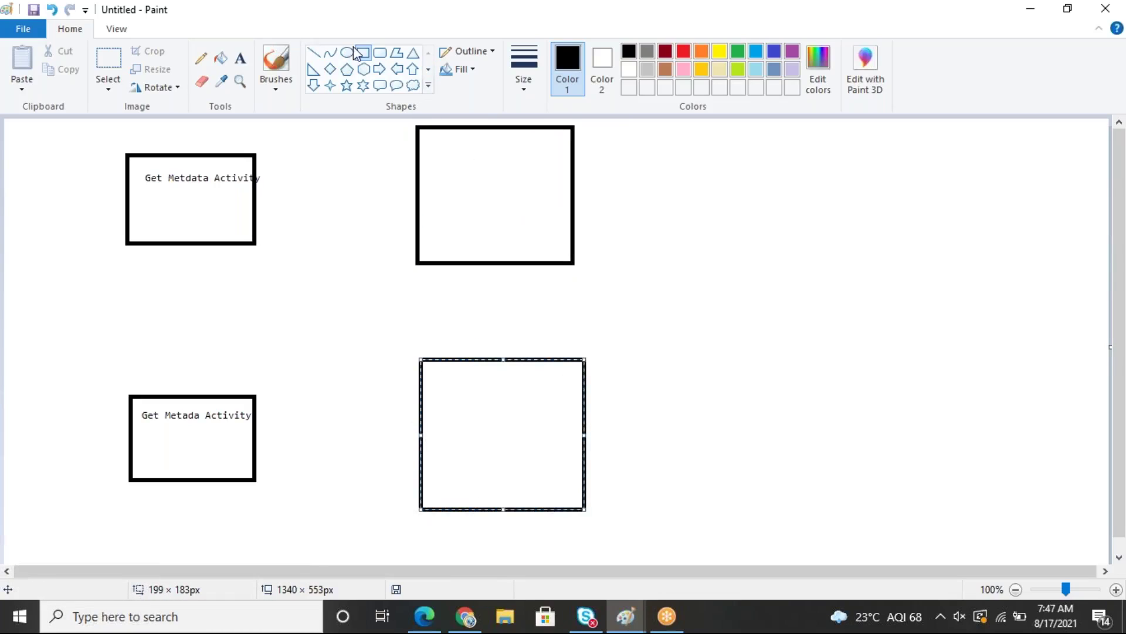
Step: Draw a rounded rectangle inside each large box, about 94 by 86 px in the upper and 100 by 83 px in the lower
click(381, 59)
drag(459, 153, 533, 211)
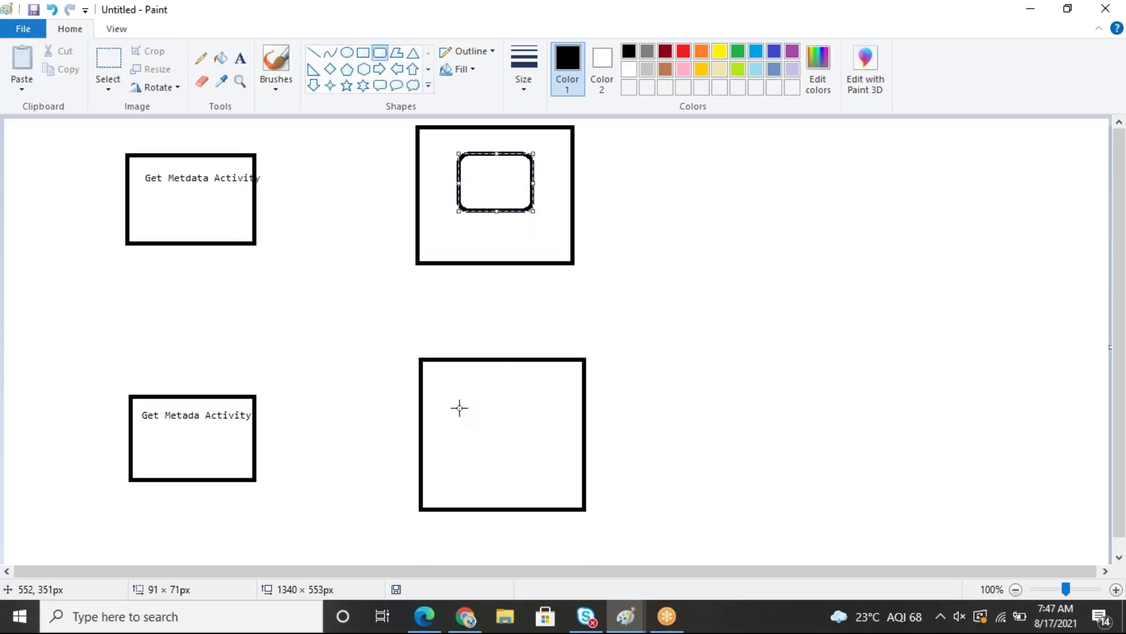
key(Escape)
drag(458, 151, 537, 221)
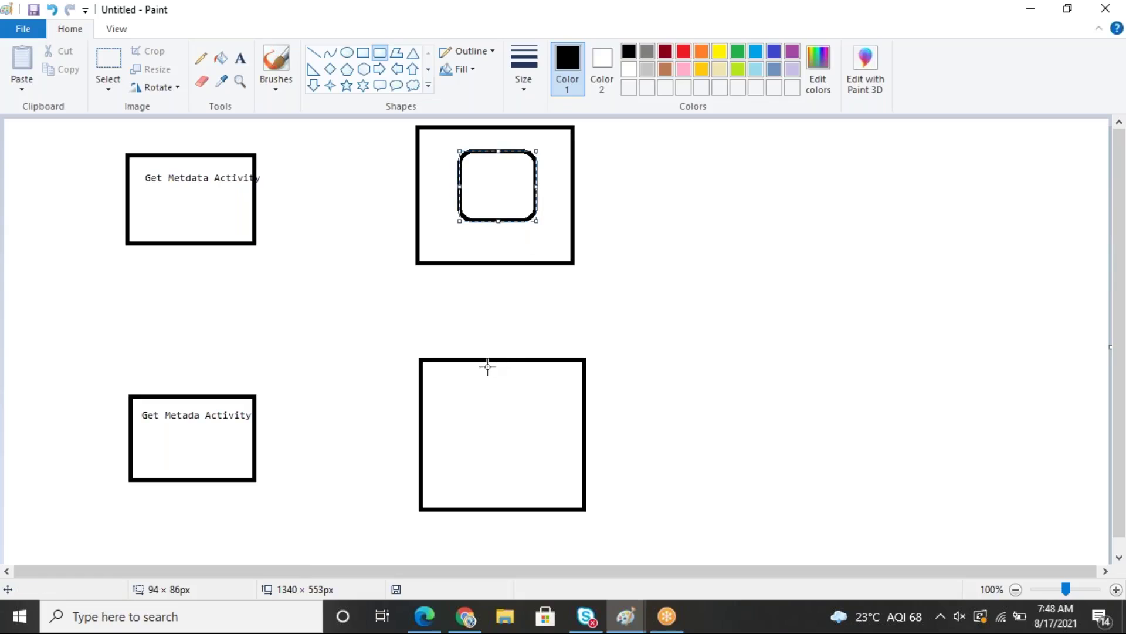
drag(463, 390, 546, 459)
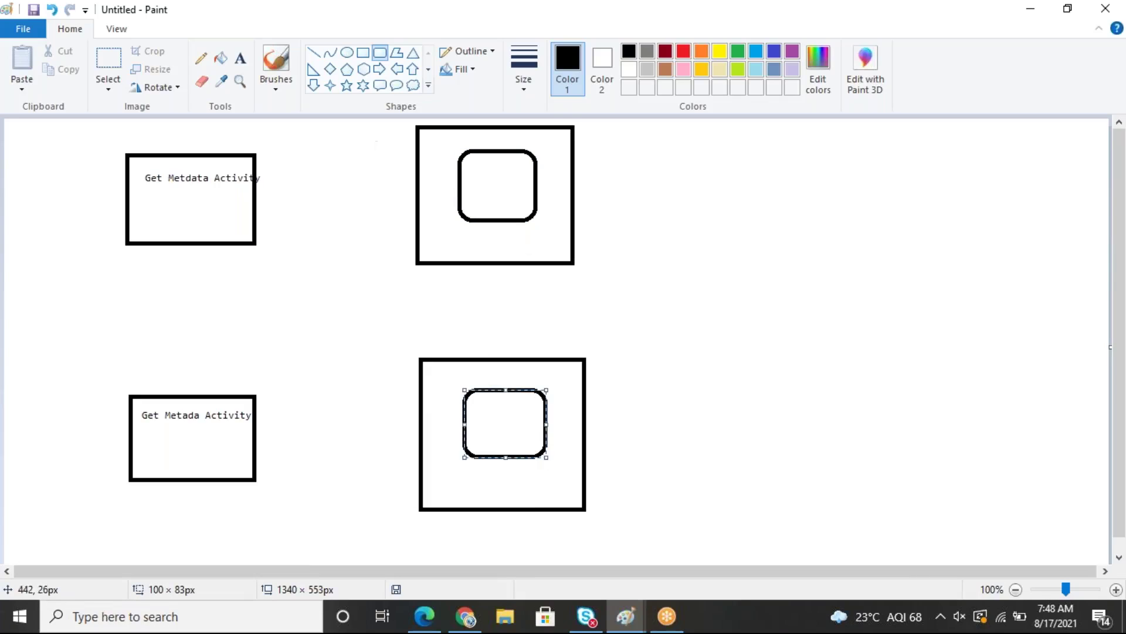
Step: Connect the two upper boxes with a line and label the large one "For Each Loop", with "Copy Data" in its rounded rectangle
click(314, 54)
drag(257, 191, 418, 185)
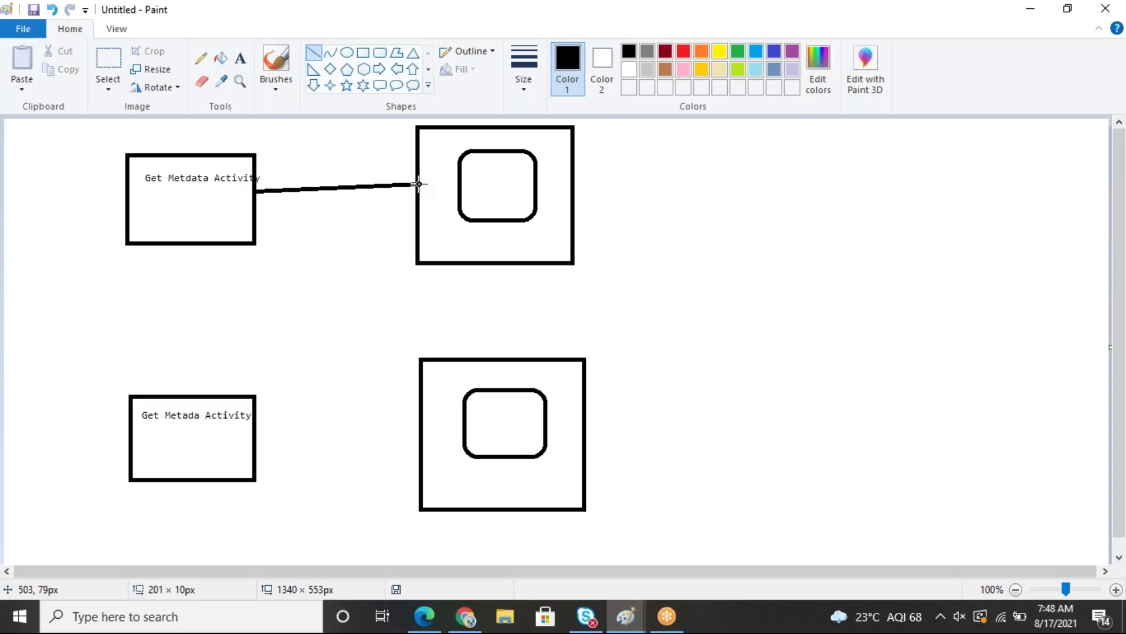
click(240, 58)
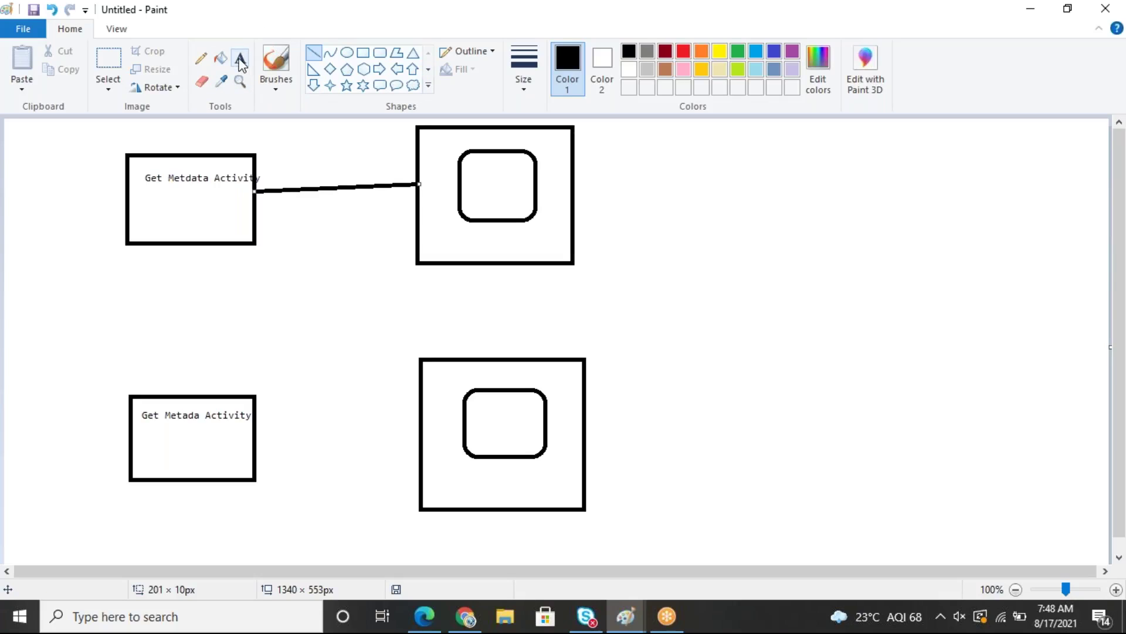
click(424, 132)
text(For Each Loop)
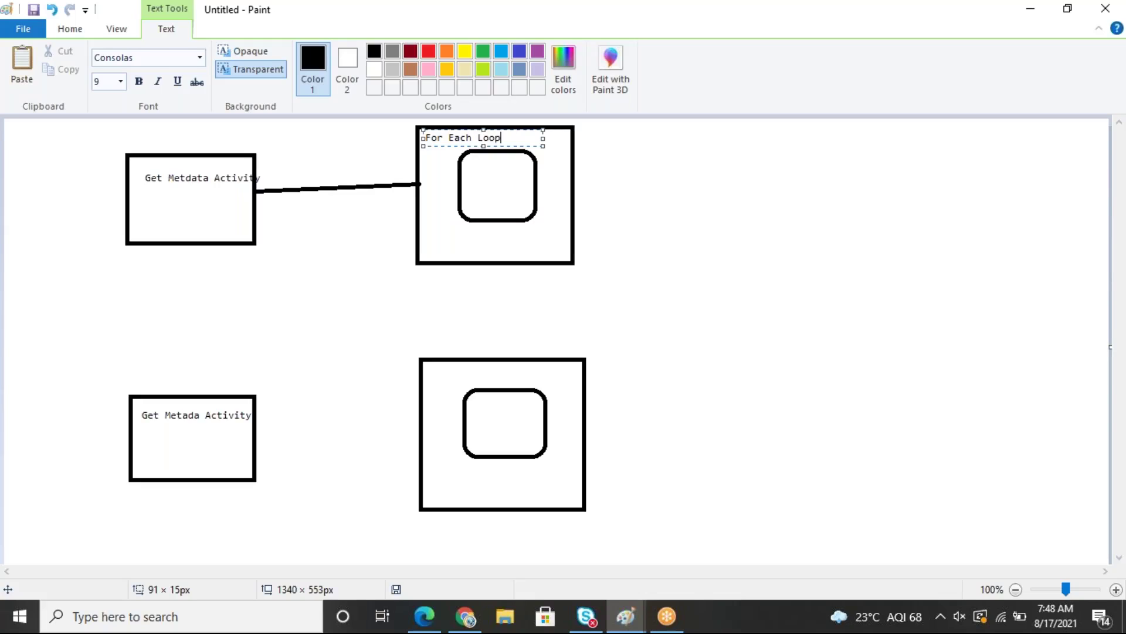
click(465, 160)
text(Copy Data)
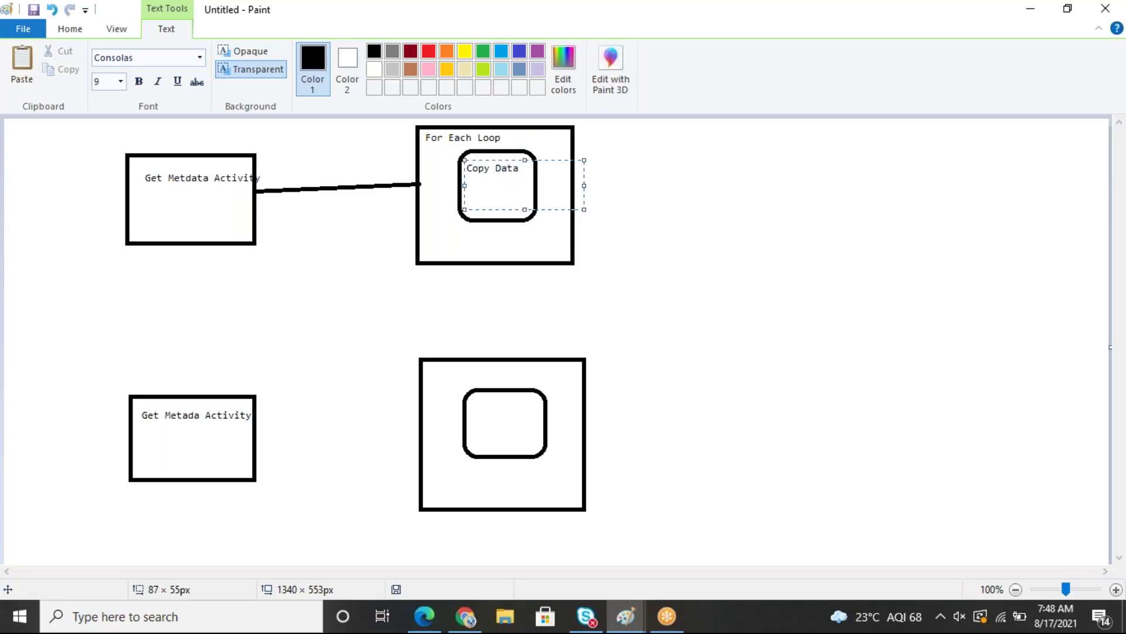
Step: Label the lower large box "For Each Loop" with "Copy Data" inside, and connect it by a line to the lower metadata box
click(472, 402)
text(Copy D)
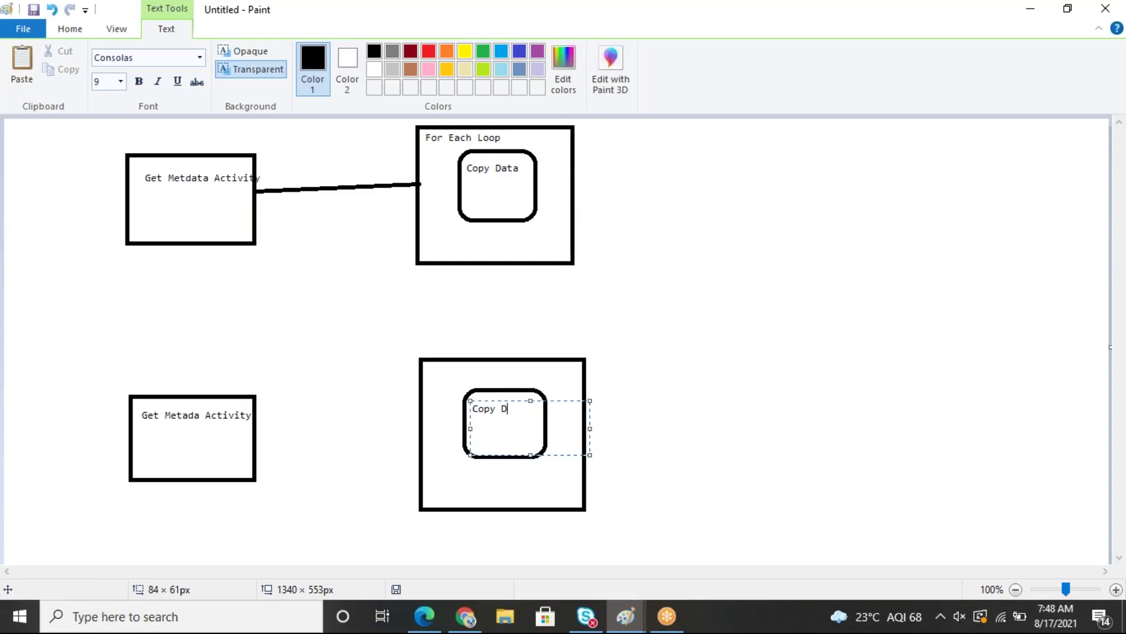
text(ata)
click(424, 361)
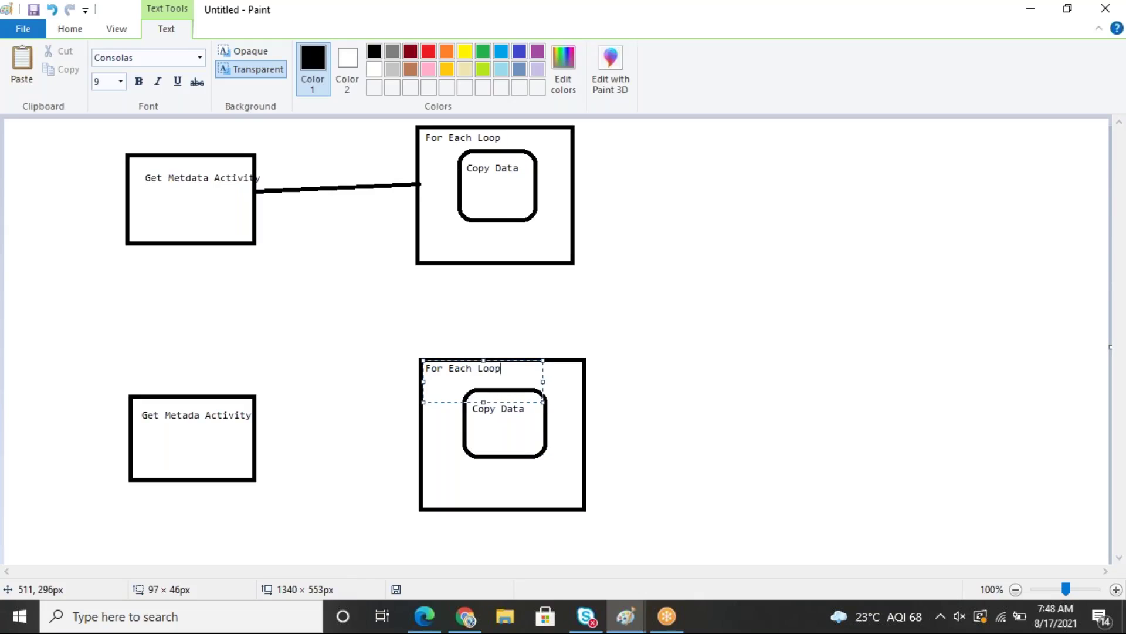
click(714, 312)
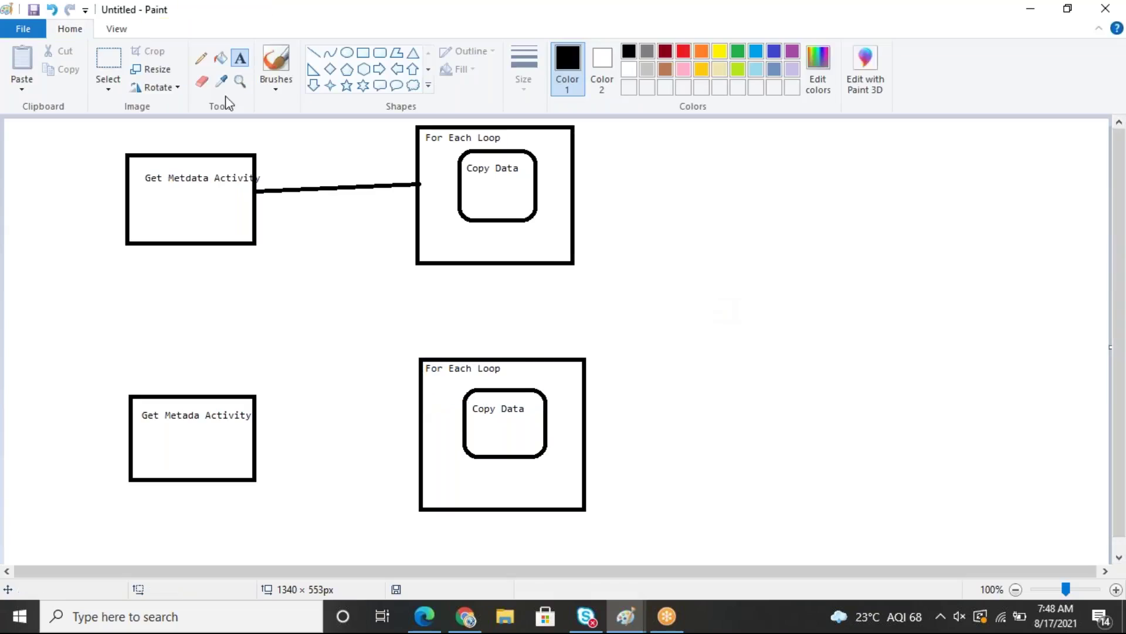
click(313, 52)
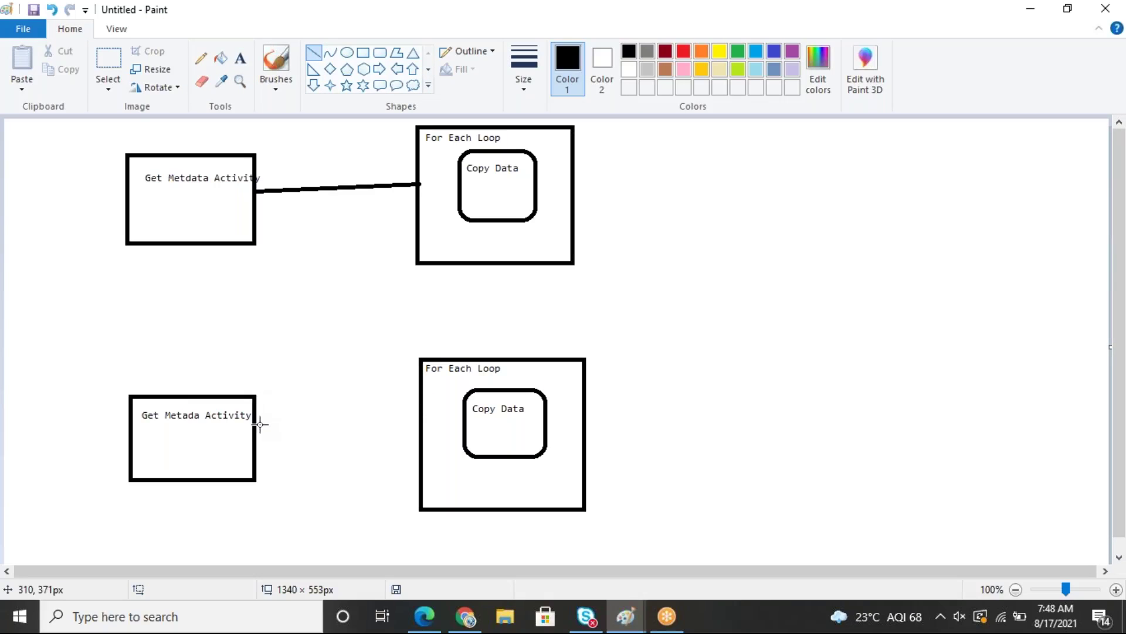
drag(257, 422, 424, 406)
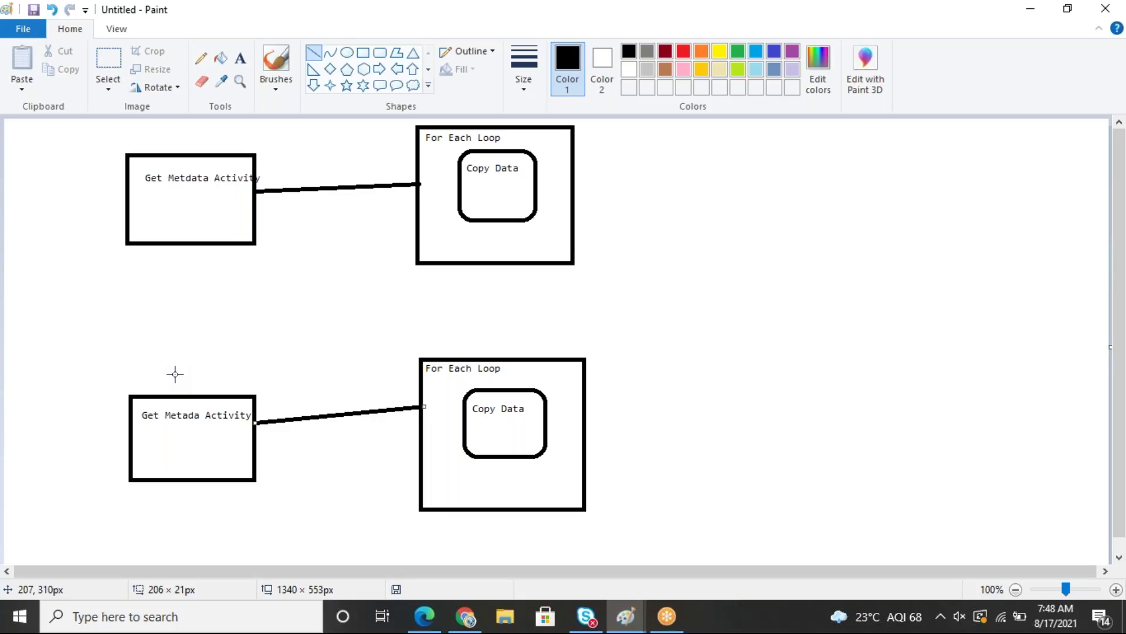
Step: Draw an ellipse to the left of the upper metadata box and label it "empbang"
click(346, 52)
mouse_move(23, 175)
mouse_down()
mouse_move(80, 216)
mouse_move(41, 196)
mouse_move(54, 202)
mouse_up()
click(240, 57)
text(empbang)
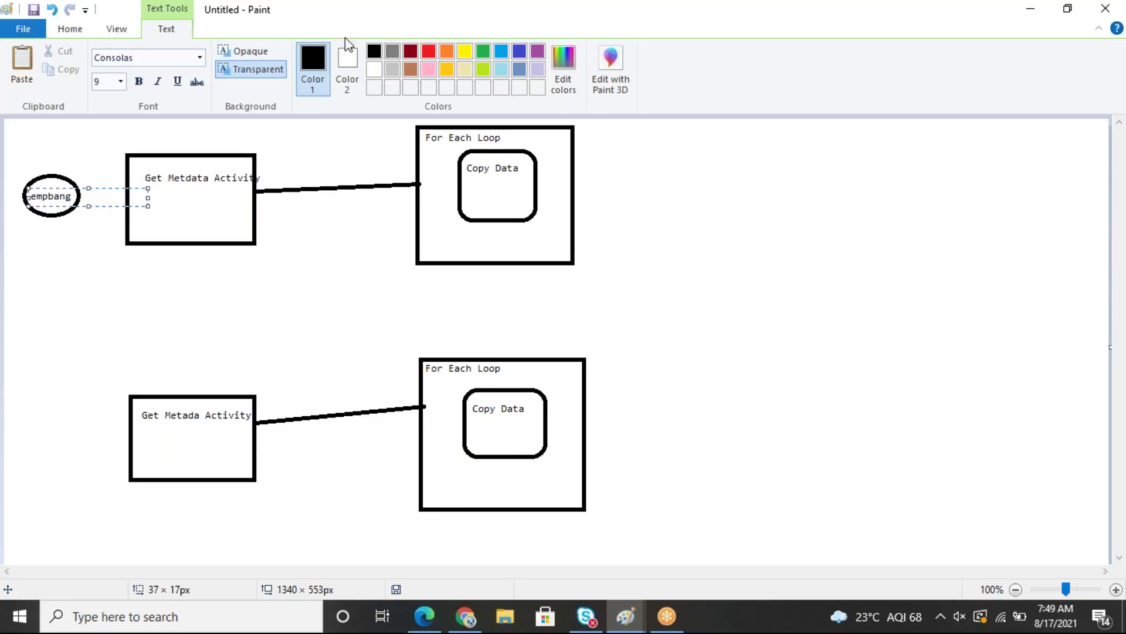
Step: Draw an ellipse of about 69 by 44 px to the left of the lower metadata box and label it "emphyd"
click(76, 30)
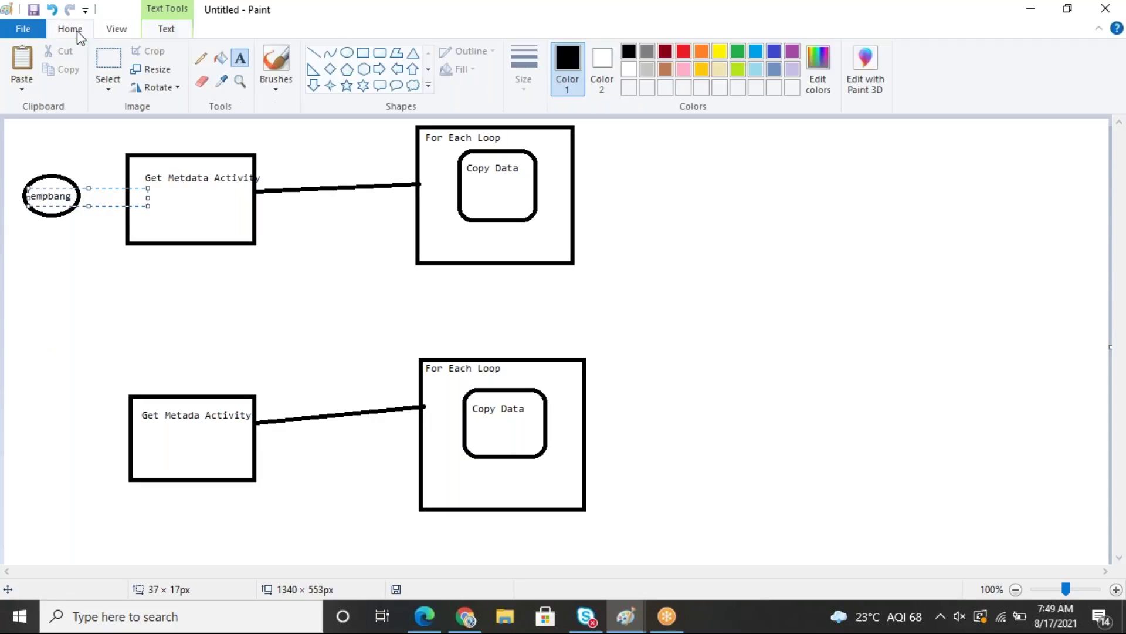
click(347, 53)
drag(31, 410, 88, 446)
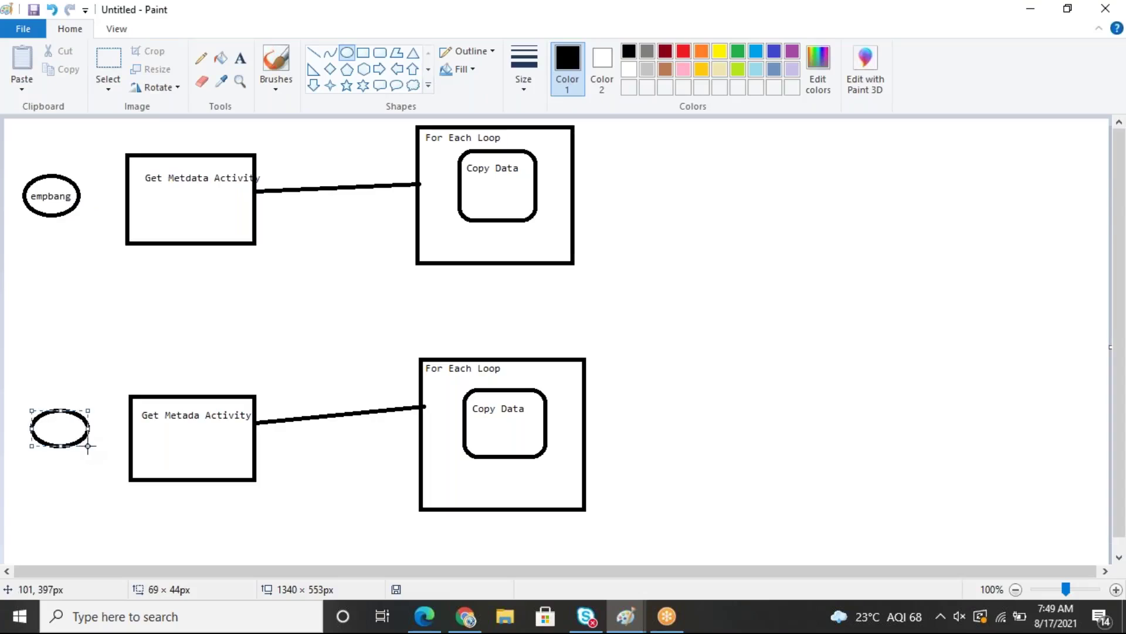
click(240, 57)
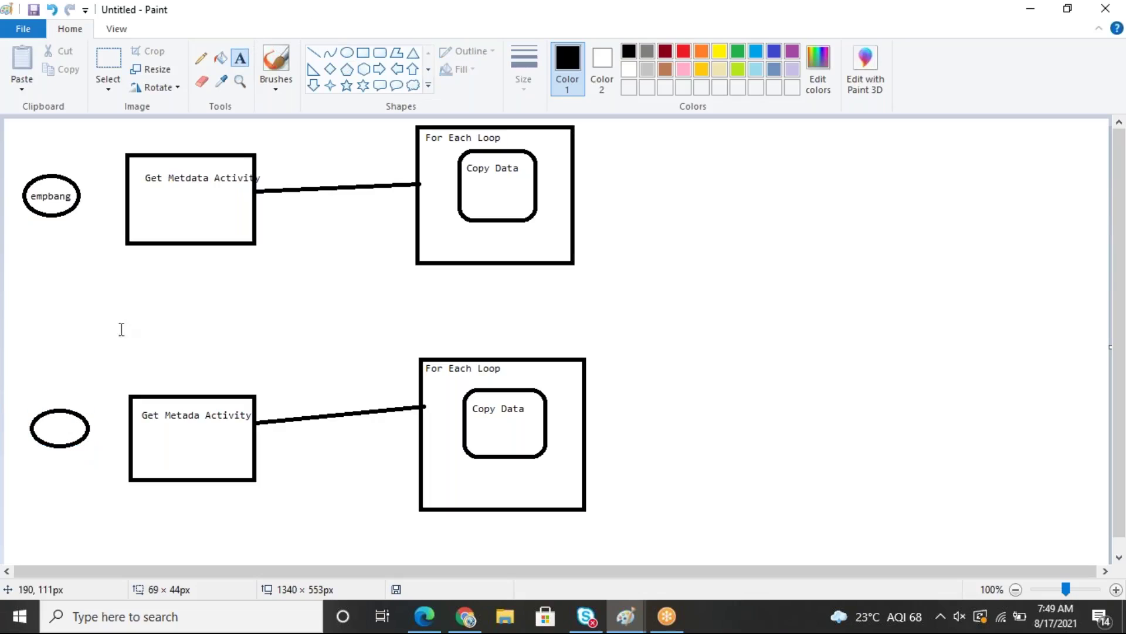
click(35, 420)
text(emphyd)
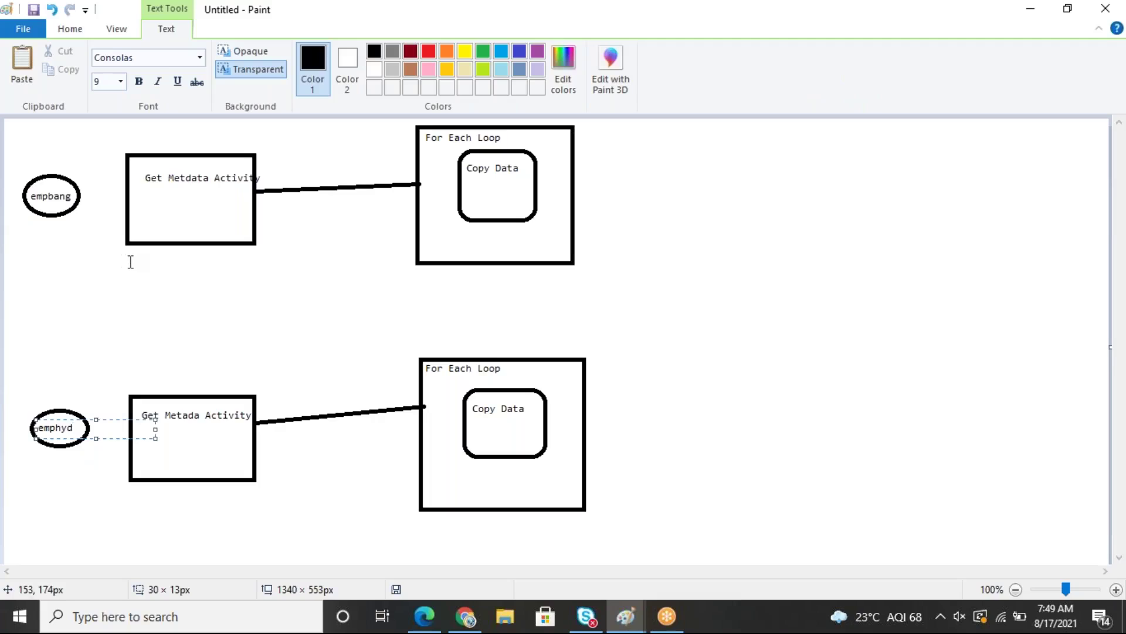
click(118, 292)
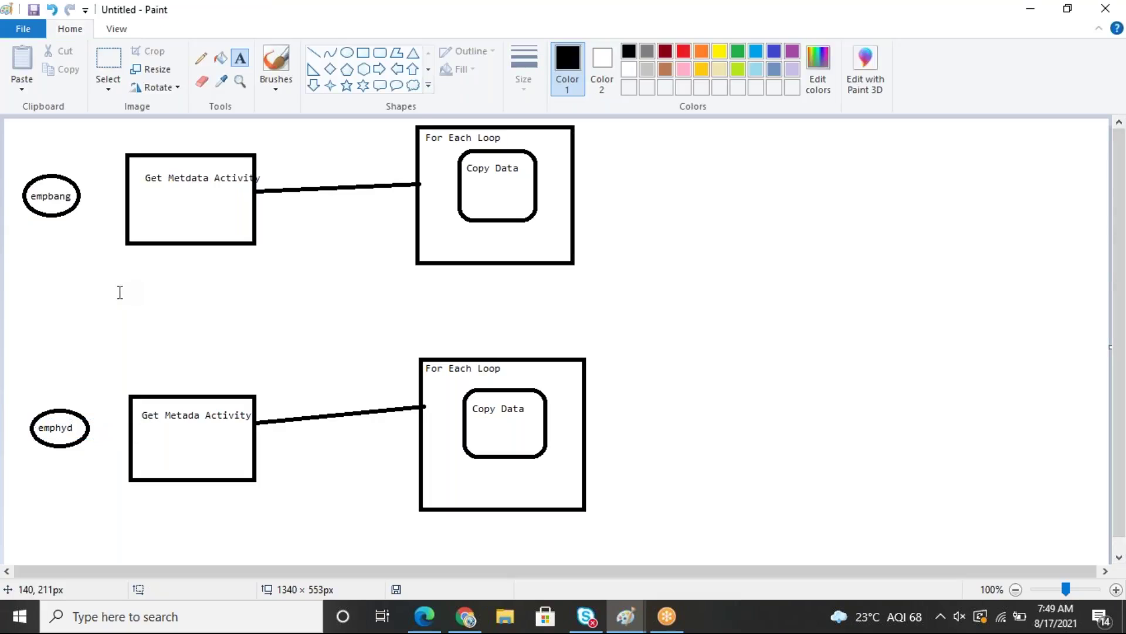
Step: Connect the empbang and emphyd ellipses to their neighbouring metadata boxes with straight lines
click(314, 52)
drag(78, 196, 130, 195)
drag(86, 427, 132, 427)
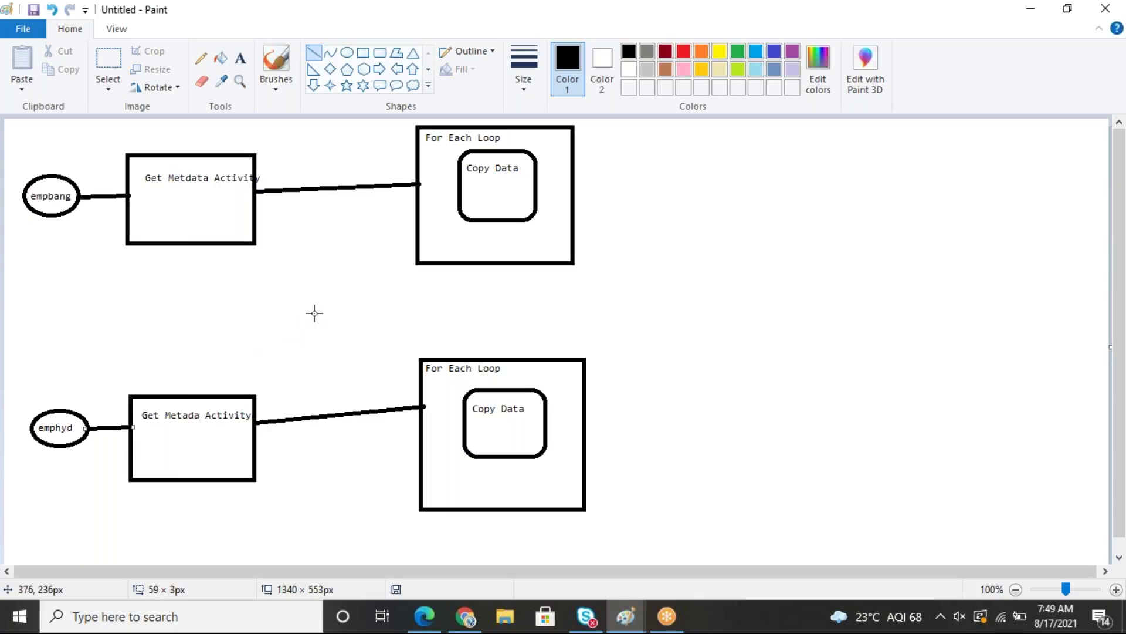
Step: Switch to Azure Data Factory in the browser and create a new pipeline named blobpipelinesql
click(449, 616)
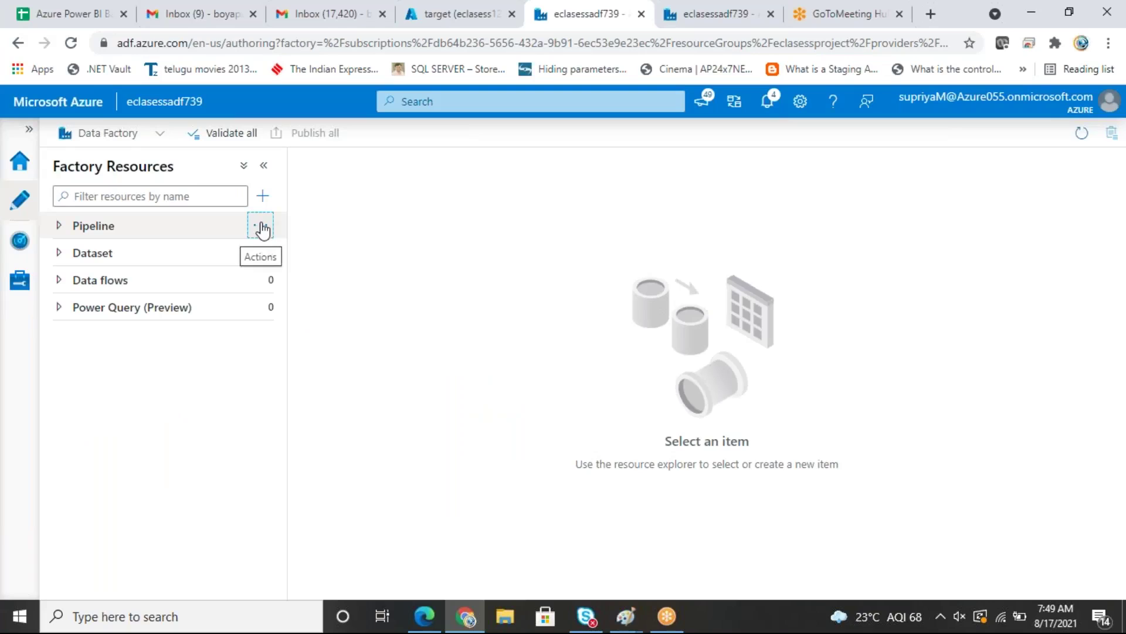
click(262, 228)
click(287, 253)
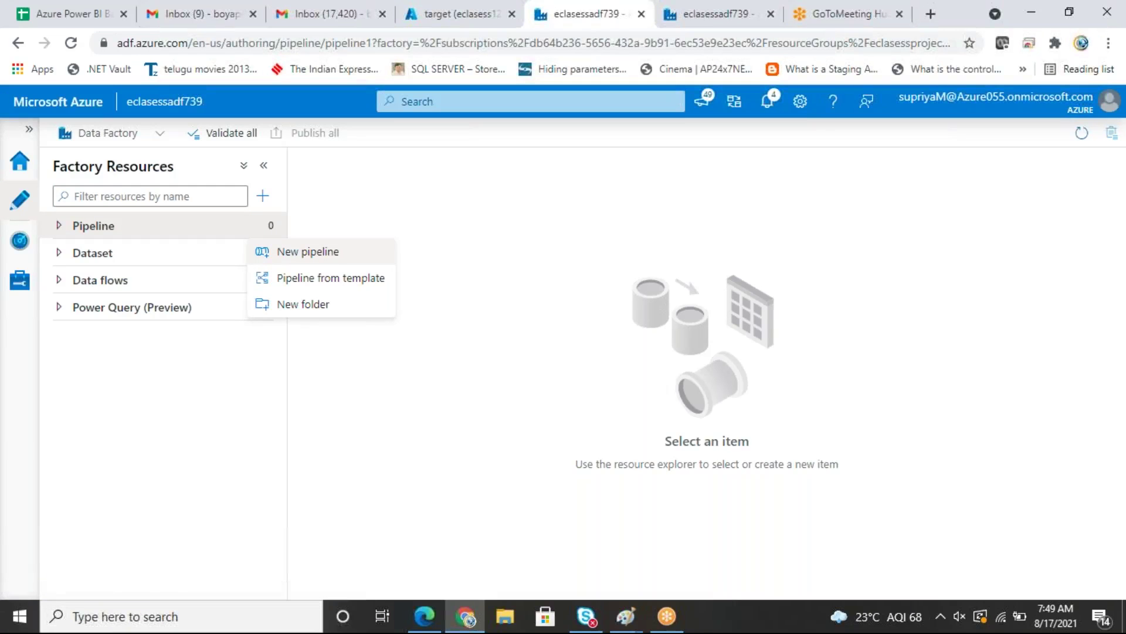
click(945, 308)
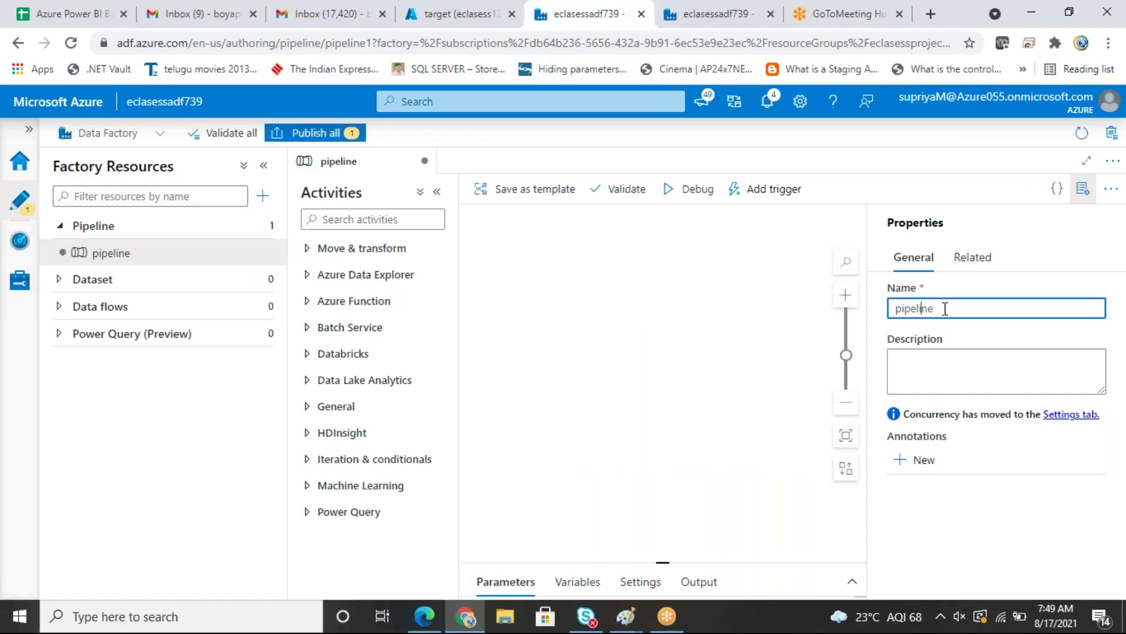
text(blob)
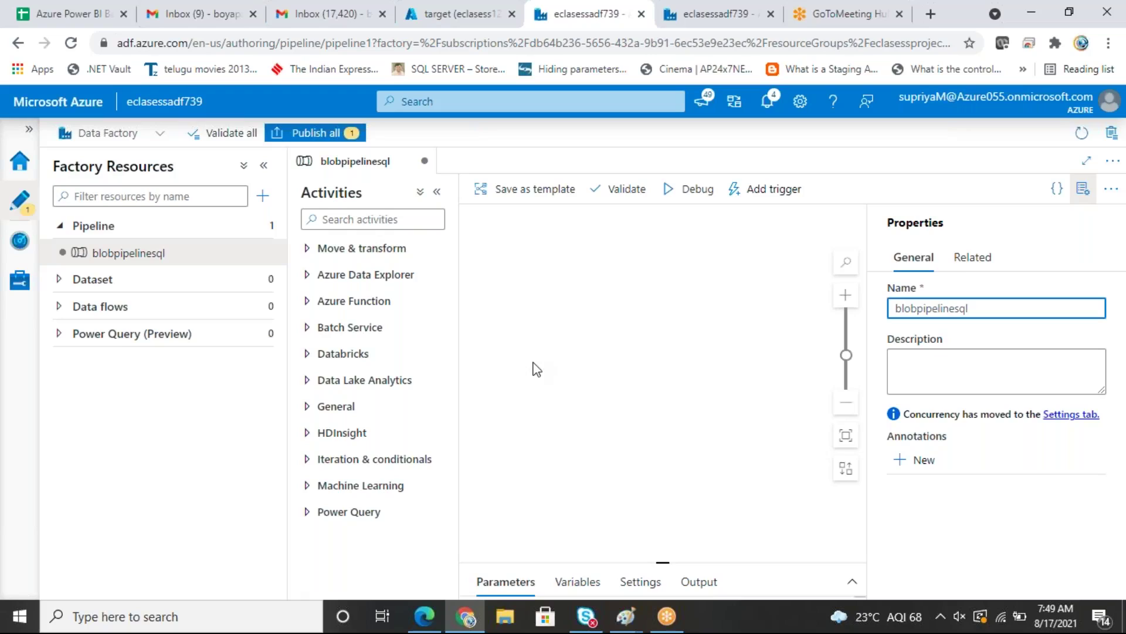
Step: Close the pipeline properties and add a Get Metadata activity to the blobpipelinesql canvas
drag(980, 307, 886, 312)
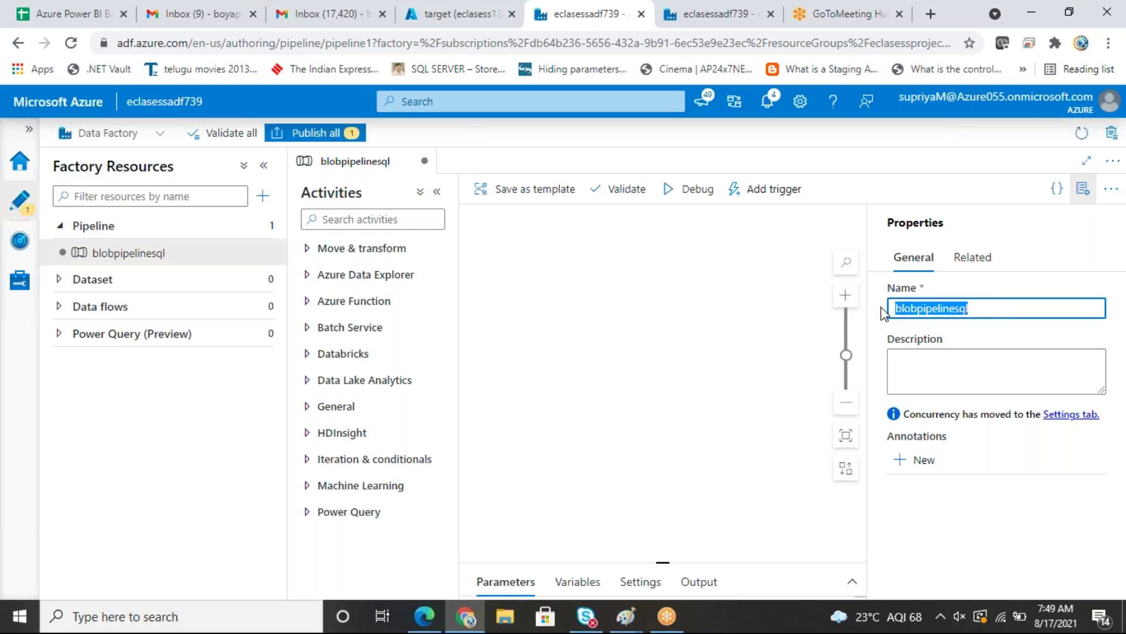
click(1083, 189)
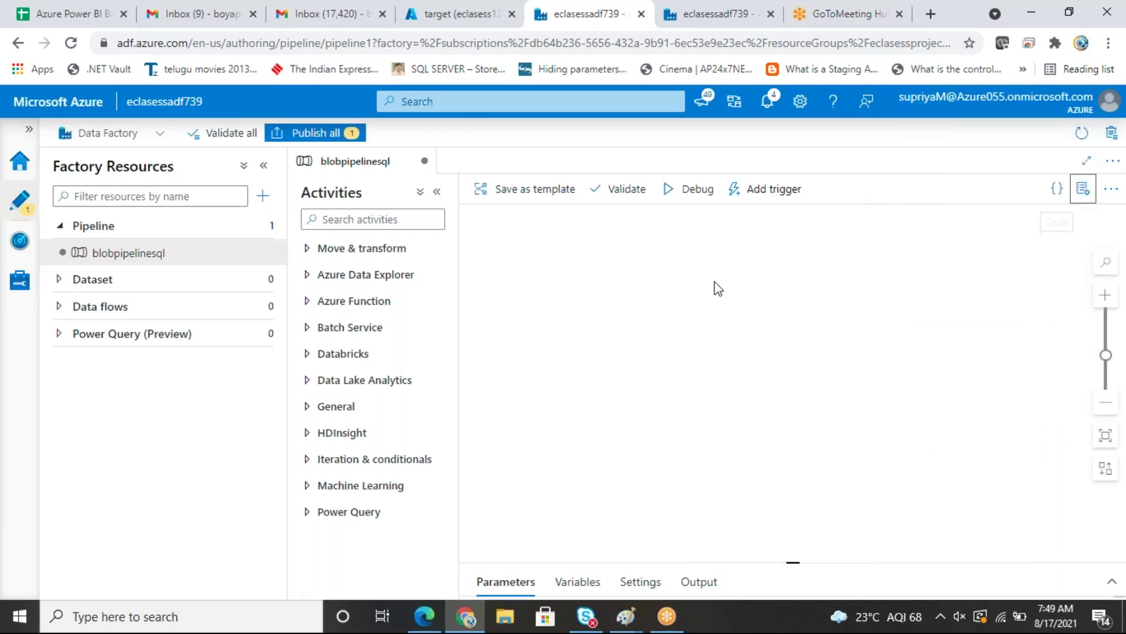
click(724, 461)
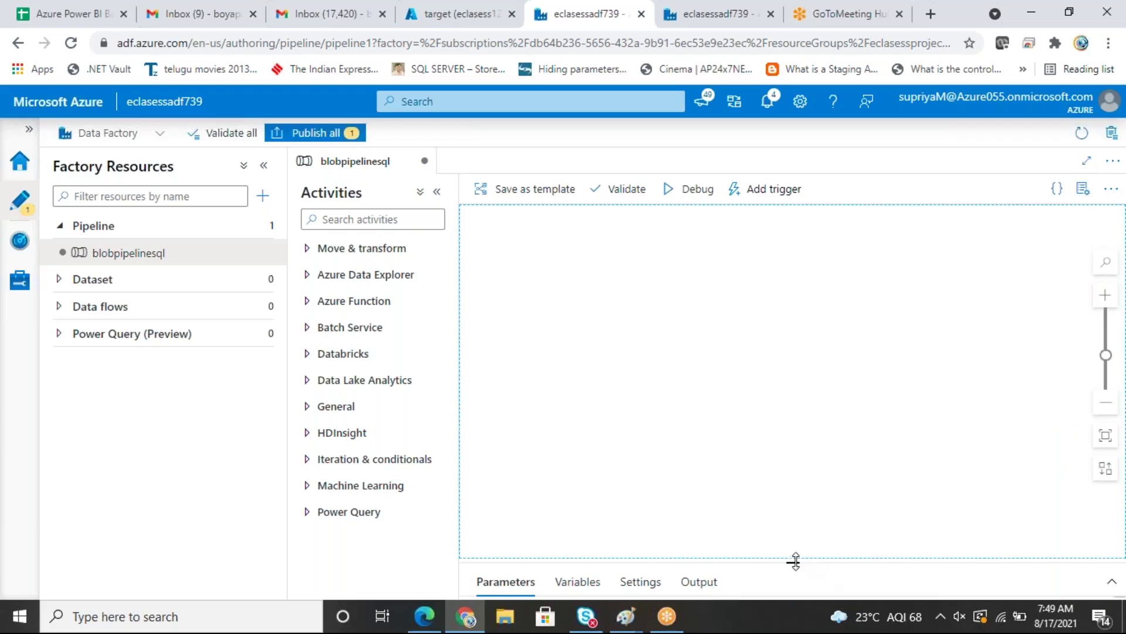
drag(795, 561, 812, 450)
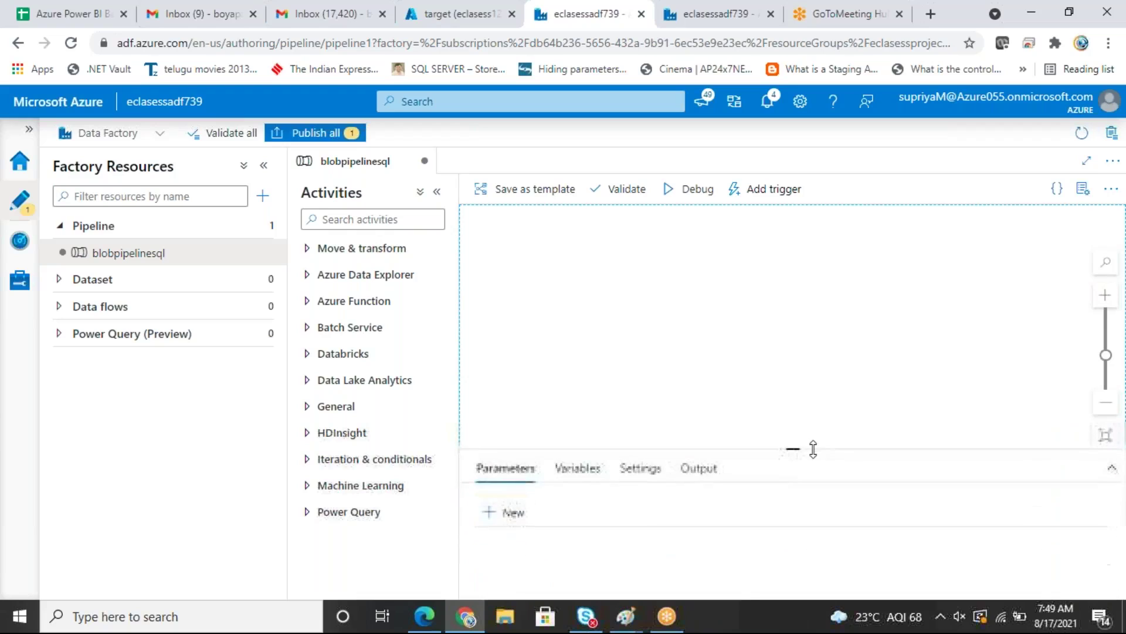
click(305, 411)
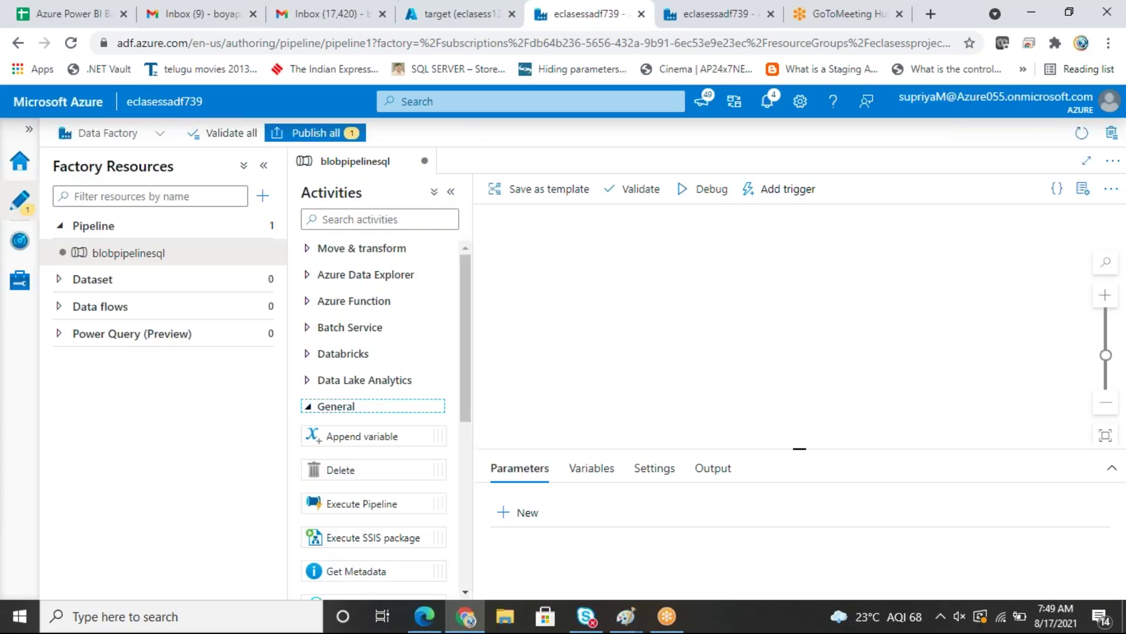
drag(369, 572, 595, 230)
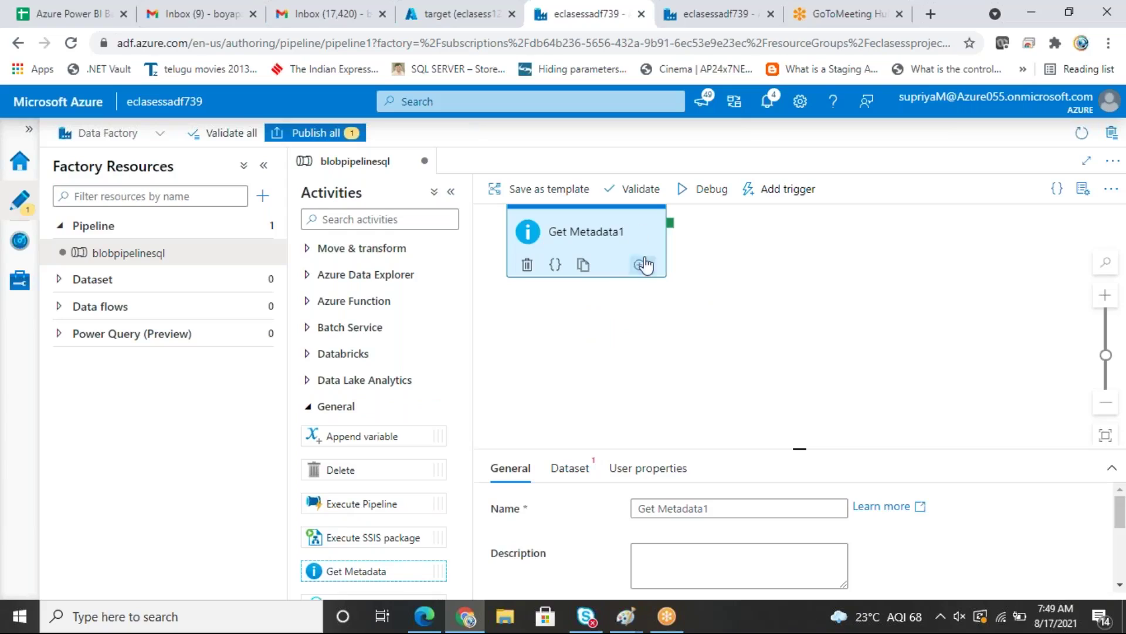
Step: Rename the Get Metadata activity as emphydmetadata
click(597, 232)
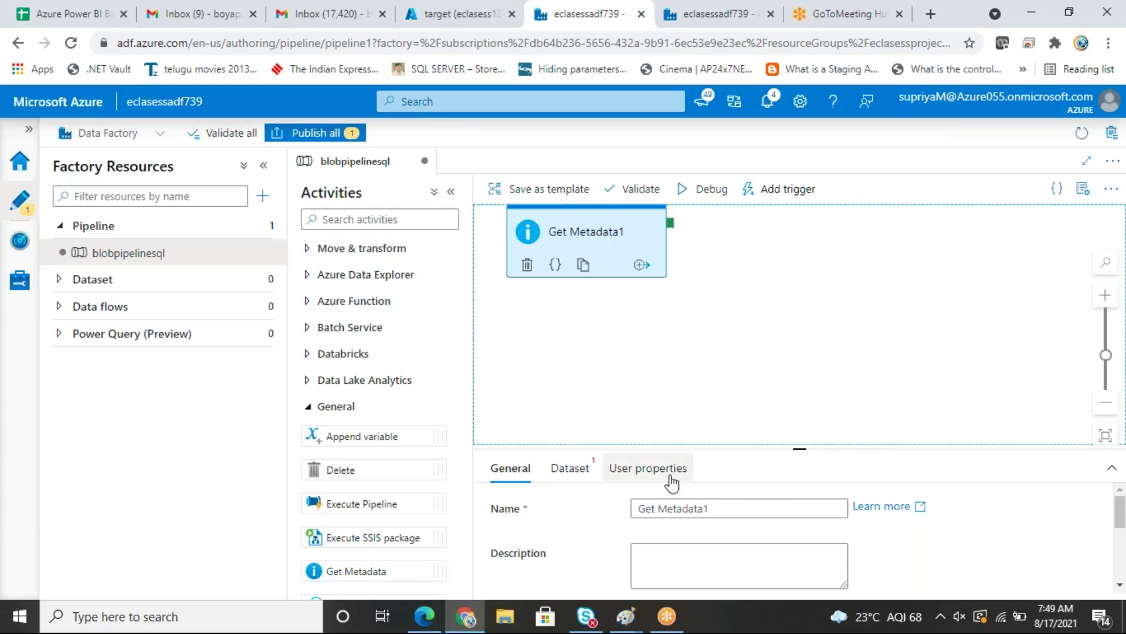
drag(728, 508, 636, 508)
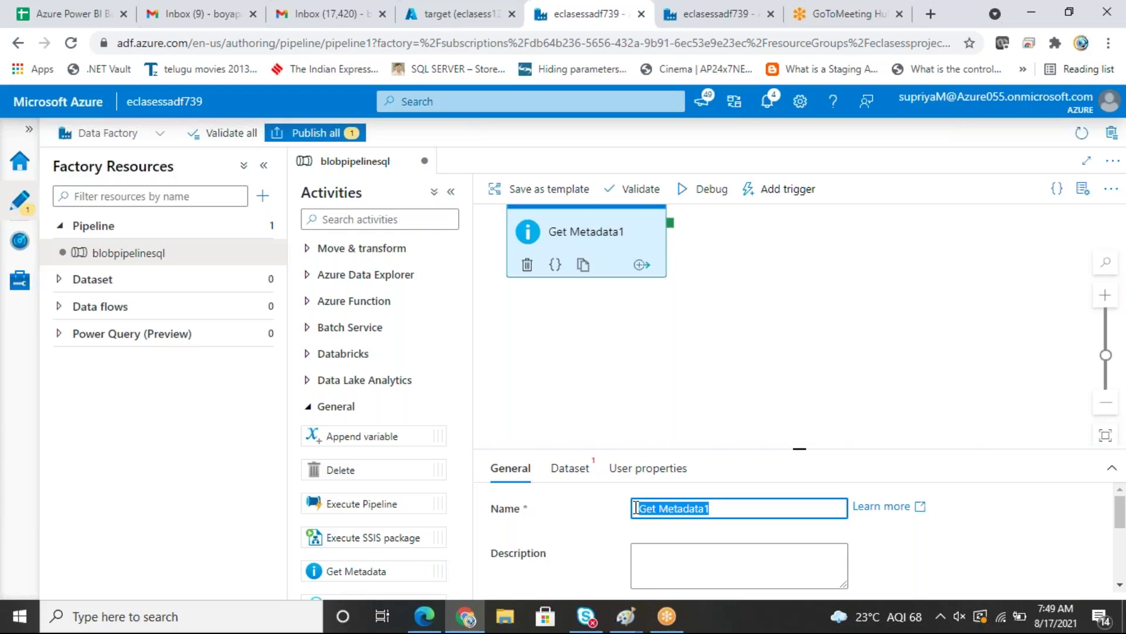
text(emphydmeta)
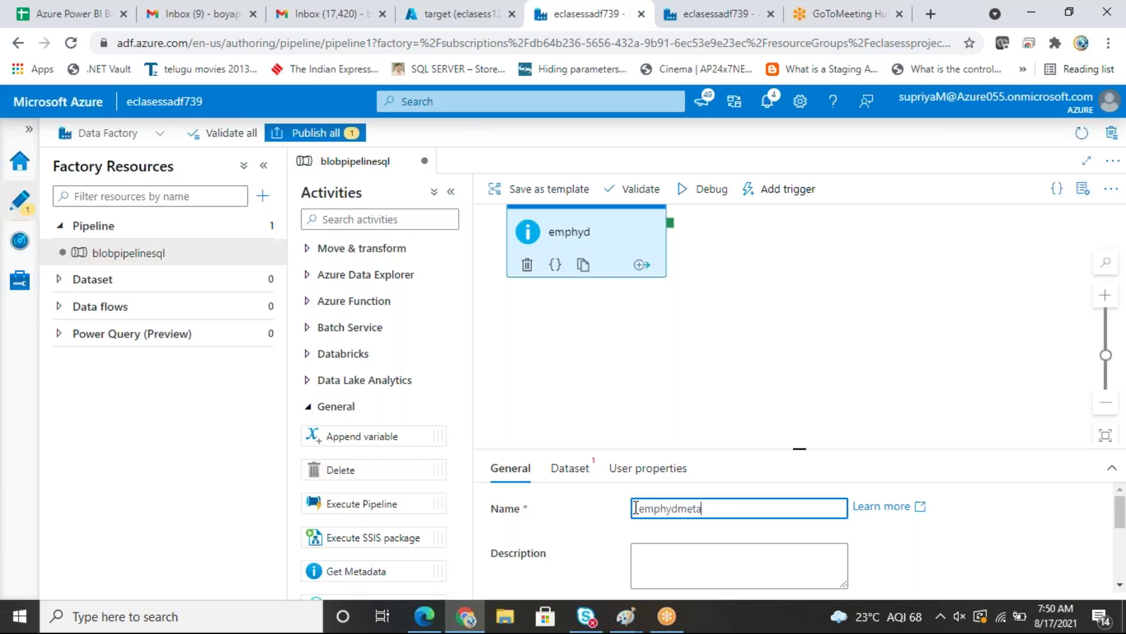
text(data)
click(771, 309)
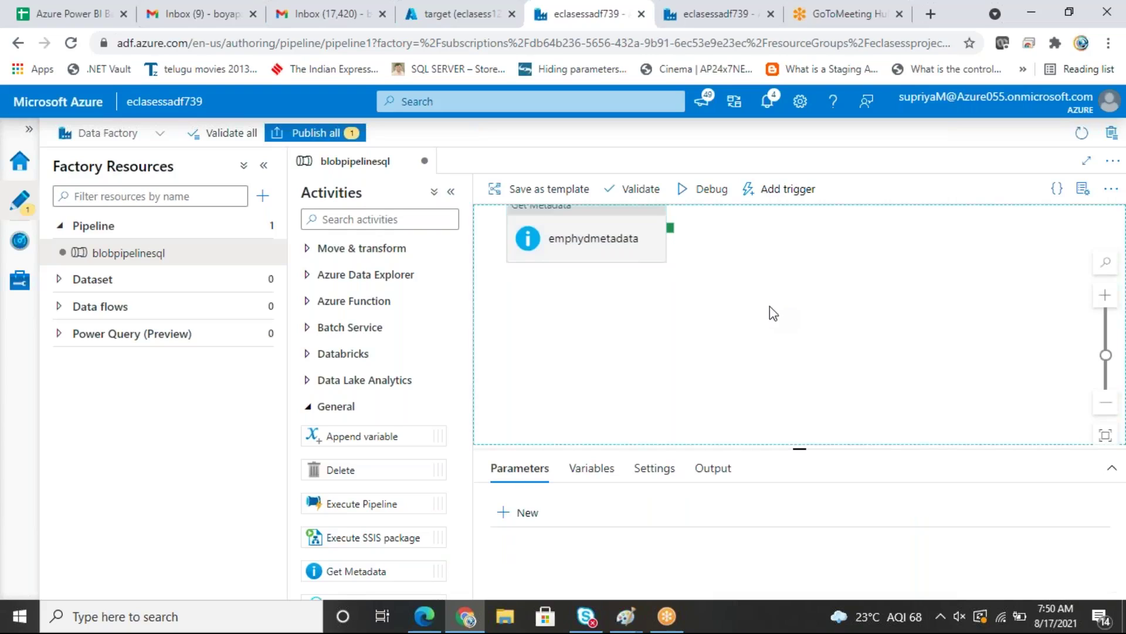
Step: Start a new dataset for the emphydmetadata activity, using Azure Blob Storage as the data store and DelimitedText as the format
click(598, 236)
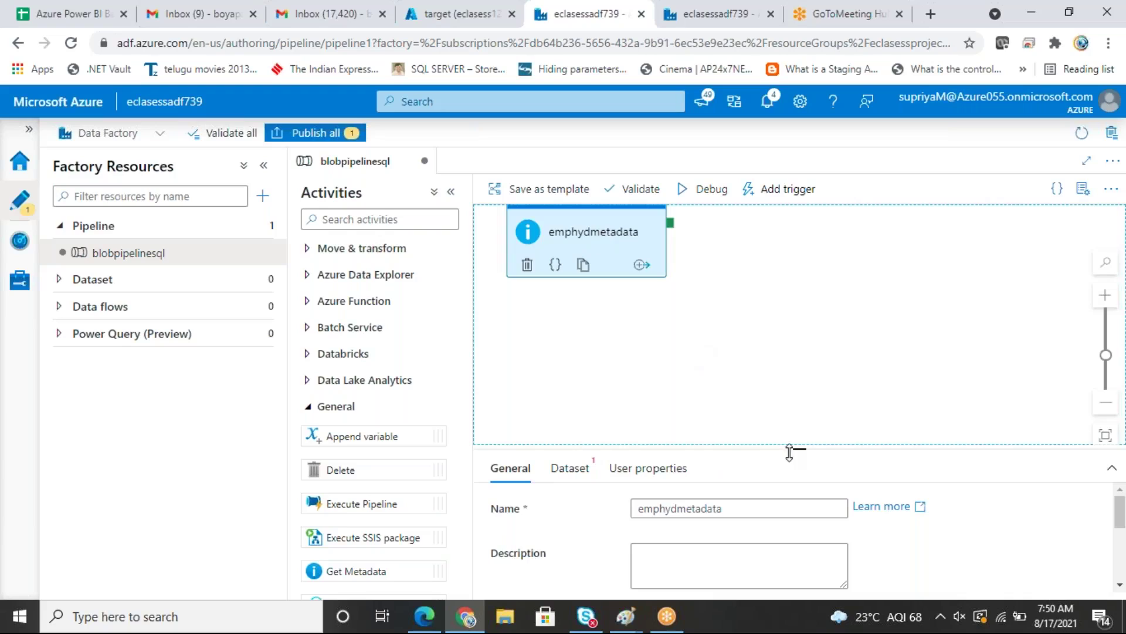
drag(800, 449, 798, 353)
click(59, 279)
click(261, 281)
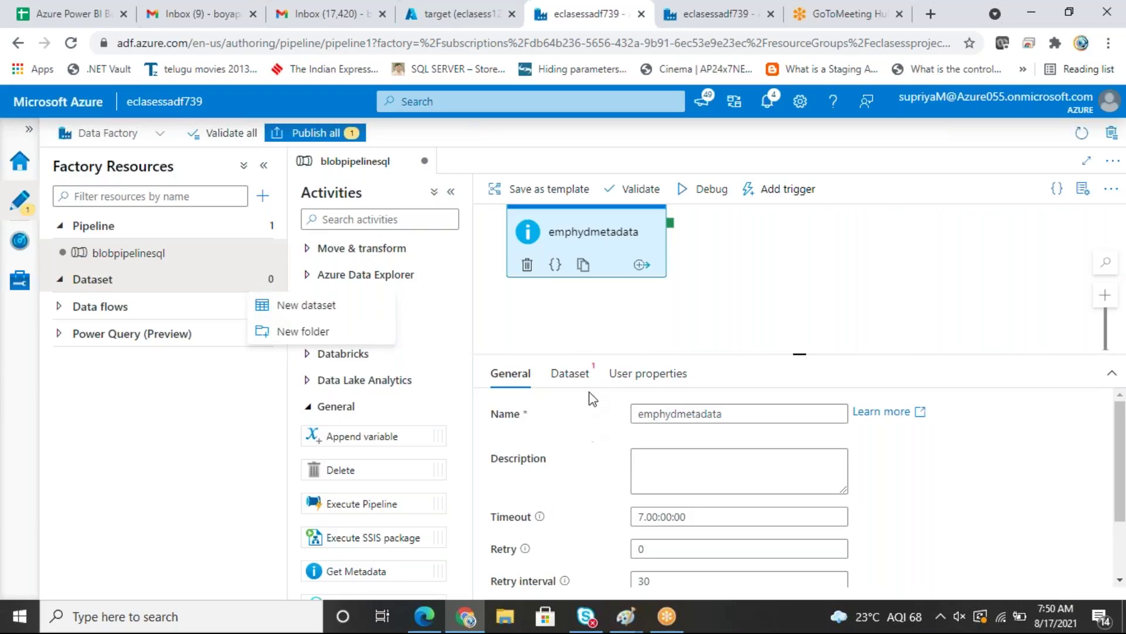
click(573, 376)
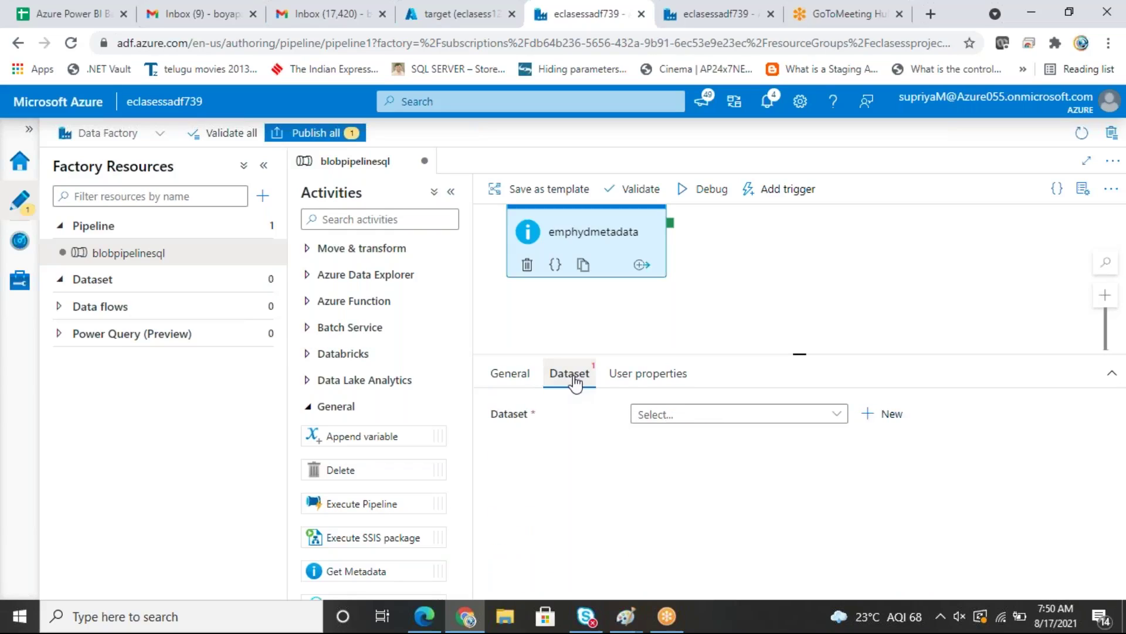
click(882, 414)
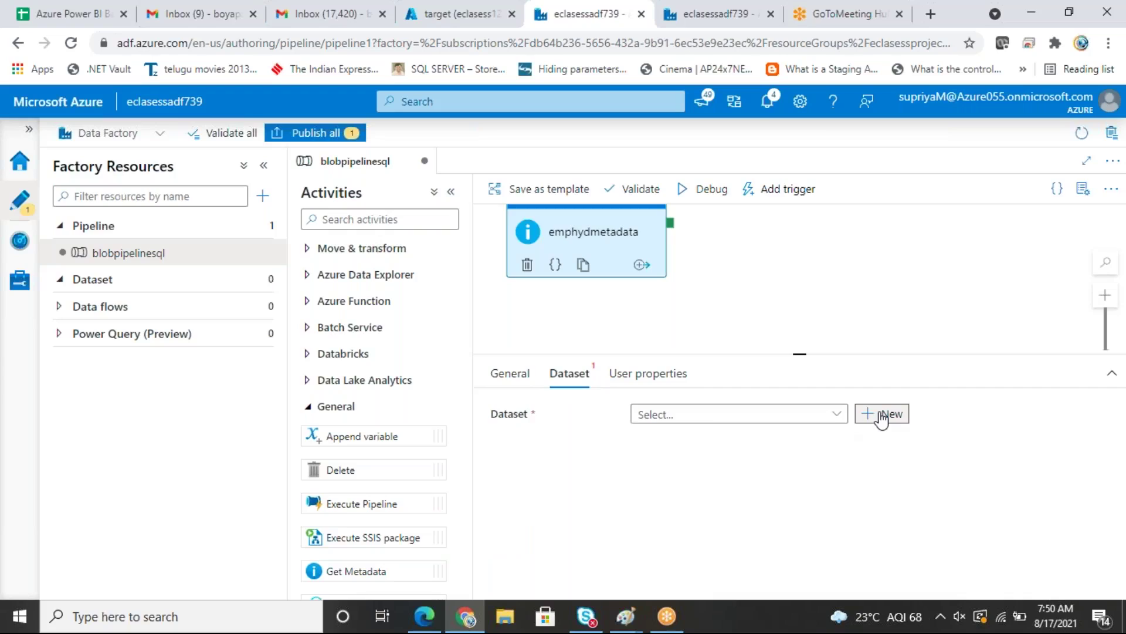
text(blob)
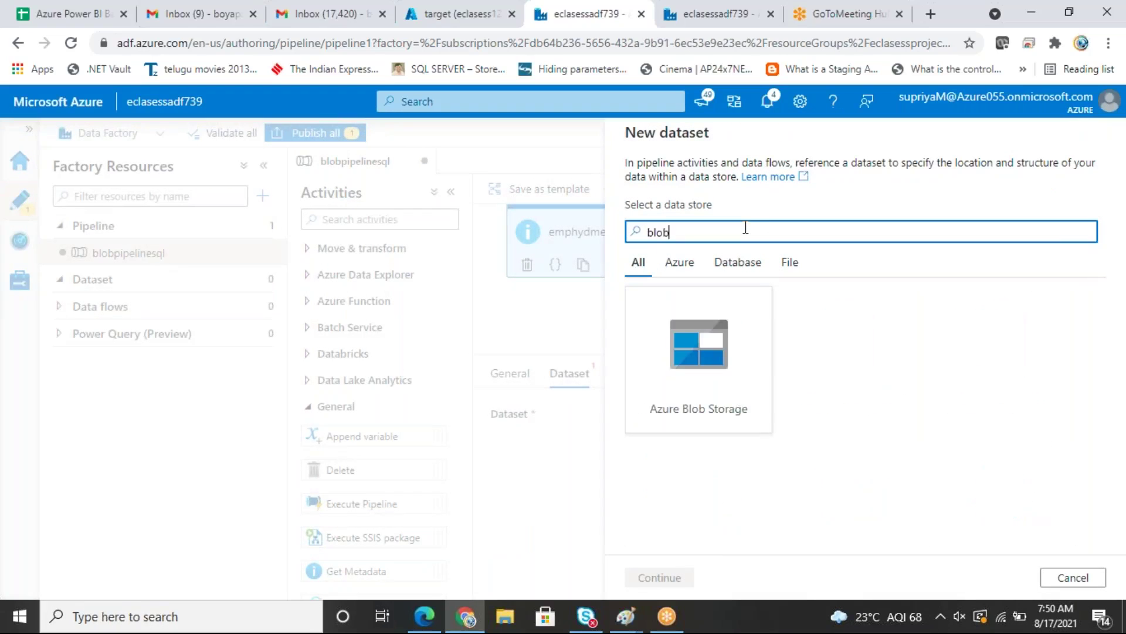
click(709, 346)
click(678, 578)
click(1012, 245)
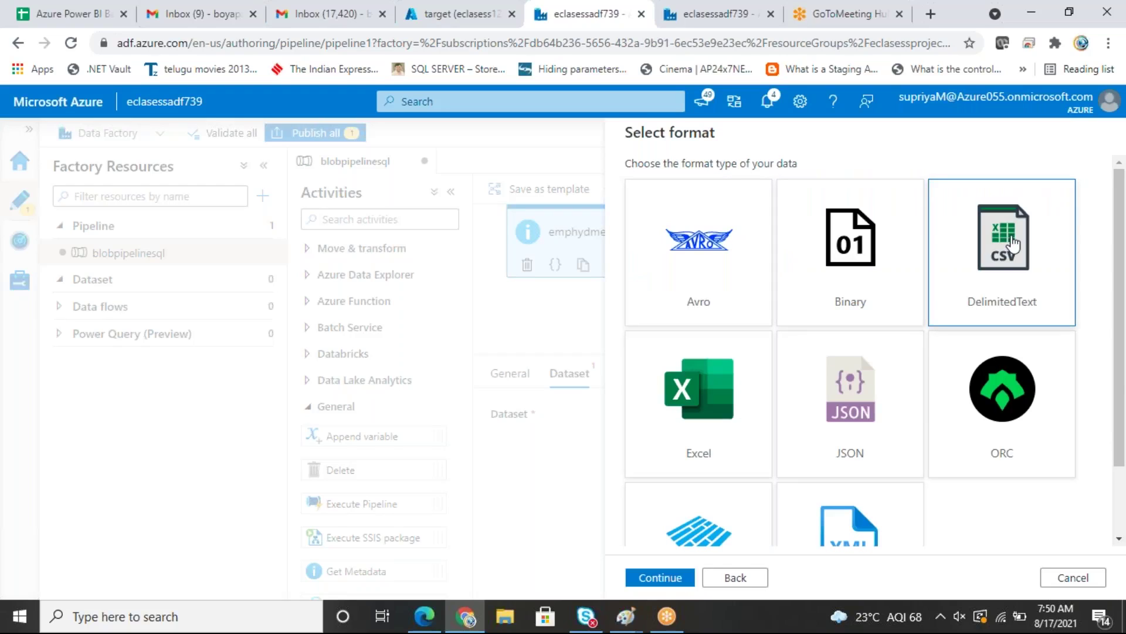
click(660, 577)
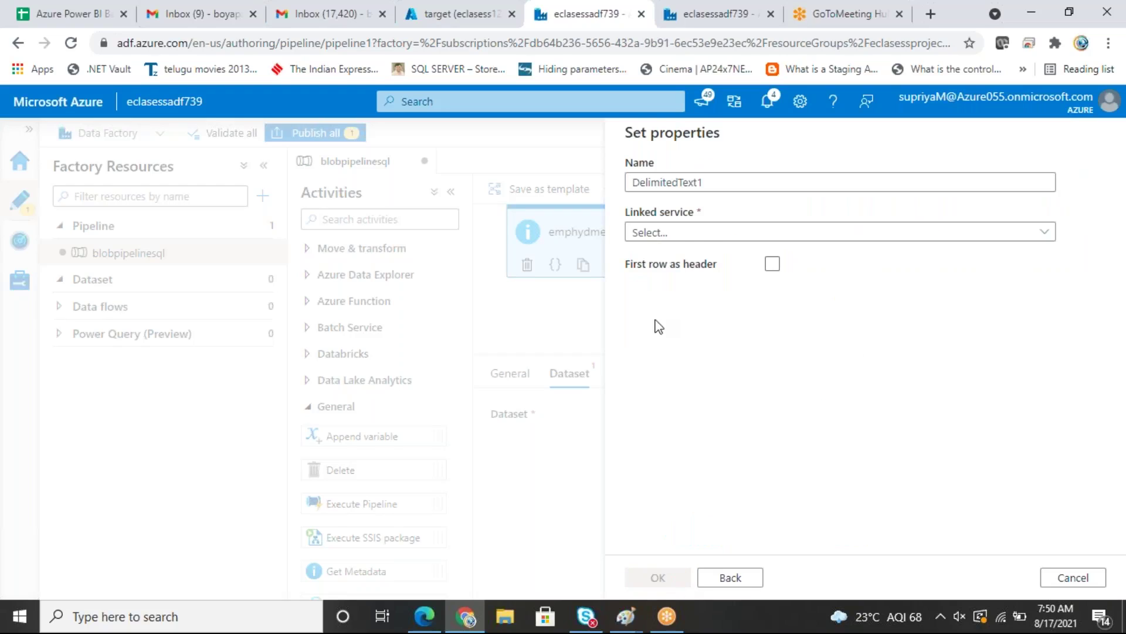
Step: Set the new dataset's linked service to AzureBlobStorage and its file path to the emphyd container, and create the dataset
click(709, 233)
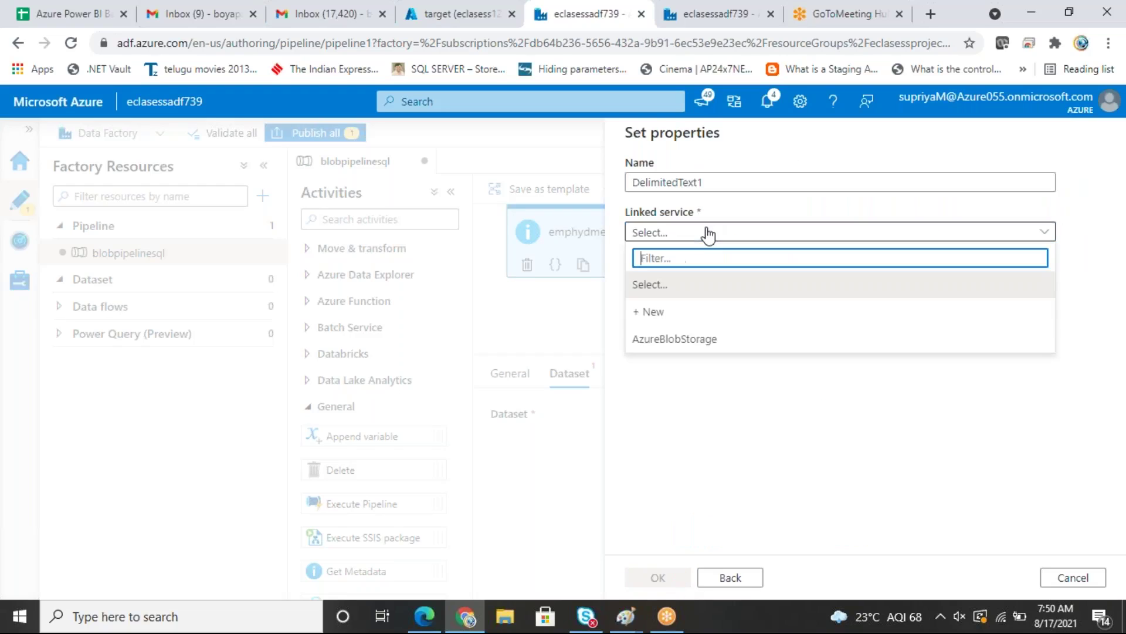
click(667, 340)
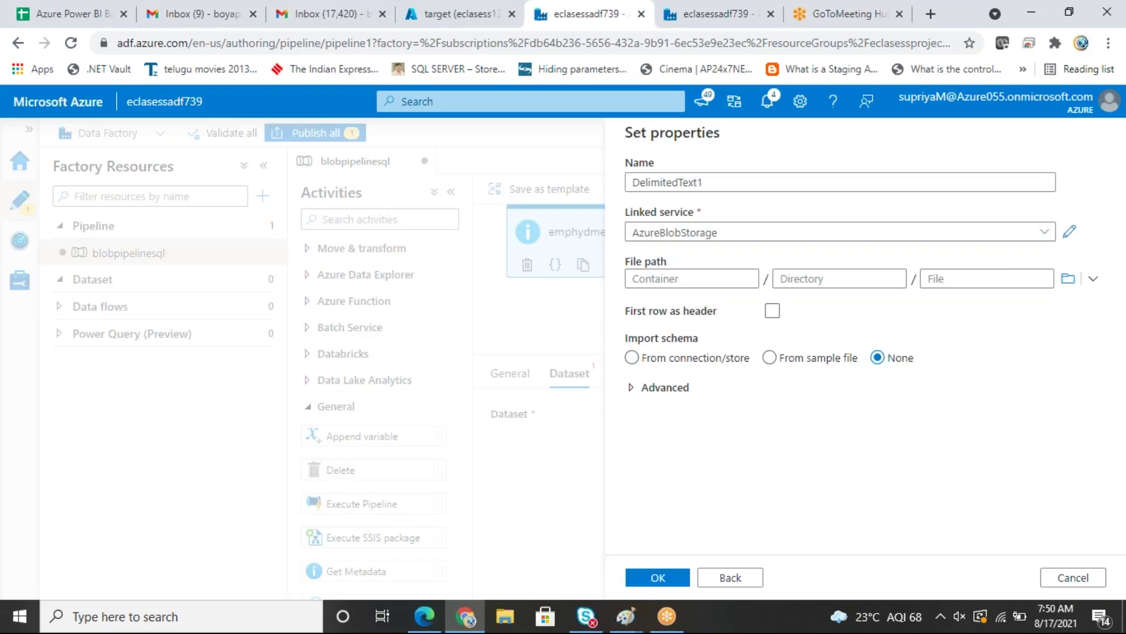
click(1068, 278)
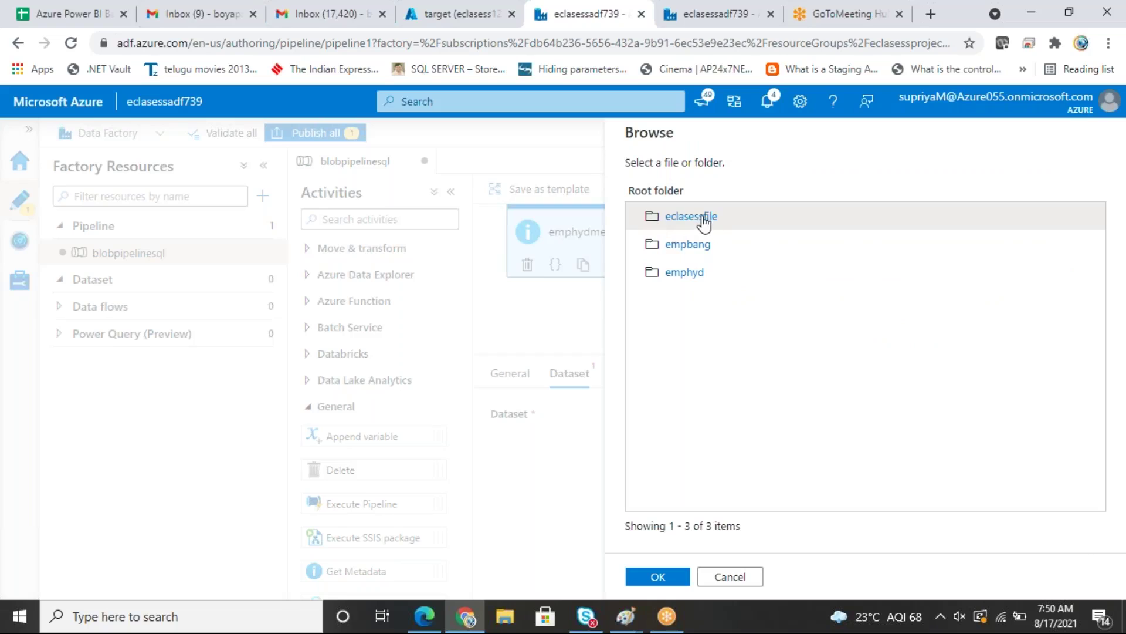
click(690, 274)
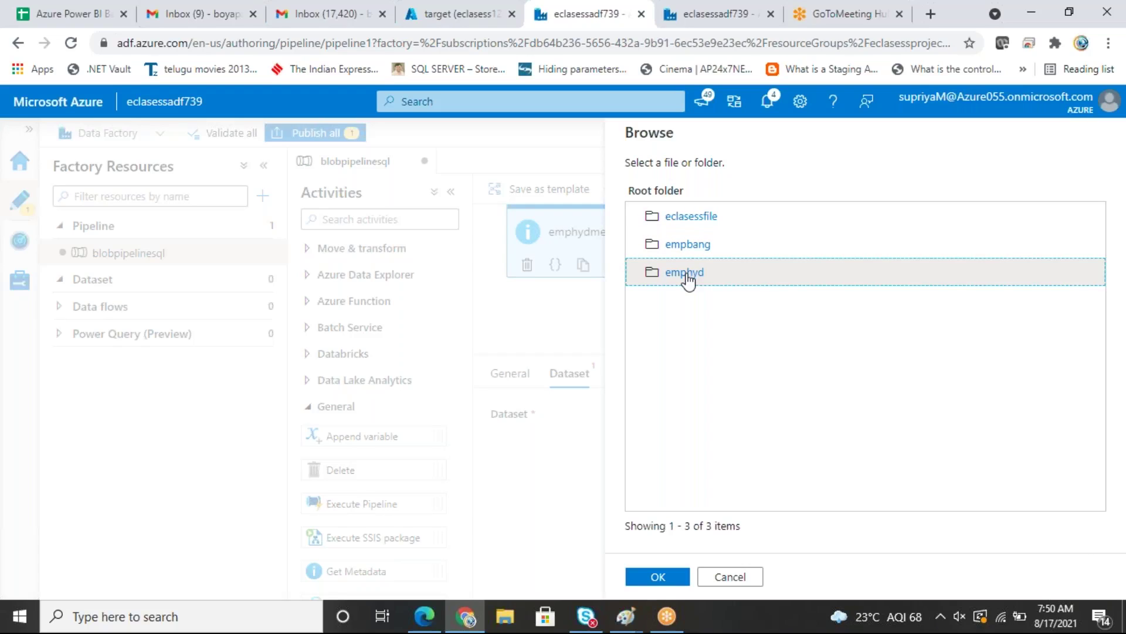
double_click(686, 273)
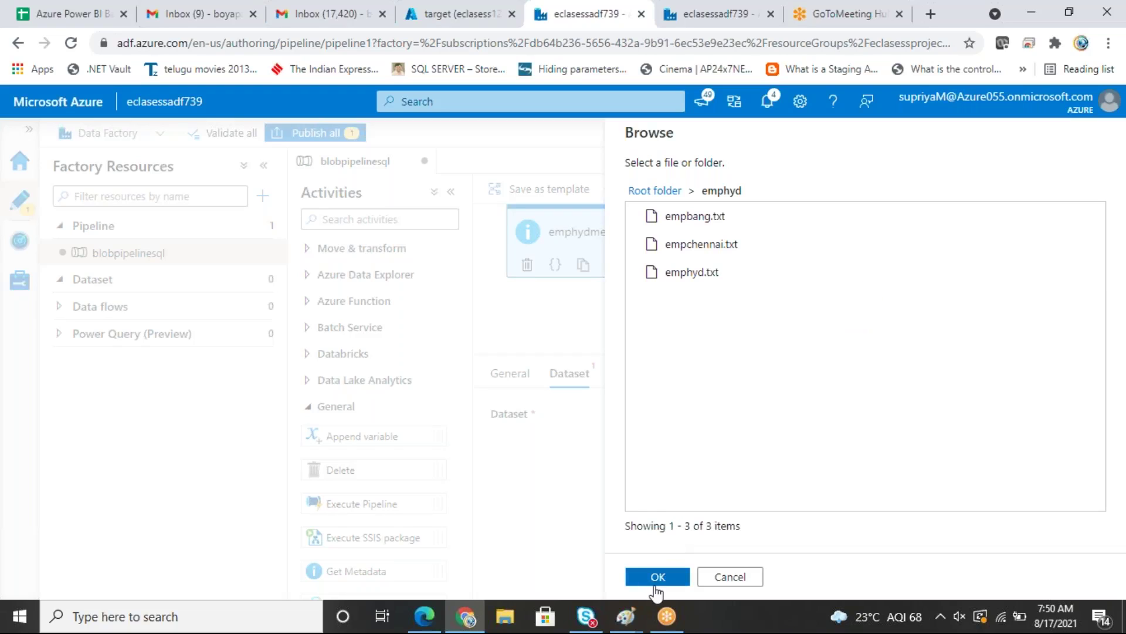
click(665, 577)
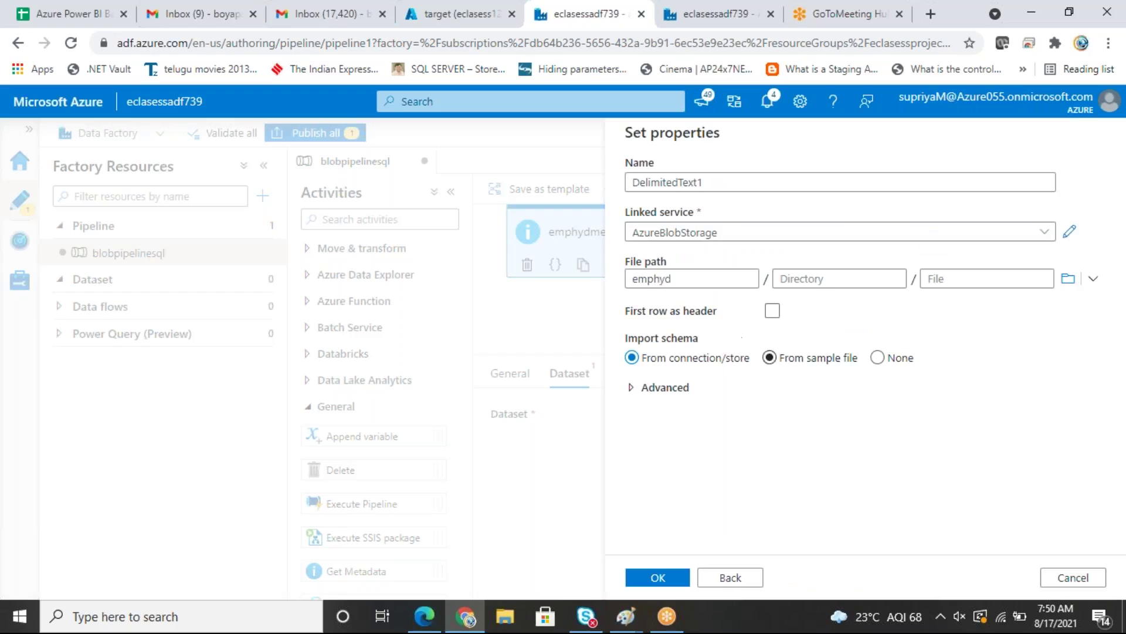
click(658, 578)
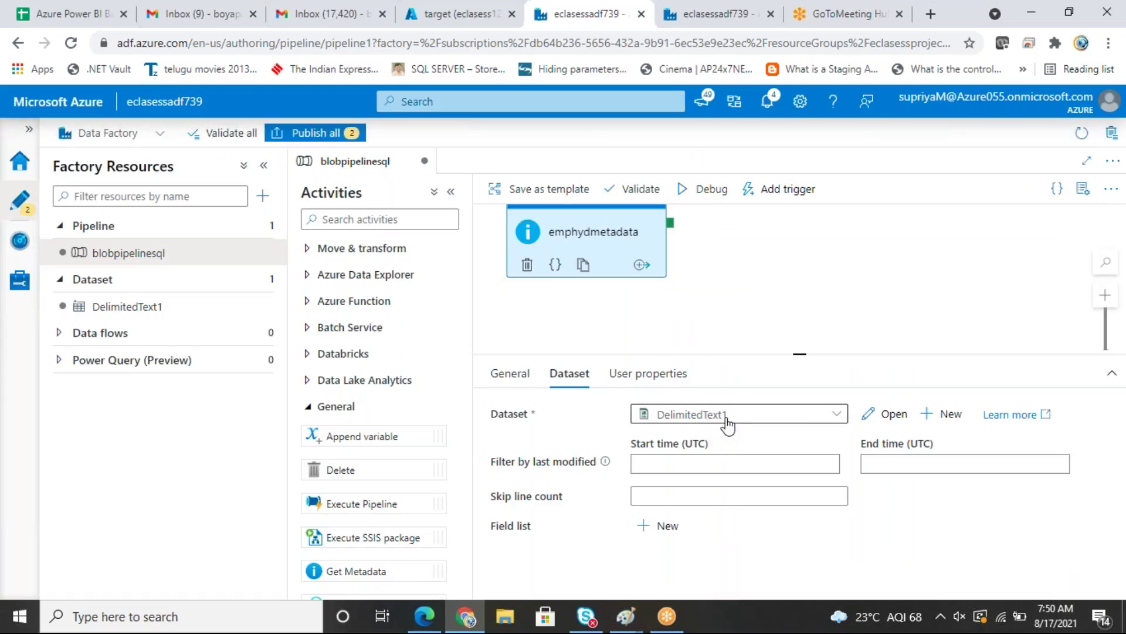
Step: Add a field list argument to the emphydmetadata activity, choosing Child items first and switching it to Exists
click(597, 248)
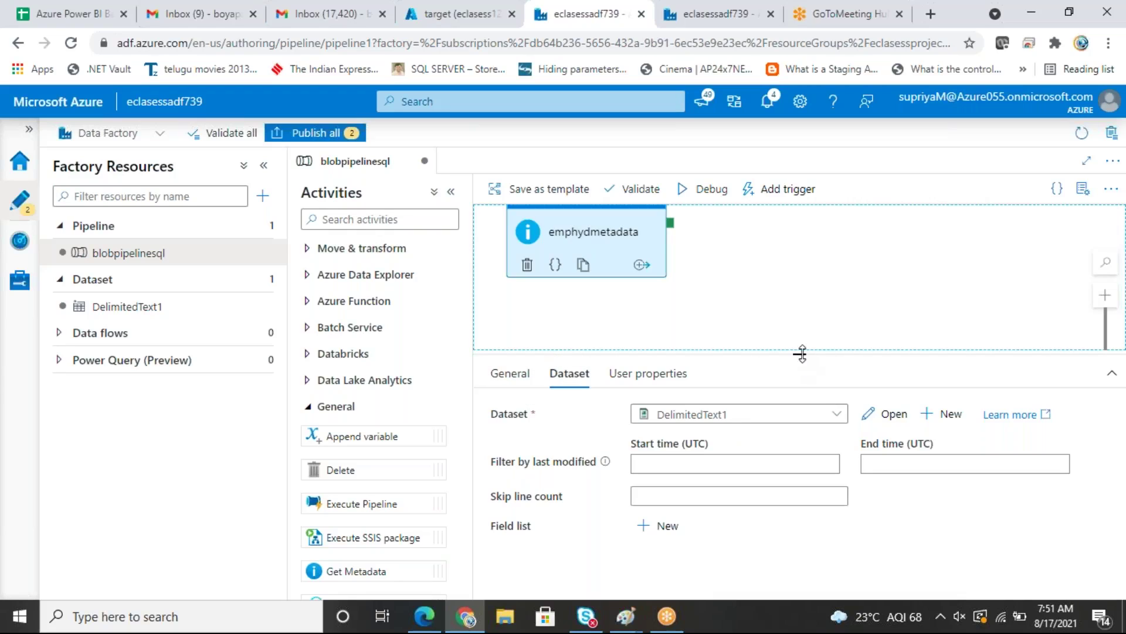
drag(802, 352, 802, 287)
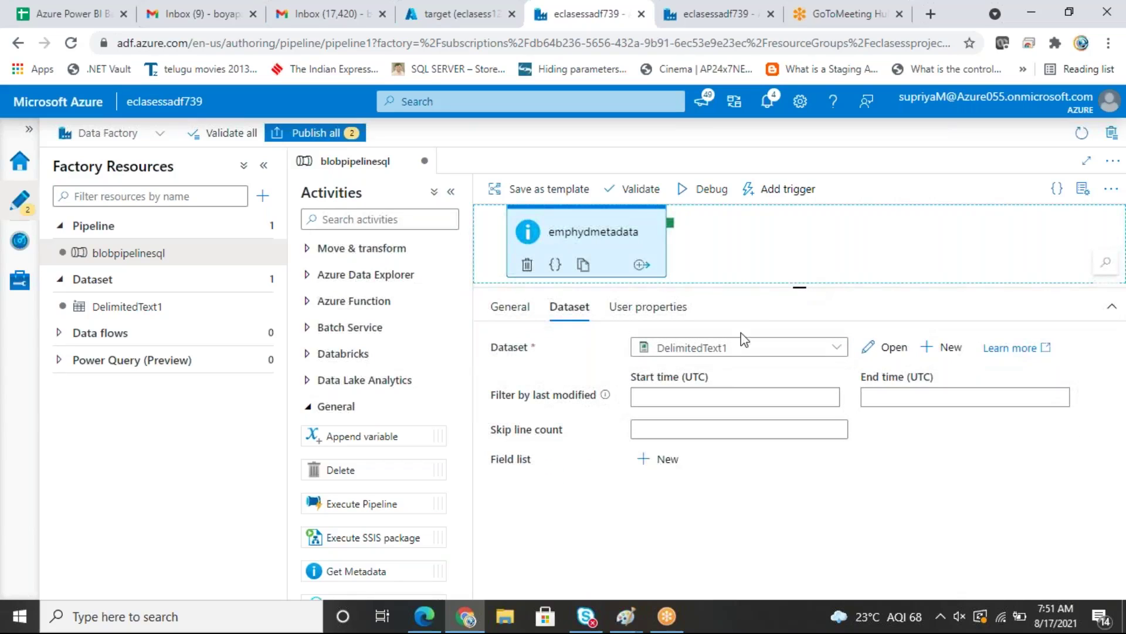
click(653, 464)
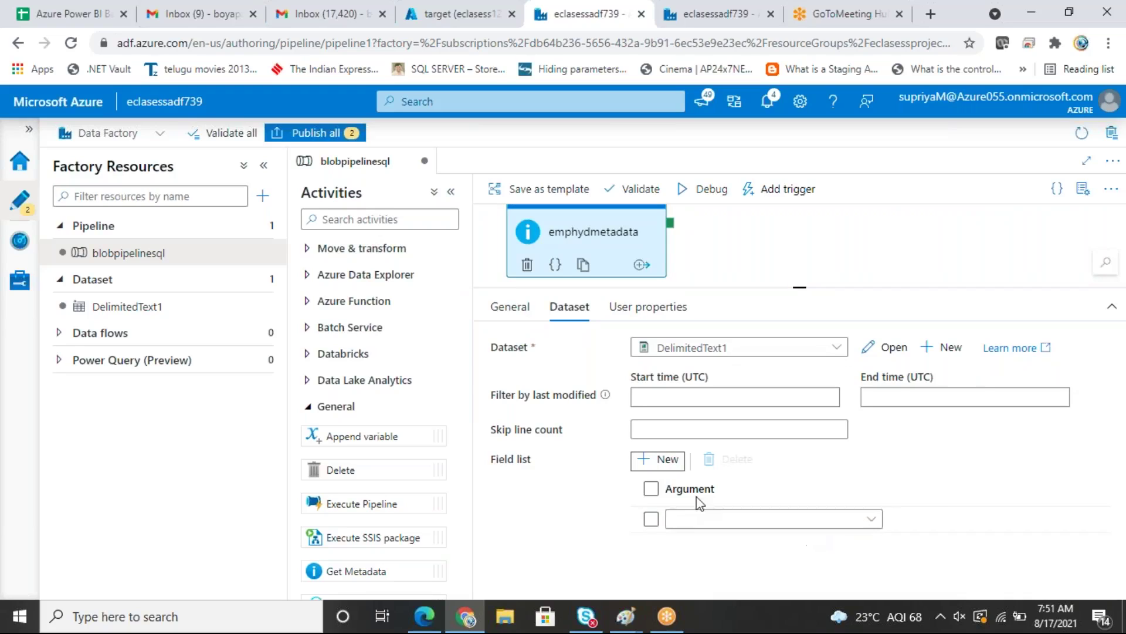
click(867, 521)
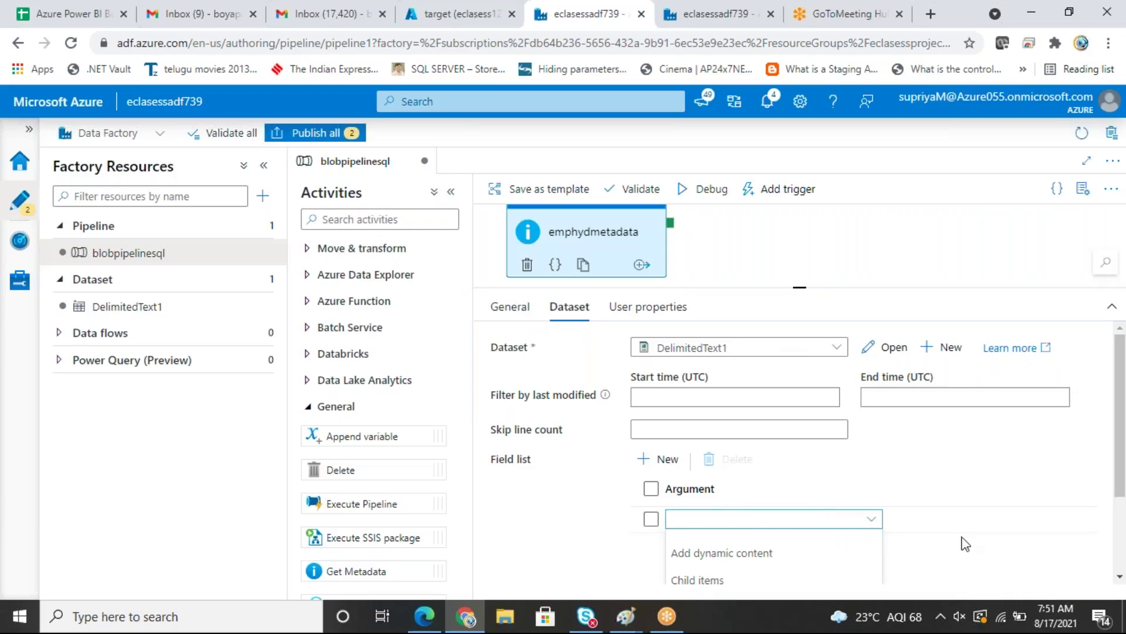
click(1118, 577)
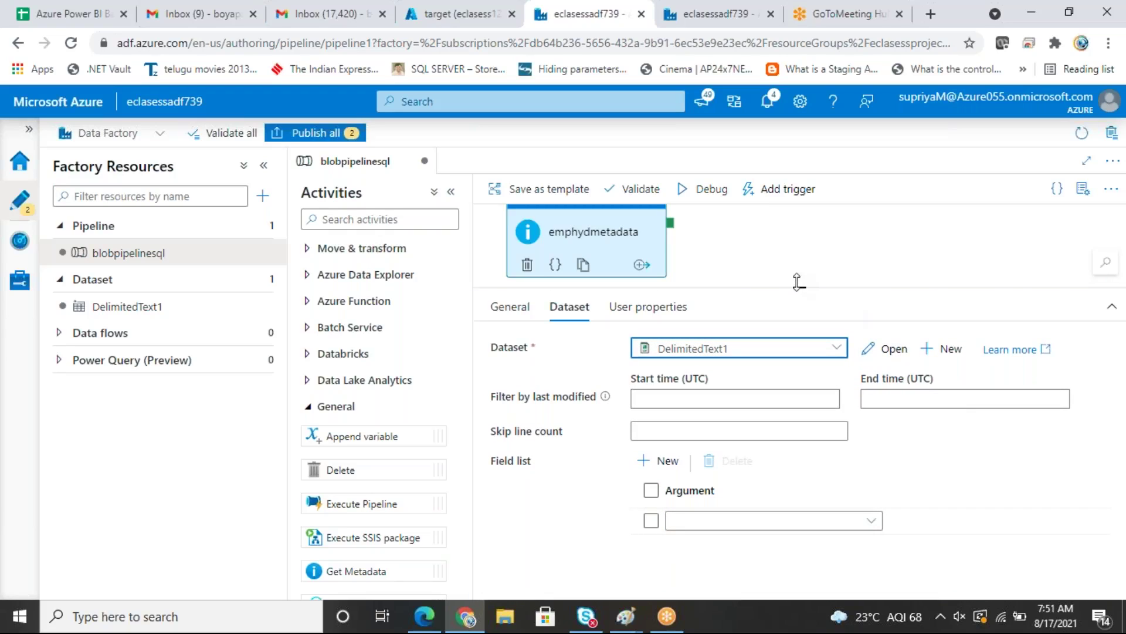
drag(798, 282, 801, 217)
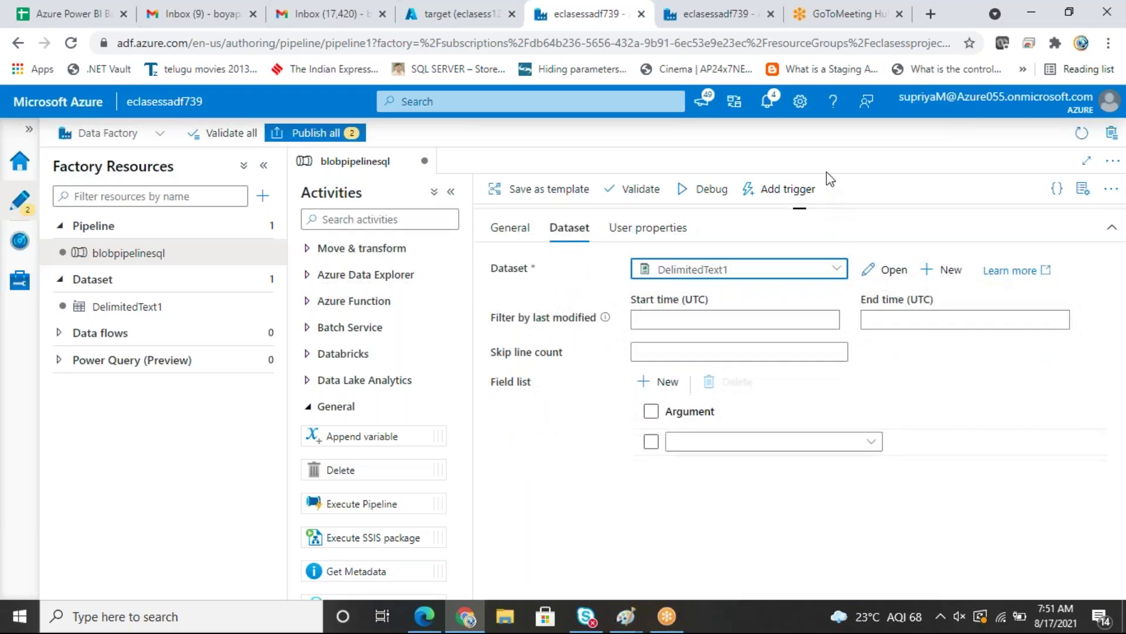
drag(808, 208, 808, 209)
click(871, 447)
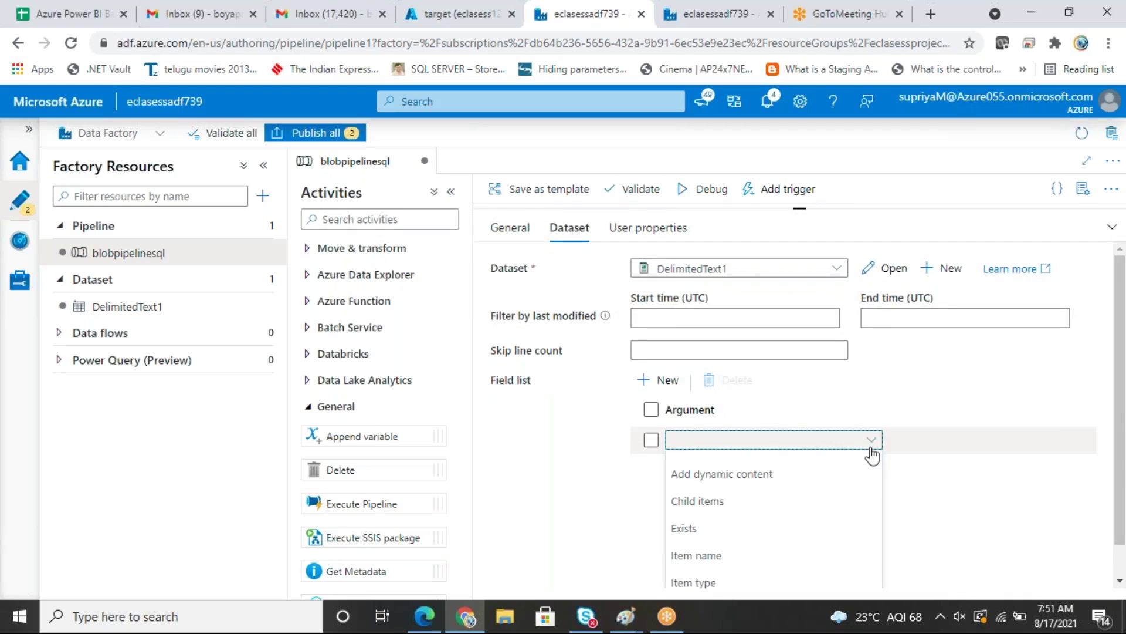
click(710, 505)
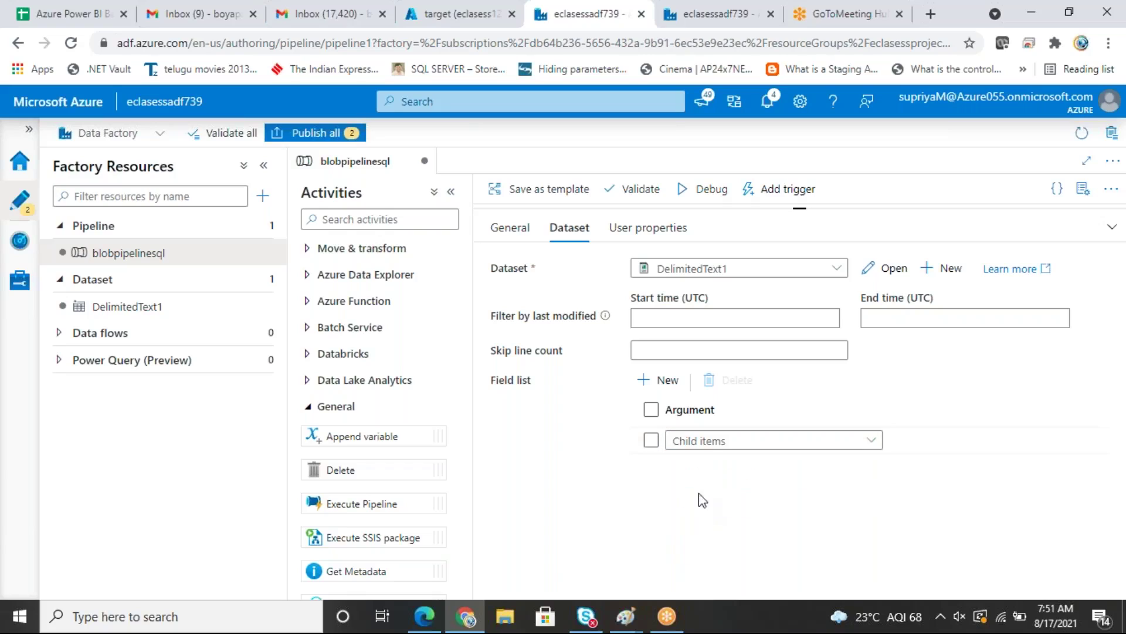
click(723, 448)
click(697, 530)
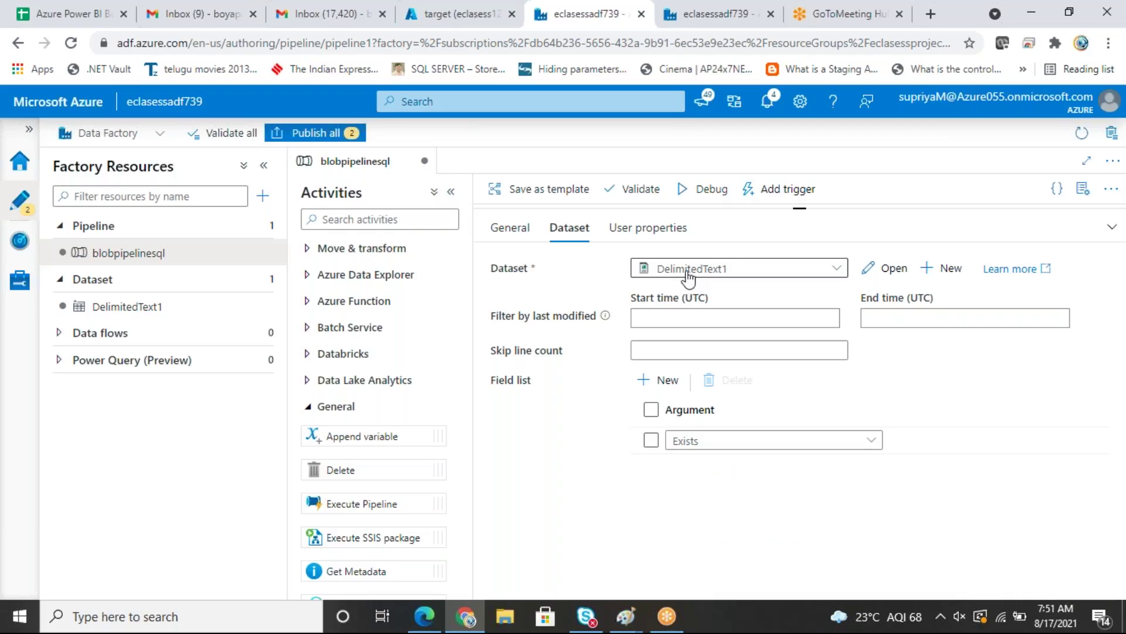
Step: Rename the DelimitedText1 dataset as ds_emphyd and return to the blobpipelinesql pipeline
click(891, 269)
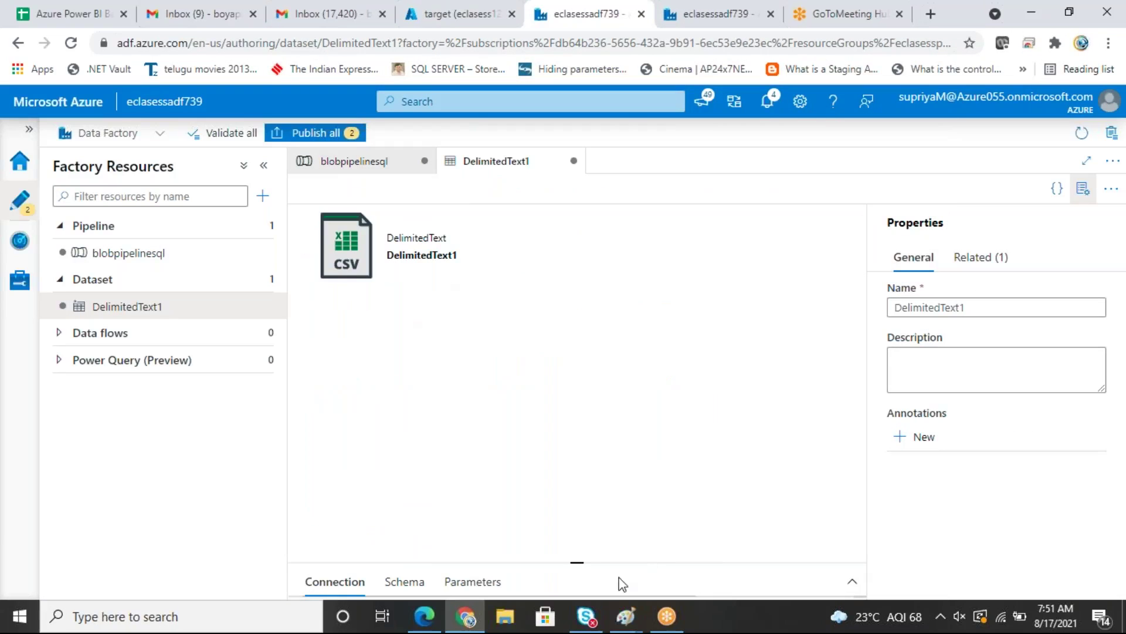
drag(570, 562, 648, 289)
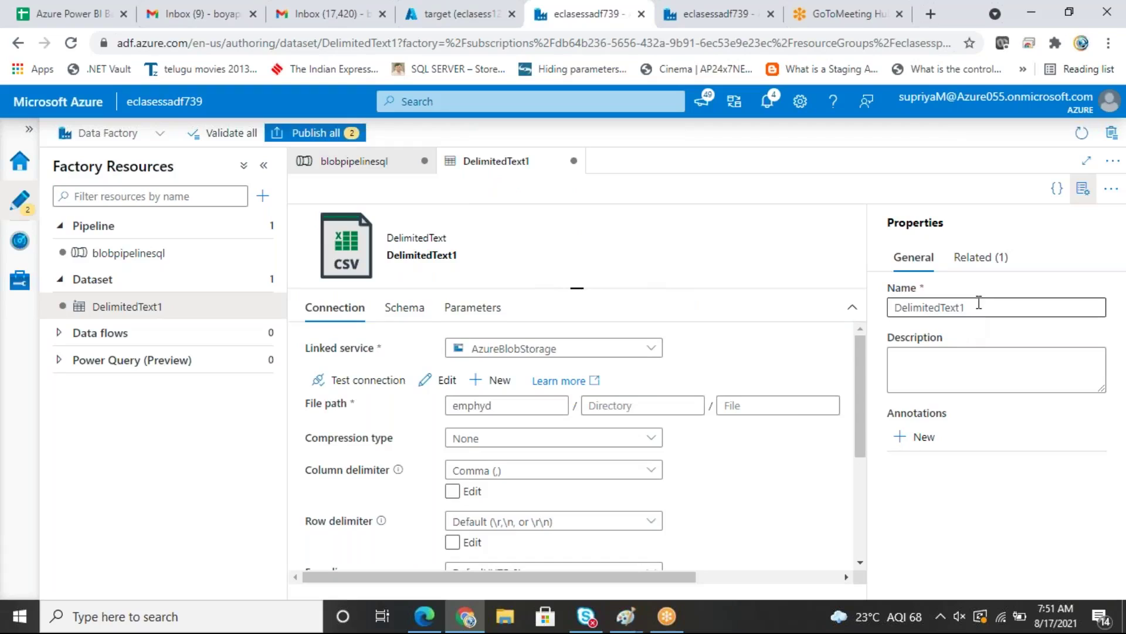
drag(978, 306, 769, 310)
text(ds)
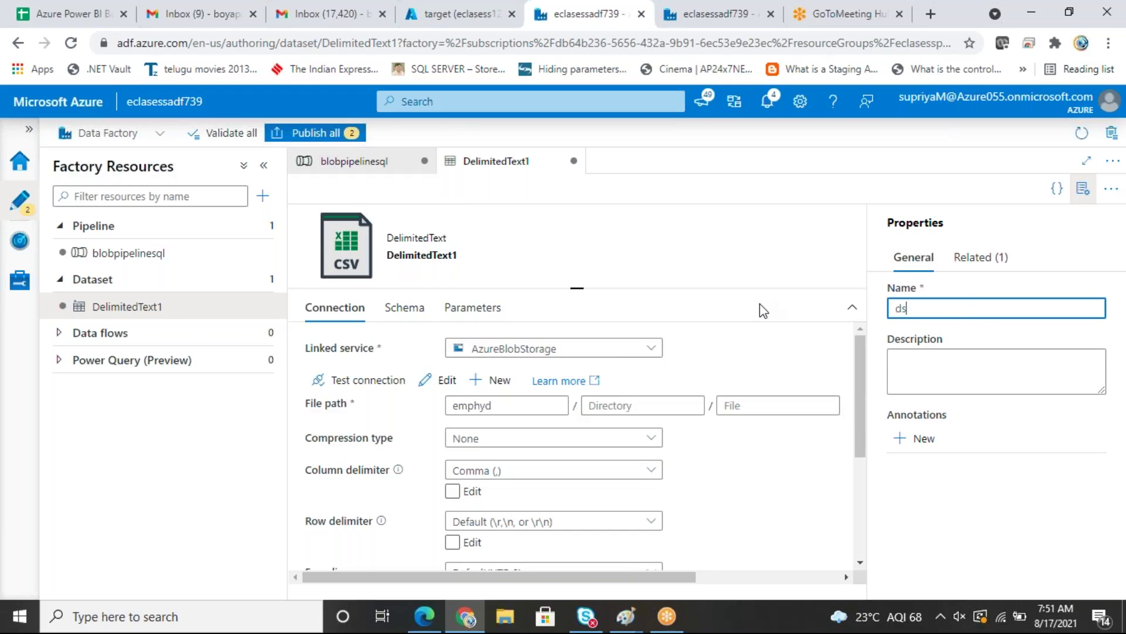
text(_emphyd)
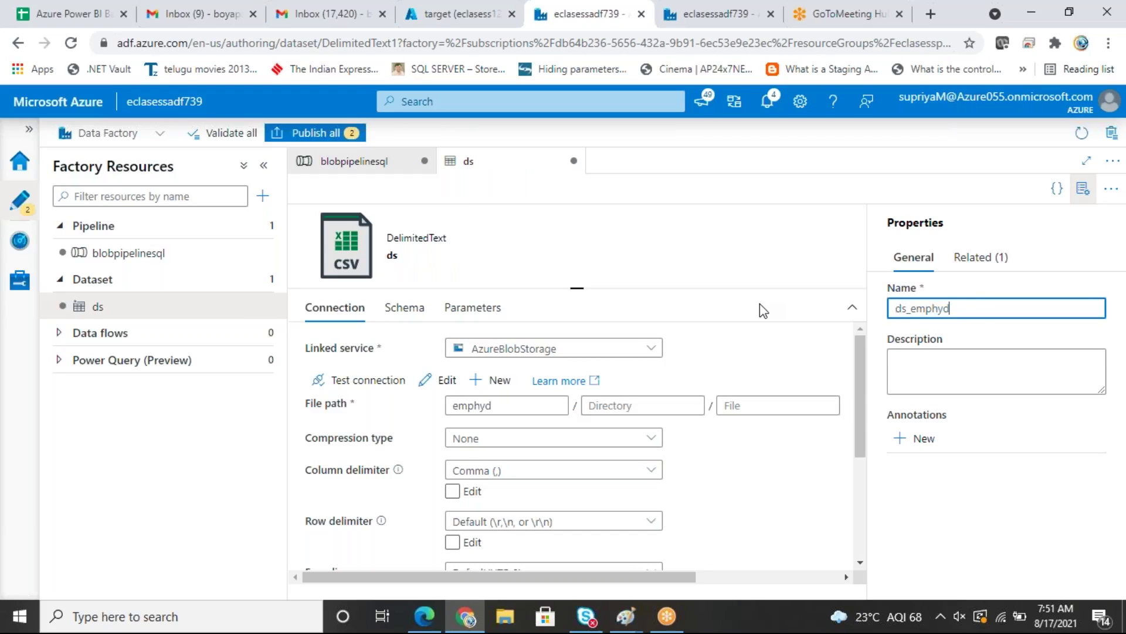
click(758, 406)
click(373, 162)
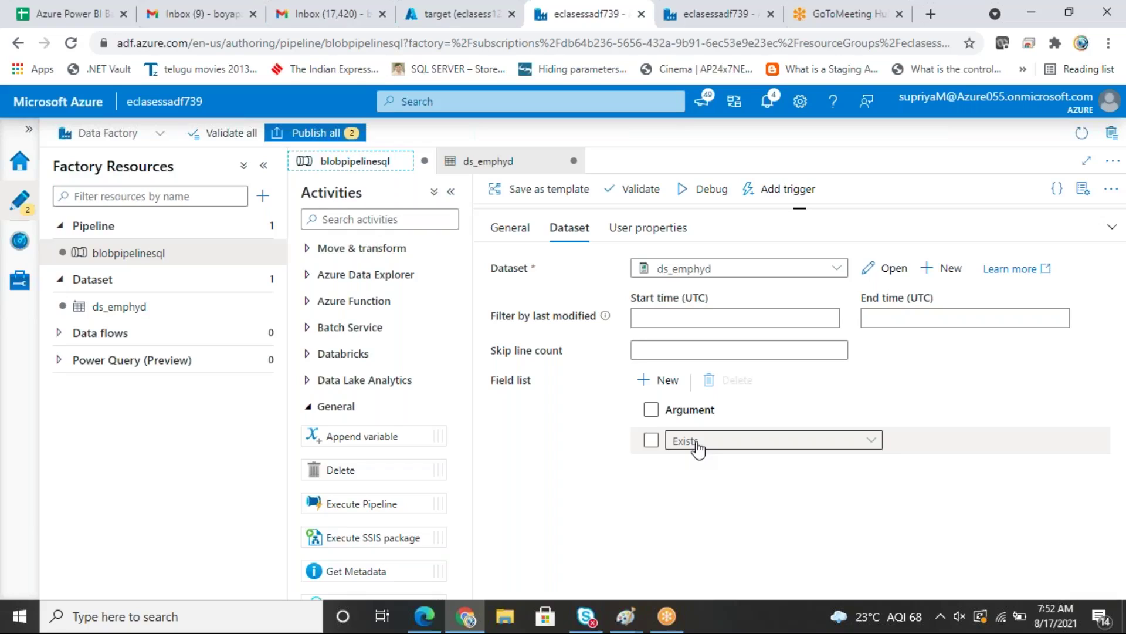
Step: Try Item name and Item type as the field list argument of the emphydmetadata activity
click(698, 449)
click(711, 560)
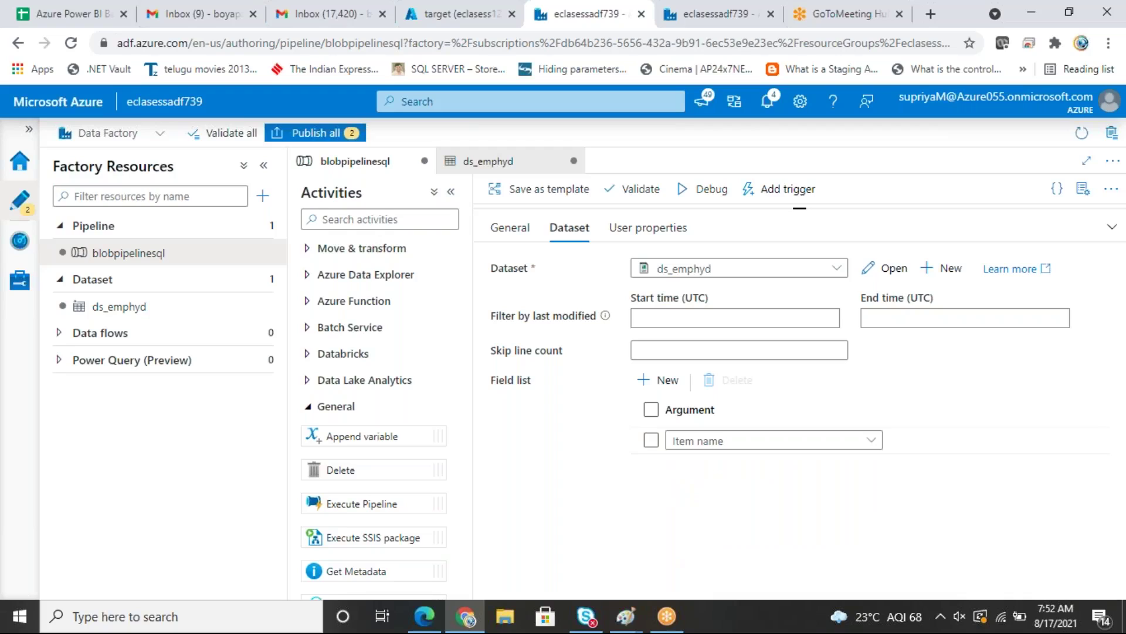
click(748, 439)
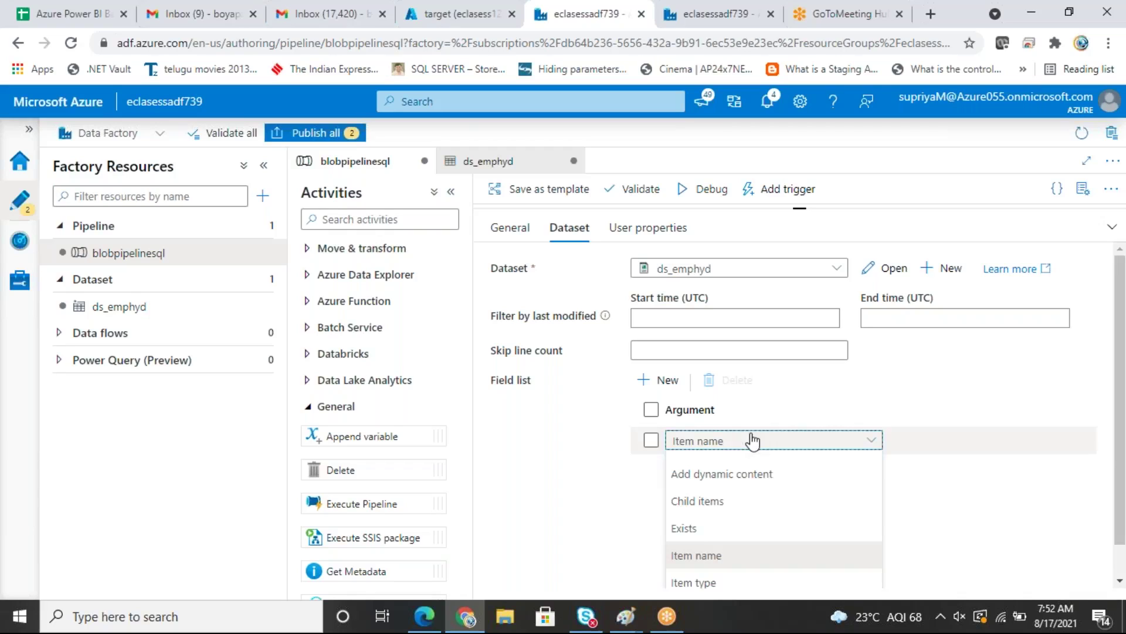
click(699, 582)
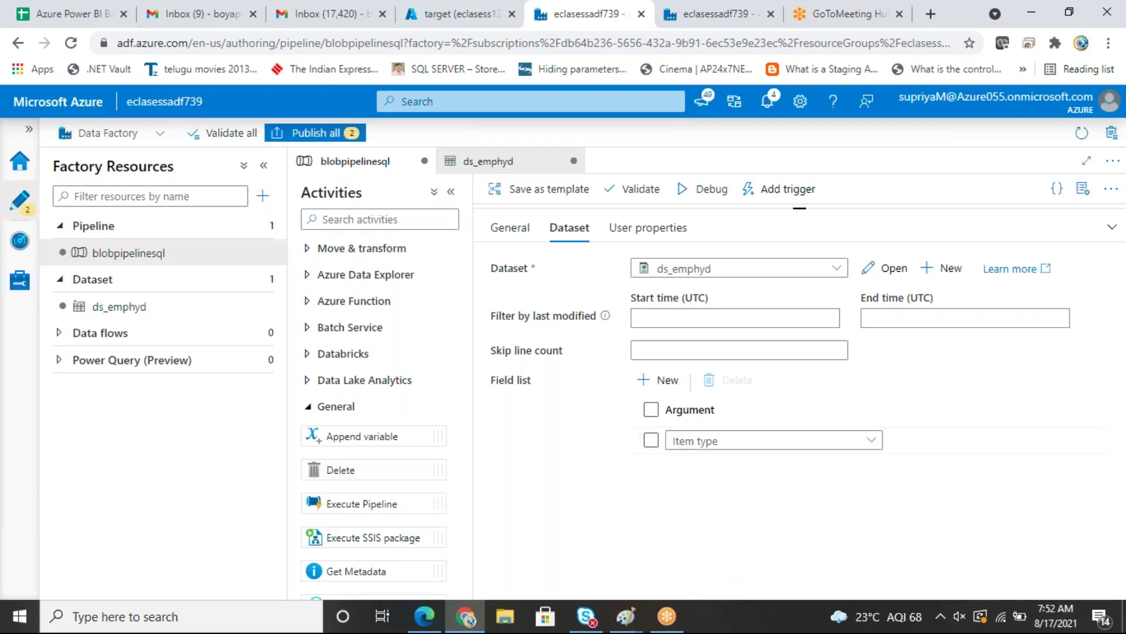
Step: Set the field list argument of the emphydmetadata activity to Child items
click(867, 441)
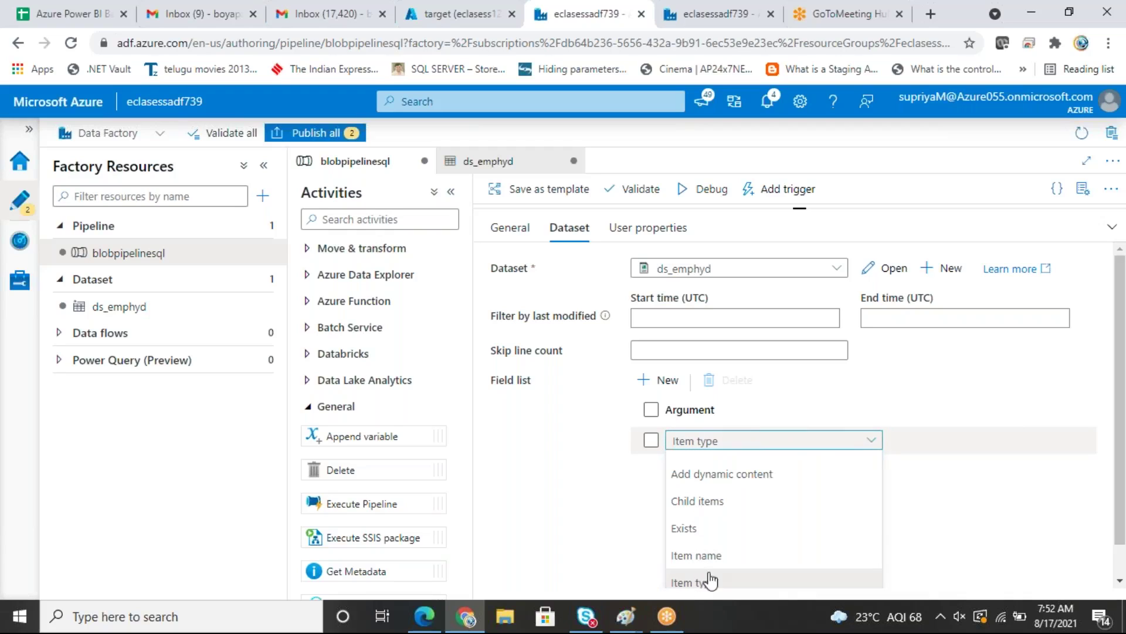
click(698, 444)
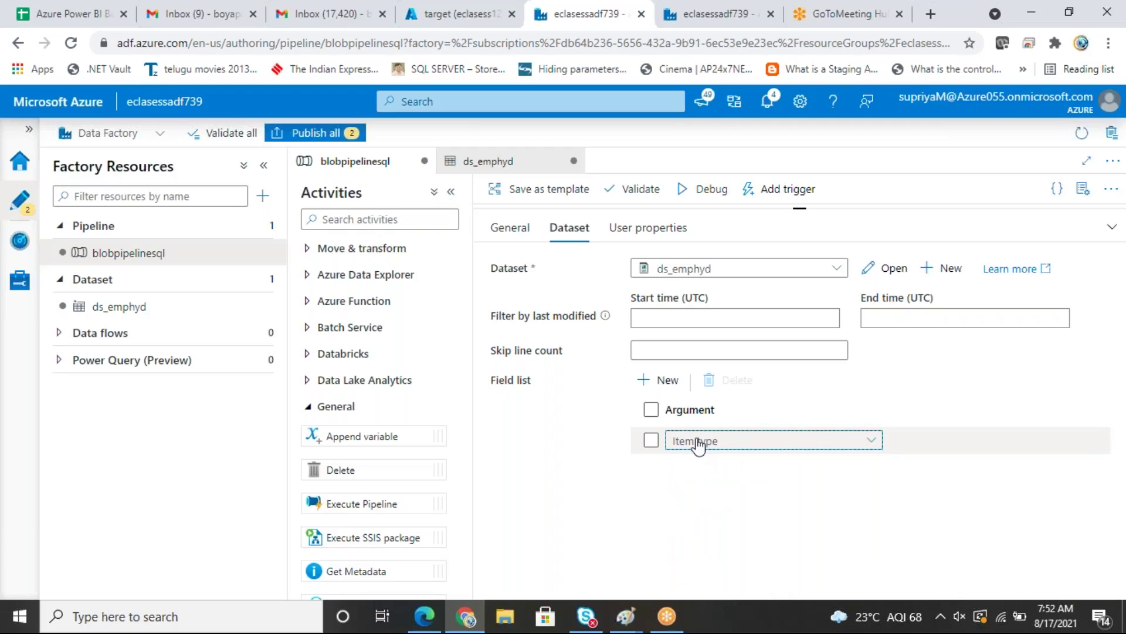
click(698, 443)
click(706, 502)
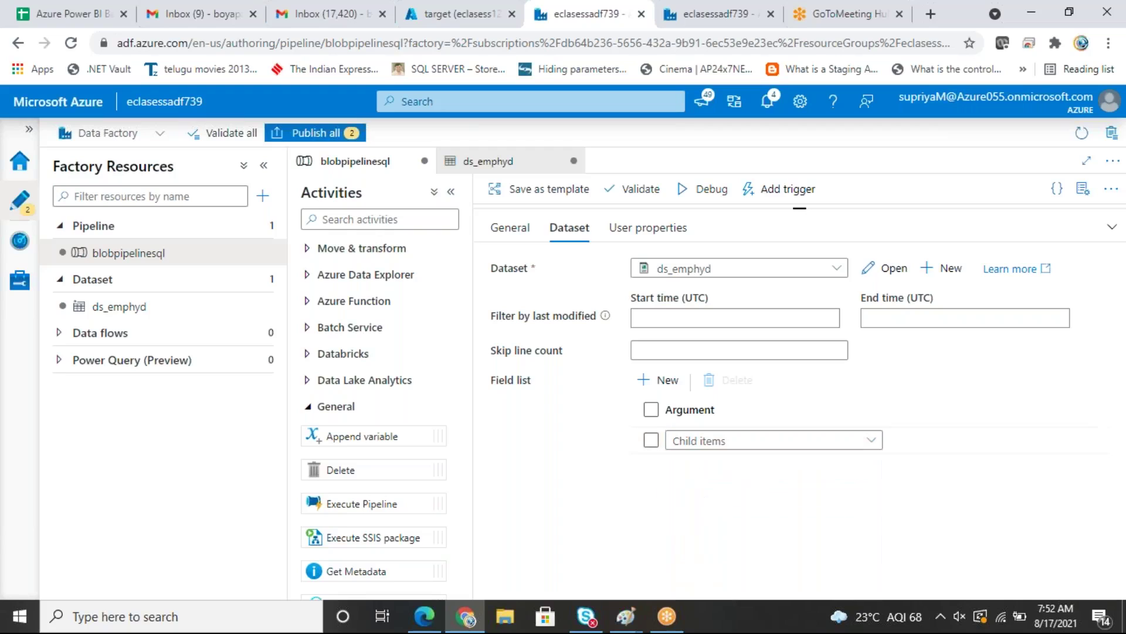
Step: Add a second Get Metadata activity below emphydmetadata and name it empbngmetadata
drag(800, 208, 786, 405)
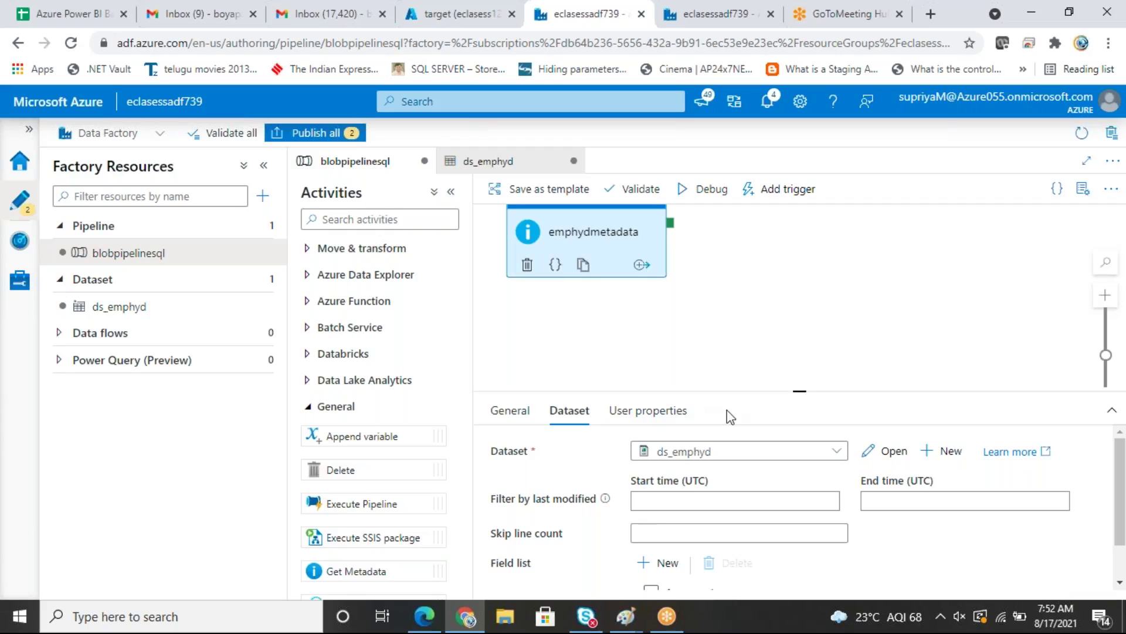
drag(802, 390, 799, 436)
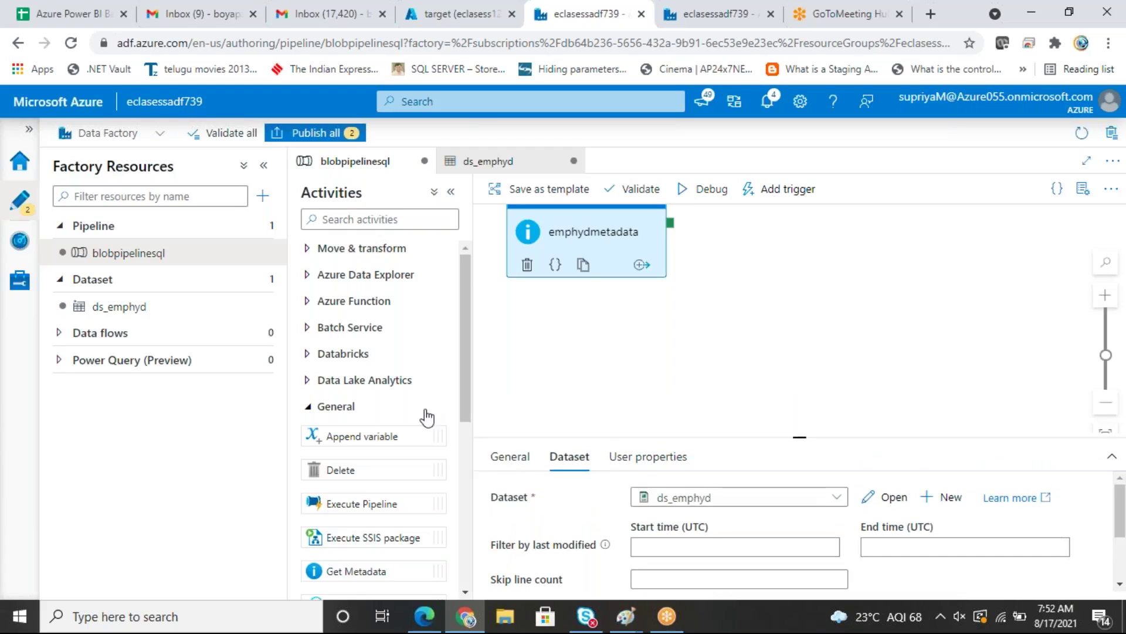
drag(358, 571, 603, 315)
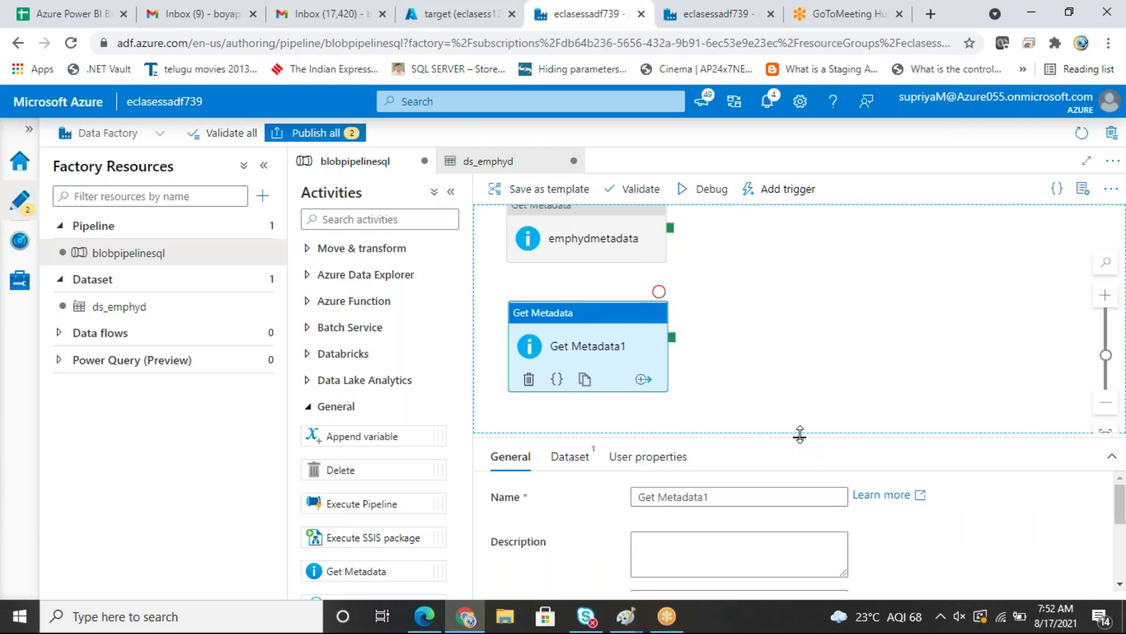
drag(800, 434, 802, 282)
drag(750, 342, 567, 351)
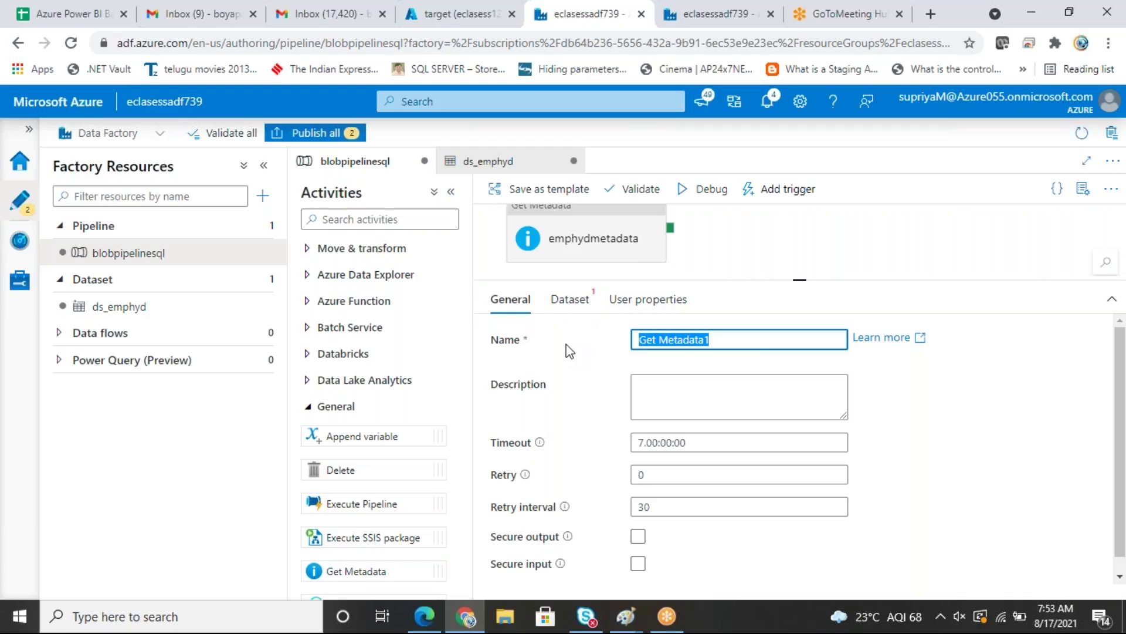
text(emphydm)
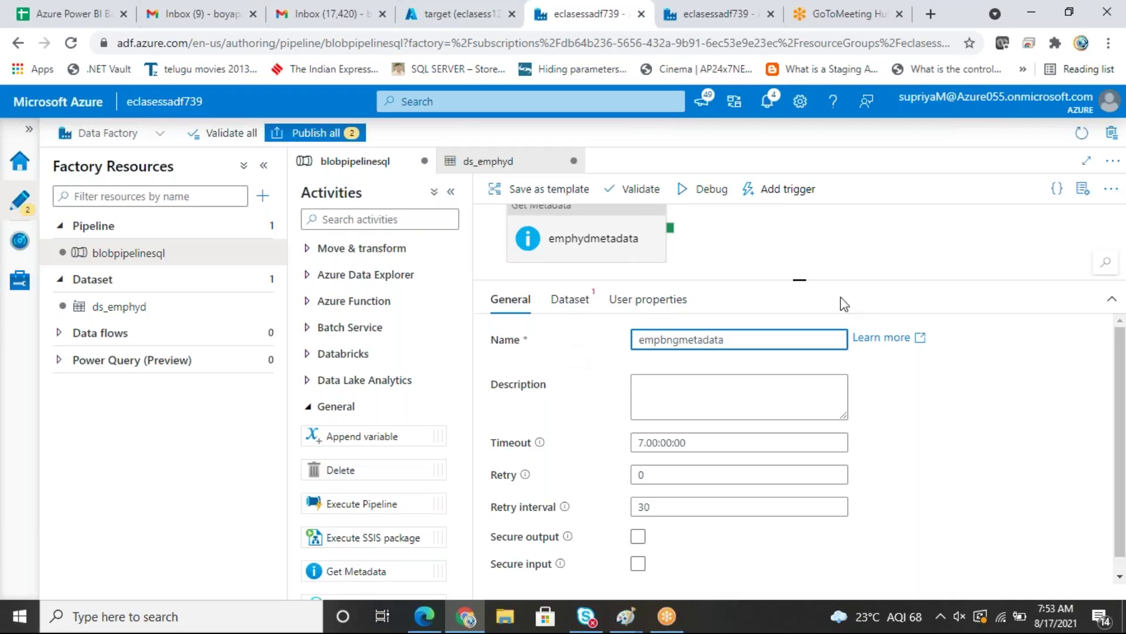
Step: Start a new dataset for the empbngmetadata activity, using Azure Blob Storage with the DelimitedText format
click(582, 307)
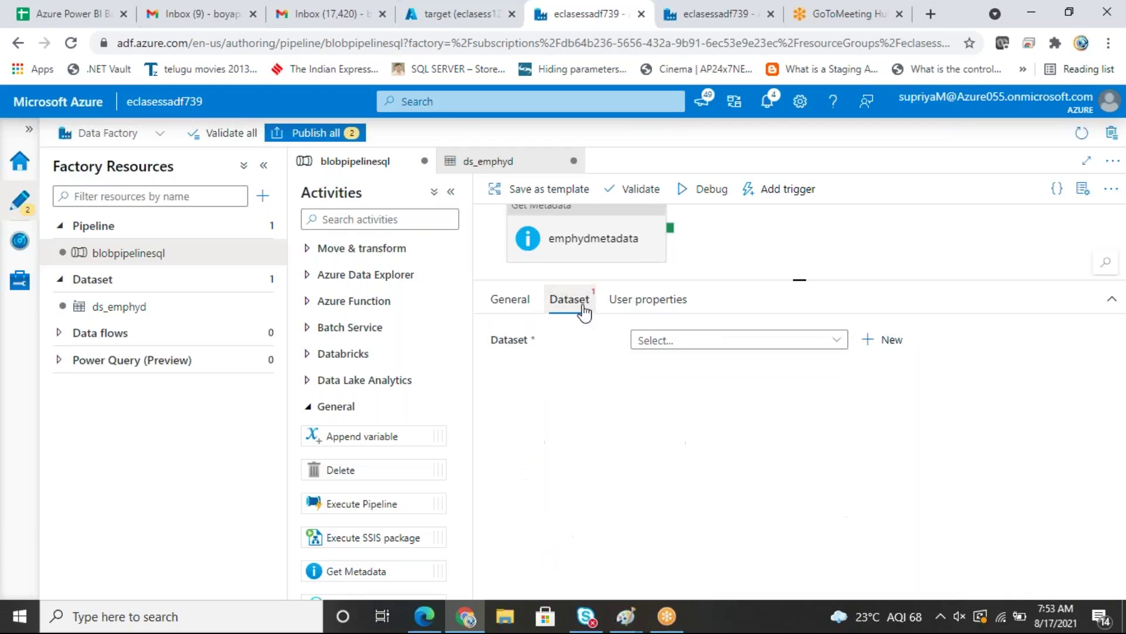
click(891, 343)
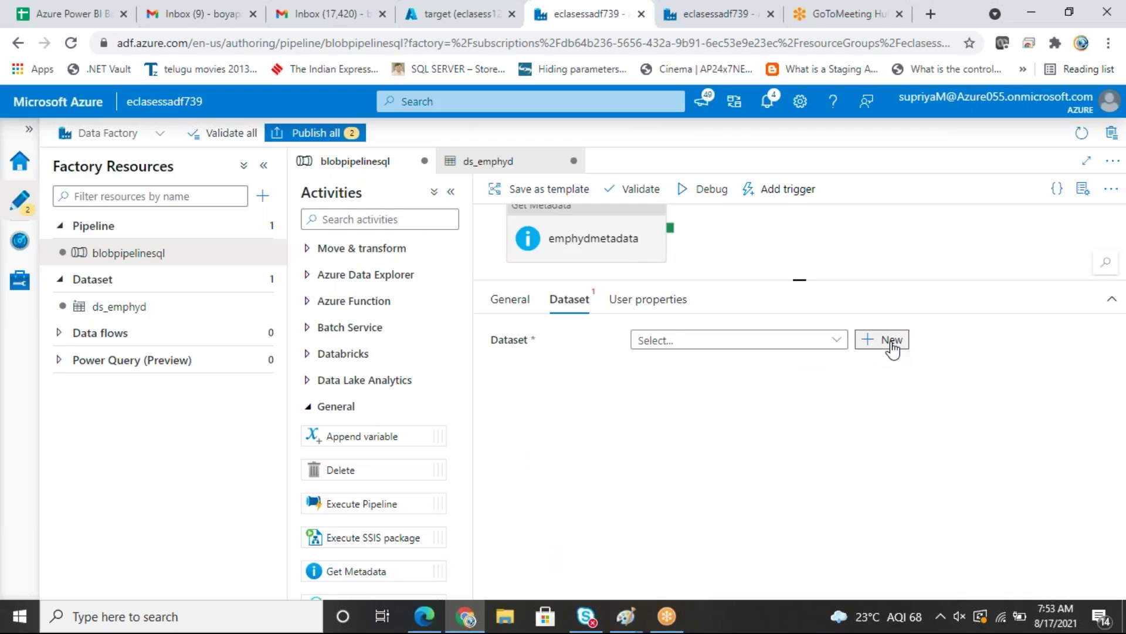
double_click(1003, 353)
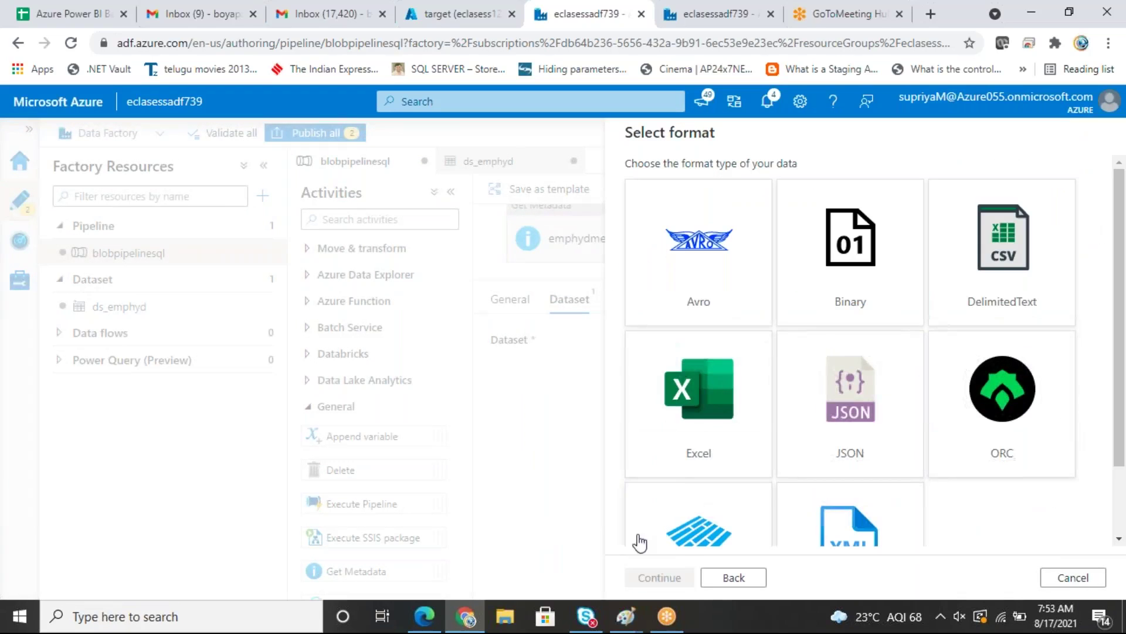
click(971, 255)
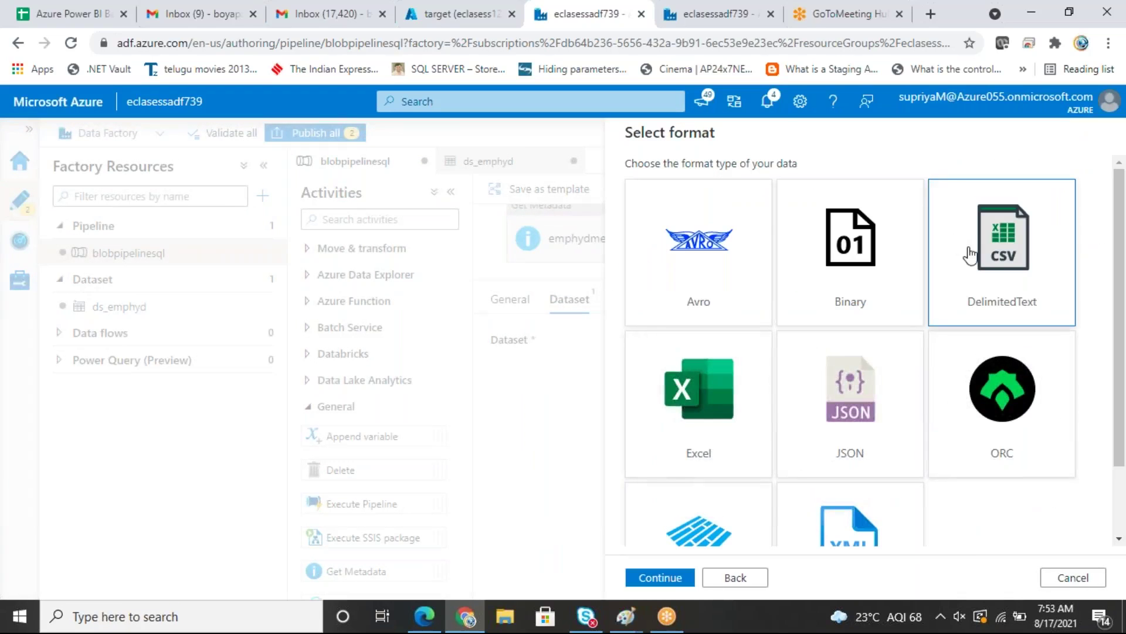
click(673, 581)
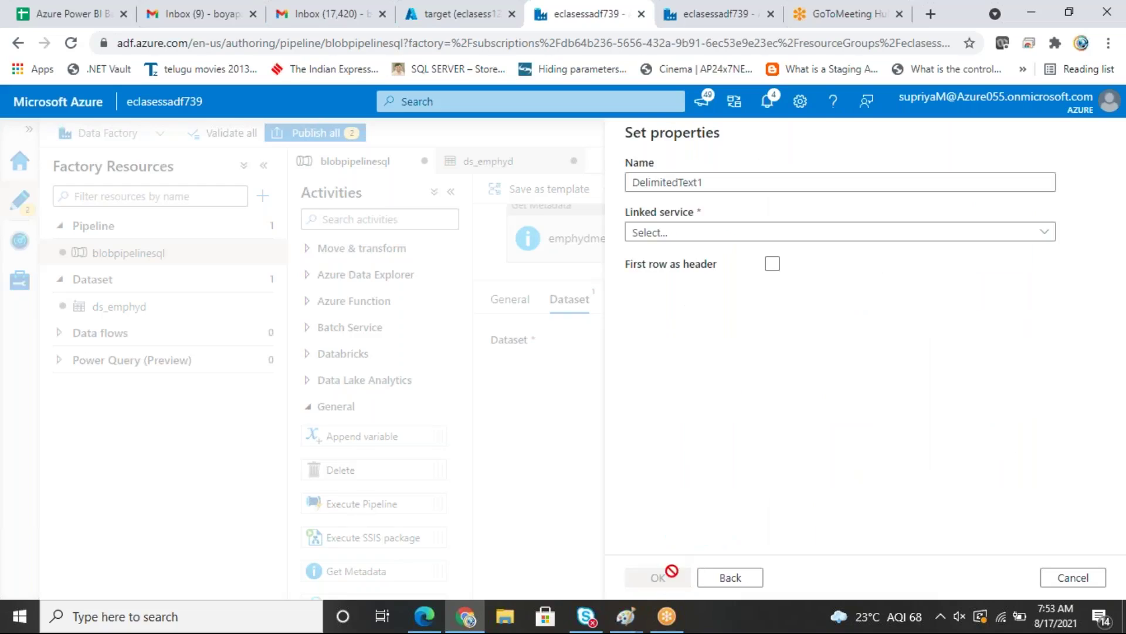
Step: Set the new dataset's linked service to AzureBlobStorage and its name to ds_empbng
click(752, 237)
click(651, 341)
click(755, 182)
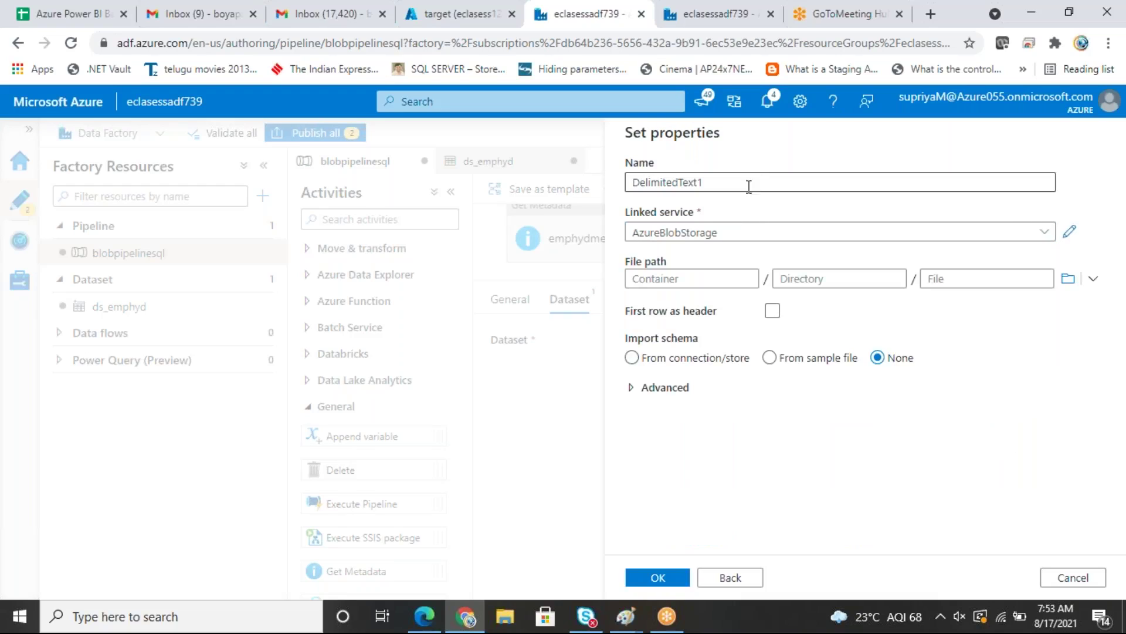
key(BackSpace)
key(BackSpace)
key(BackSpace)
key(BackSpace)
key(BackSpace)
key(BackSpace)
key(BackSpace)
key(BackSpace)
key(BackSpace)
key(BackSpace)
key(BackSpace)
key(BackSpace)
key(BackSpace)
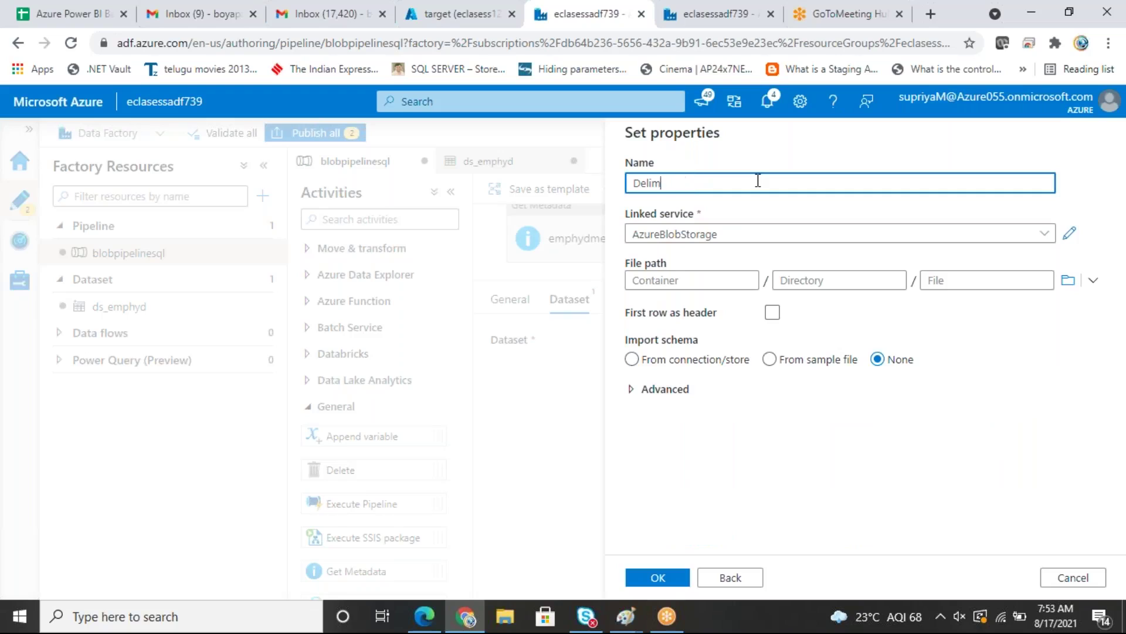
text(ds_empbng)
Step: Set the ds_empbng file path to the emphyd container and create the dataset
click(1068, 280)
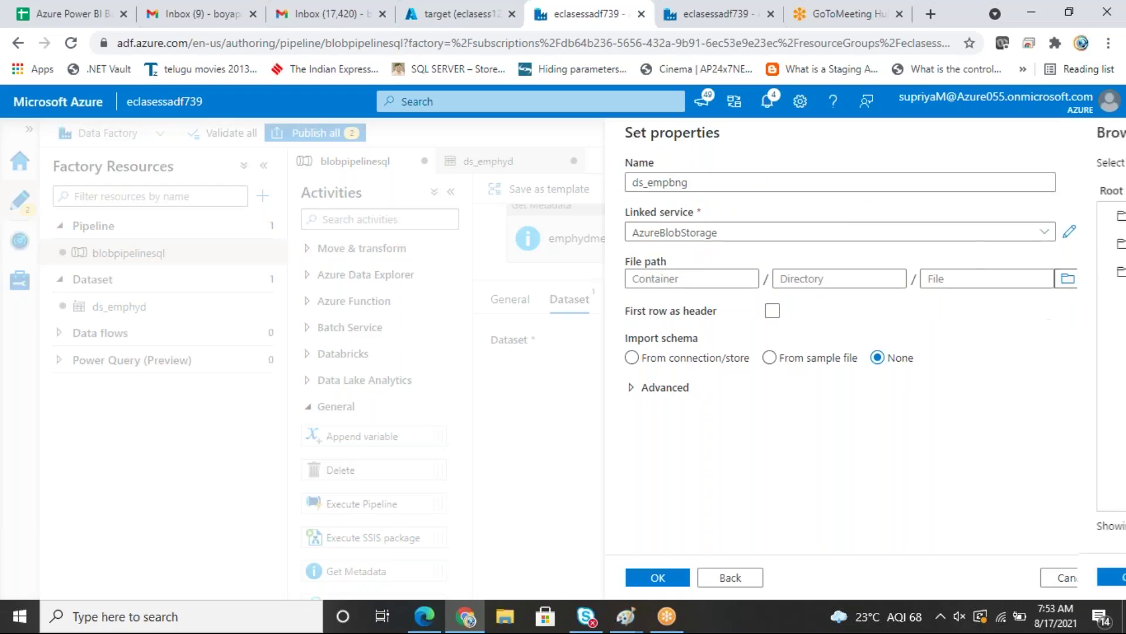
click(685, 274)
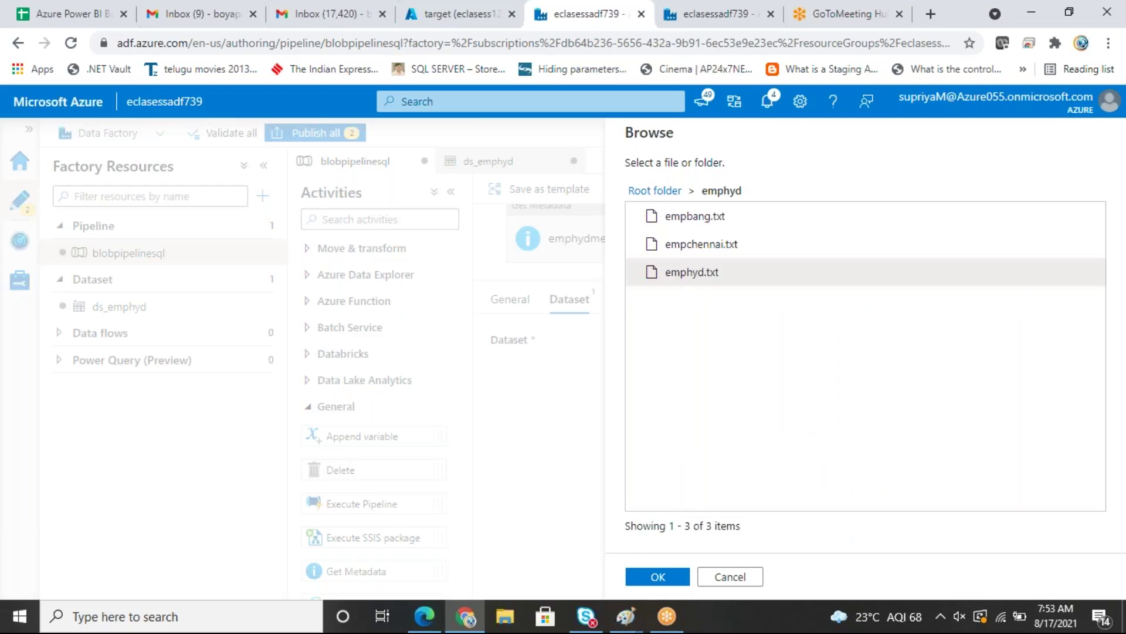
click(666, 578)
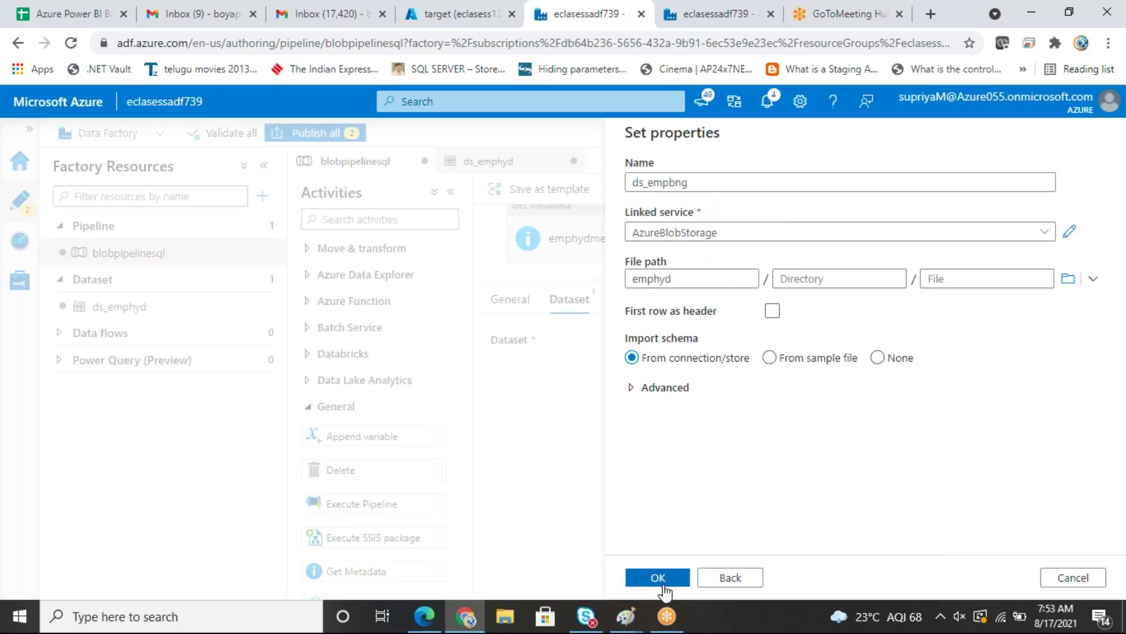
click(664, 581)
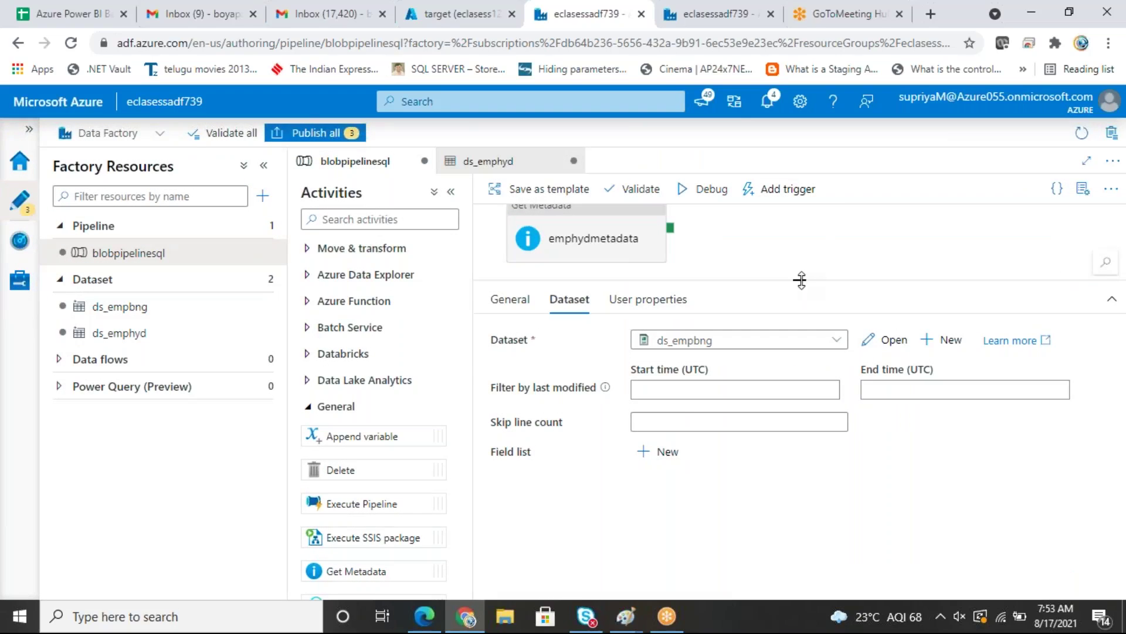
Step: Open the ds_empbng dataset, change its file path to the empbang container, and hide the dataset's properties
drag(802, 280, 800, 368)
click(619, 343)
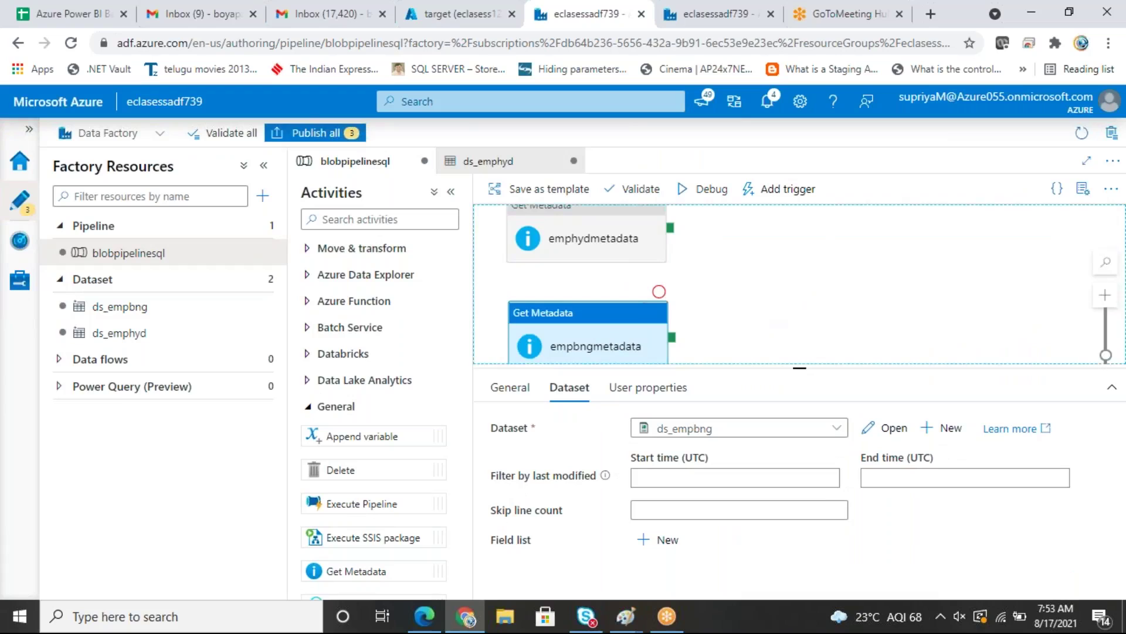
click(886, 434)
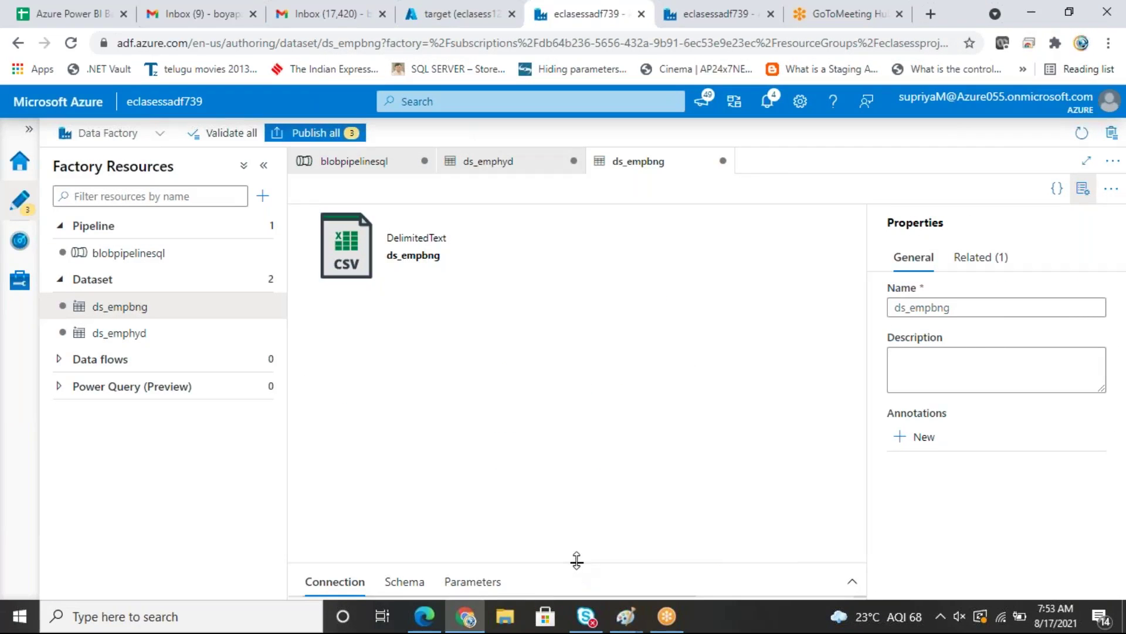
drag(577, 560, 643, 383)
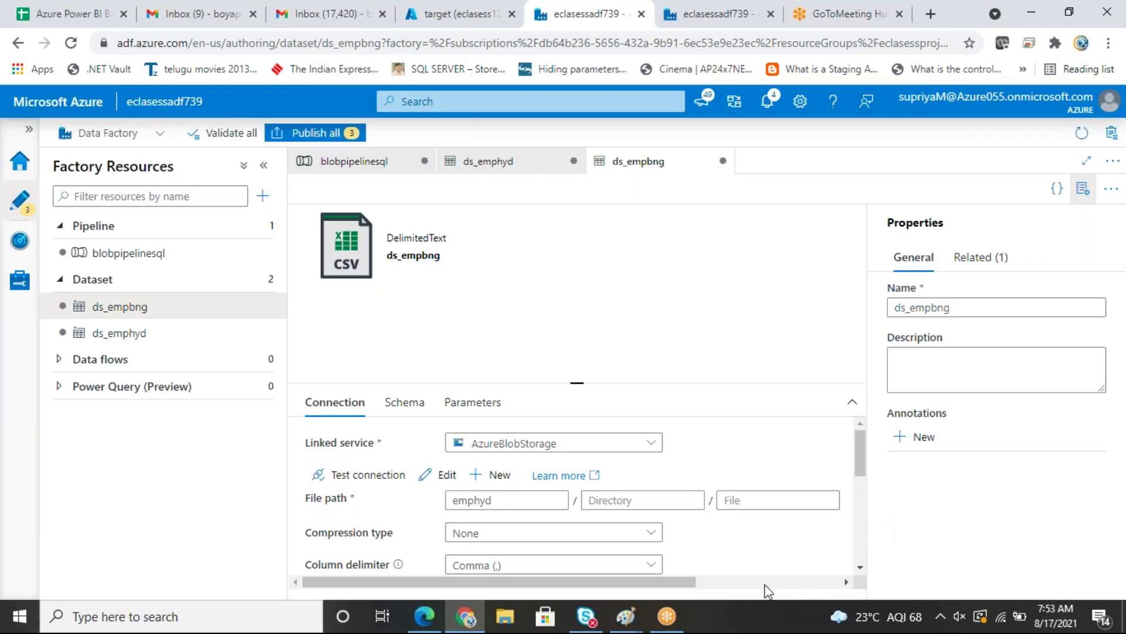
drag(704, 582, 772, 582)
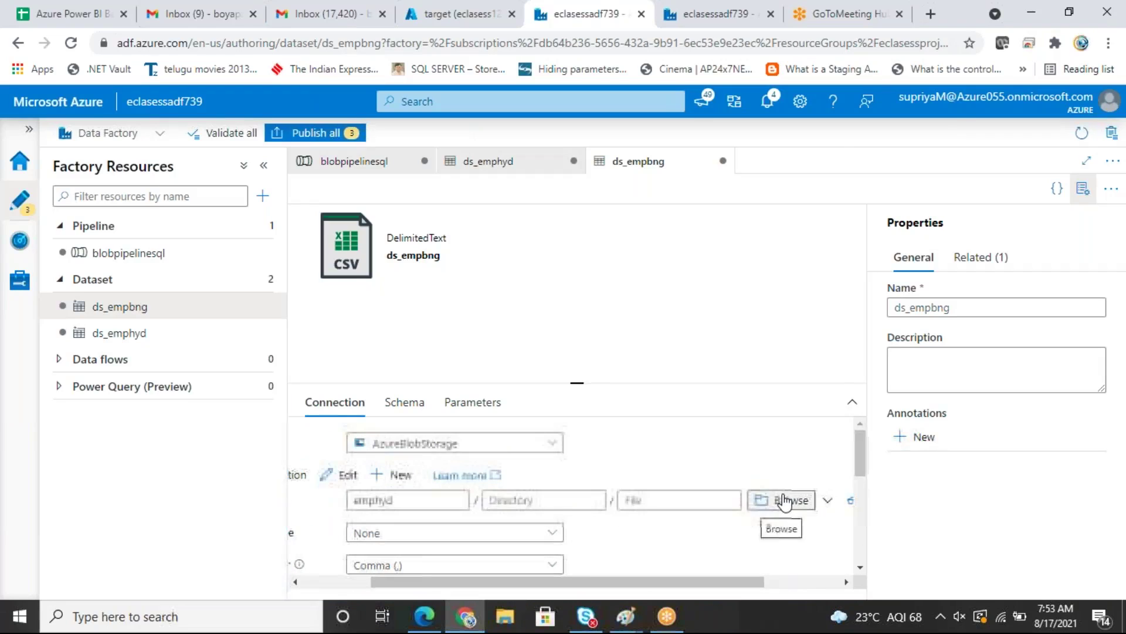
click(784, 501)
click(703, 257)
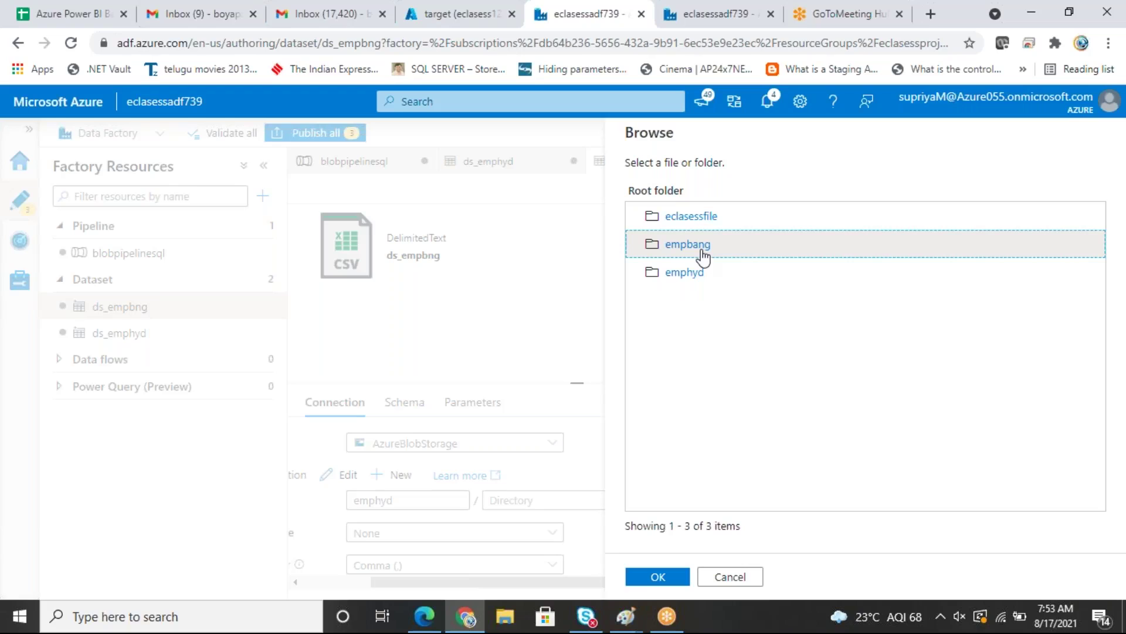
double_click(703, 257)
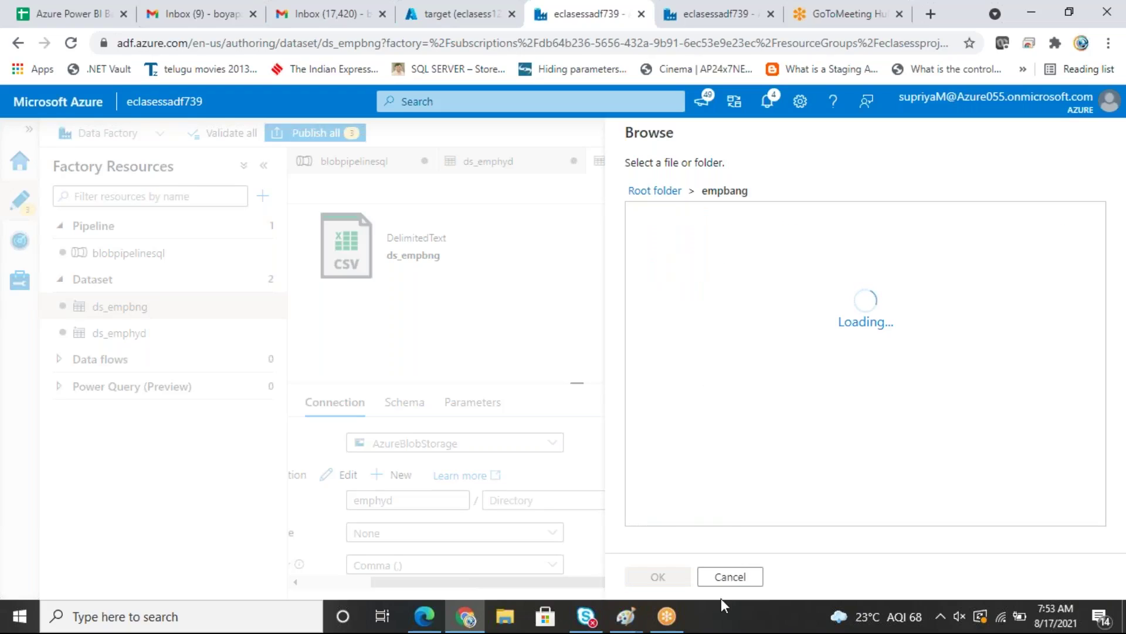
click(658, 577)
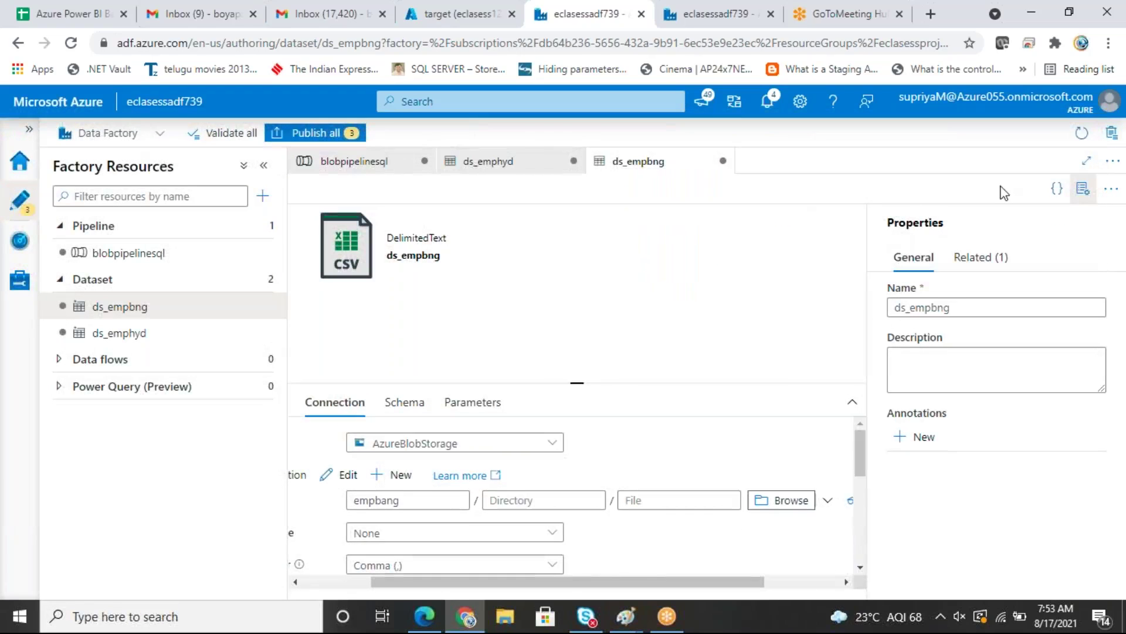
click(1083, 190)
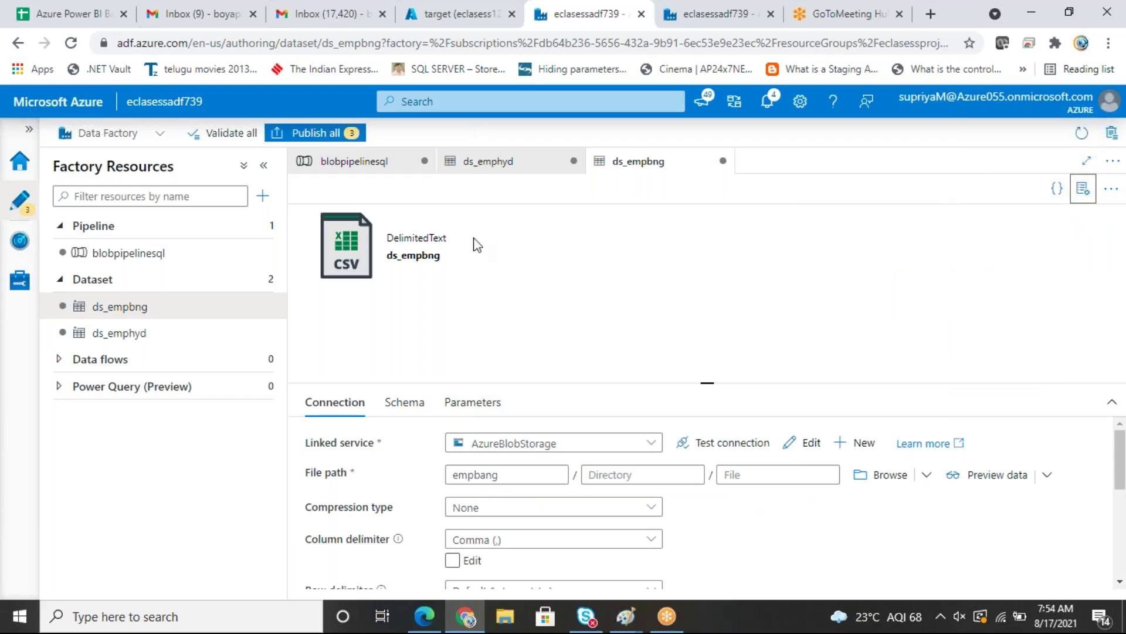
Step: Return to the blobpipelinesql pipeline, try a debug run, and close the pipeline validation output
click(376, 162)
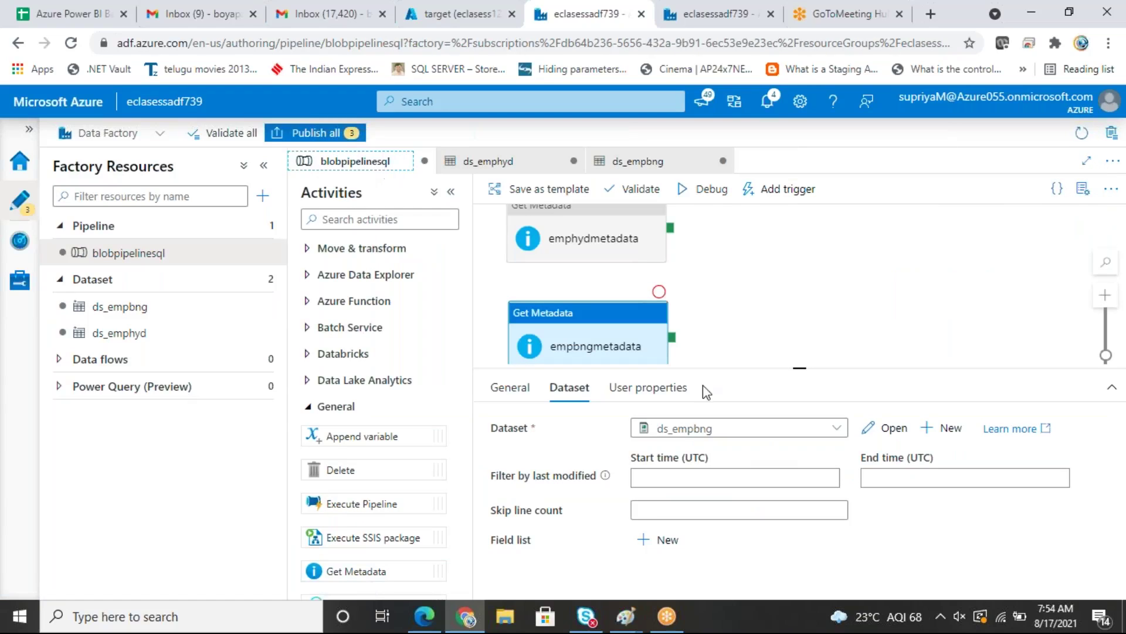
drag(800, 367, 800, 456)
click(736, 265)
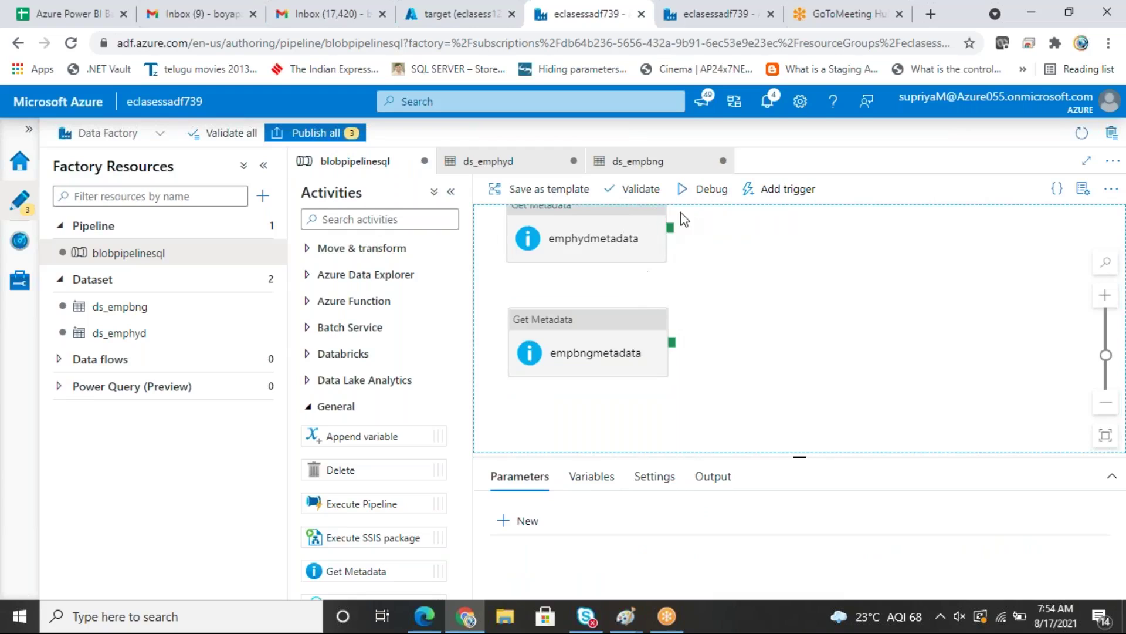
click(713, 197)
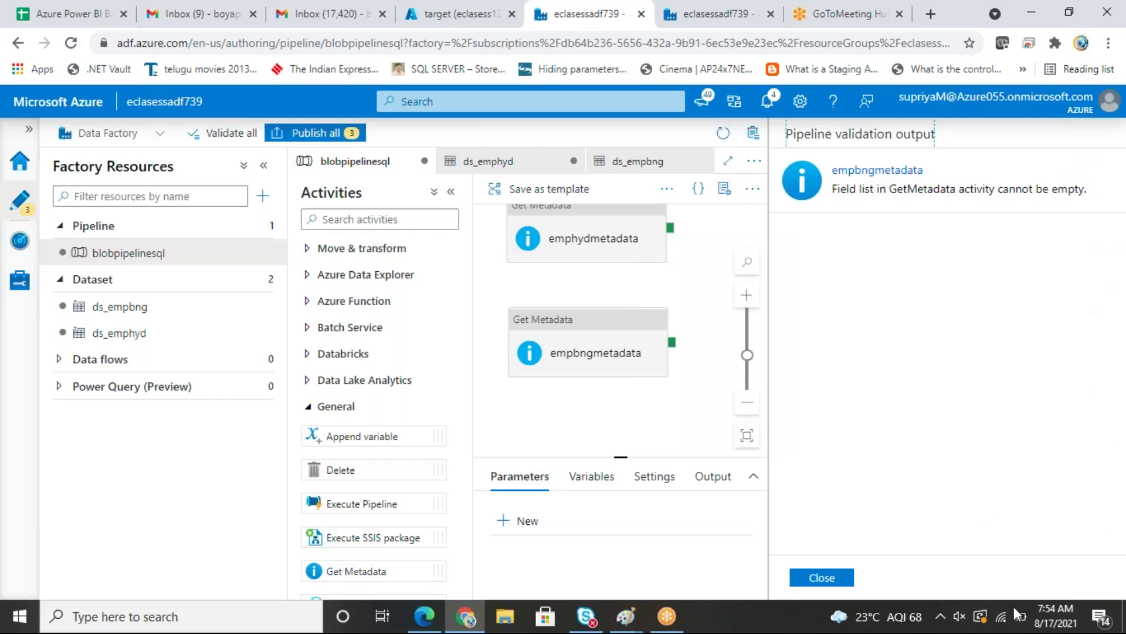
click(824, 578)
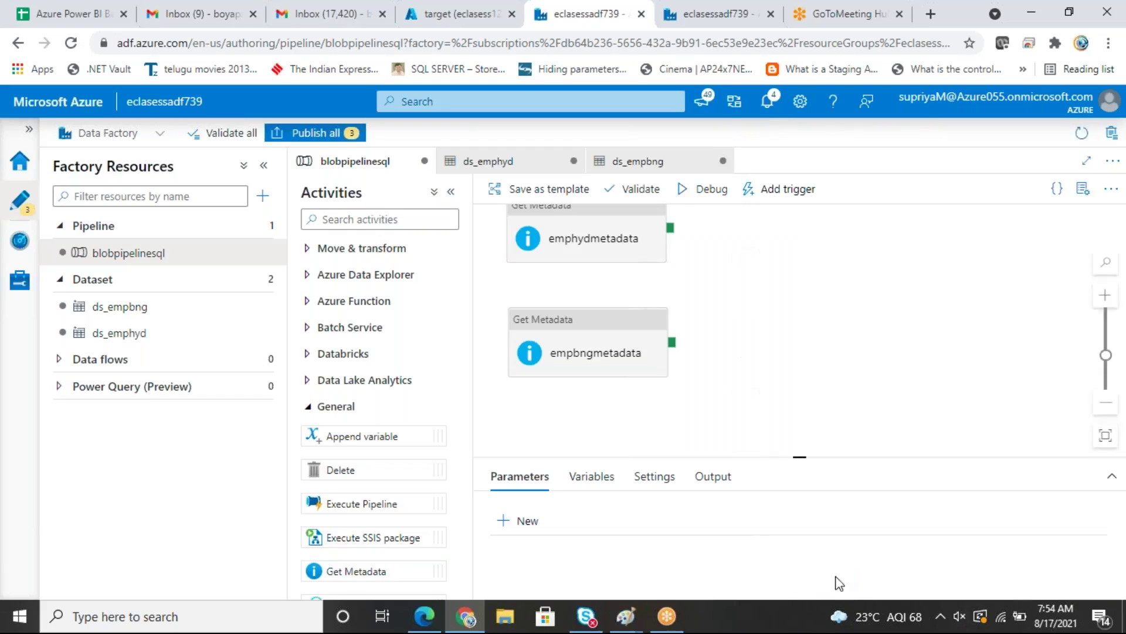
Step: Add the Child items argument to the field list of the empbngmetadata activity's dataset settings
click(558, 336)
drag(798, 456, 800, 201)
click(666, 383)
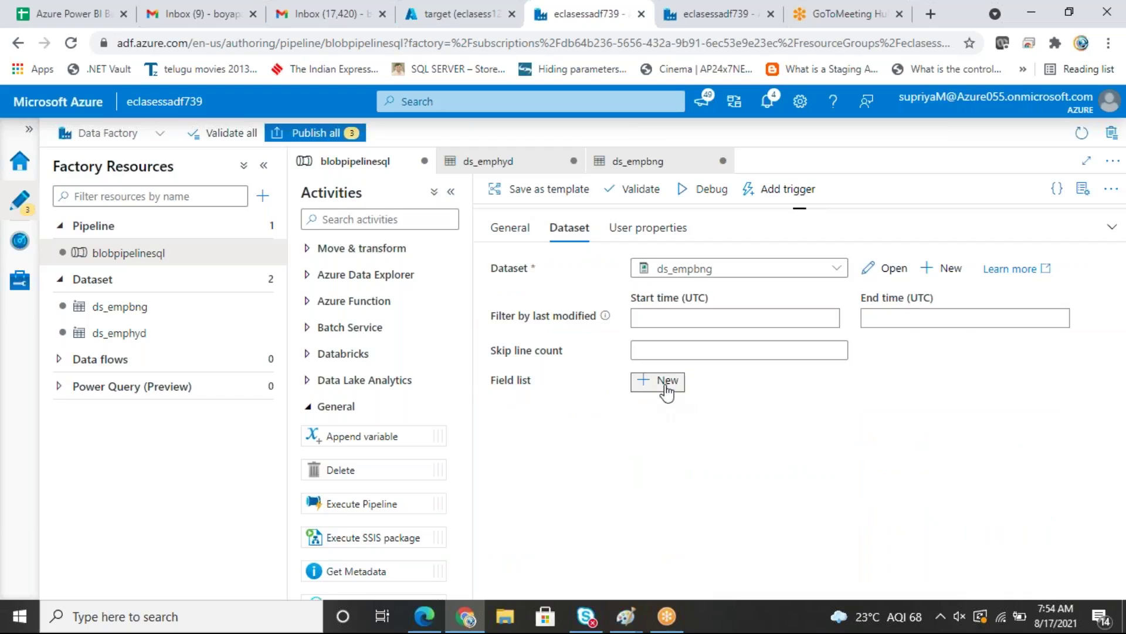
click(694, 440)
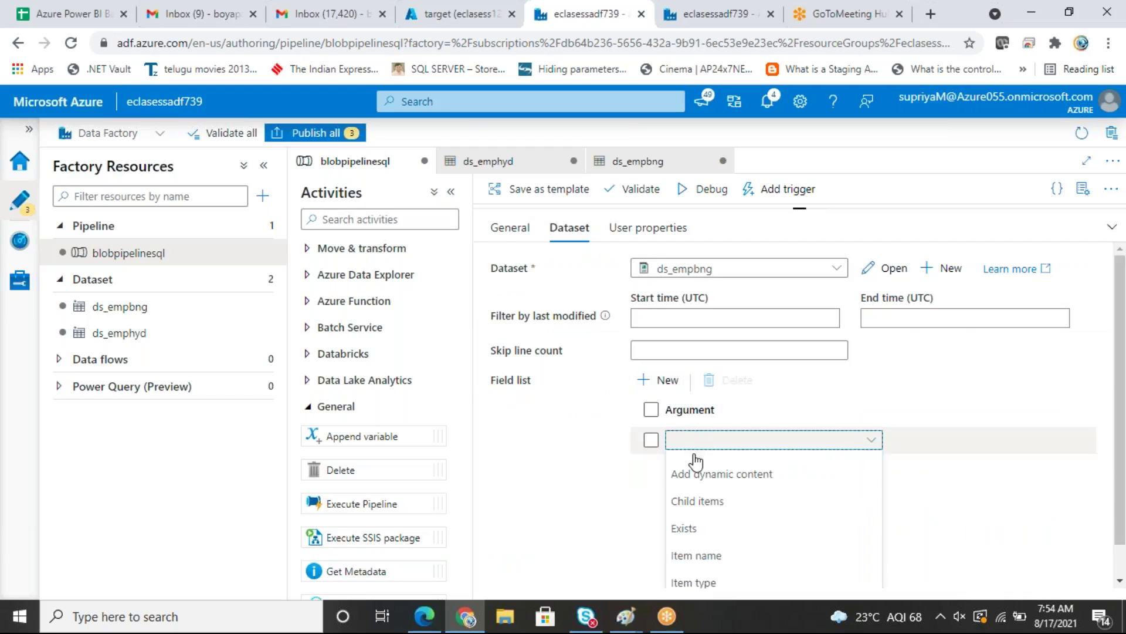
click(704, 502)
Step: Run blobpipelinesql in debug mode and enlarge the run output area
drag(795, 228, 800, 461)
click(711, 194)
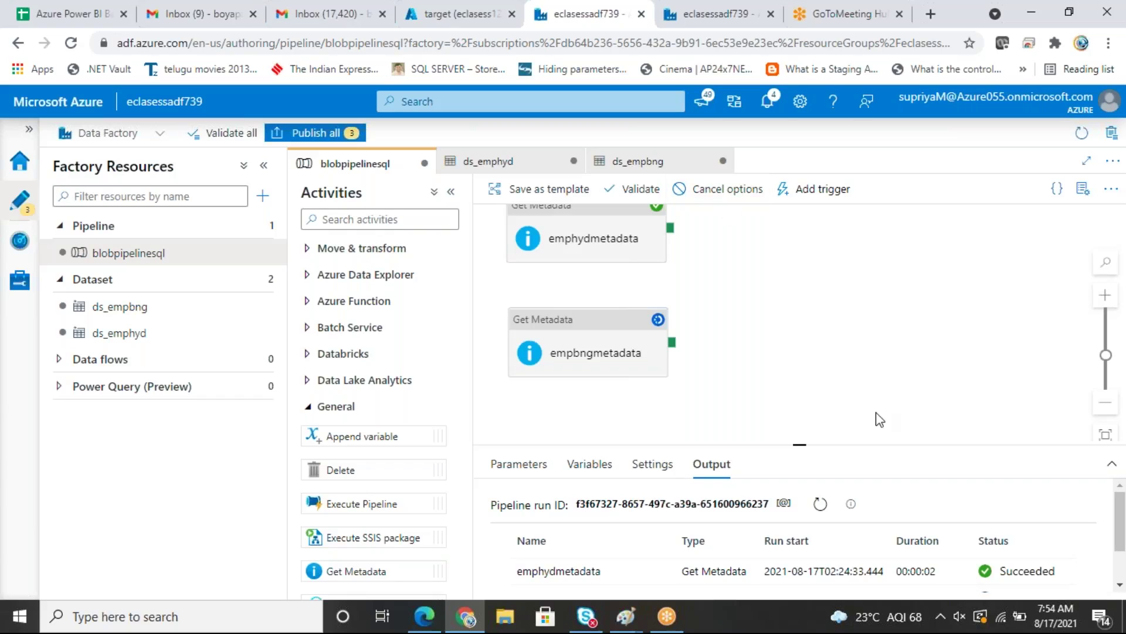
drag(807, 444, 833, 288)
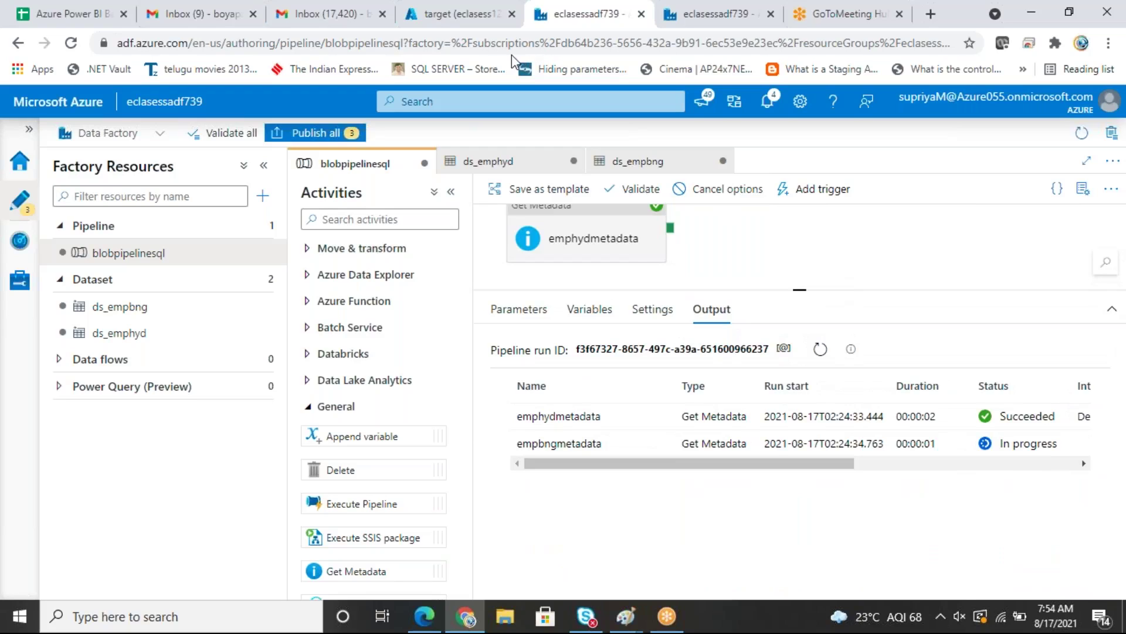
Step: Switch to the Azure portal and open the empbang container of the eclasesstorage account to view its files
click(463, 14)
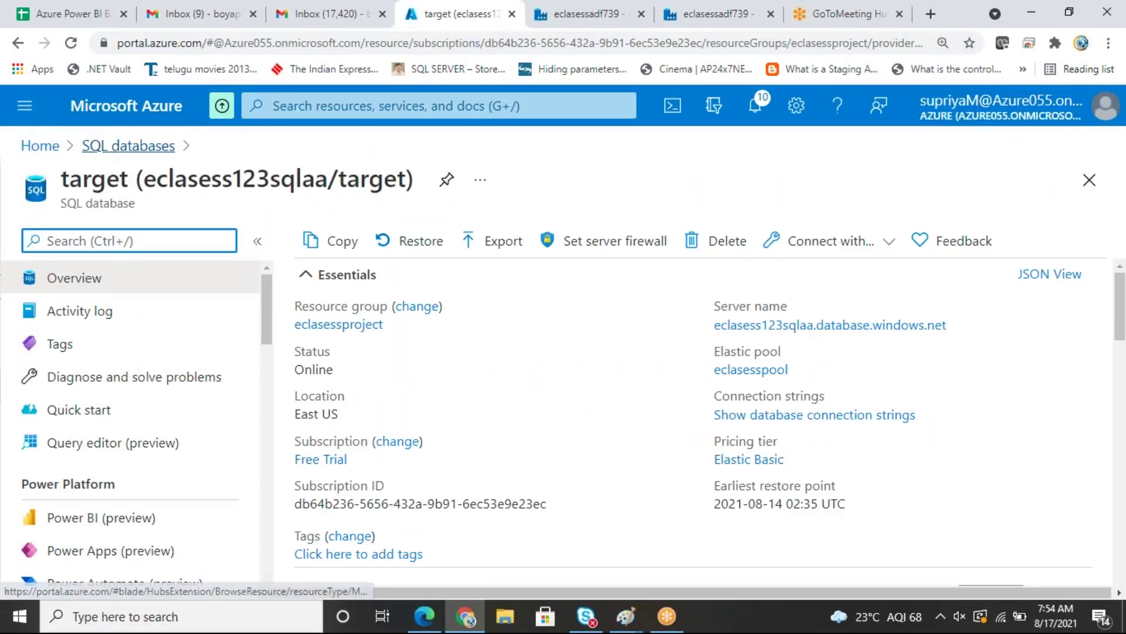
click(47, 146)
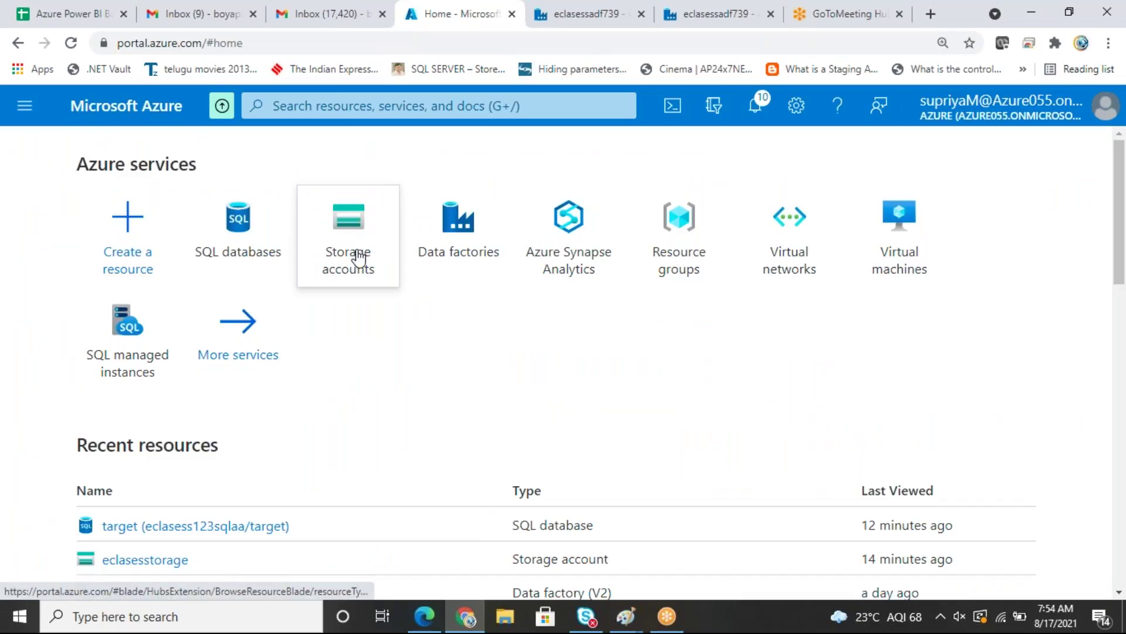
click(337, 258)
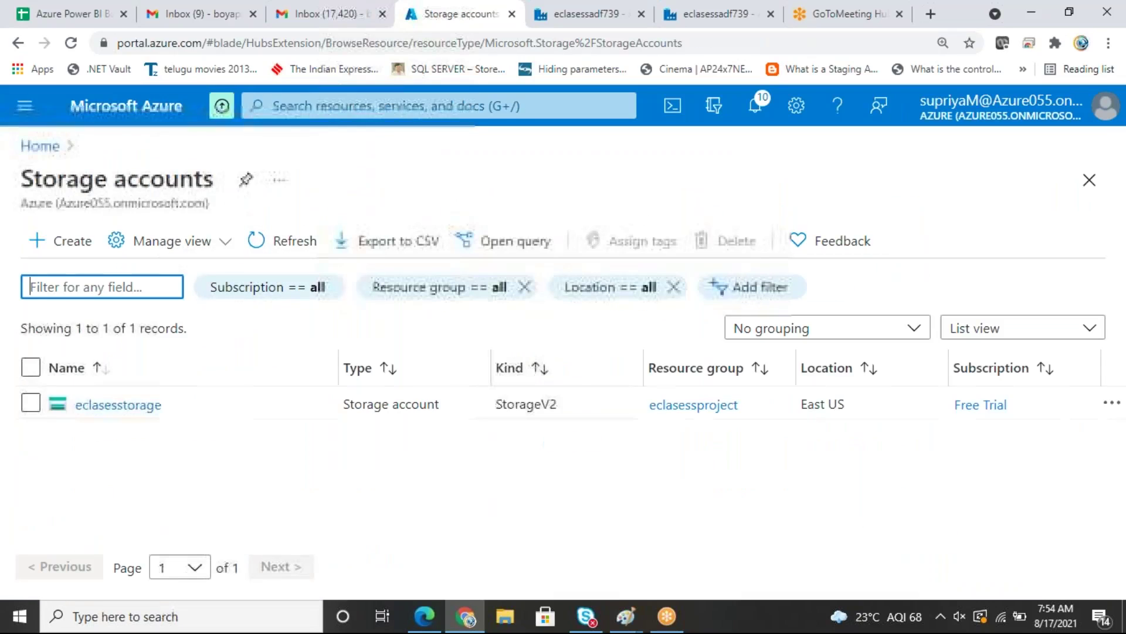
click(114, 405)
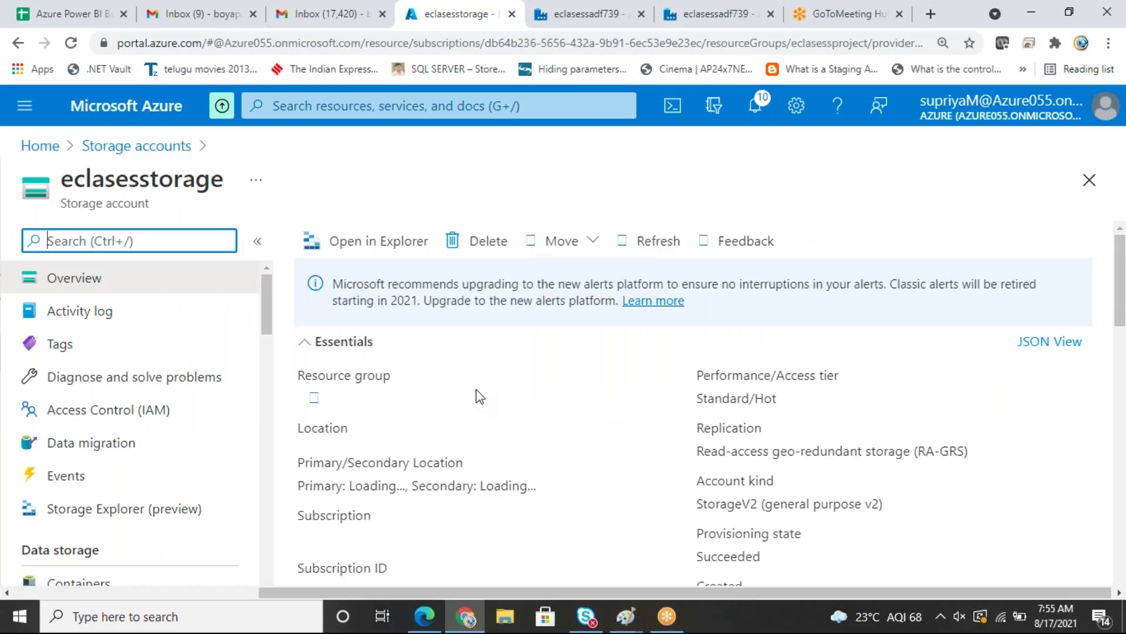
drag(268, 288, 269, 333)
click(92, 373)
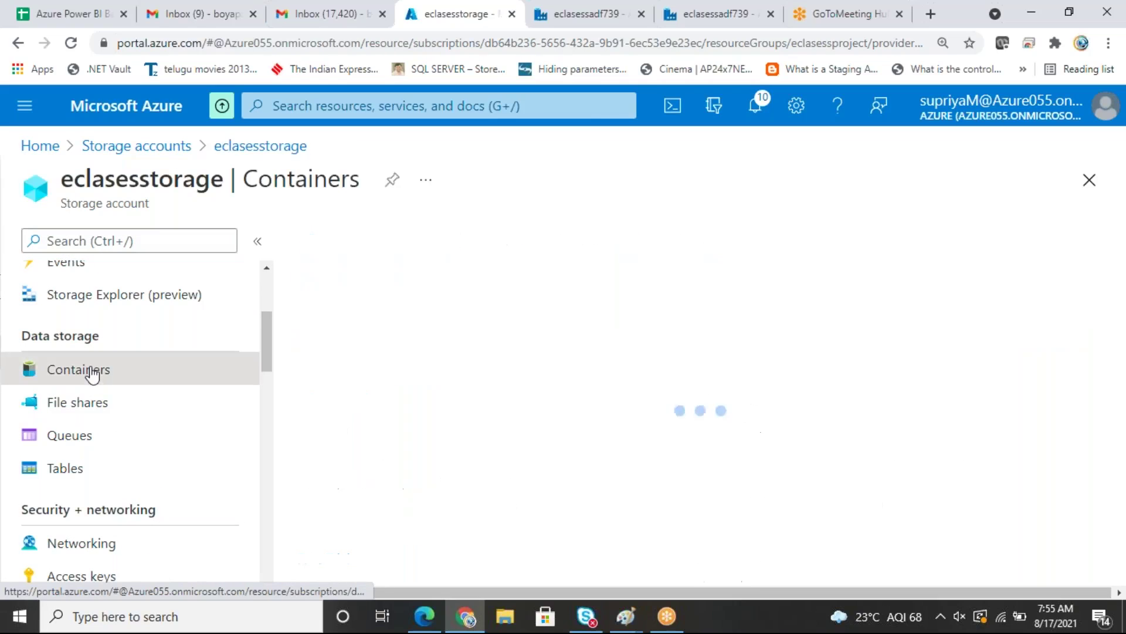
click(383, 401)
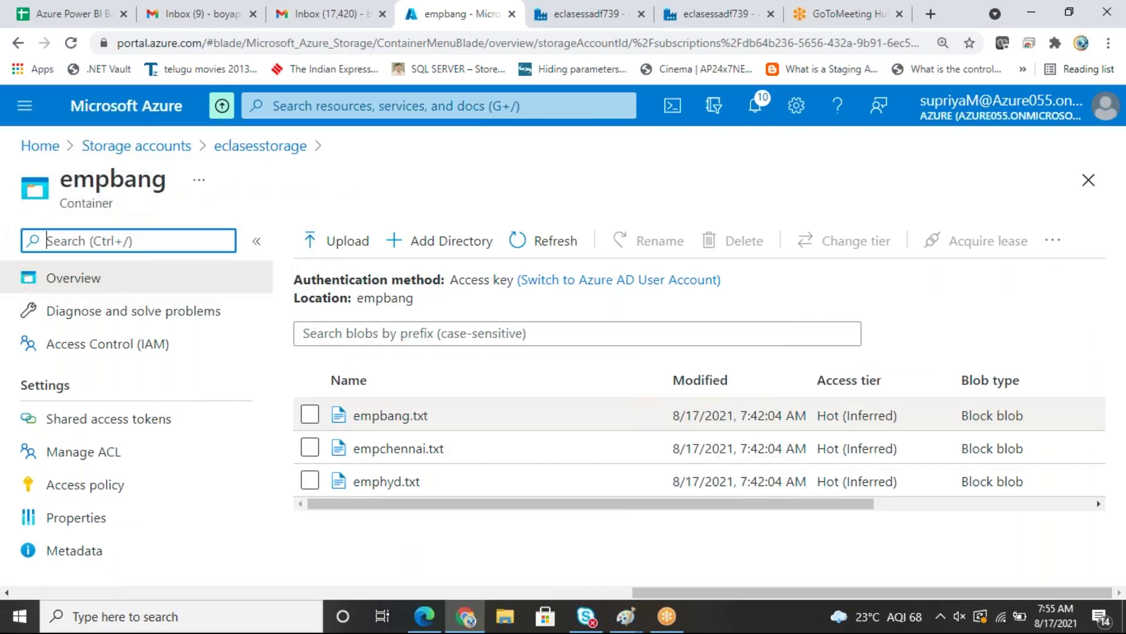
Step: Switch back to Azure Data Factory and check the debug run status of the emphydmetadata and empbngmetadata activities
click(589, 18)
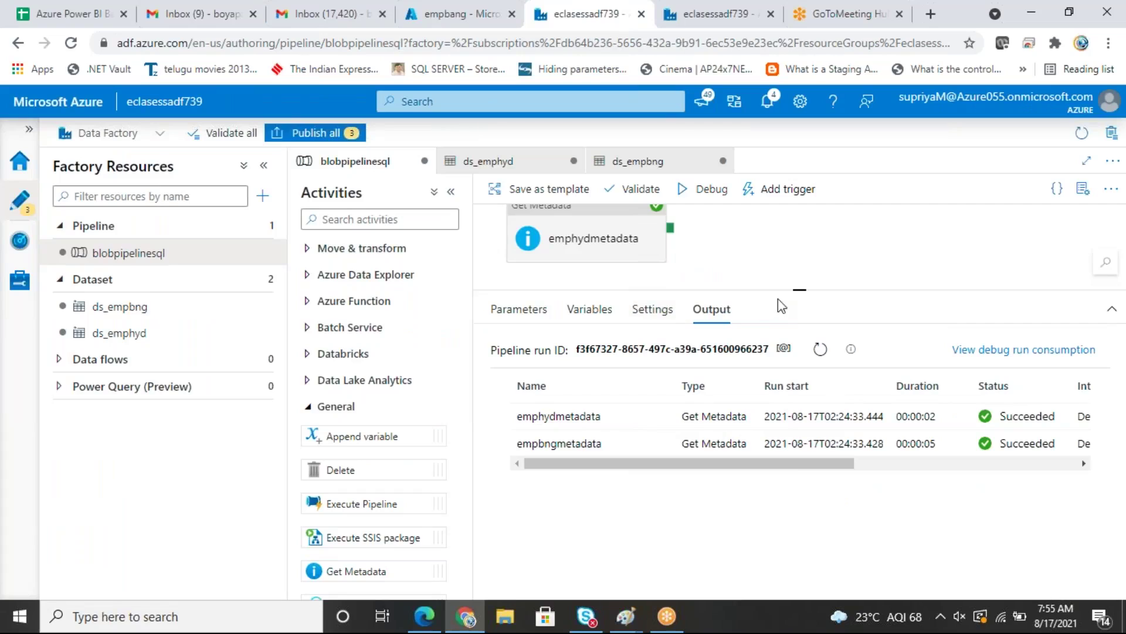
drag(800, 290, 800, 348)
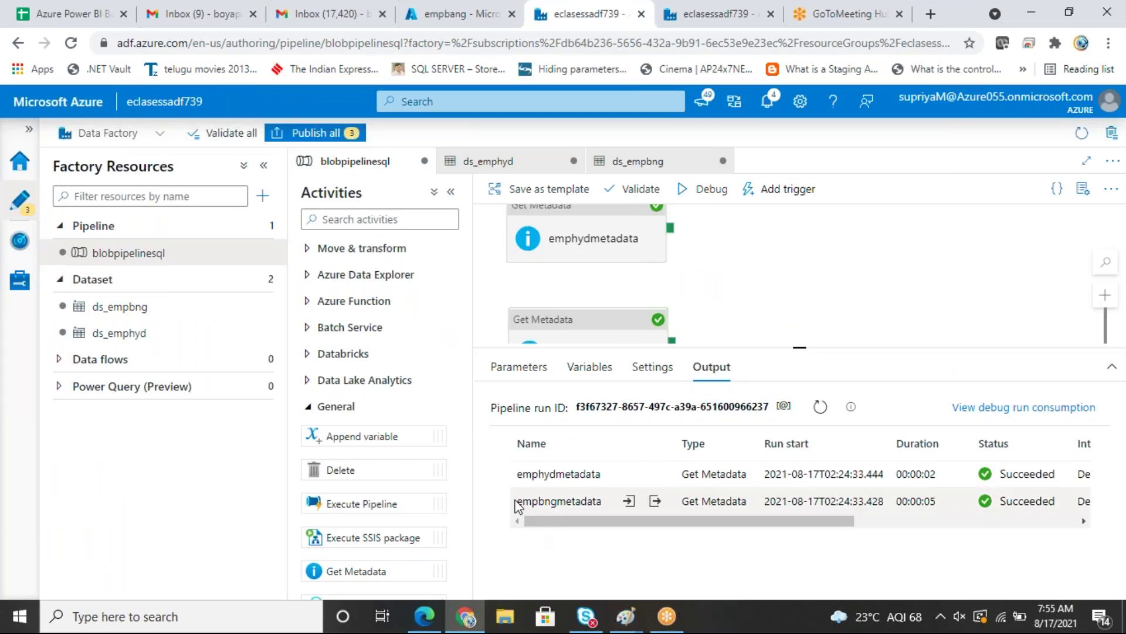
drag(516, 504, 603, 505)
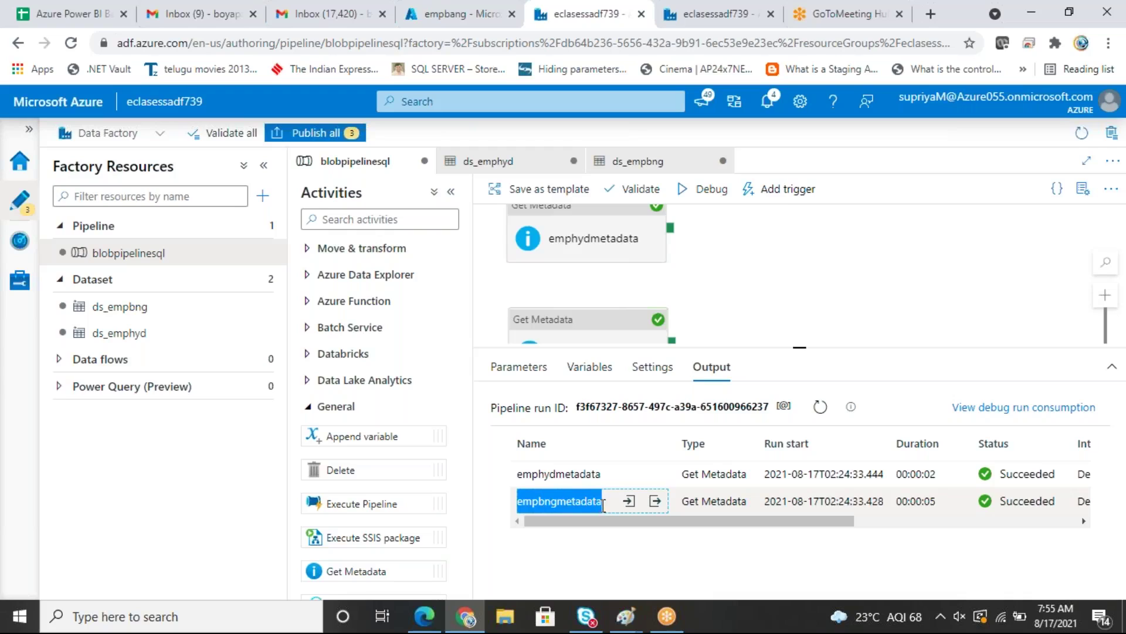
drag(518, 474, 610, 478)
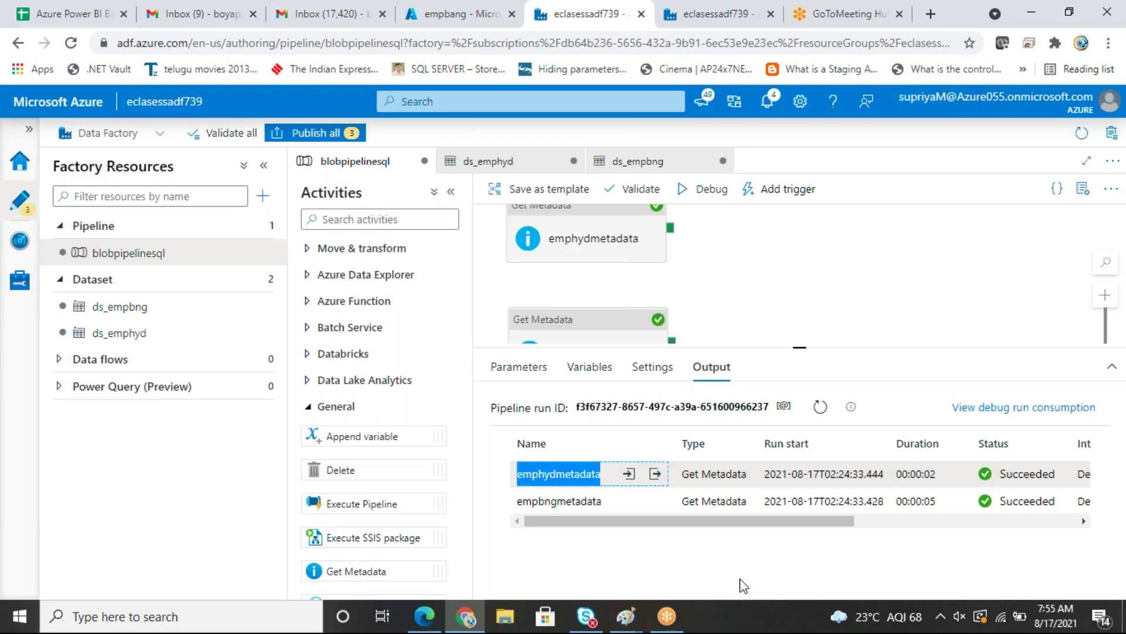
click(707, 564)
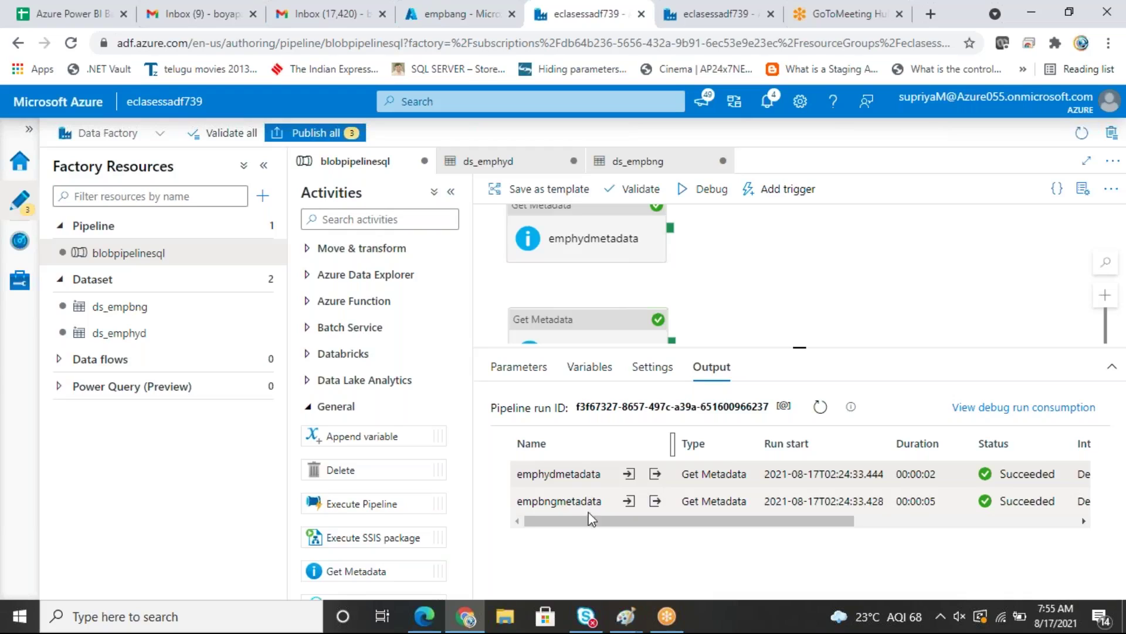
Step: Examine the empbngmetadata activity's run output, including its child items, execution duration and billing reference, and close it
click(656, 503)
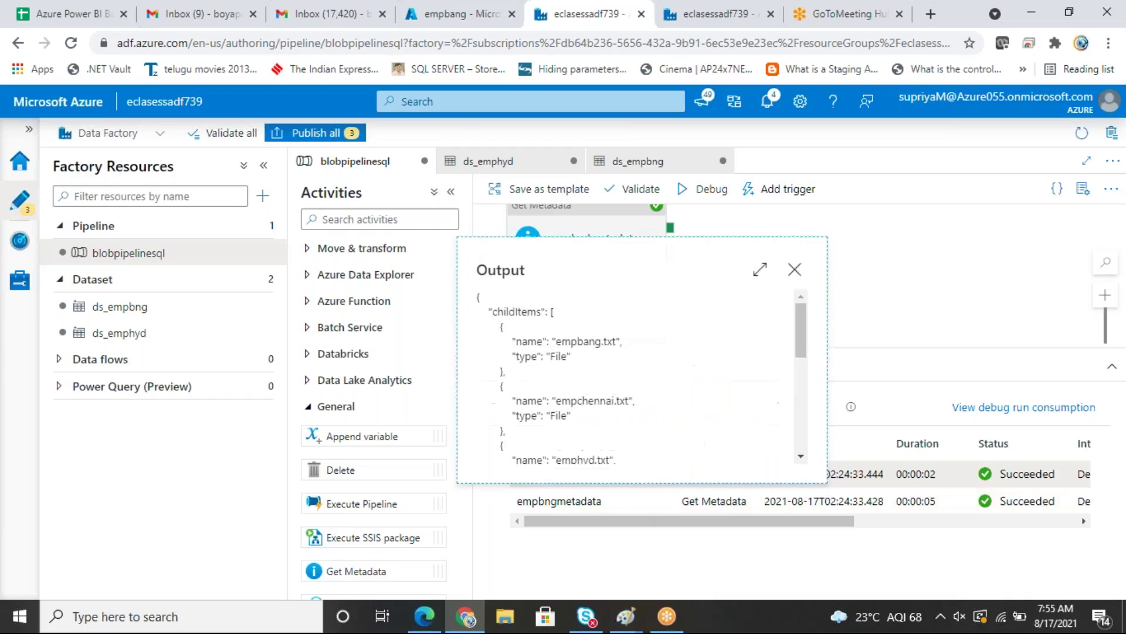
double_click(508, 315)
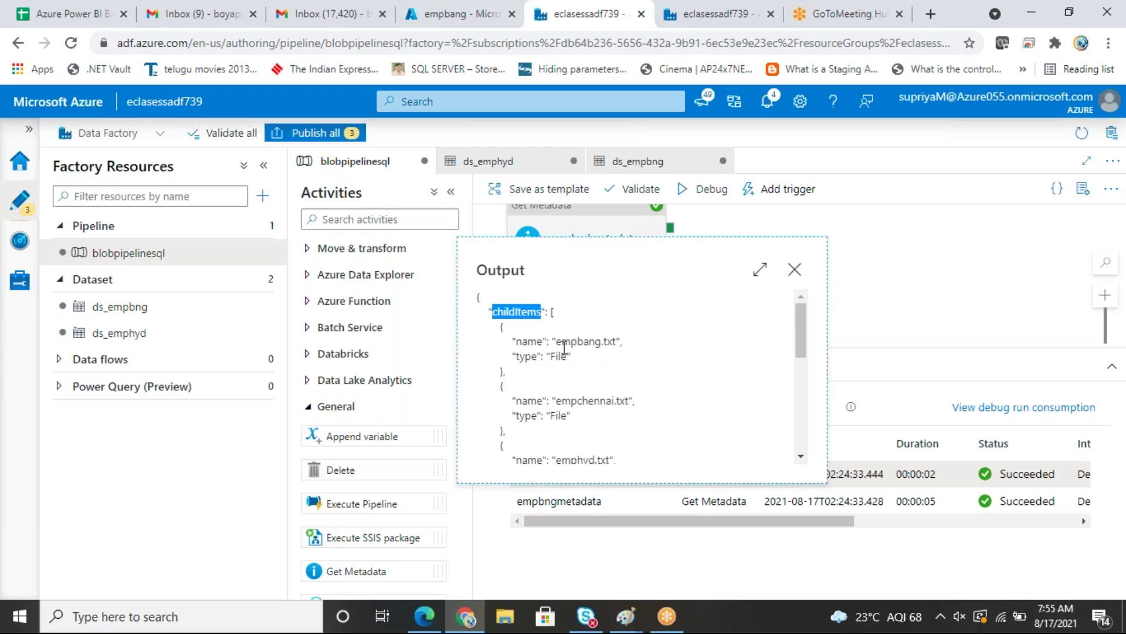
drag(557, 342, 600, 343)
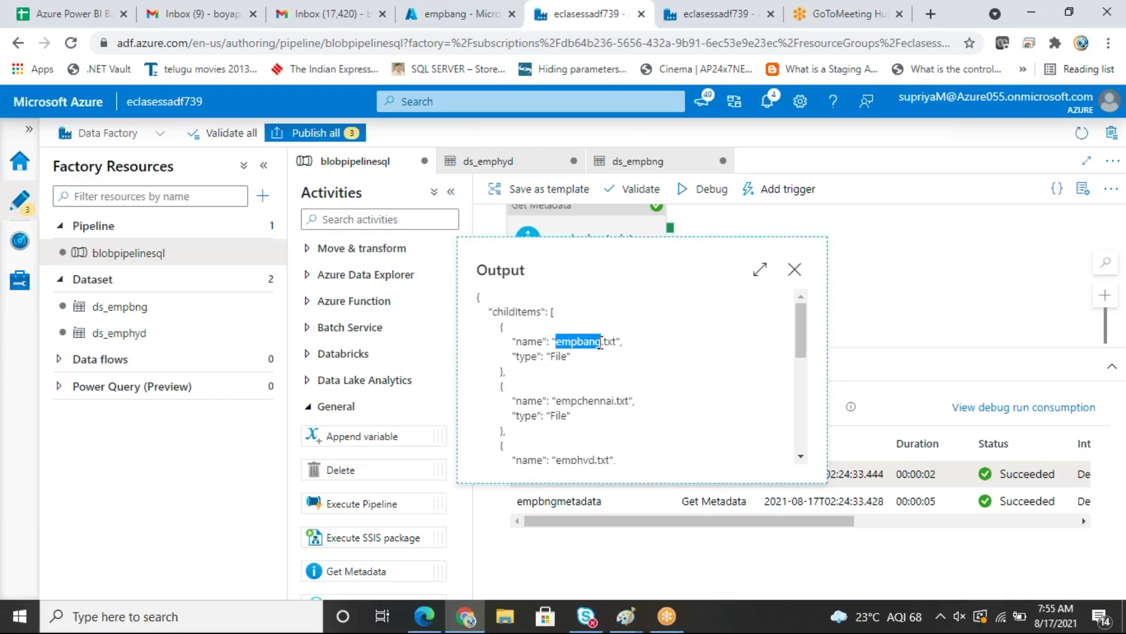
drag(556, 401, 615, 402)
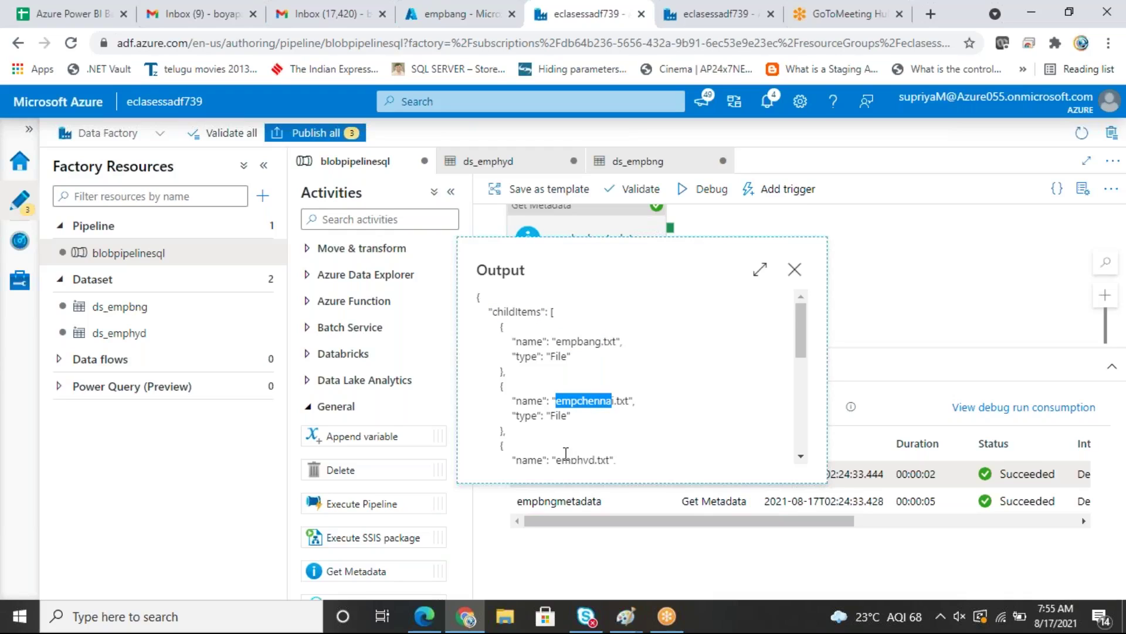
drag(556, 457, 799, 387)
click(606, 396)
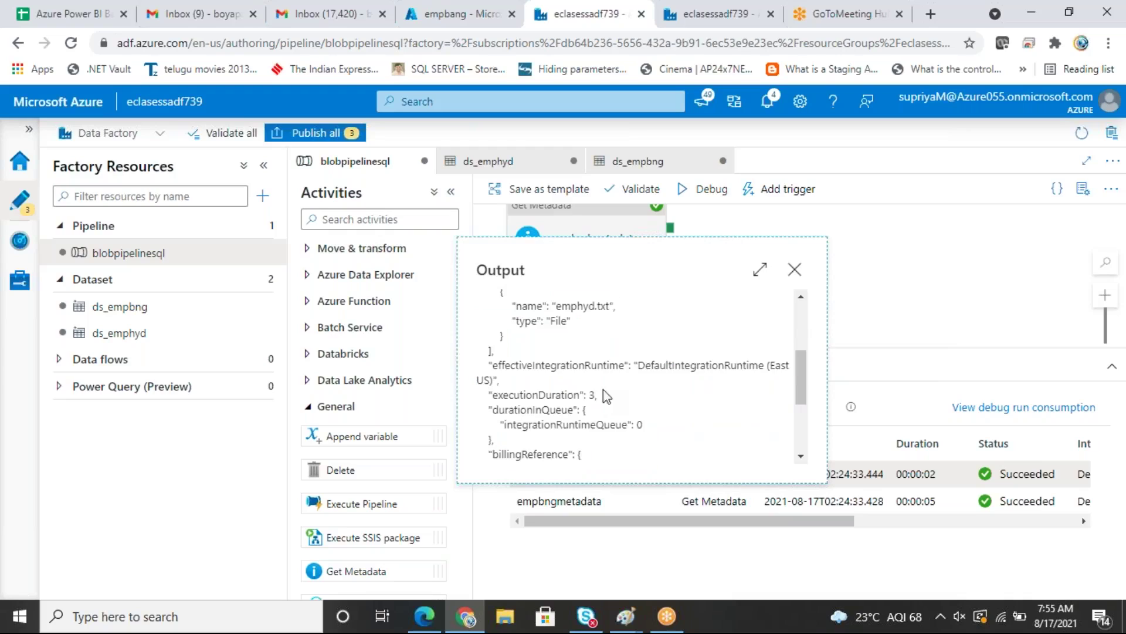
drag(494, 397, 607, 404)
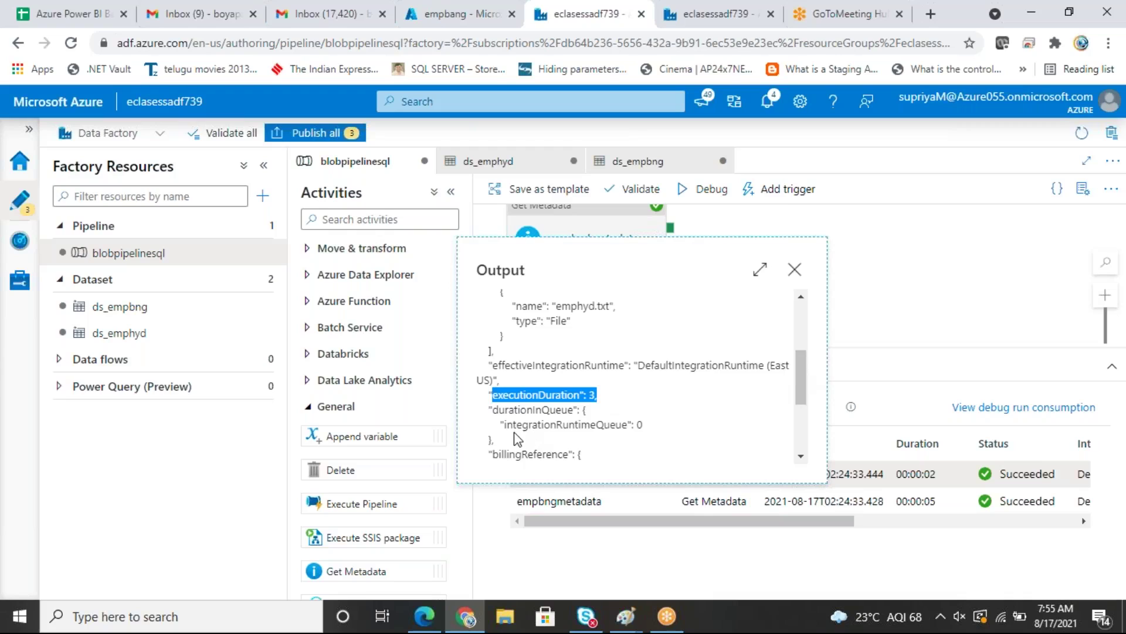
drag(770, 365, 803, 432)
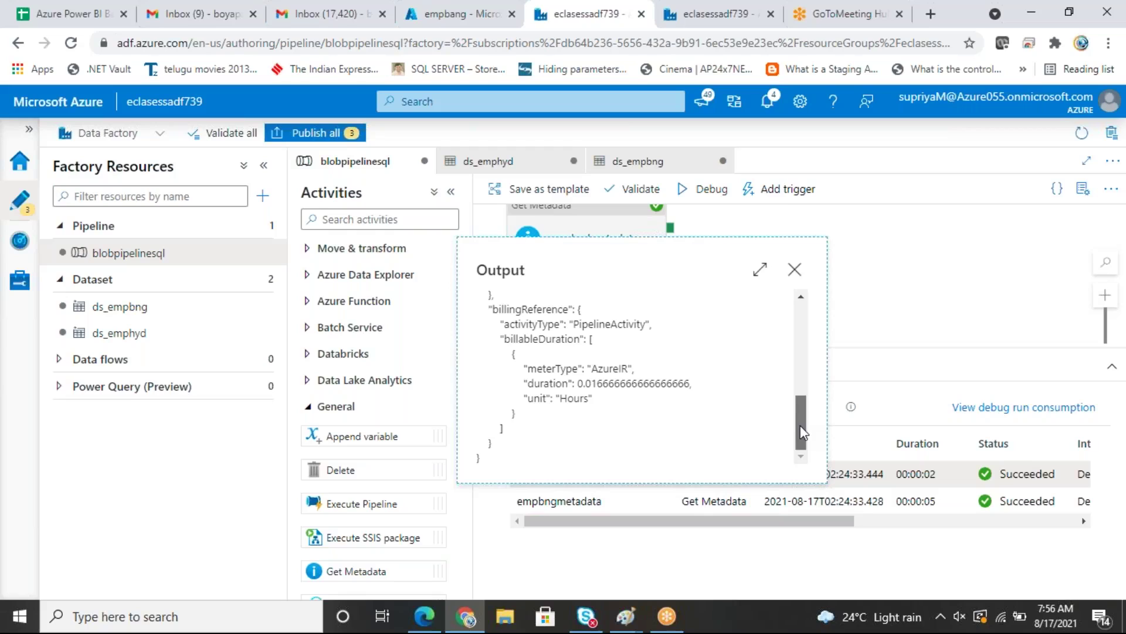
click(795, 272)
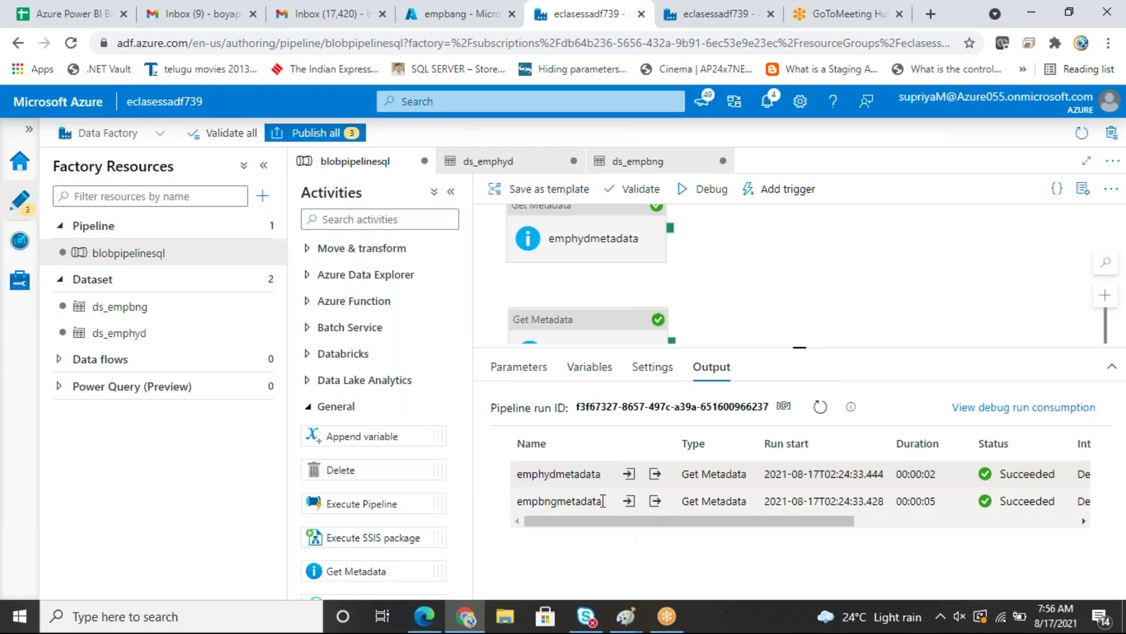
mouse_move(657, 478)
click(655, 503)
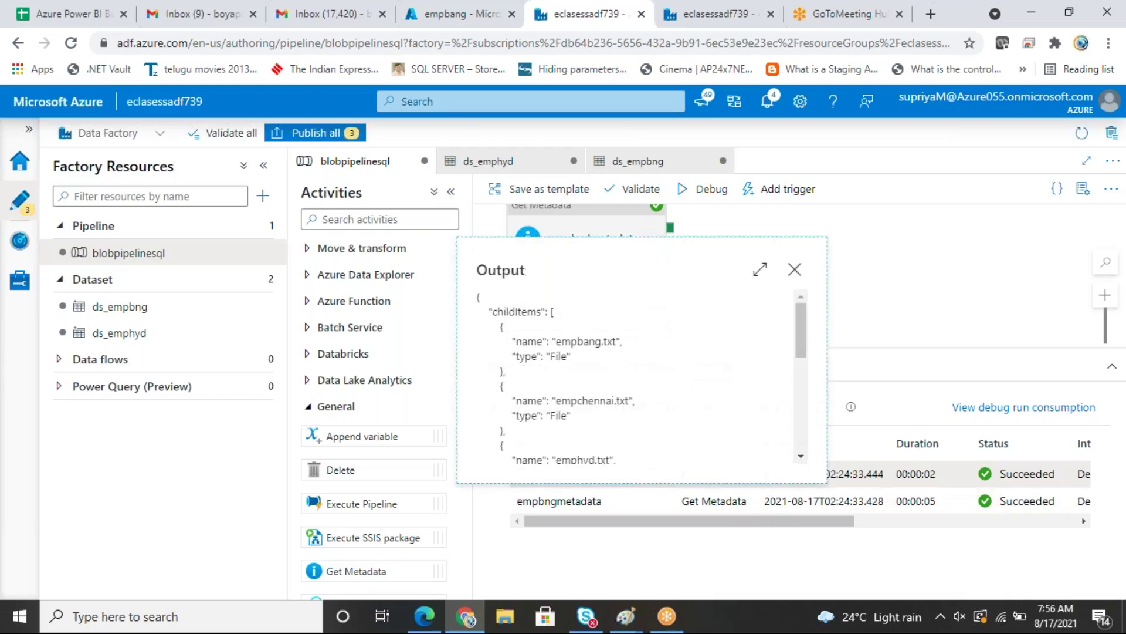
click(795, 270)
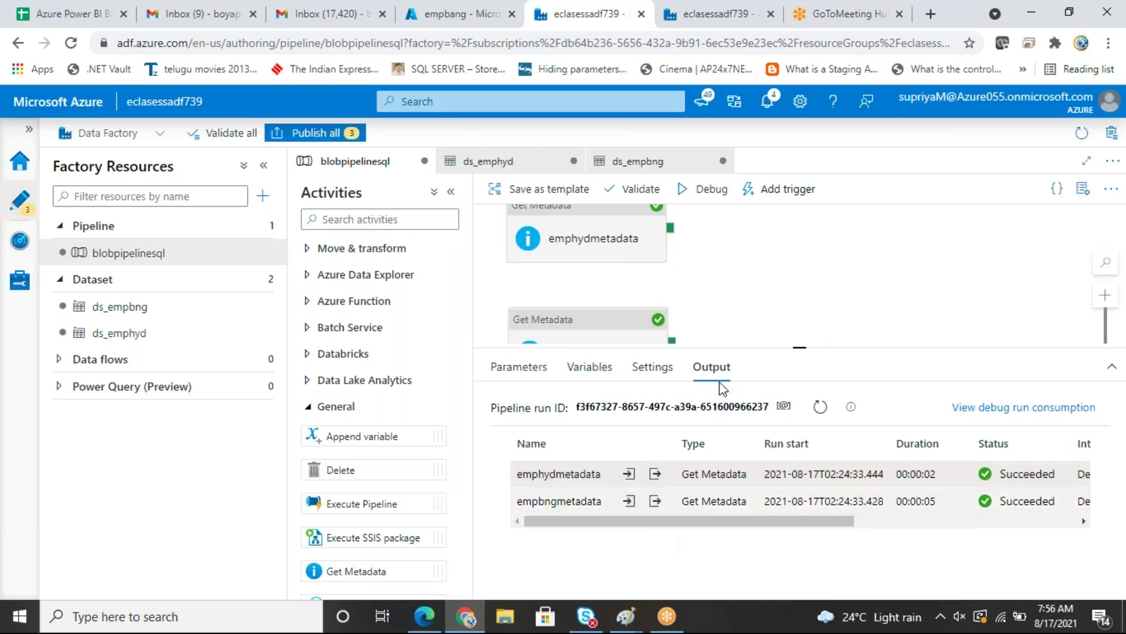
Step: Add a ForEach activity to the blobpipelinesql canvas and connect the success output of emphydmetadata to it
drag(799, 348, 799, 492)
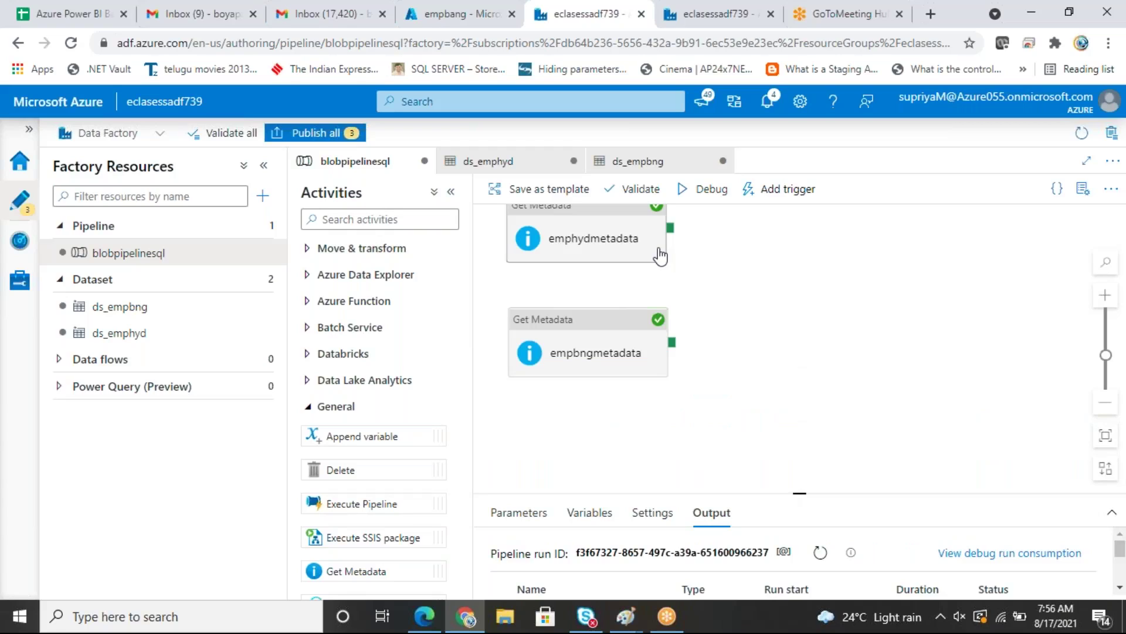
click(772, 254)
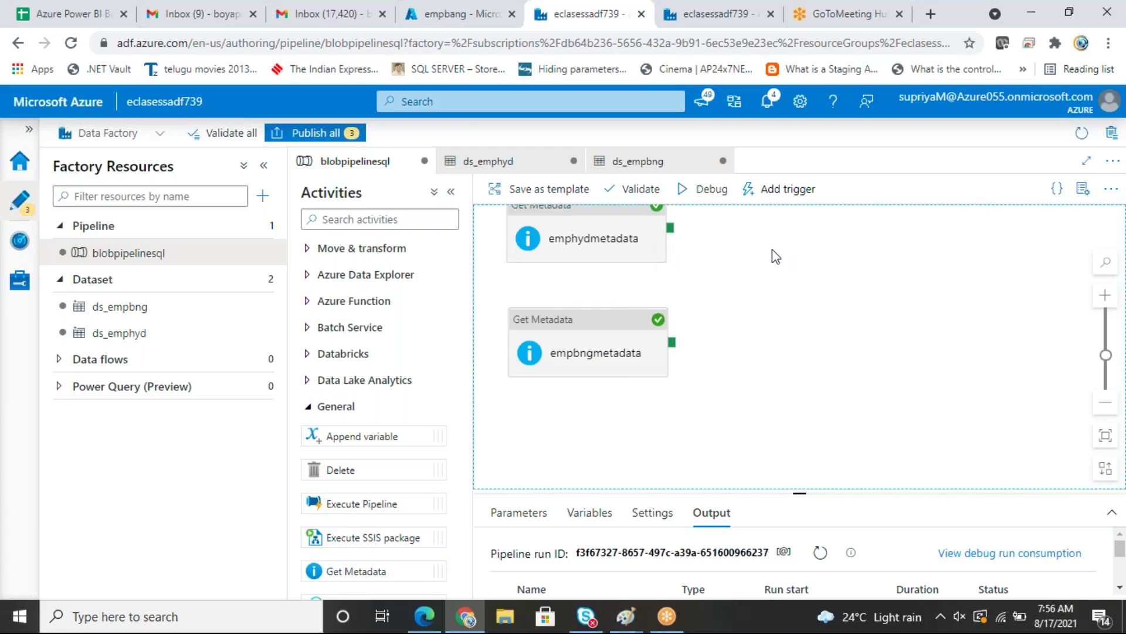
scroll(731, 249, up, 1)
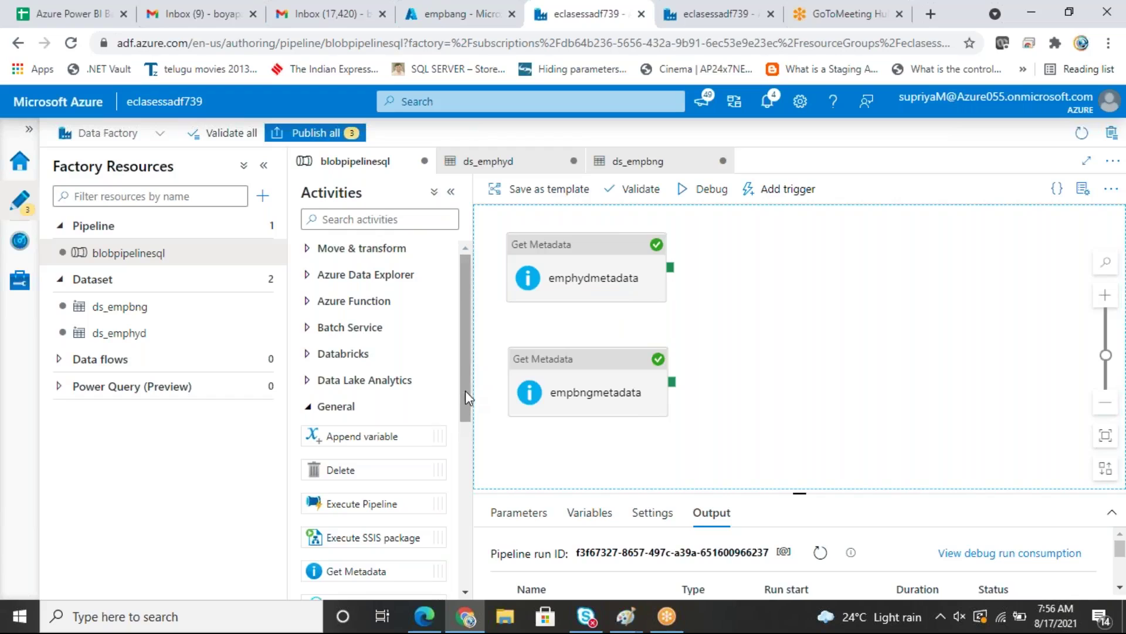
drag(465, 390, 474, 511)
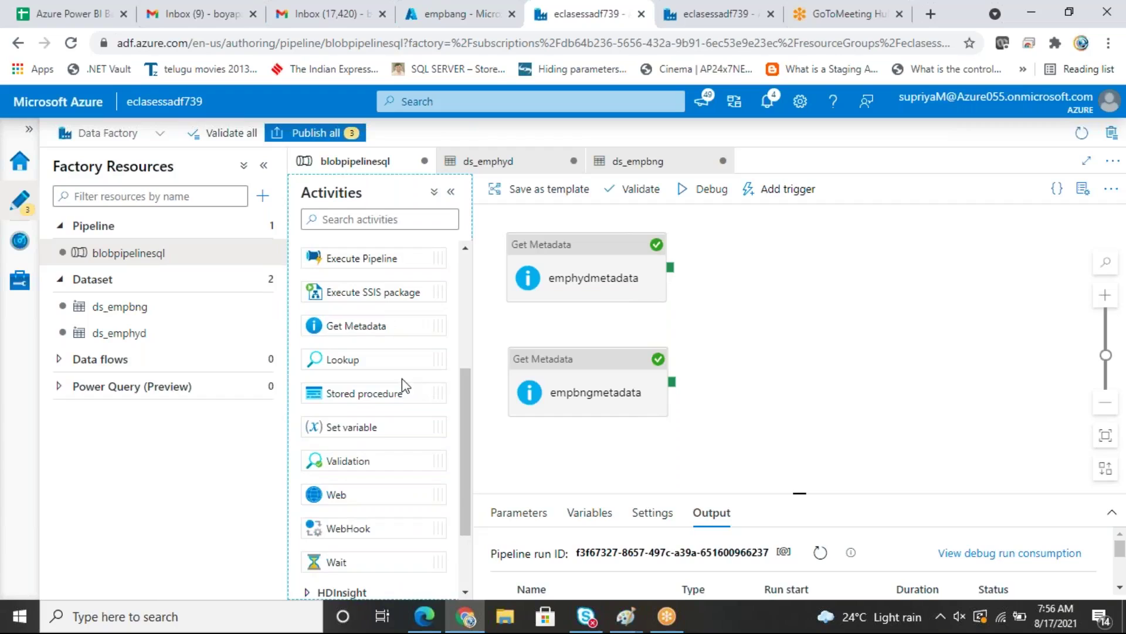
scroll(463, 487, down, 2)
click(307, 511)
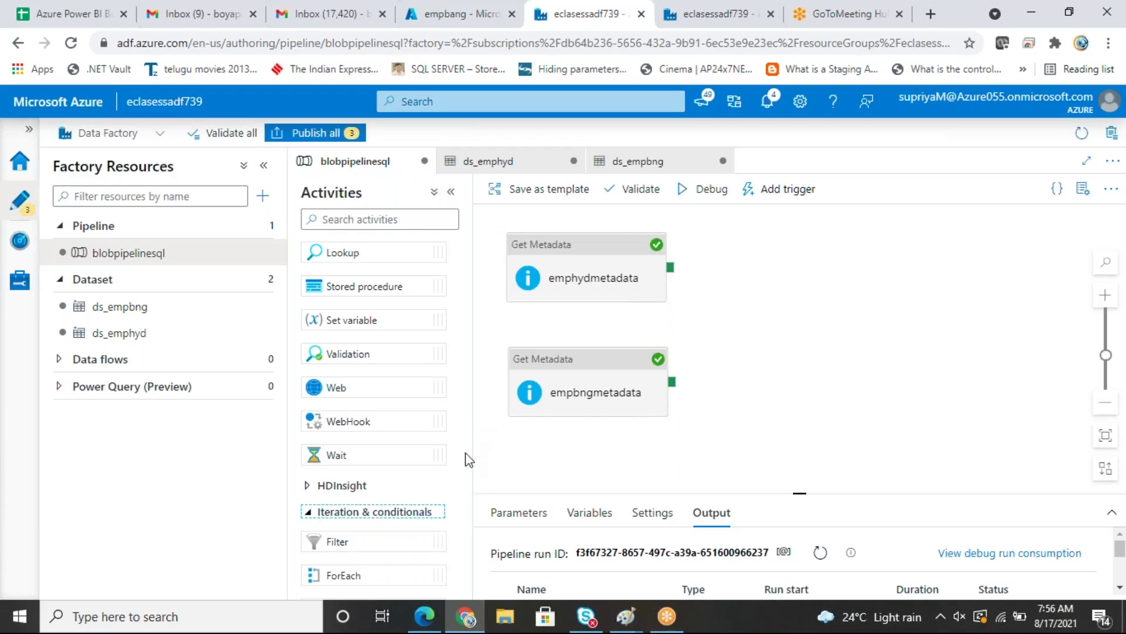
click(464, 476)
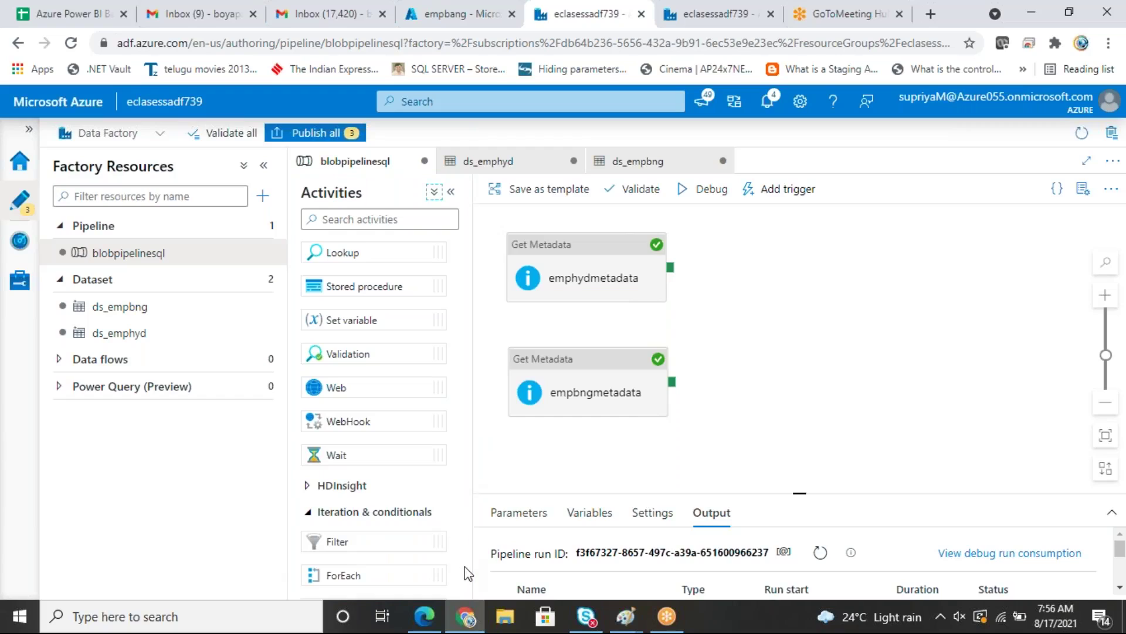
drag(353, 579, 815, 232)
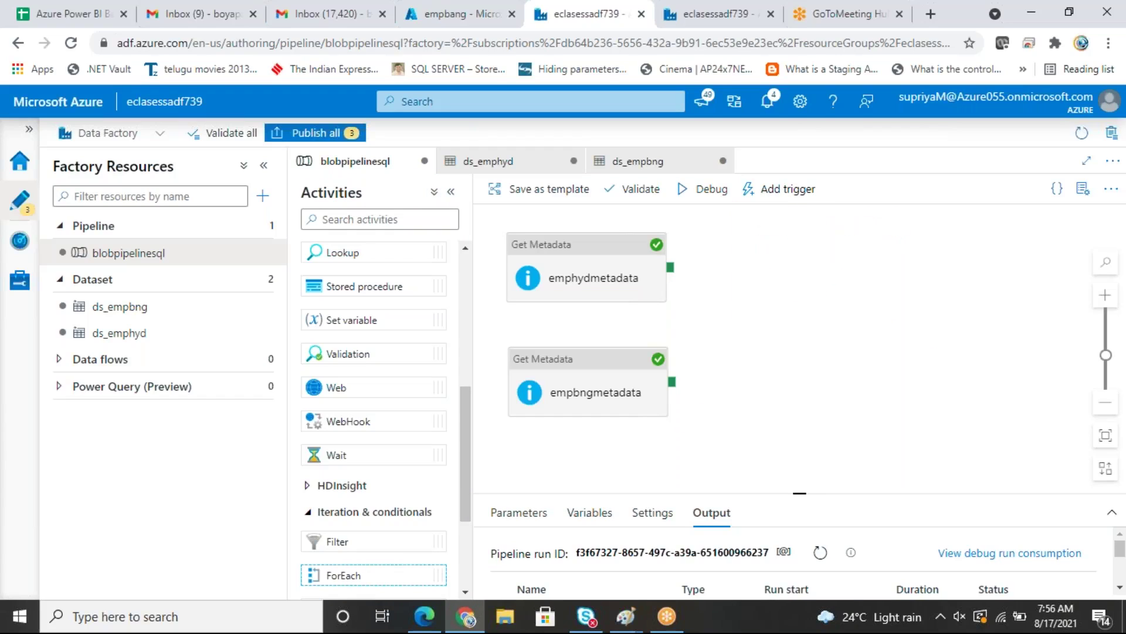
mouse_move(672, 267)
mouse_down()
mouse_move(747, 267)
mouse_move(736, 275)
mouse_up()
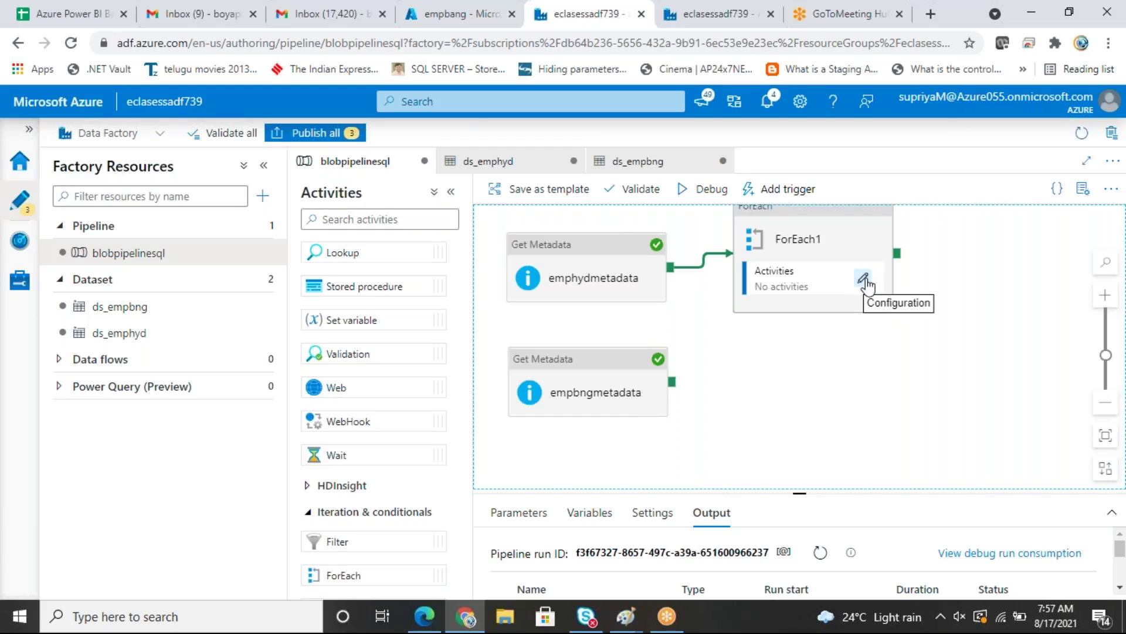
Step: Rename the ForEach activity linked to emphydmetadata as ForEachemphyd
click(819, 241)
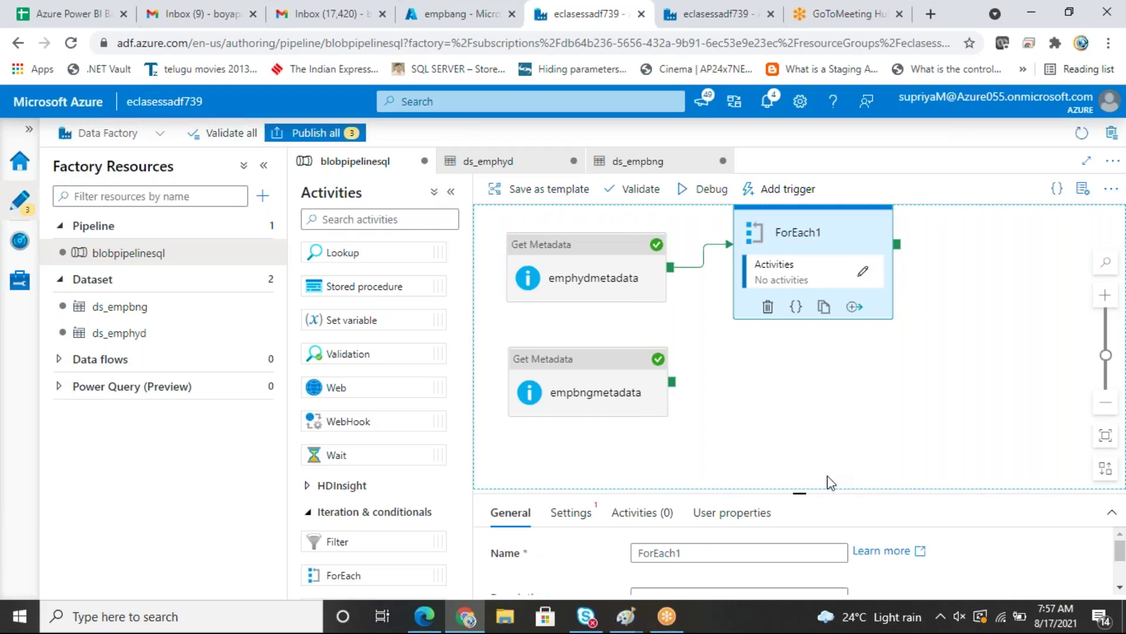
drag(800, 491, 836, 344)
click(692, 404)
text(empban)
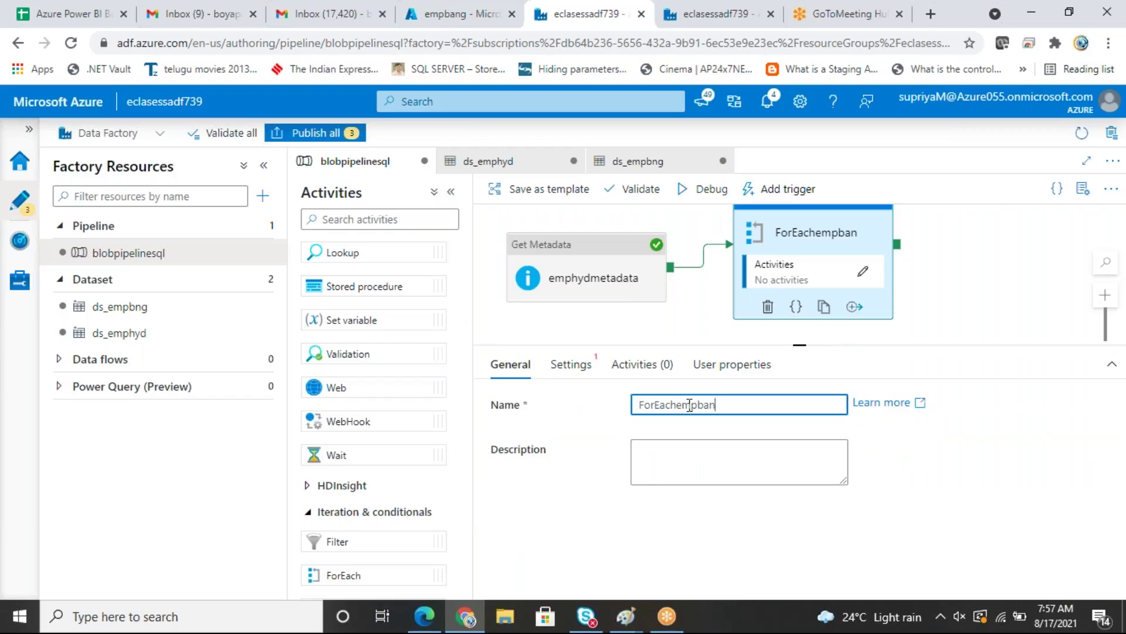
key(BackSpace)
key(BackSpace)
key(BackSpace)
text(hyd)
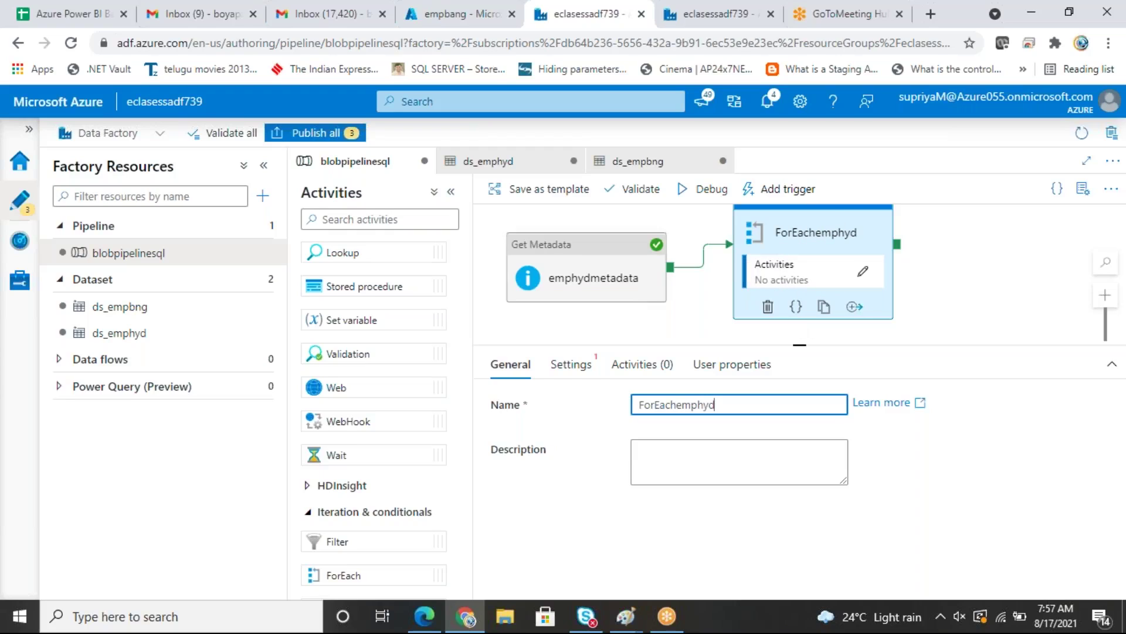
click(572, 370)
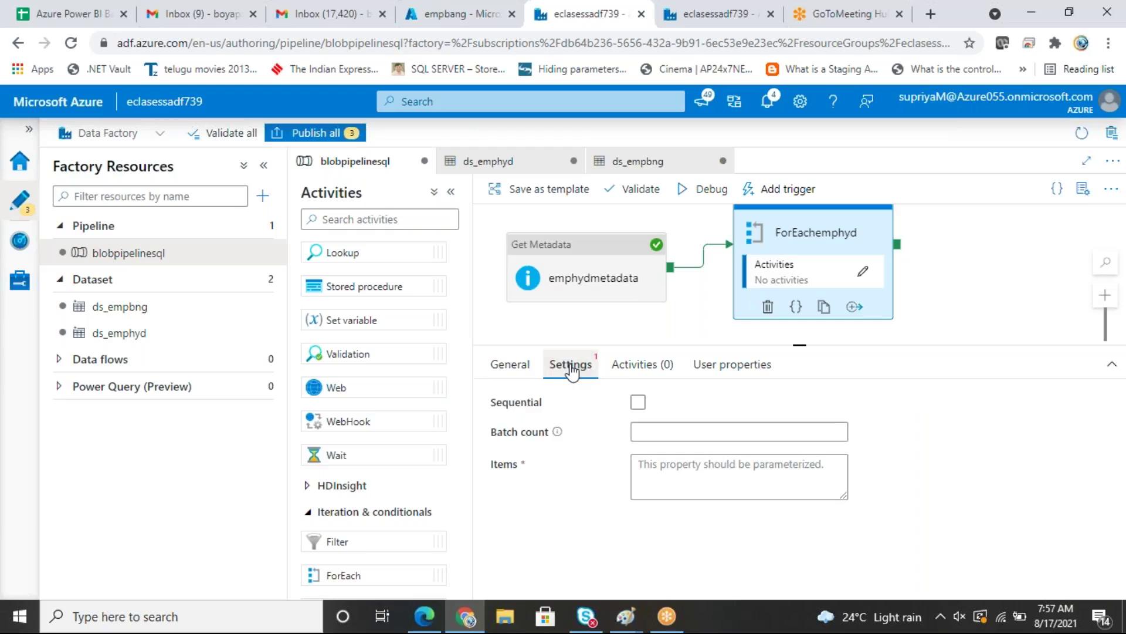
click(677, 476)
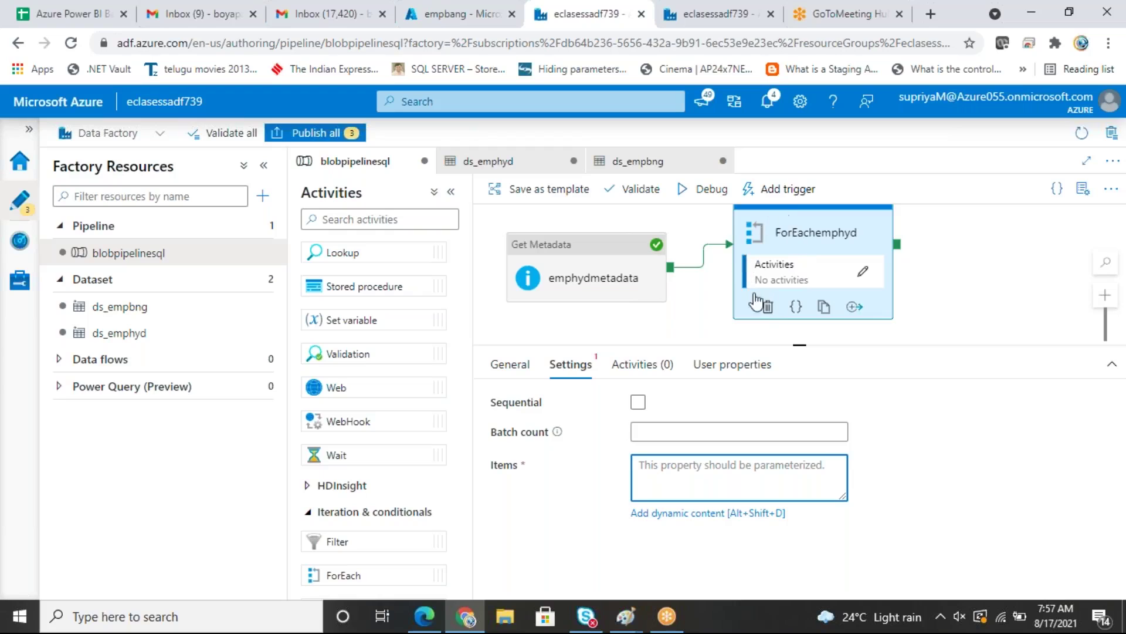
click(707, 514)
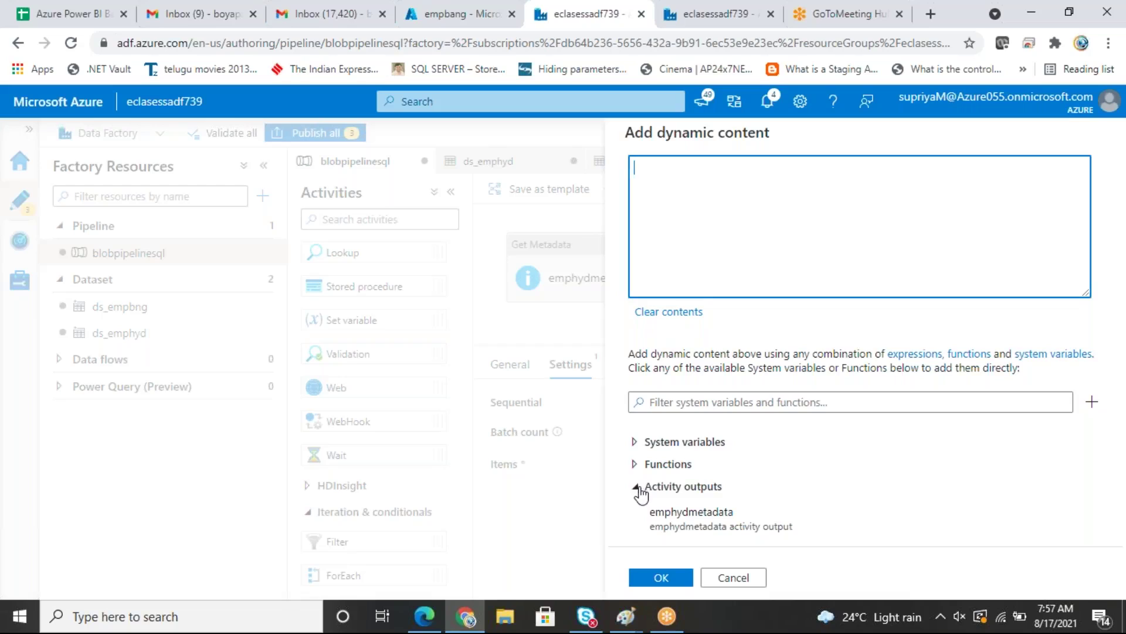
click(726, 519)
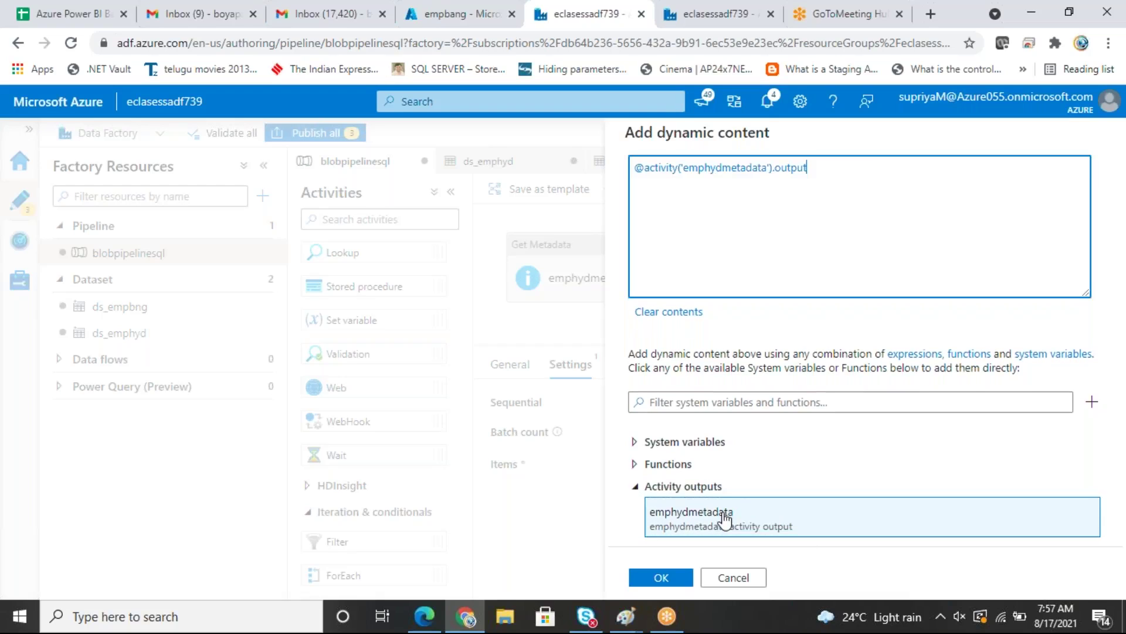
text(.childitems)
drag(645, 167, 861, 169)
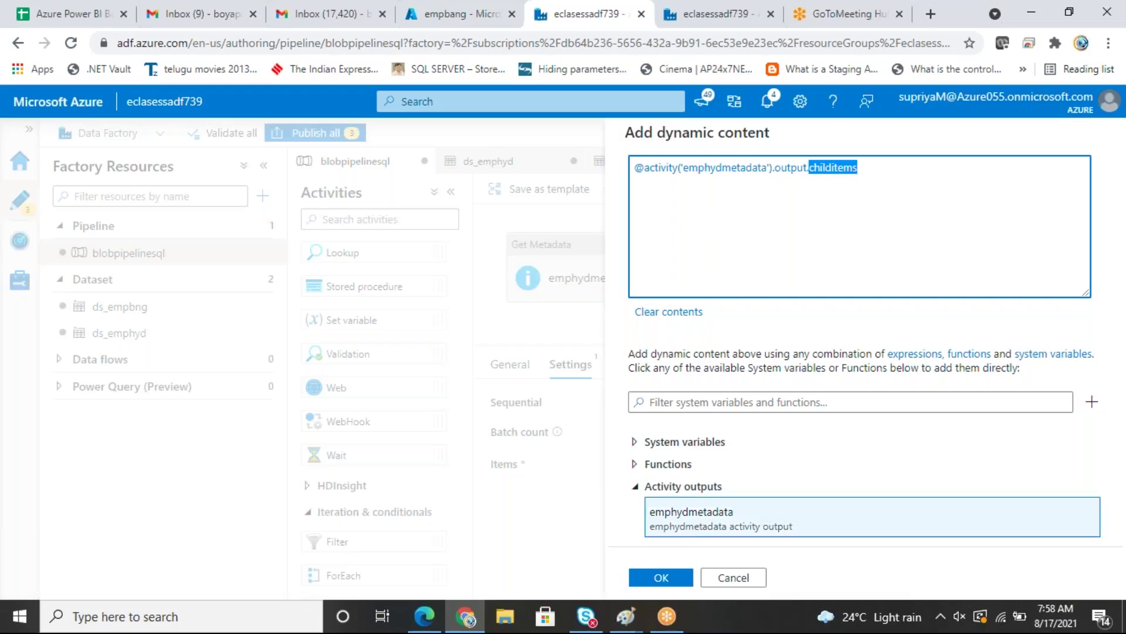
click(669, 579)
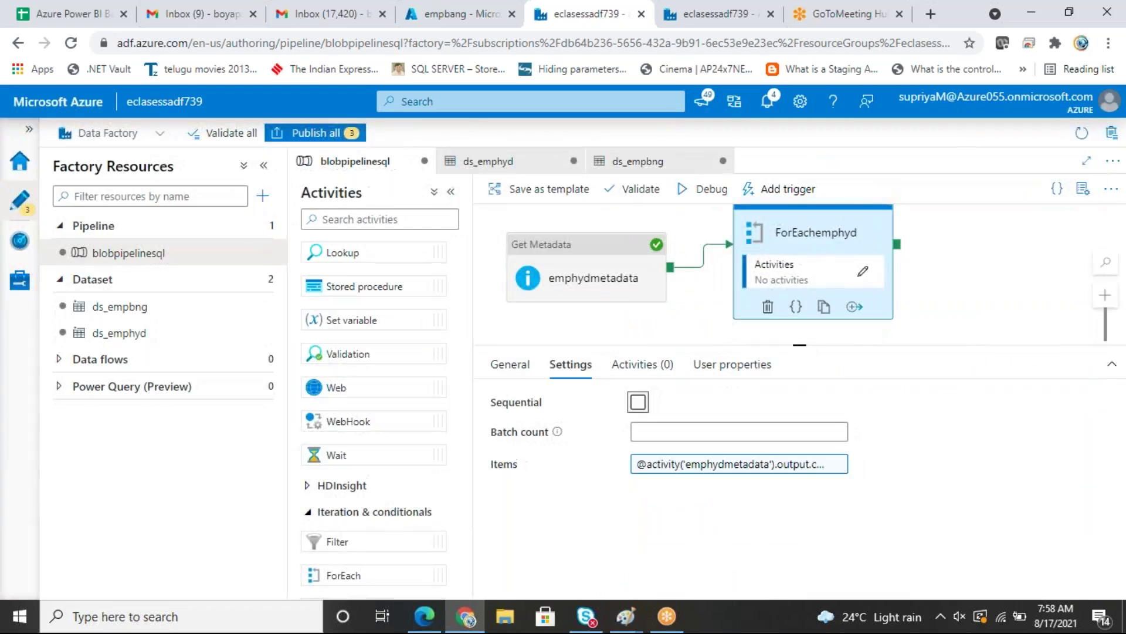
Step: Add a second ForEach activity below ForEachemphyd and connect the success output of empbngmetadata to it
drag(800, 346, 818, 527)
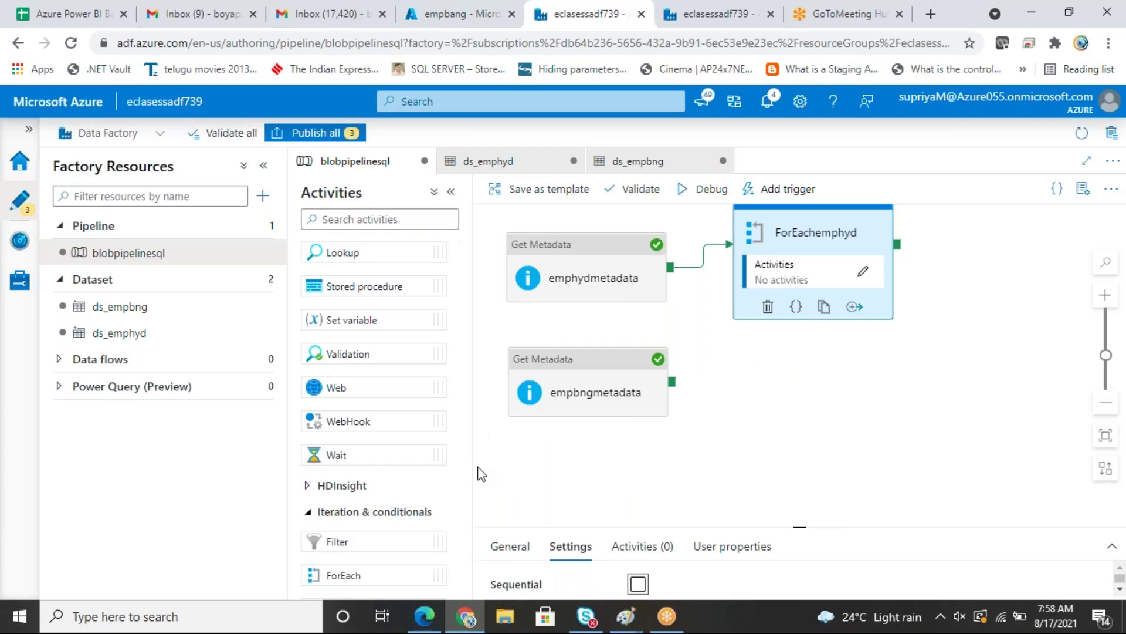
scroll(461, 480, down, 3)
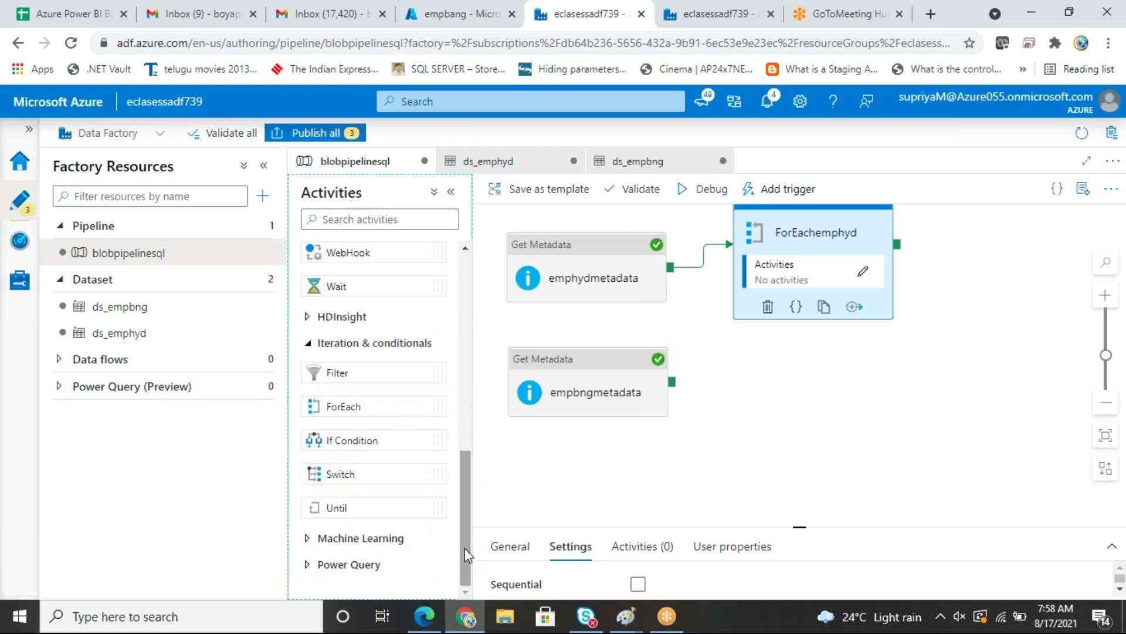
drag(347, 407, 827, 344)
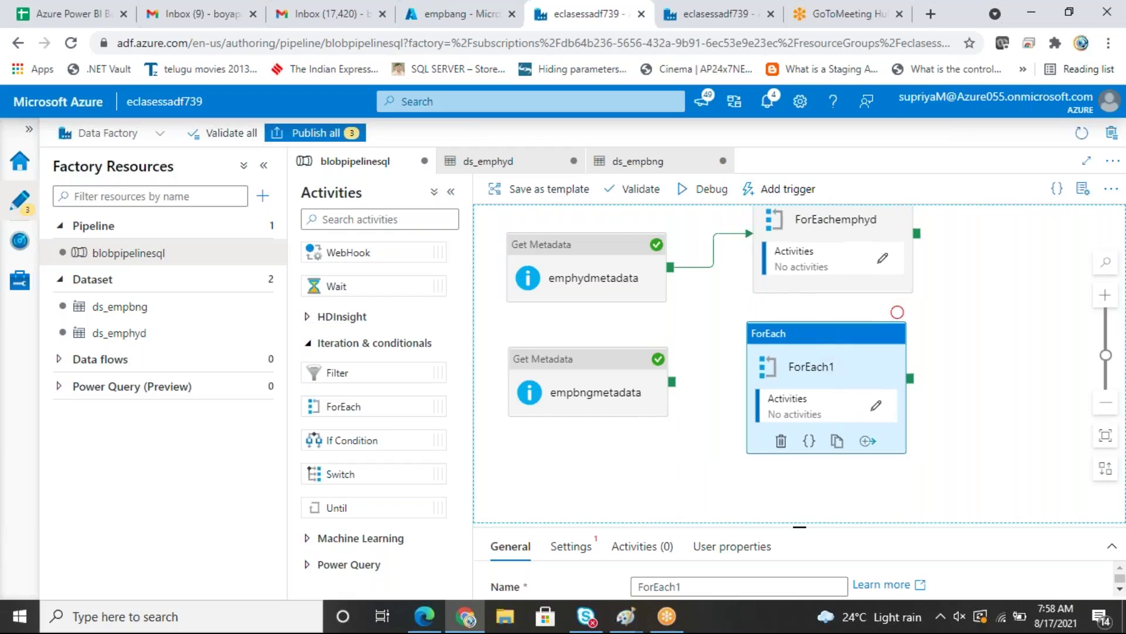
drag(686, 381, 748, 385)
drag(673, 382, 760, 391)
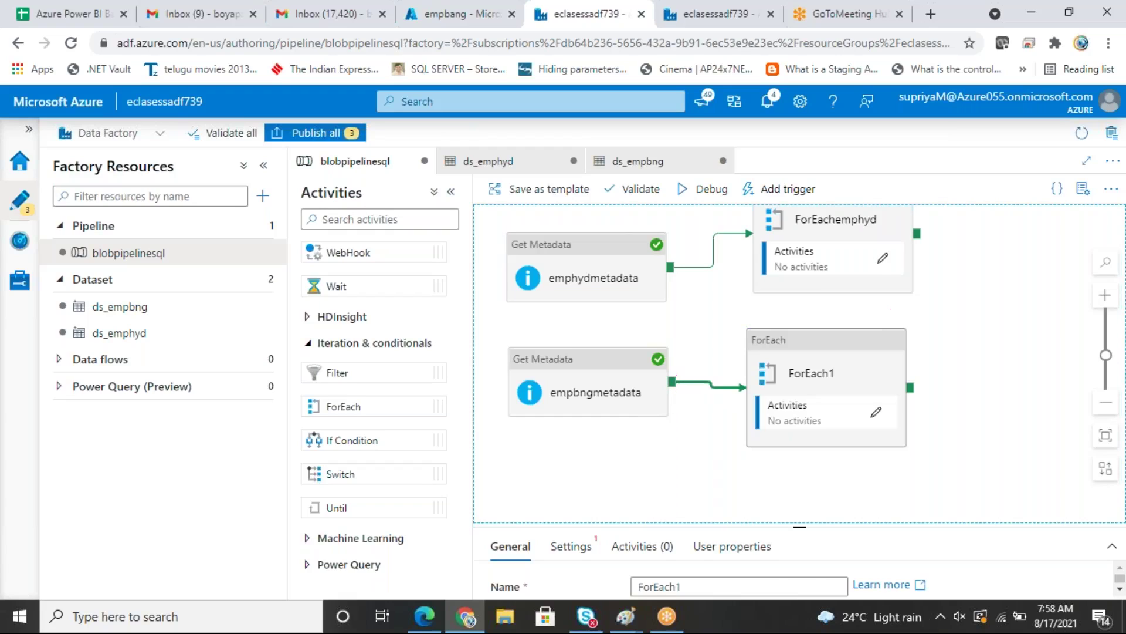
Step: Rename the ForEach activity linked to empbngmetadata as ForEachempbng
click(838, 365)
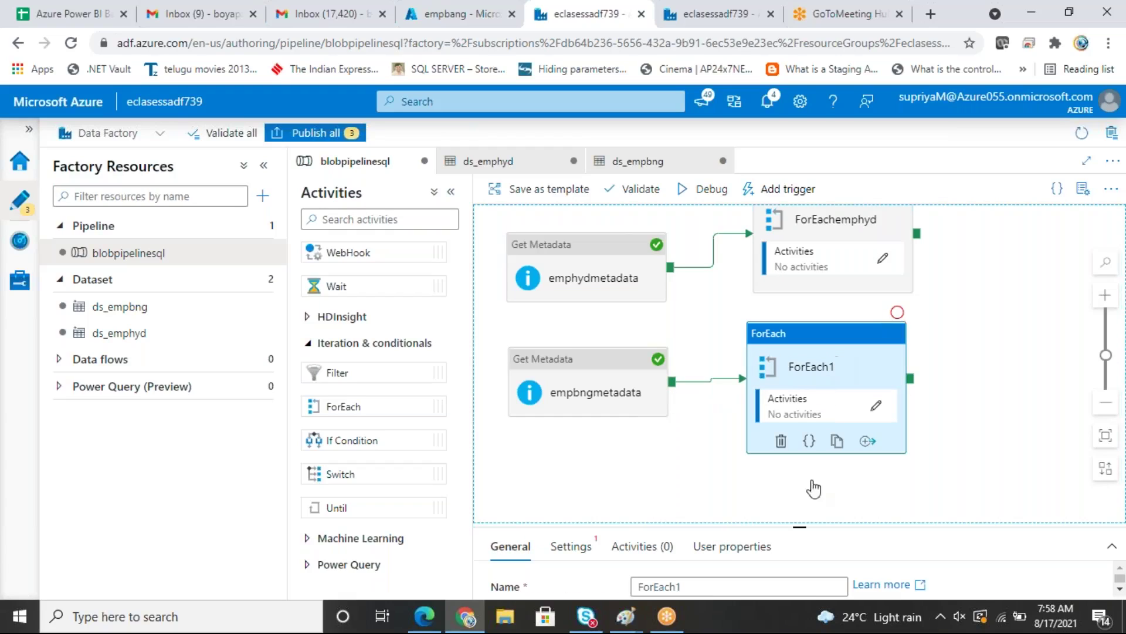
drag(800, 526, 800, 378)
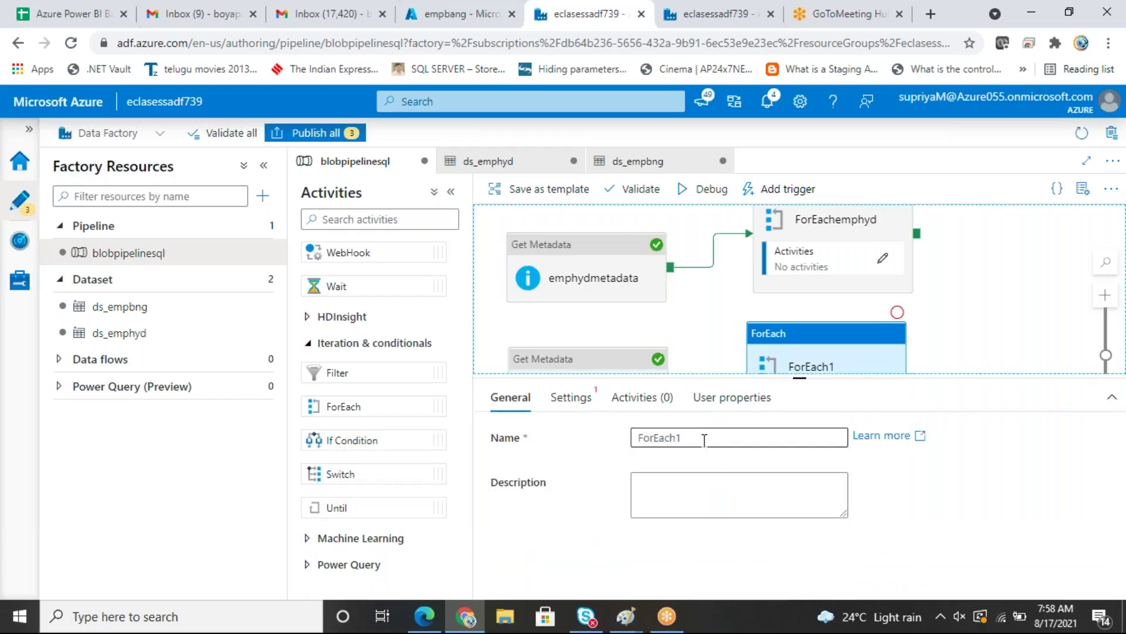
click(701, 438)
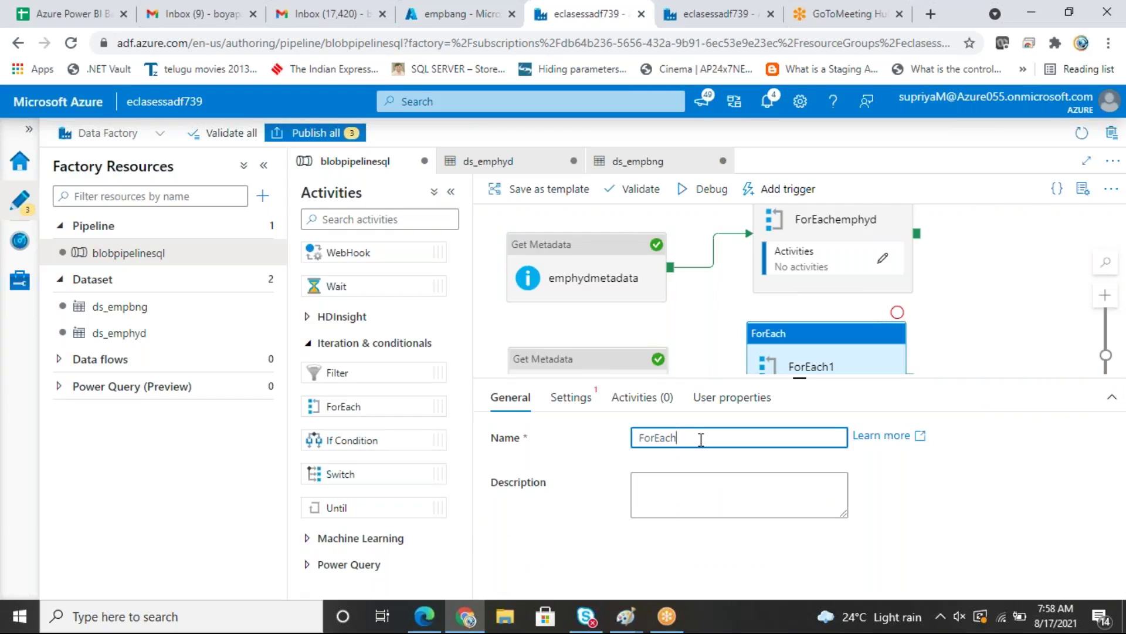
text(empbng)
drag(800, 376, 800, 400)
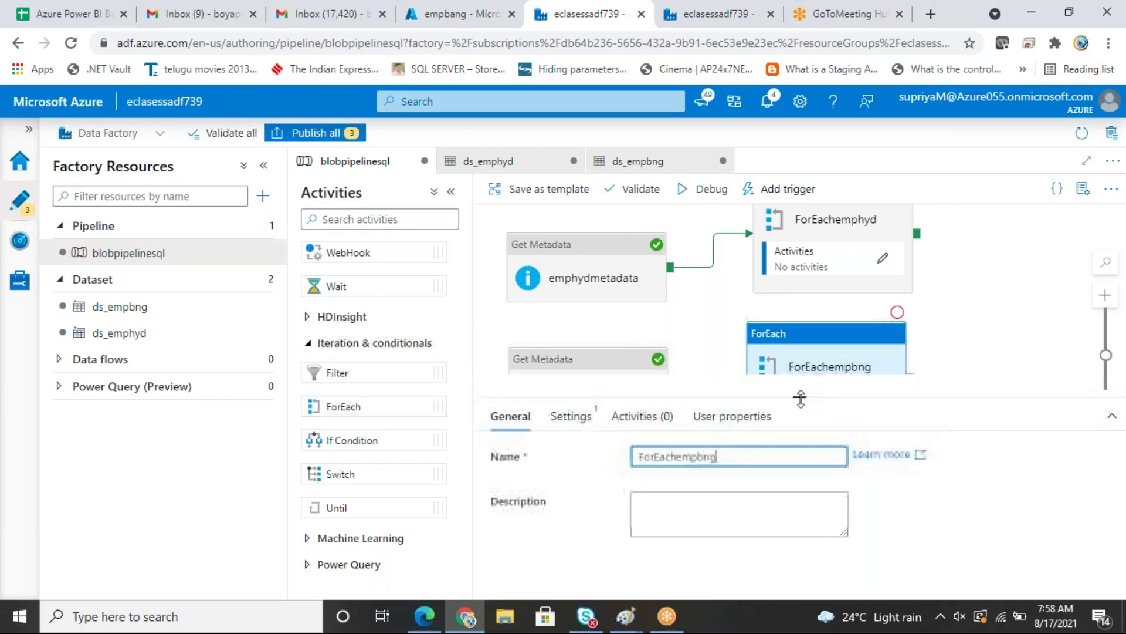
click(572, 420)
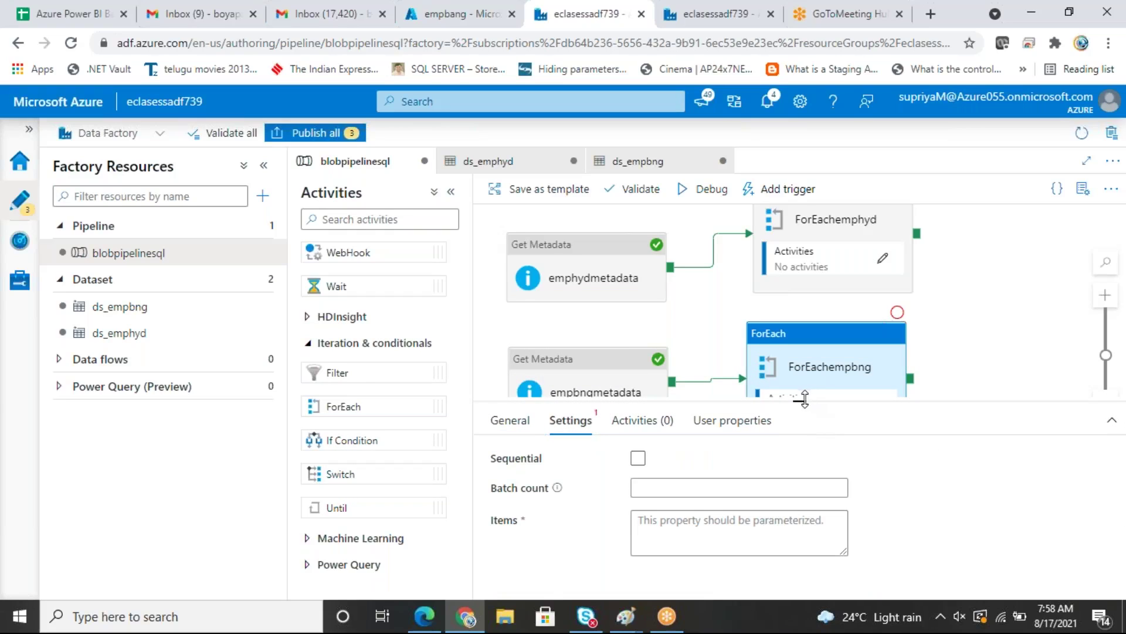
drag(799, 401, 800, 272)
click(692, 403)
click(696, 438)
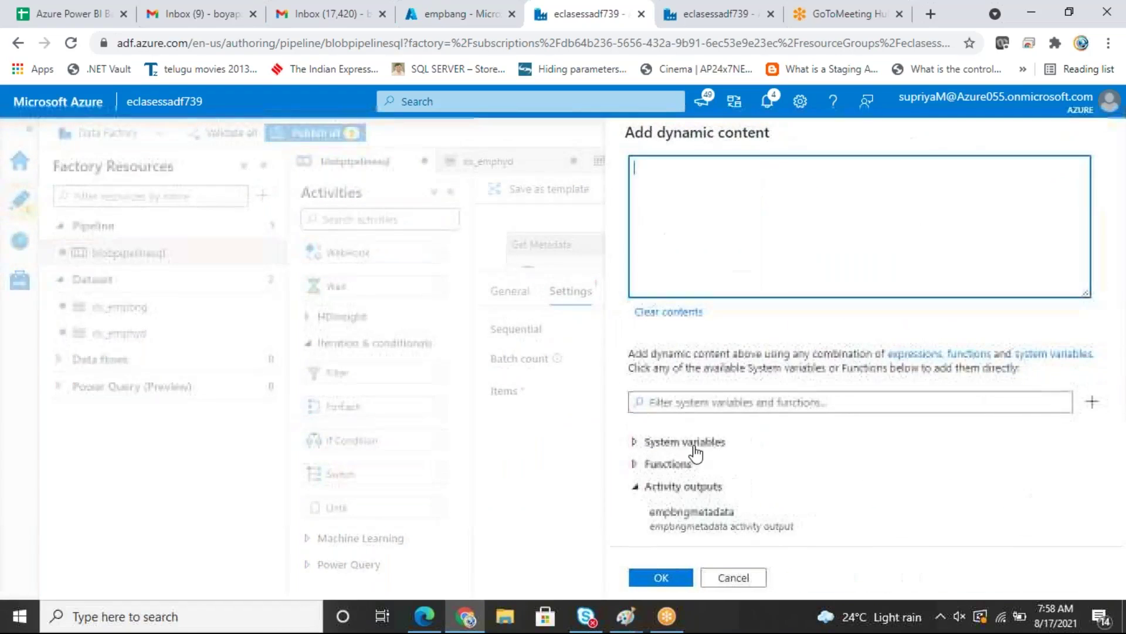
click(698, 519)
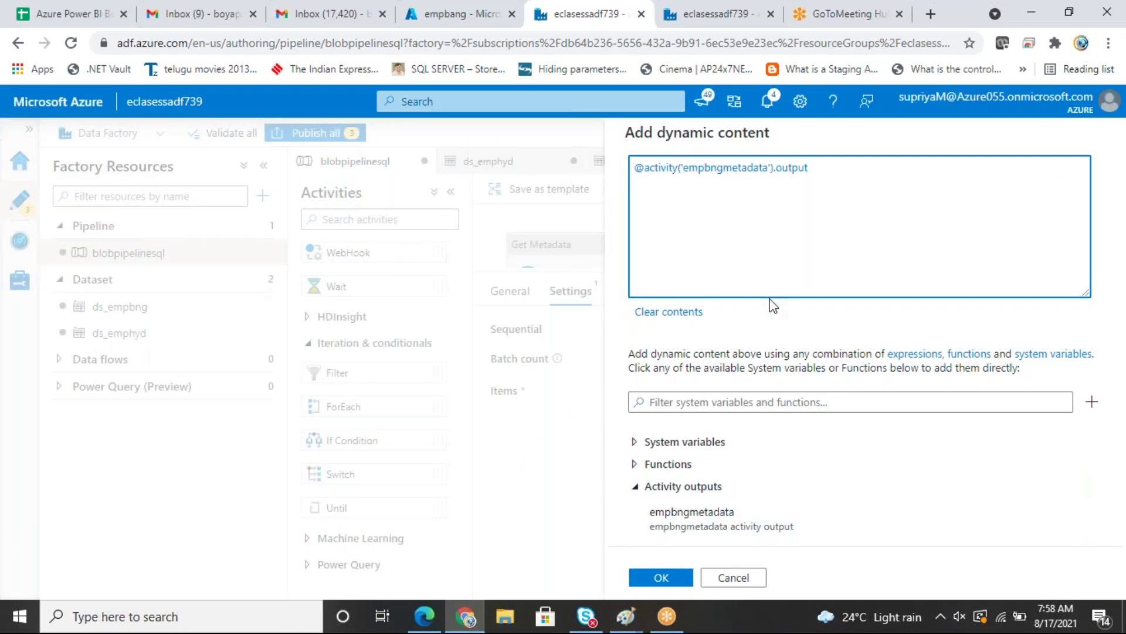
drag(643, 168, 775, 169)
click(806, 168)
text(.childitems)
click(668, 578)
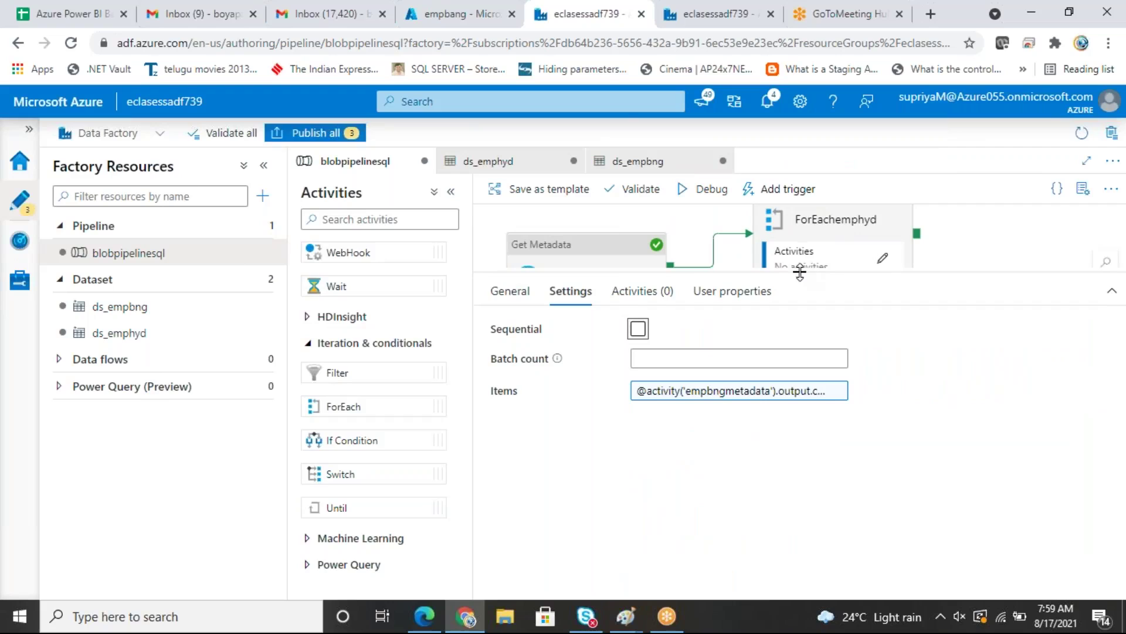
Step: Align the ForEachempbng activity beneath ForEachemphyd on the canvas and deselect it
drag(800, 271, 800, 443)
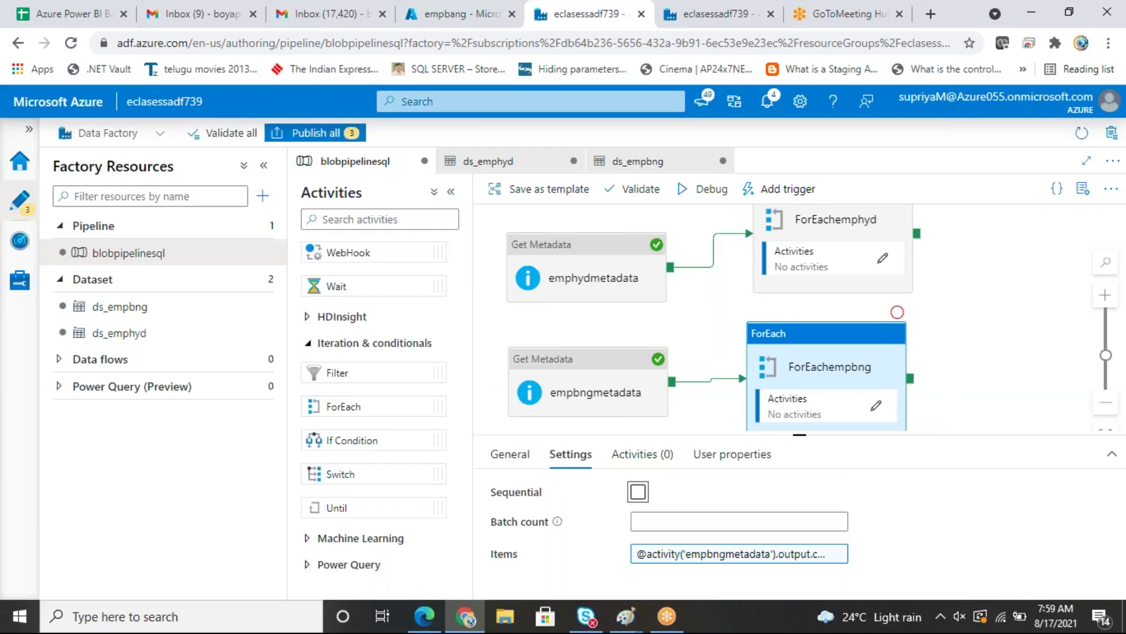
drag(825, 335, 834, 337)
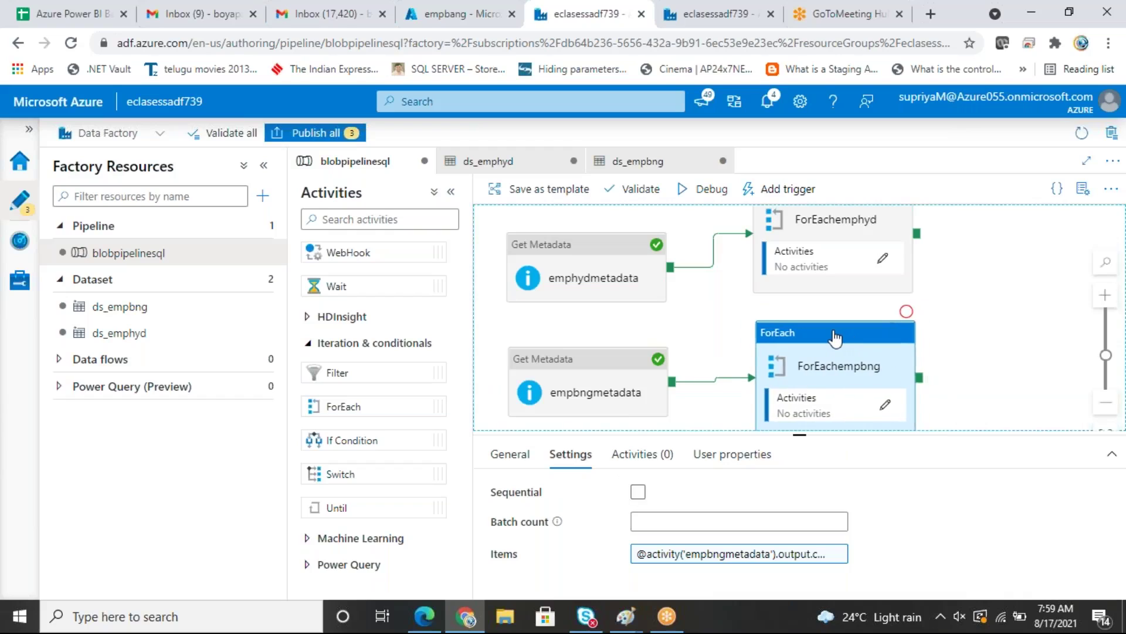
click(970, 343)
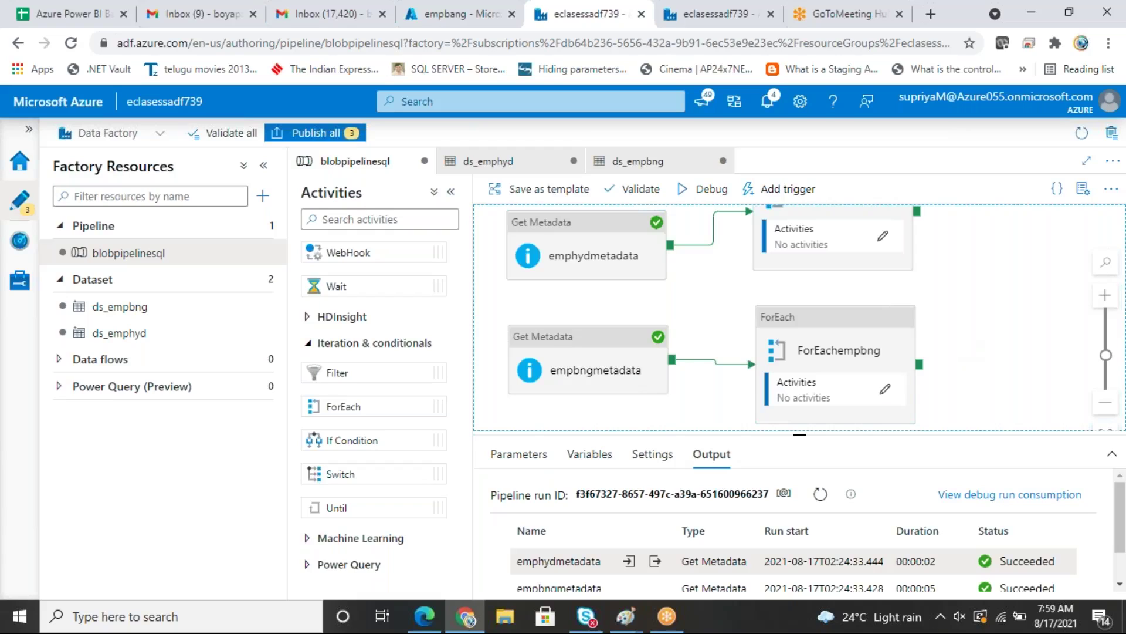
Step: Review the ForEachemphyd loop settings and the dataset settings of the emphydmetadata activity
drag(800, 439, 800, 473)
click(833, 223)
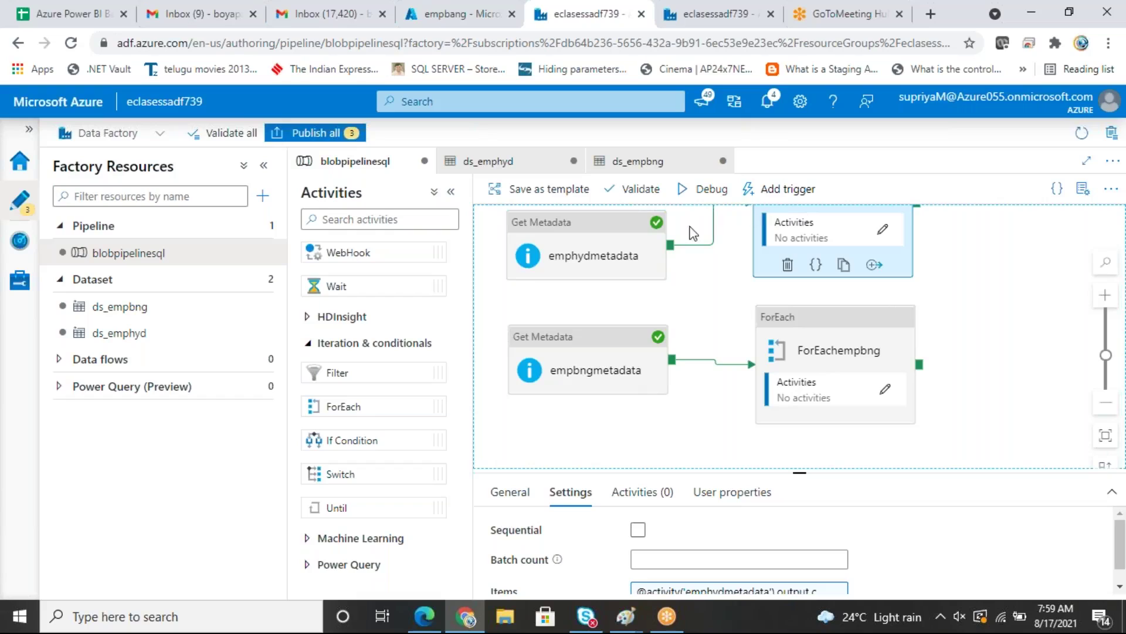
click(622, 258)
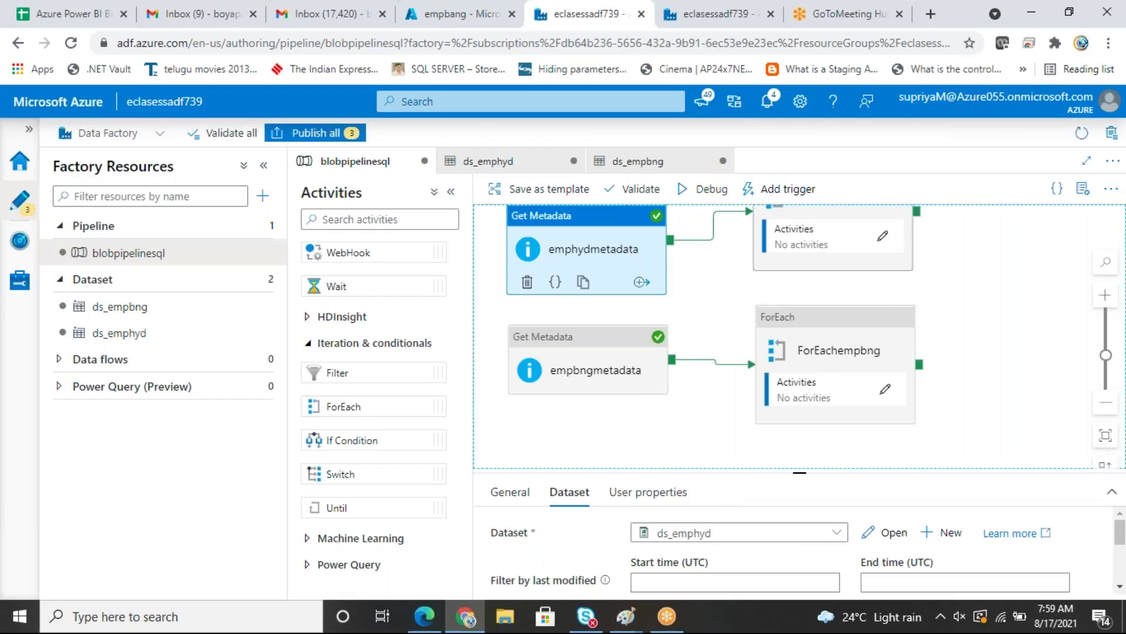
click(818, 242)
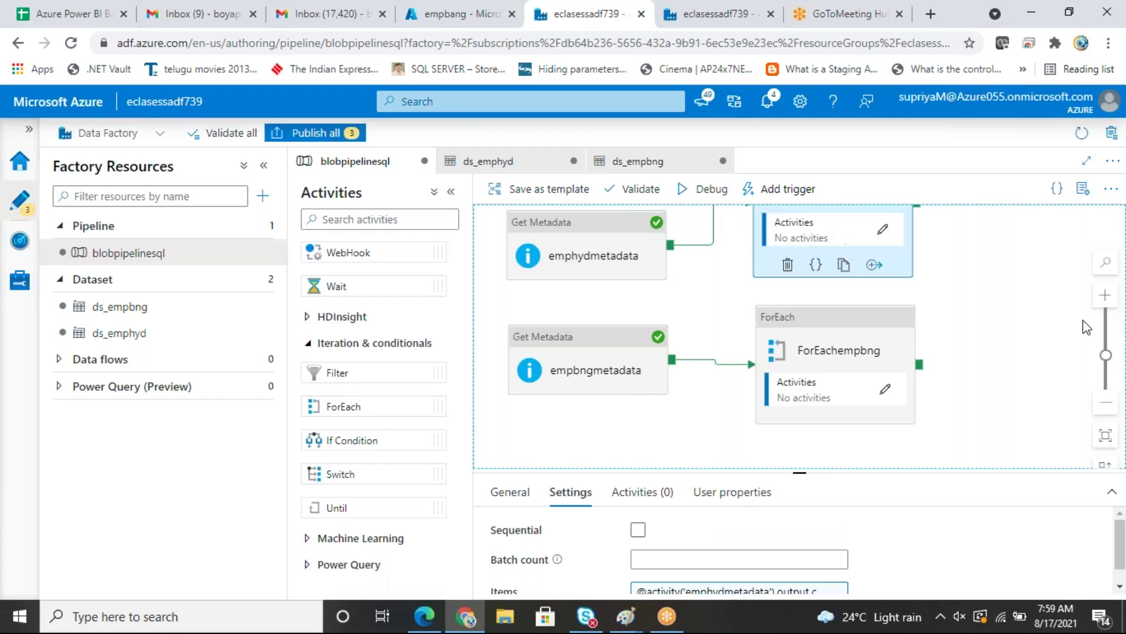
Step: Open the ForEachemphyd loop's inner activities canvas for editing
click(1017, 277)
scroll(1016, 279, up, 1)
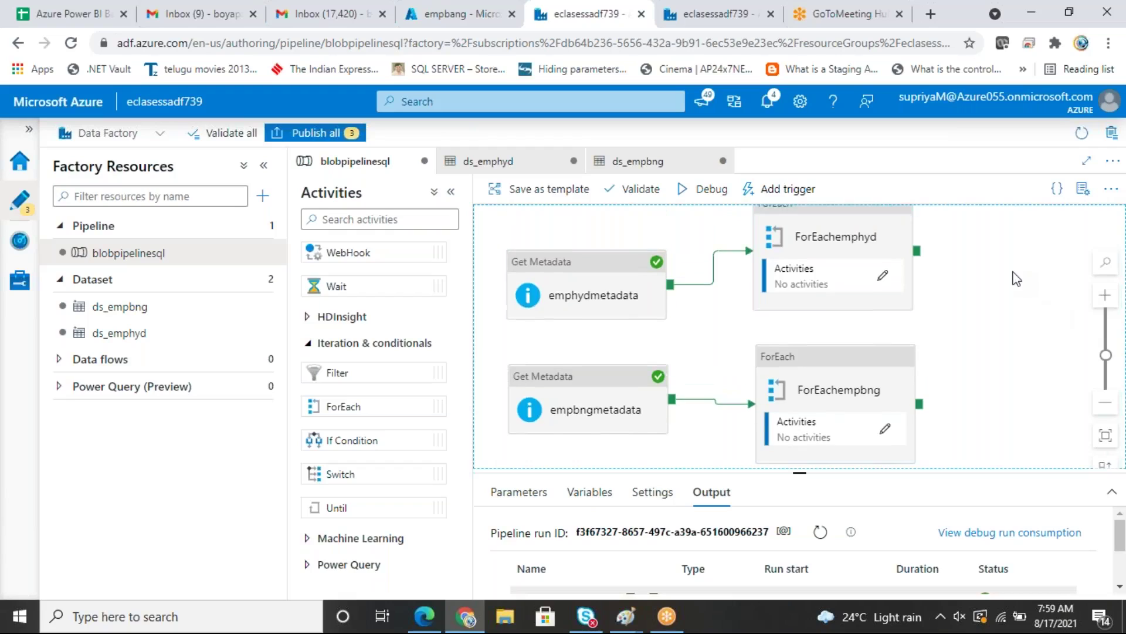
drag(855, 235, 854, 227)
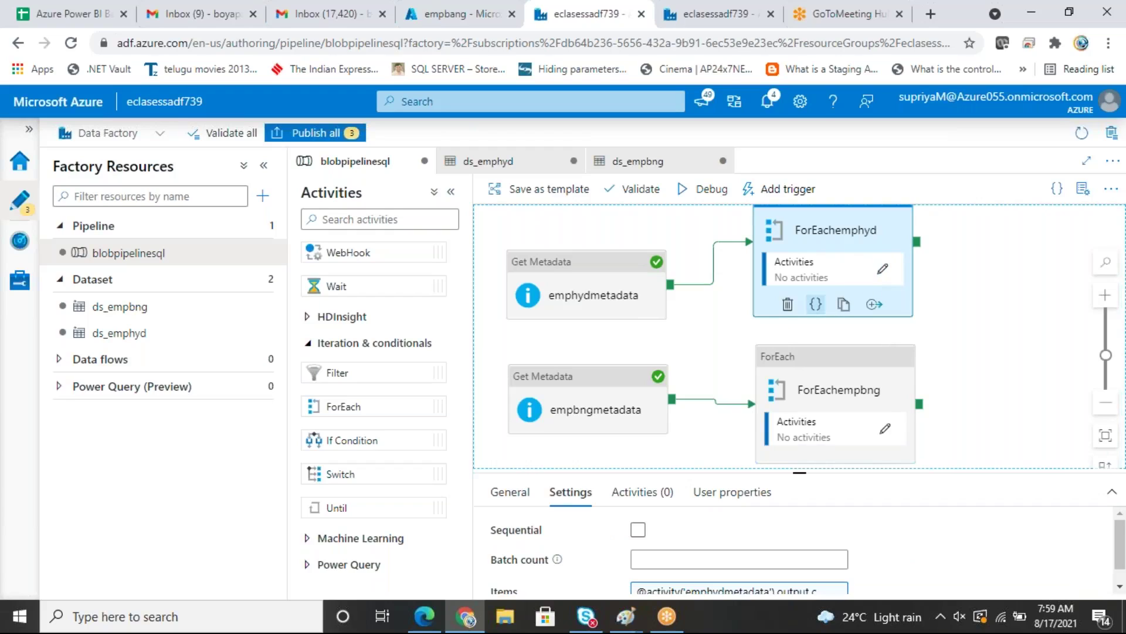
click(643, 492)
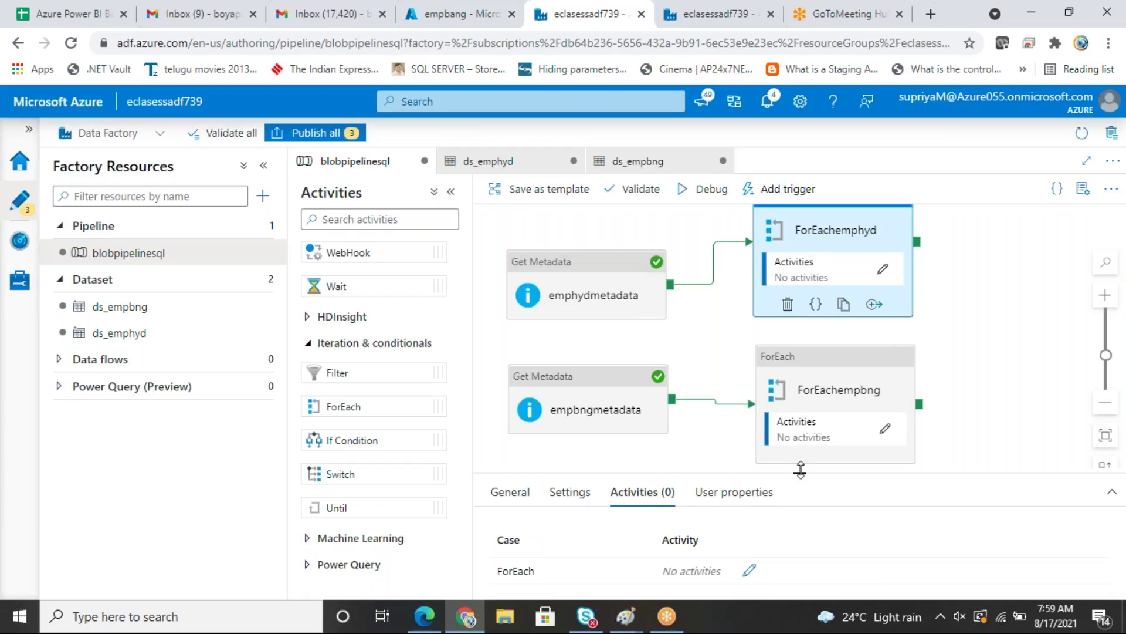
drag(801, 468, 802, 389)
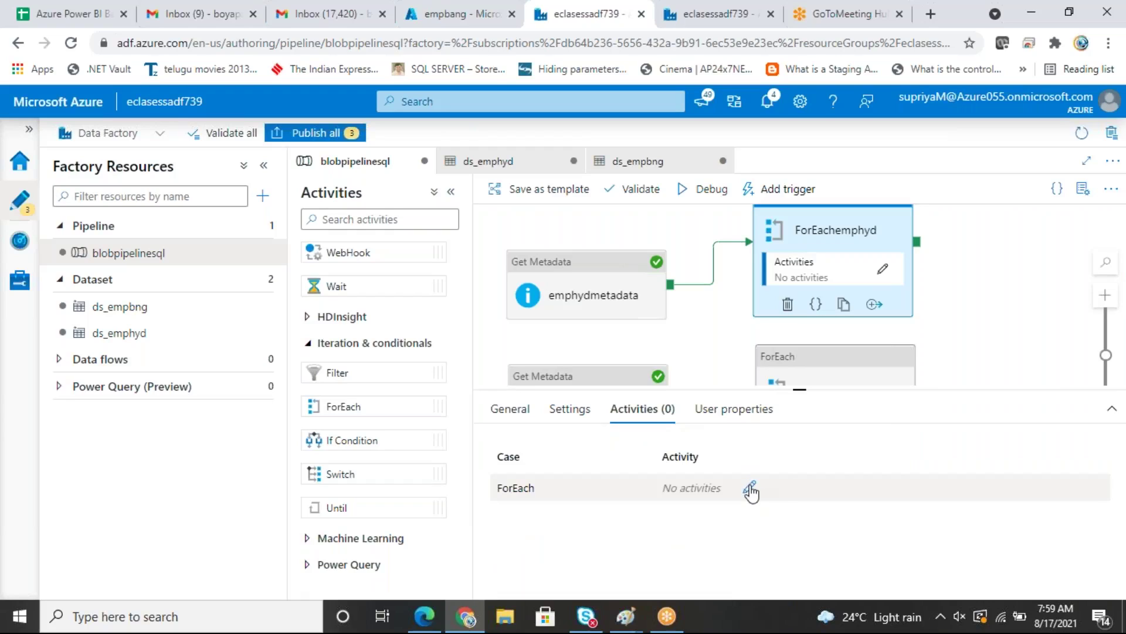
click(883, 271)
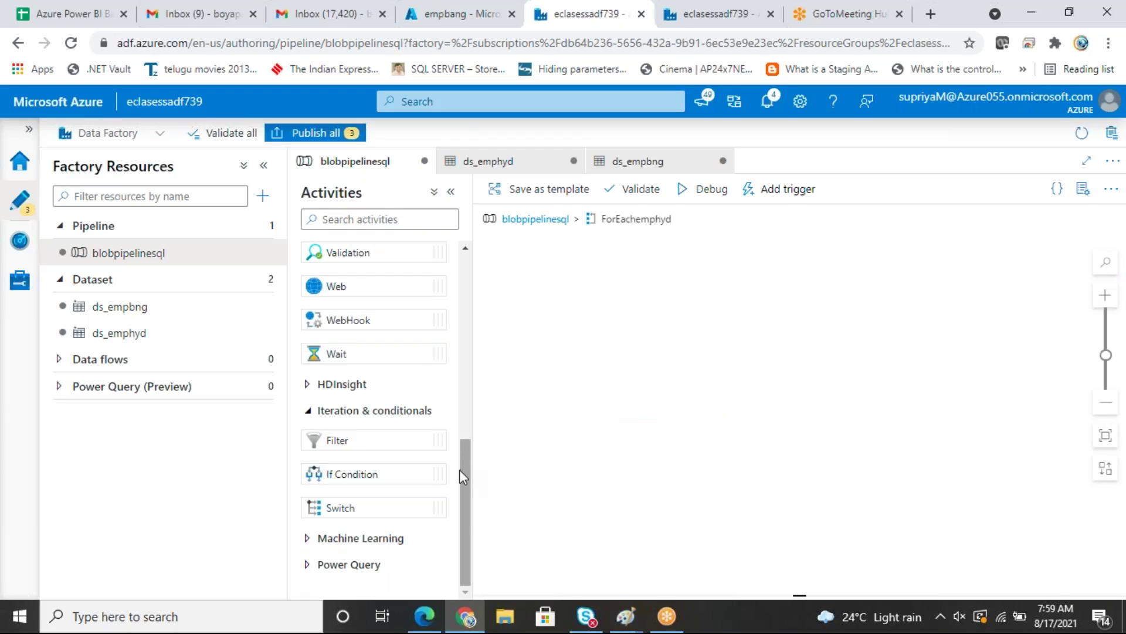
Step: Add a Copy data activity inside ForEachemphyd and name it Copy data hyd
scroll(465, 390, up, 8)
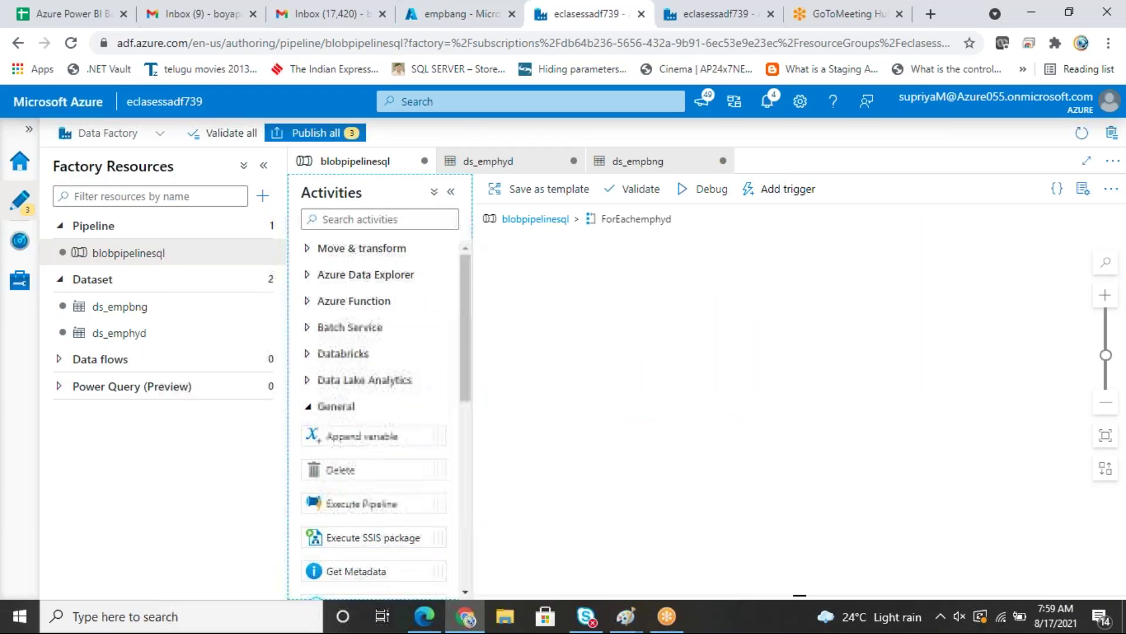
click(311, 411)
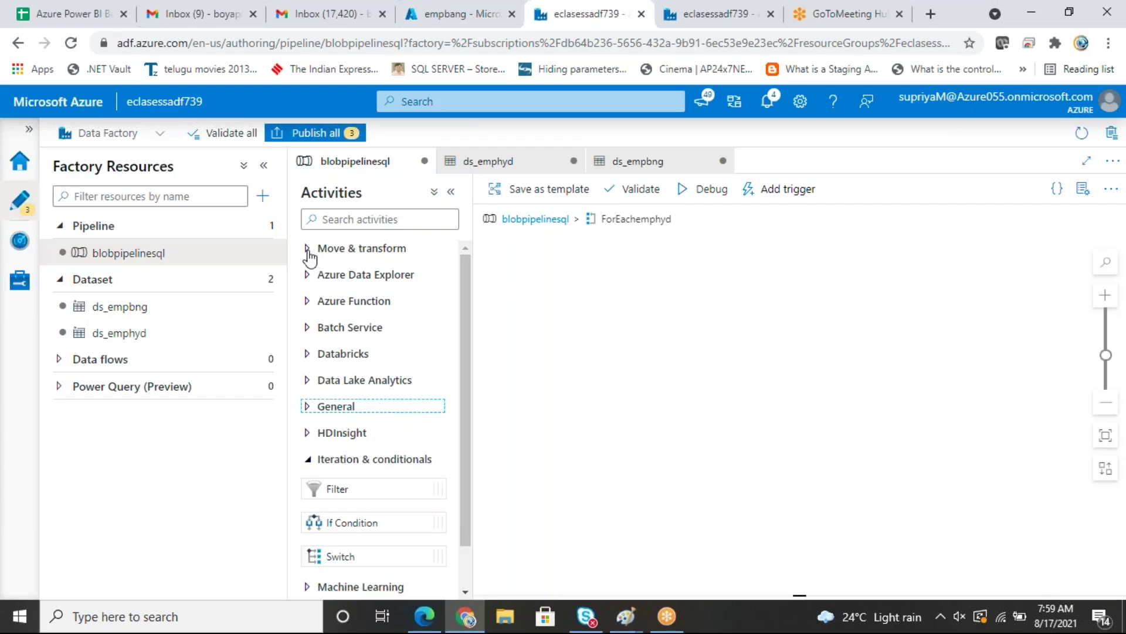
click(308, 248)
drag(353, 278, 673, 294)
drag(689, 250, 726, 269)
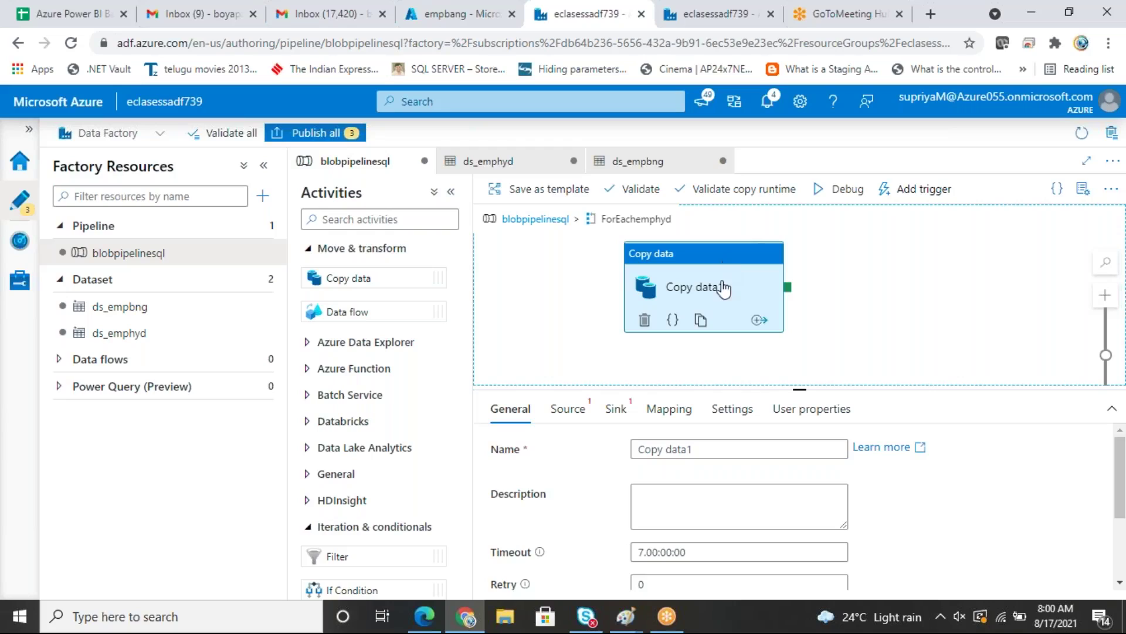
click(709, 443)
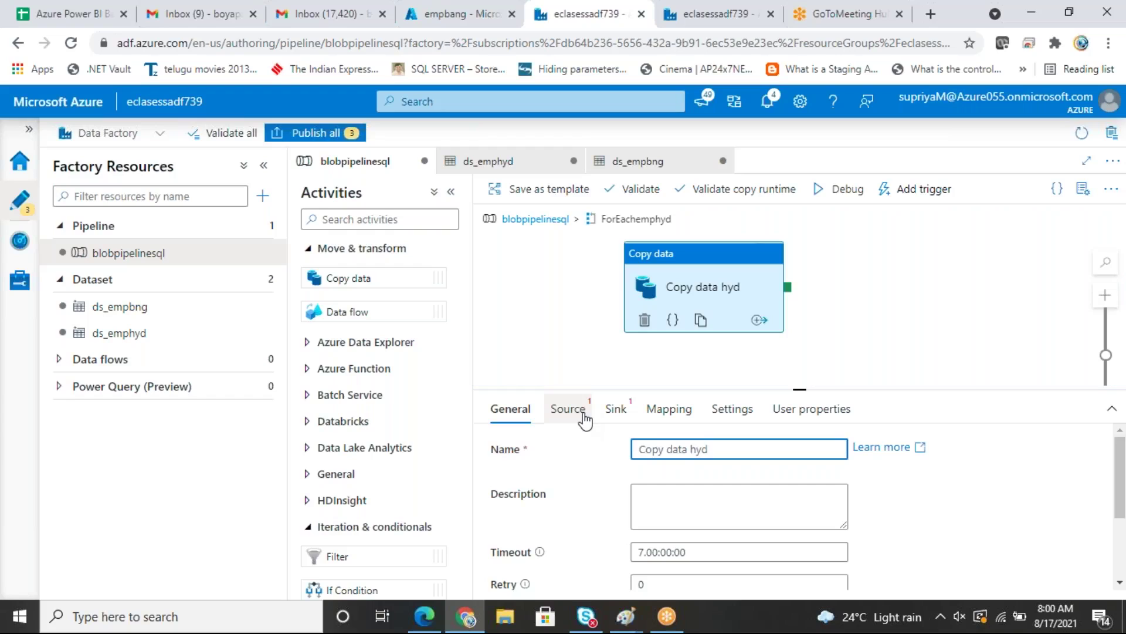
Step: Start a new source dataset for Copy data hyd using Azure Blob Storage and the DelimitedText format
click(566, 412)
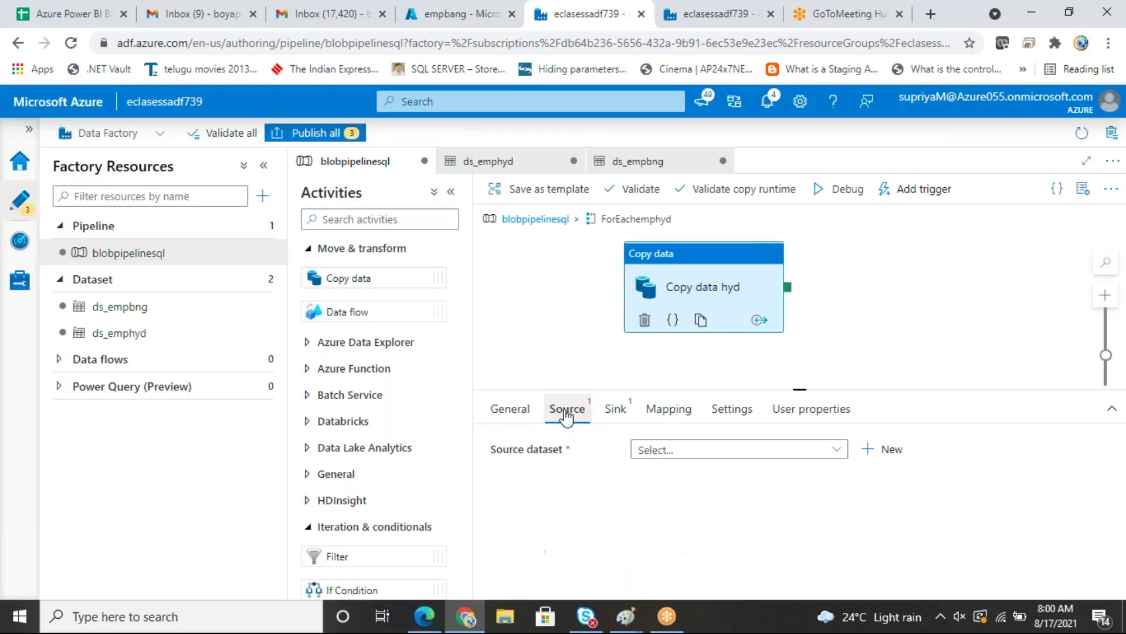
drag(801, 388, 801, 292)
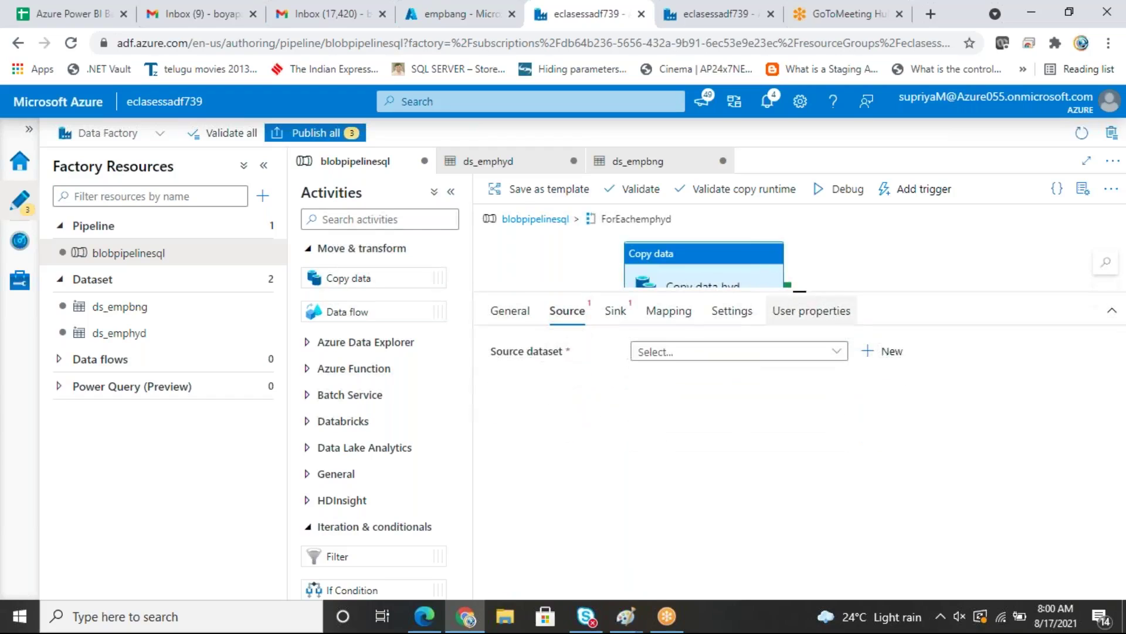
click(892, 351)
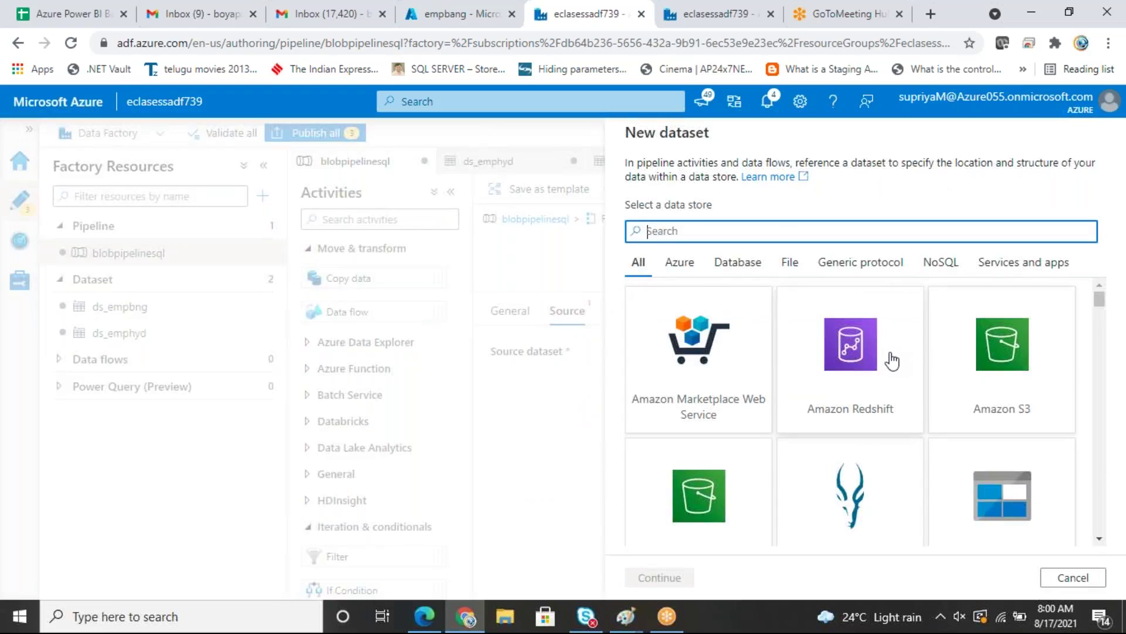
text(blo)
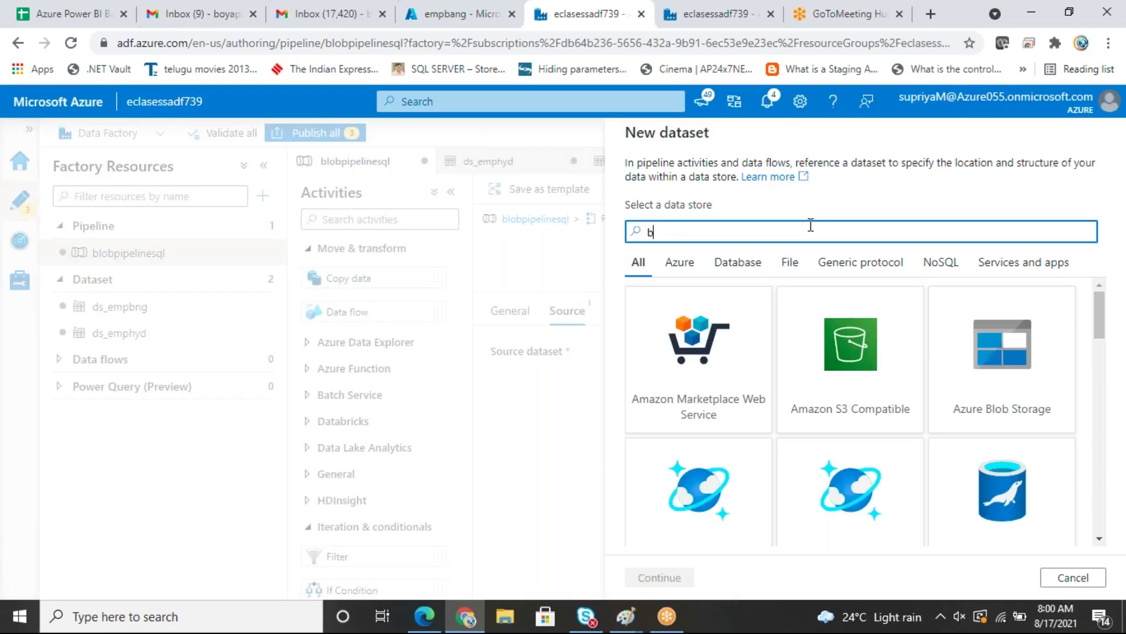
click(687, 361)
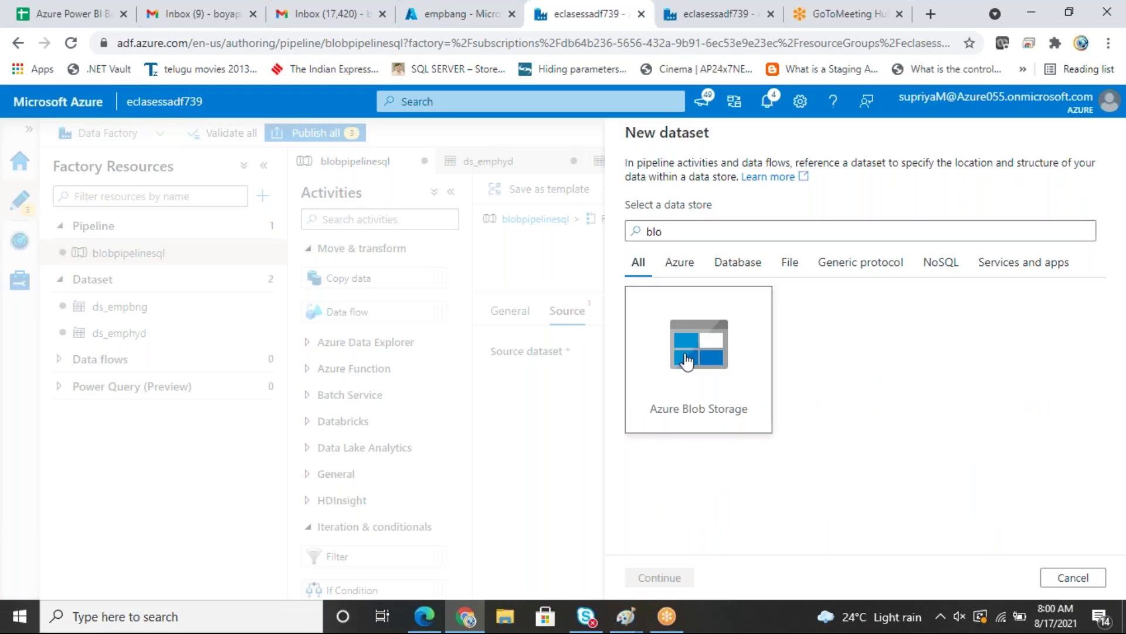
click(663, 582)
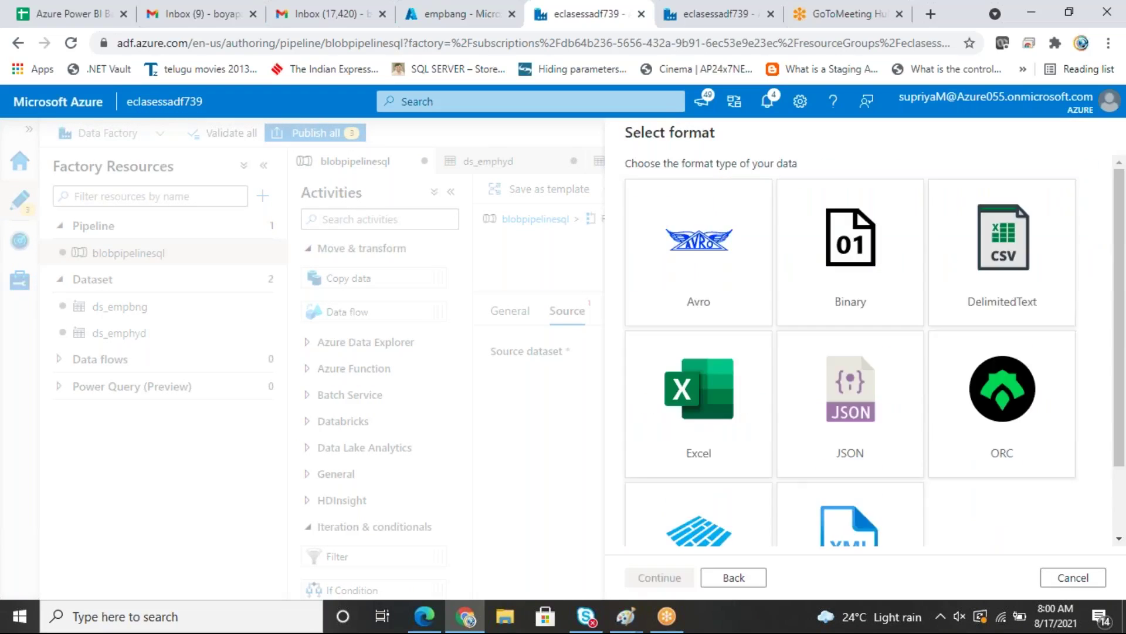
click(995, 277)
click(687, 578)
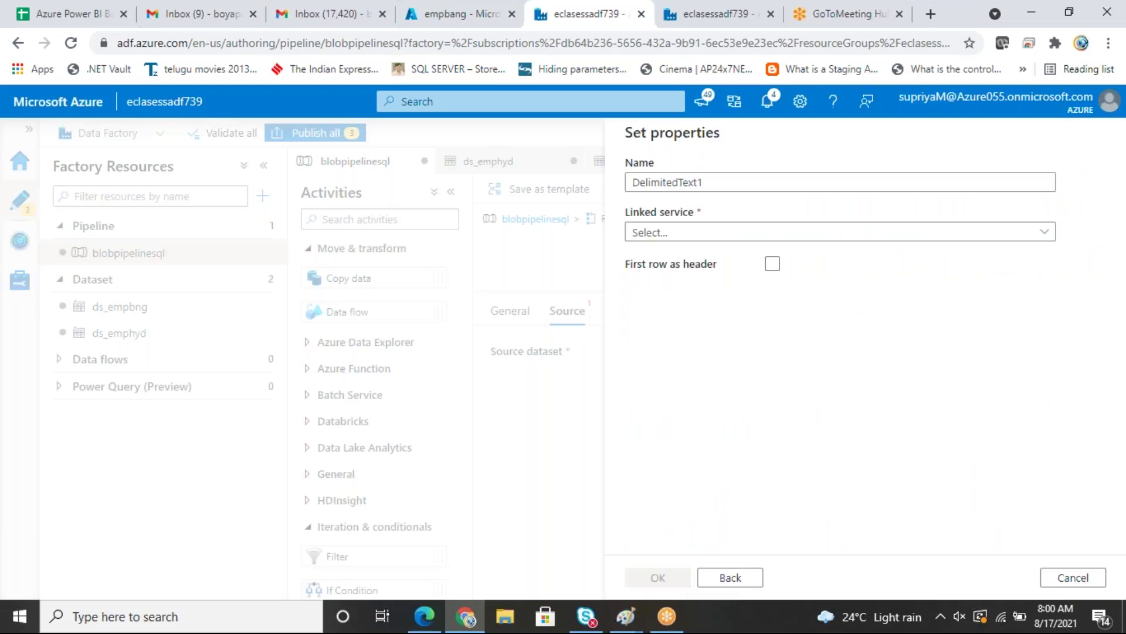
Step: Name the source dataset DelimitedTexthydsrc and assign it the AzureBlobStorage linked service
click(735, 182)
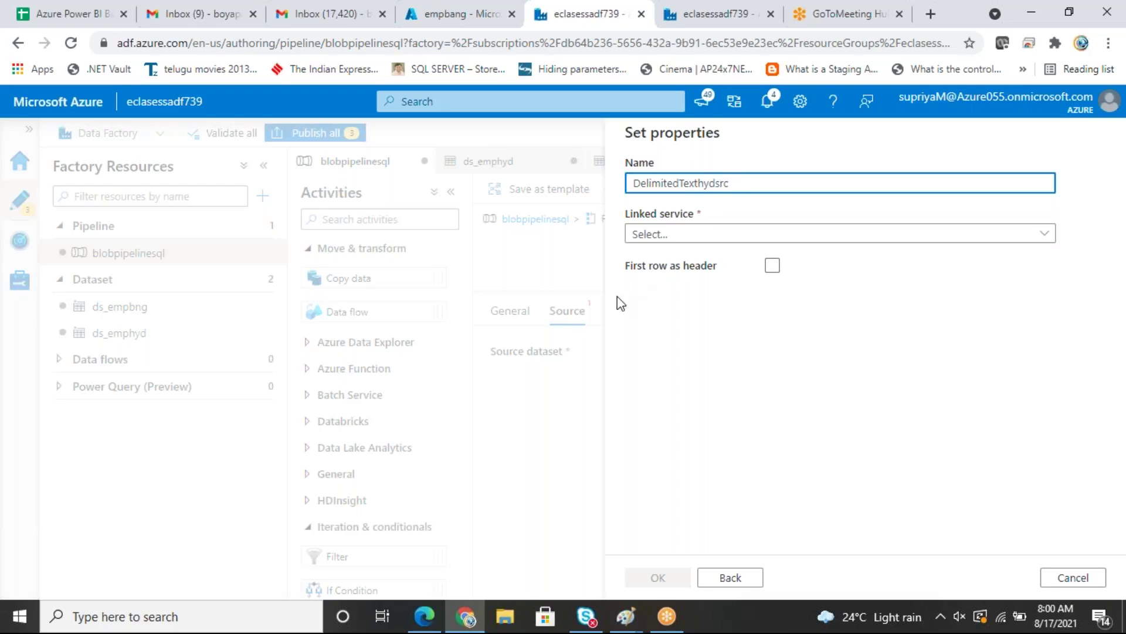
click(639, 234)
click(671, 342)
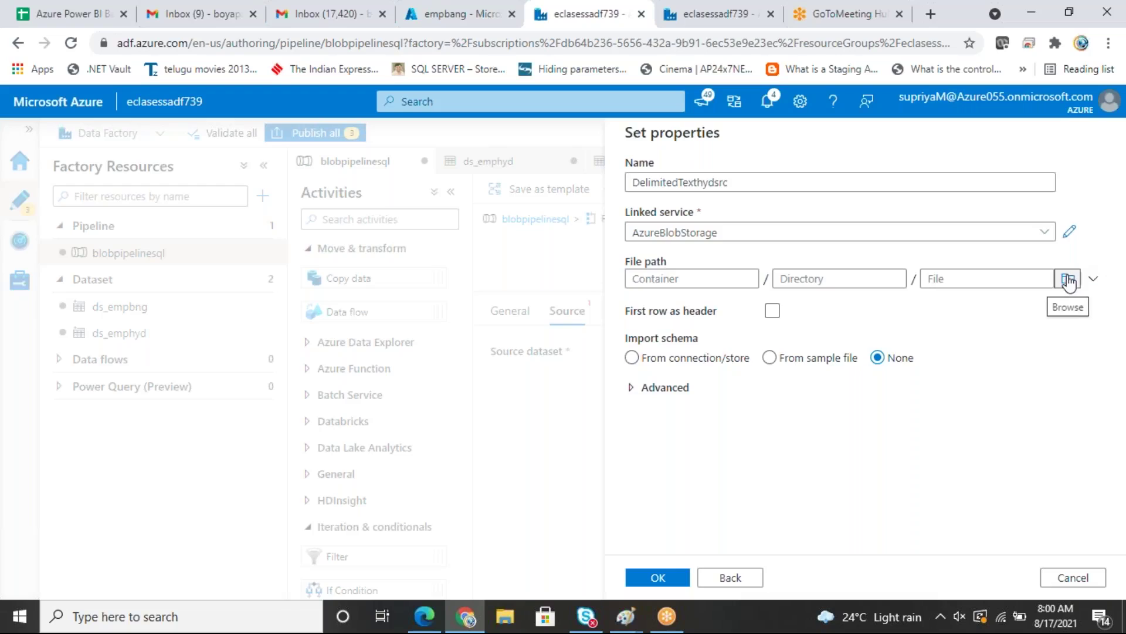
Step: Set the source dataset's file path to empbang.txt in the emphyd container and create the dataset
click(1069, 277)
click(698, 271)
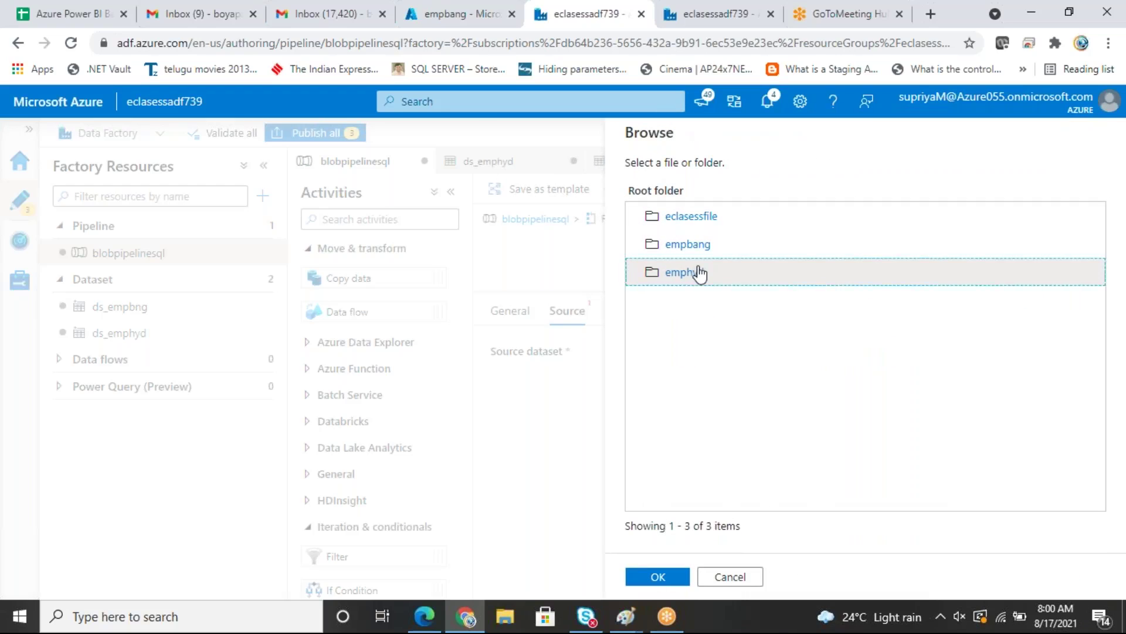
click(720, 221)
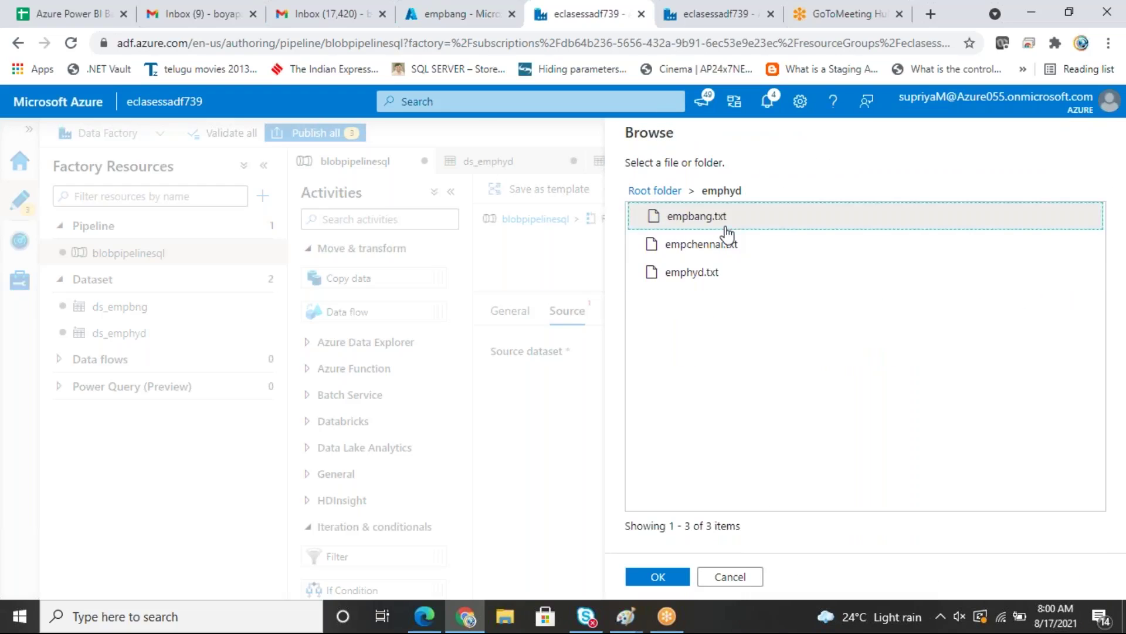
click(677, 583)
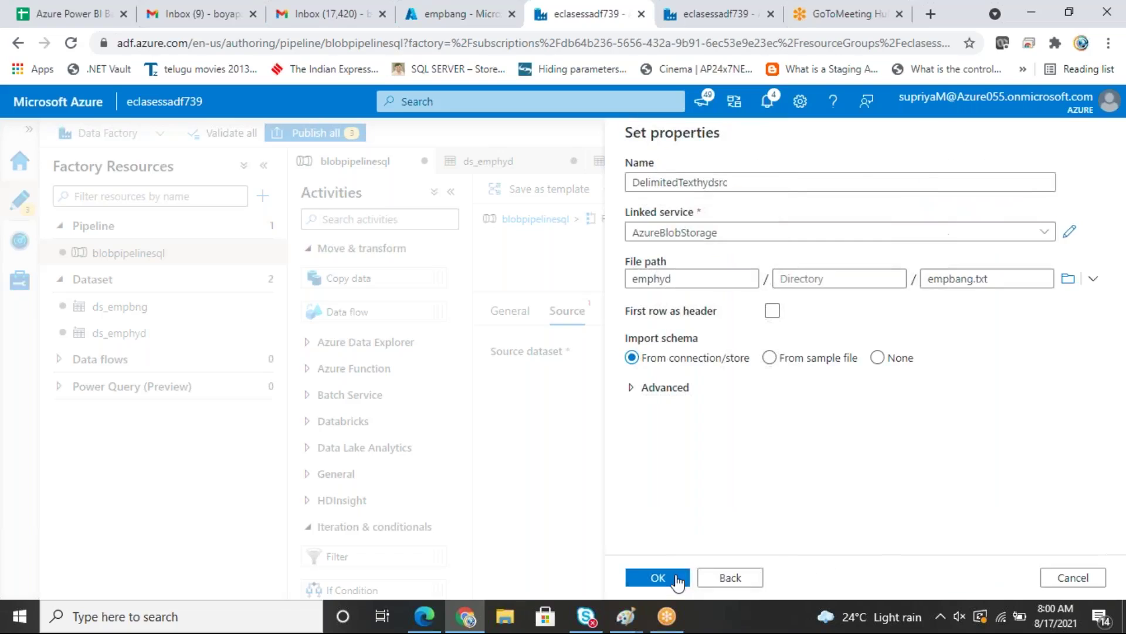
click(661, 580)
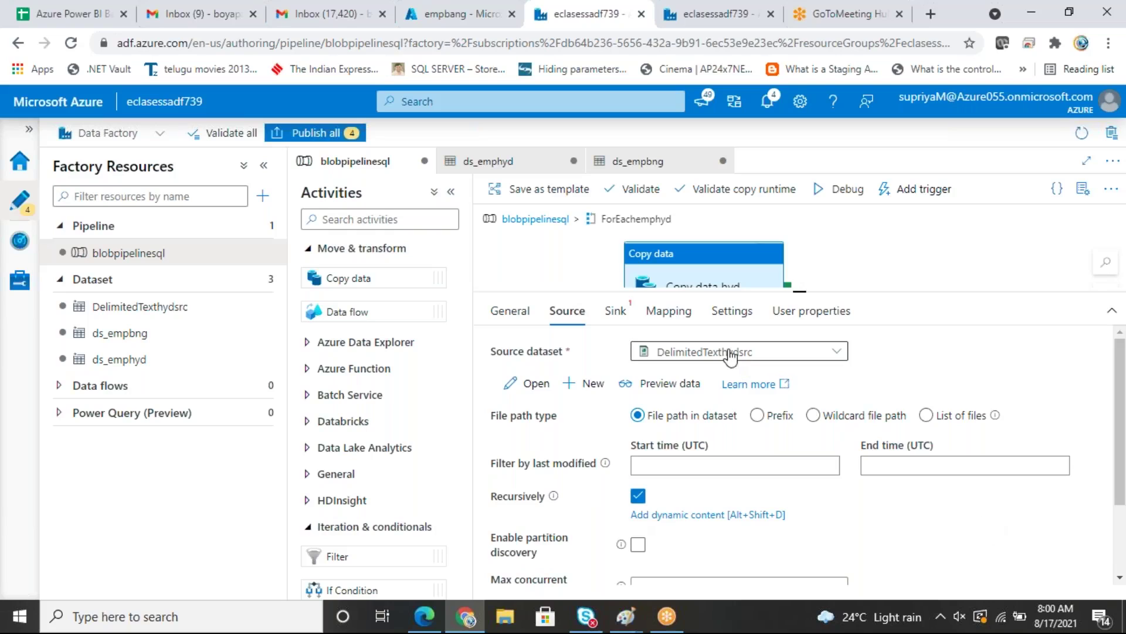
Step: Enable first row as header in the DelimitedTexthydsrc dataset and return to the blobpipelinesql pipeline
click(536, 384)
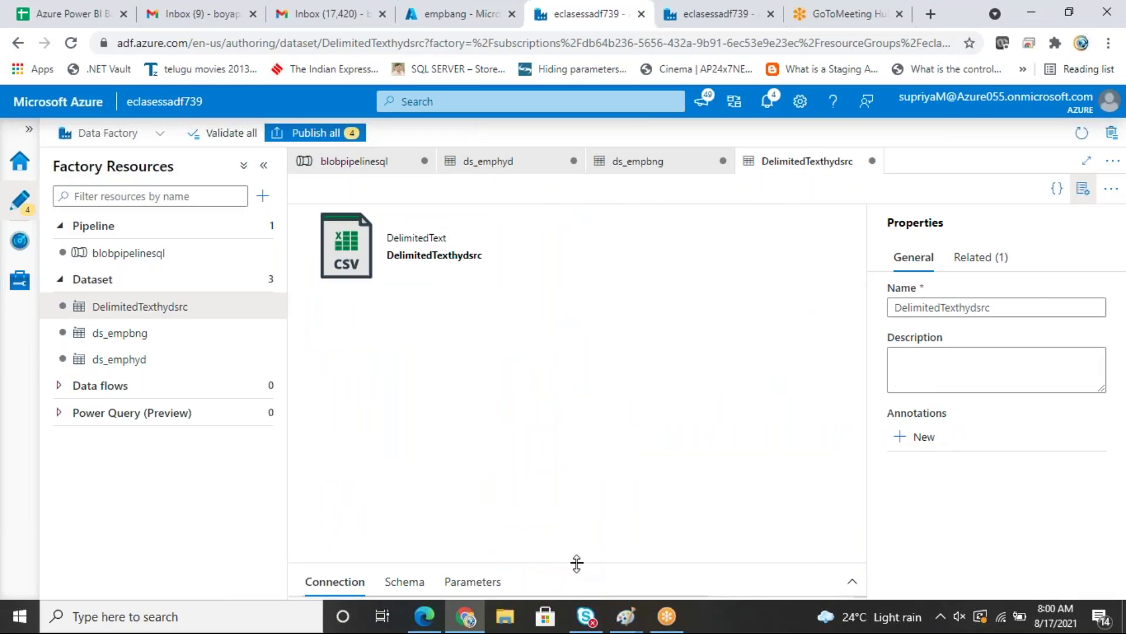
drag(579, 547, 684, 209)
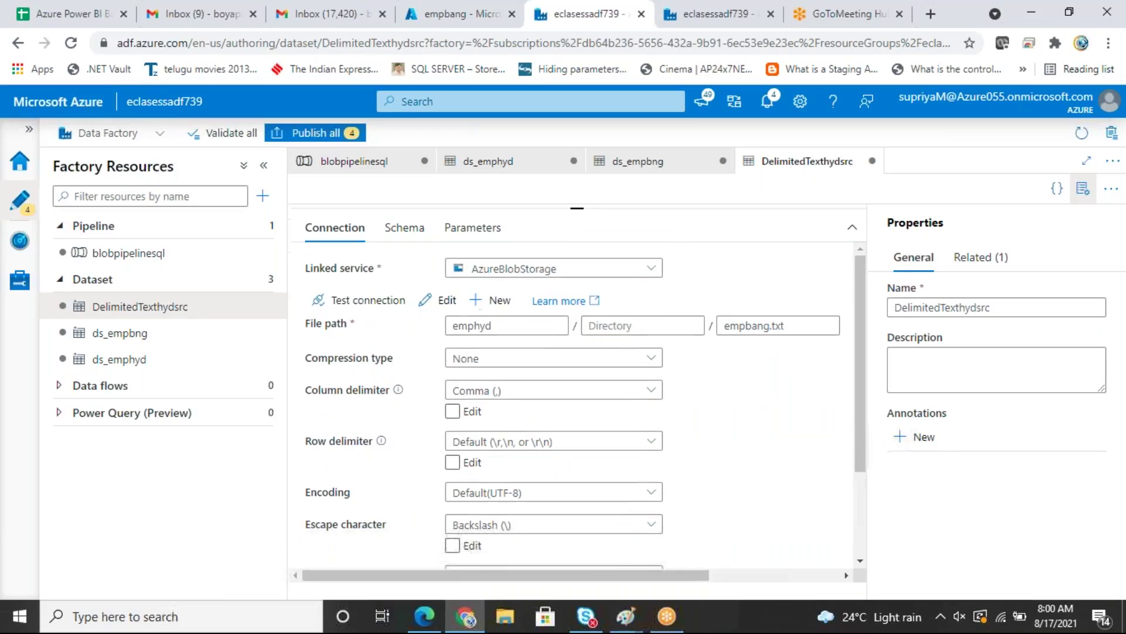
scroll(867, 320, down, 3)
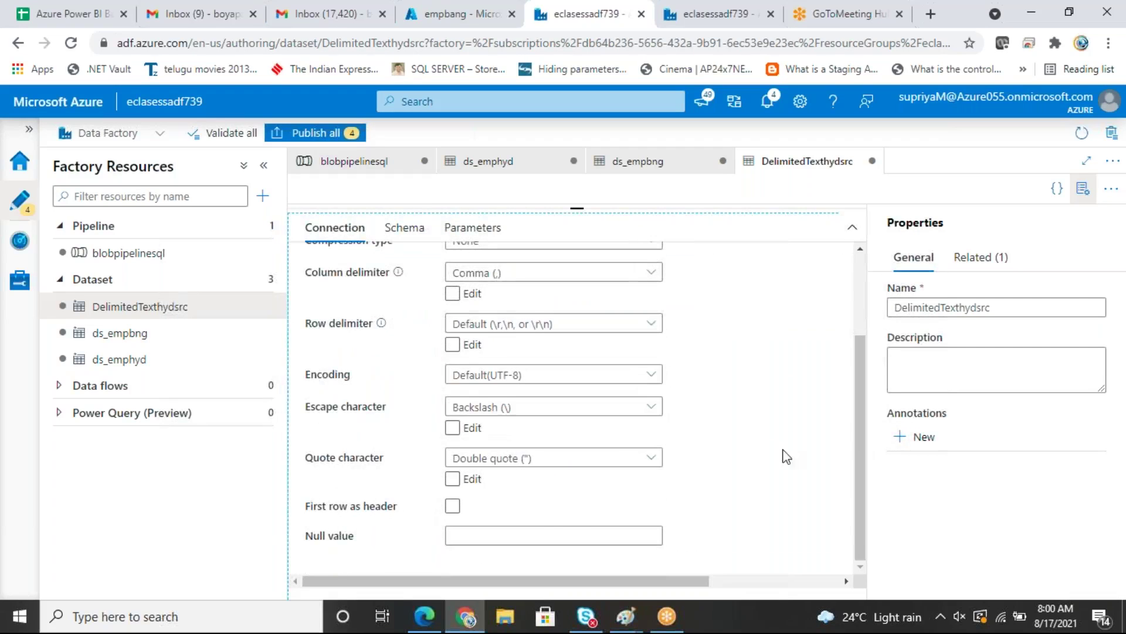
click(452, 505)
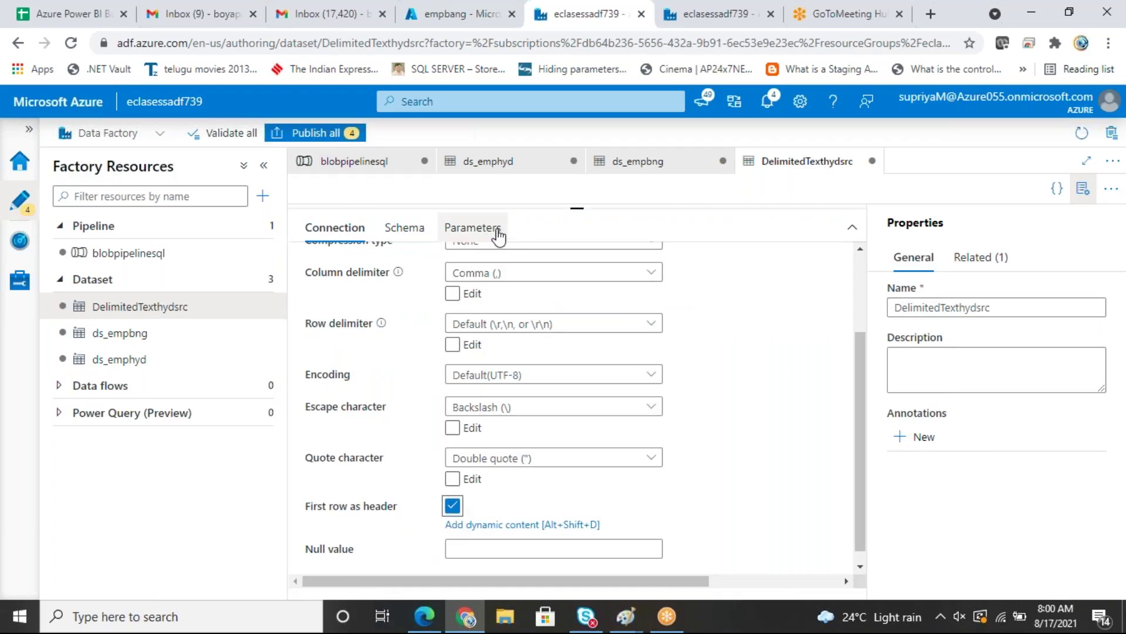
click(367, 161)
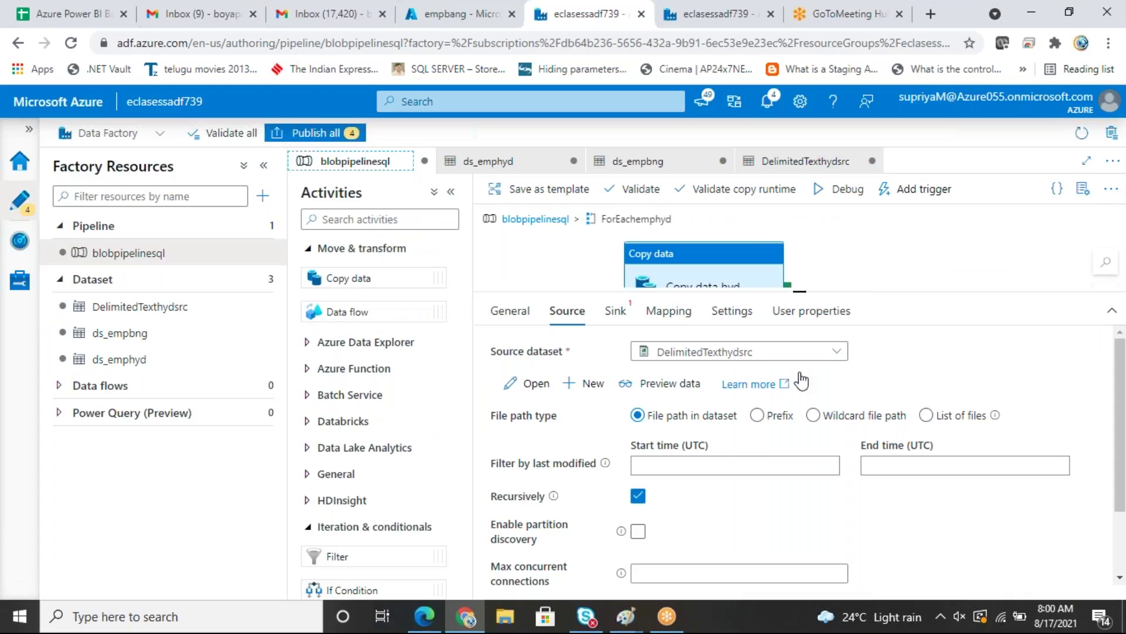
Step: Start a new sink dataset for Copy data hyd with Azure SQL Database as the data store
click(616, 313)
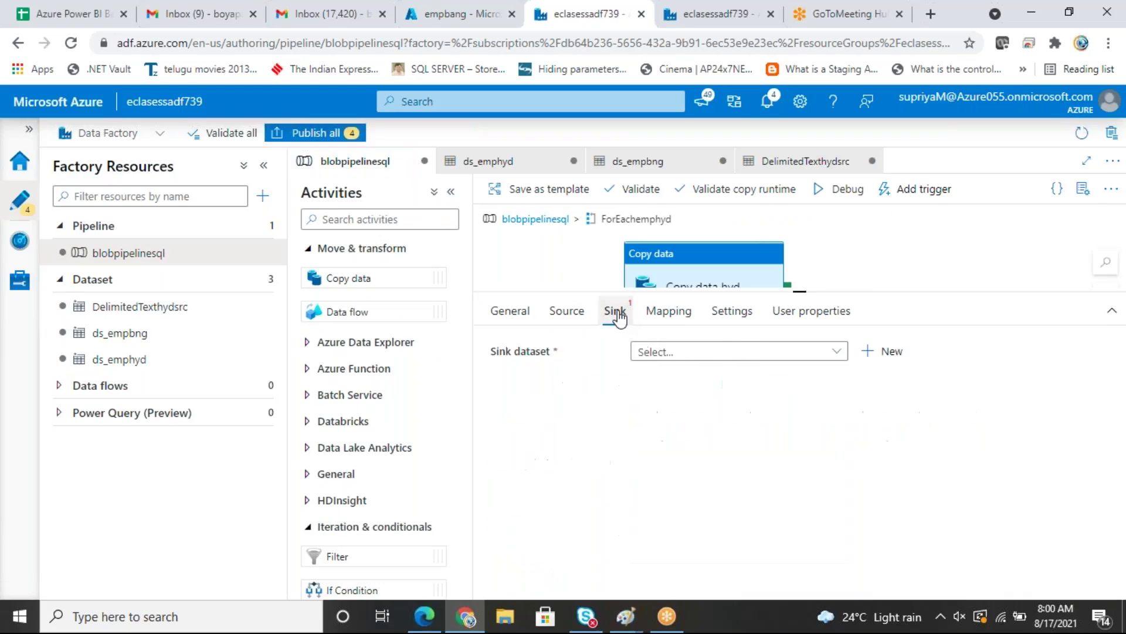
click(883, 351)
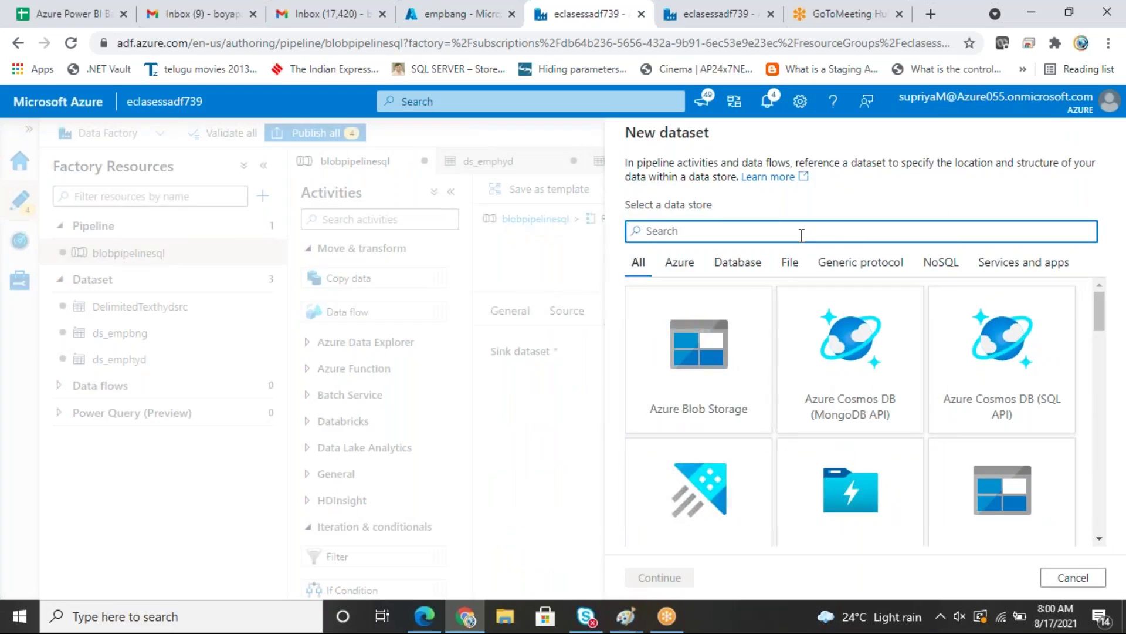
text(sql)
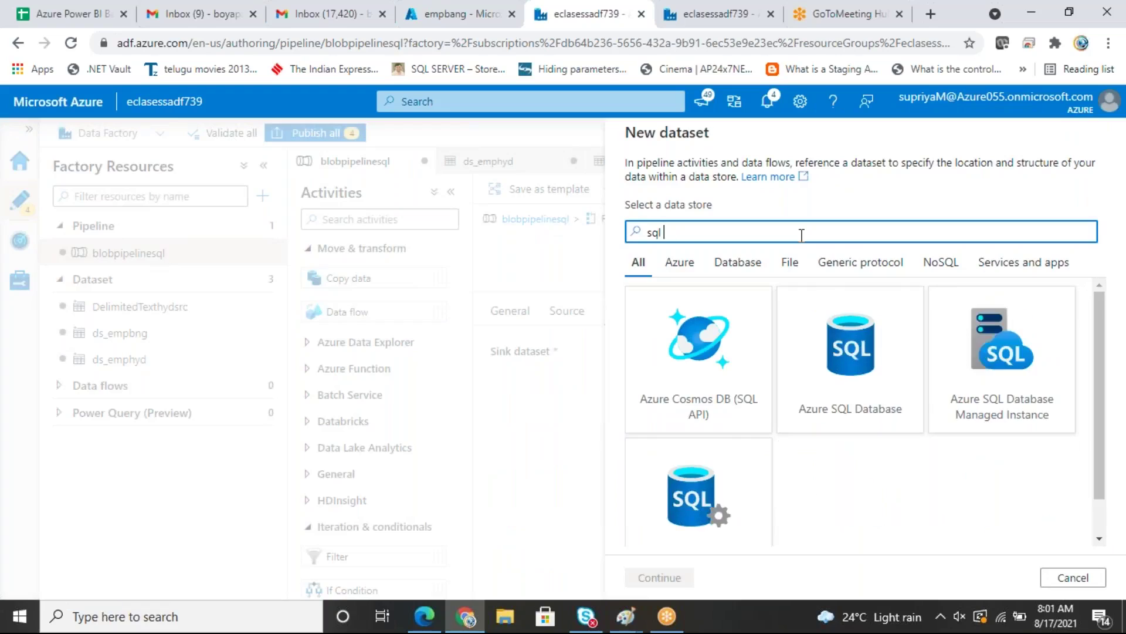
text( data)
click(726, 362)
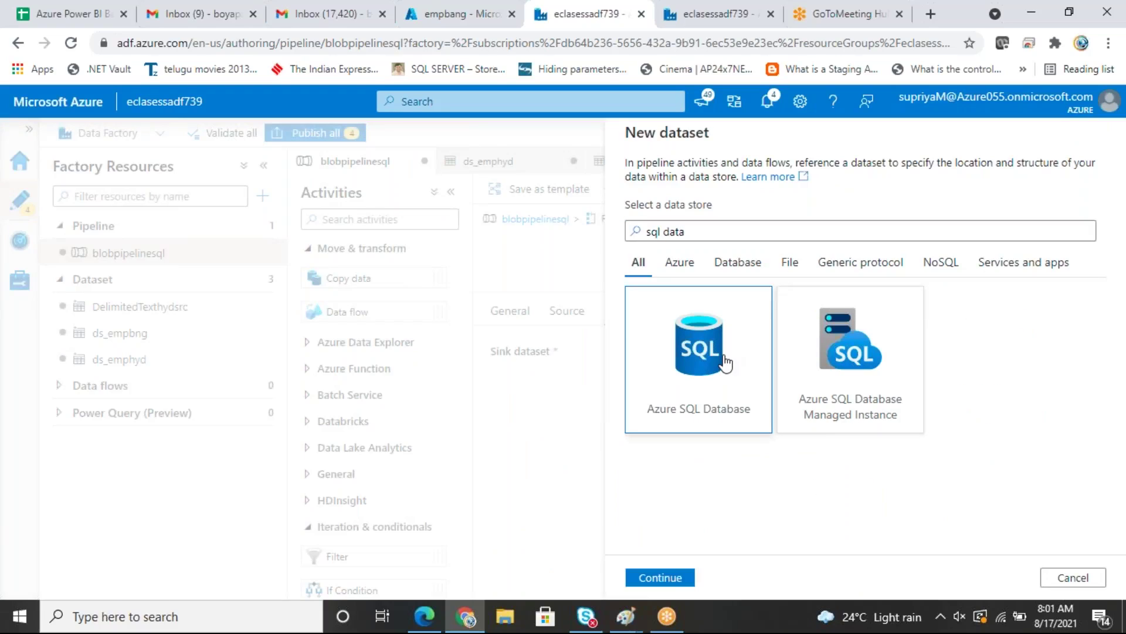
click(675, 577)
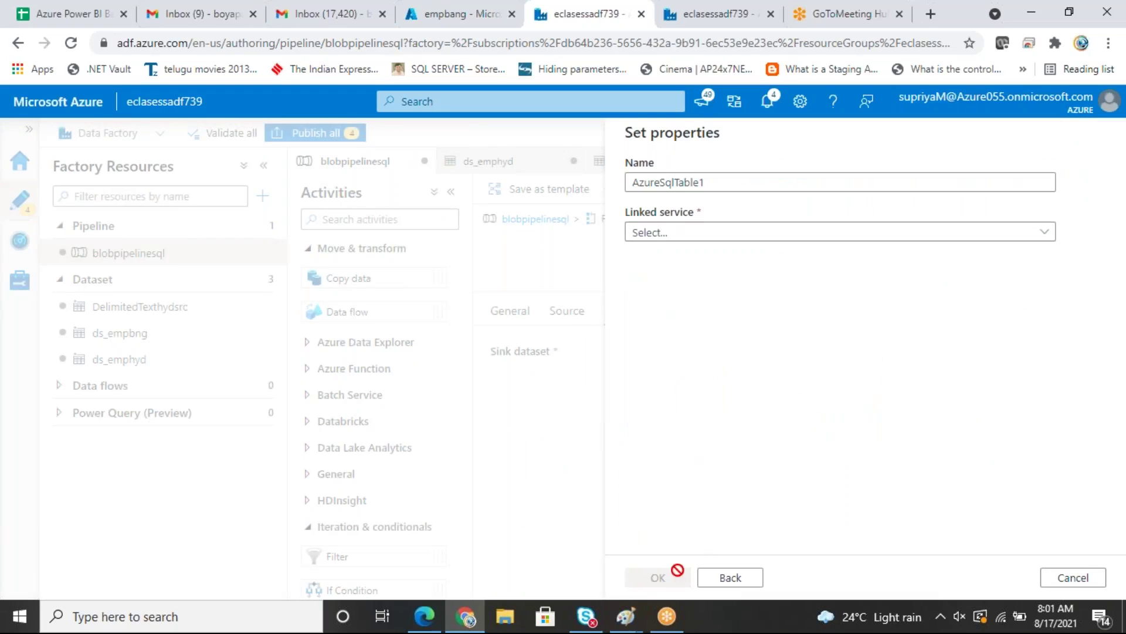
Step: Name the sink dataset AzureSqlTableds and assign it the AzureSqlDatabasetarget linked service
click(768, 183)
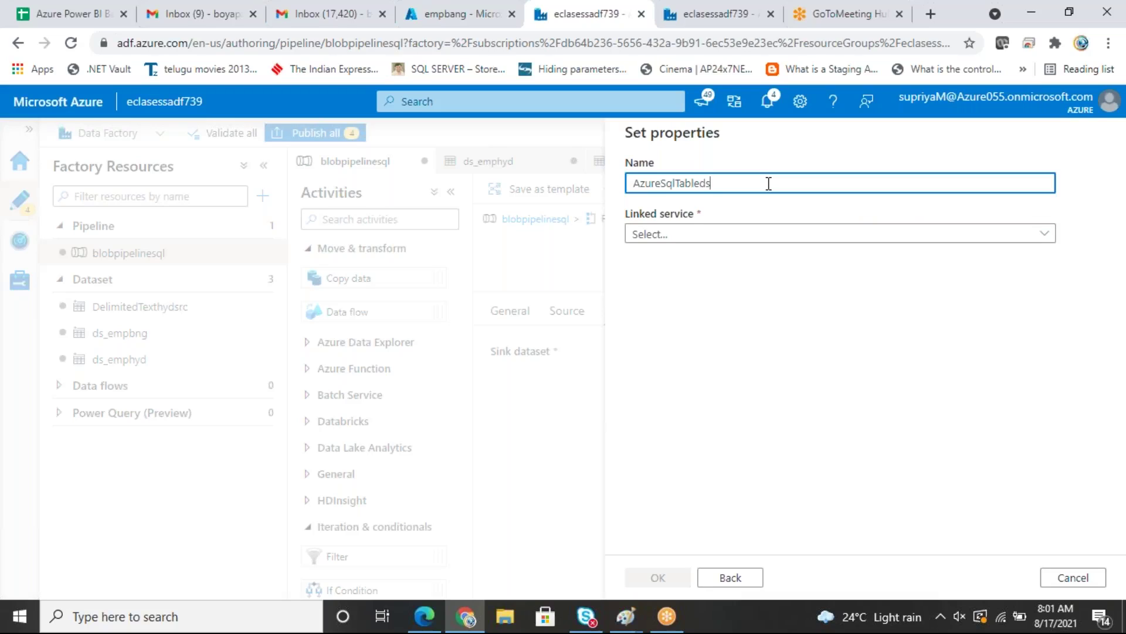
click(725, 234)
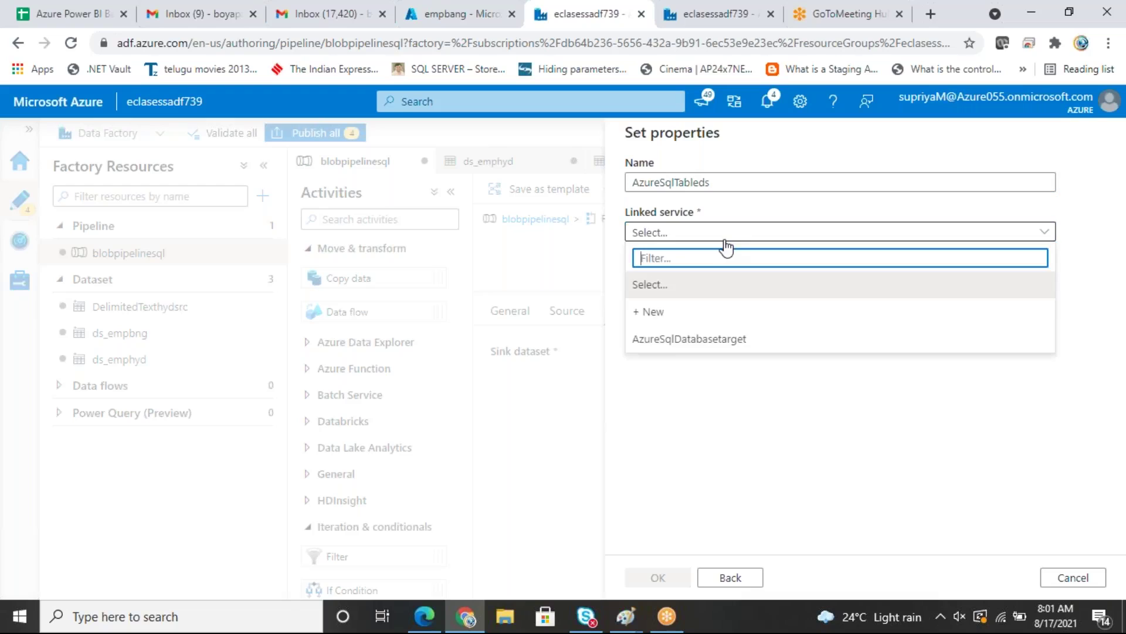
click(671, 340)
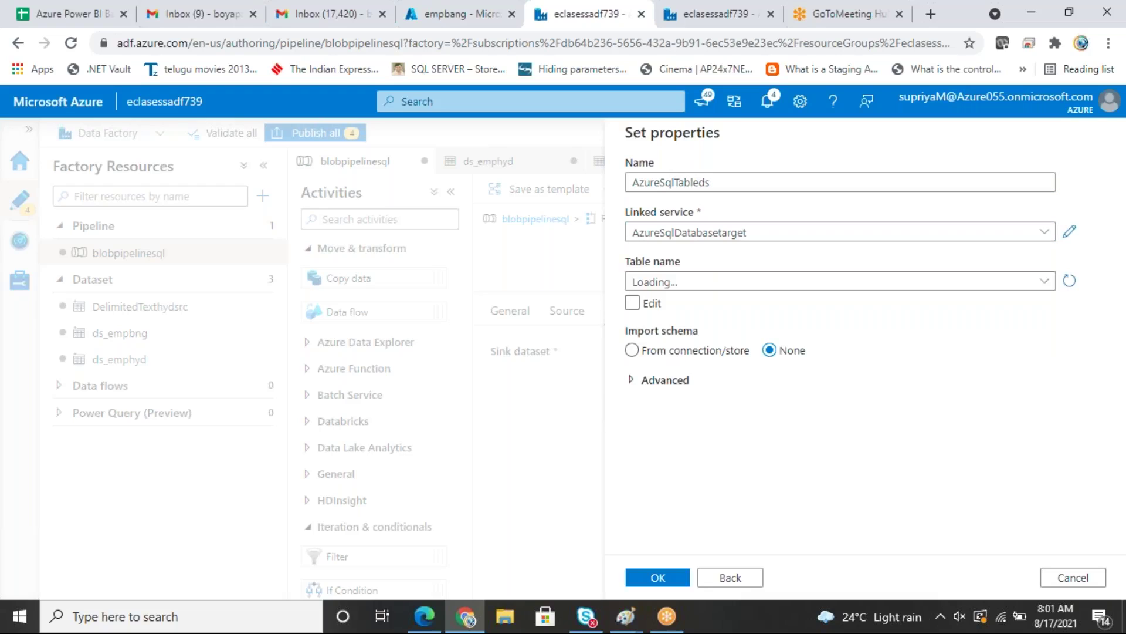
Step: Select the dbo.emp table for the AzureSqlTableds dataset and create the dataset
click(722, 285)
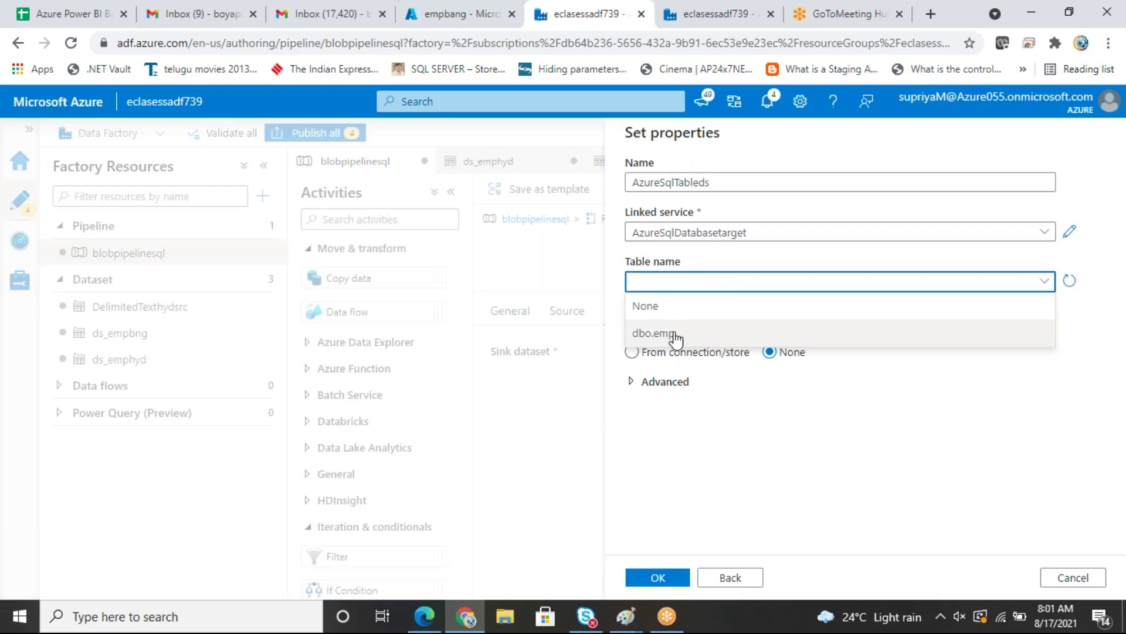
click(673, 333)
click(669, 578)
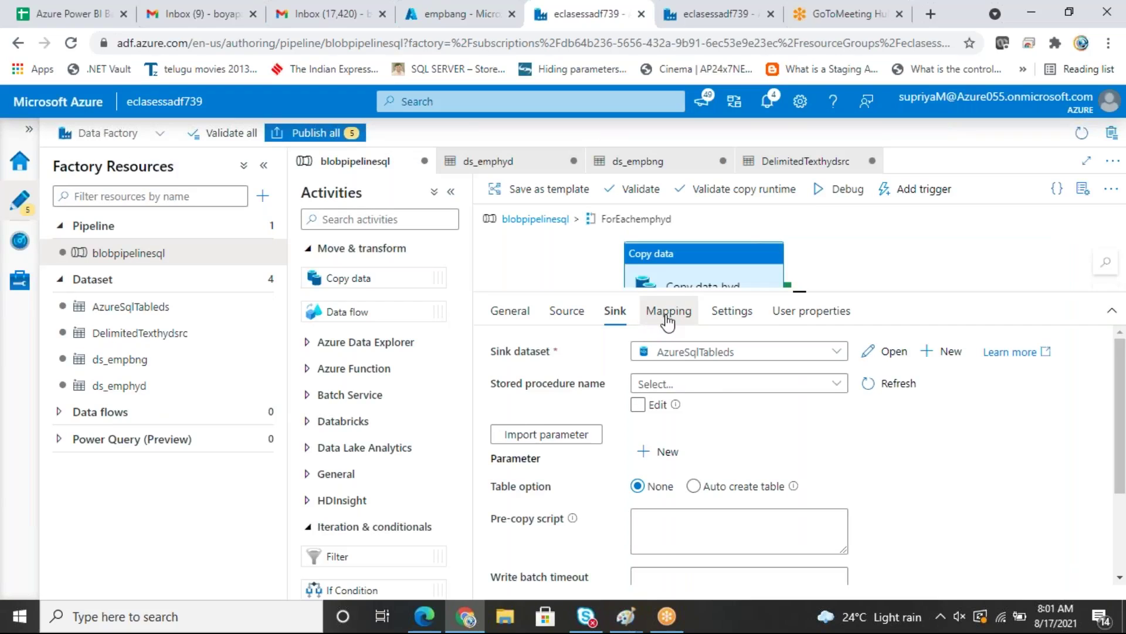
Step: Import the schemas into Copy data hyd's mapping and delete the row mapped to the inserteddate destination column
click(668, 311)
click(516, 385)
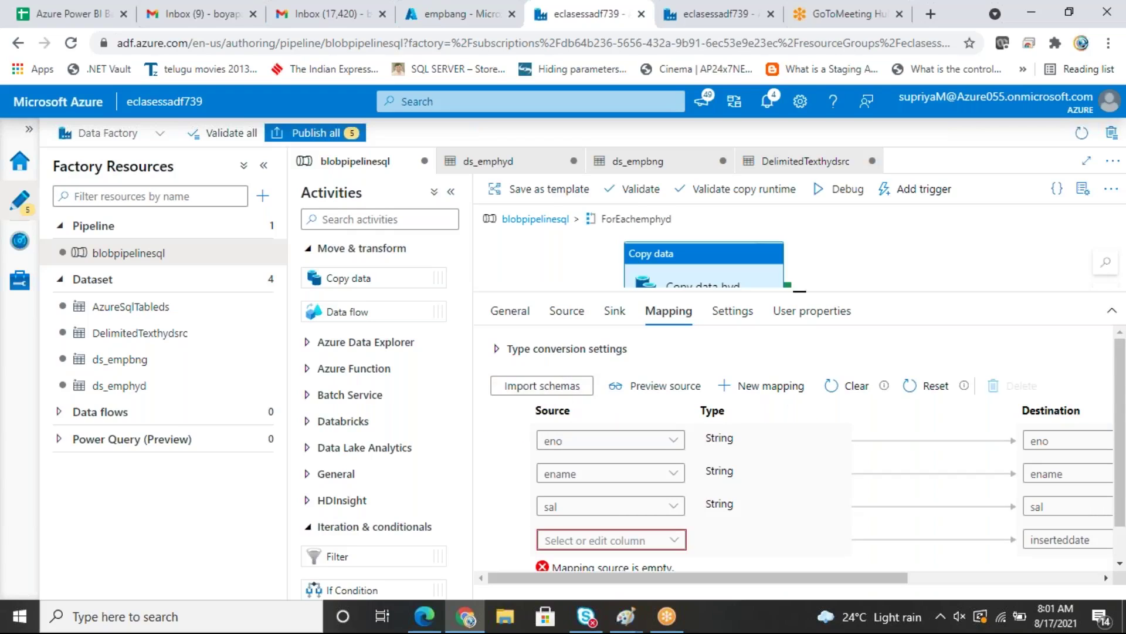
click(518, 540)
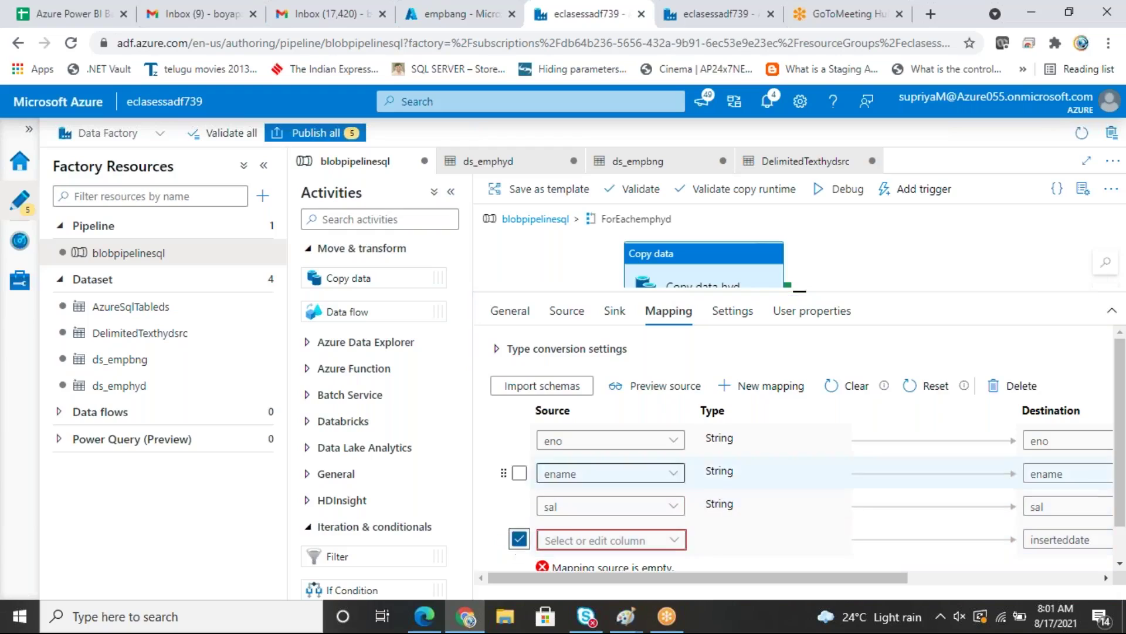
click(1006, 385)
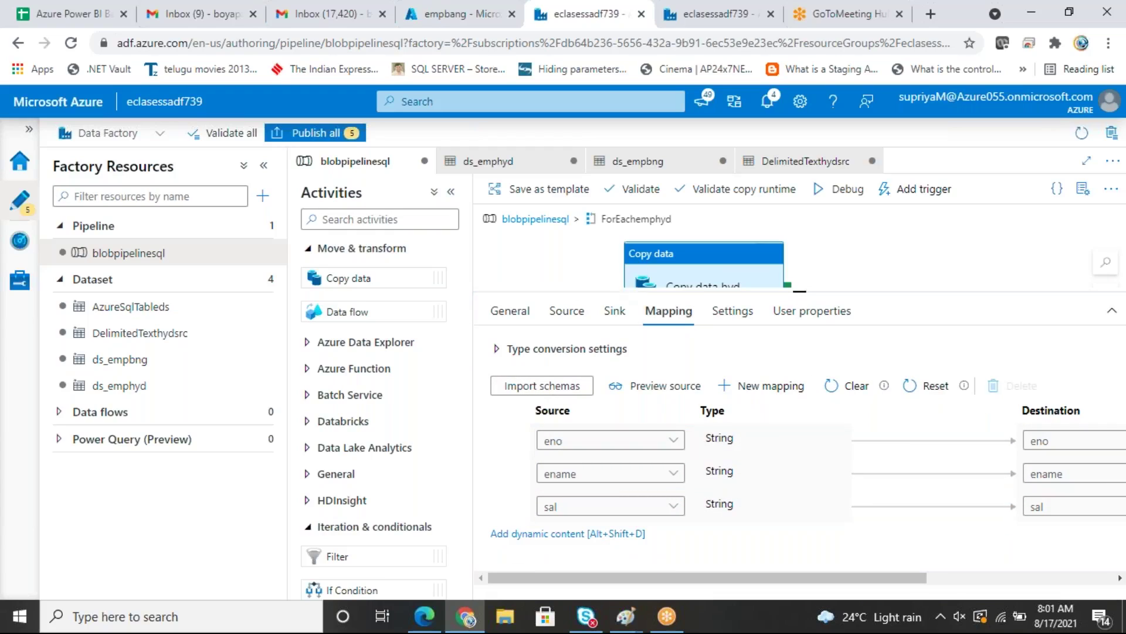
Step: Return to the blobpipelinesql pipeline and add a Copy data activity inside the ForEachempbng loop
click(551, 227)
click(824, 294)
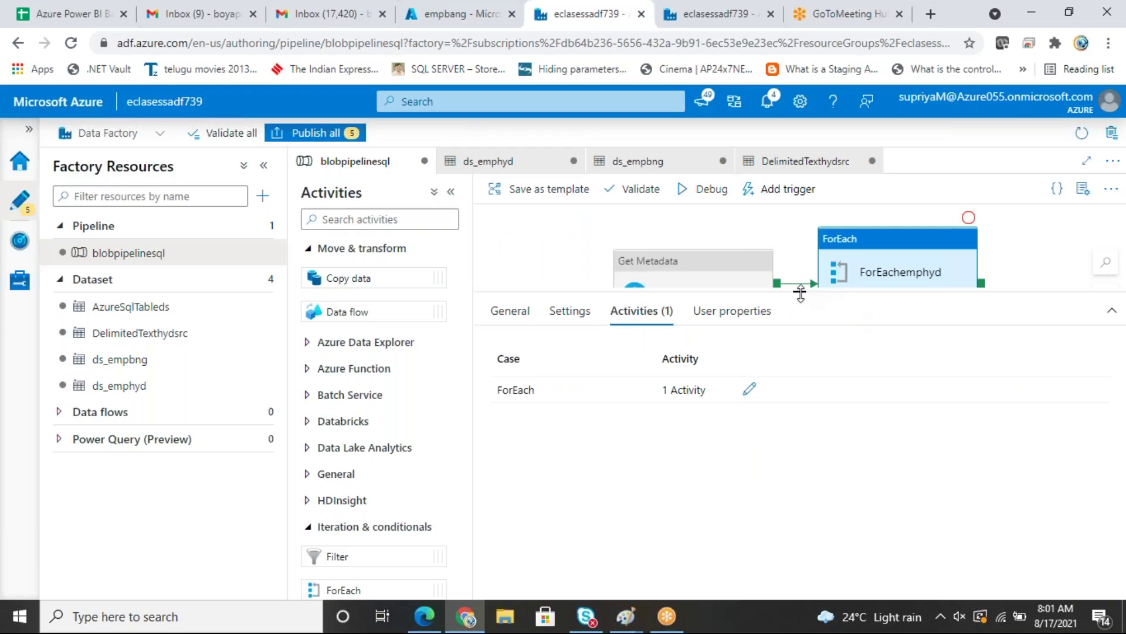
drag(801, 293, 800, 490)
click(898, 427)
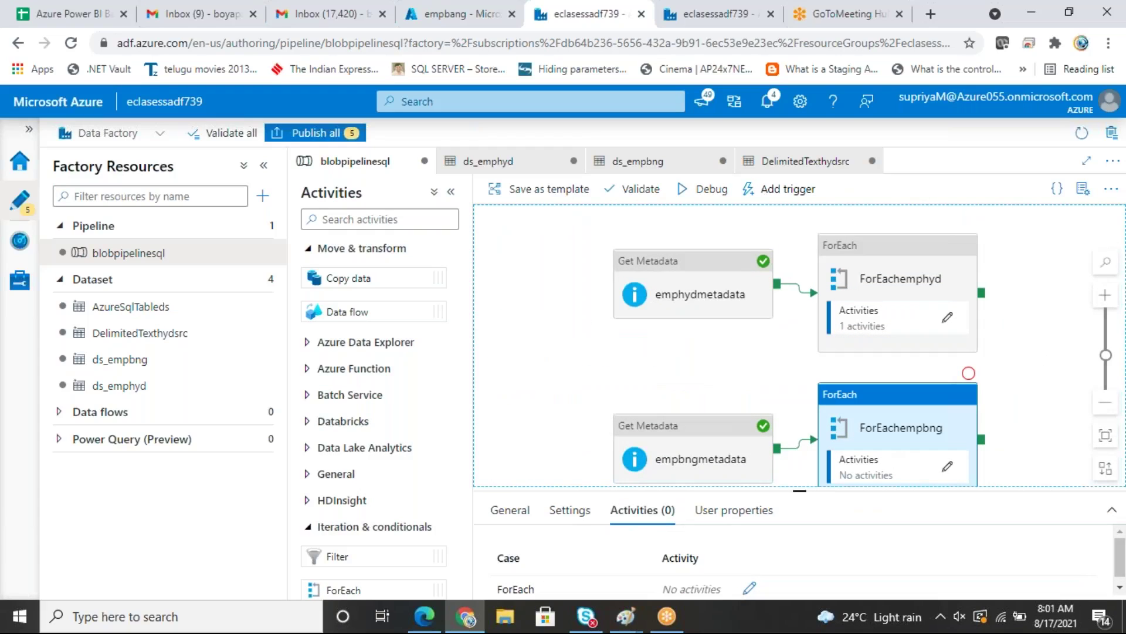
drag(800, 488, 800, 250)
click(750, 348)
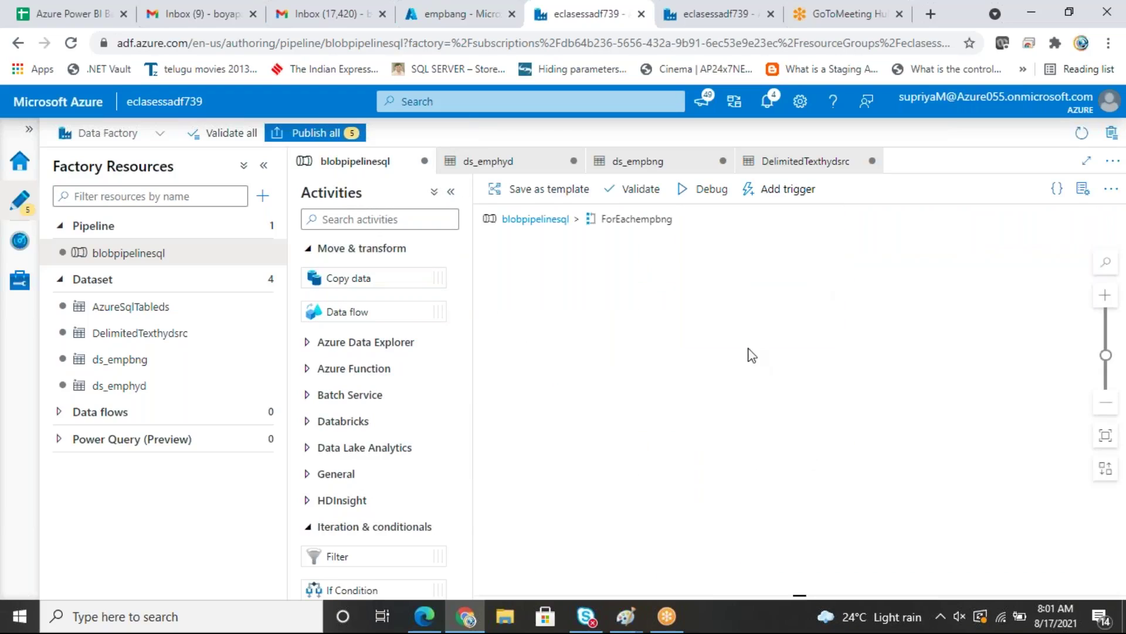
drag(353, 276, 704, 297)
Step: Start a new source dataset for the loop's Copy data activity, using Azure Blob Storage and the DelimitedText format
click(580, 275)
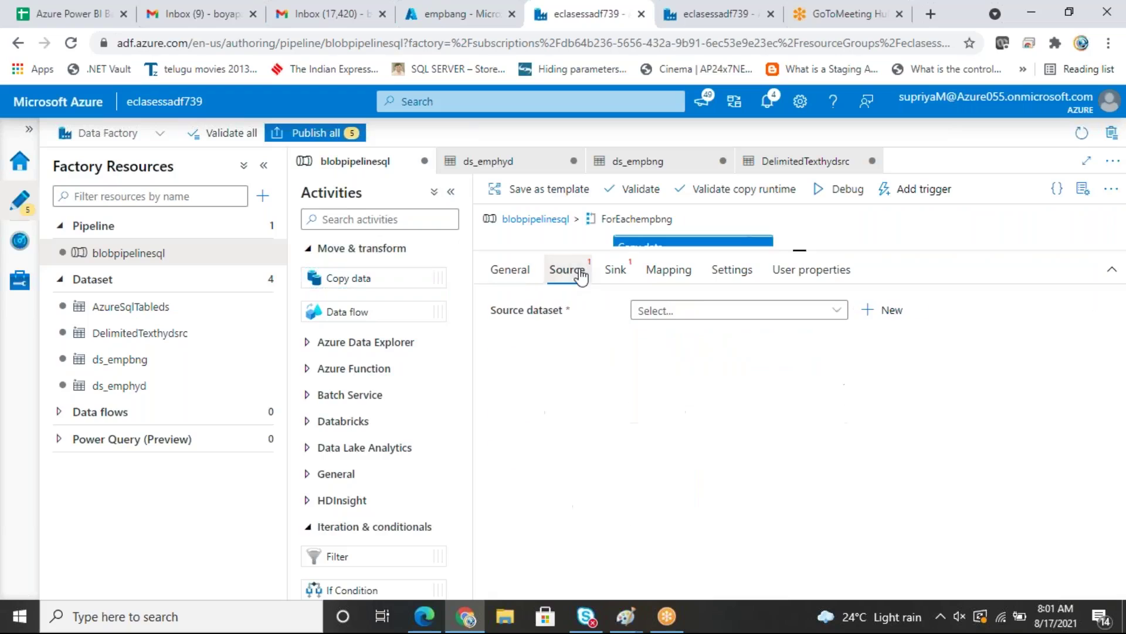
click(891, 316)
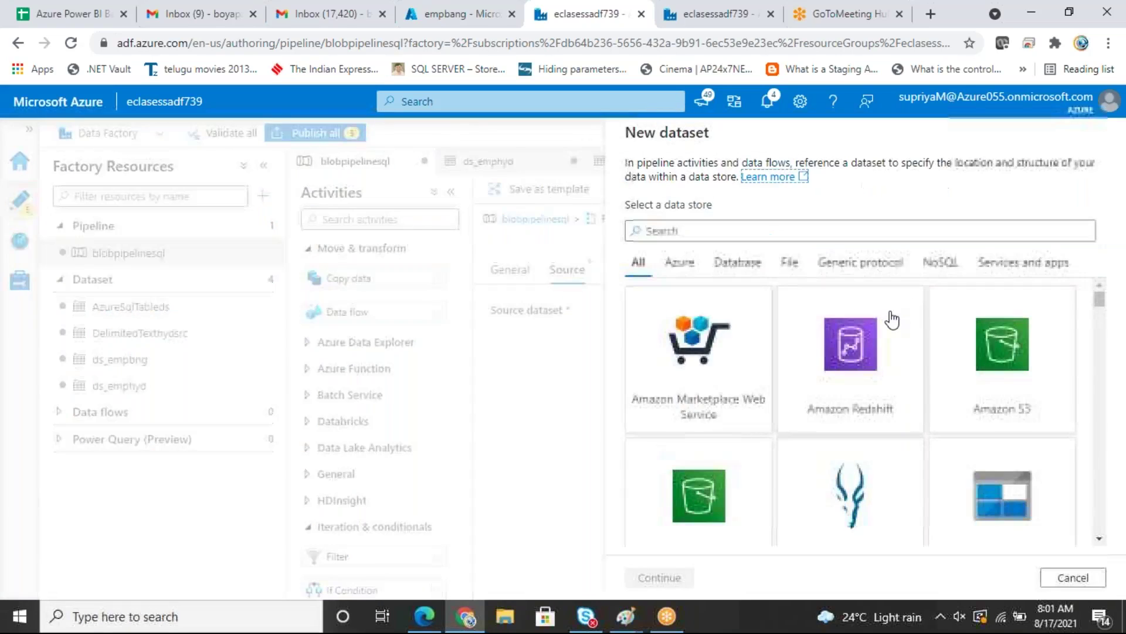
text(bl)
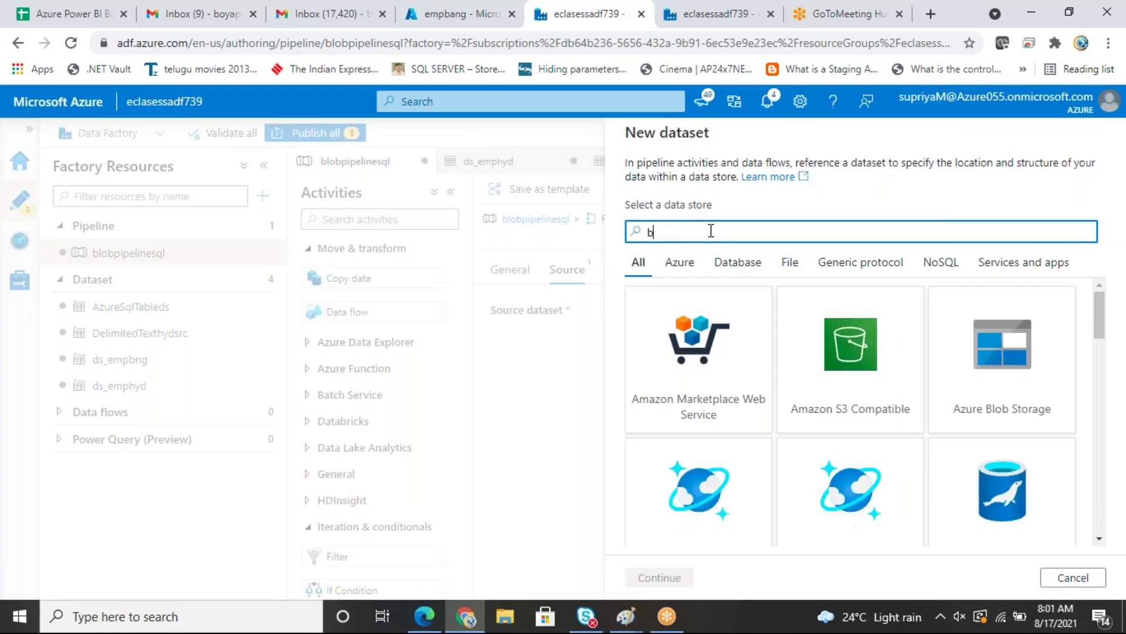
click(863, 366)
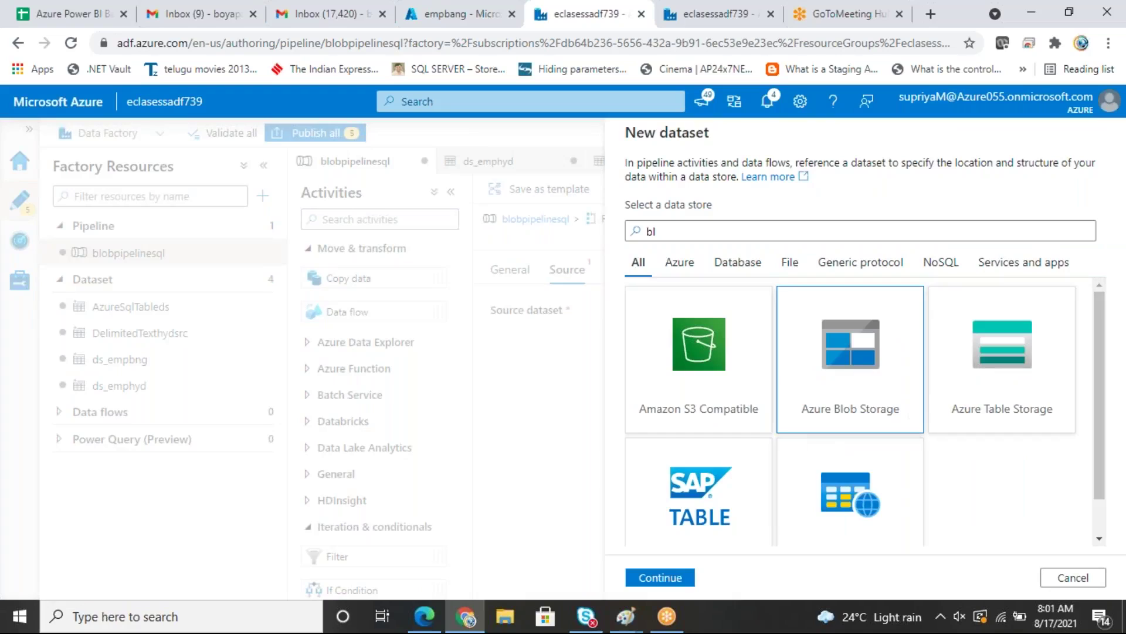
click(674, 577)
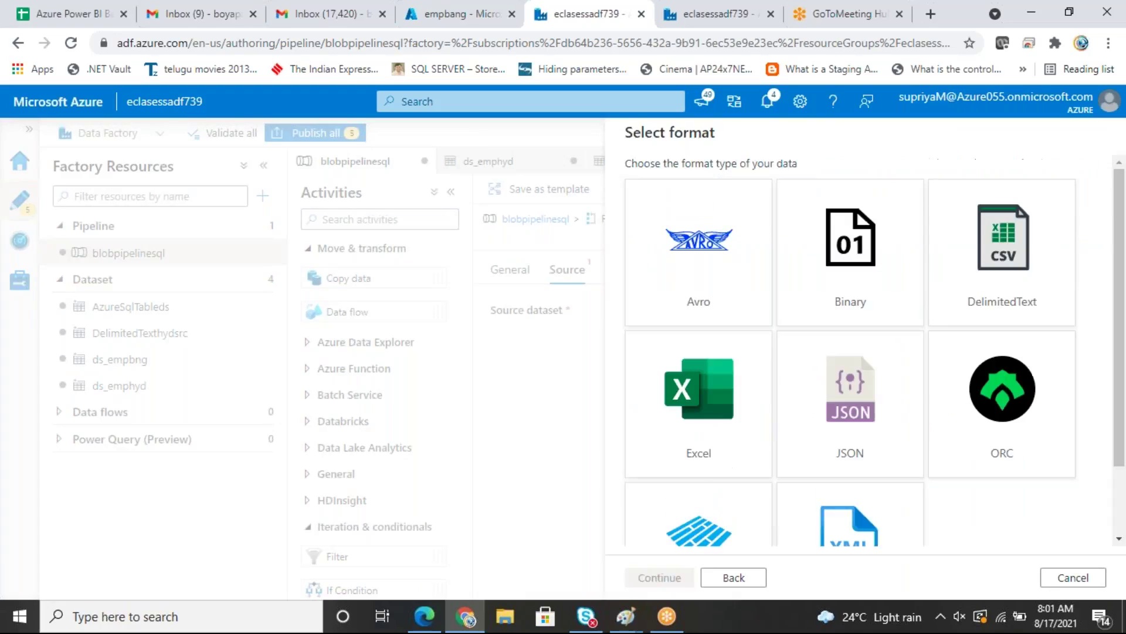
click(987, 267)
click(659, 575)
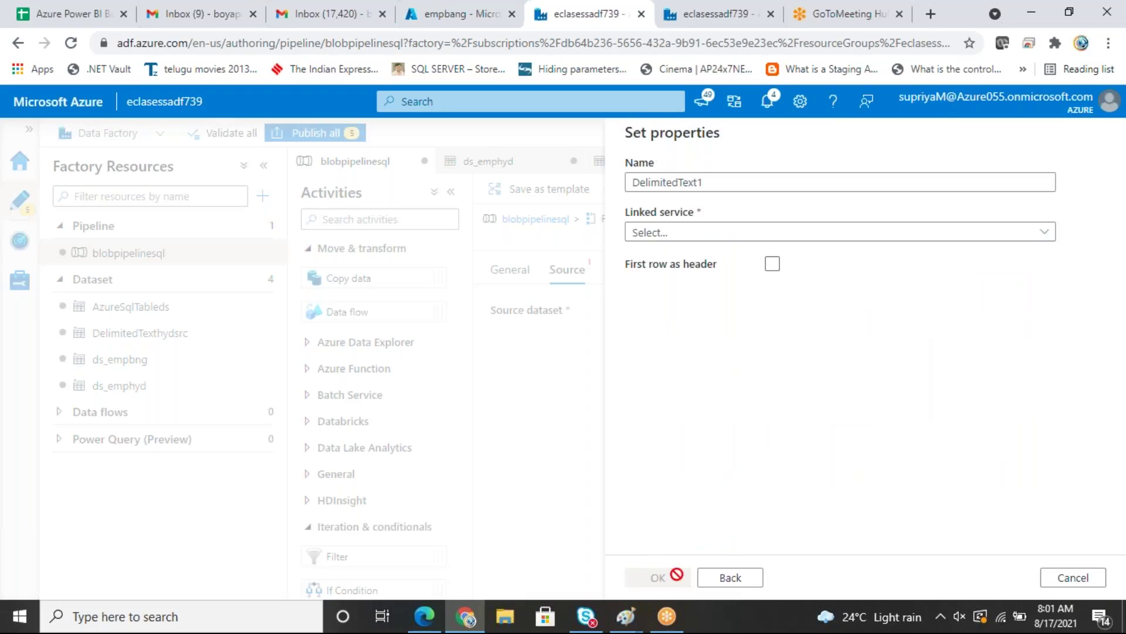
Step: Name the source dataset DelimitedTextbng and assign it the AzureBlobStorage linked service
click(780, 180)
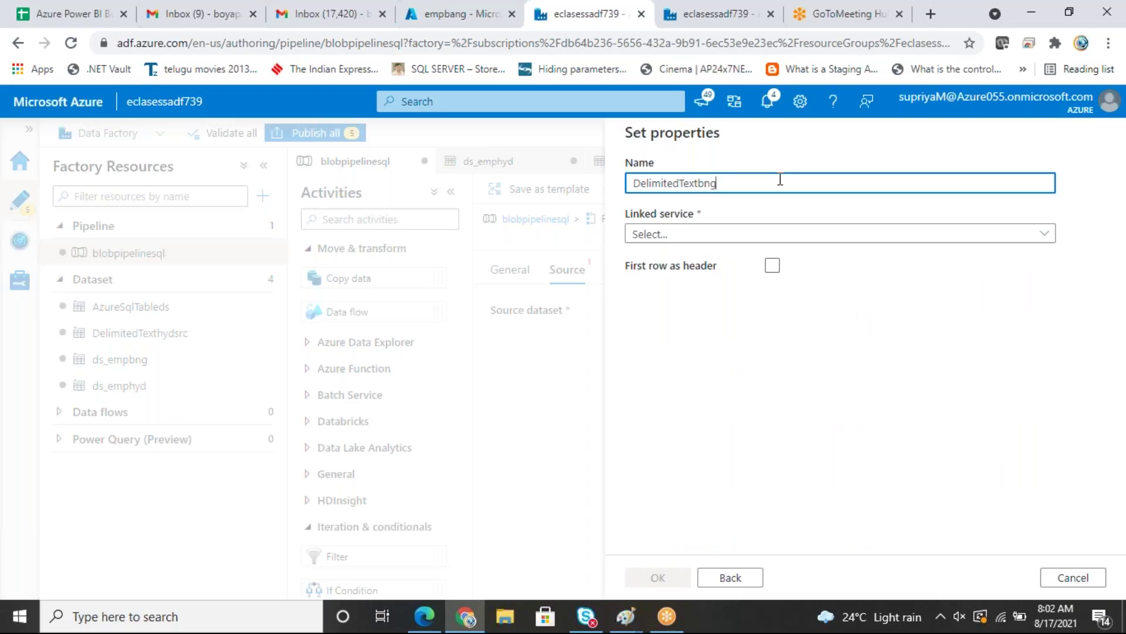
click(697, 237)
click(704, 345)
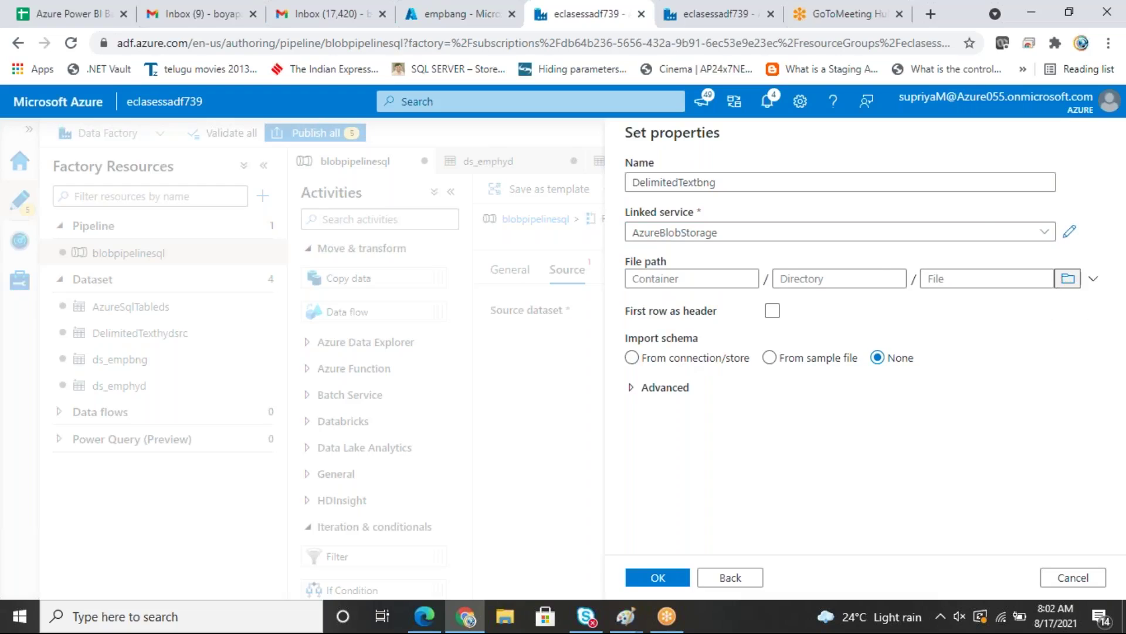
Step: Set the DelimitedTextbng file path to empbang.txt in the empbang container and create the dataset
click(1068, 279)
click(722, 244)
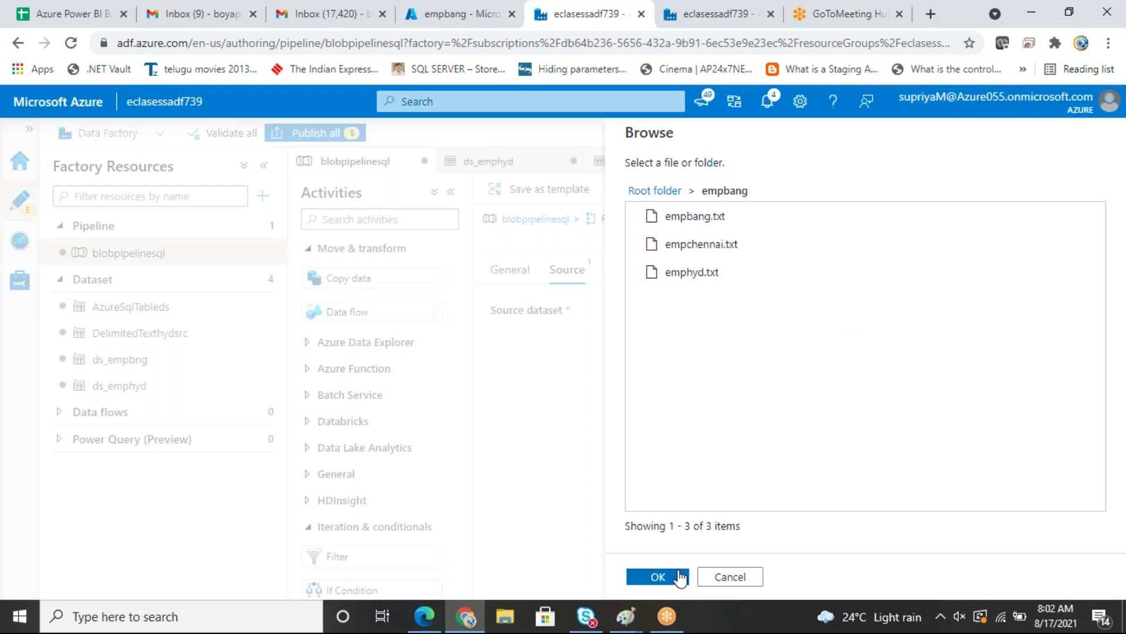
click(675, 578)
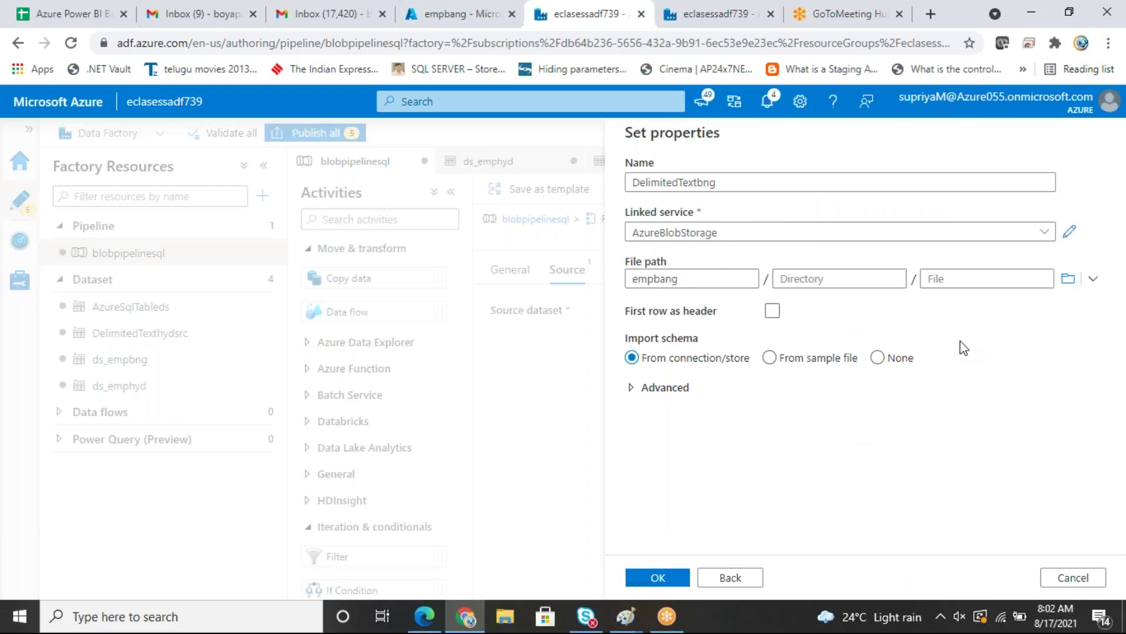
click(1065, 282)
click(696, 218)
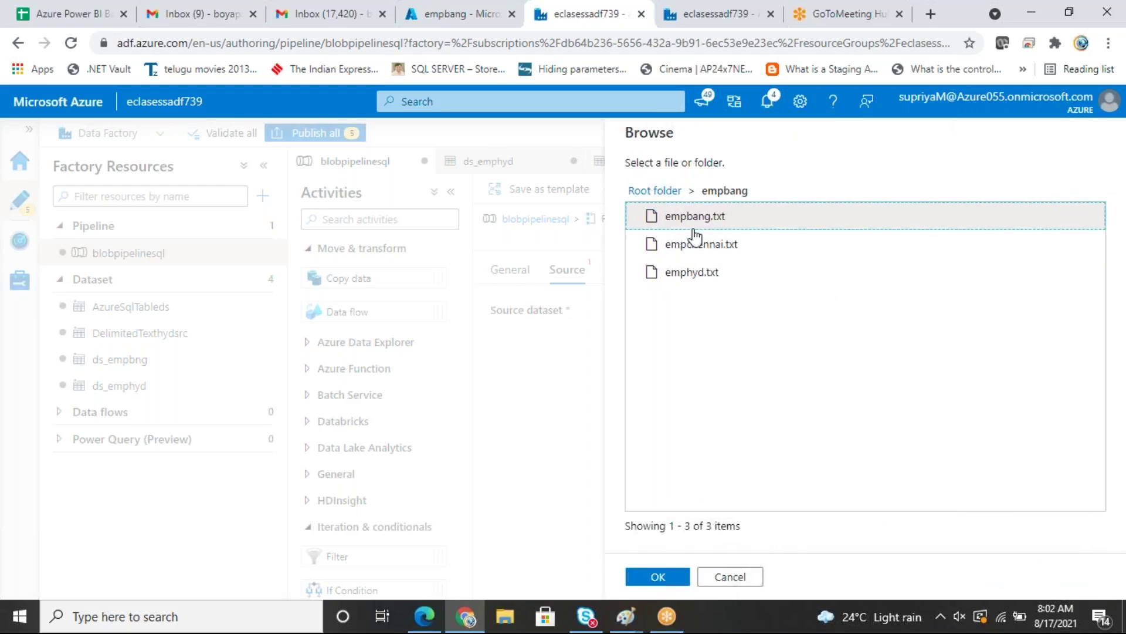
click(658, 578)
click(660, 580)
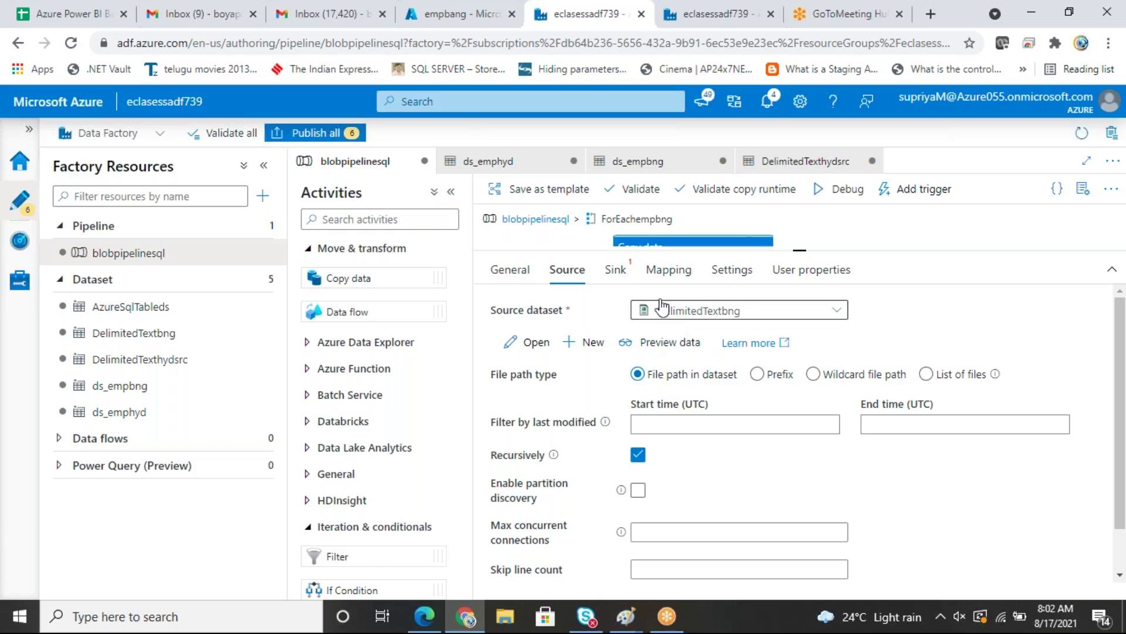
Step: Set the existing AzureSqlTableds dataset as the sink of the Copy data activity in ForEachempbng
click(615, 270)
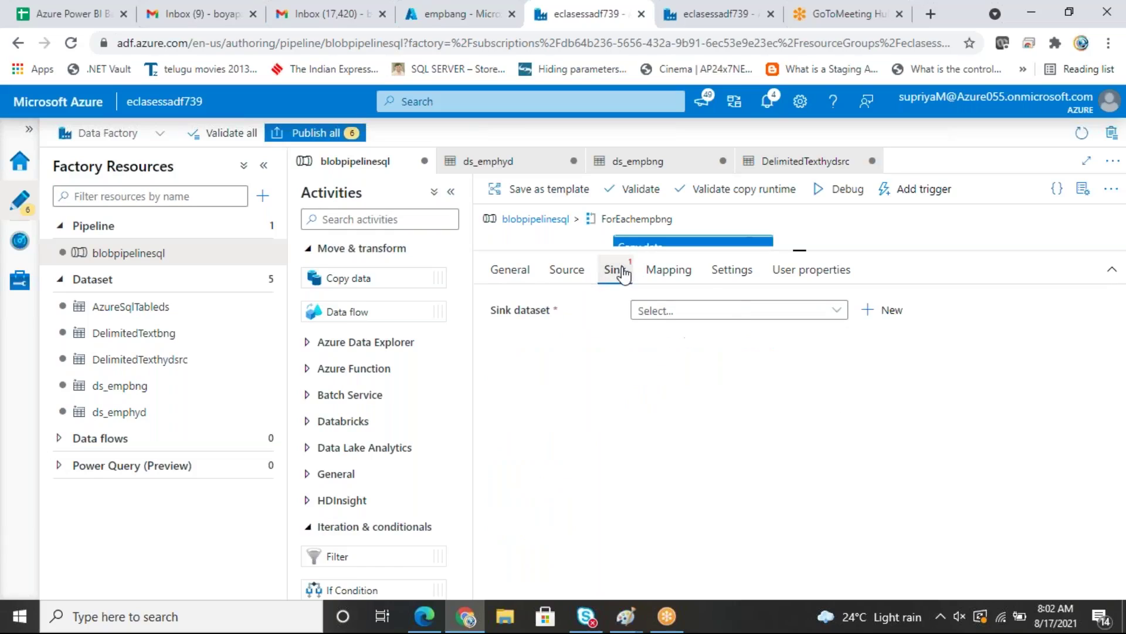
click(837, 312)
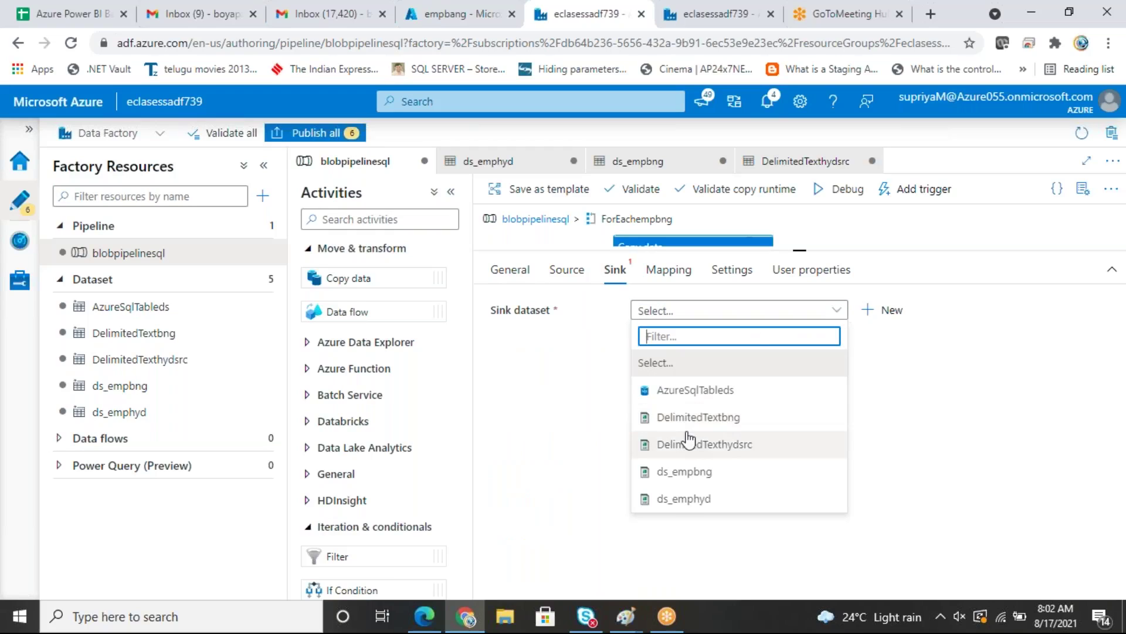
click(704, 392)
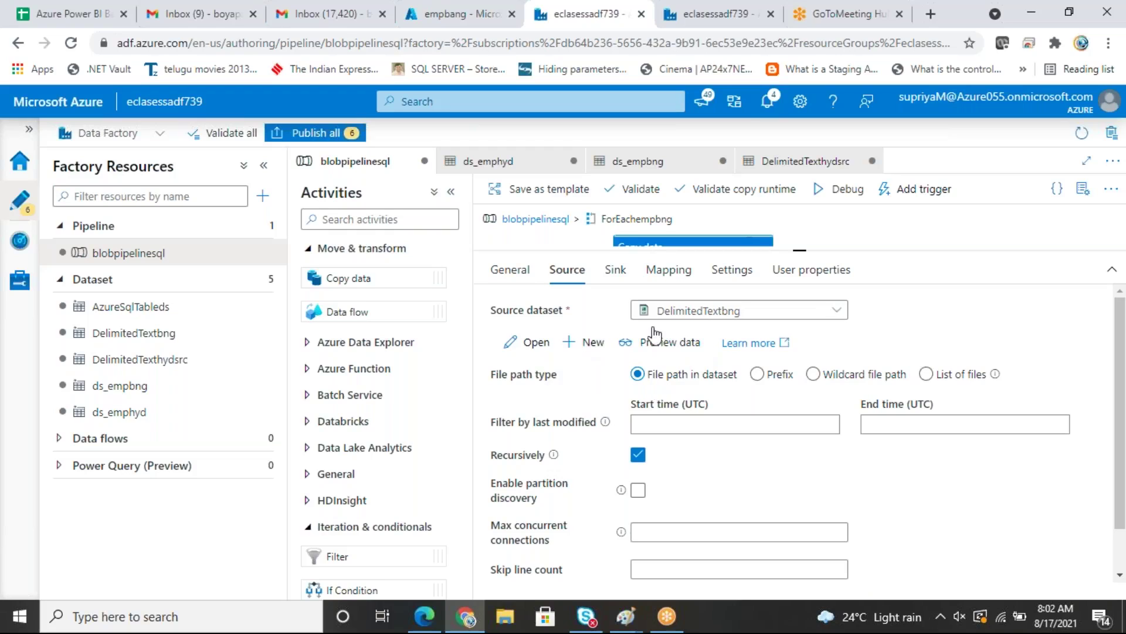
Step: Enable first row as header in the DelimitedTextbng dataset and return to the blobpipelinesql pipeline
click(536, 349)
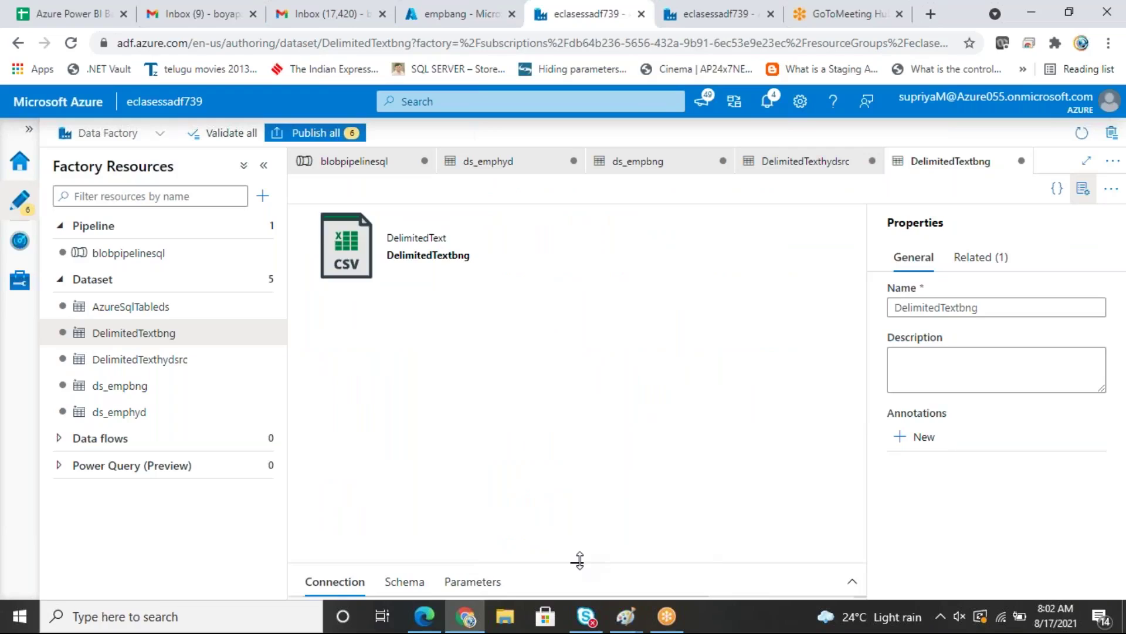
drag(579, 560, 745, 184)
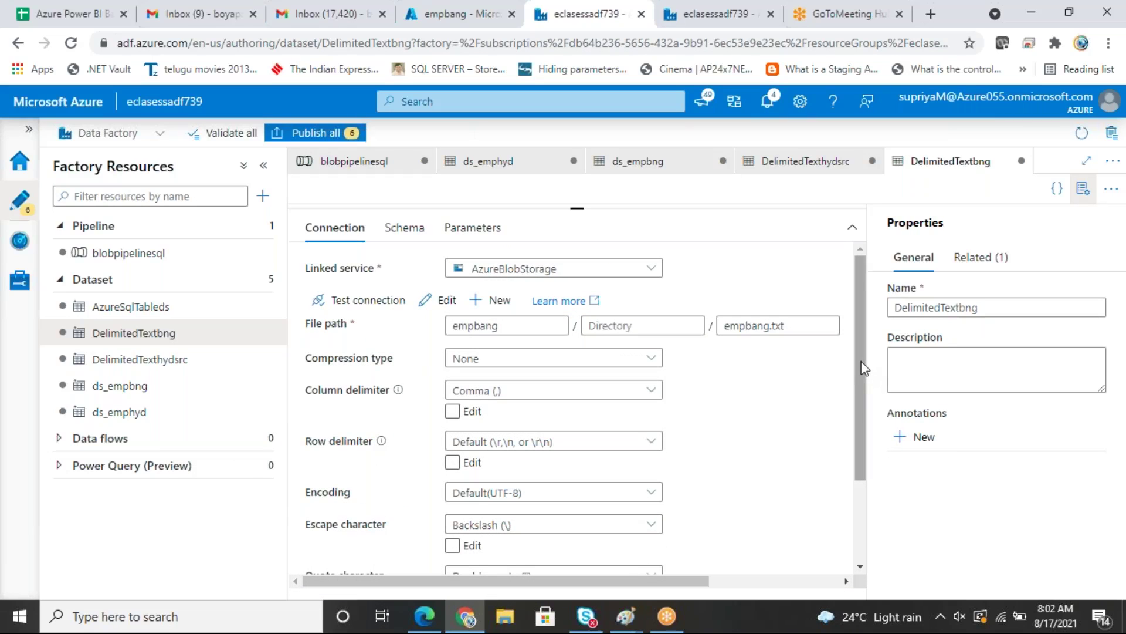
scroll(865, 368, down, 2)
click(453, 506)
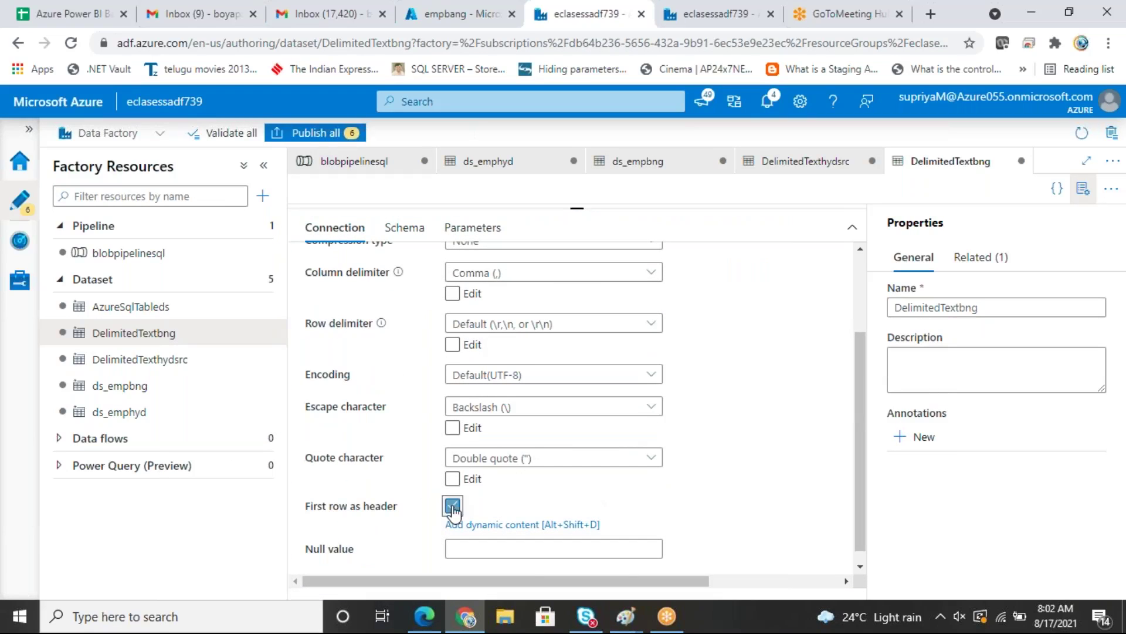
scroll(867, 366, up, 2)
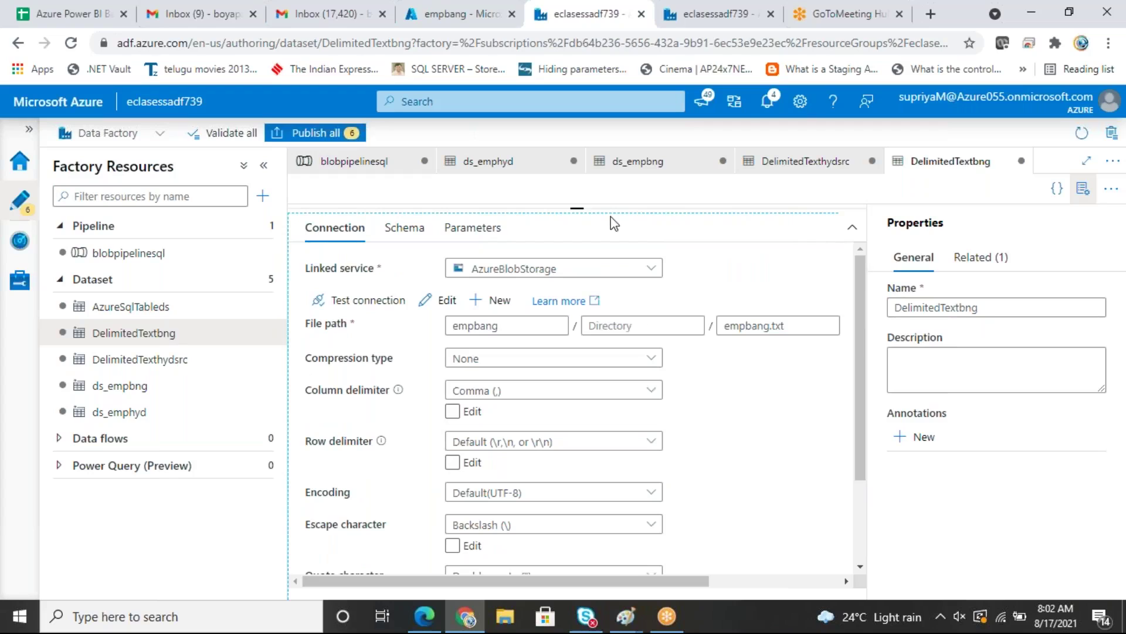
click(578, 208)
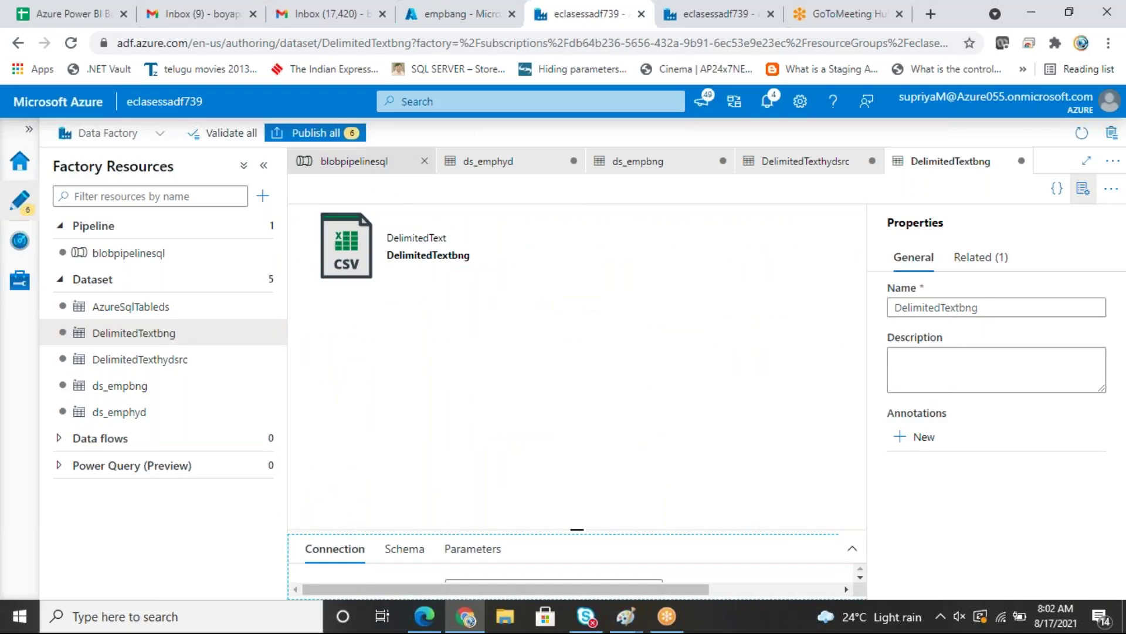
click(371, 167)
Step: Import the schemas for the ForEachempbng copy mapping, delete the inserteddate row, and return to the main pipeline canvas
click(672, 270)
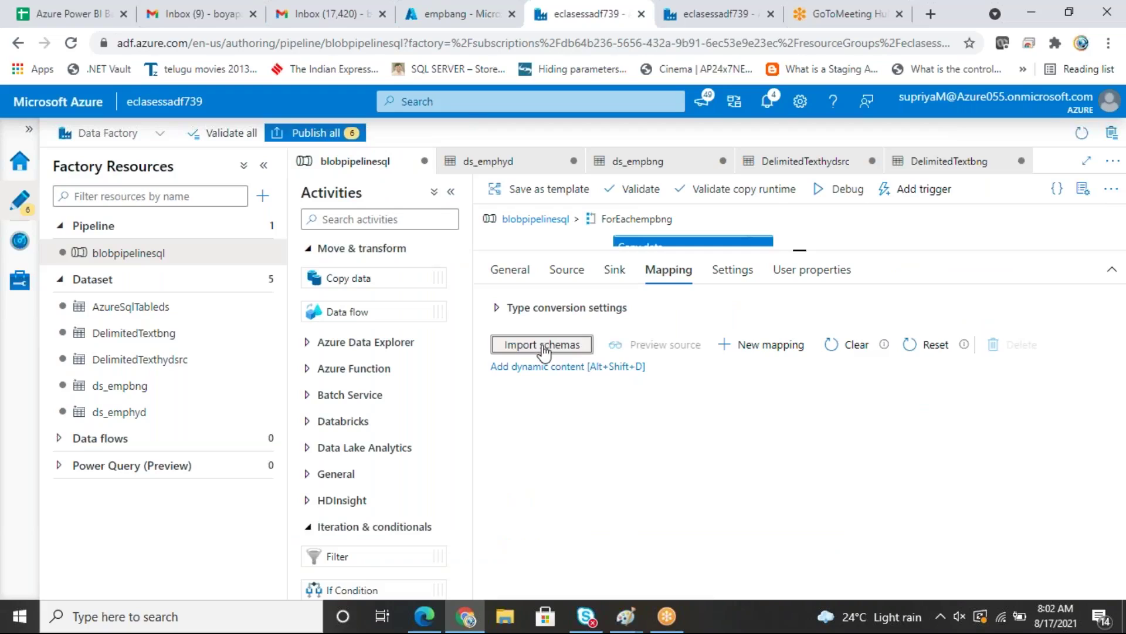
click(543, 346)
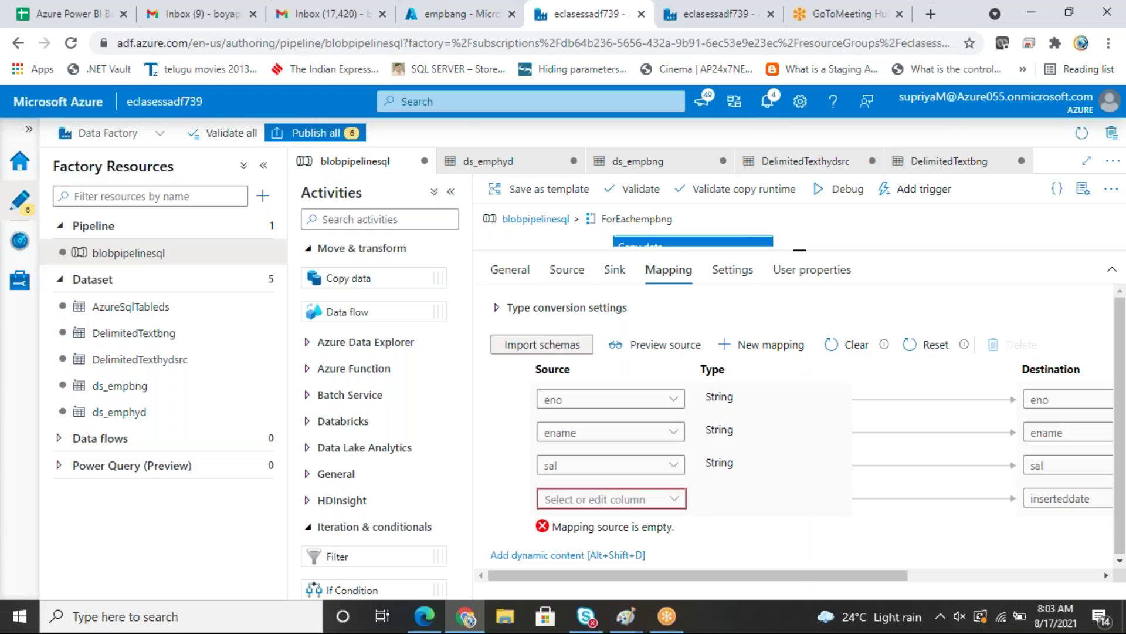
click(520, 499)
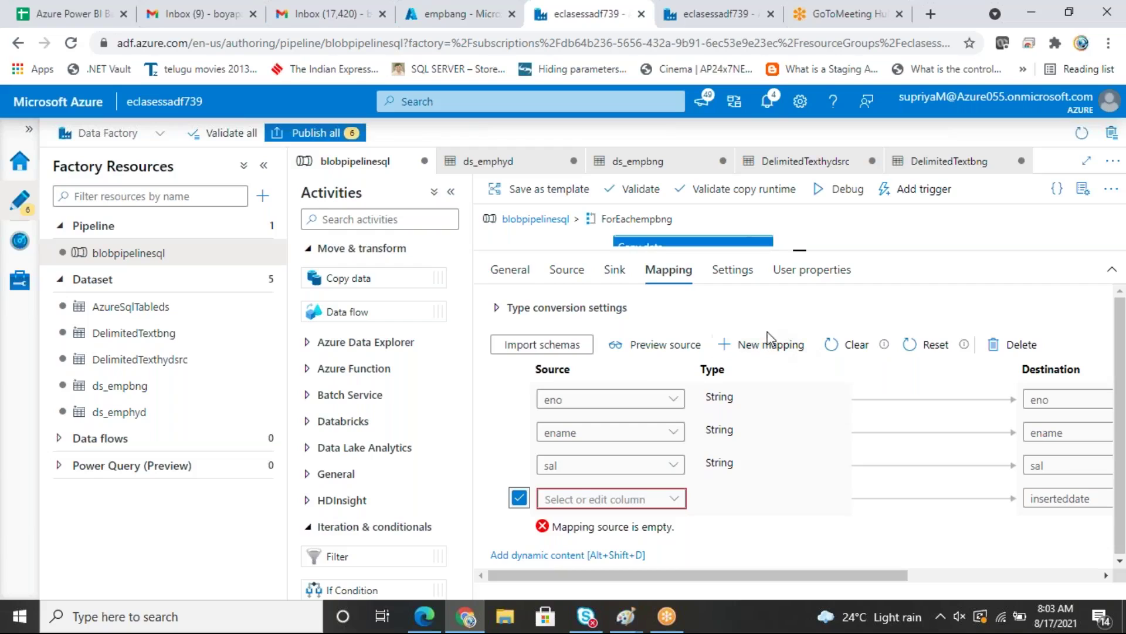
click(1010, 346)
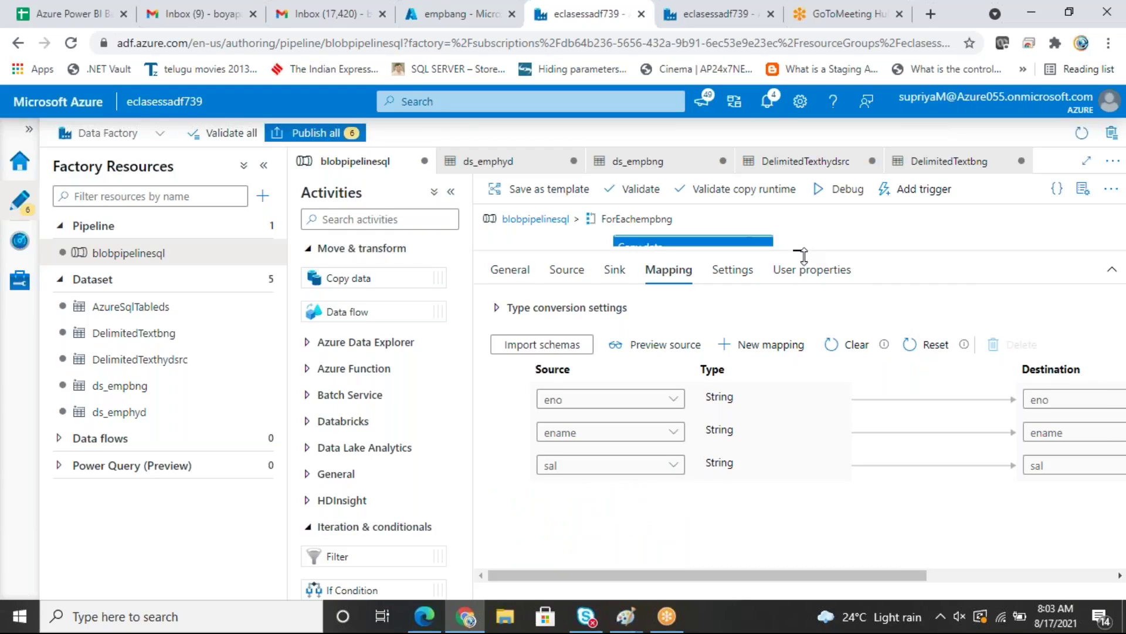
drag(803, 250, 804, 318)
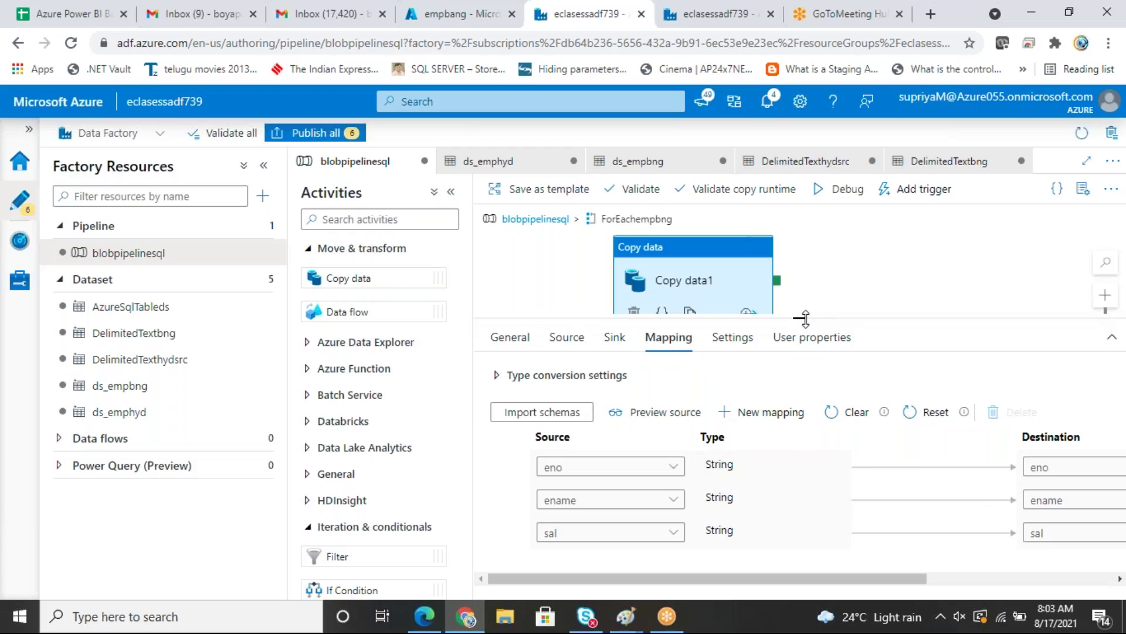
drag(804, 318, 812, 342)
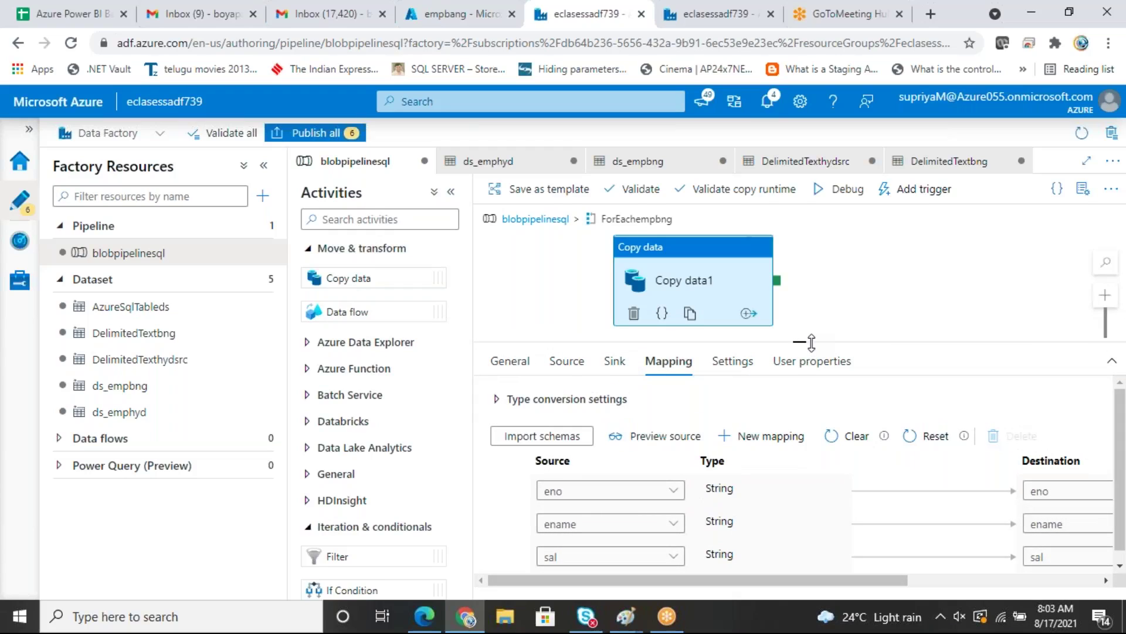
click(541, 225)
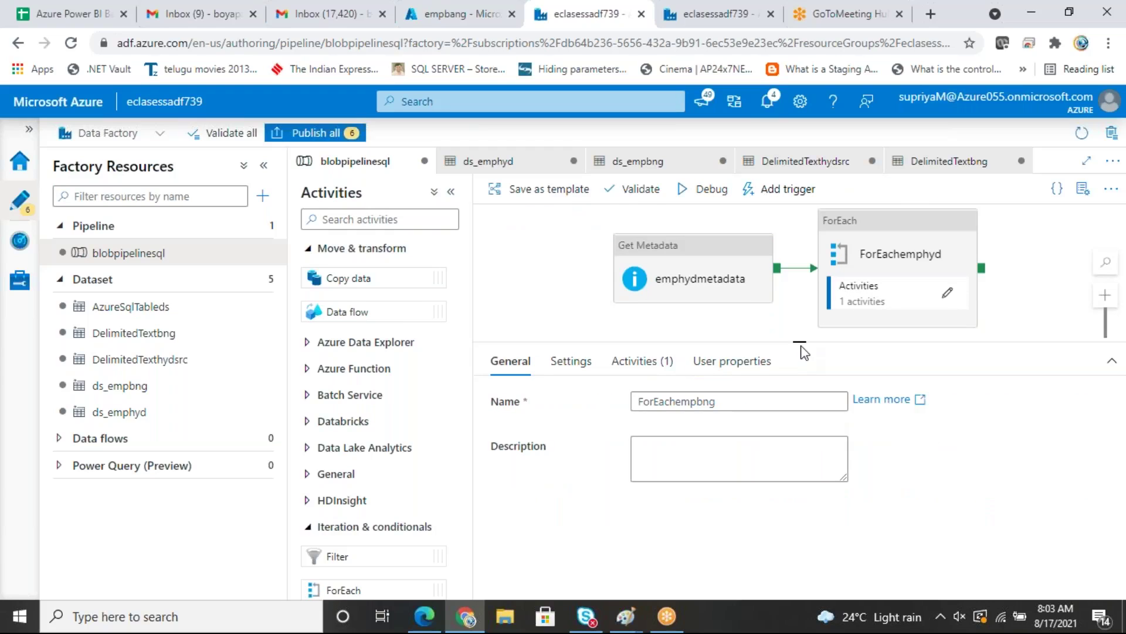
Step: Review the paired Get Metadata and ForEach activities for emphyd and empbng on the pipeline canvas
drag(802, 345, 800, 550)
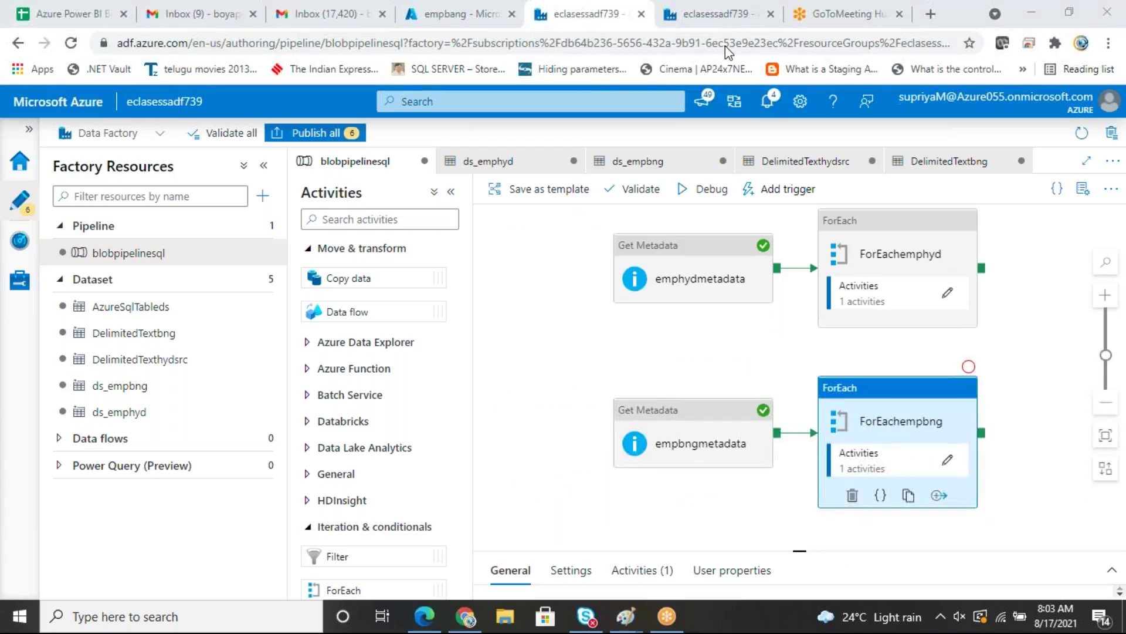
drag(730, 246, 698, 296)
mouse_move(727, 385)
mouse_down()
mouse_move(618, 485)
mouse_move(668, 389)
mouse_up()
mouse_move(730, 265)
mouse_down()
mouse_move(860, 187)
mouse_move(868, 209)
mouse_move(902, 211)
mouse_move(910, 224)
mouse_move(895, 229)
mouse_up()
mouse_move(880, 401)
mouse_down()
mouse_move(904, 403)
mouse_move(896, 421)
mouse_up()
mouse_move(942, 223)
mouse_down()
mouse_move(906, 302)
mouse_move(964, 232)
mouse_move(946, 224)
mouse_up()
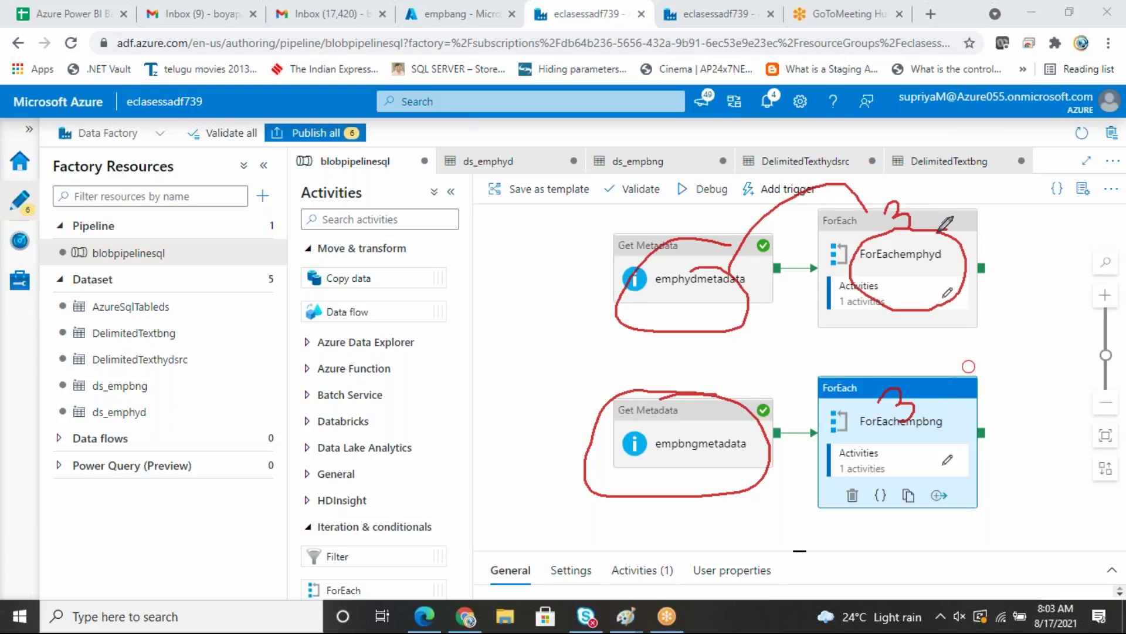
mouse_move(942, 403)
mouse_down()
mouse_move(870, 486)
mouse_move(967, 414)
mouse_move(944, 403)
mouse_up()
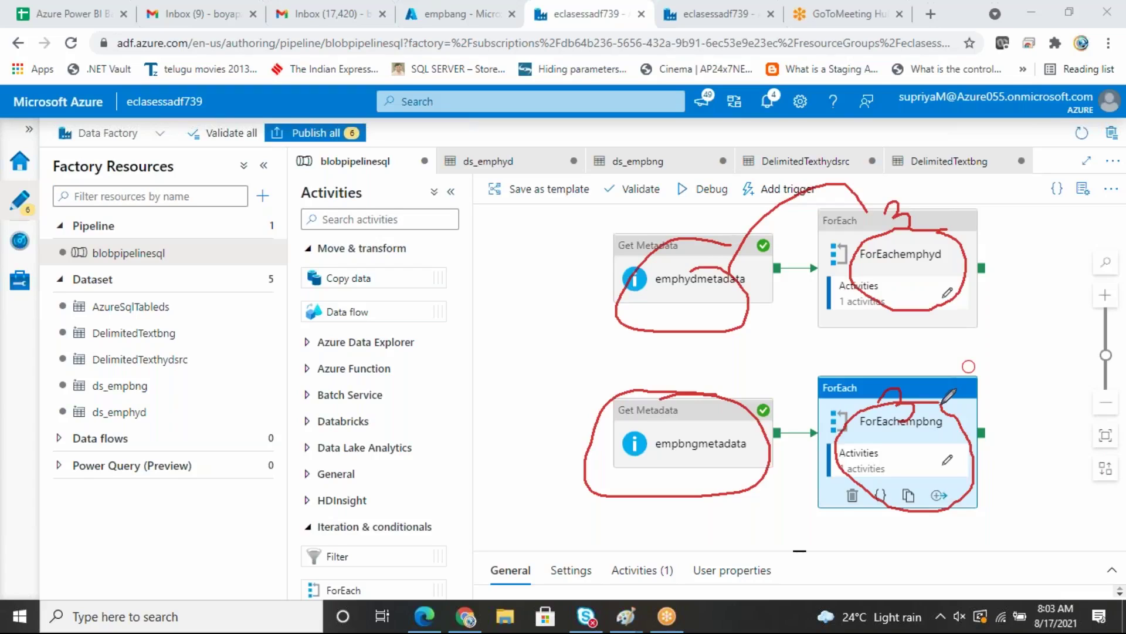
Step: Inspect the file path of the DelimitedTexthydsrc dataset used as source by Copy data hyd inside ForEachemphyd
click(949, 294)
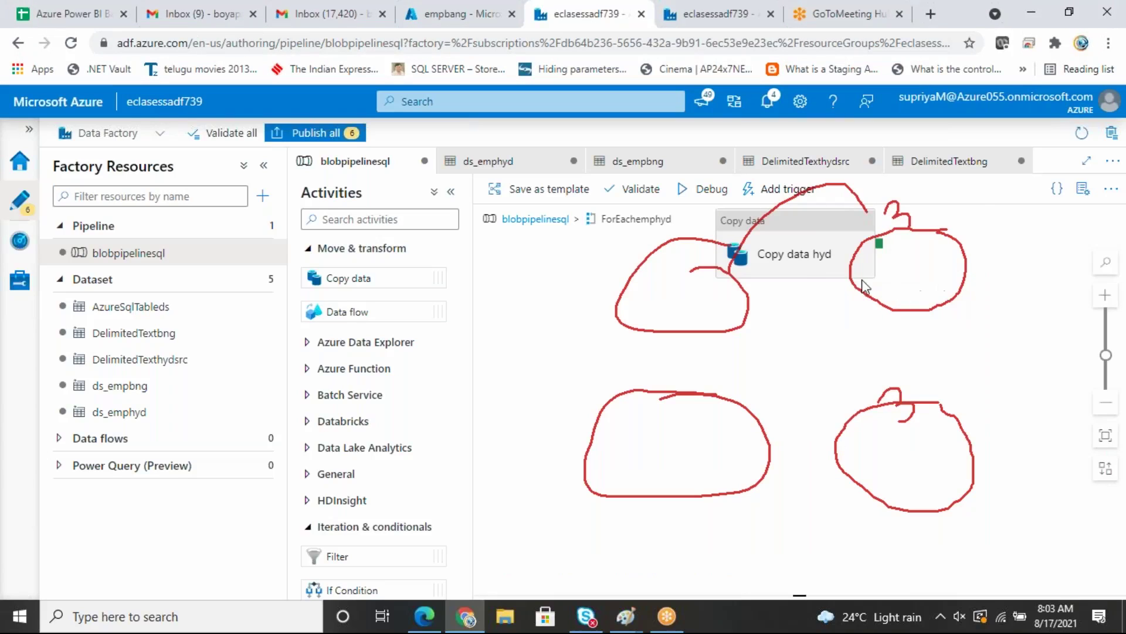
click(795, 257)
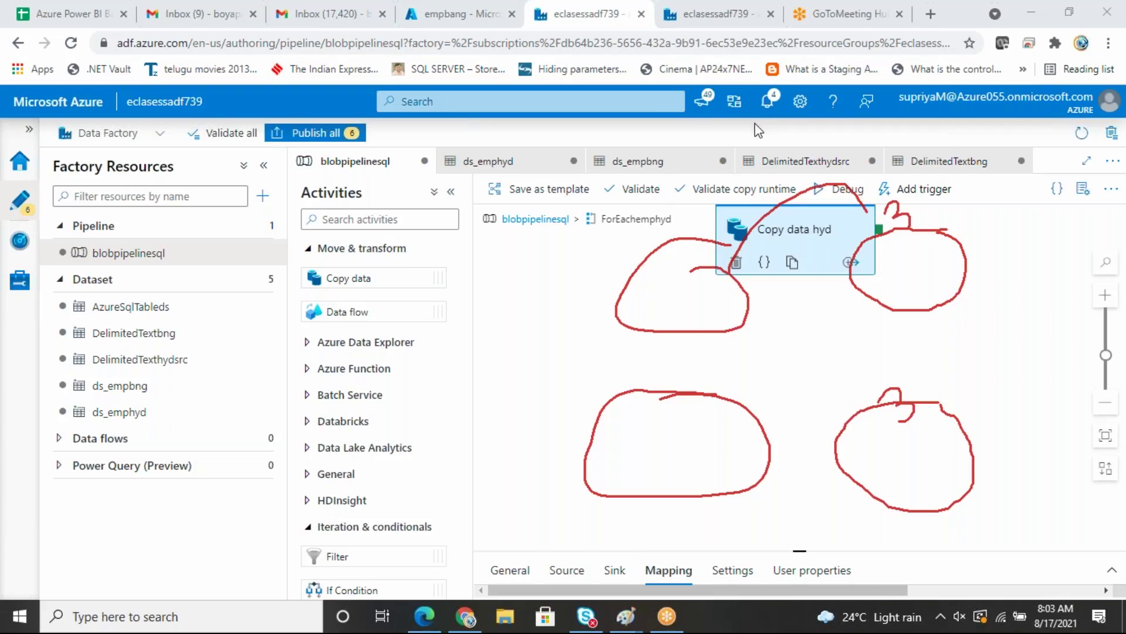
drag(800, 550, 845, 274)
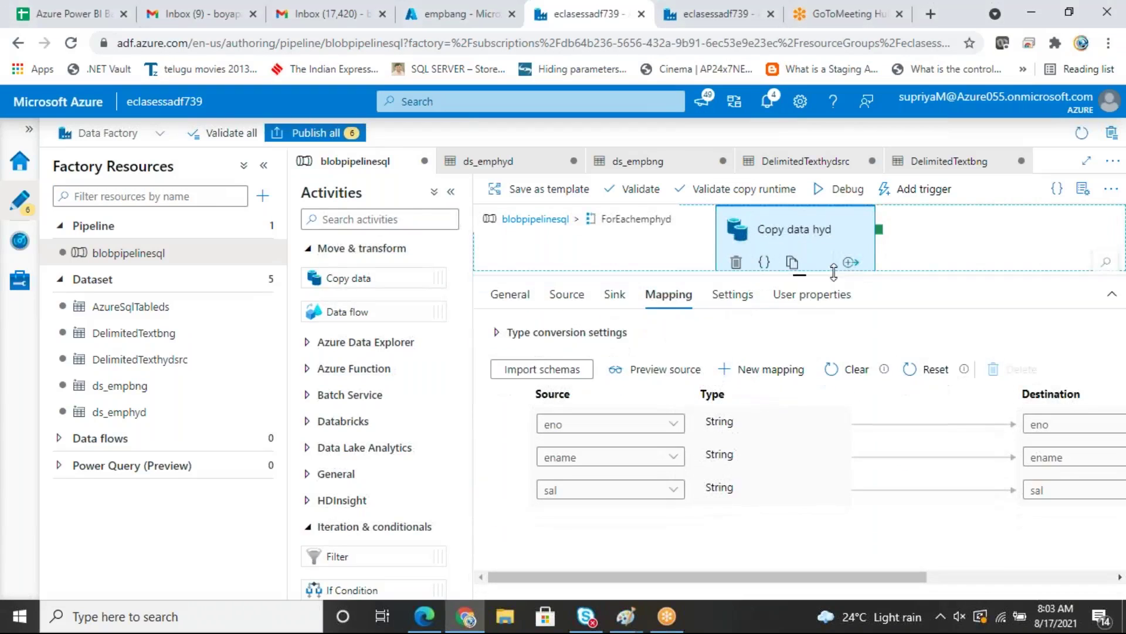
click(574, 305)
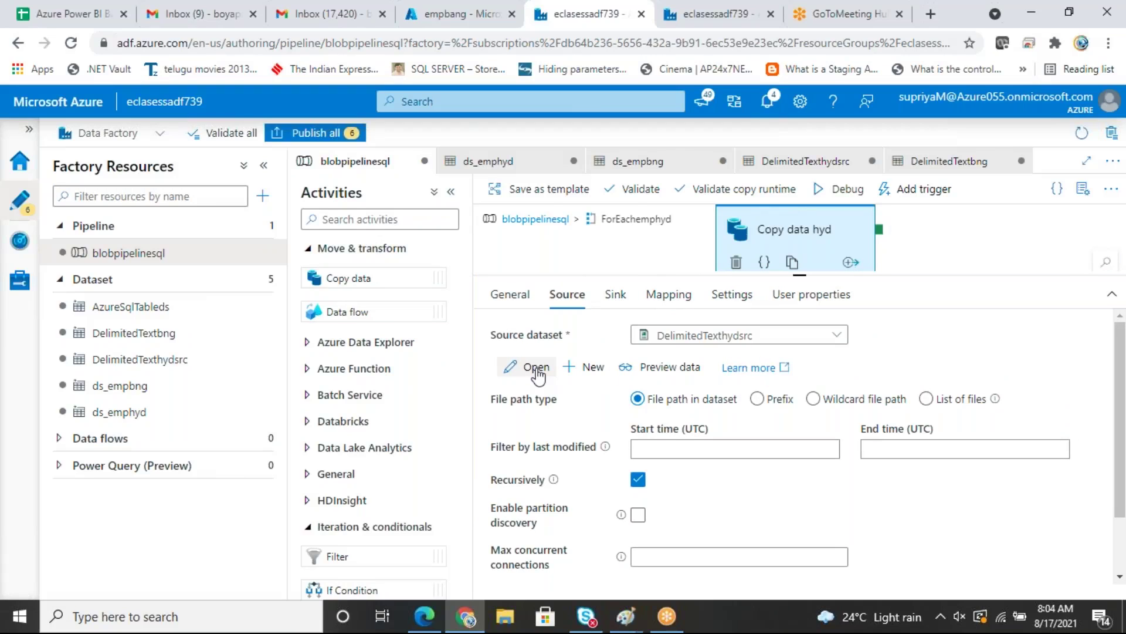
click(536, 368)
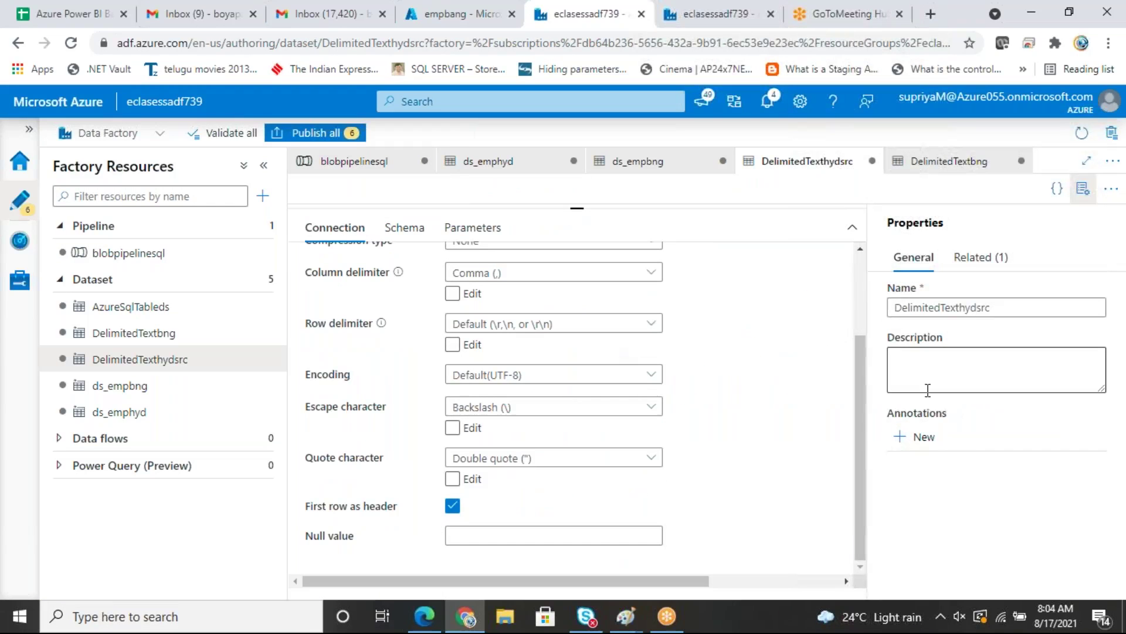
drag(855, 428, 858, 346)
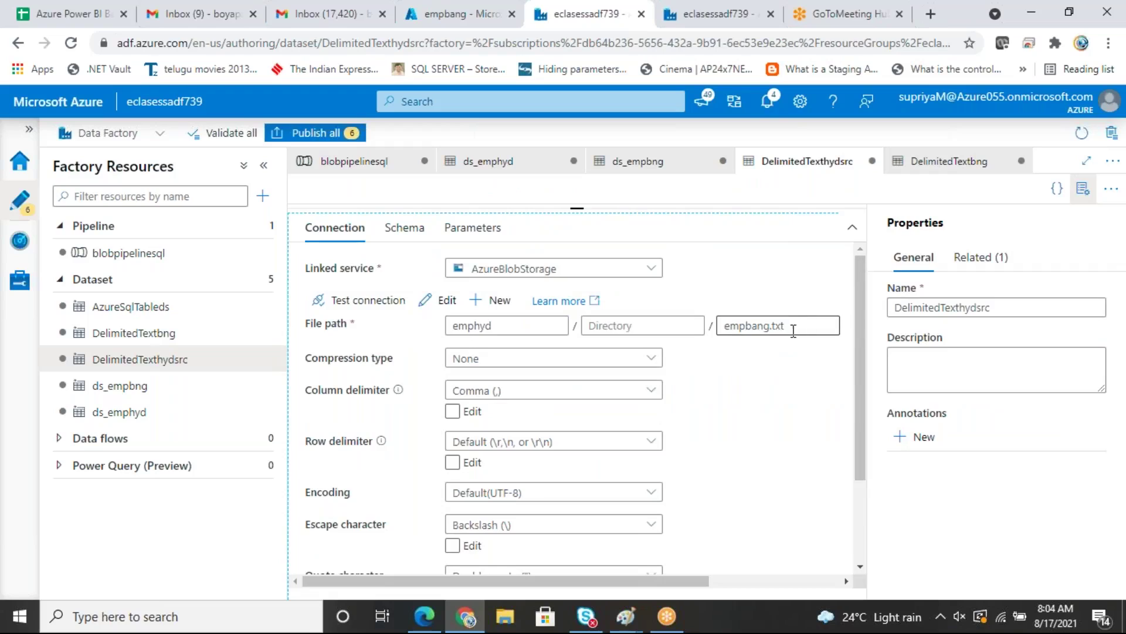
drag(791, 331, 721, 327)
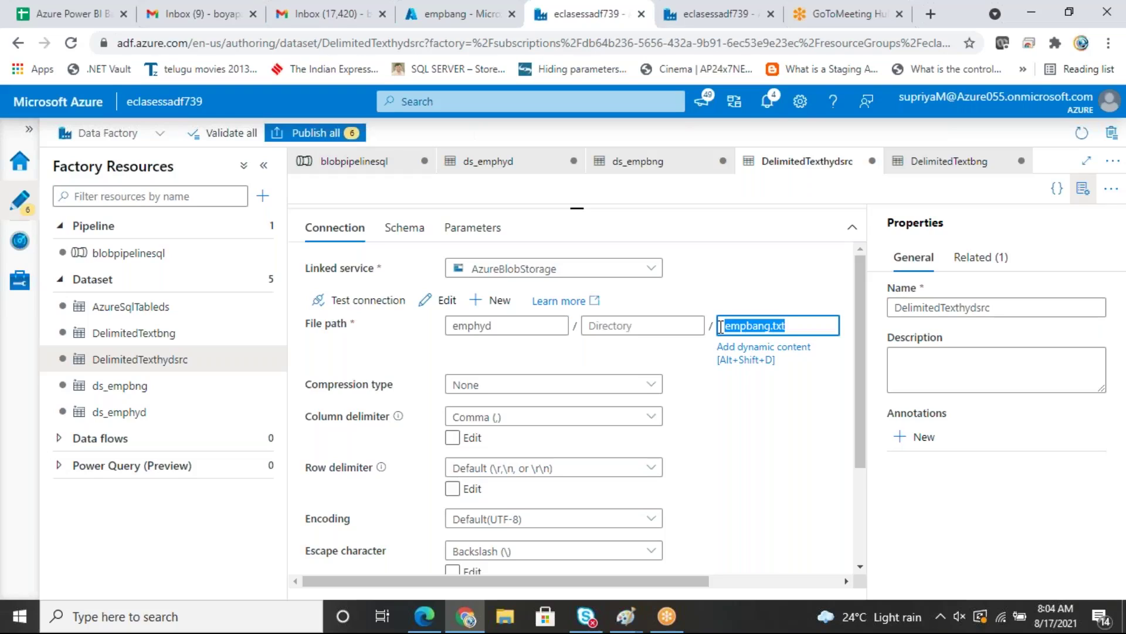
click(352, 159)
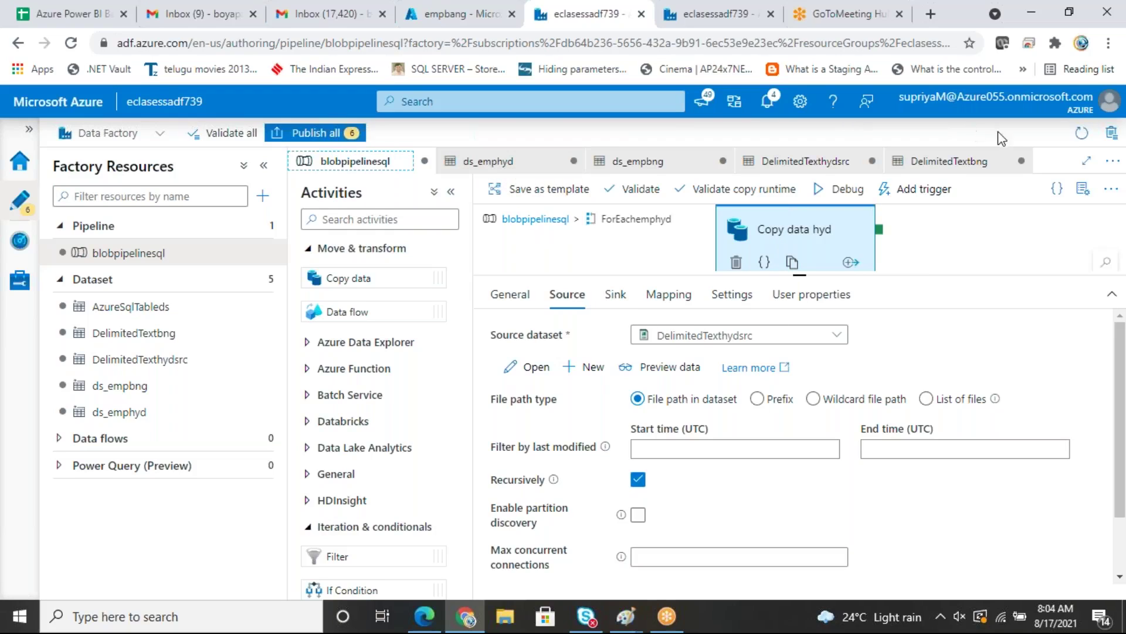
click(973, 159)
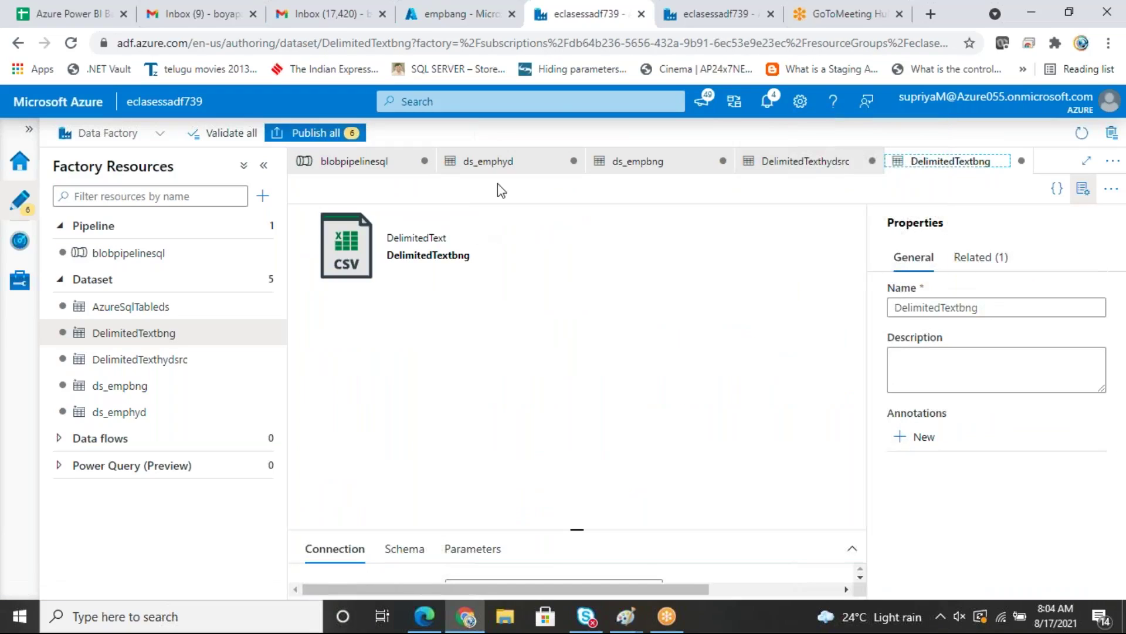
click(490, 162)
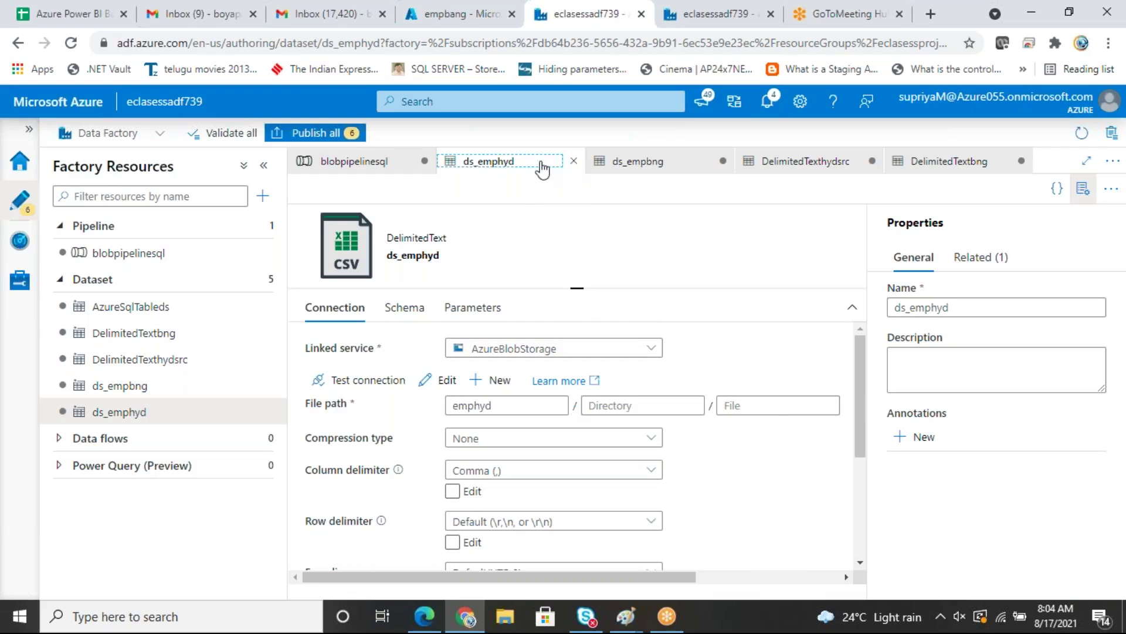
click(574, 160)
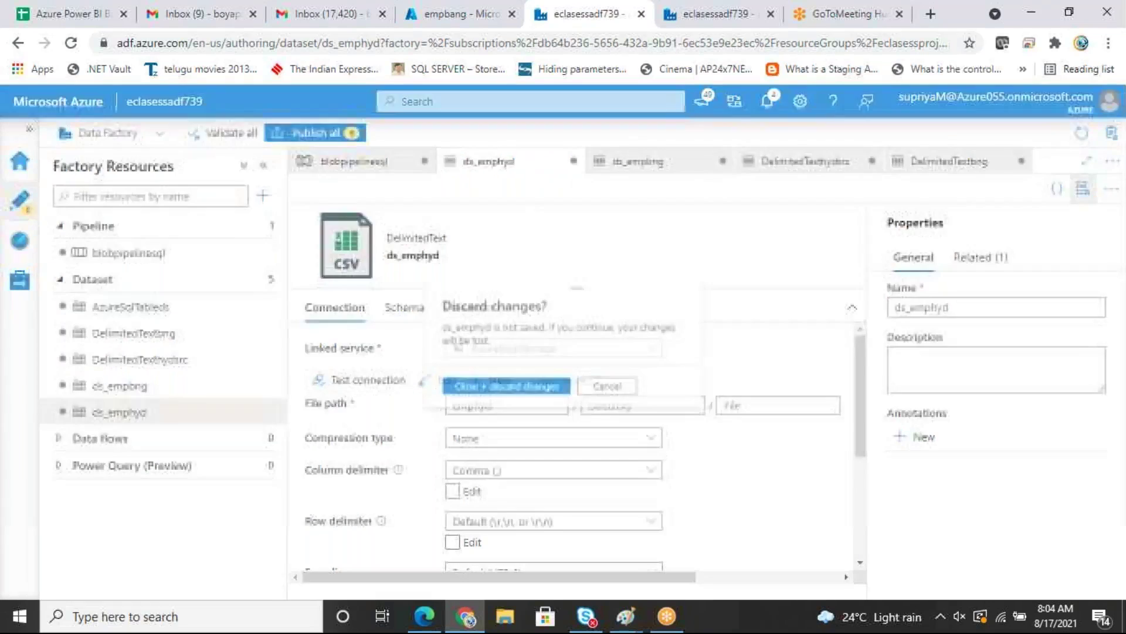
click(611, 390)
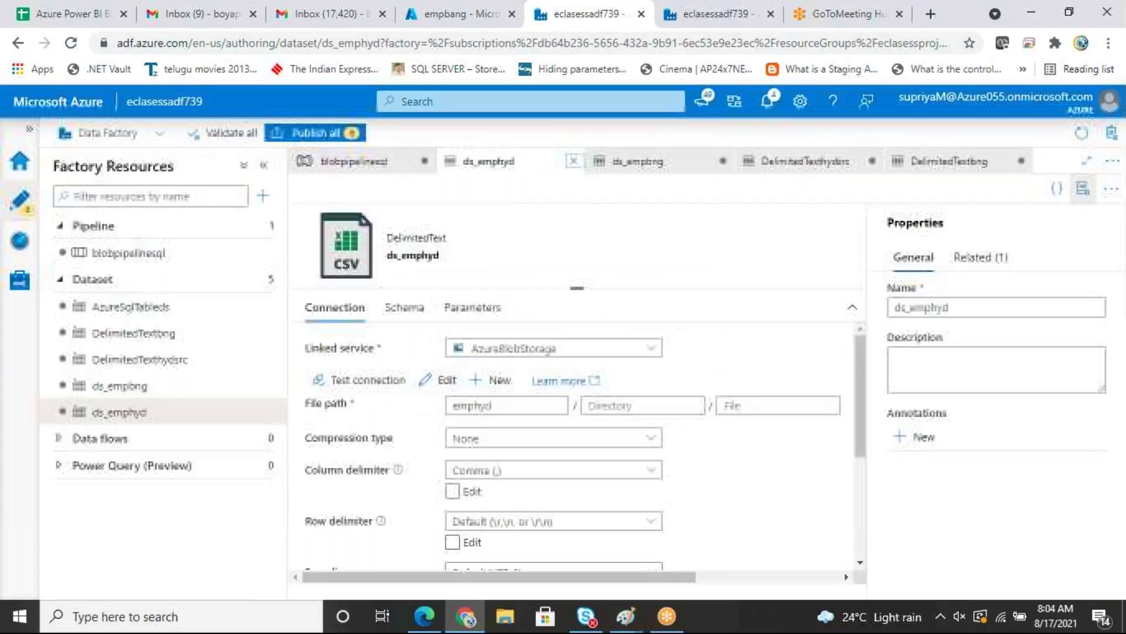
Step: Publish all pending factory changes and close the four open dataset editors
click(307, 136)
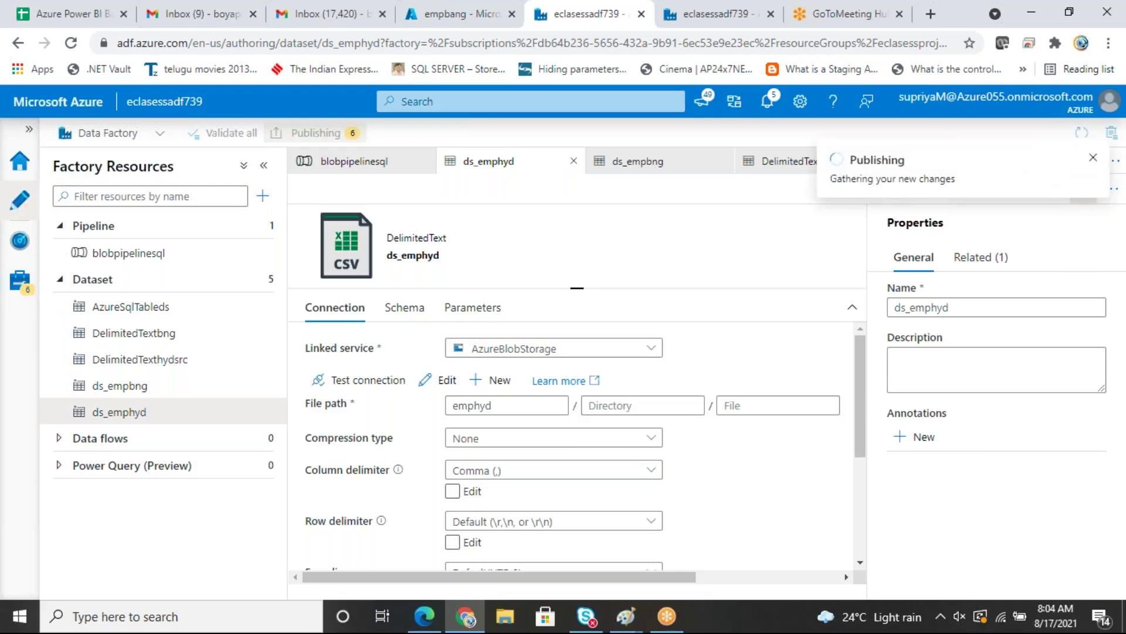
click(657, 577)
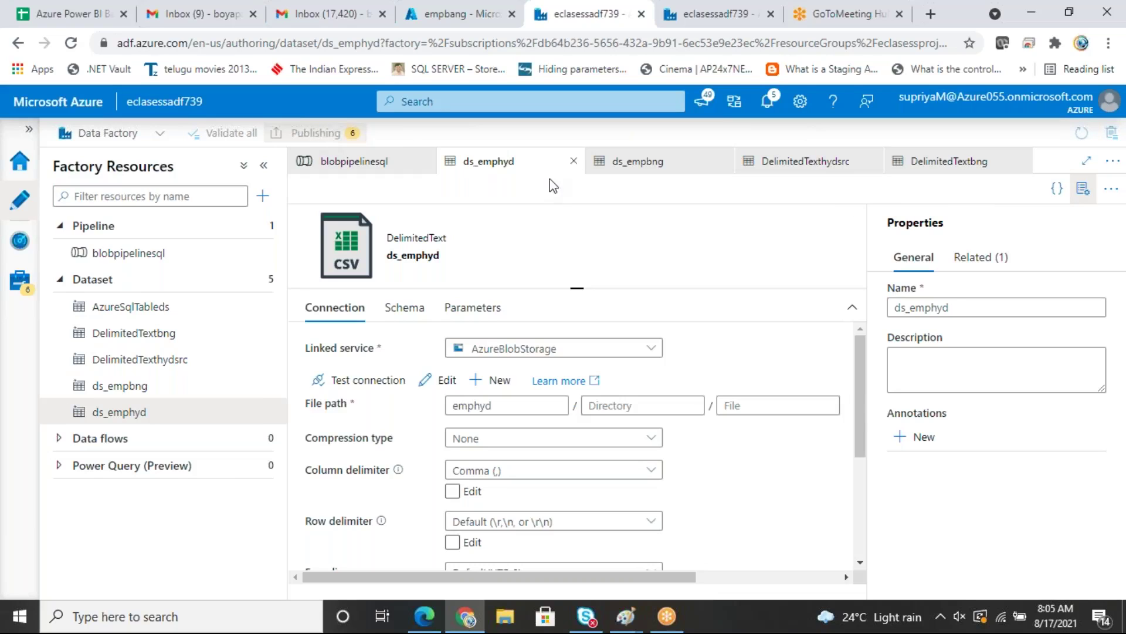
click(574, 161)
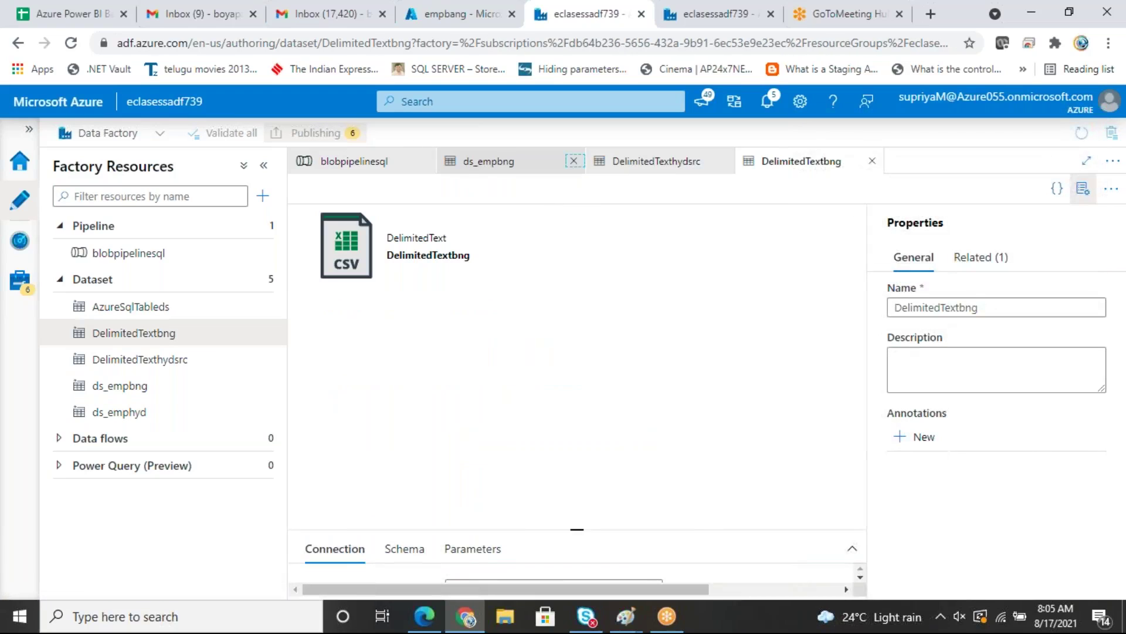
click(574, 162)
click(575, 161)
click(574, 162)
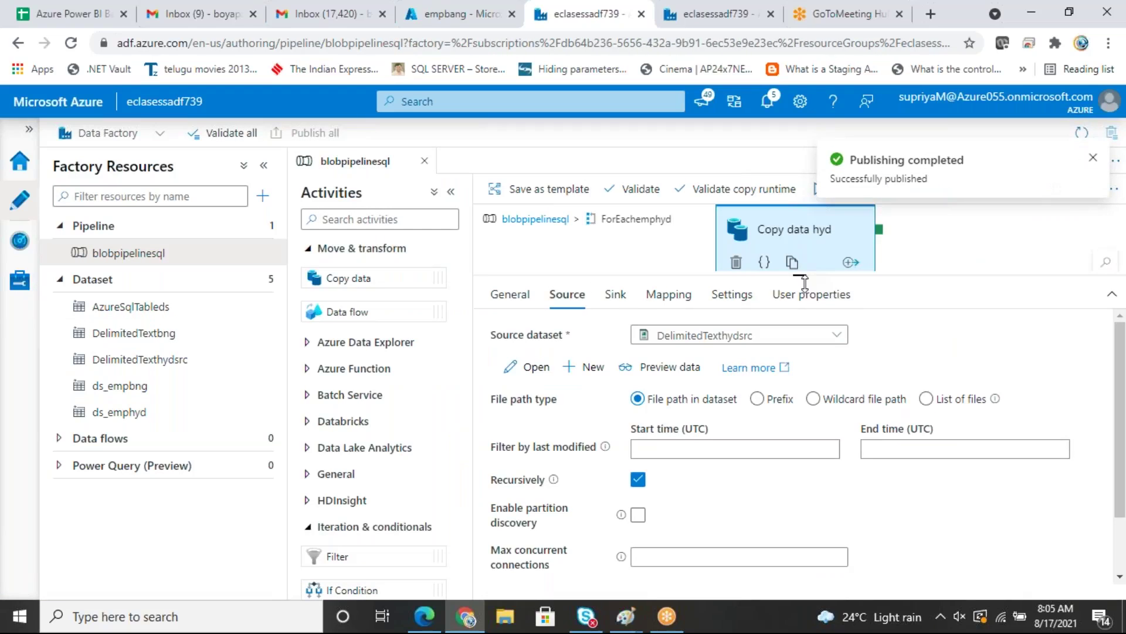
Step: Open the DelimitedTexthydsrc source dataset from Copy data hyd and check the file name in its path
drag(805, 276, 800, 353)
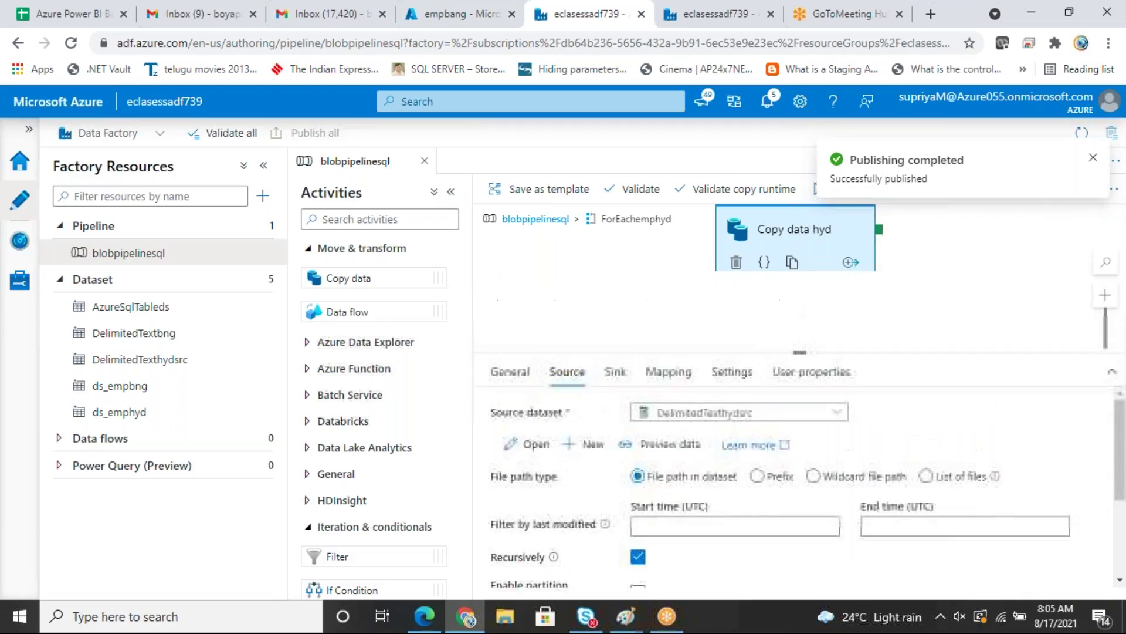
click(528, 445)
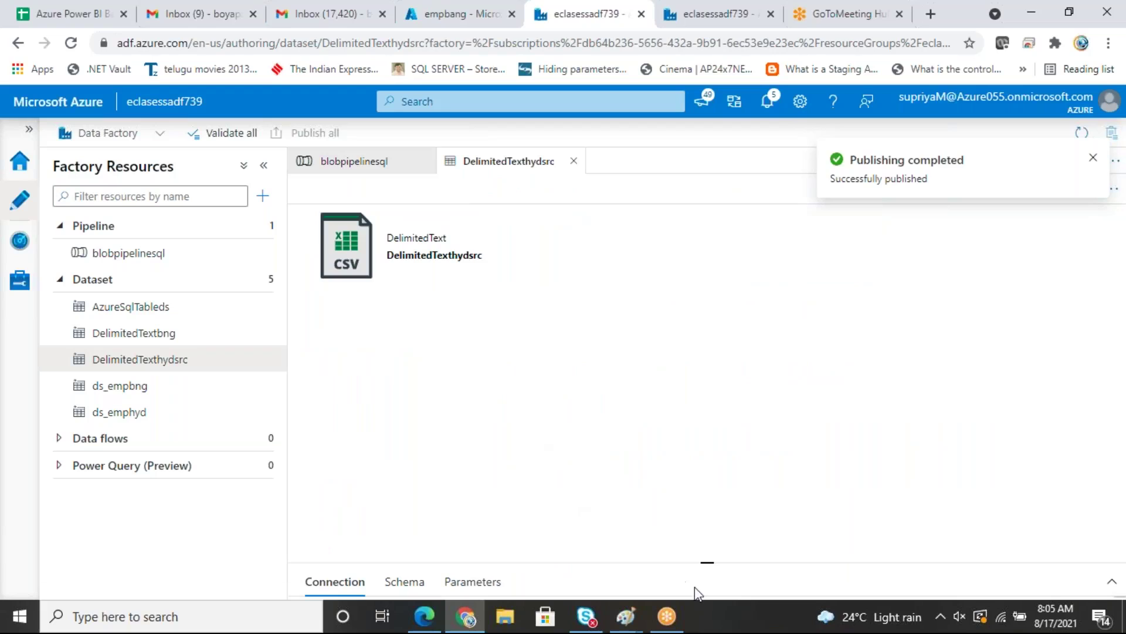
drag(709, 559, 774, 262)
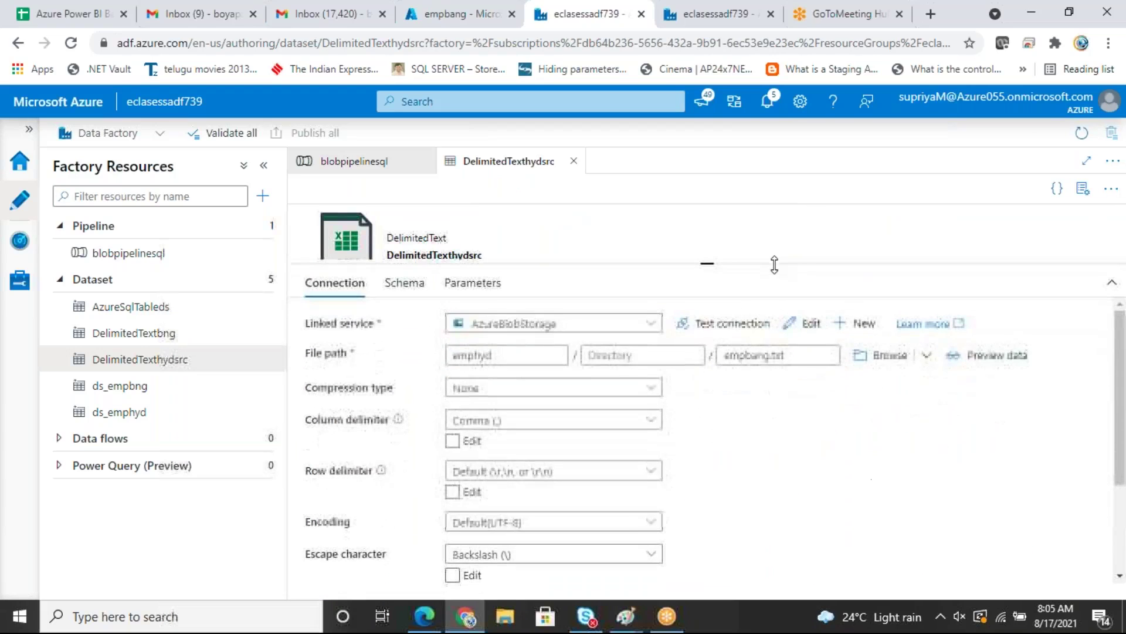
drag(800, 359, 728, 362)
Step: Return to the main blobpipelinesql canvas and check the Items expression in the ForEachemphyd settings
click(394, 166)
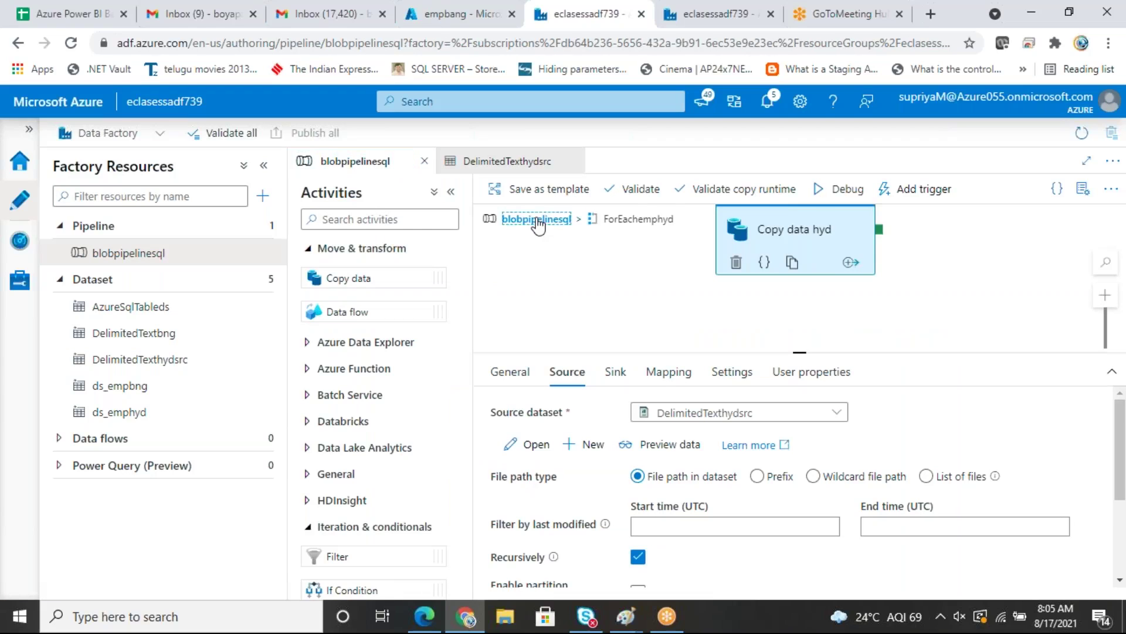
click(537, 220)
click(896, 252)
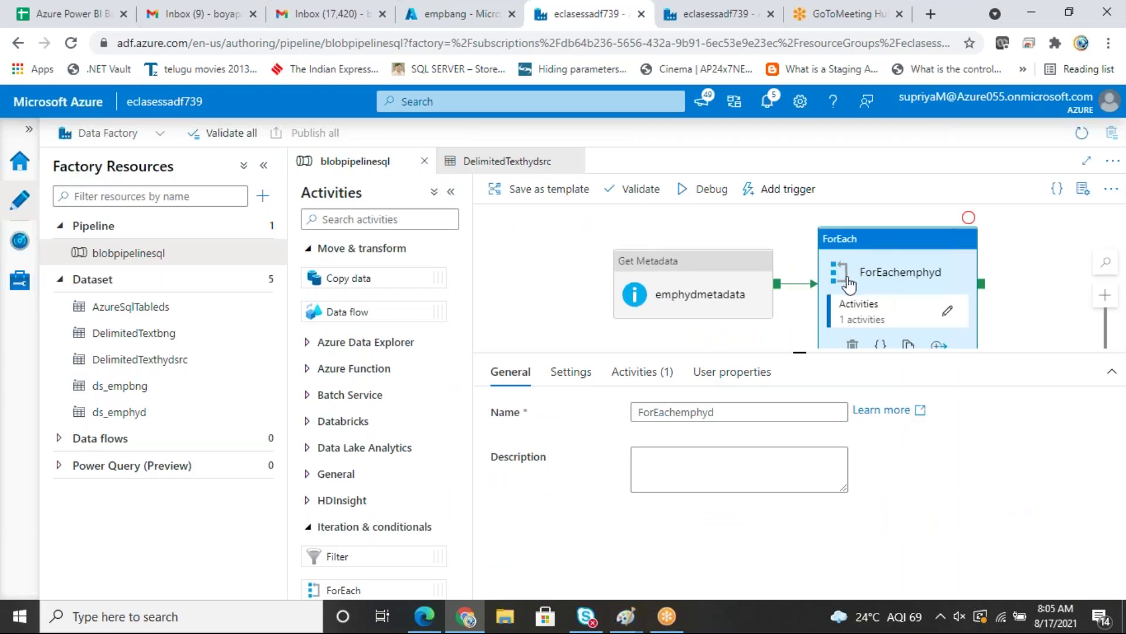
click(895, 256)
click(557, 378)
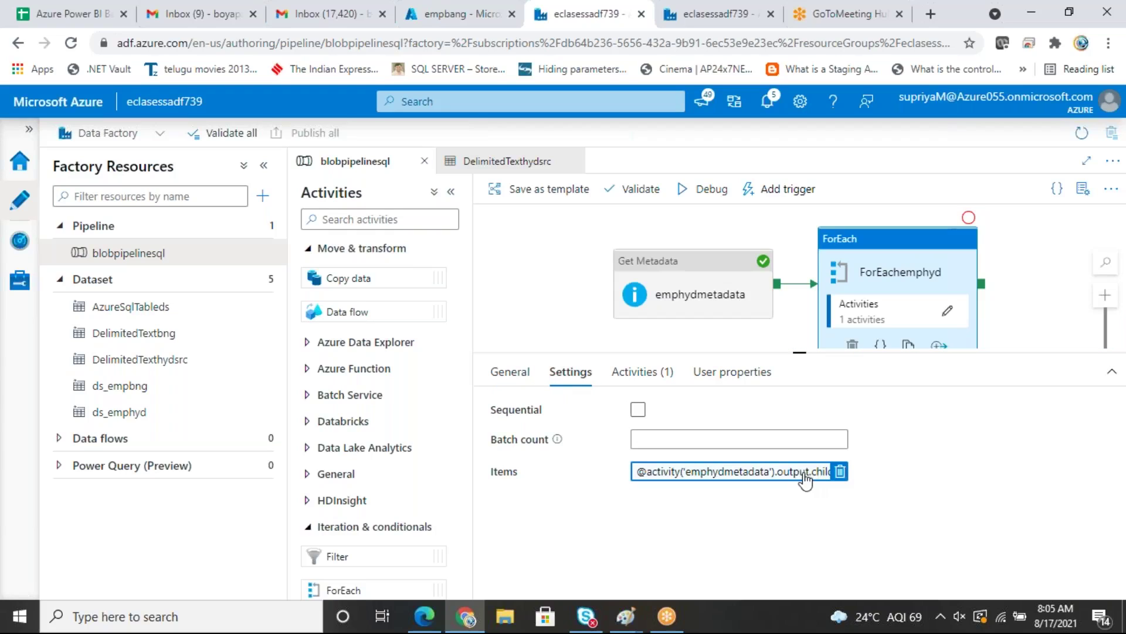
Step: Add a String parameter named filename to the DelimitedTexthydsrc dataset
click(535, 162)
click(790, 360)
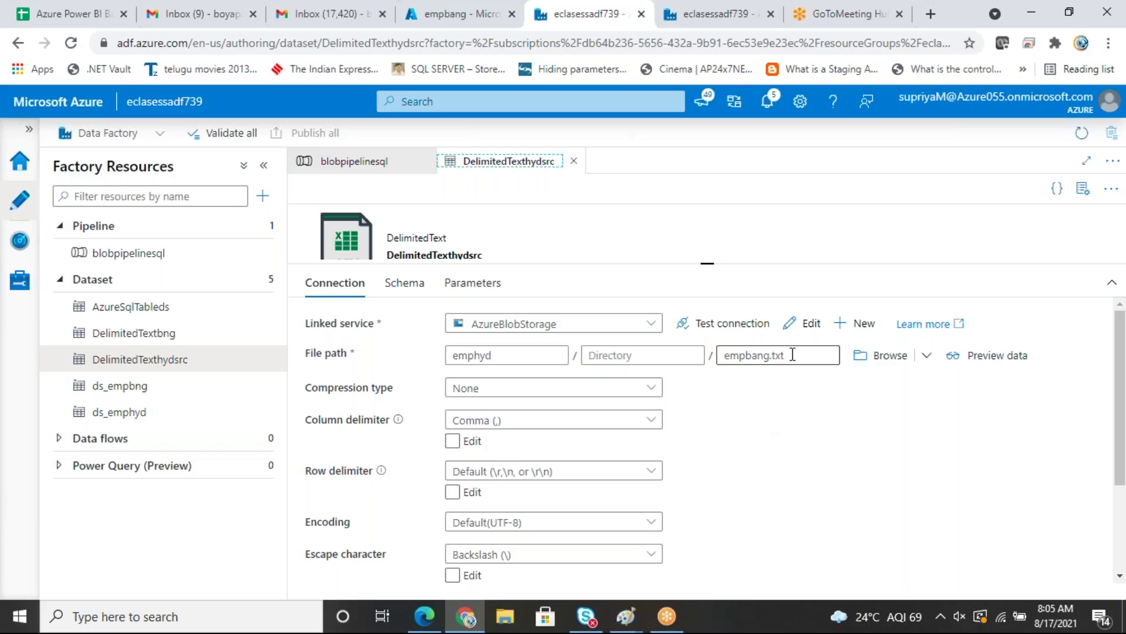
key(ctrl+a)
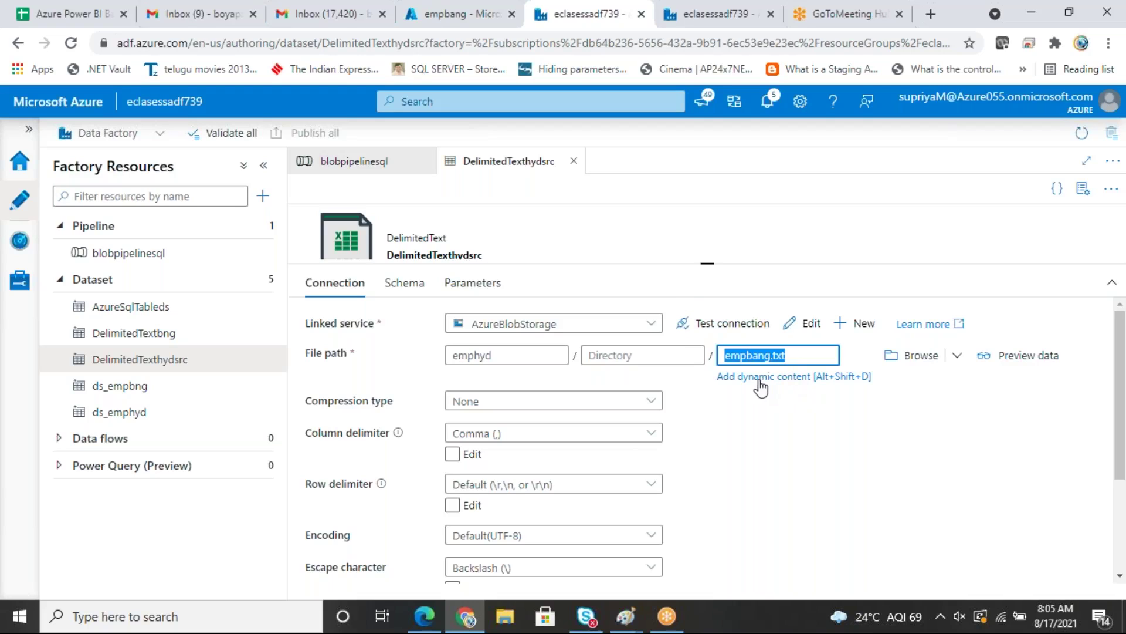
click(466, 284)
click(332, 327)
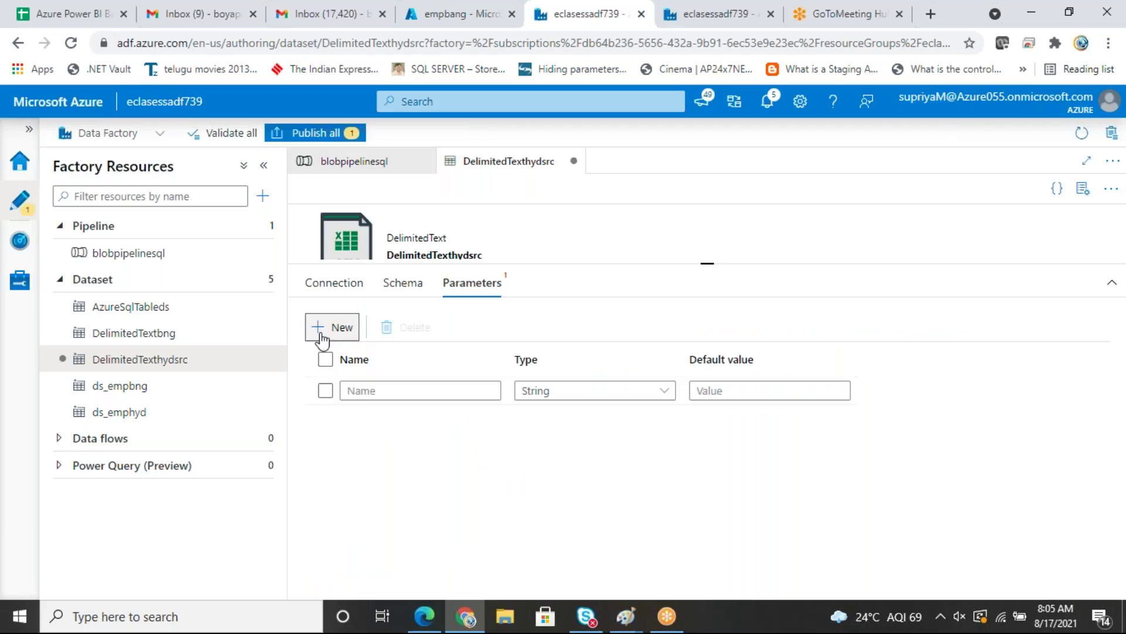
click(424, 391)
text(ilename)
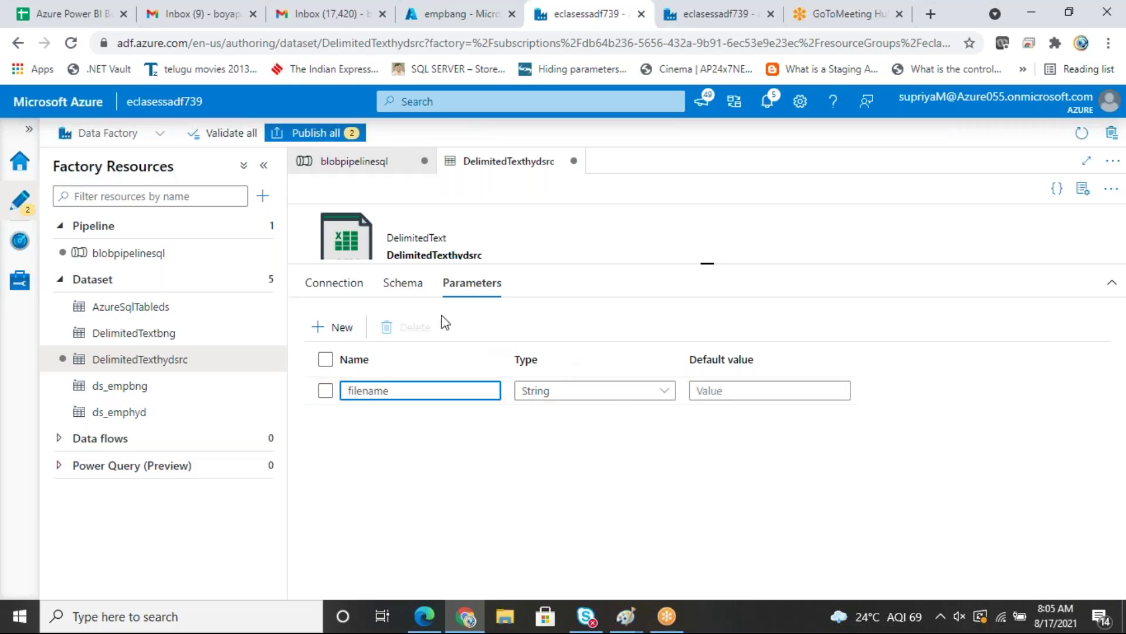
drag(397, 391, 346, 390)
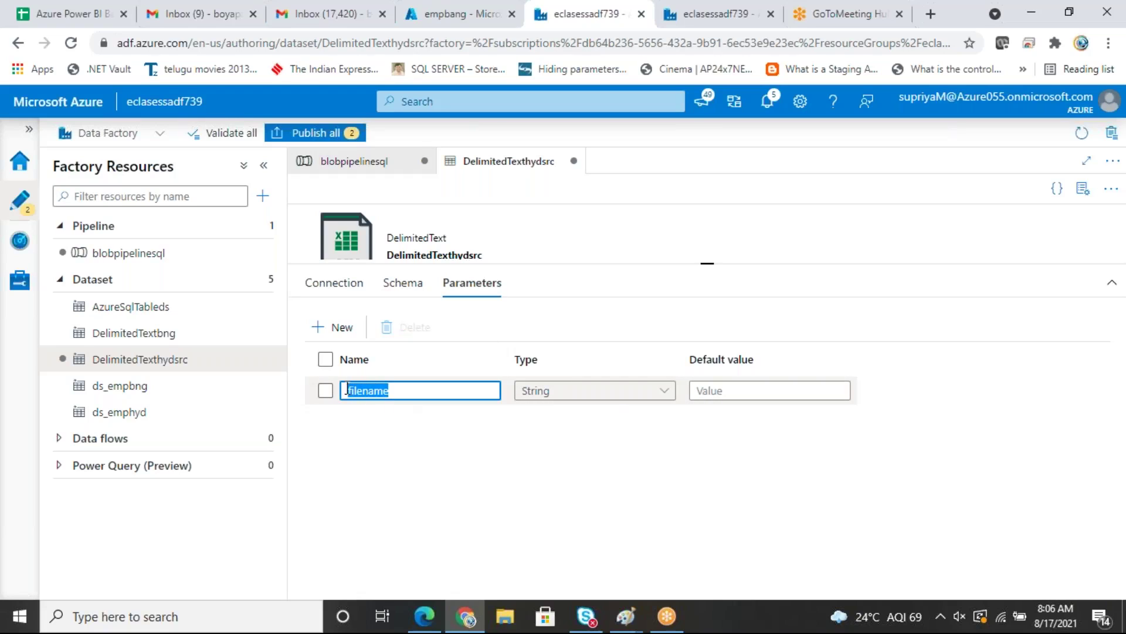
click(414, 284)
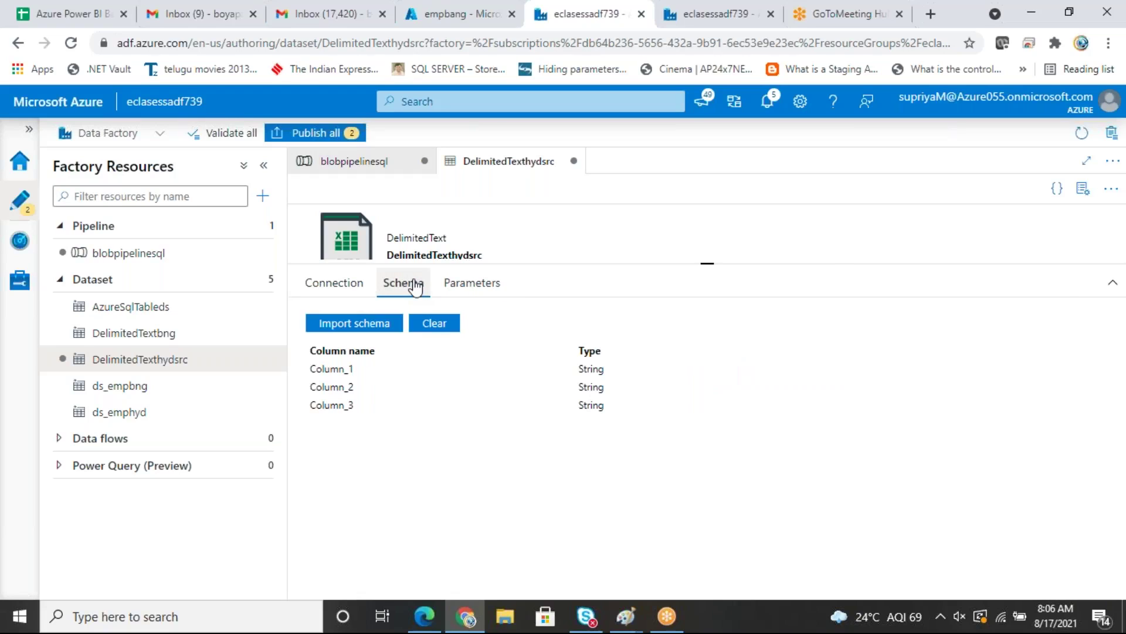
click(351, 284)
click(786, 355)
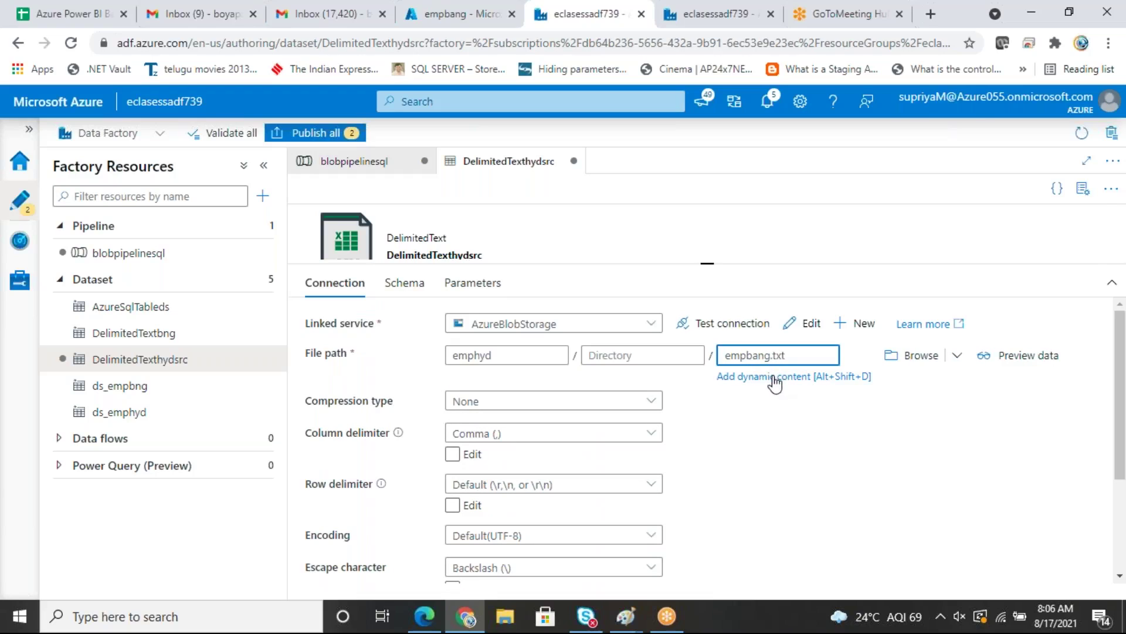
click(773, 376)
click(670, 490)
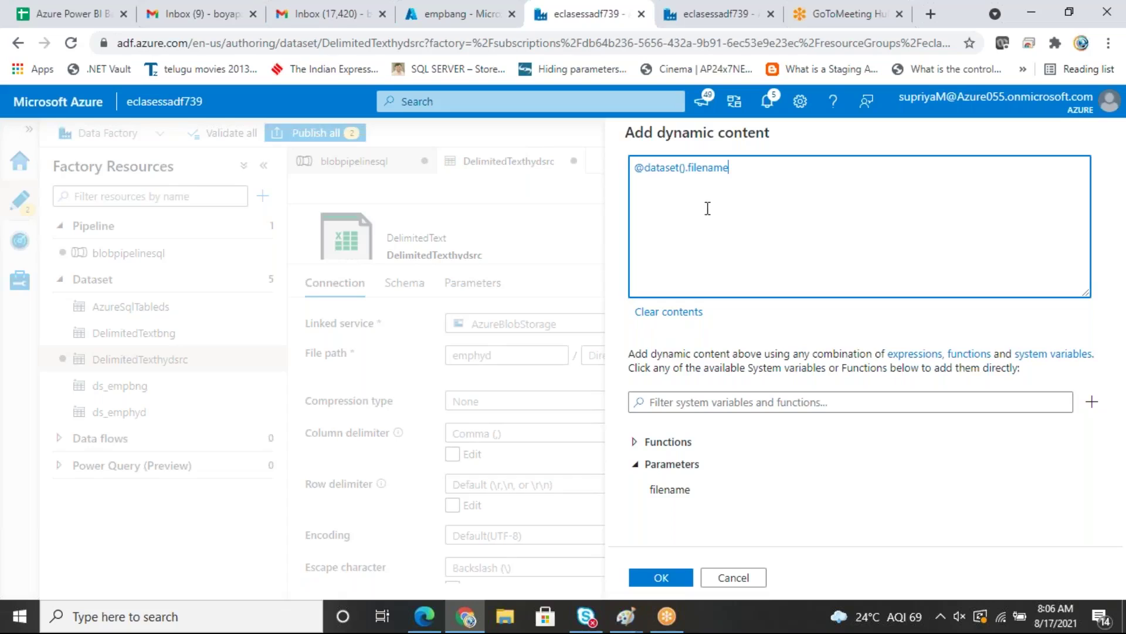
click(661, 577)
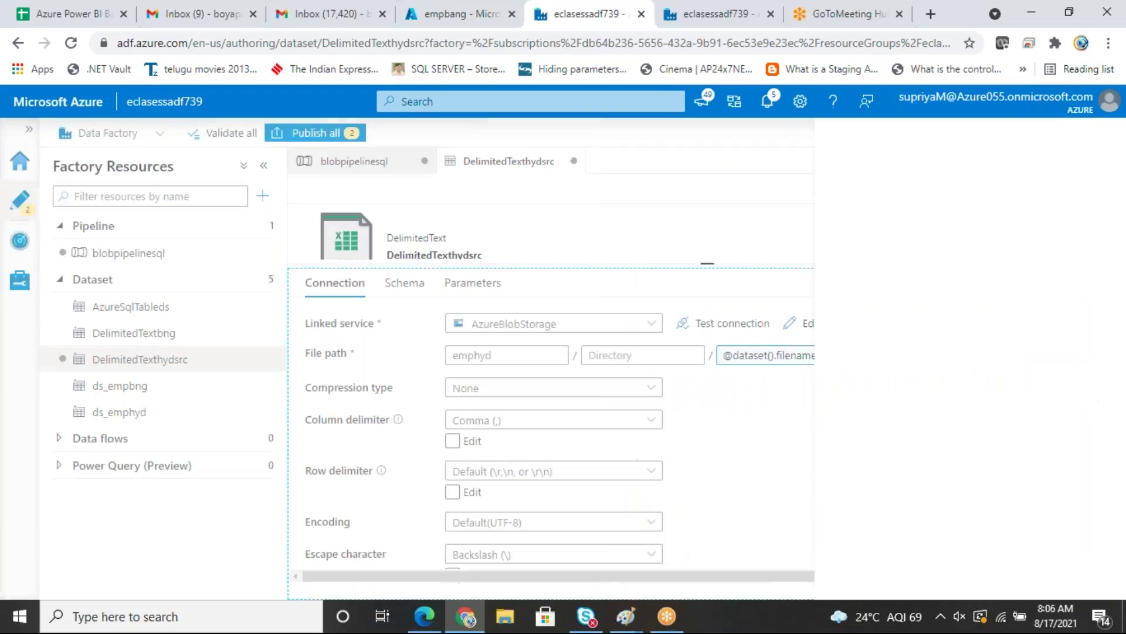
click(483, 293)
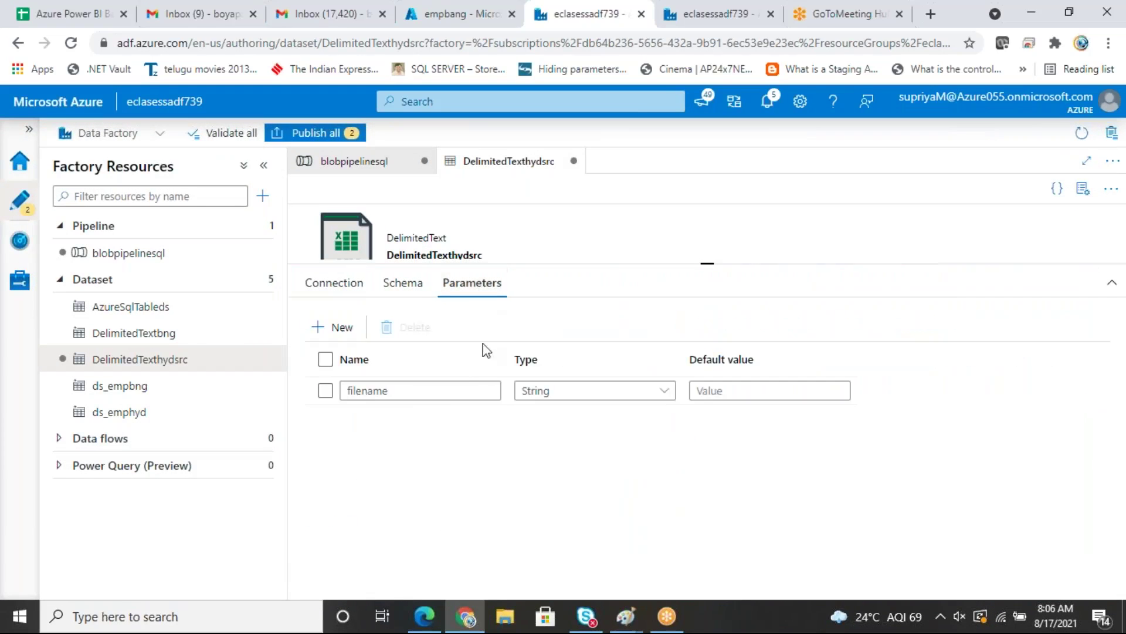
Step: Check the filename parameter of the DelimitedTexthydsrc dataset against the file path expression in its connection settings
click(385, 389)
double_click(384, 388)
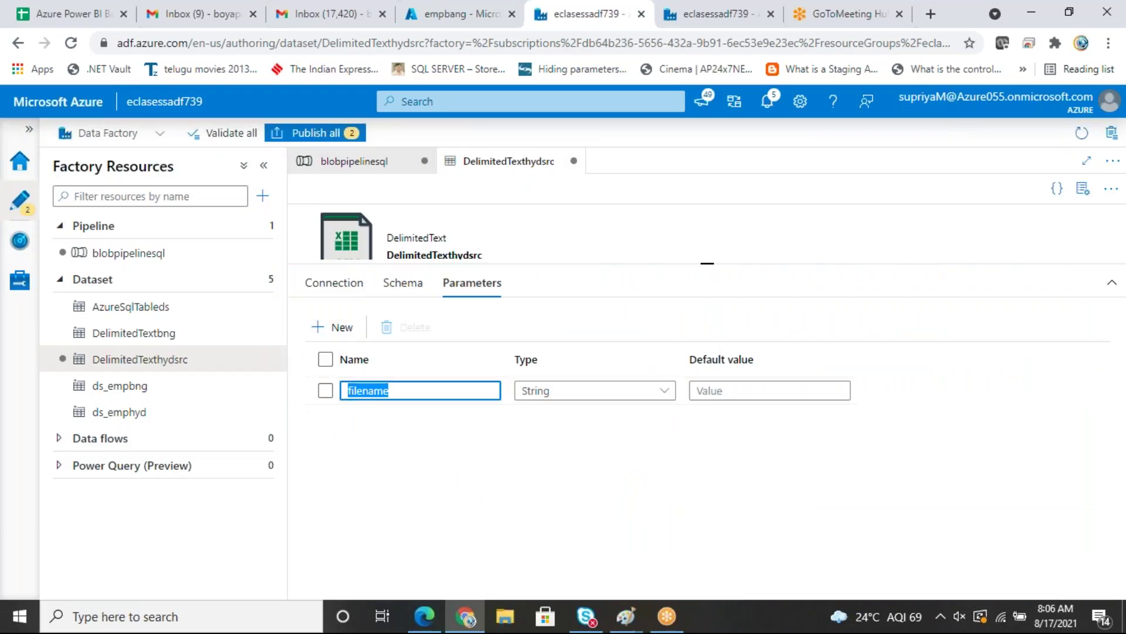
click(335, 282)
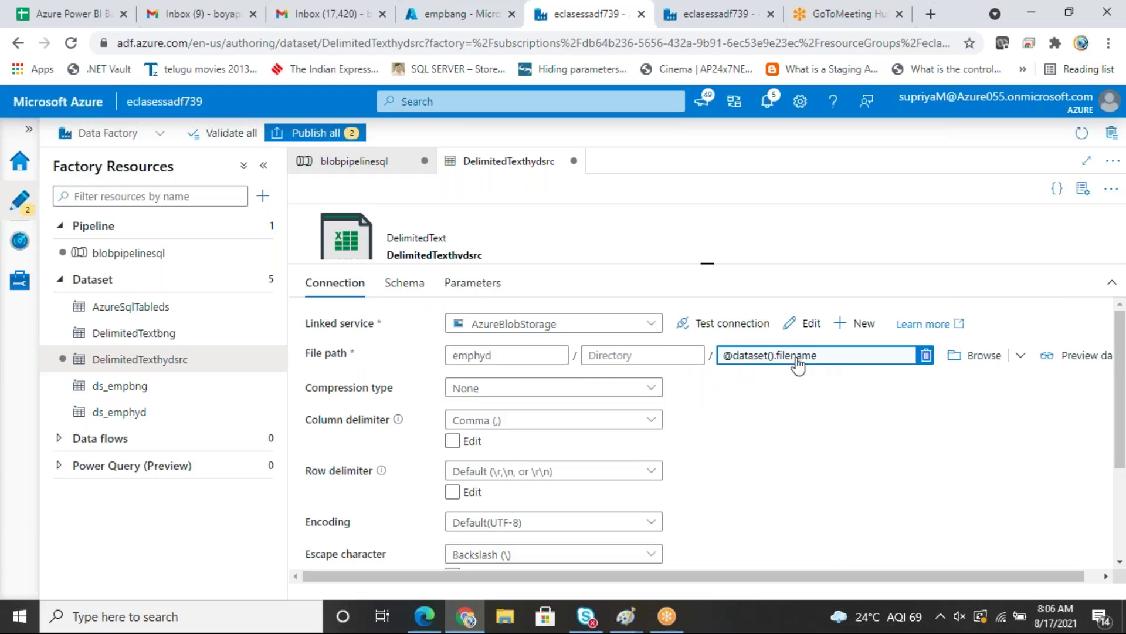
click(475, 283)
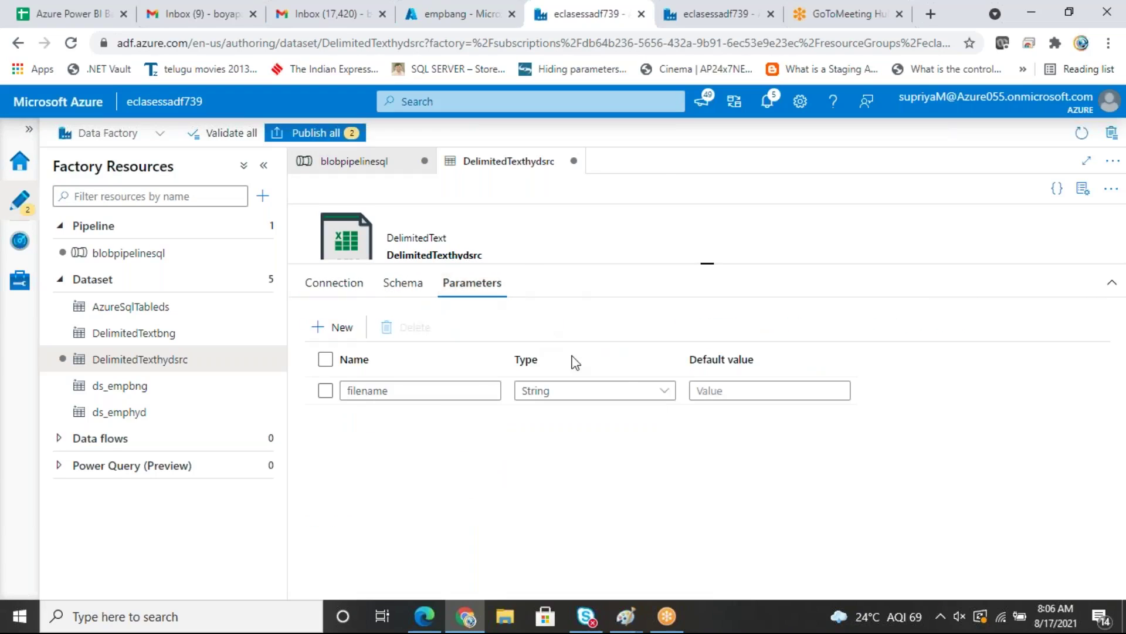
click(745, 390)
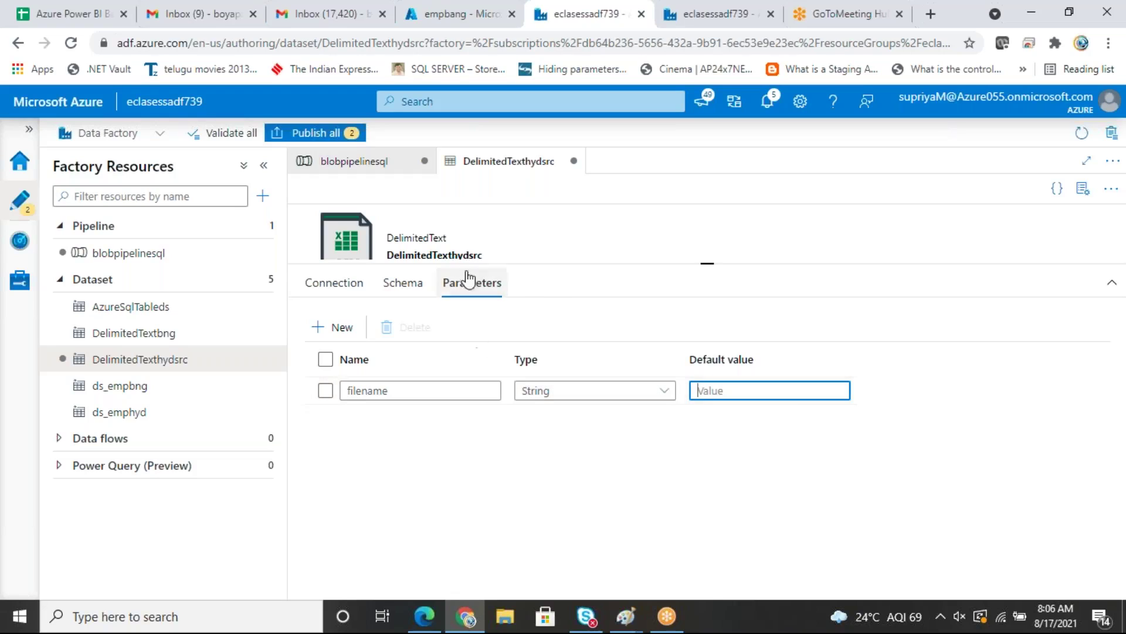
Step: Open the dynamic content editor for the filename dataset property in the source settings of Copy data hyd inside ForEachemphyd
click(372, 166)
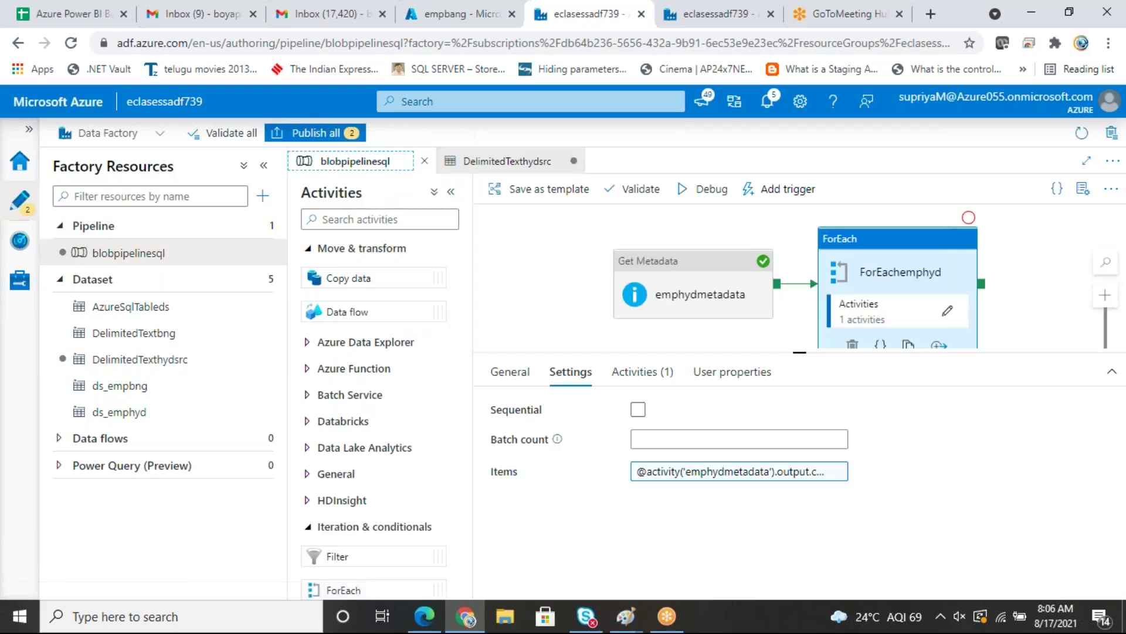
click(947, 312)
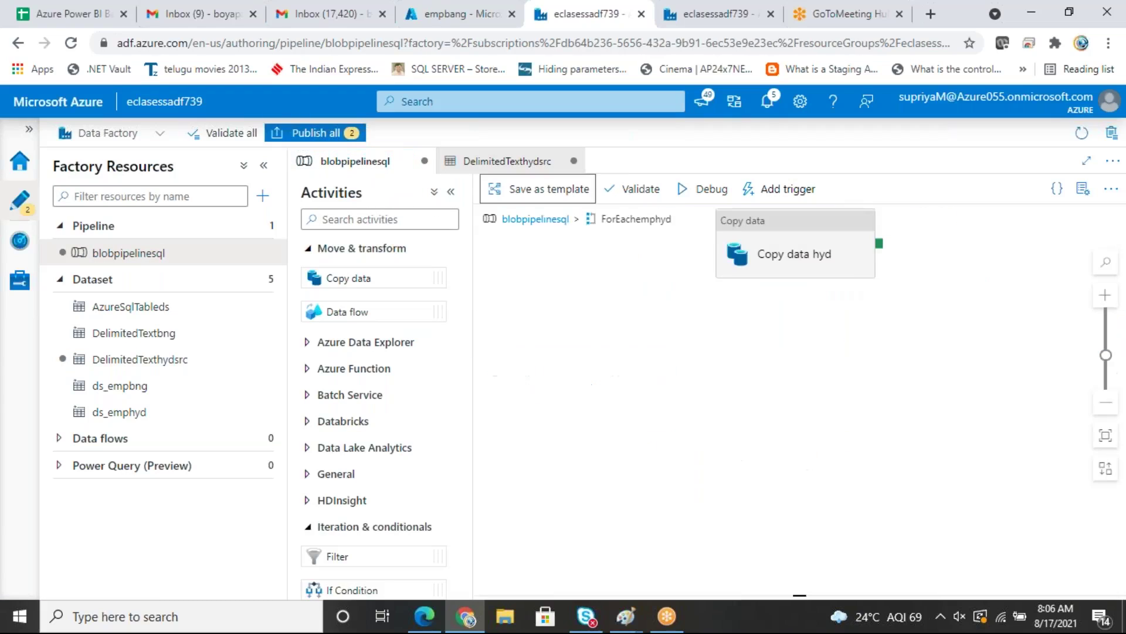
click(780, 254)
drag(800, 355, 800, 272)
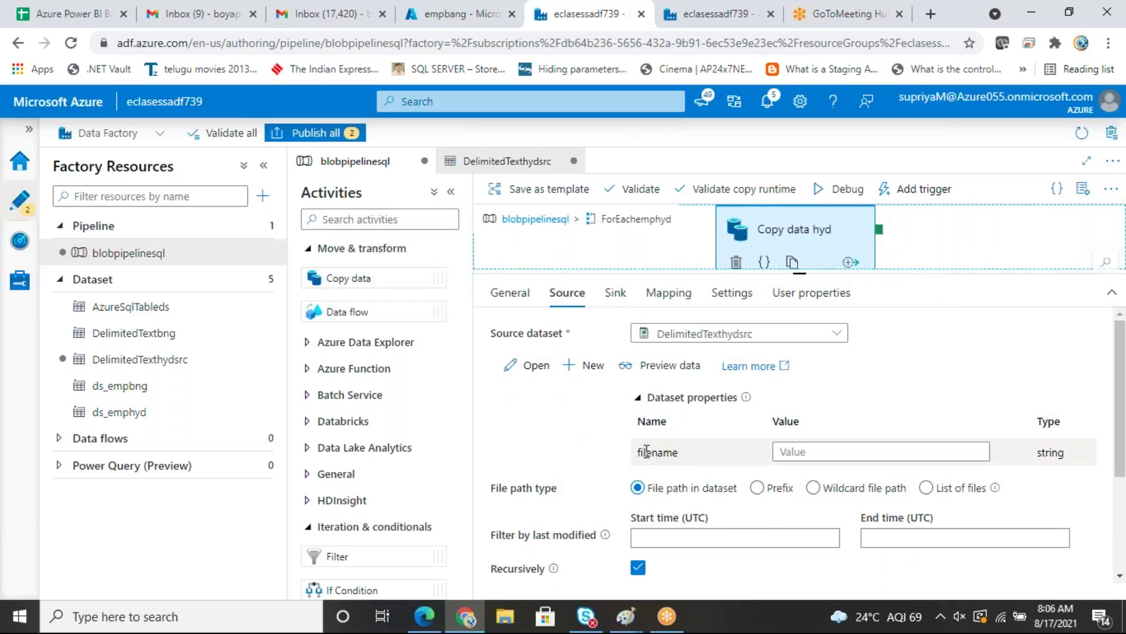
drag(643, 452, 666, 452)
click(797, 452)
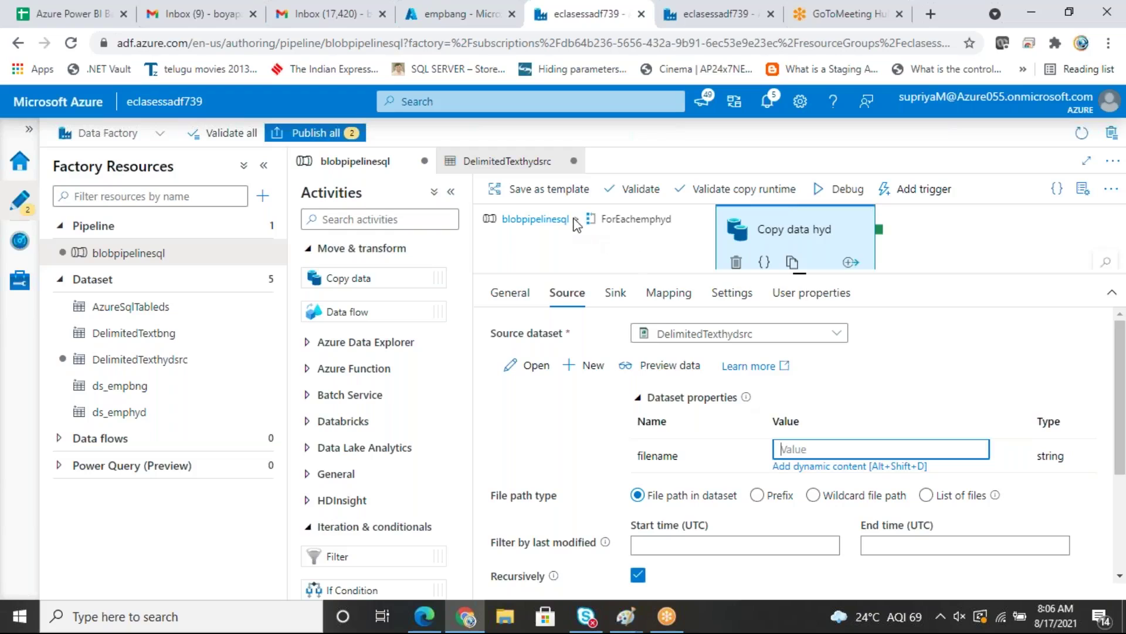
click(857, 467)
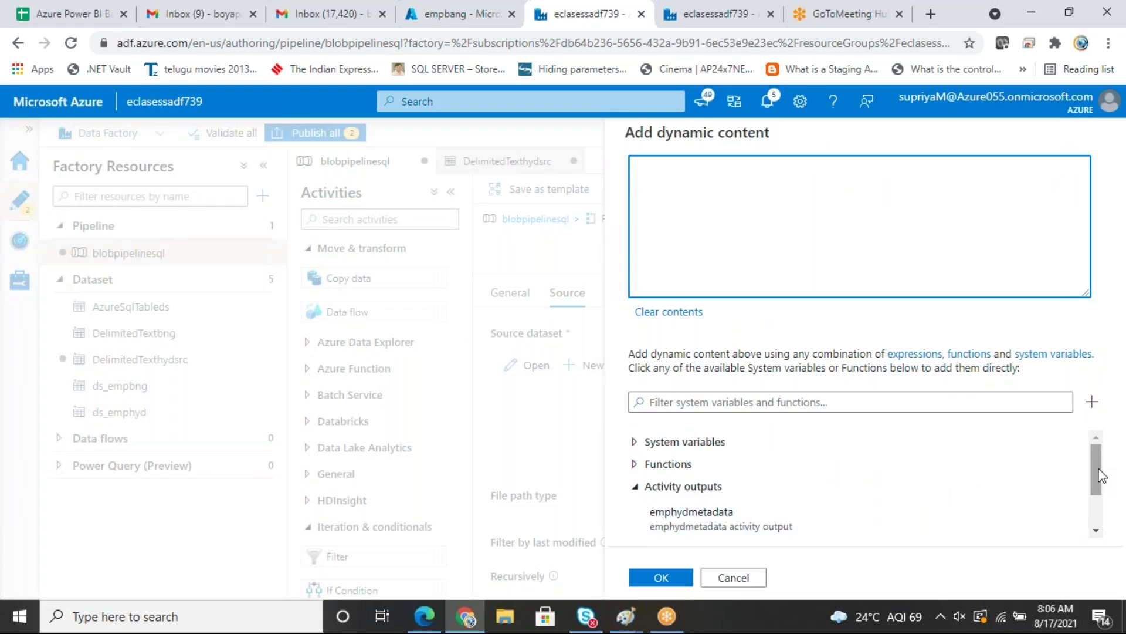
drag(1096, 468, 1099, 518)
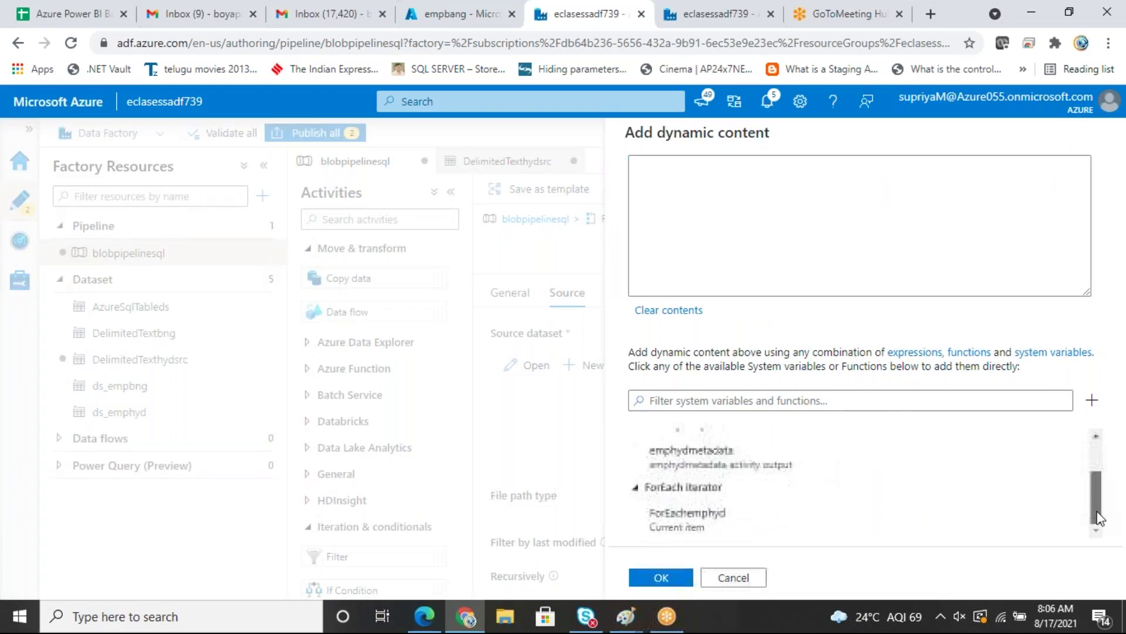
click(703, 520)
text(.name)
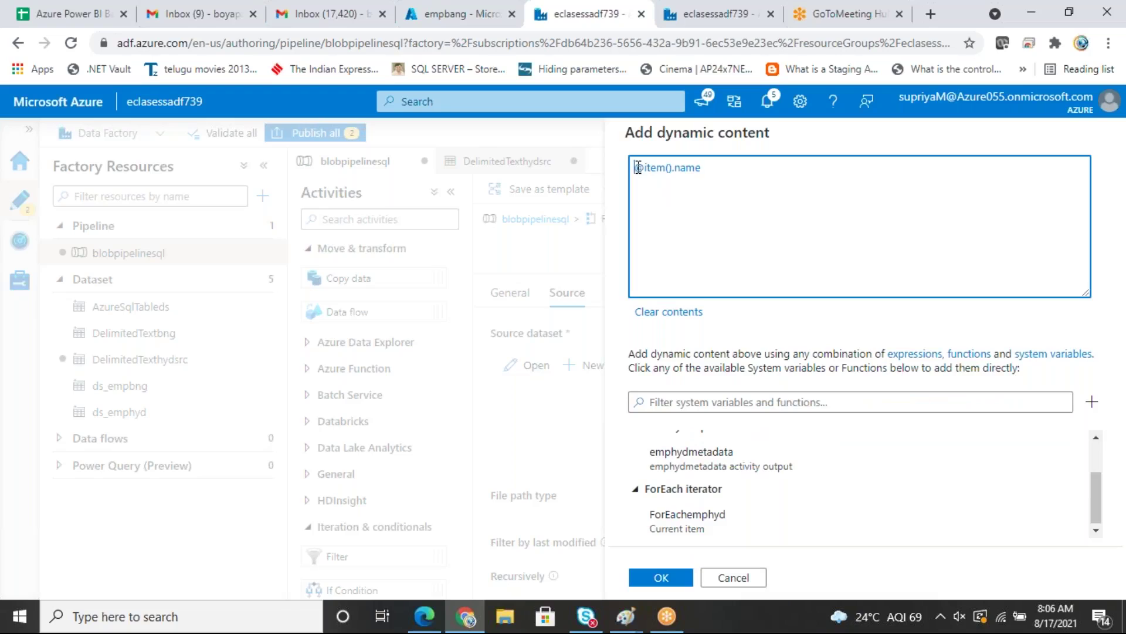
drag(635, 168, 702, 168)
click(676, 579)
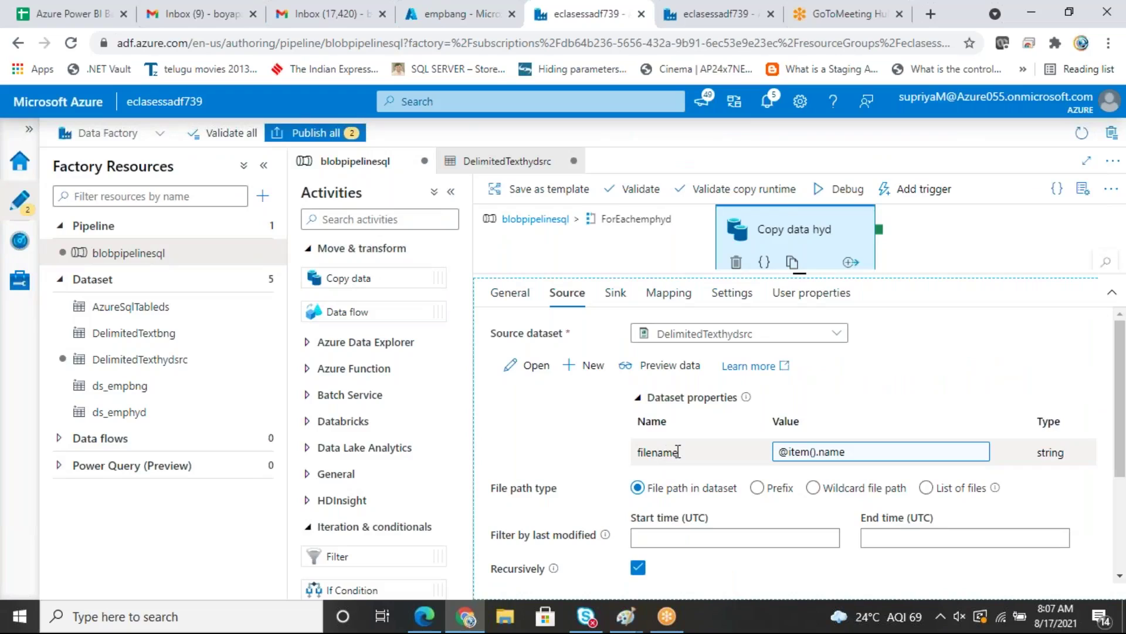
Step: Review the filename parameter and the file path expression of the DelimitedTexthydsrc dataset
drag(675, 451, 638, 451)
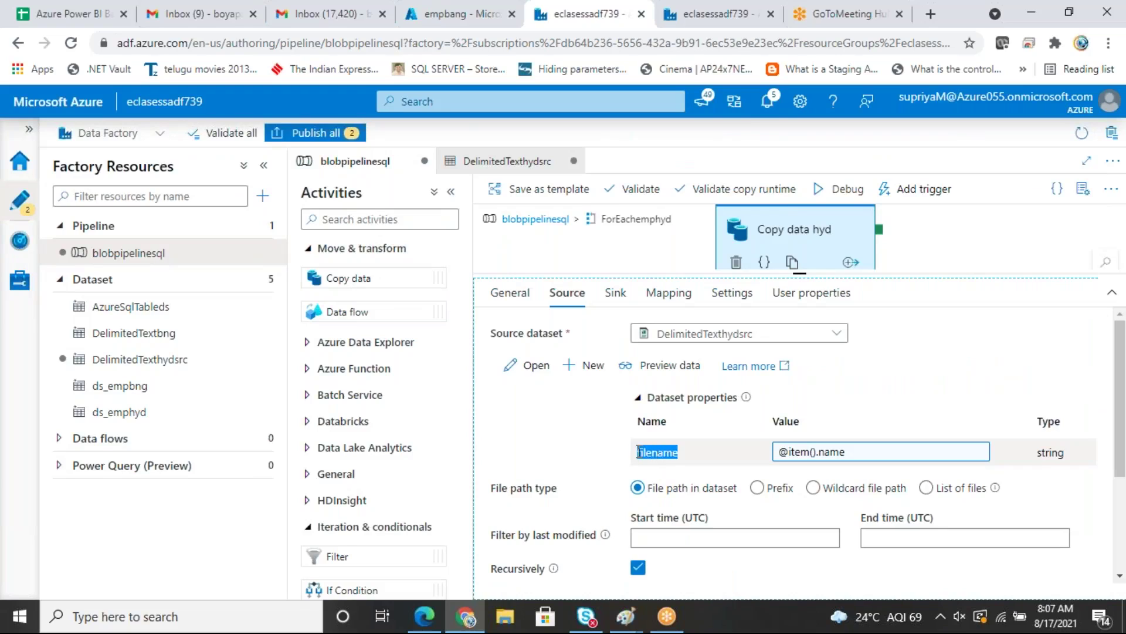
click(505, 167)
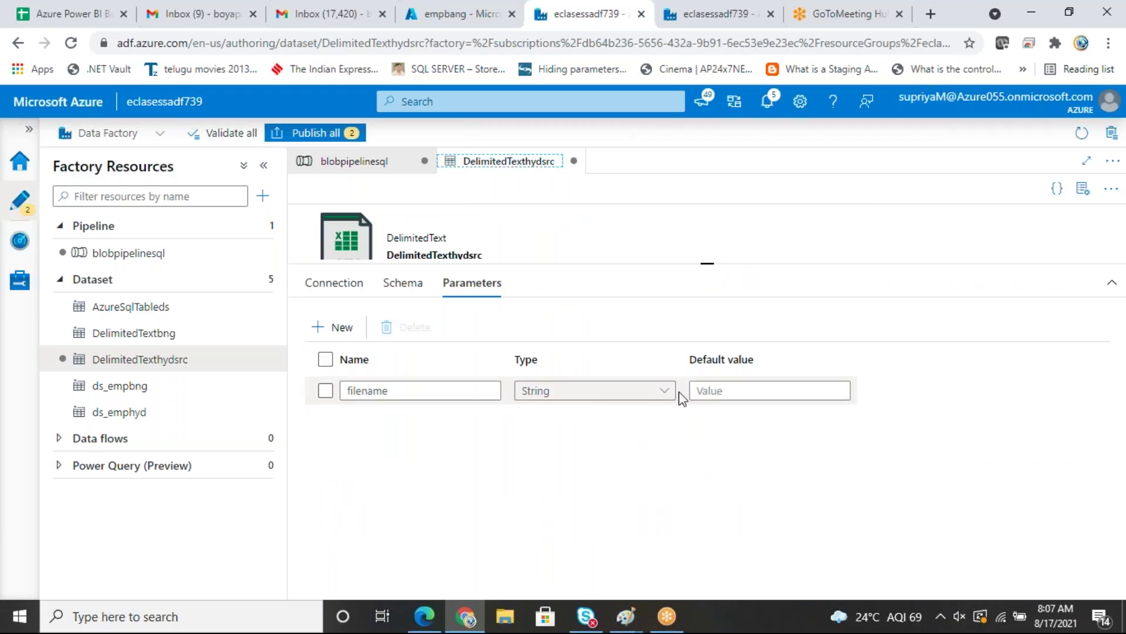
click(710, 392)
drag(394, 390, 356, 390)
click(355, 289)
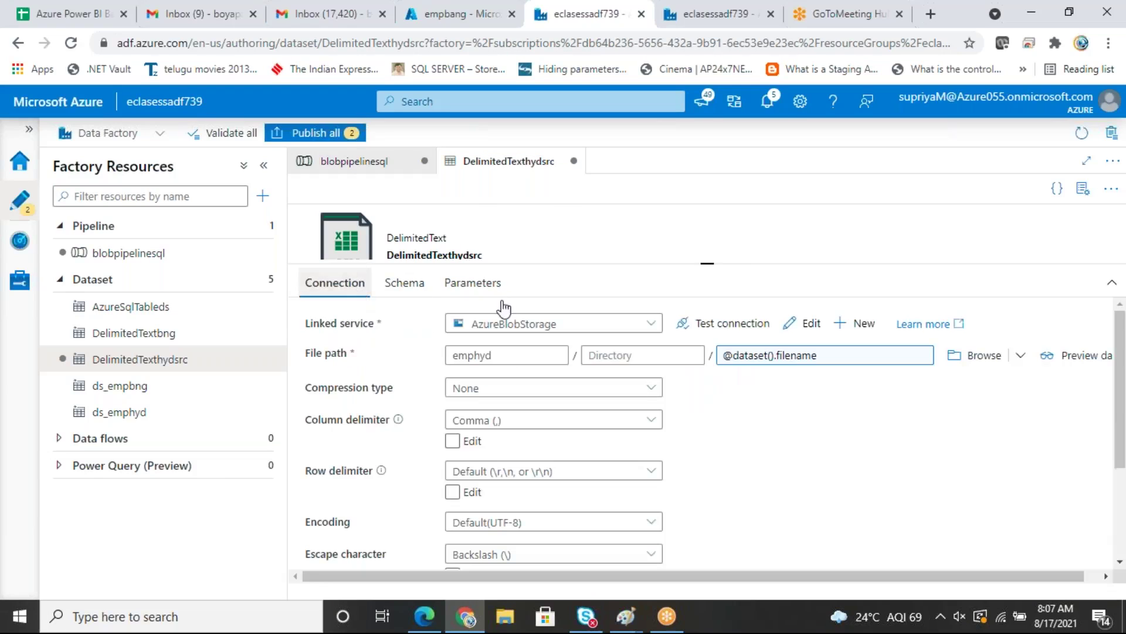
click(768, 357)
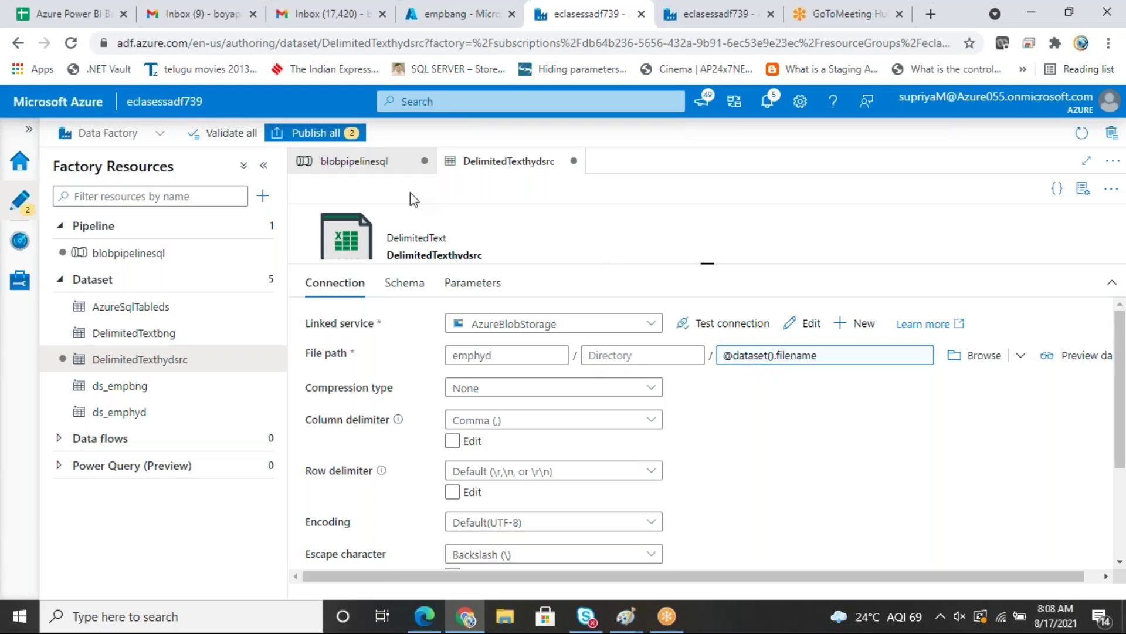
Step: Open the DelimitedTextbng source dataset of the Copy data1 activity inside the ForEachempbng loop of blobpipelinesql
click(380, 165)
click(539, 220)
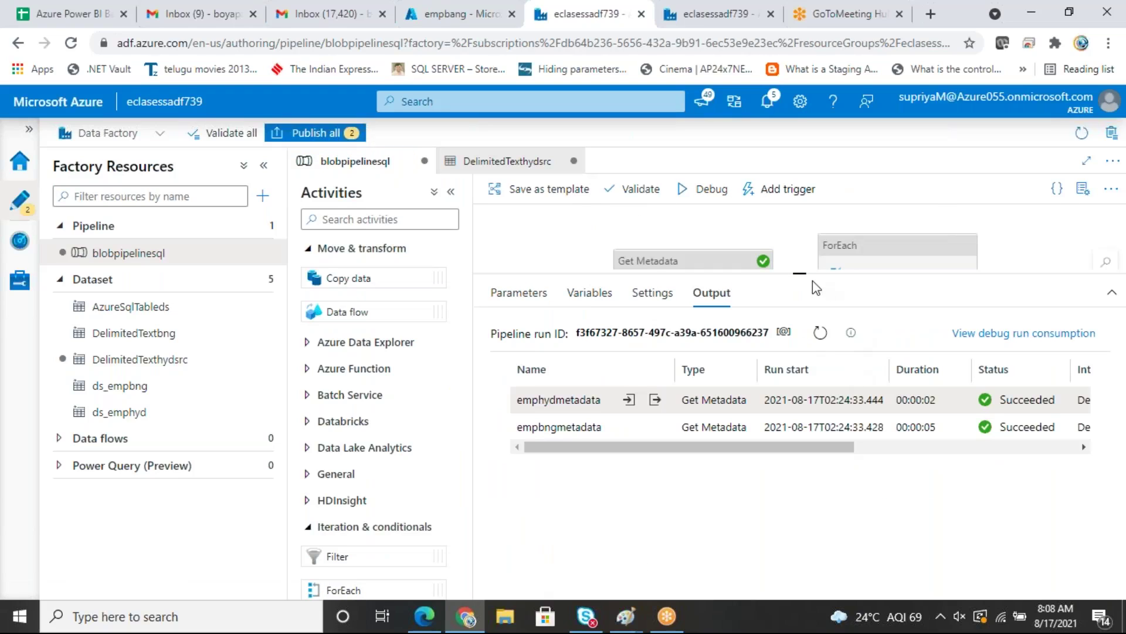
click(939, 238)
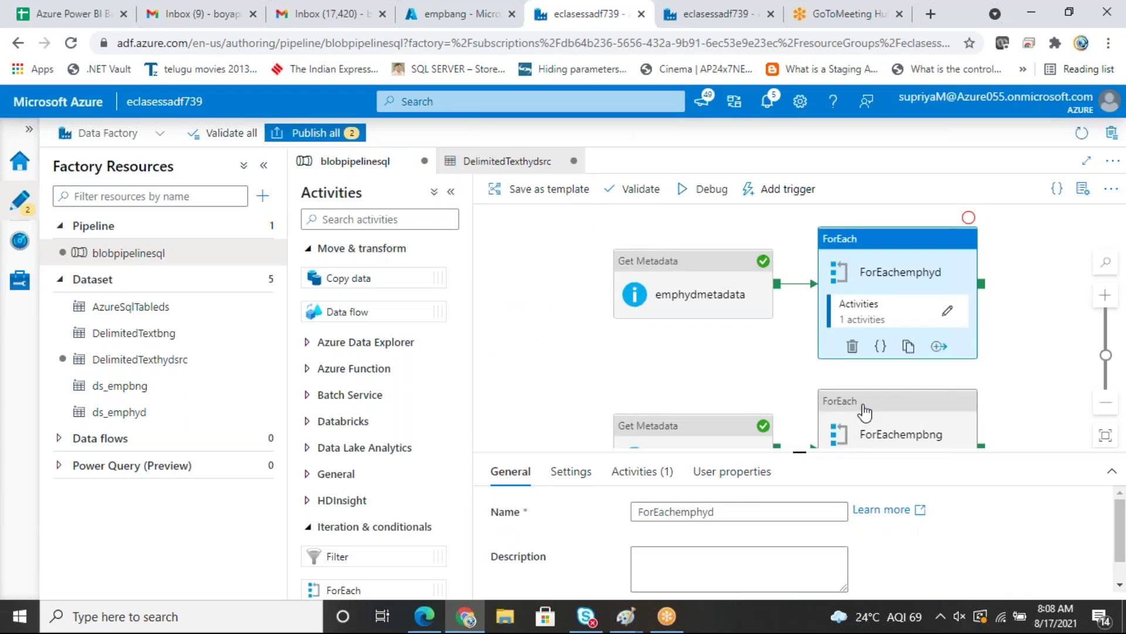
click(863, 410)
double_click(898, 427)
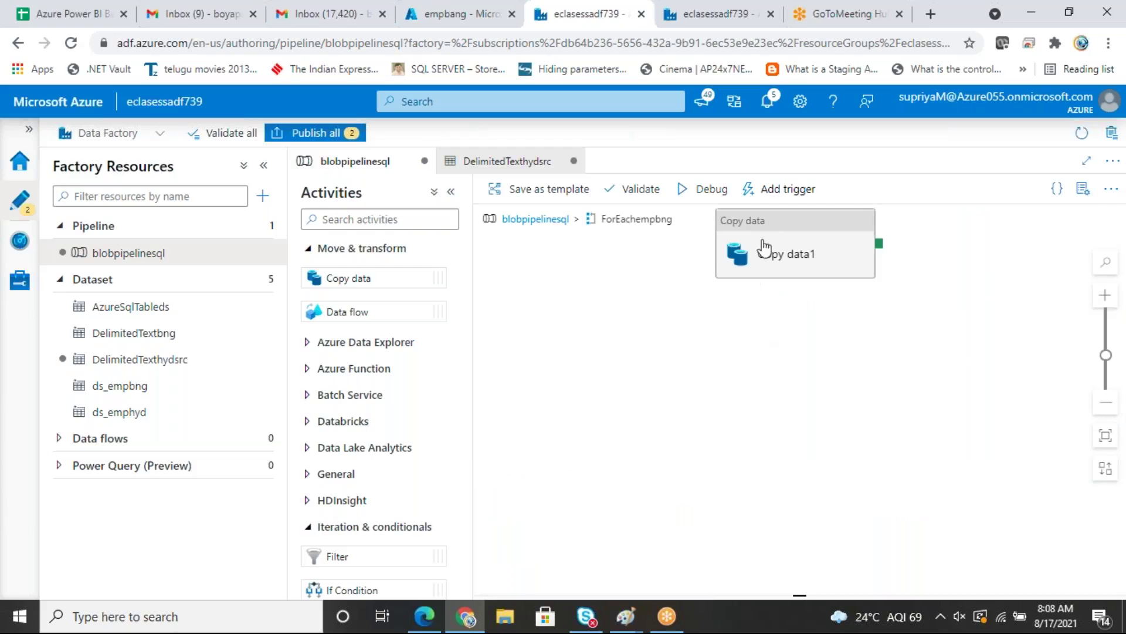
click(773, 241)
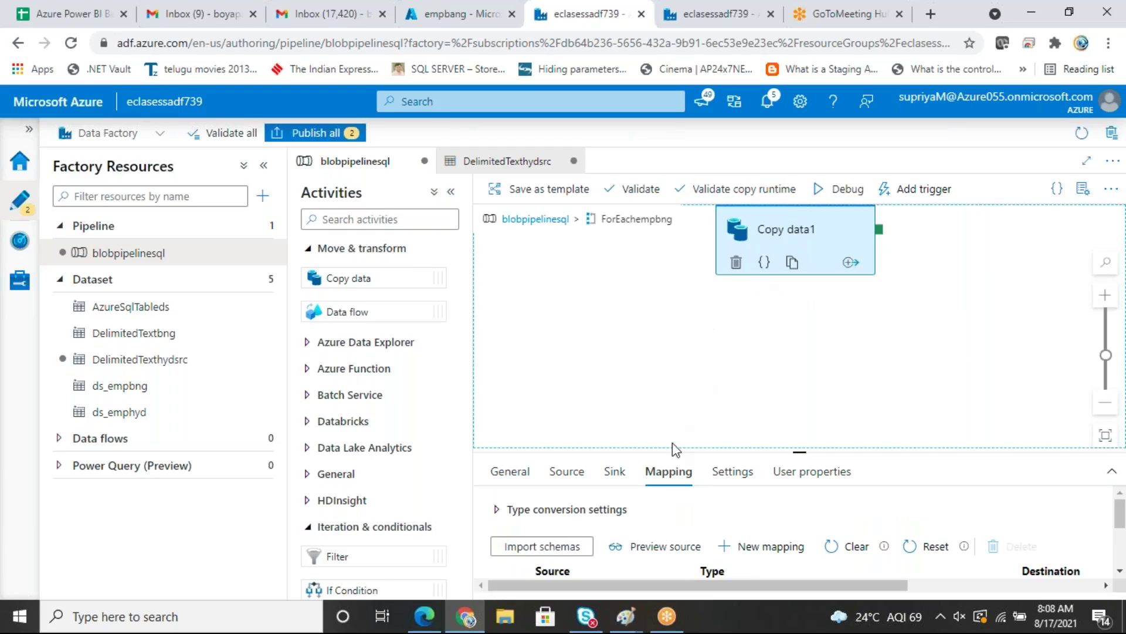
drag(803, 450, 800, 293)
click(568, 317)
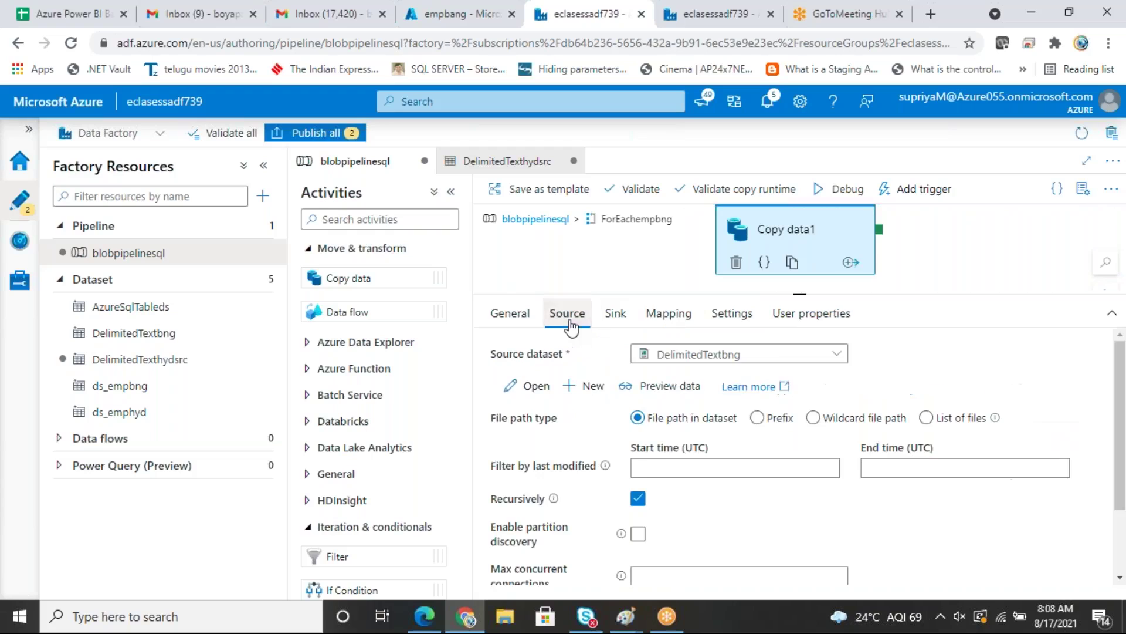
click(528, 385)
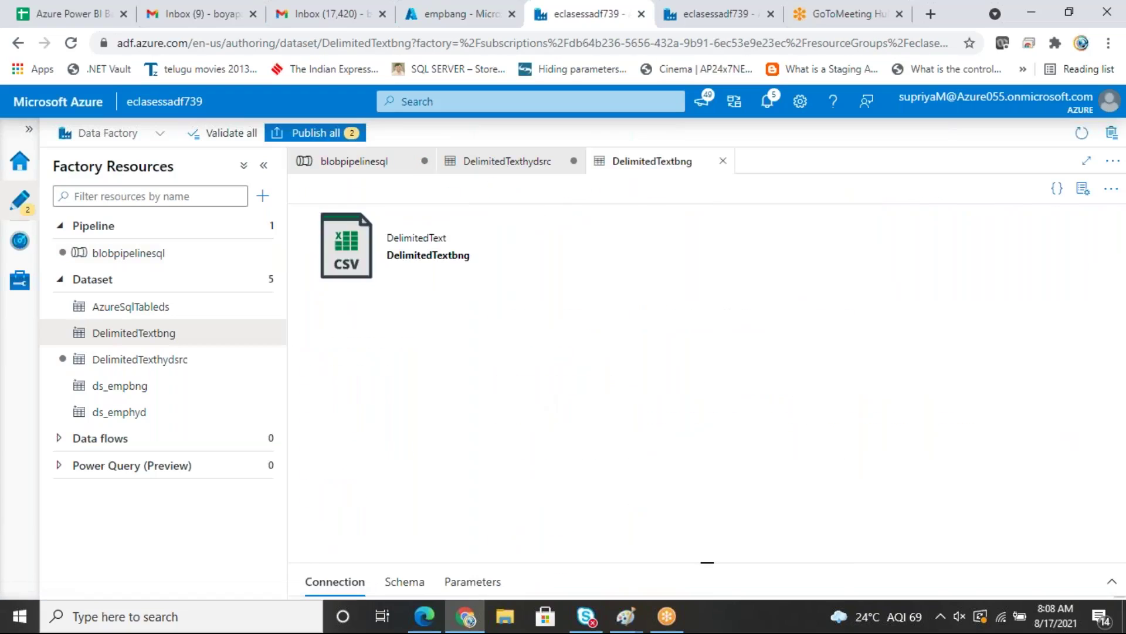
drag(707, 562, 707, 212)
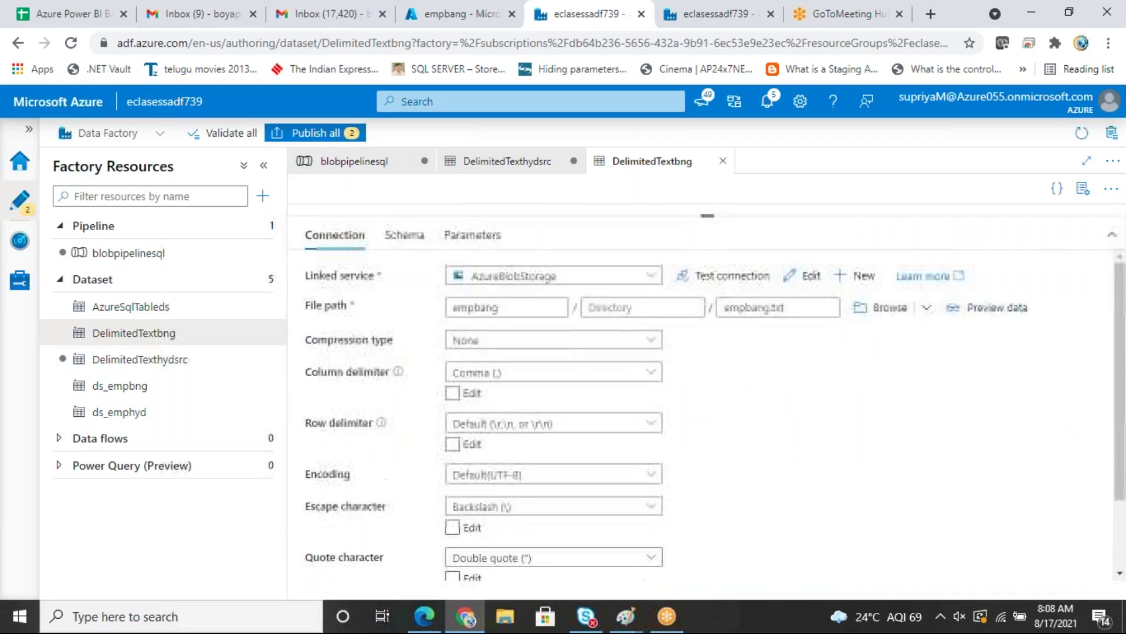
Step: Add a String parameter named filename to the DelimitedTextbng dataset
click(796, 295)
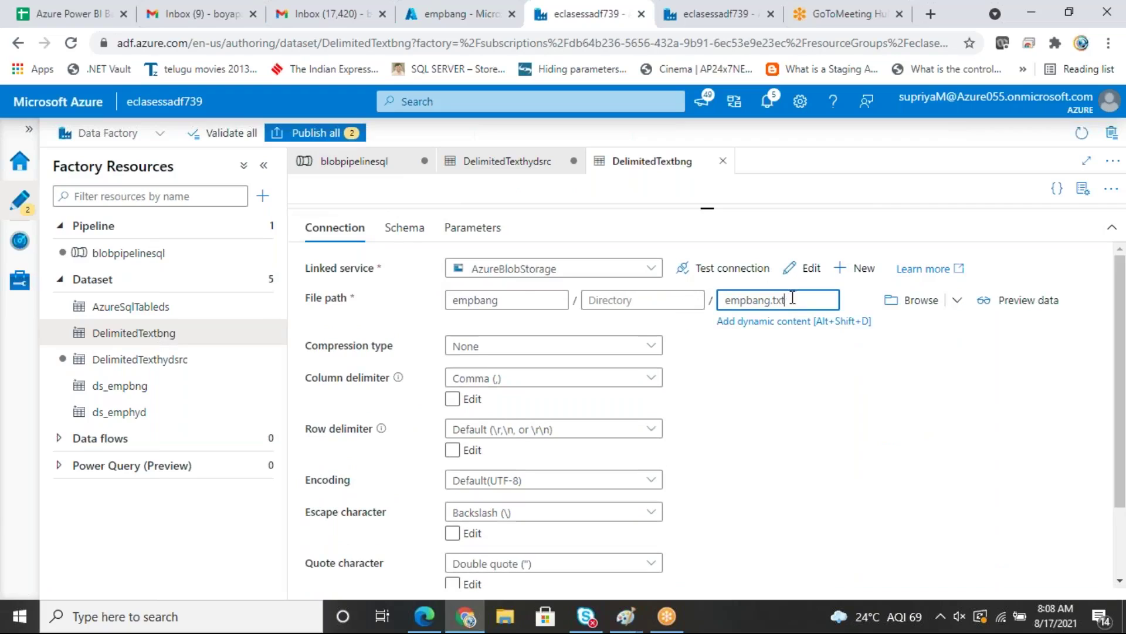
click(454, 230)
click(328, 273)
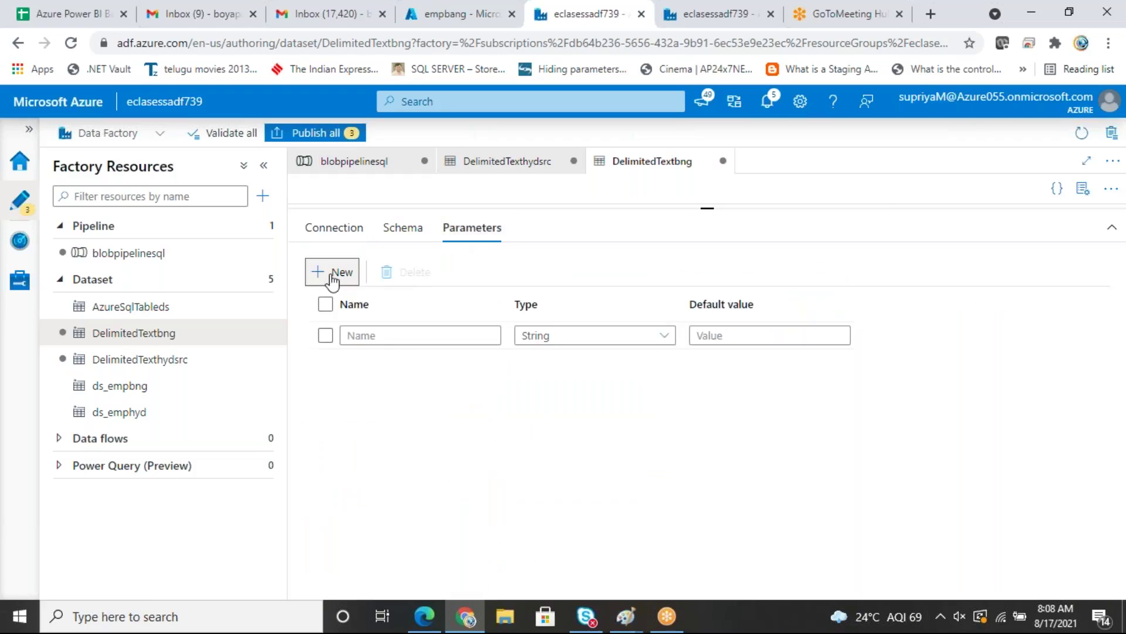
click(418, 333)
text(filename)
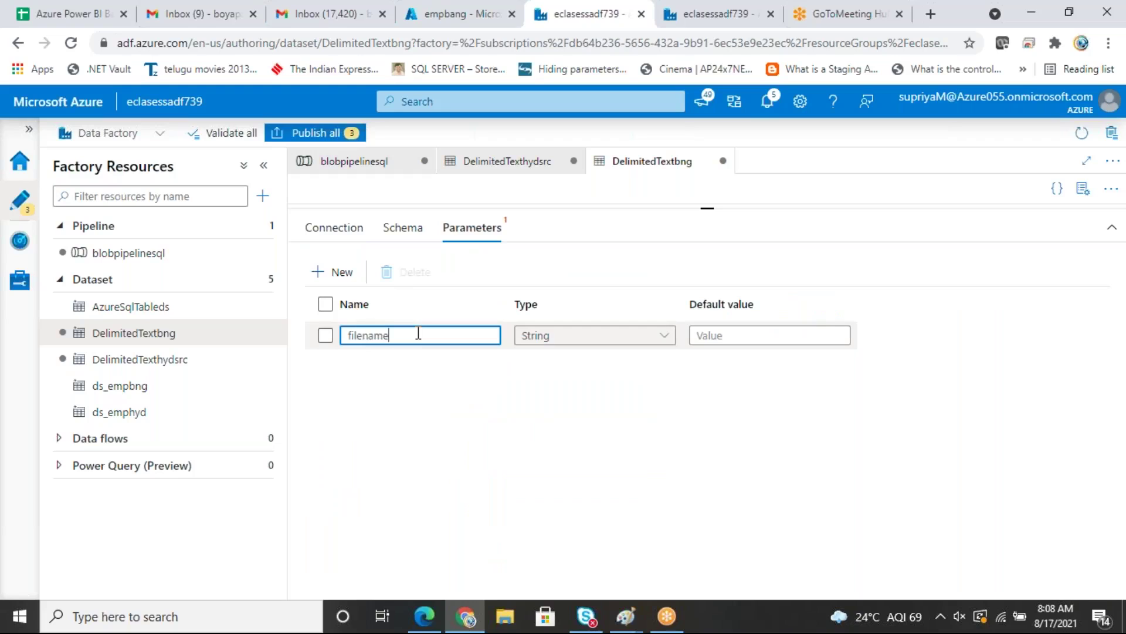
click(332, 228)
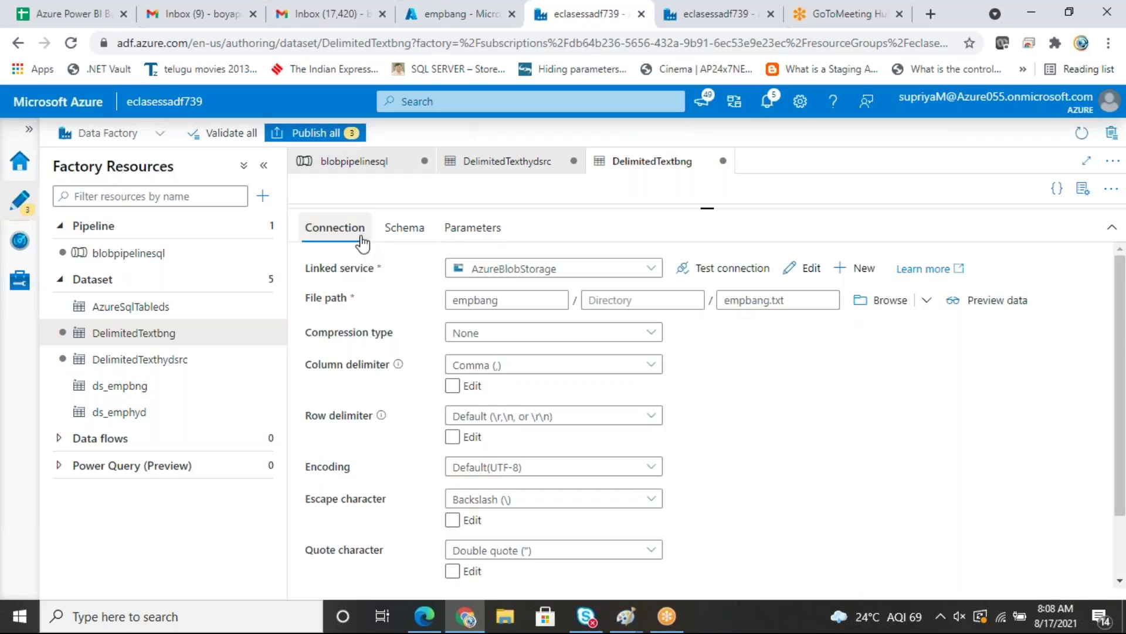
click(791, 303)
click(786, 321)
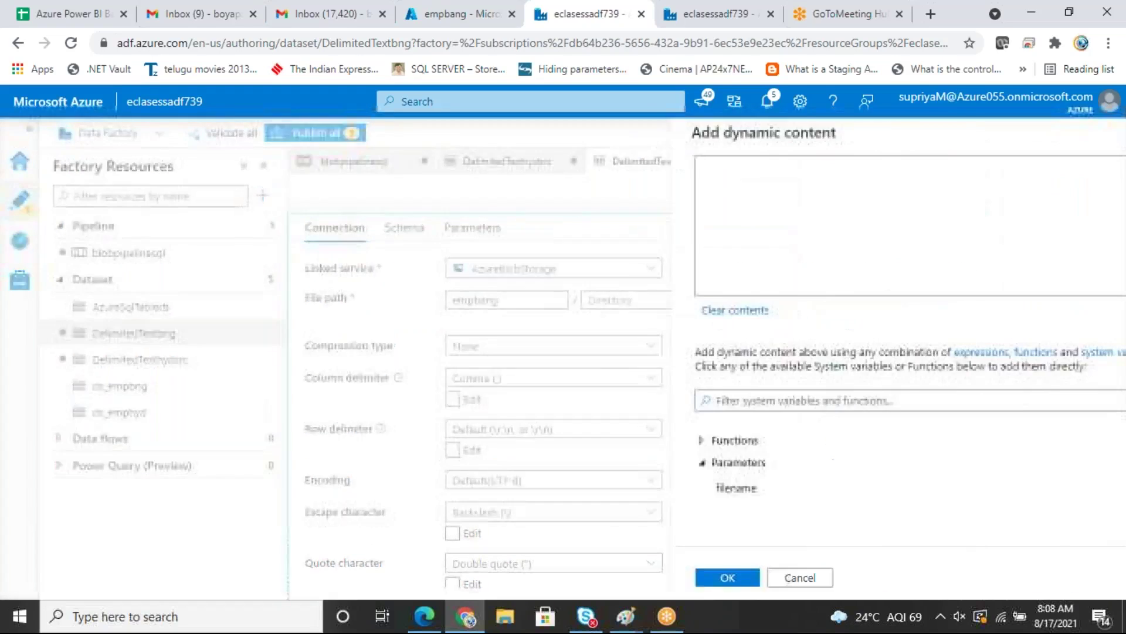
click(670, 496)
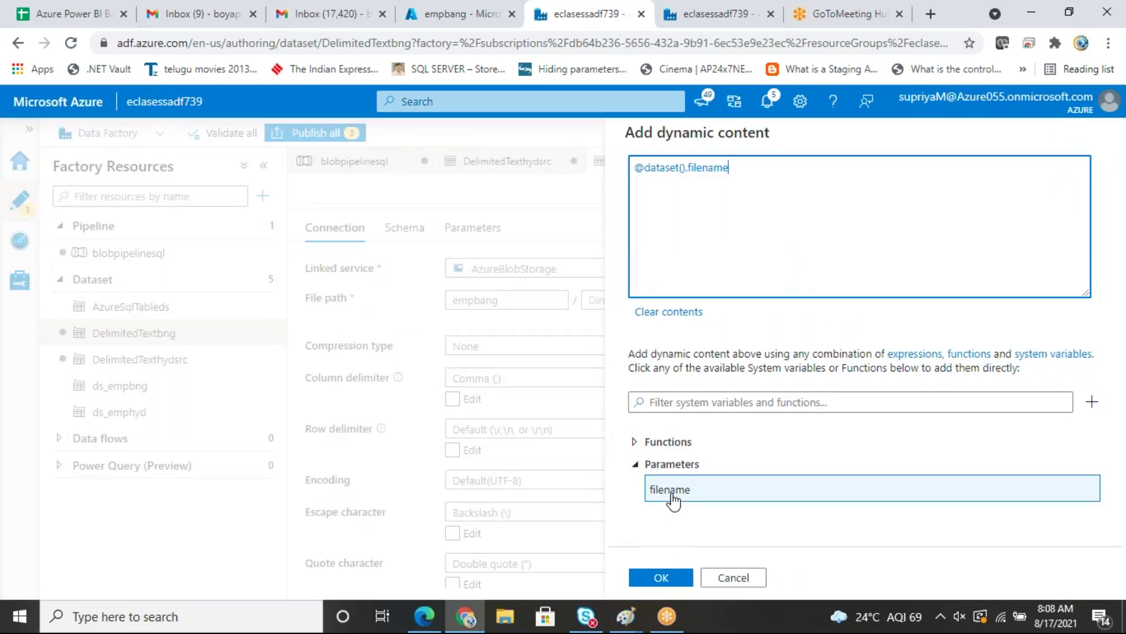
click(667, 578)
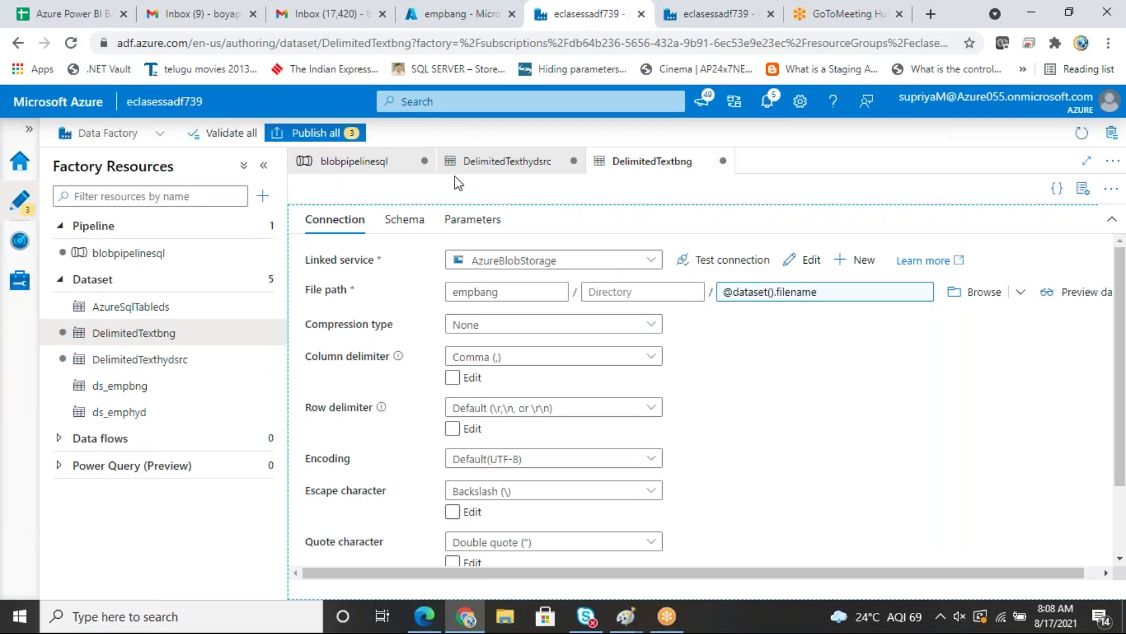
click(385, 167)
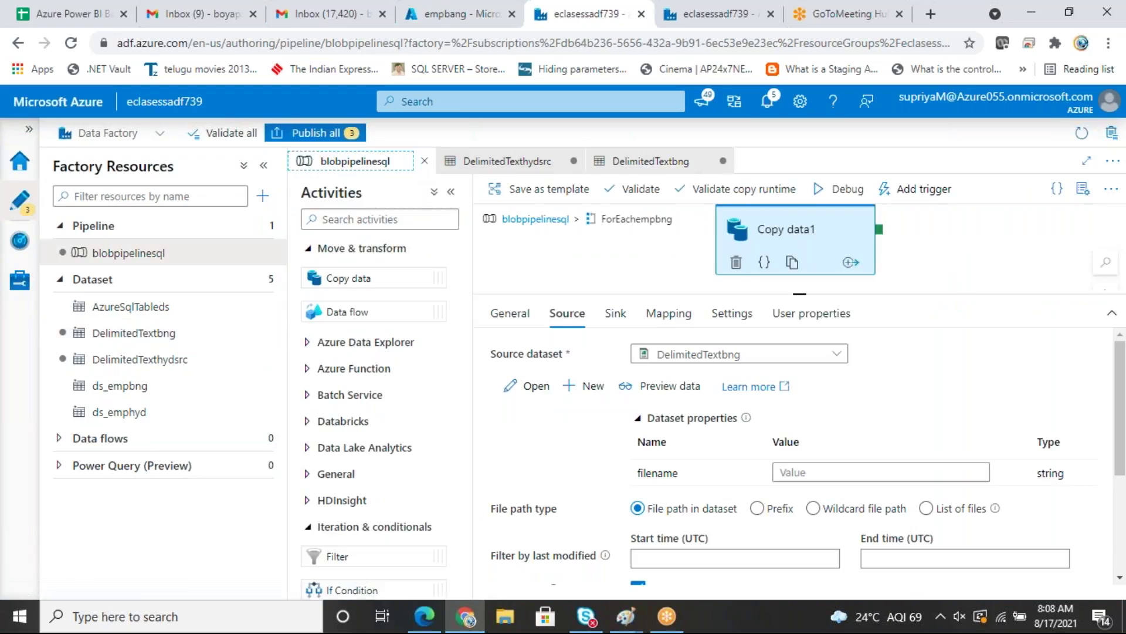
click(798, 472)
click(805, 487)
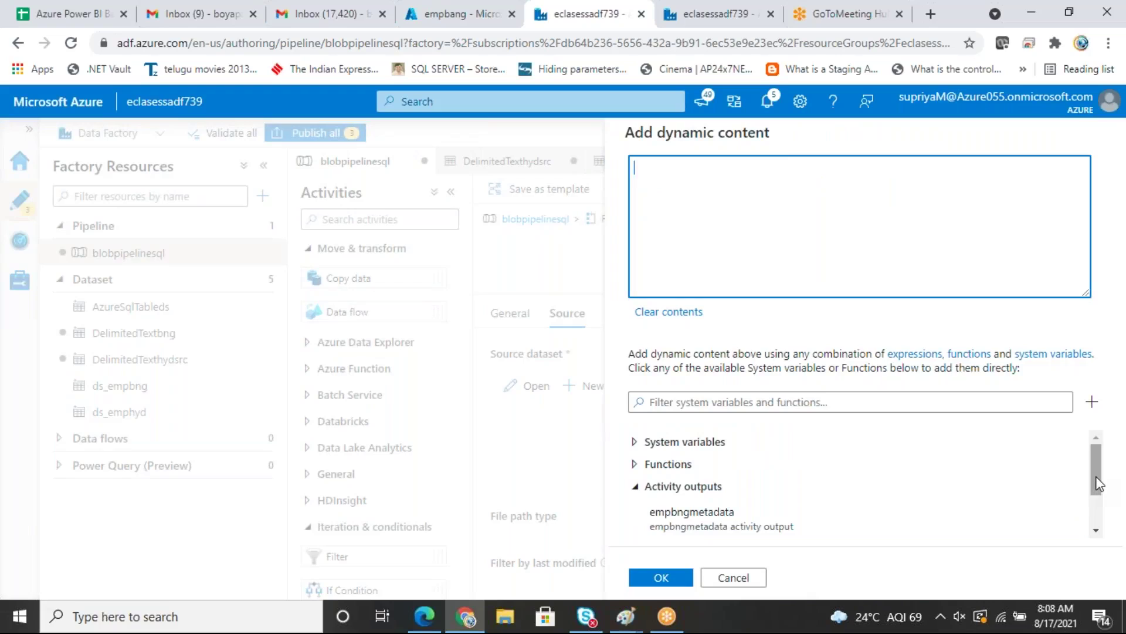
drag(1096, 492, 1096, 519)
click(741, 523)
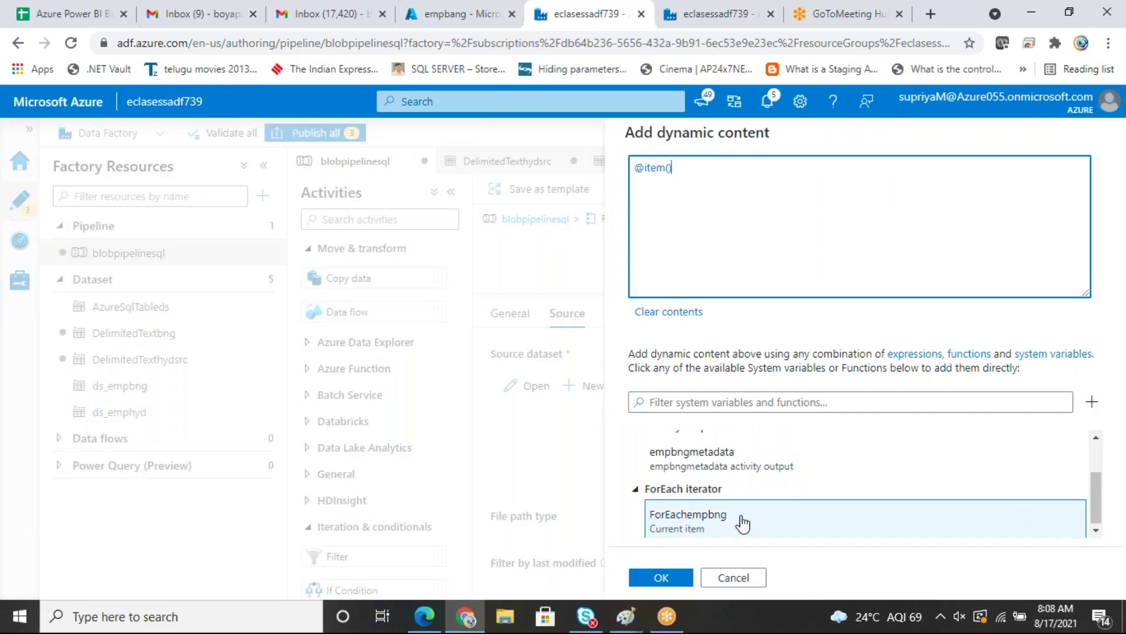
text(.name)
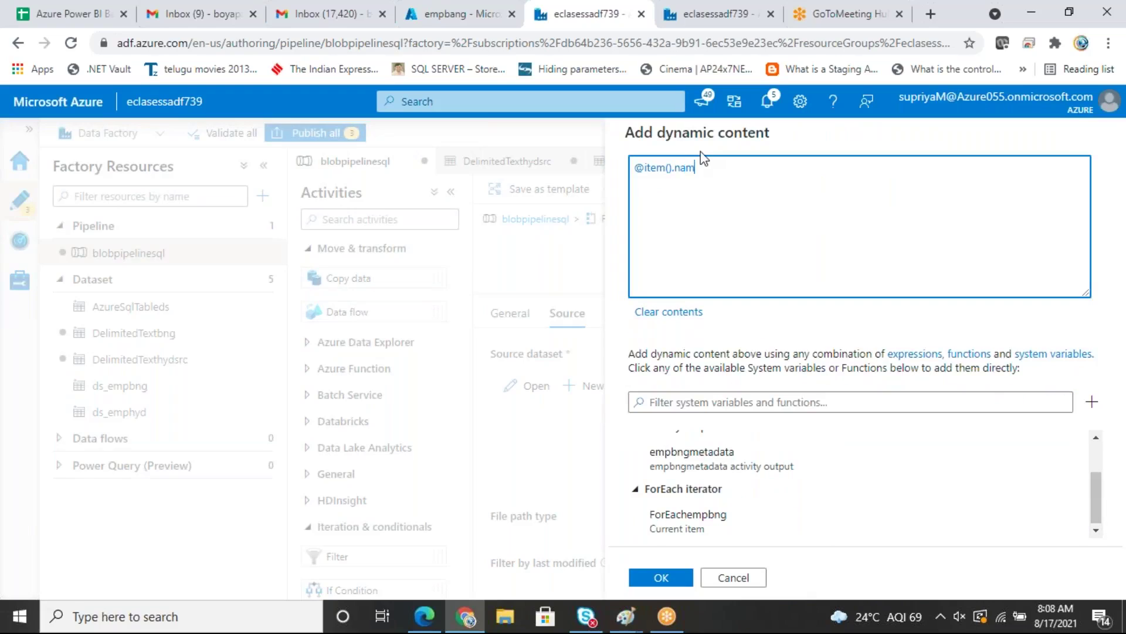
click(673, 580)
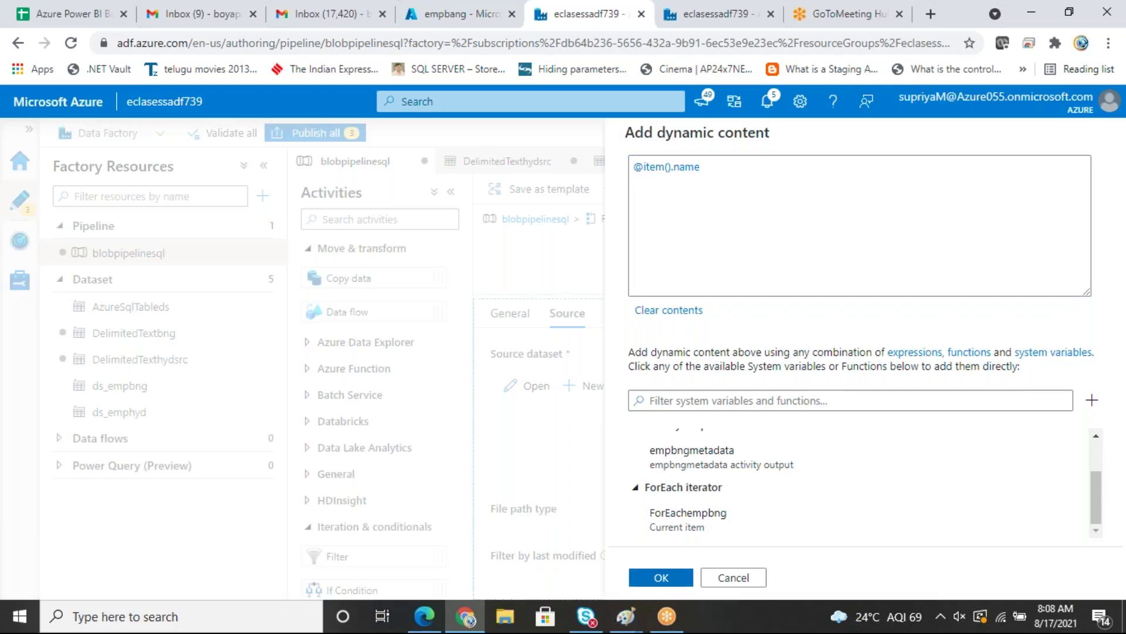
Step: Examine the Copy data hyd source settings inside ForEachemphyd and the matching filename parameter of the DelimitedTexthydsrc dataset
click(534, 219)
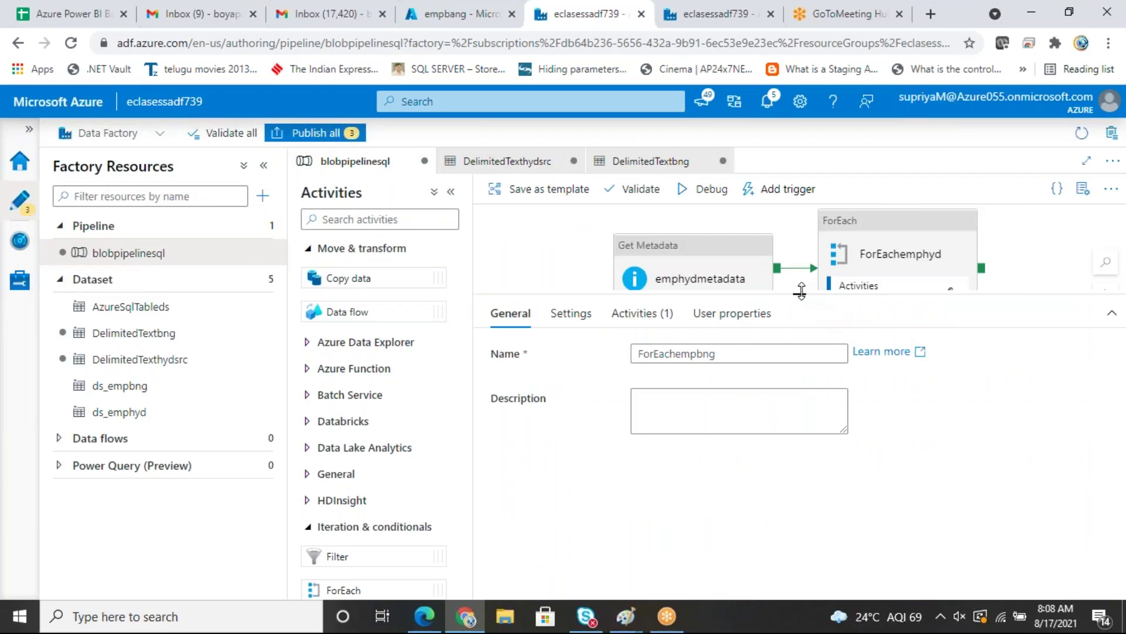
drag(801, 290, 800, 422)
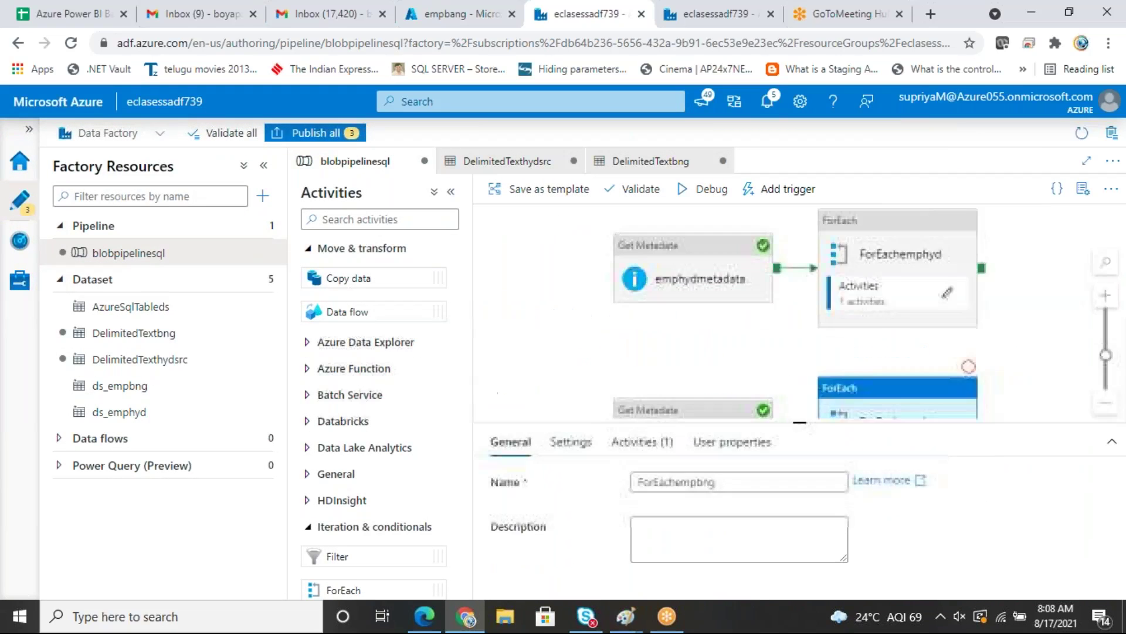
double_click(904, 265)
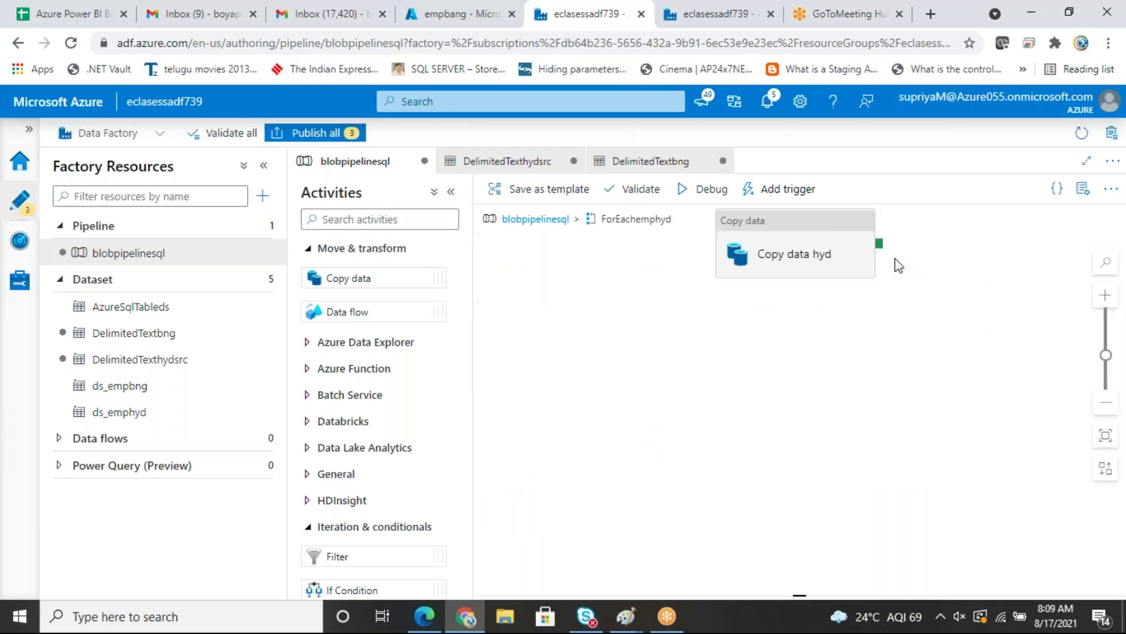
click(779, 236)
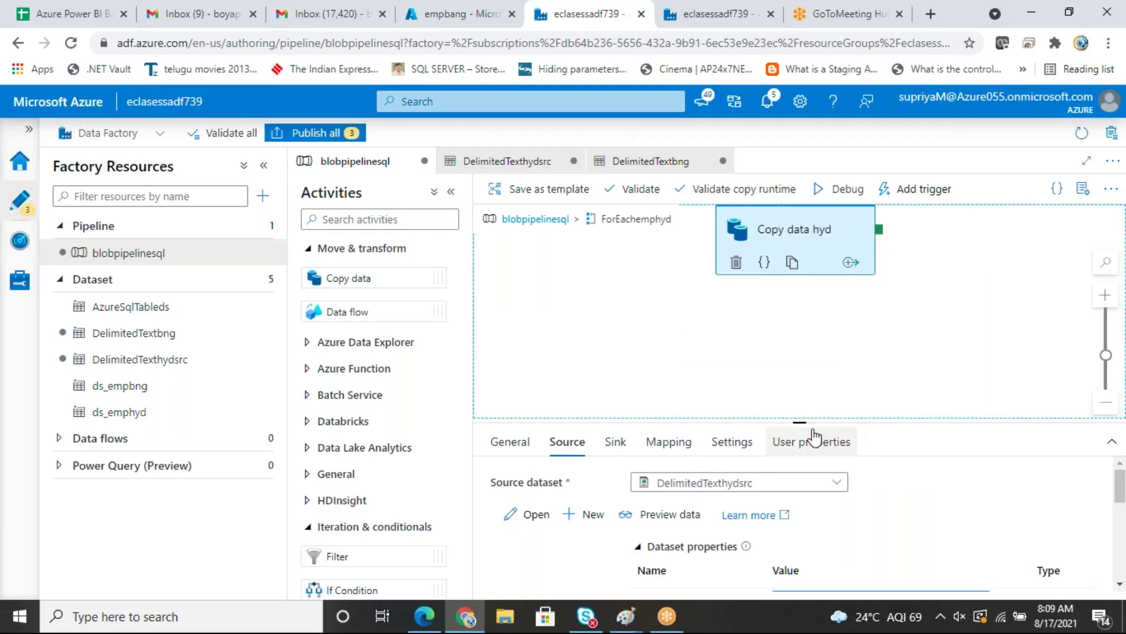
drag(799, 423, 788, 253)
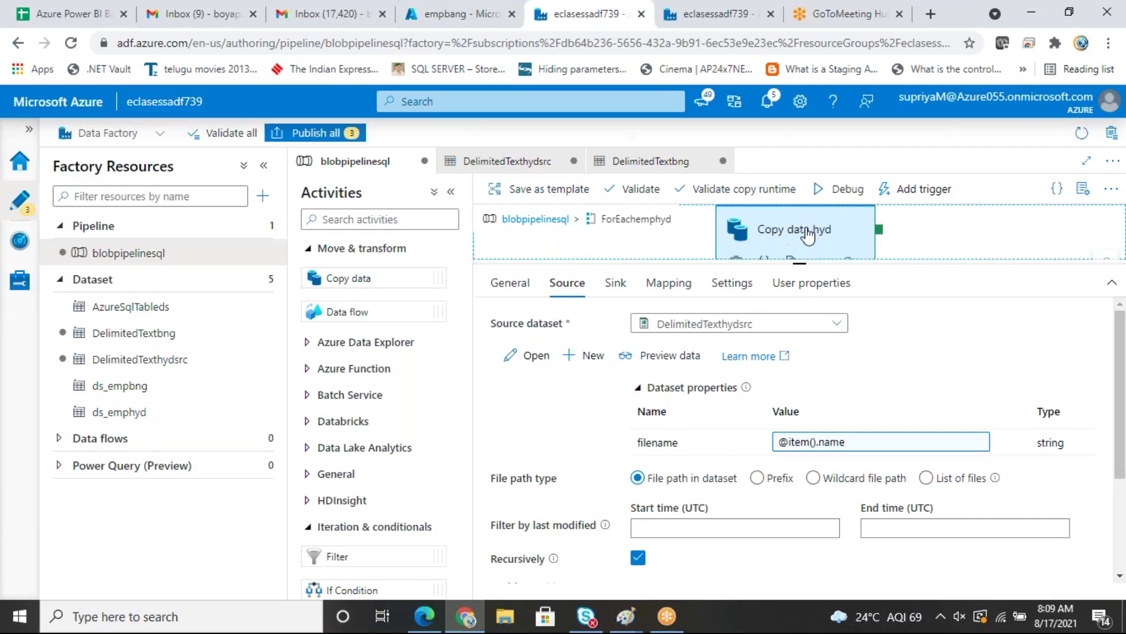
mouse_move(791, 422)
click(526, 355)
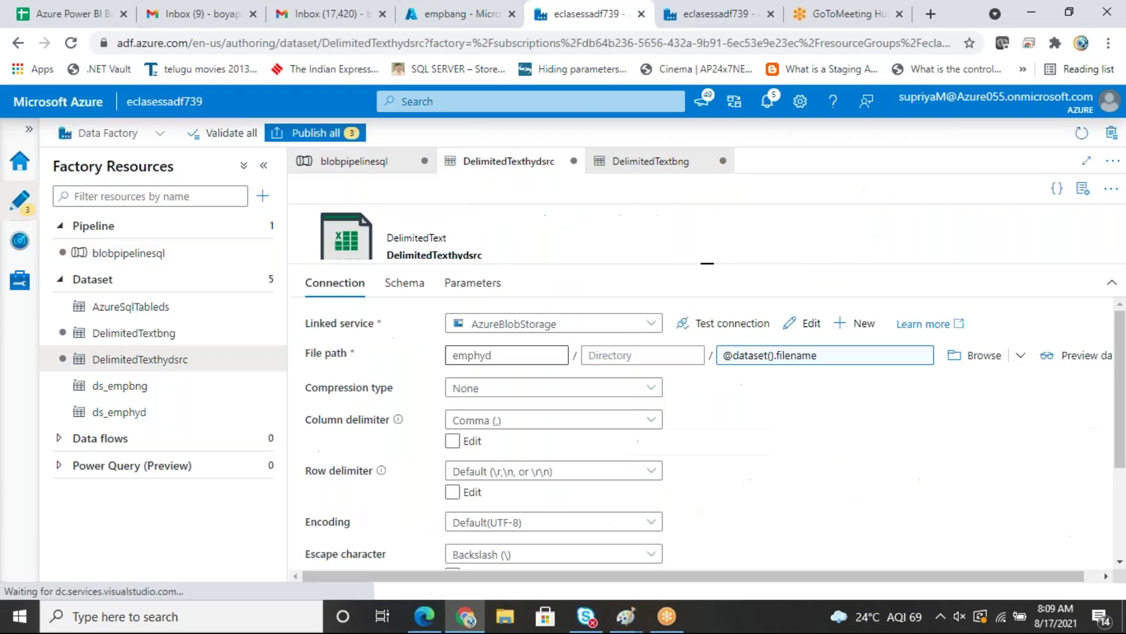
click(473, 284)
double_click(403, 390)
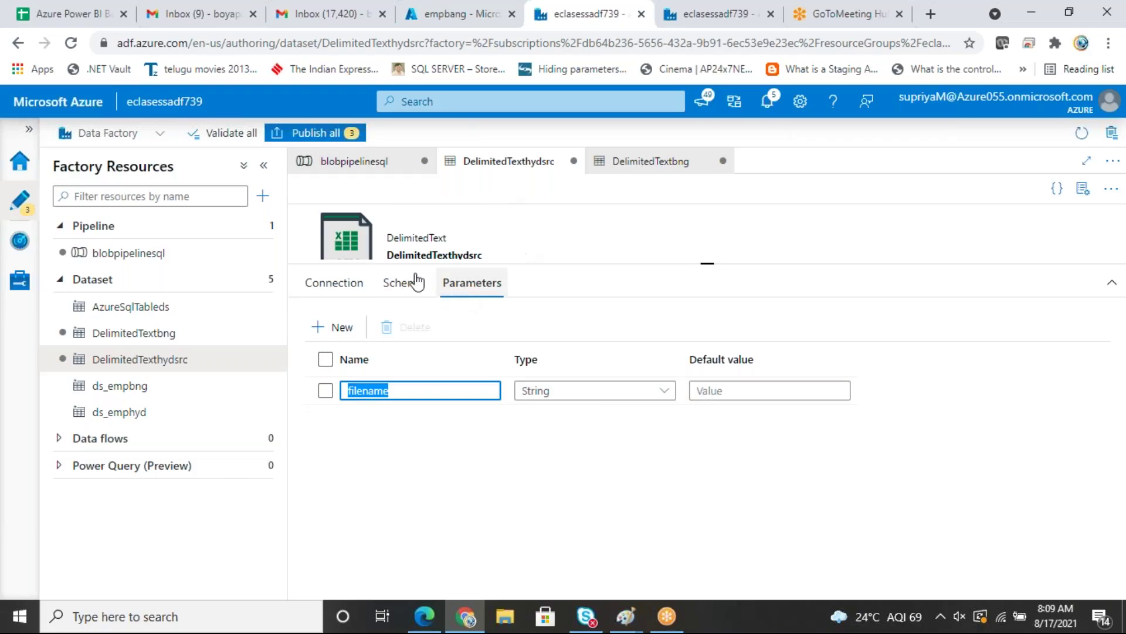
click(372, 171)
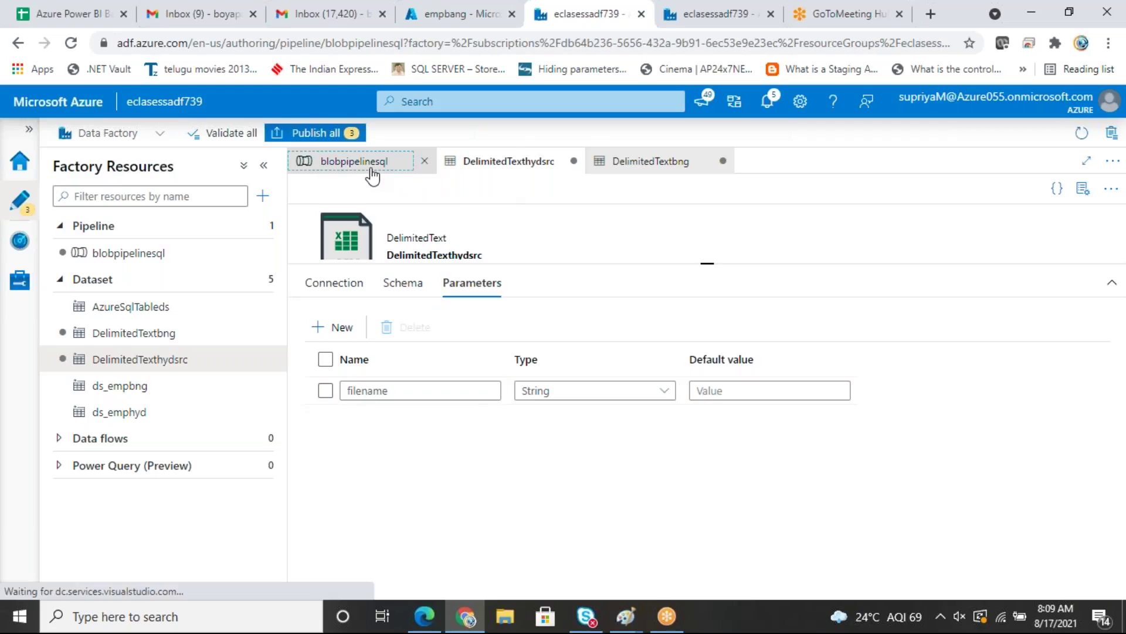
drag(638, 446, 680, 444)
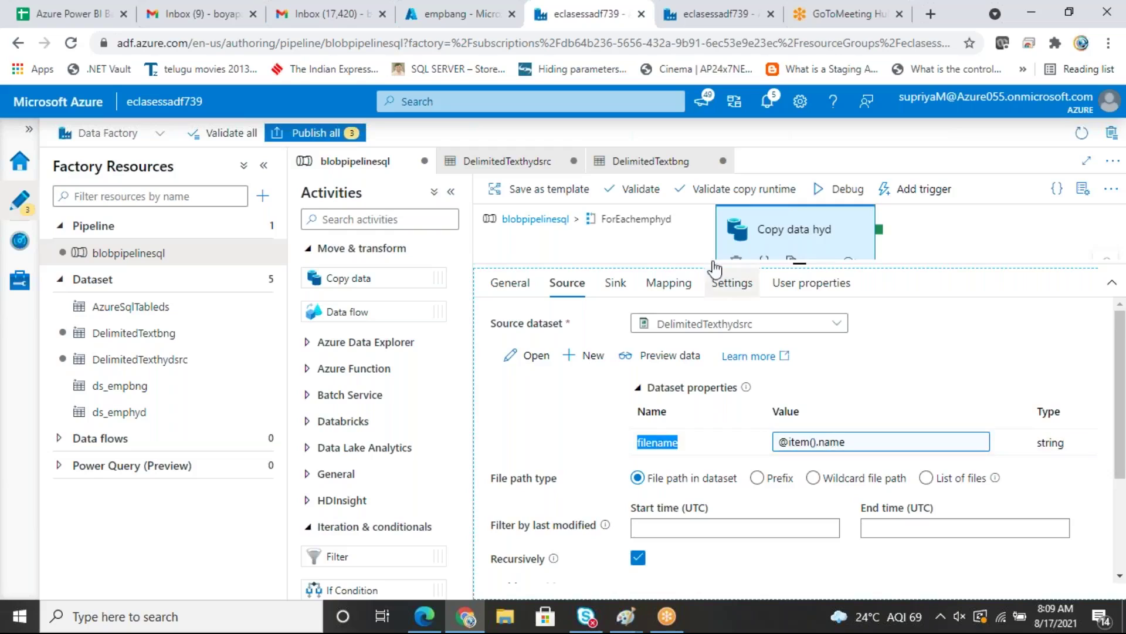
Step: Run the blobpipelinesql pipeline in debug mode and check the status of its Get Metadata and ForEach activities
drag(800, 265, 800, 405)
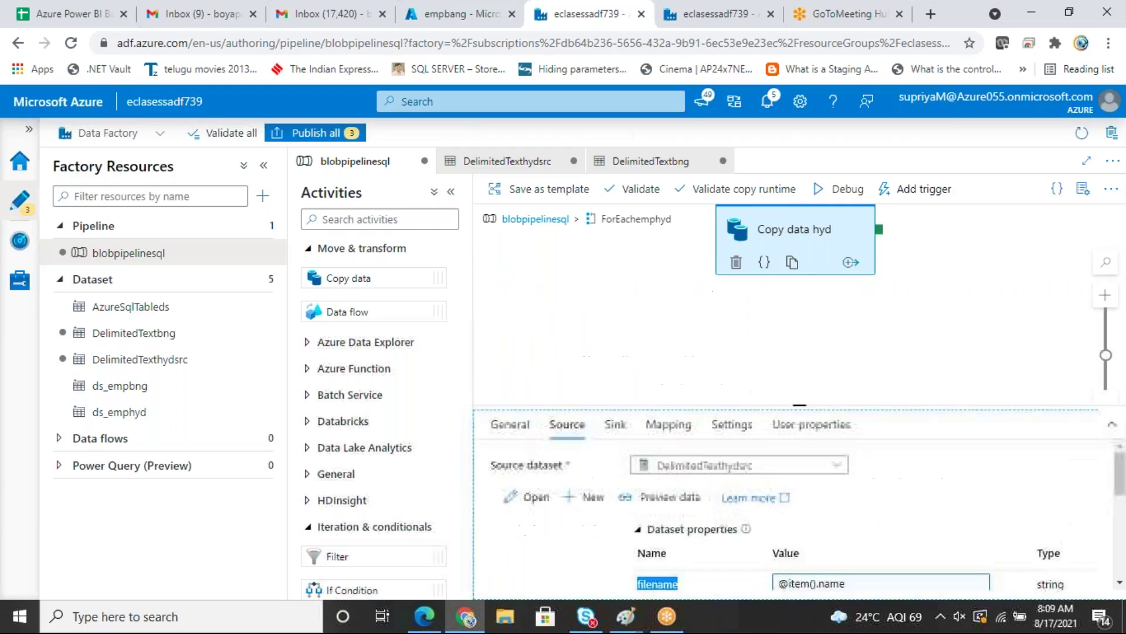
click(844, 189)
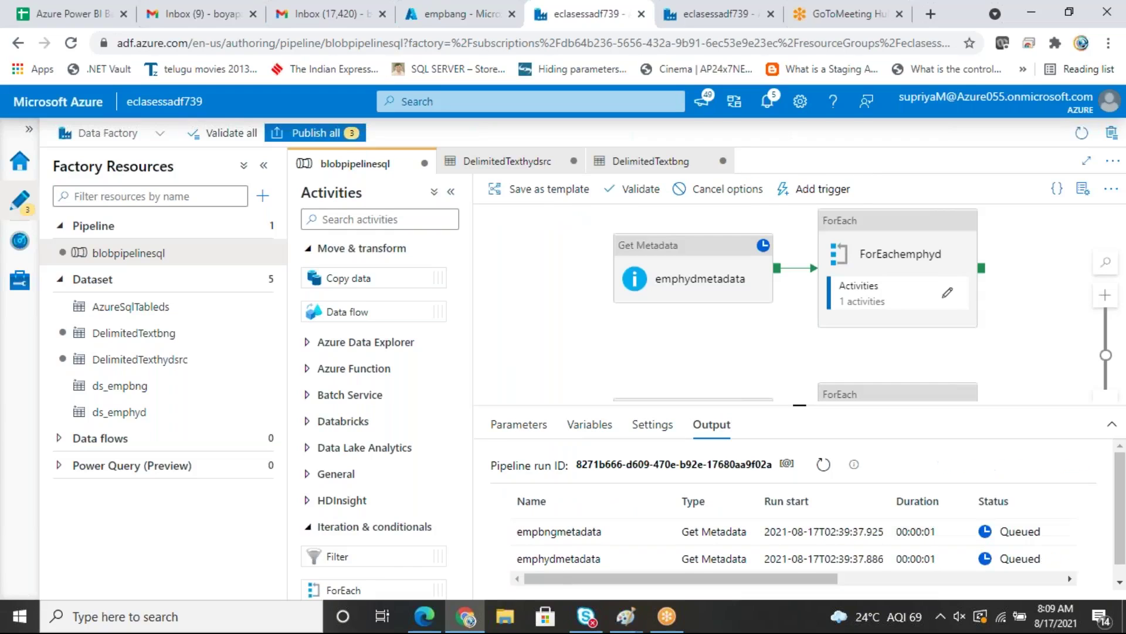
drag(798, 405, 811, 497)
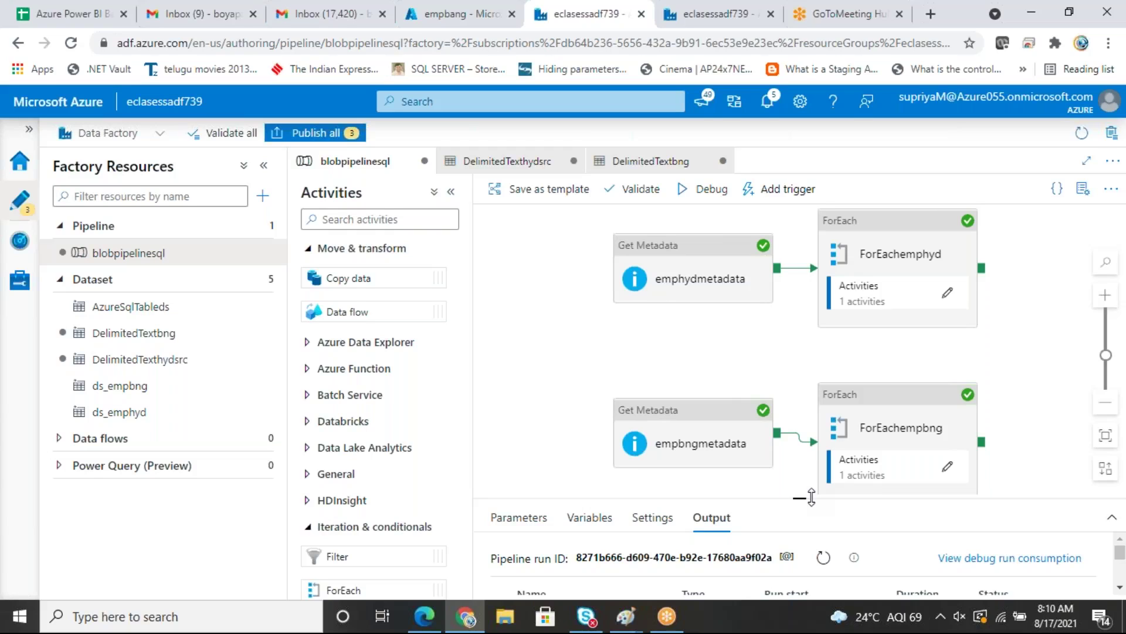
Step: Review the debug run's activity list, covering the two Get Metadata activities, both ForEach loops and the Copy data1 iterations
drag(812, 498, 800, 209)
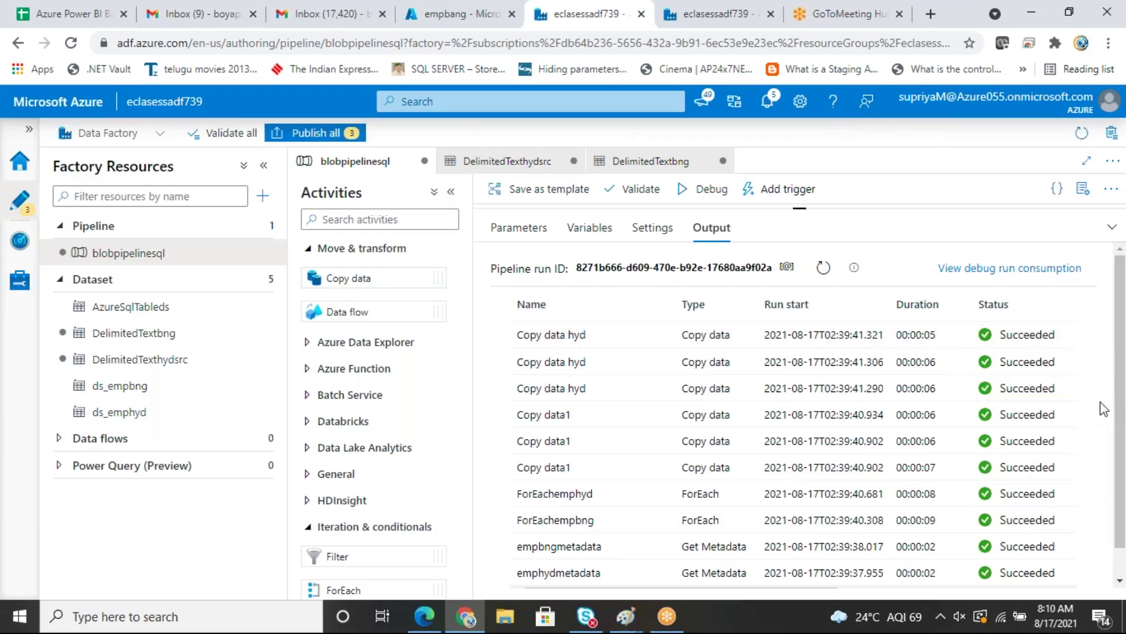
click(1121, 576)
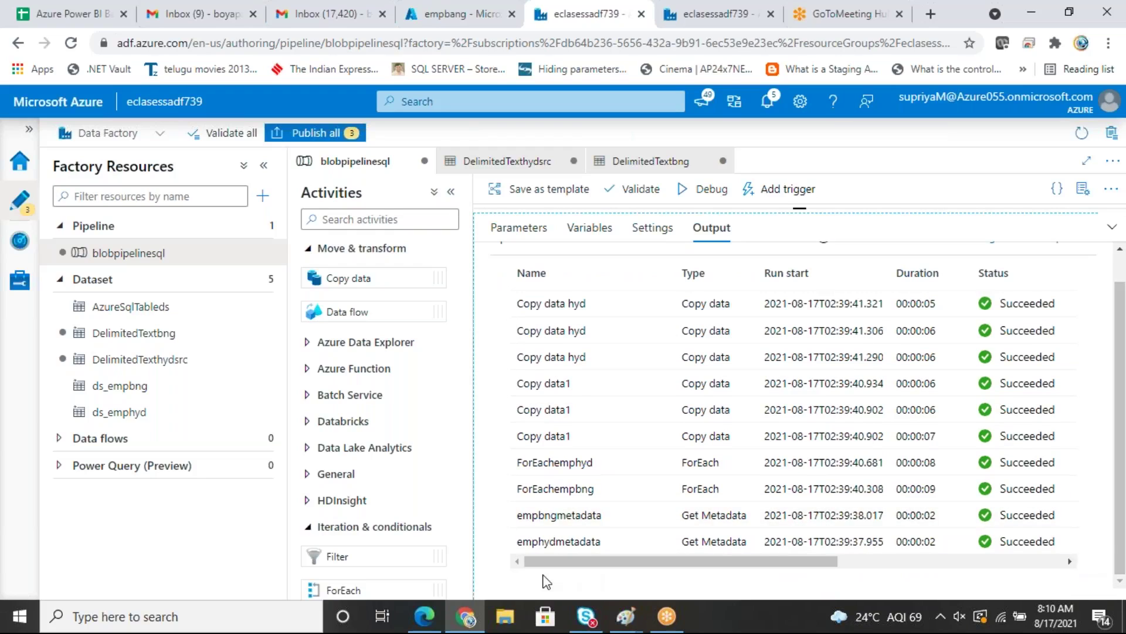
drag(525, 541, 601, 541)
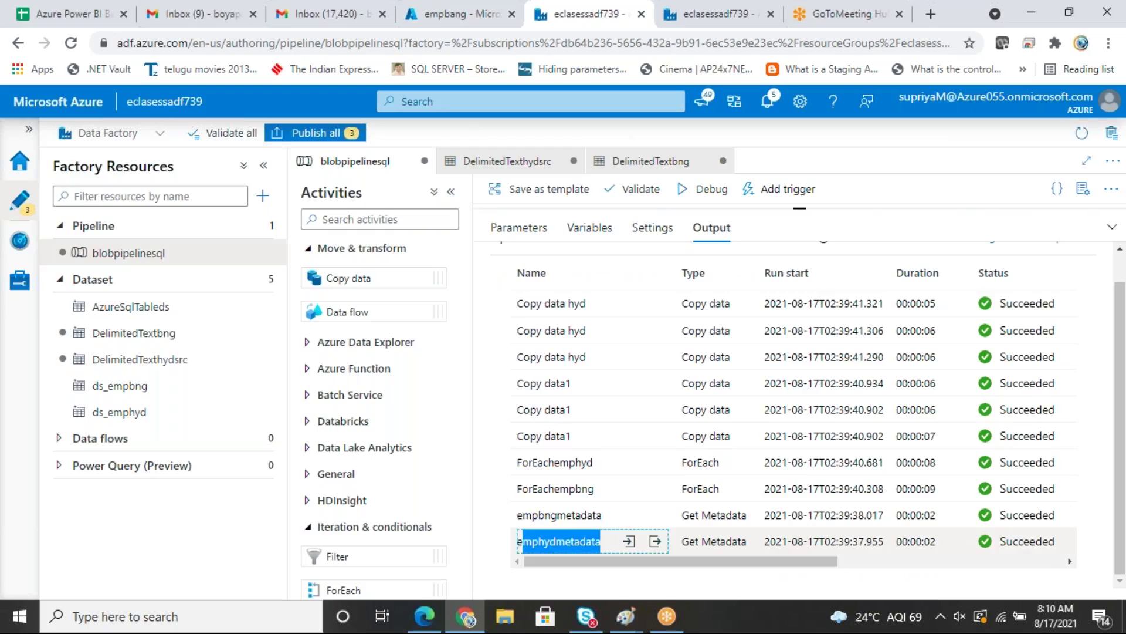
drag(518, 515, 599, 517)
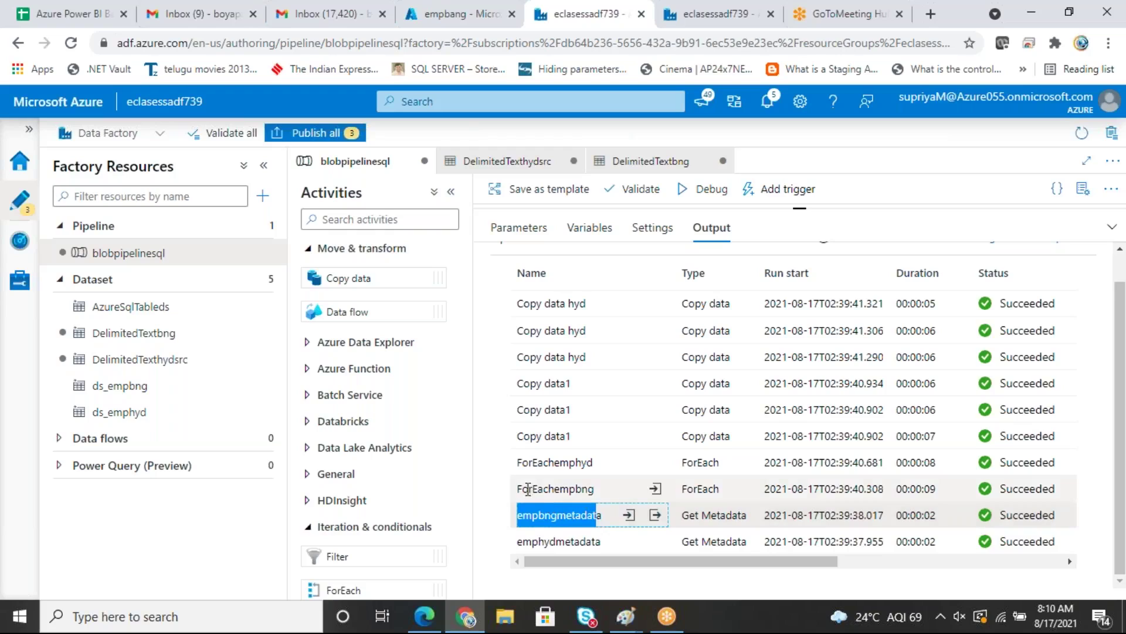
drag(519, 489, 590, 490)
drag(519, 463, 590, 457)
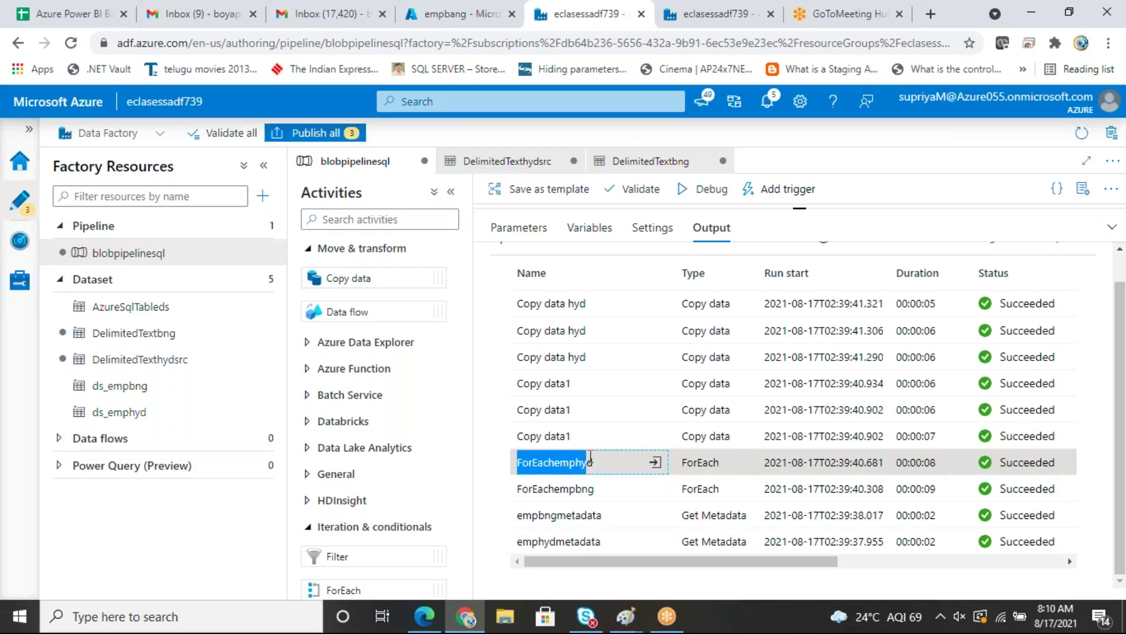
drag(572, 436, 520, 437)
drag(572, 410, 574, 440)
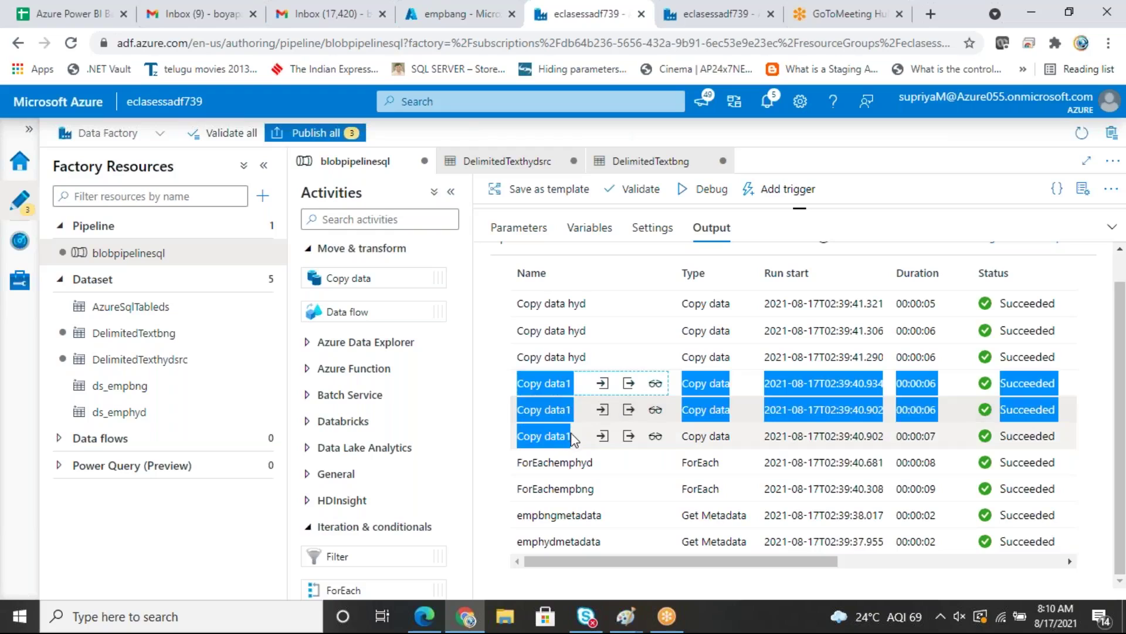
Step: Inspect the input JSON of the first and last listed Copy data1 runs, including the source settings and column mappings
click(602, 384)
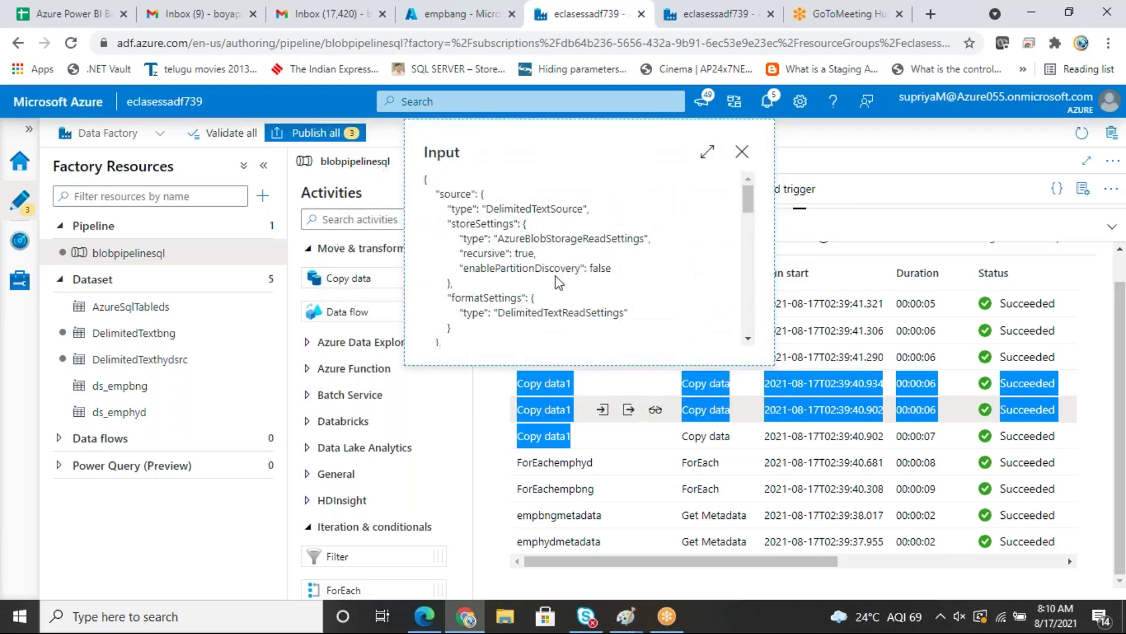
drag(746, 198, 749, 291)
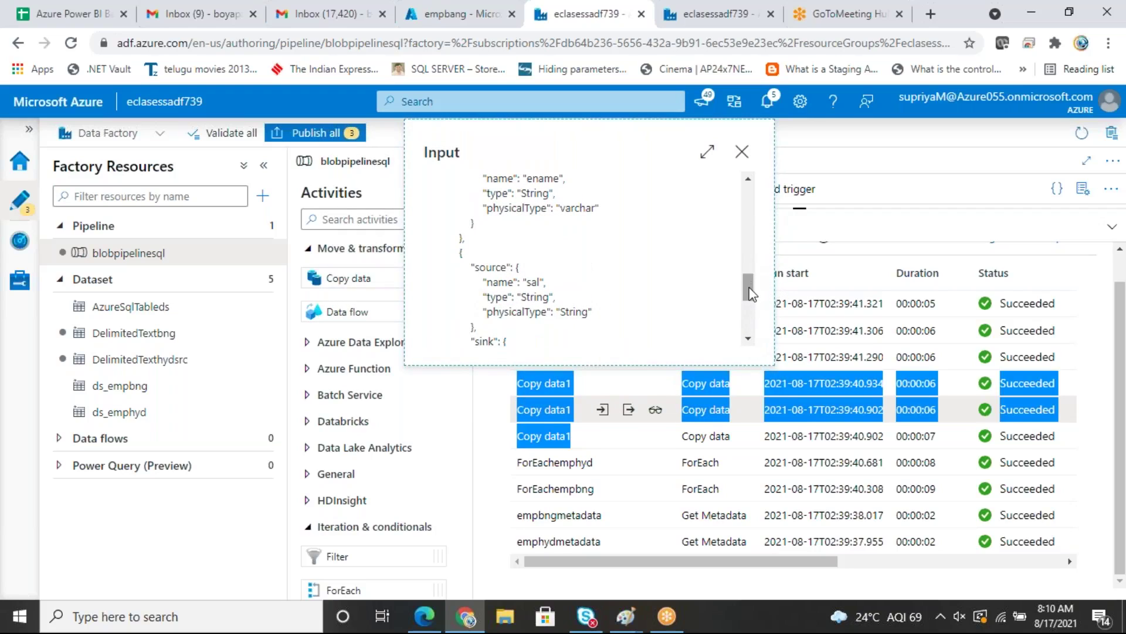
scroll(751, 284, up, 1)
mouse_move(752, 288)
mouse_down()
mouse_move(757, 203)
mouse_move(748, 301)
mouse_up()
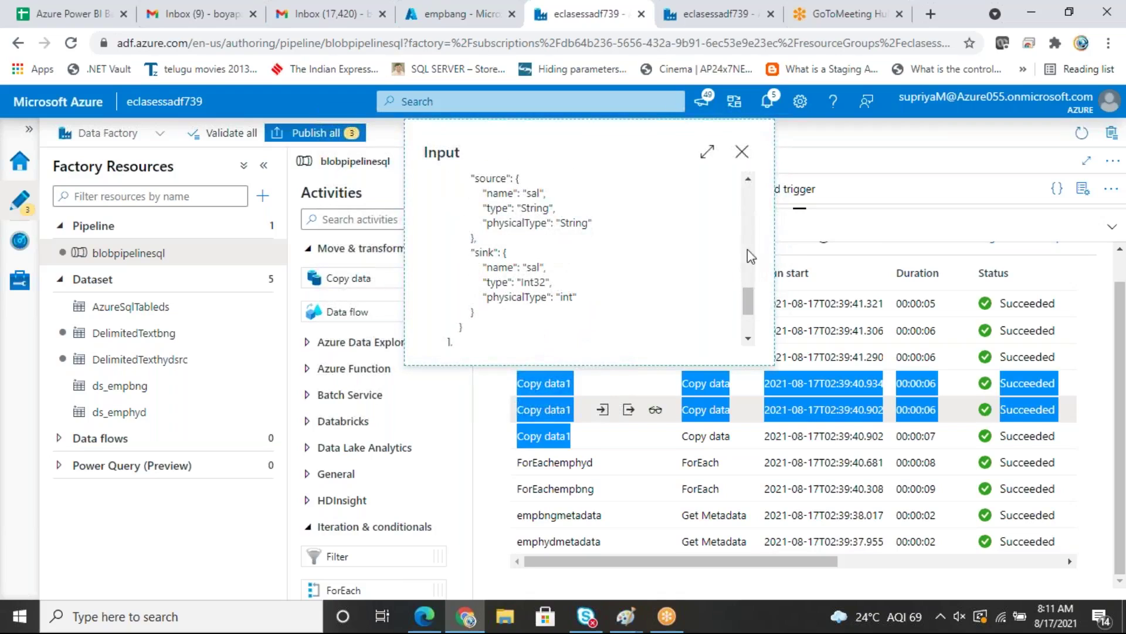
click(742, 154)
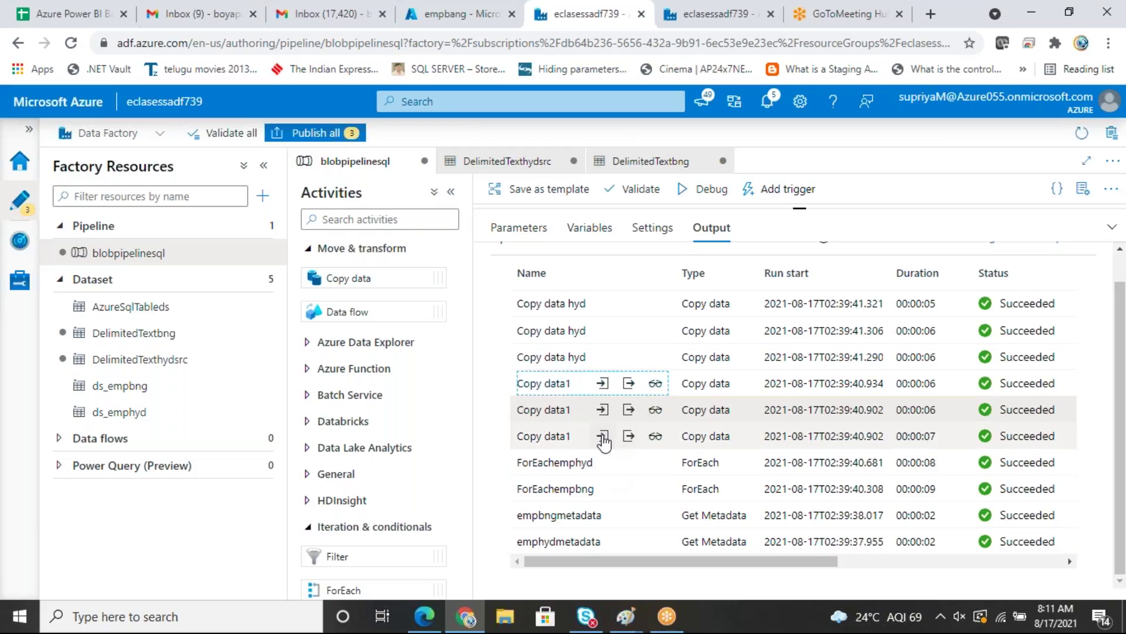
click(602, 436)
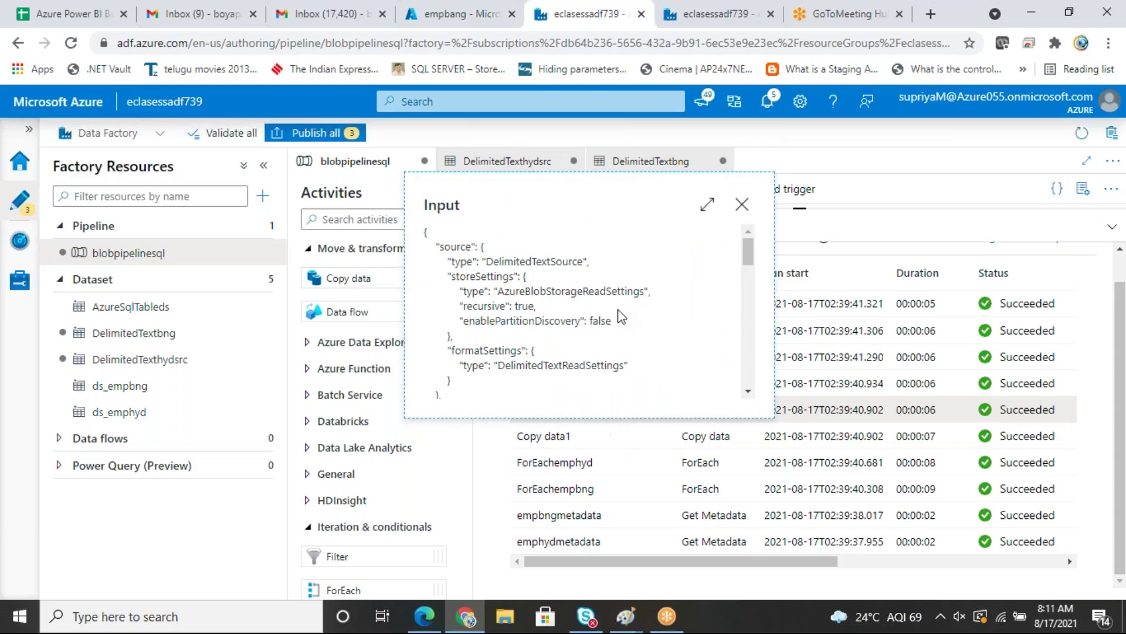
scroll(749, 253, down, 10)
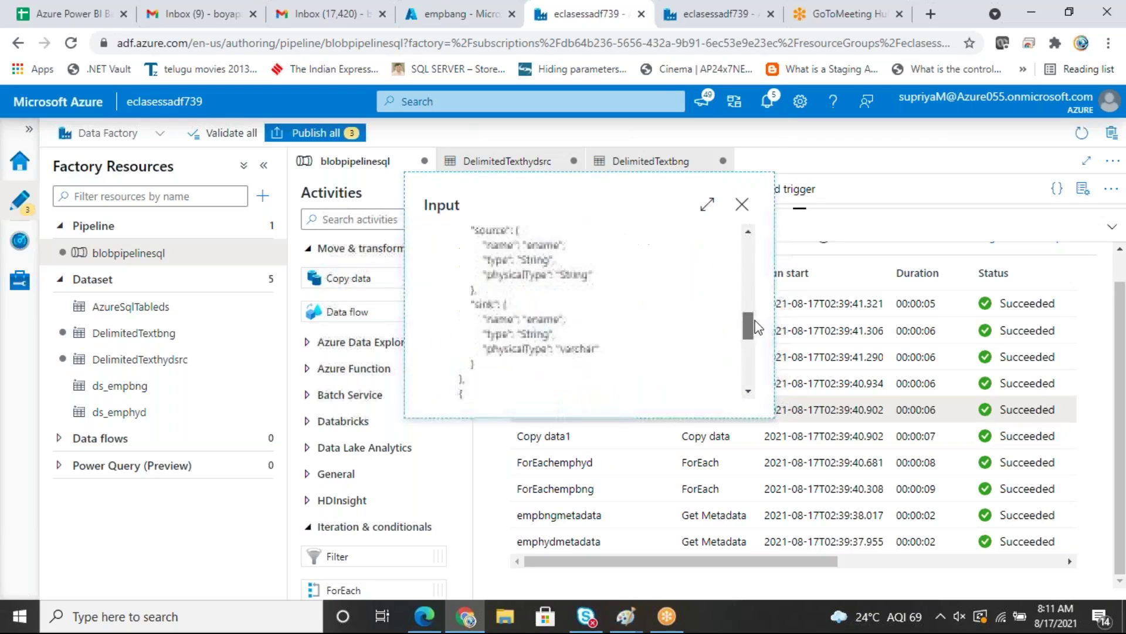
click(742, 205)
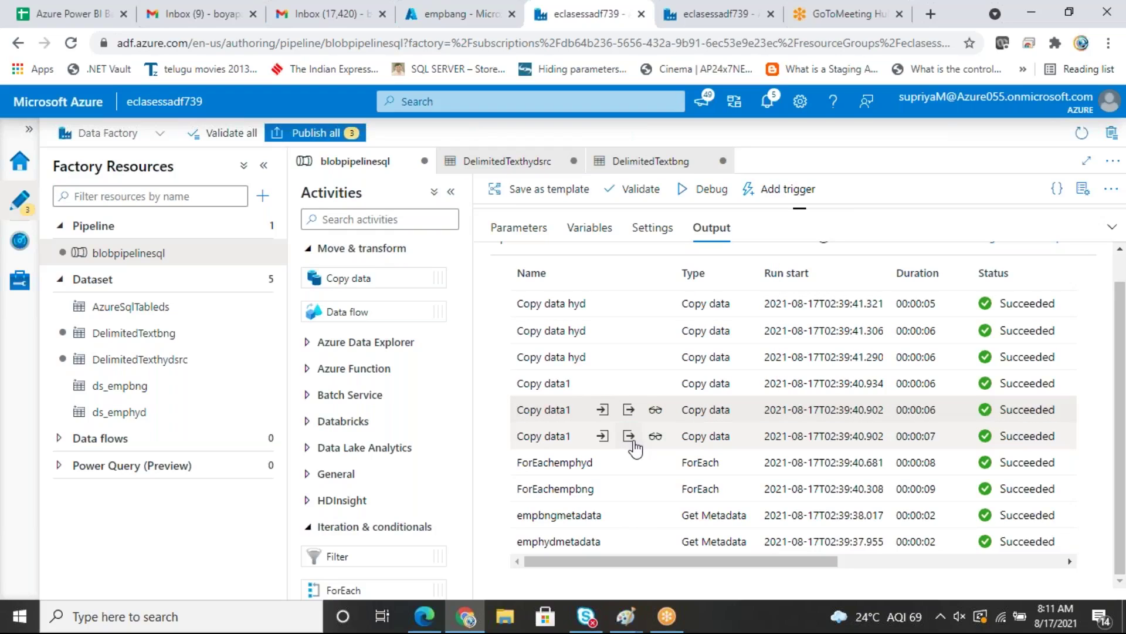
Step: Inspect the output JSON of a Copy data1 run
click(629, 410)
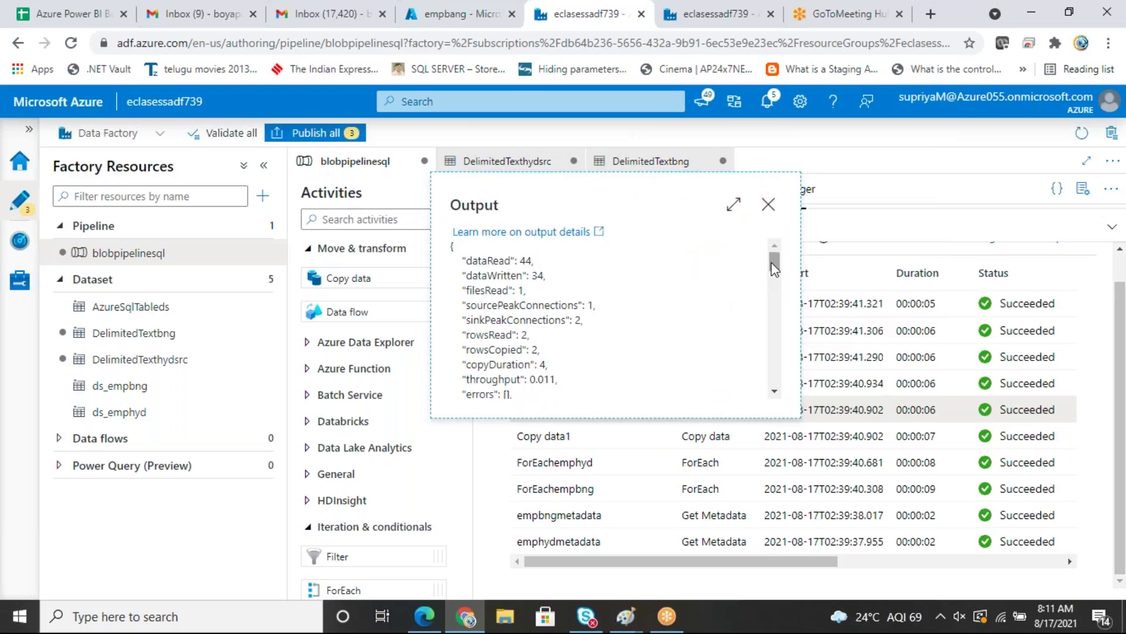
scroll(776, 267, down, 1)
drag(775, 265, 780, 411)
click(770, 204)
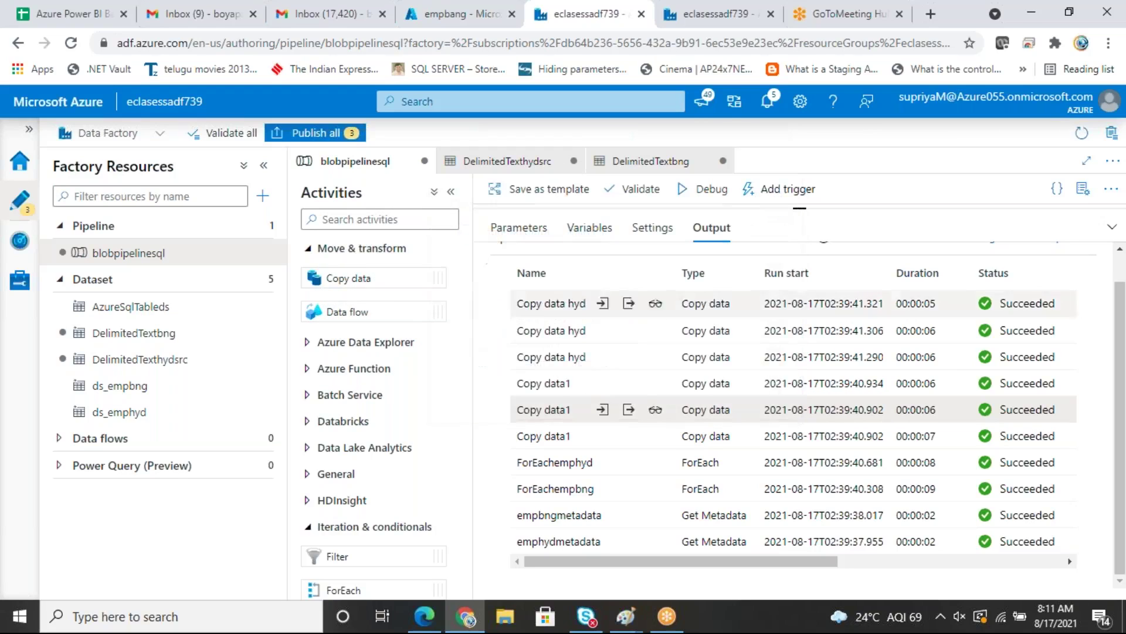
Step: Check the Blob Storage to SQL Database copy details of the last Copy data1 run, and compare the runs listed for both copy activities
click(656, 436)
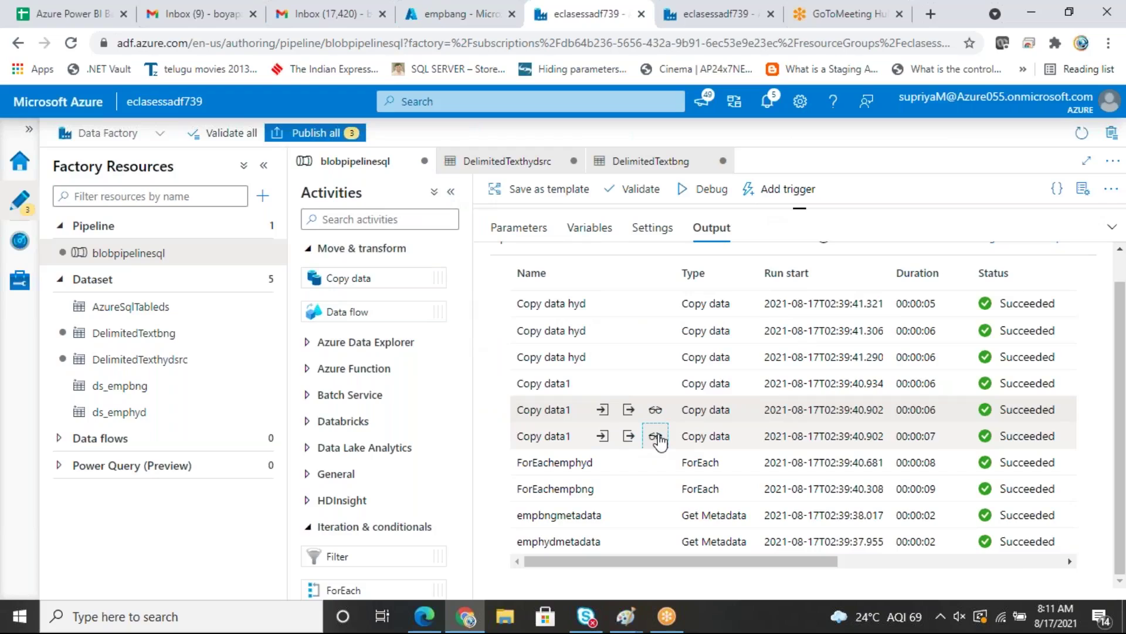
drag(280, 273, 322, 305)
double_click(297, 364)
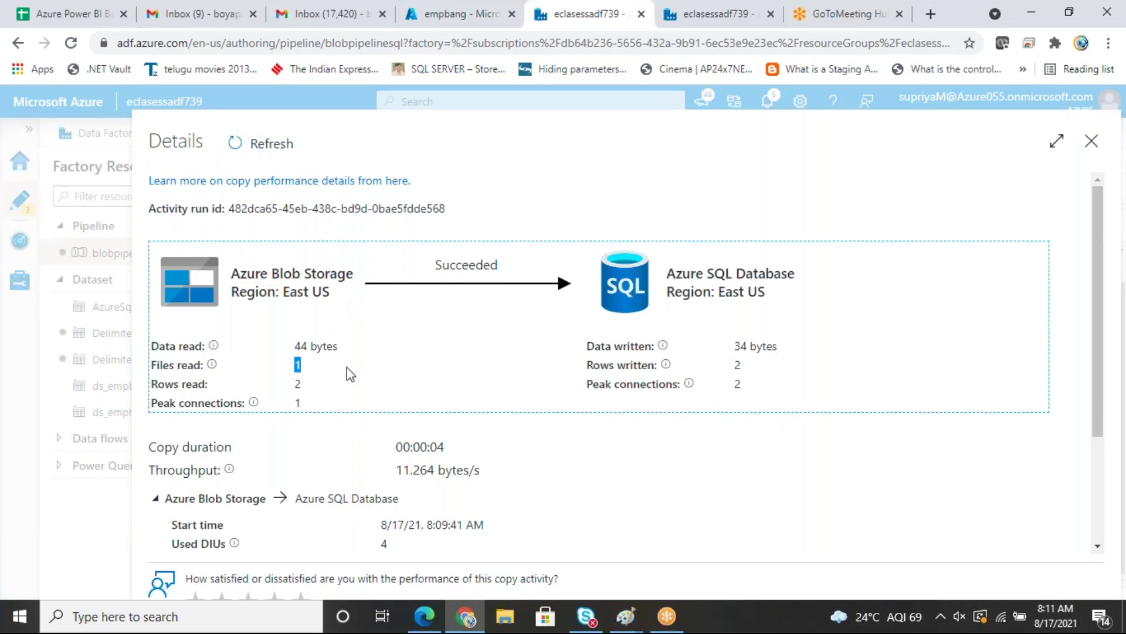
drag(714, 274, 796, 297)
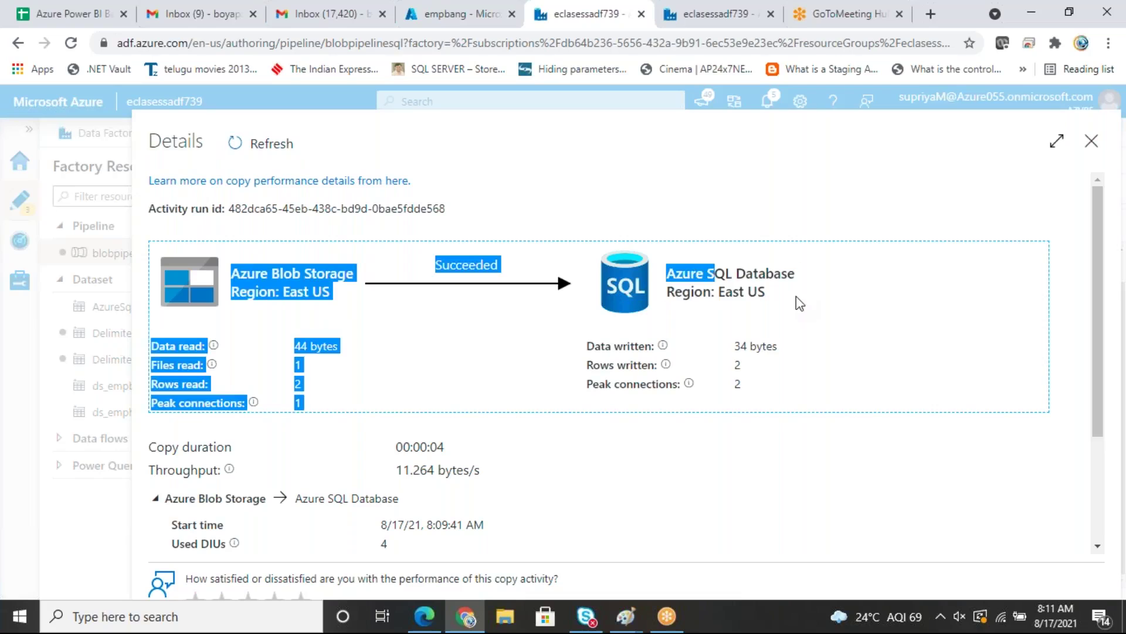
click(1092, 144)
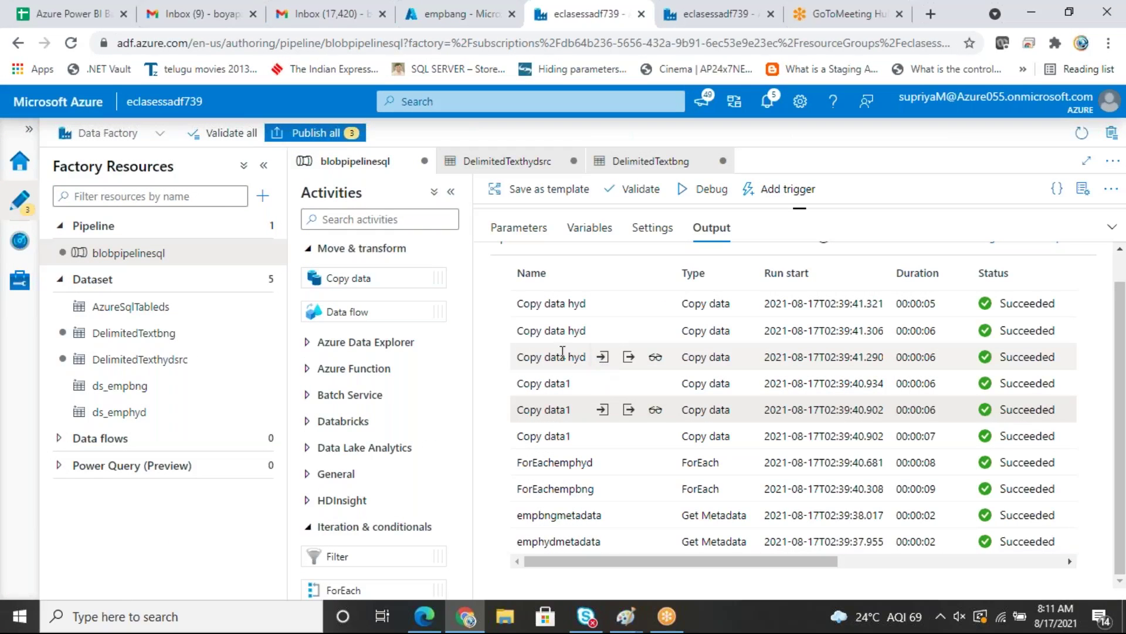
drag(519, 302, 603, 367)
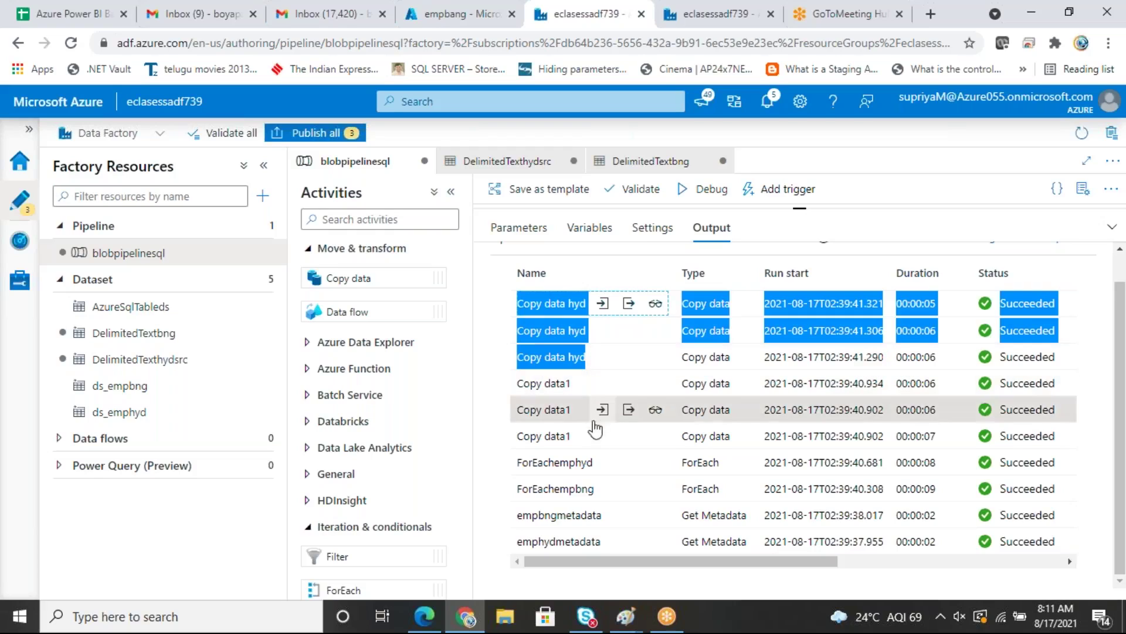
drag(519, 383, 578, 437)
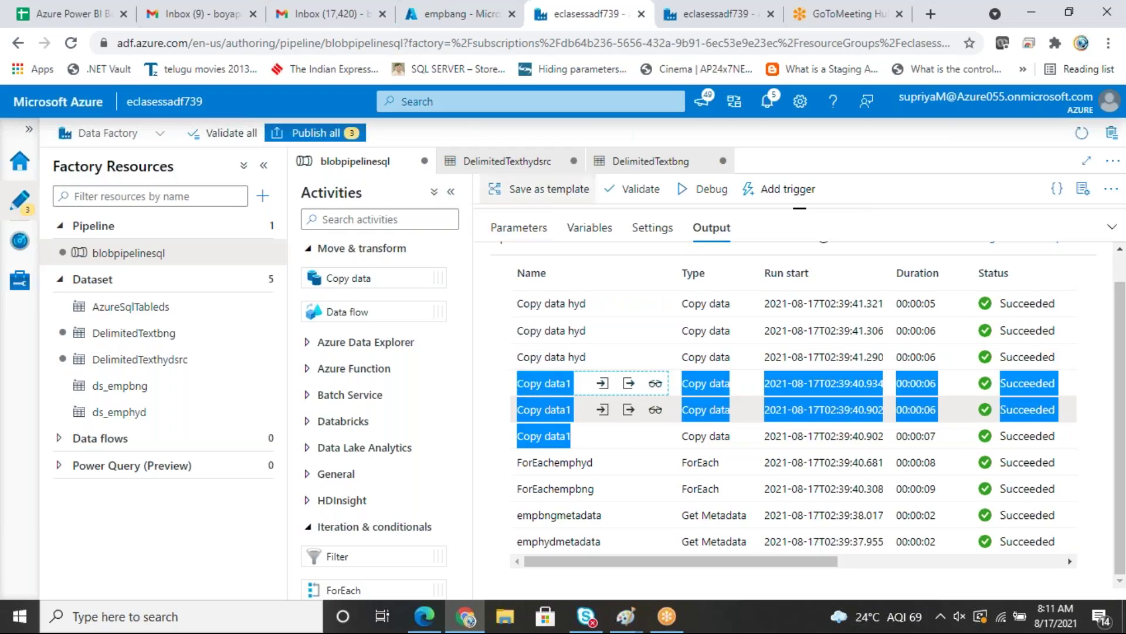
Step: Switch to the Azure portal and open the target SQL database on server eclasess123sqlaa
click(494, 26)
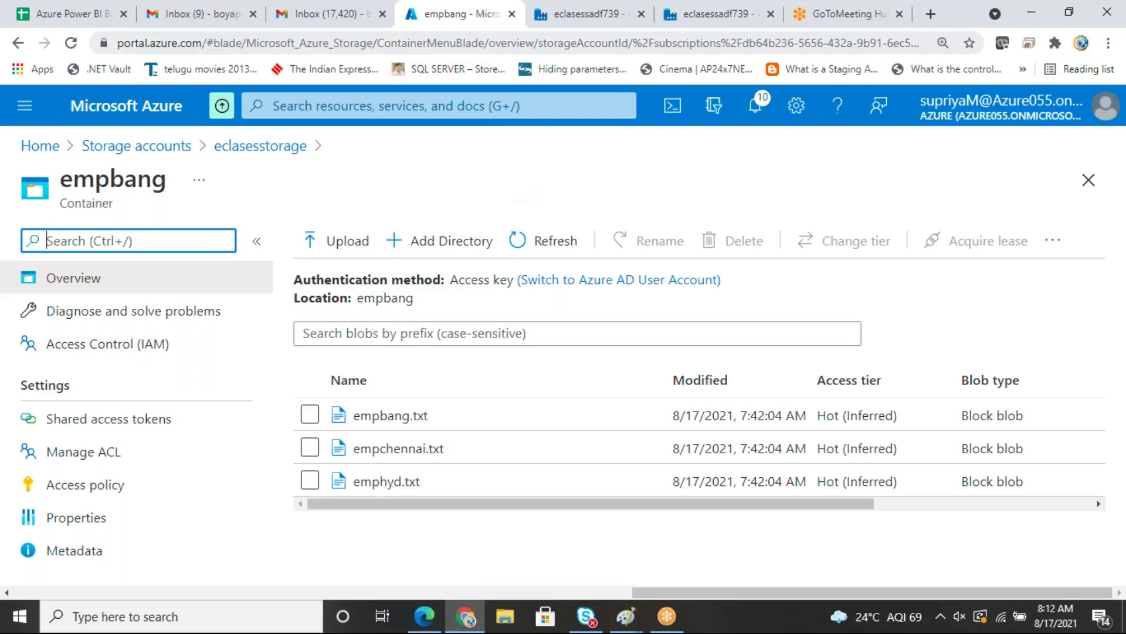
click(226, 146)
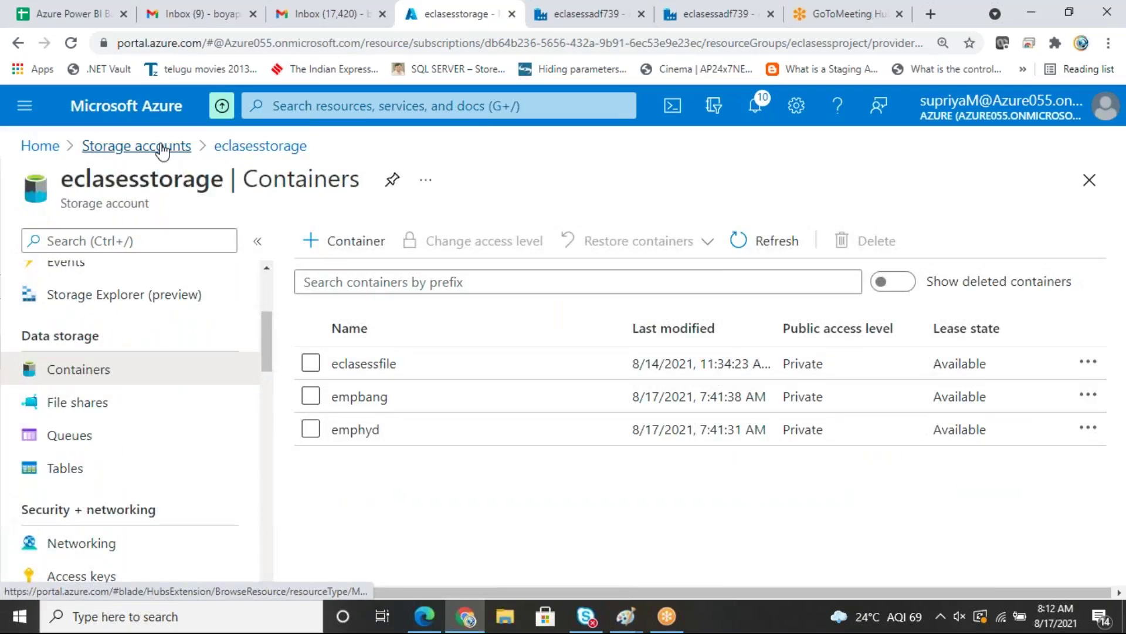
click(48, 146)
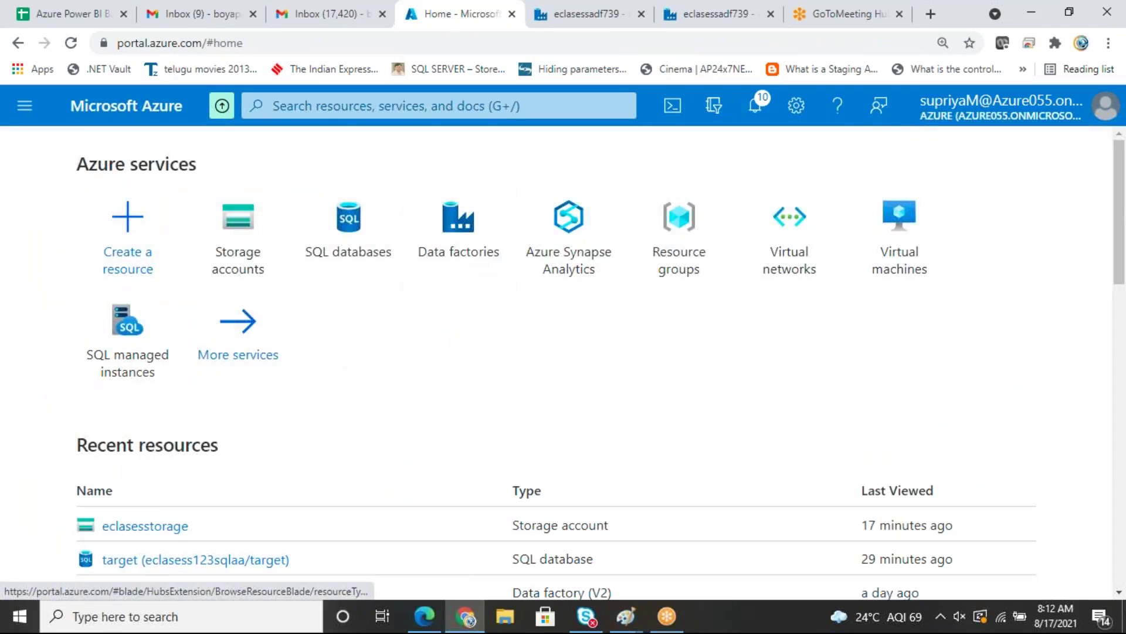
click(352, 238)
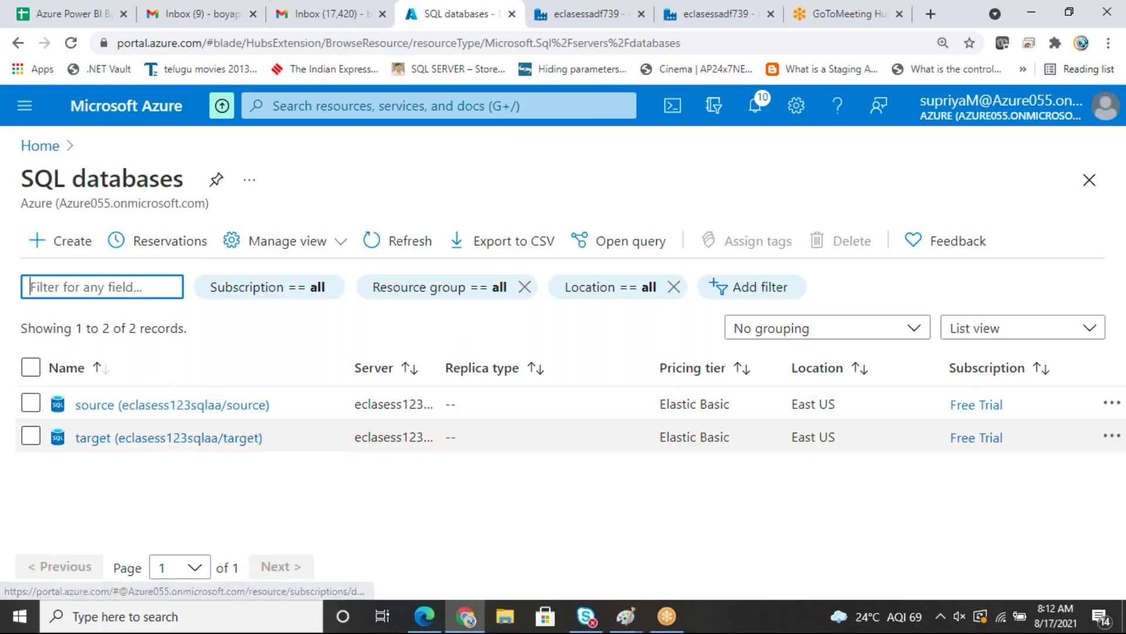
click(184, 438)
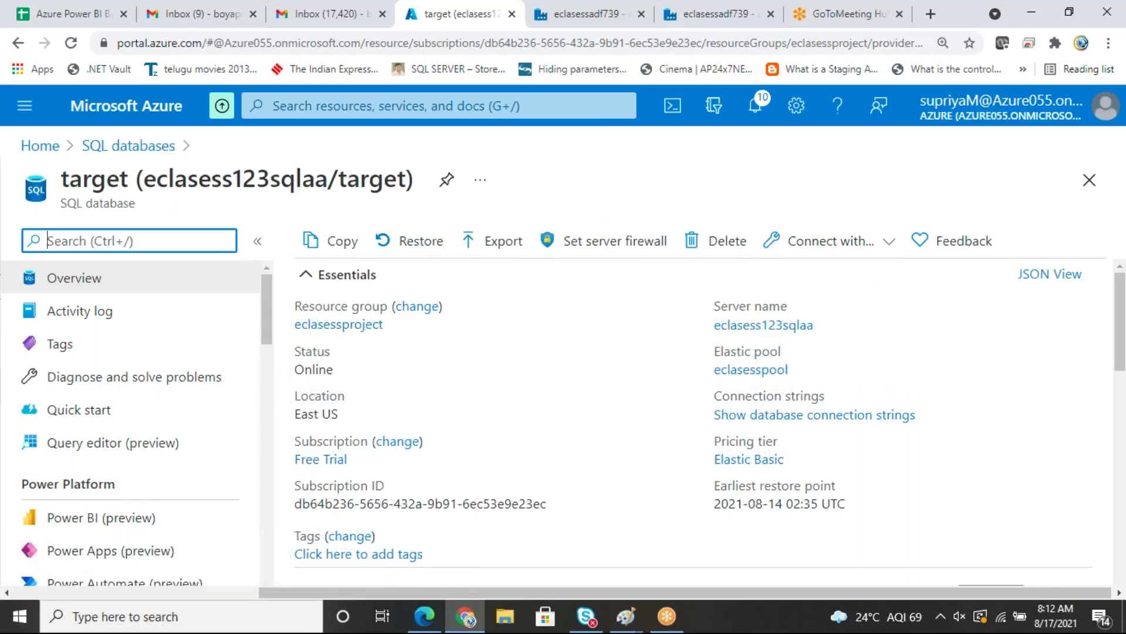
Step: Sign in to the target database's Query editor with SQL server authentication, entering the login password
scroll(1121, 320, down, 5)
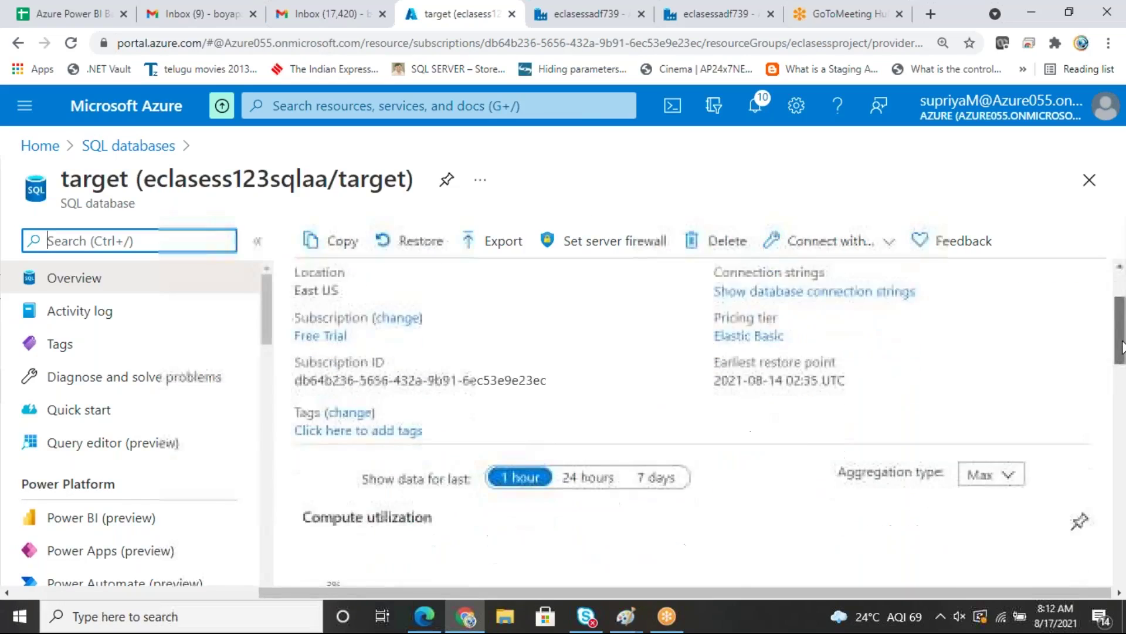
scroll(1122, 378, down, 10)
scroll(1122, 379, up, 10)
click(132, 450)
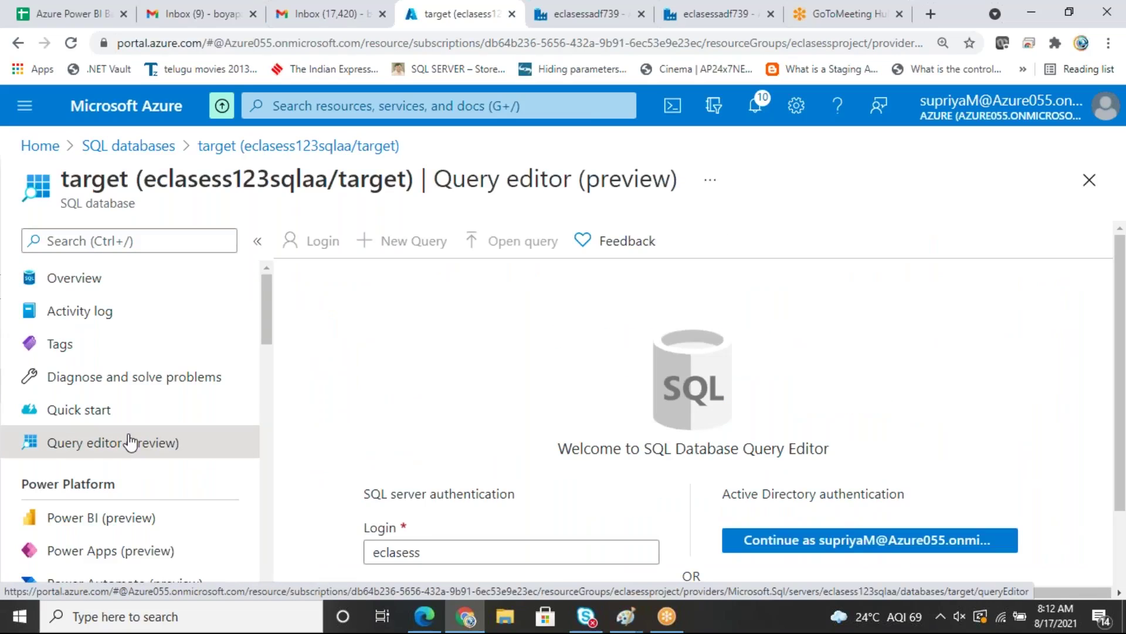
scroll(1124, 502, down, 2)
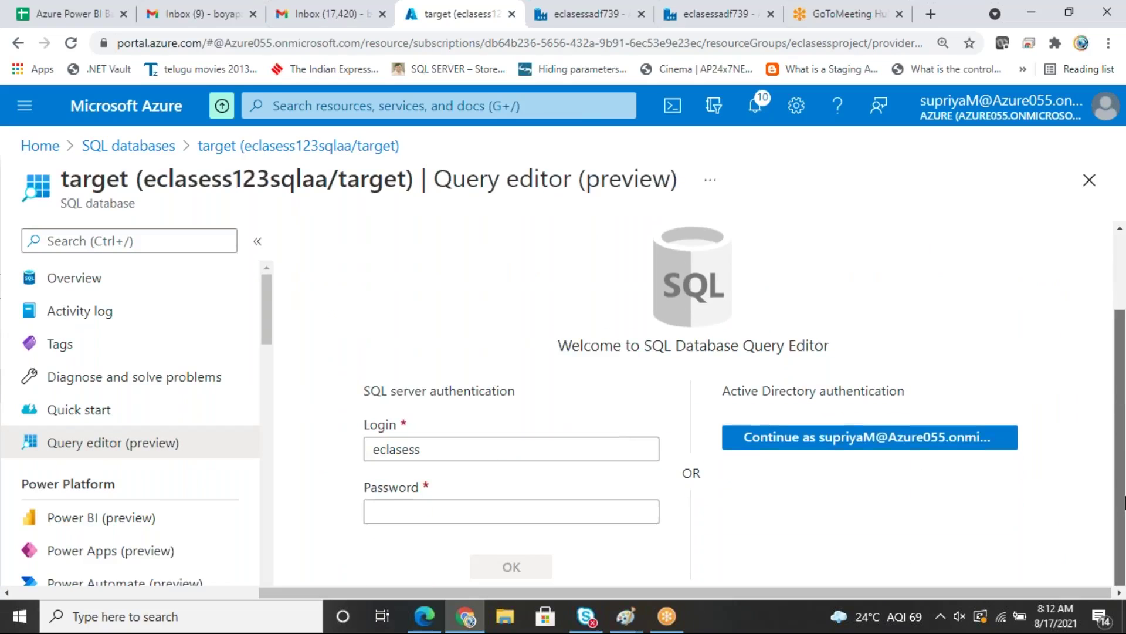
click(458, 515)
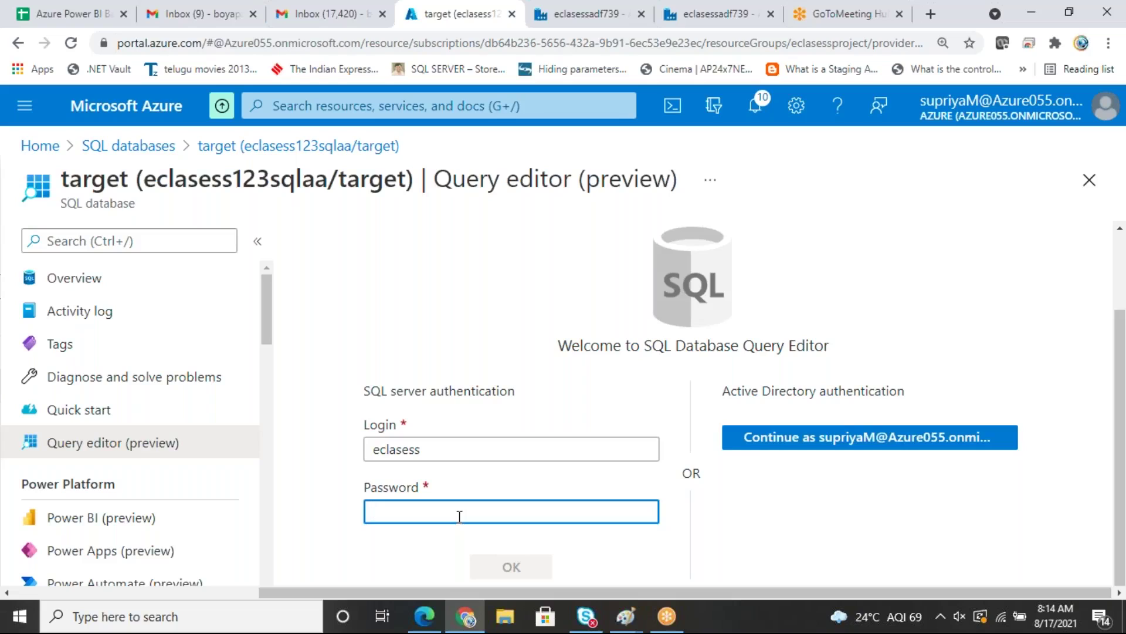
text(•••••••)
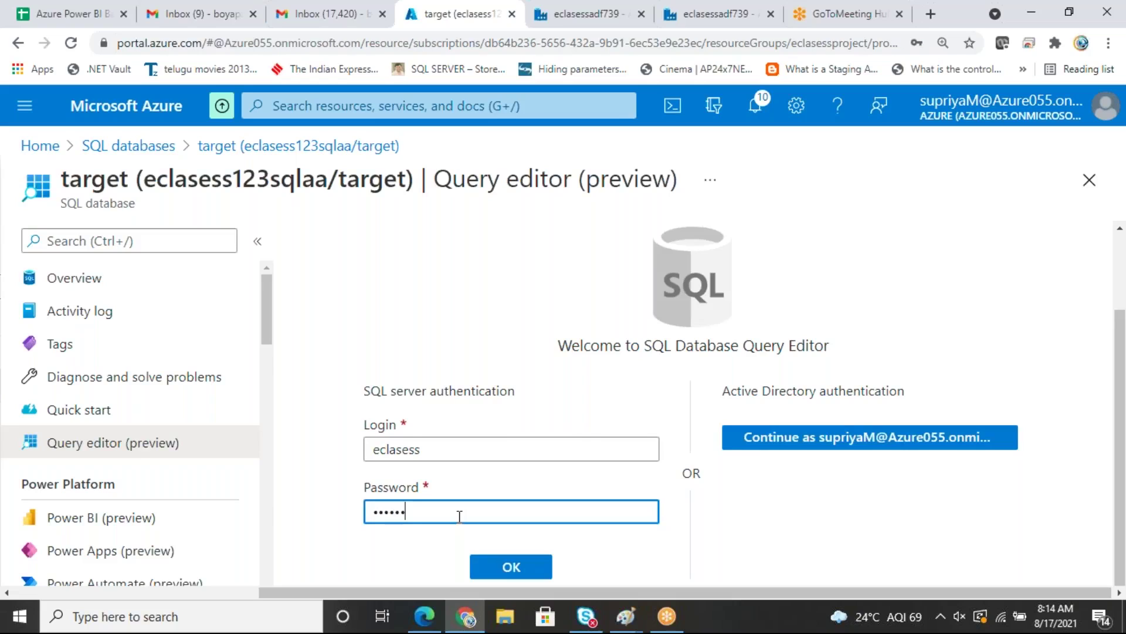
text(•••)
key(Return)
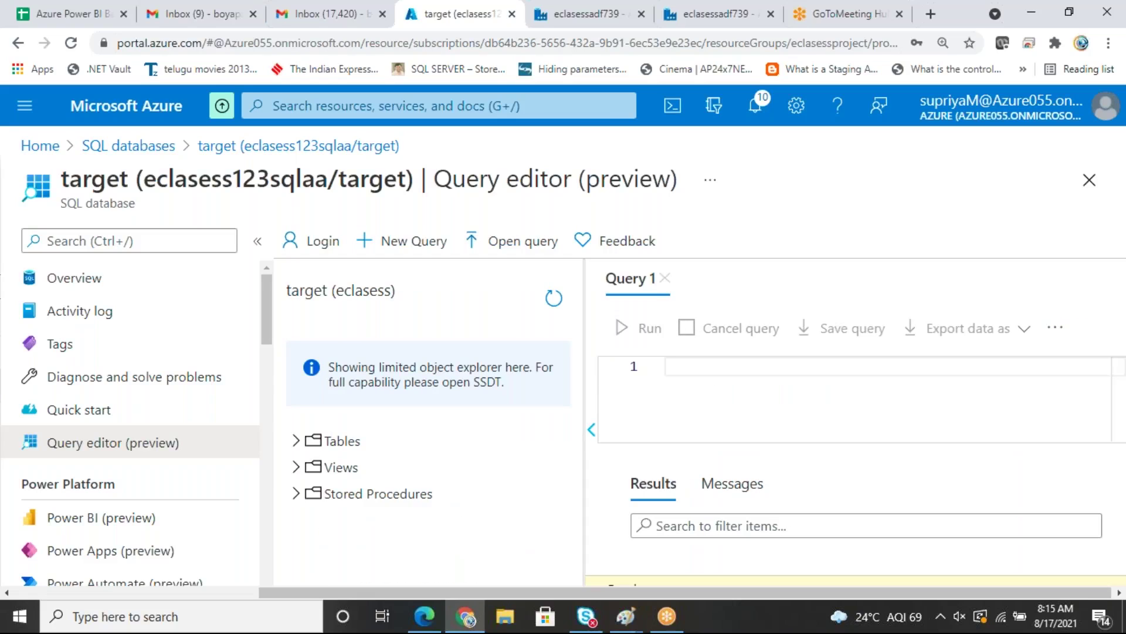
Step: Run "select * from [dbo].[emp]" on the target database to check the copied rows, and save the login in the browser
click(685, 371)
text(sele)
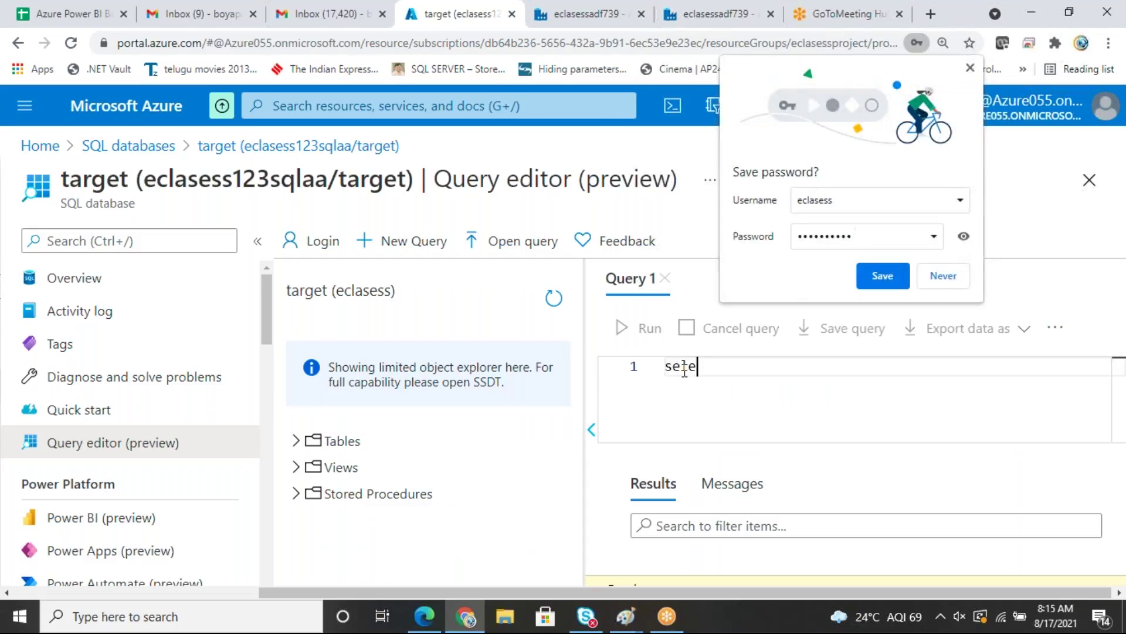
text(ct * from emp)
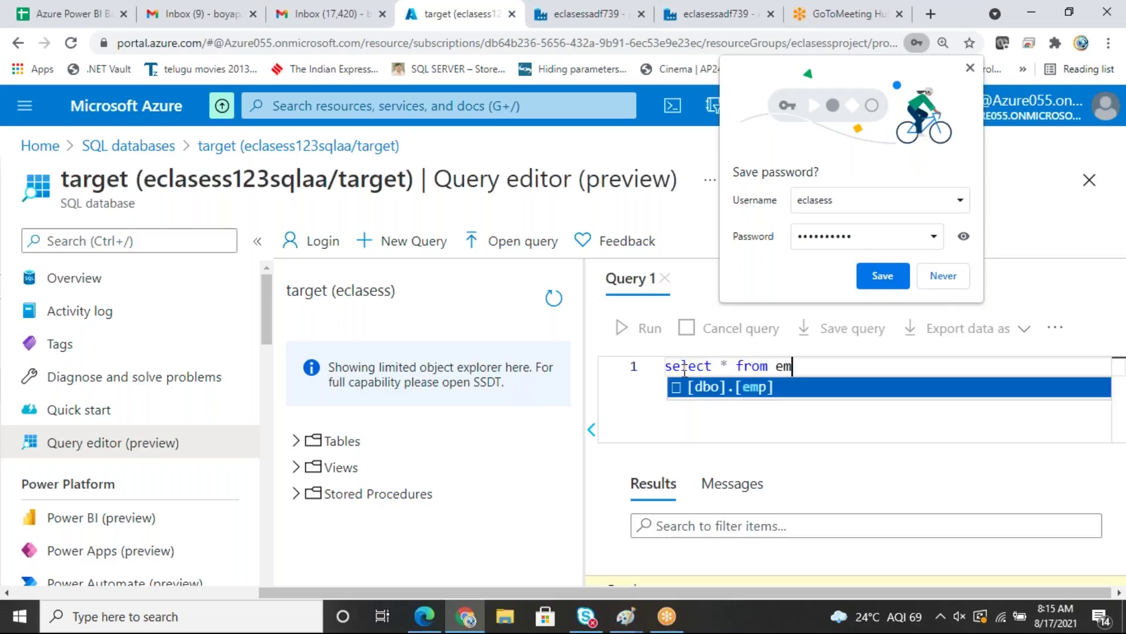
click(754, 387)
click(622, 330)
click(882, 275)
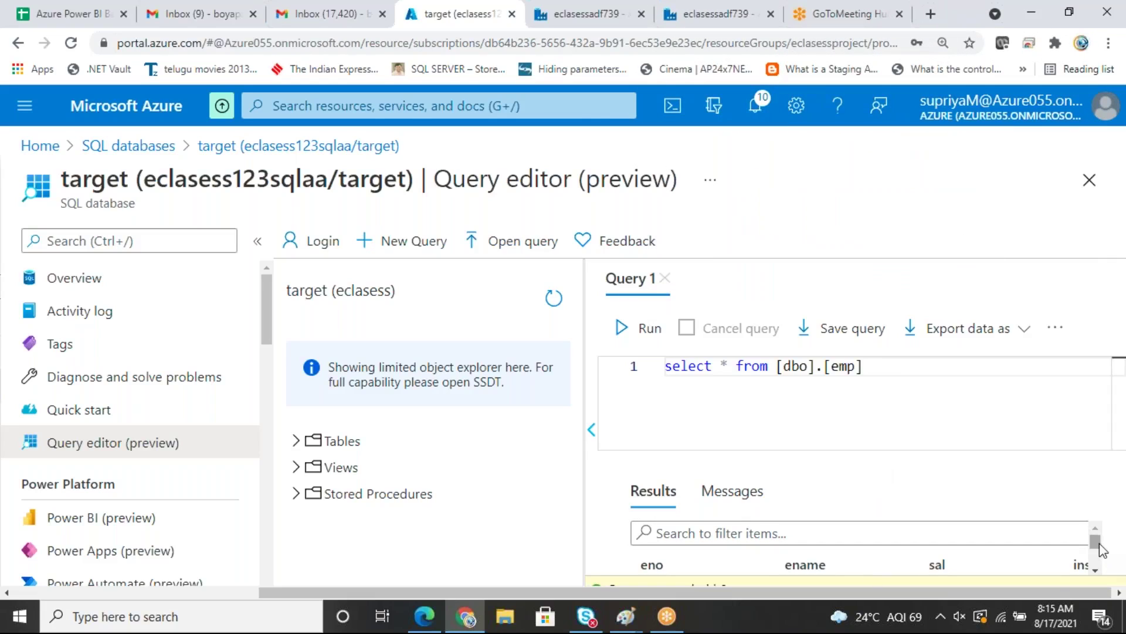
mouse_move(1096, 538)
mouse_down()
mouse_move(1095, 563)
mouse_move(1098, 536)
mouse_up()
Step: Switch to the Data Factory and open the Copy data hyd activity inside the ForEachemphyd loop
click(613, 24)
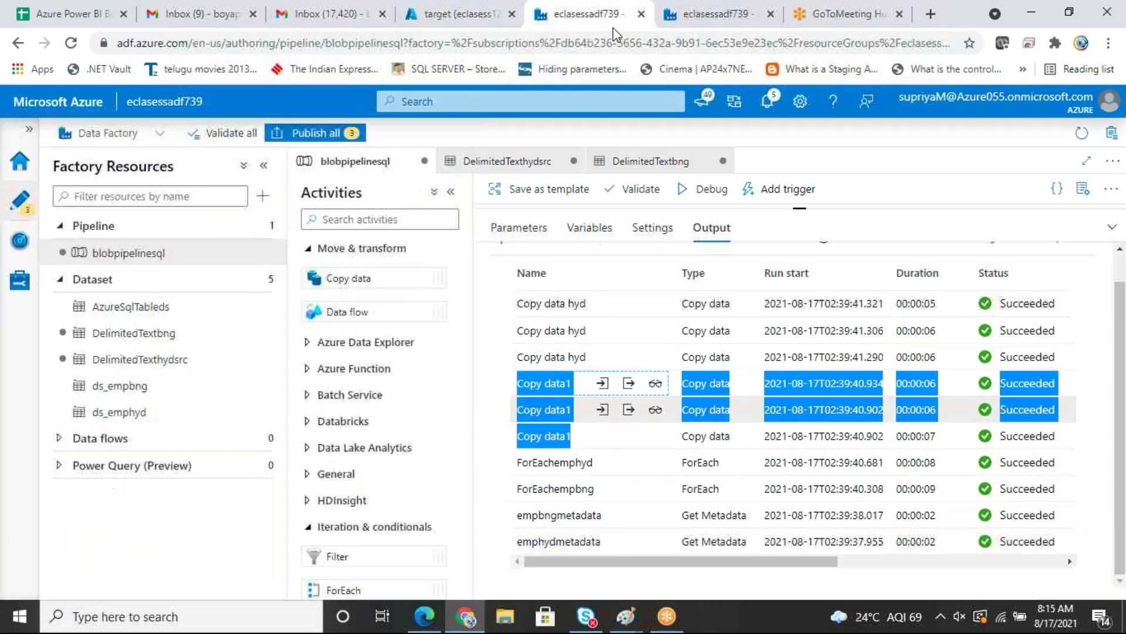
drag(796, 208, 803, 433)
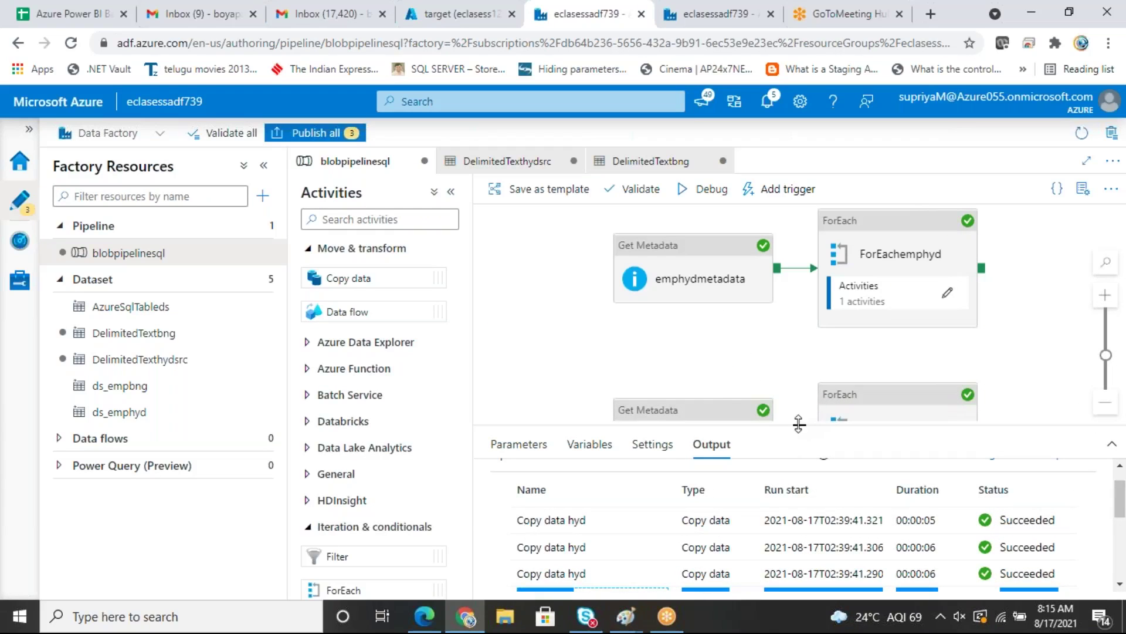
drag(800, 439, 801, 519)
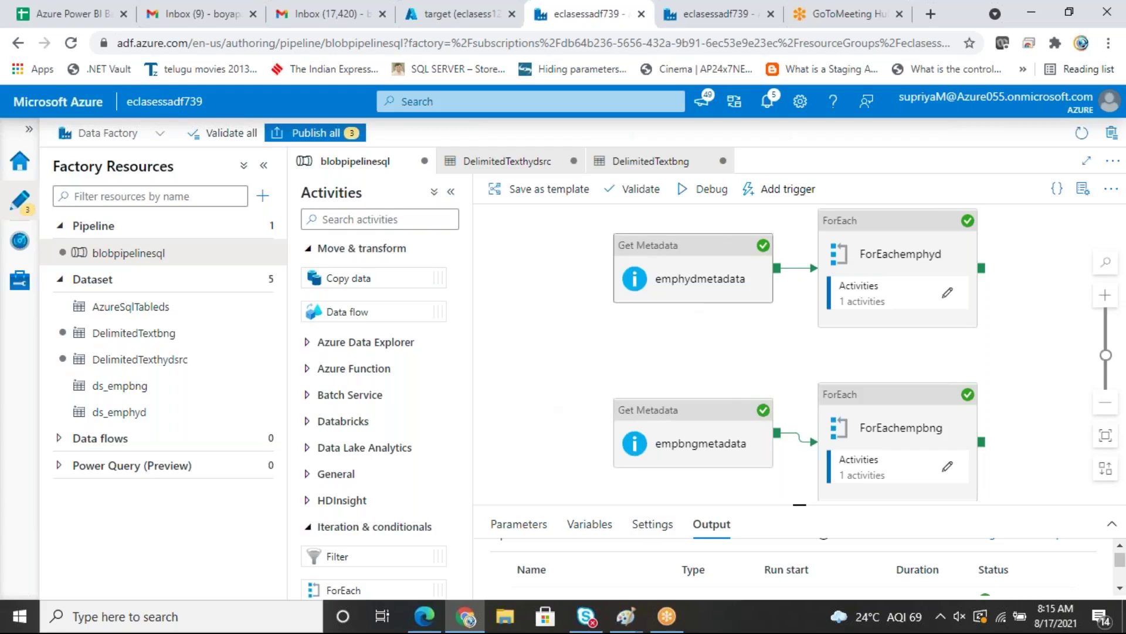
click(549, 273)
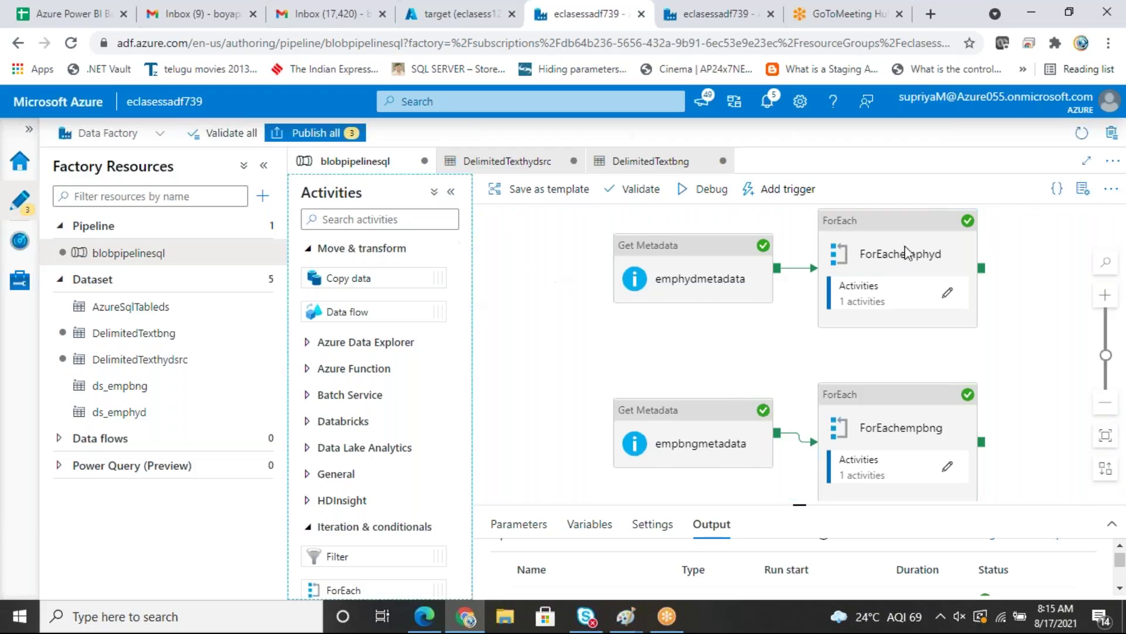
click(947, 294)
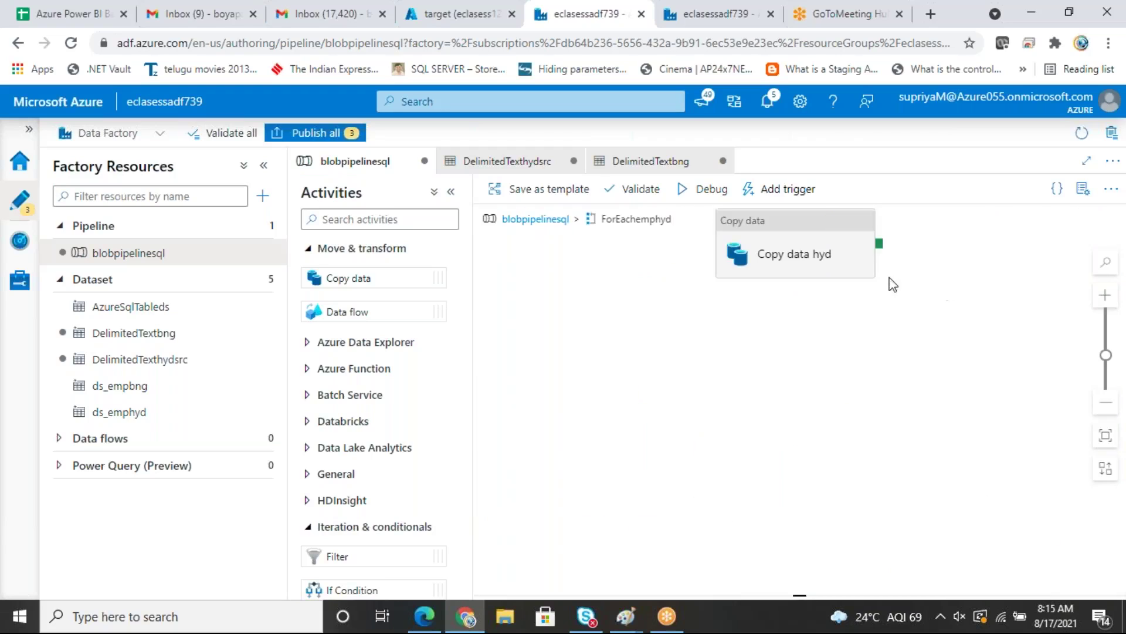
click(791, 252)
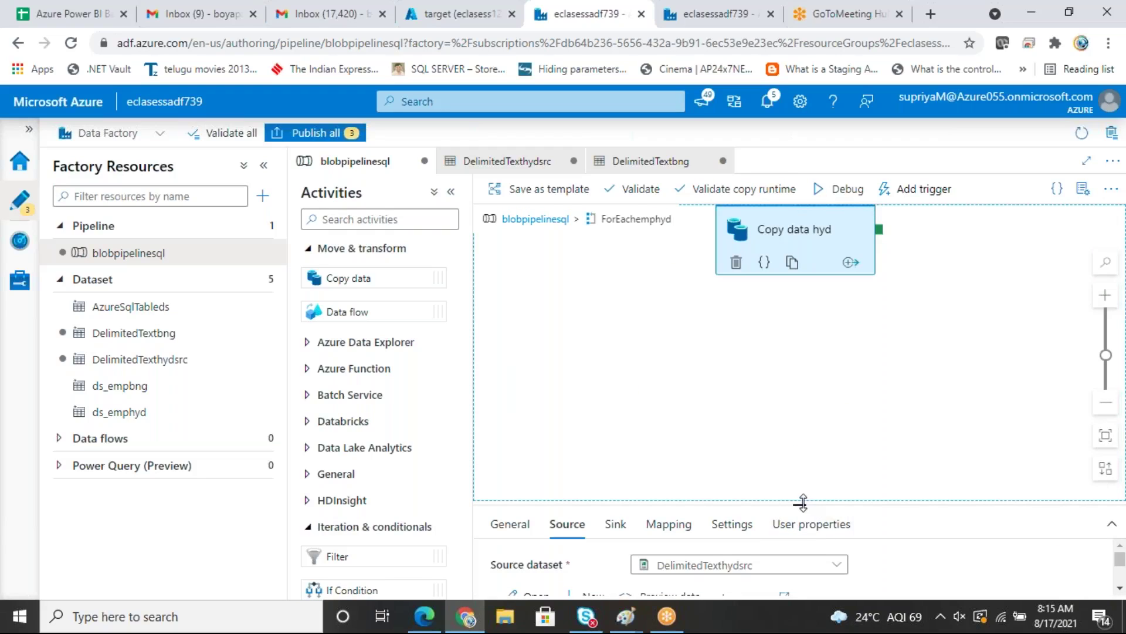
Step: Set the pre-copy script in the sink of Copy data hyd to "delete from emp"
drag(801, 505, 810, 238)
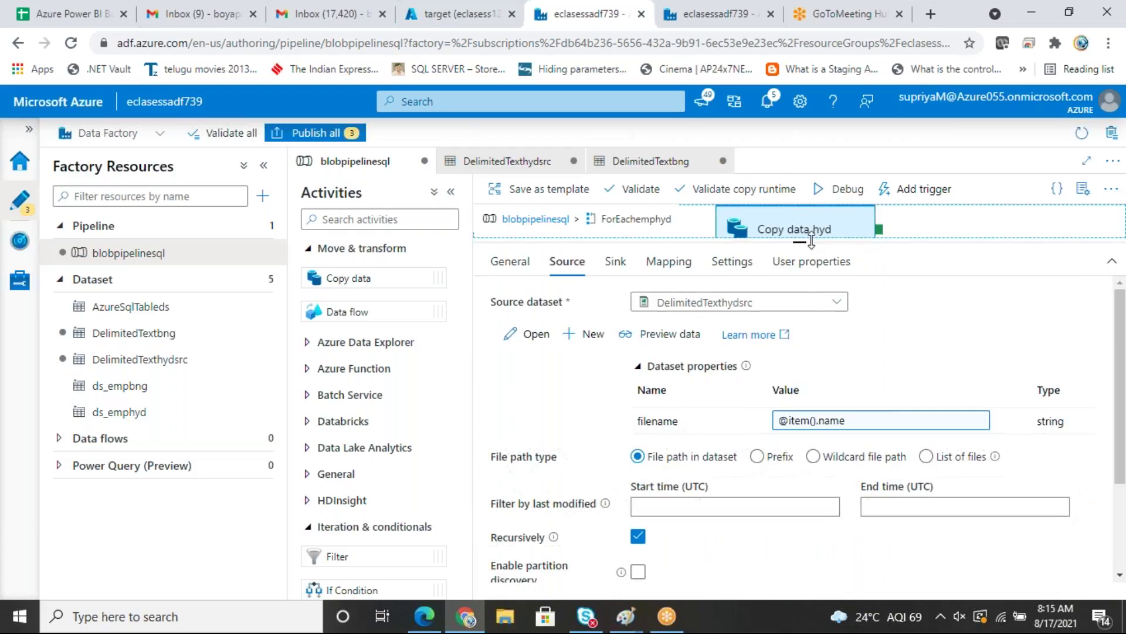
click(617, 260)
click(674, 469)
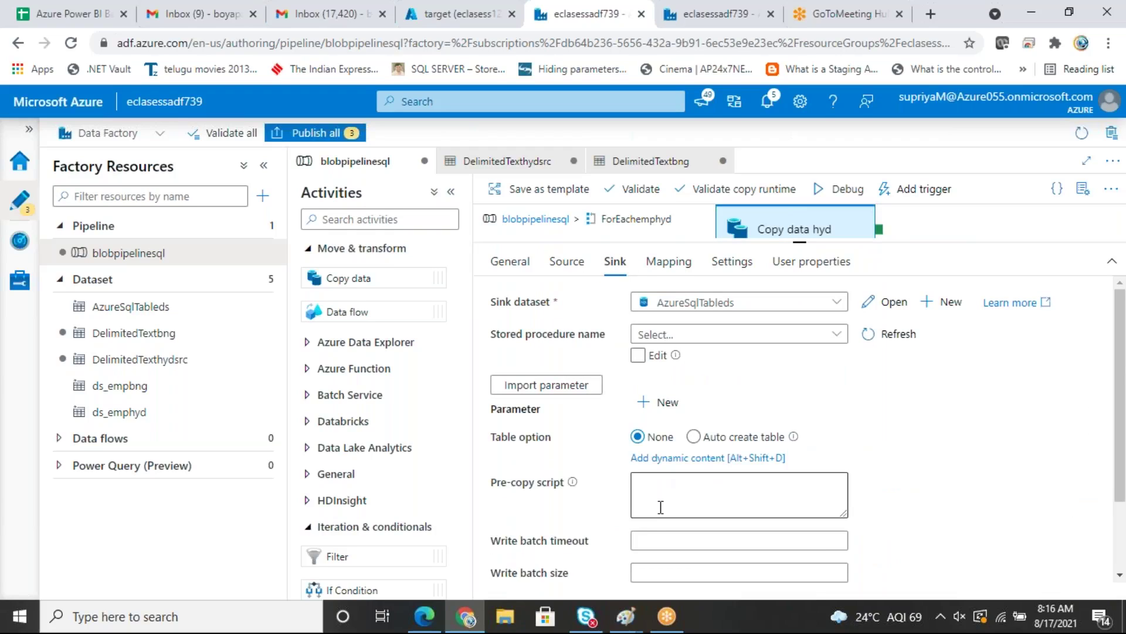
text(delete from emp)
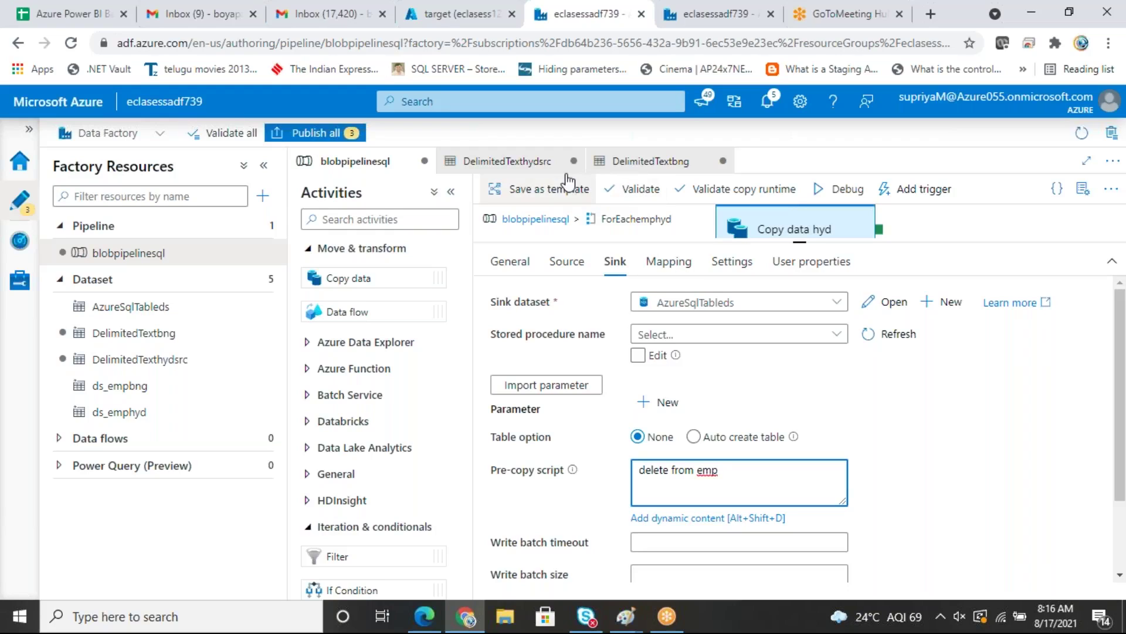
click(528, 164)
click(394, 169)
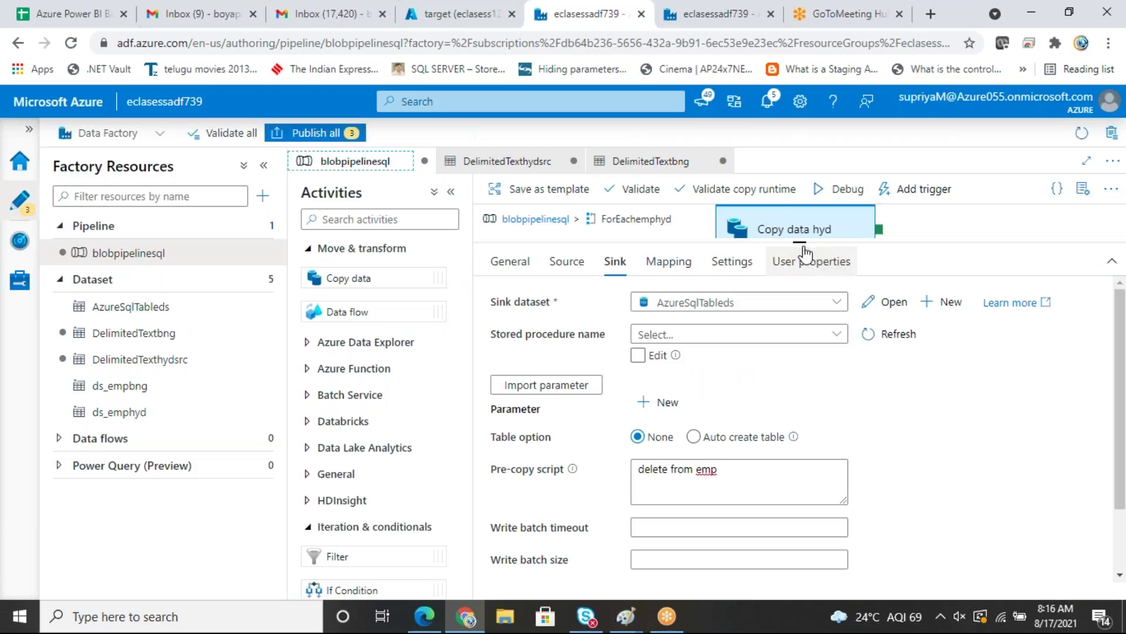
drag(800, 242, 806, 359)
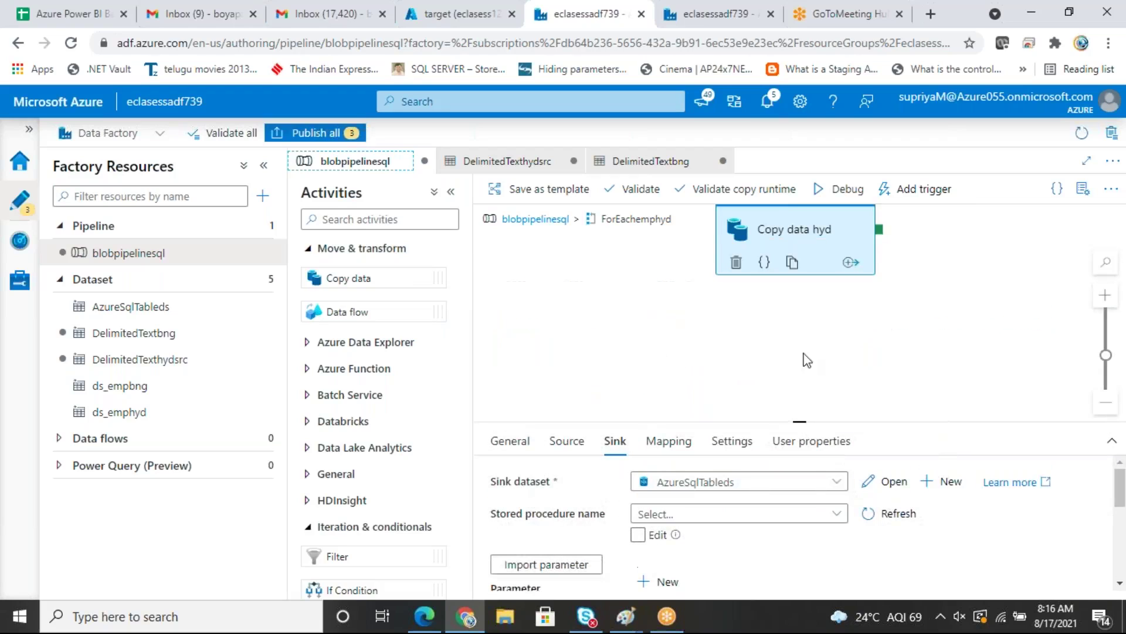
Step: Open the Copy data1 activity inside the ForEachempbng loop and set its sink's pre-copy script to "delete from emp"
click(554, 222)
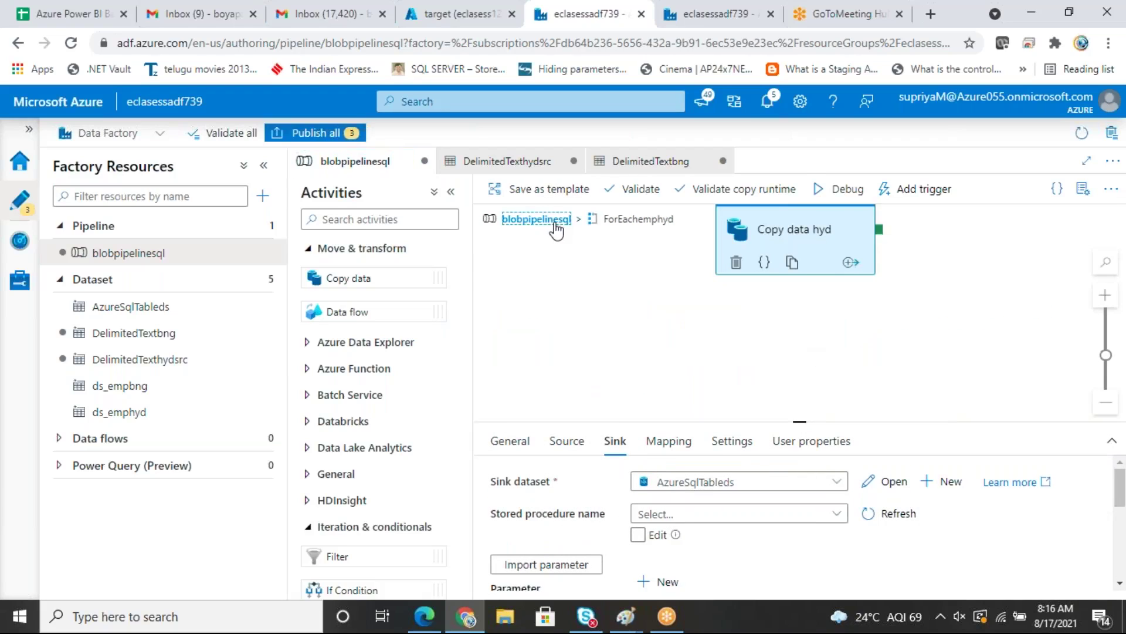
click(859, 418)
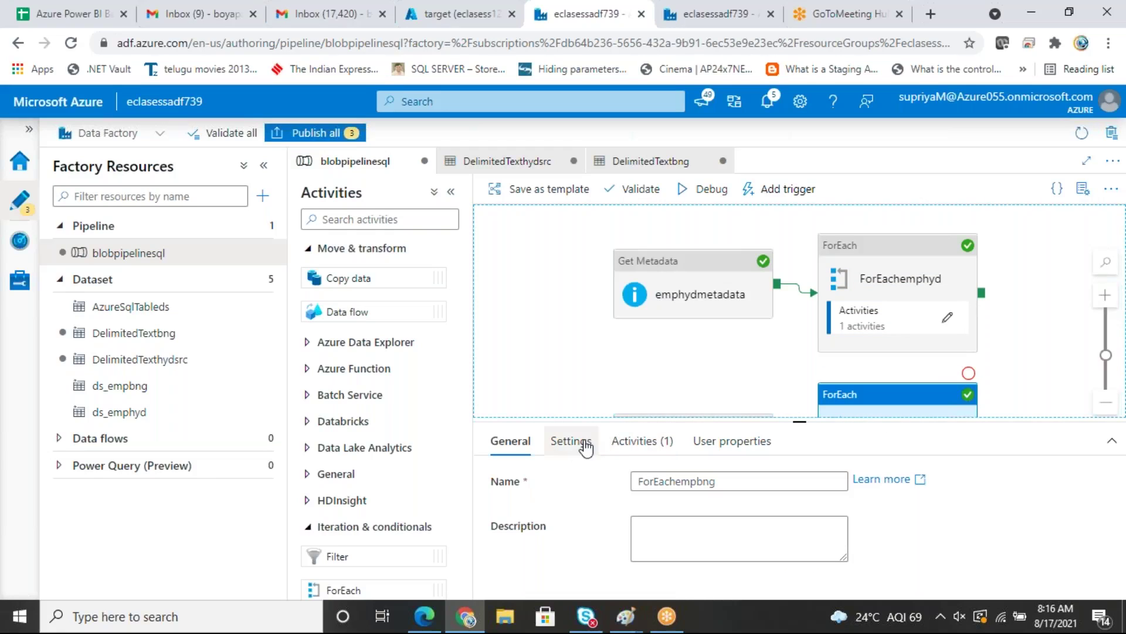
click(641, 441)
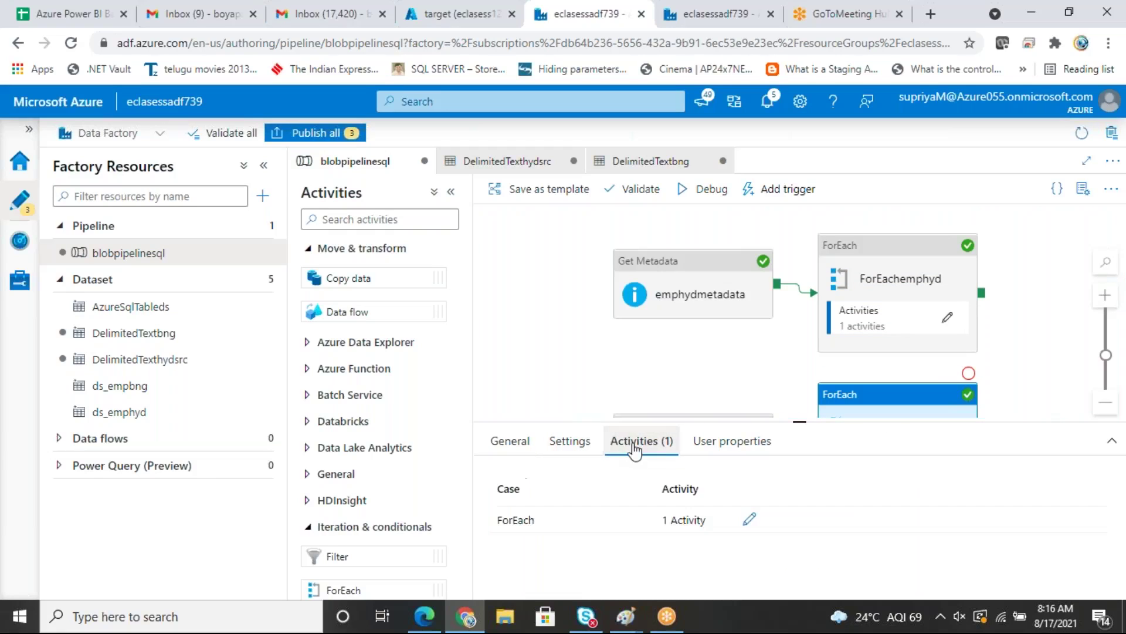
click(749, 522)
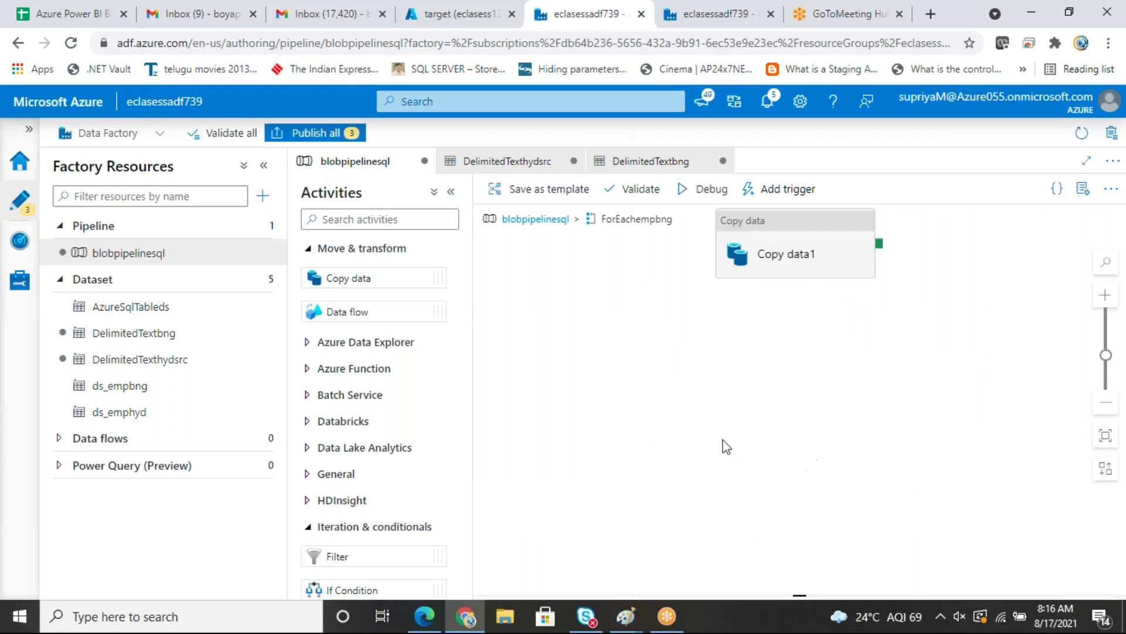
click(801, 260)
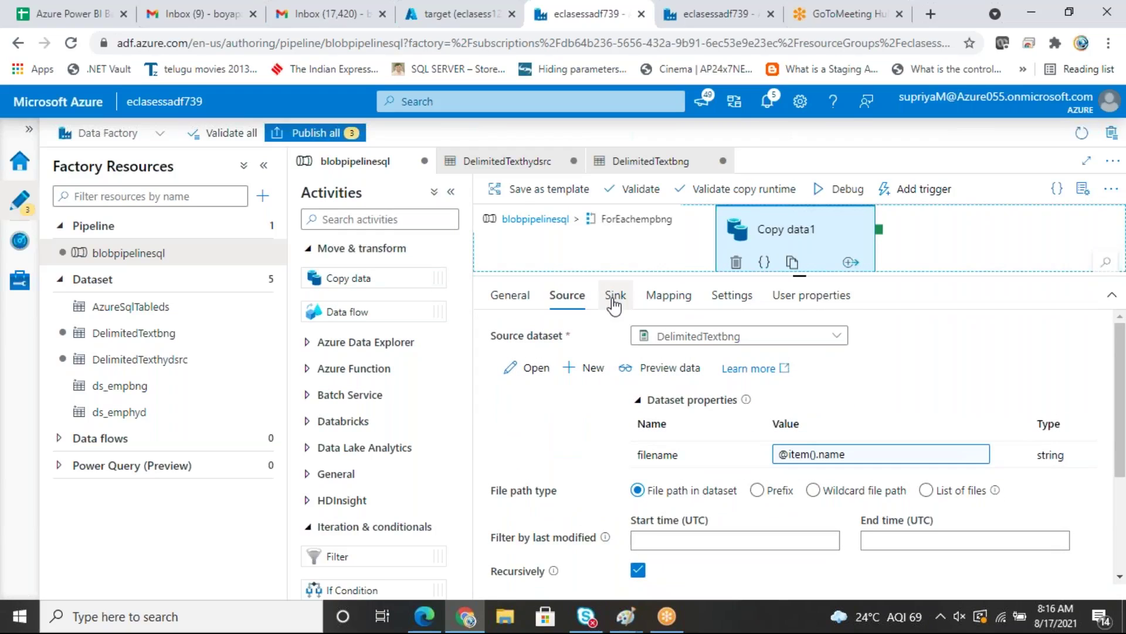
click(614, 303)
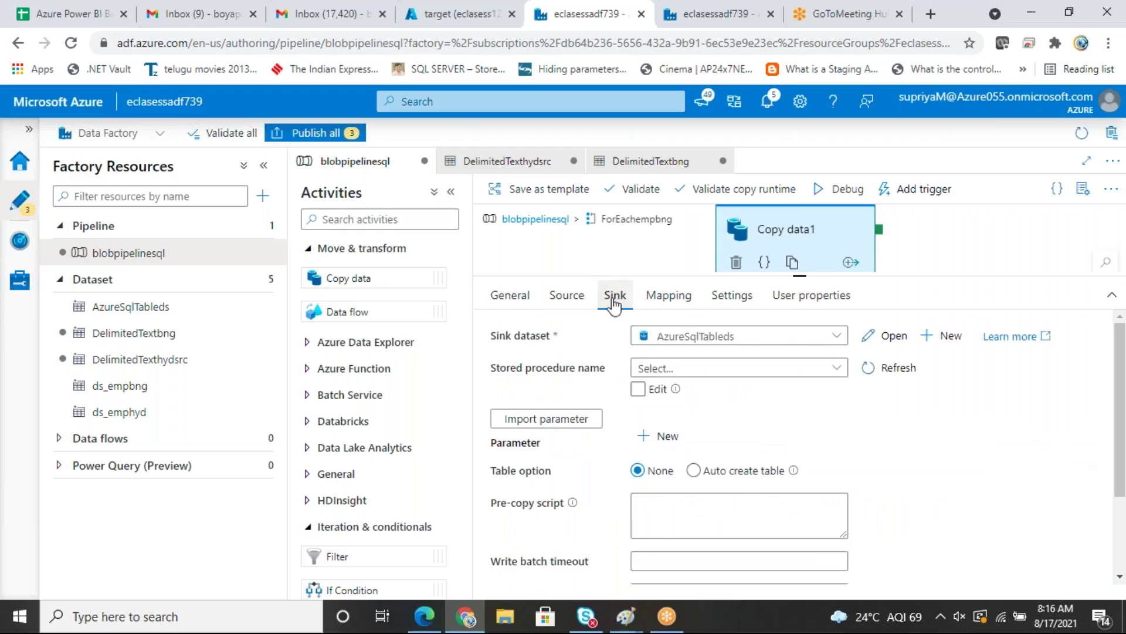
click(667, 514)
text(delete from emp)
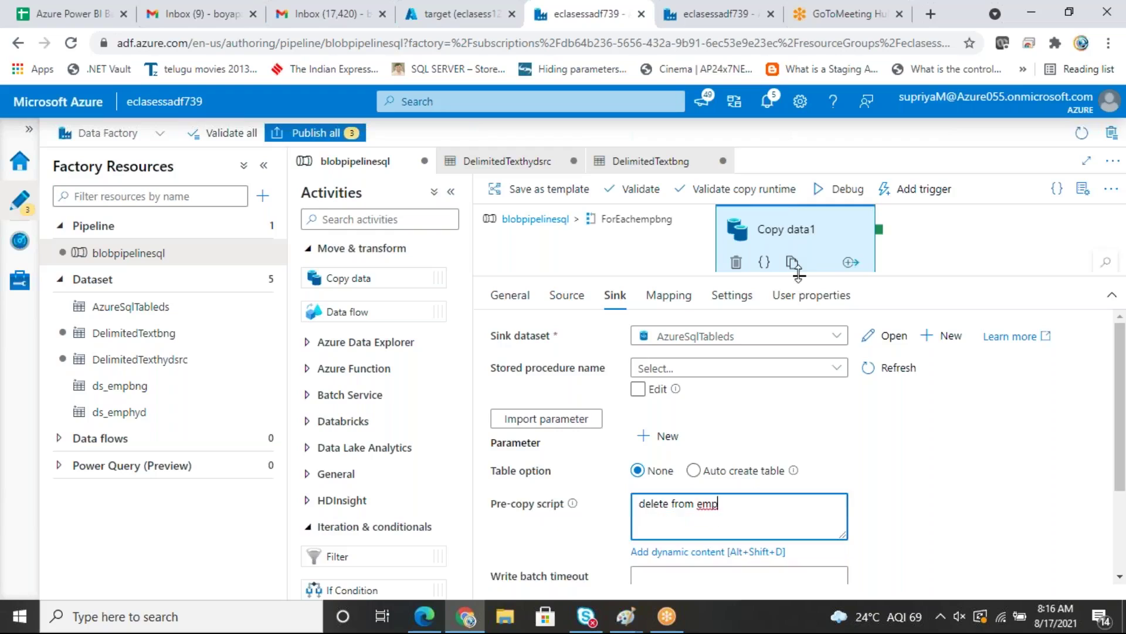
Step: Deselect the copy activity and start a debug run of the blobpipelinesql pipeline
drag(799, 274, 799, 335)
click(663, 309)
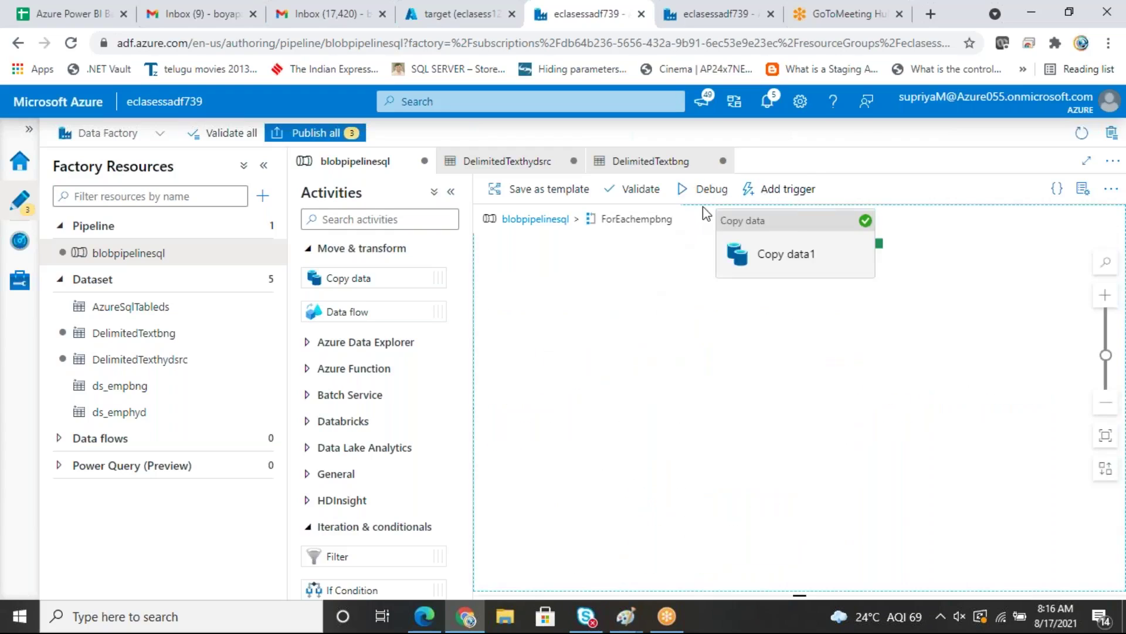
click(707, 188)
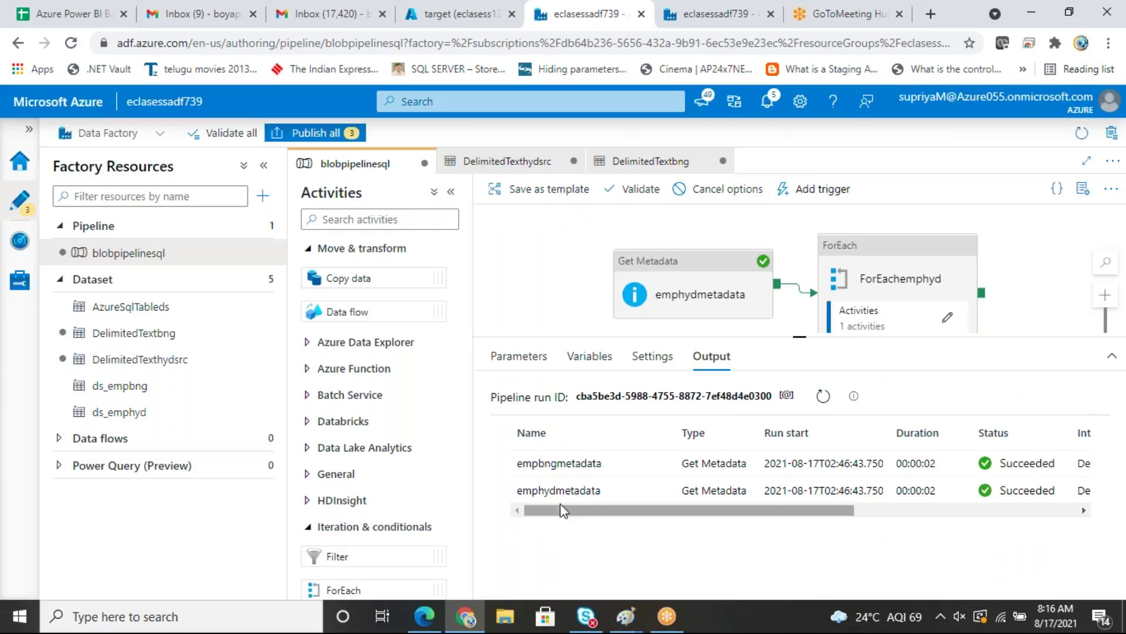
Step: Open the BATCH 48 AZURE text document in Notepad, find the end of the notes and maximize the window
key(super+s)
text(batc)
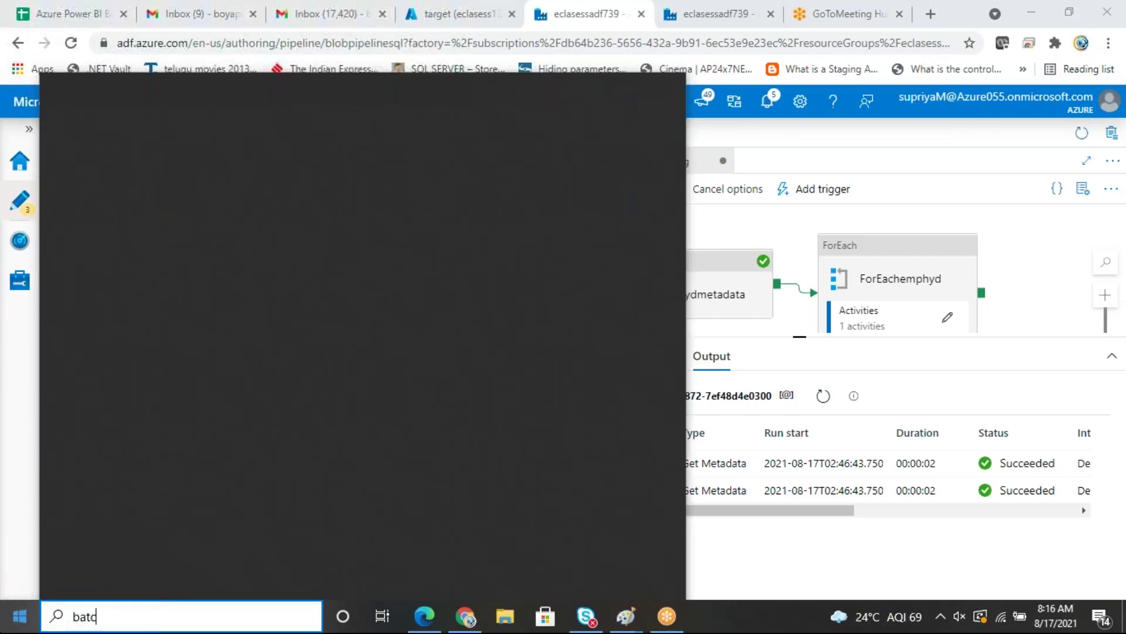
text(h 48)
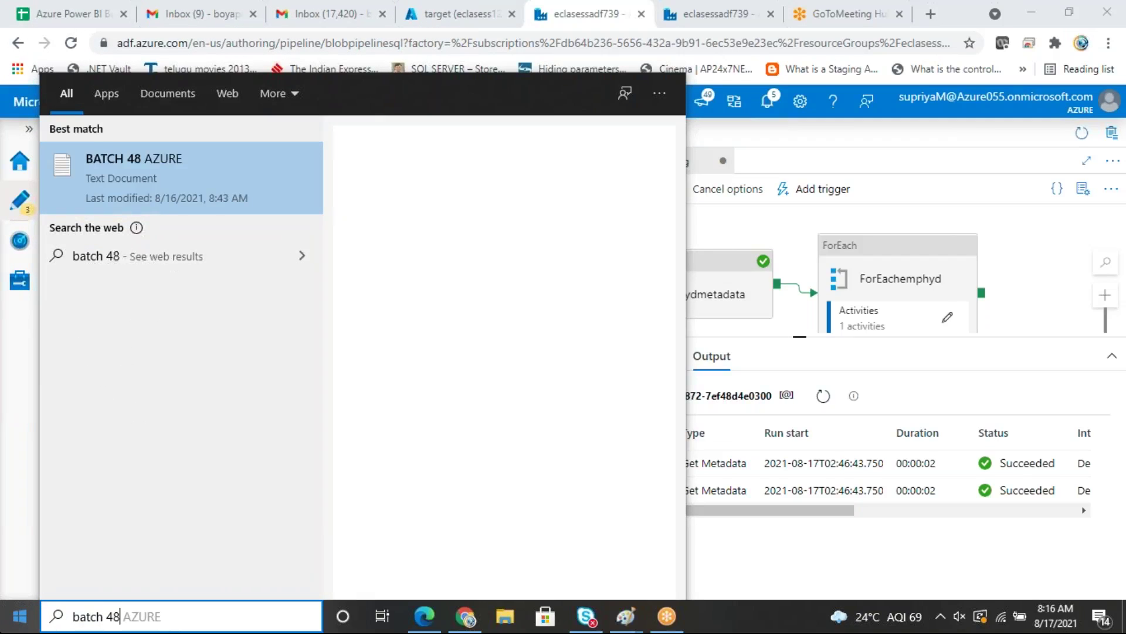
key(Return)
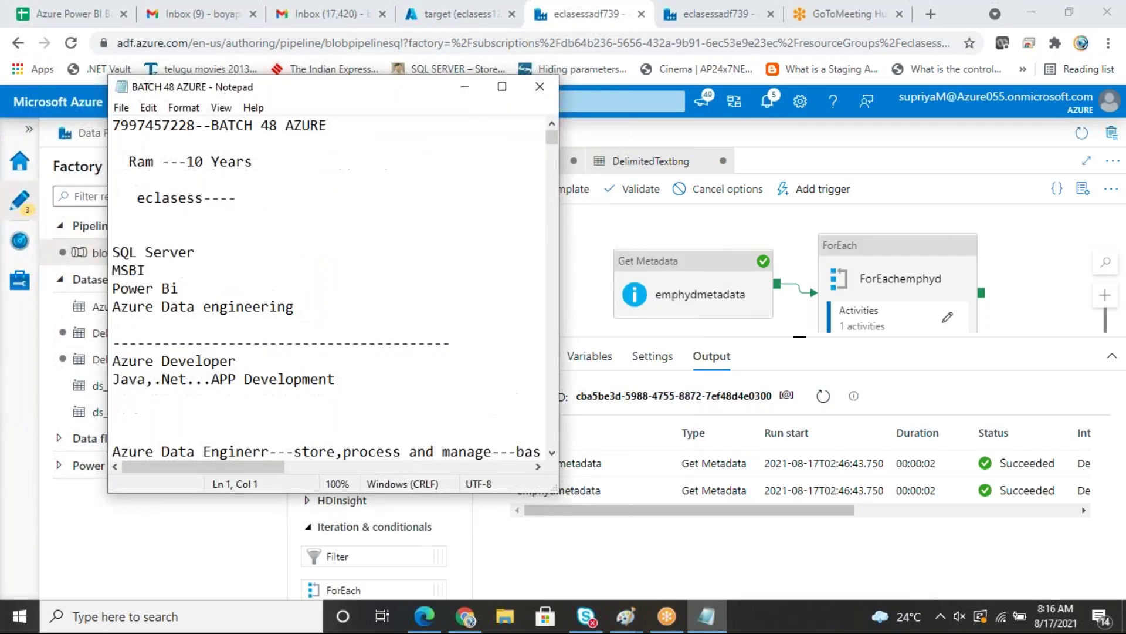
drag(552, 137, 533, 392)
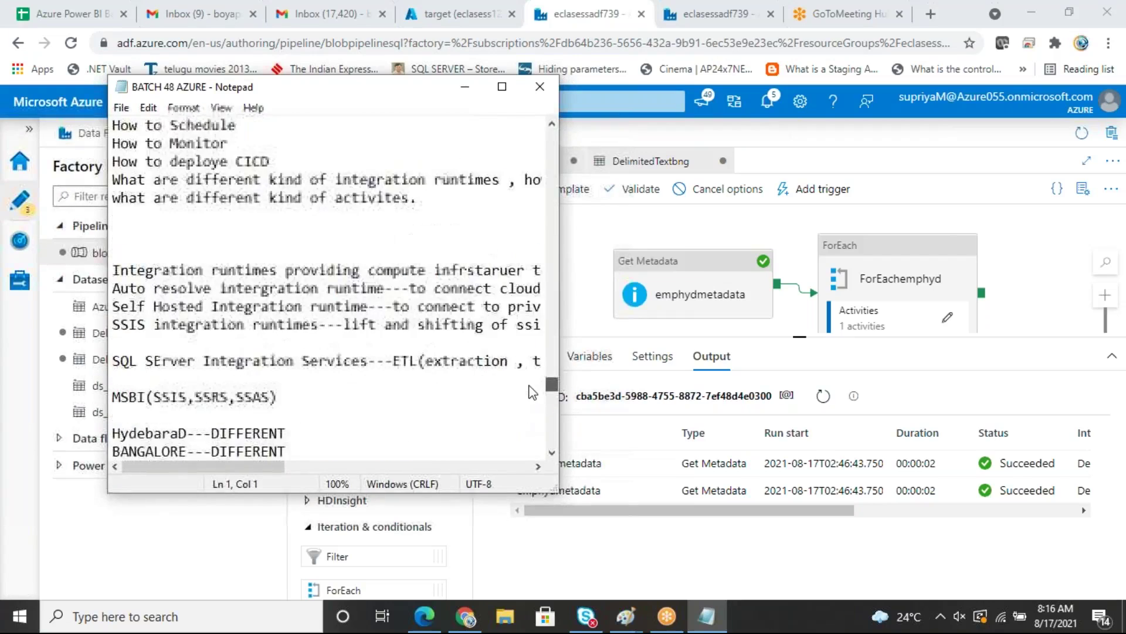
click(502, 88)
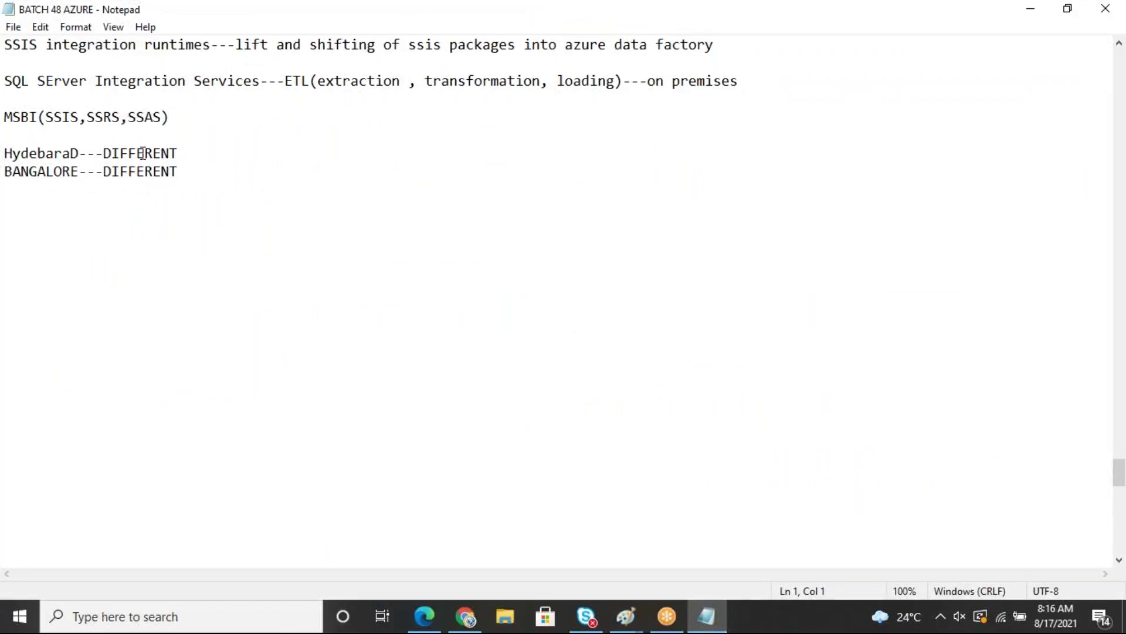
Step: Below the BANGALORE line, add the separate note lines "Copy Data Activity", "GetMetadata" and "For Each Loop"
click(144, 153)
key(Up)
key(Up)
key(Up)
key(Up)
key(Up)
key(Up)
key(Up)
key(Up)
key(Up)
key(Up)
key(Up)
key(Up)
key(Up)
key(Up)
key(Down)
key(Down)
key(Down)
key(Down)
key(Down)
key(Down)
key(Down)
key(Down)
key(Down)
key(Down)
key(Down)
key(Down)
key(Down)
key(Down)
key(Down)
key(Down)
key(Down)
key(Down)
key(Down)
key(Down)
key(Up)
key(Up)
key(Up)
key(Up)
key(Up)
key(Up)
key(Up)
key(Up)
key(Up)
key(Up)
key(Up)
key(Up)
key(Up)
key(Up)
key(Up)
key(Up)
key(Up)
key(Up)
key(Up)
key(Up)
key(Down)
key(Down)
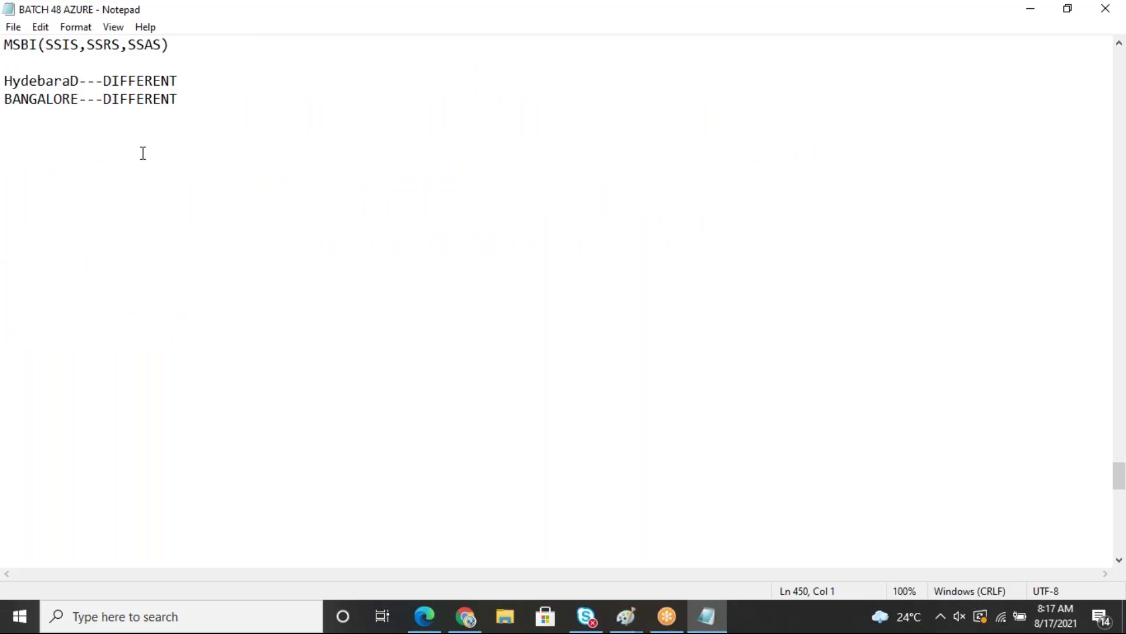
text(Copy )
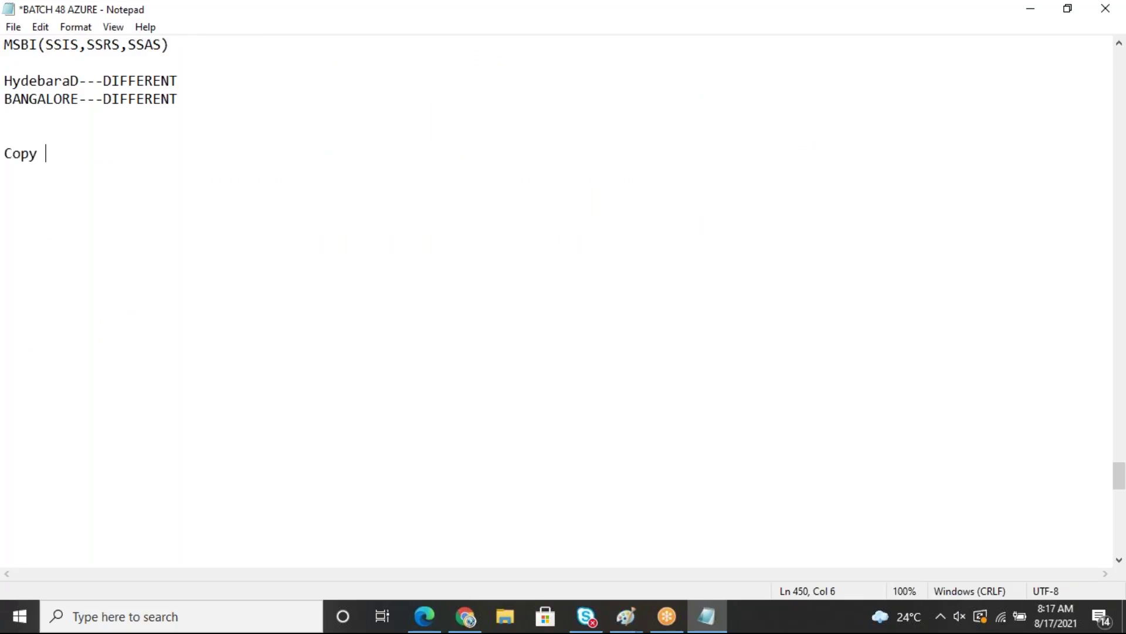
text(Data Activity)
key(Return)
text(G)
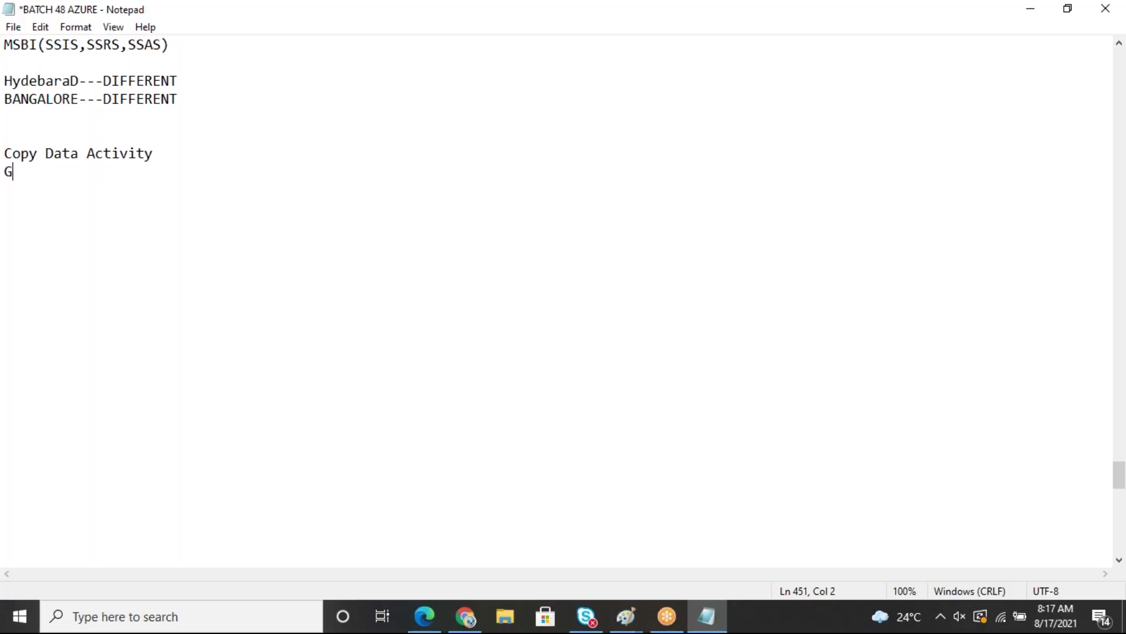
text(etMetadata)
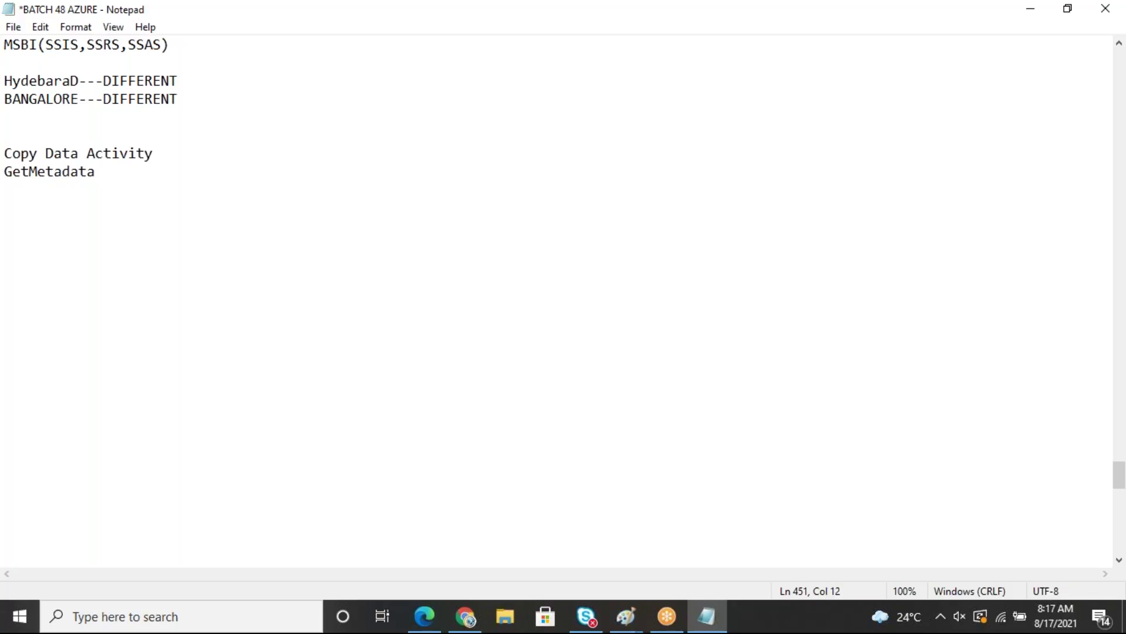
key(Return)
text(For Each Loop)
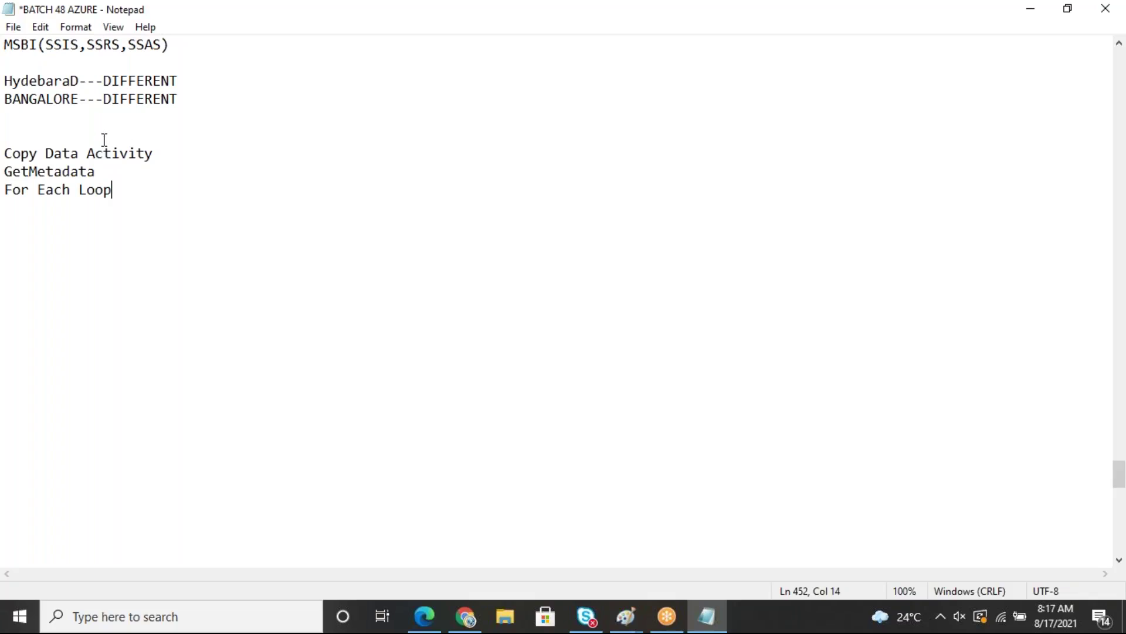
Step: Extend the GetMetadata note line with "-----for getting metadat information about files....count,exist,filename,filetype,all filenames in container,structer"
click(101, 170)
text(-----for gett)
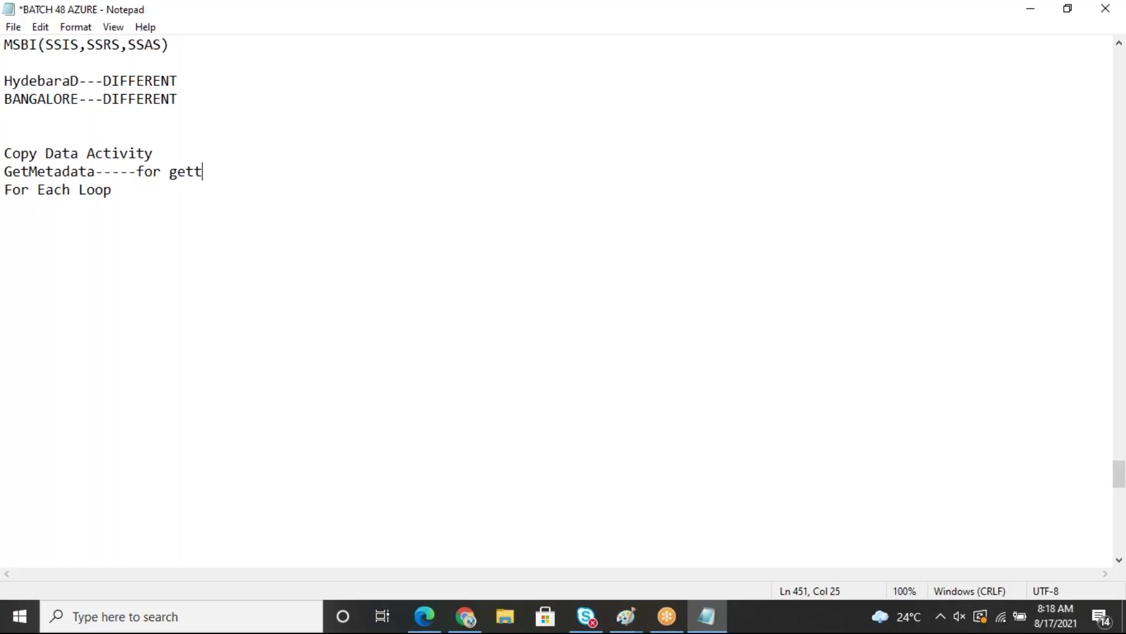
text(ing metad)
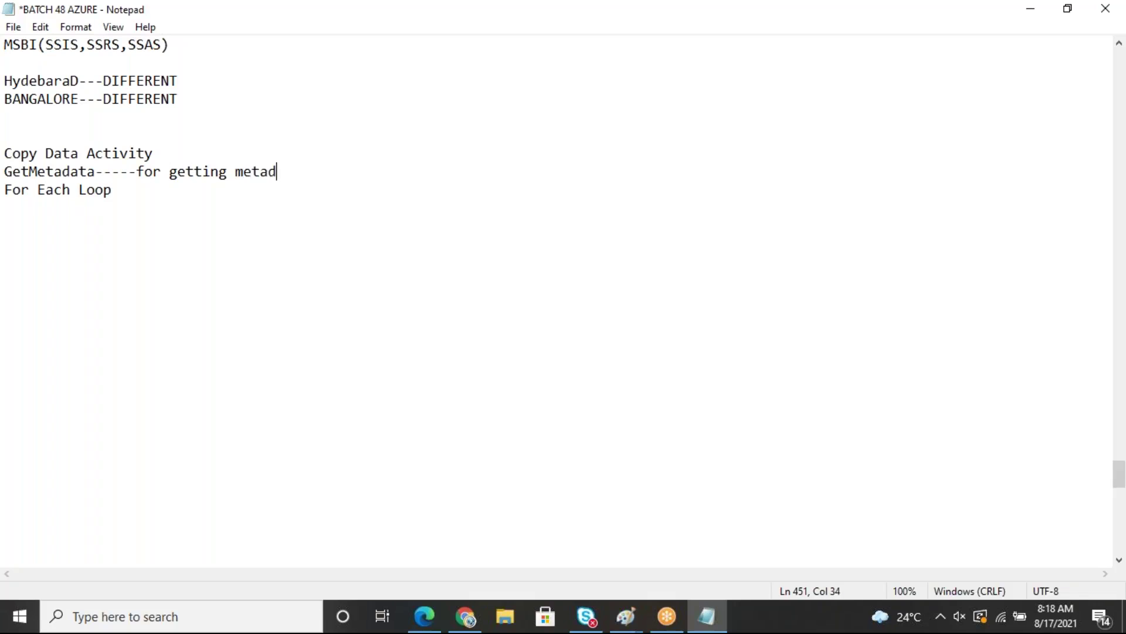
text(at inform)
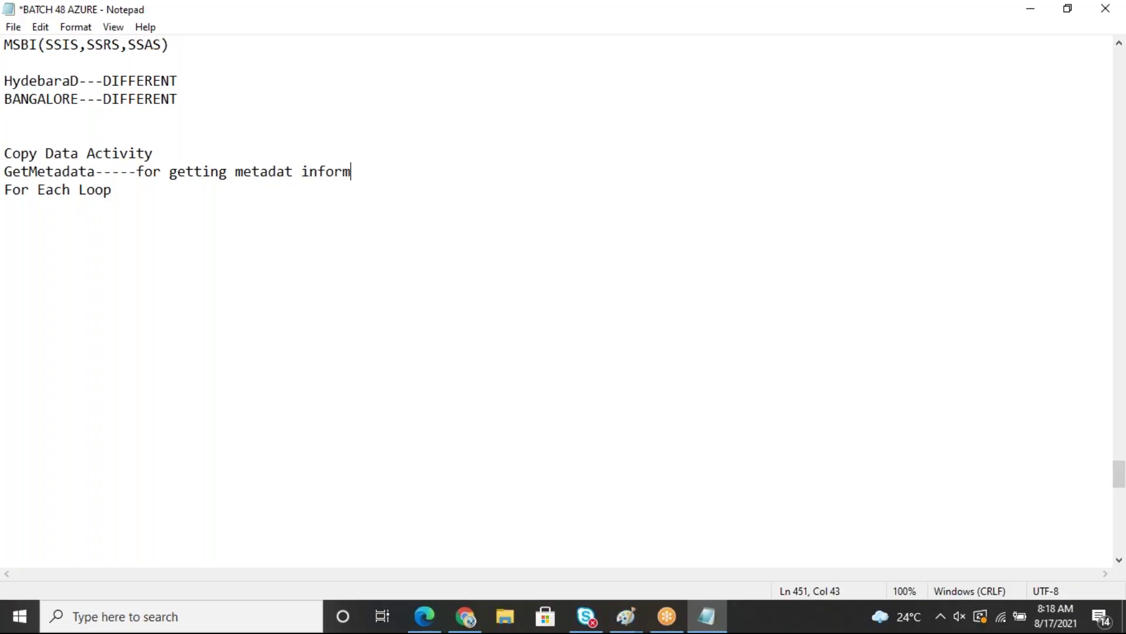
text(ation abou)
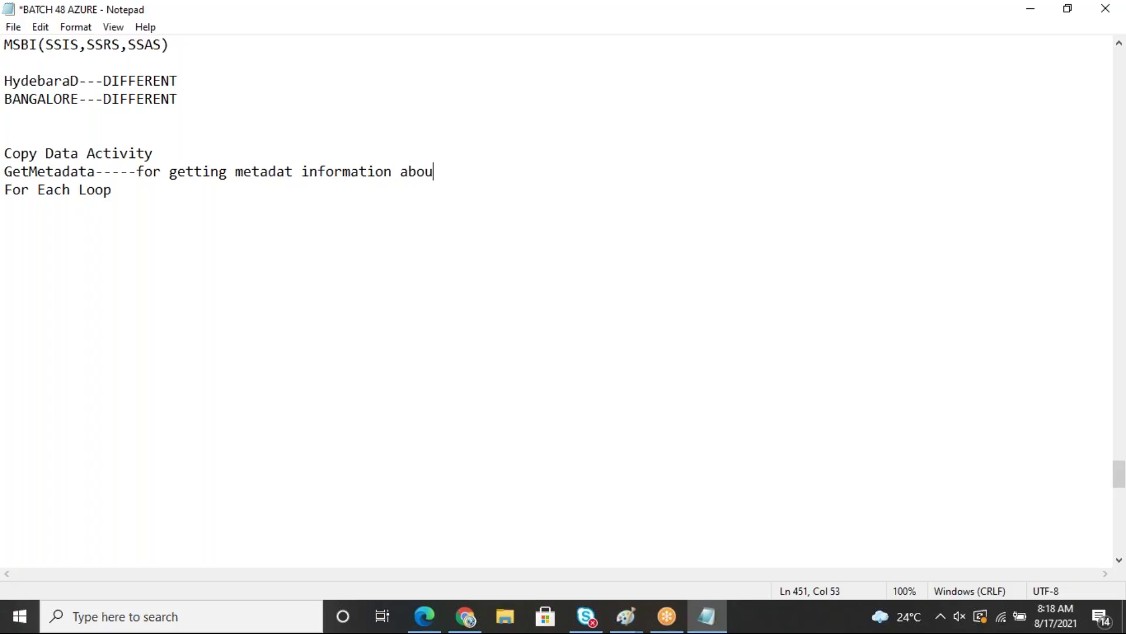
text(t files....count,)
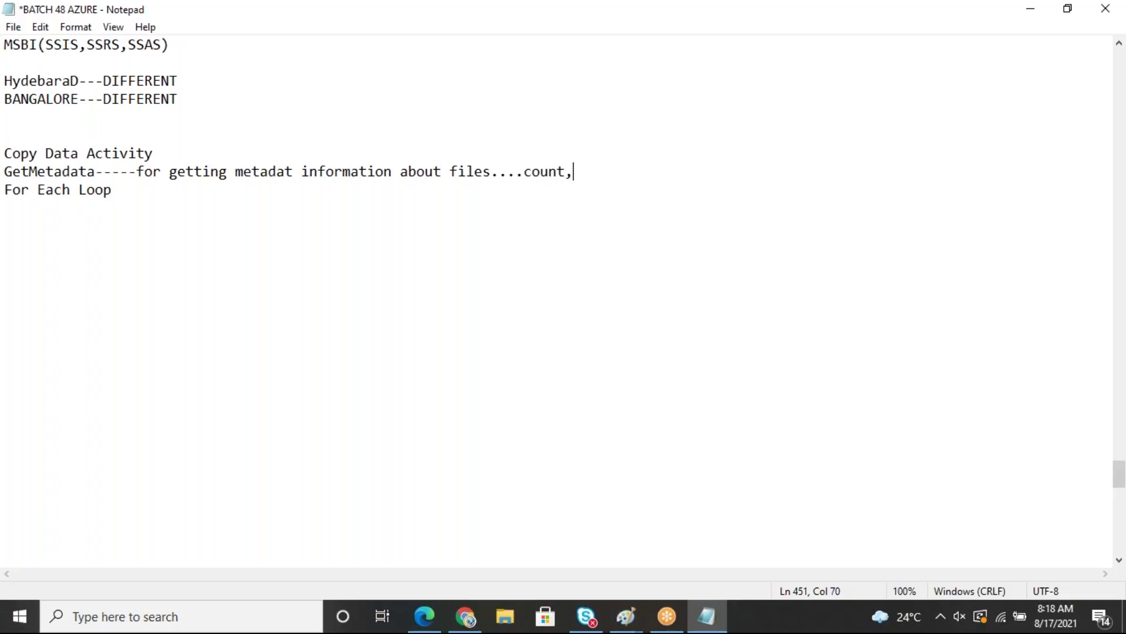
text(exist,filename,fi)
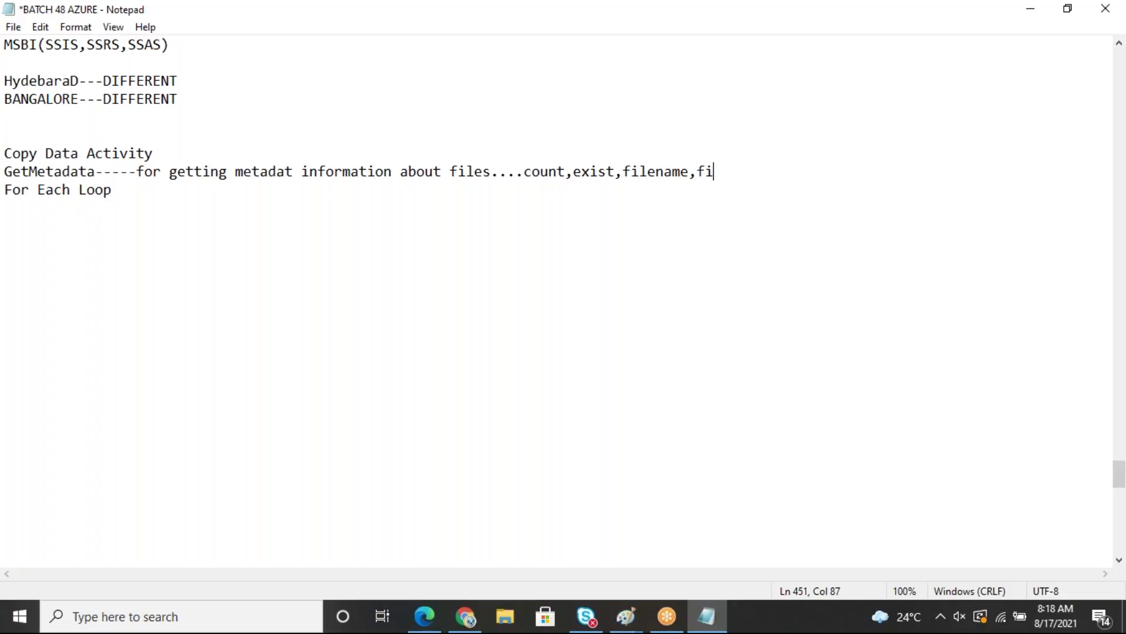
text(letype,all filenam)
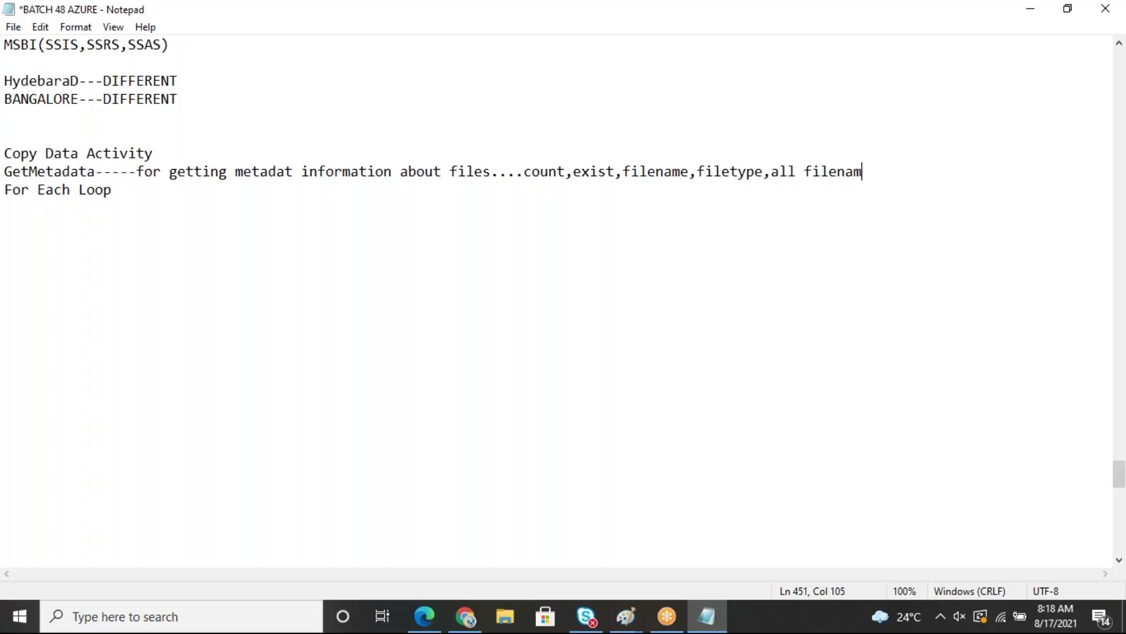
text(es in container)
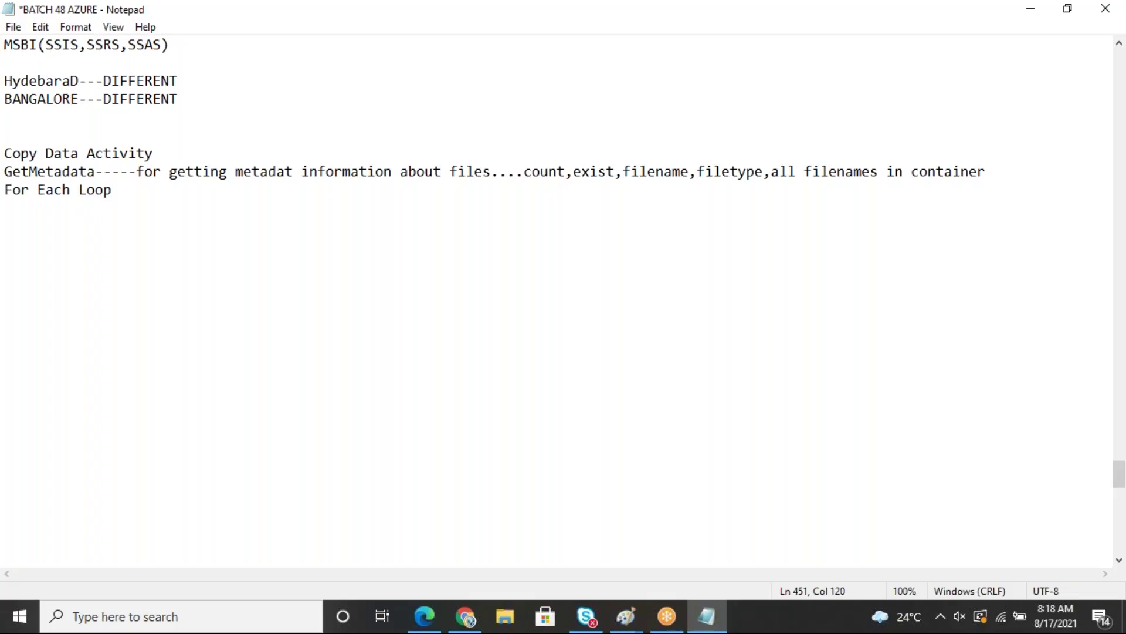
text(,structer)
key(shift+Up)
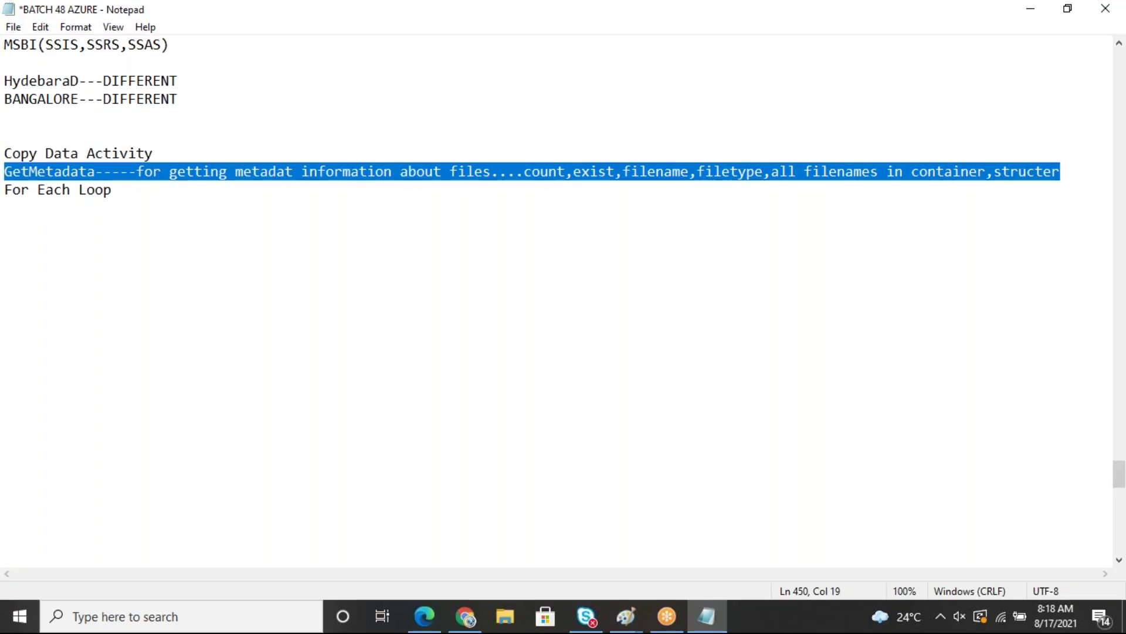
Step: Extend the For Each Loop note line with "---loop and execute activites kept inside"
key(Down)
key(Down)
text(-)
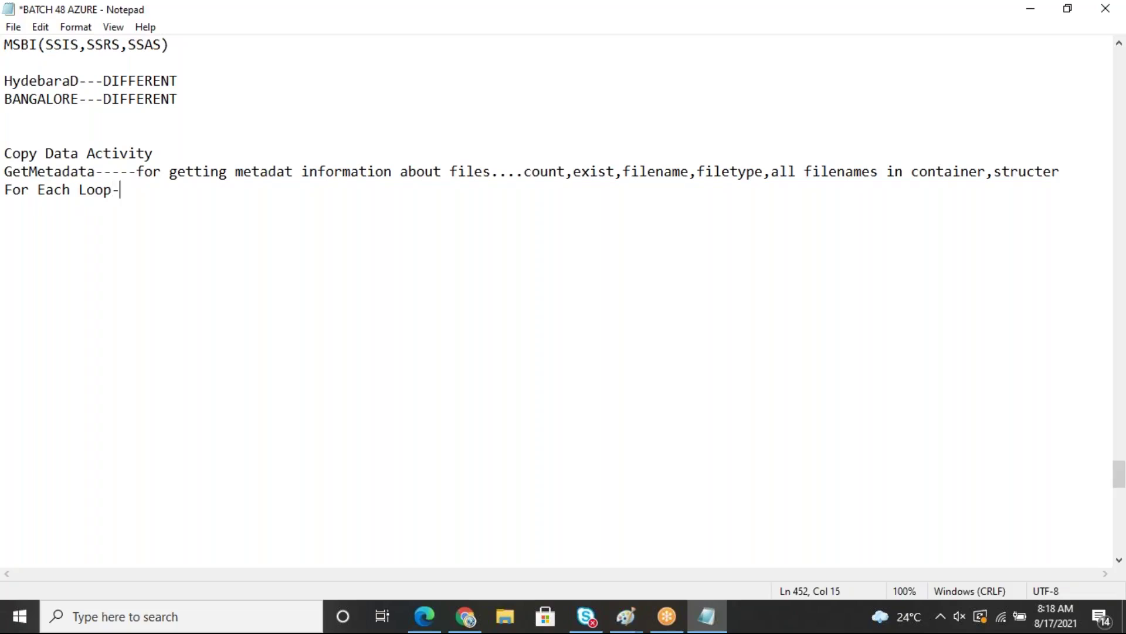
text(--loop and ex)
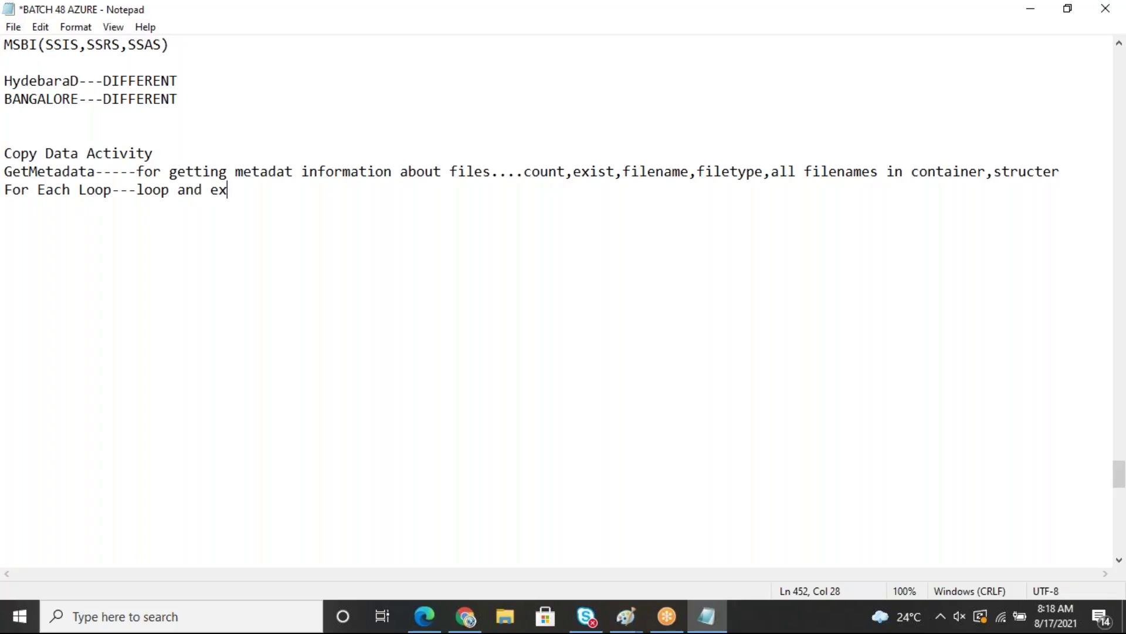
text(ecute activites ke)
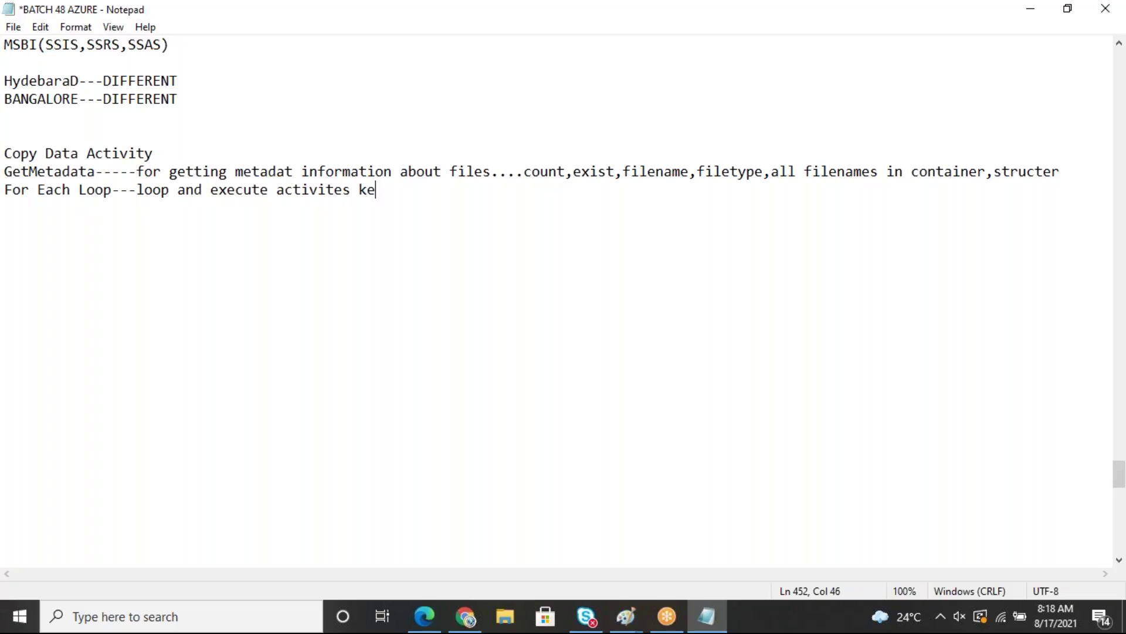
text(pt inside)
drag(4, 190, 465, 194)
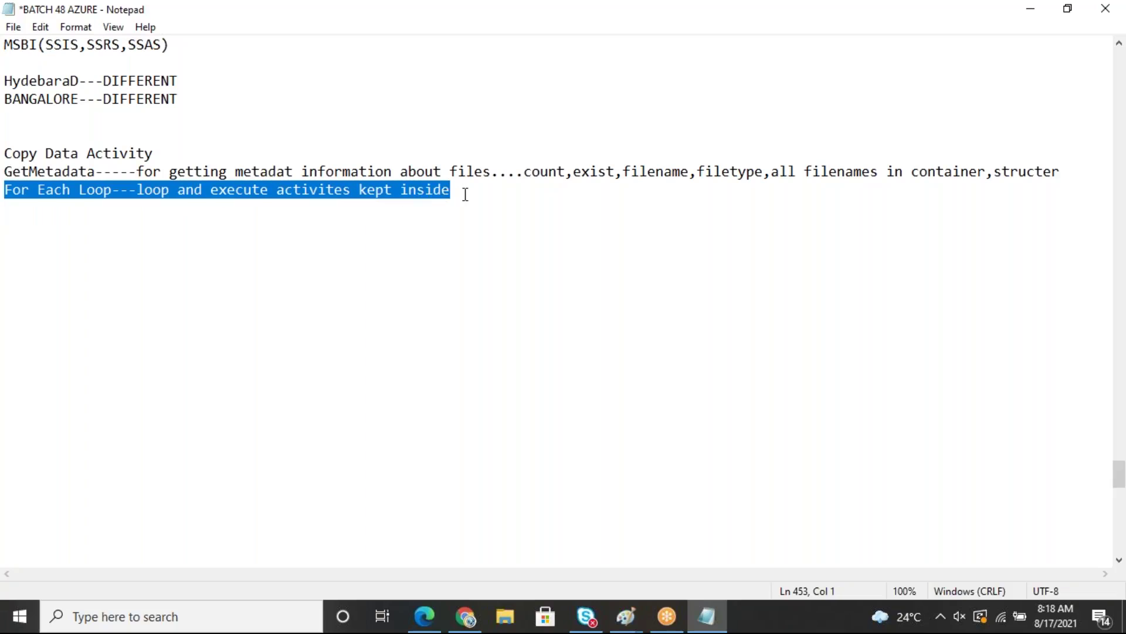
click(465, 194)
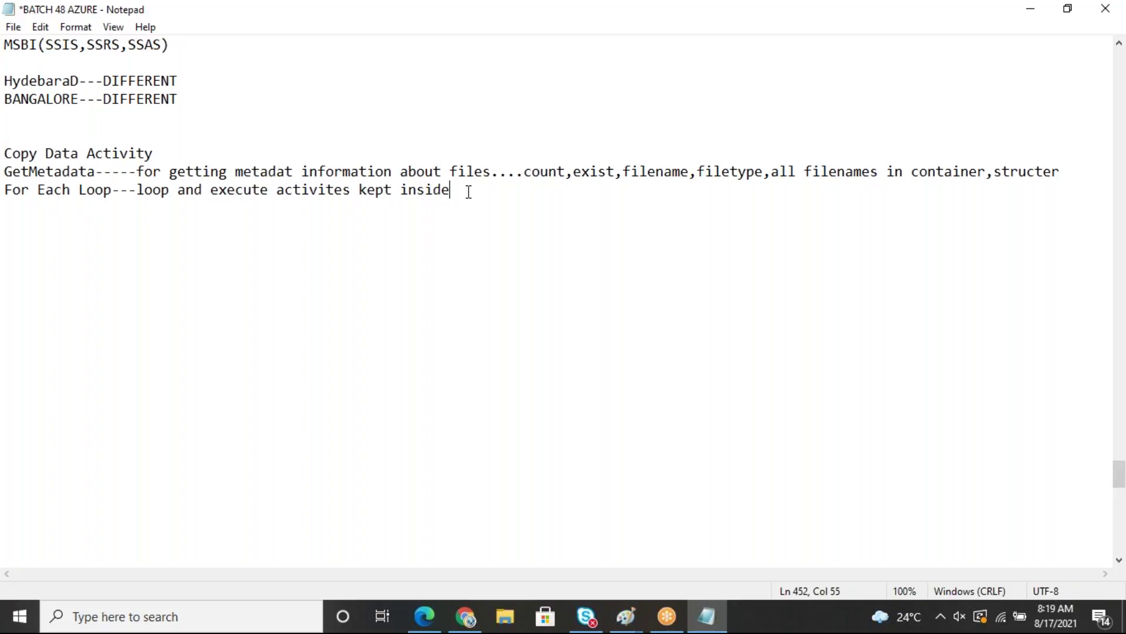
Step: Complete the For Each Loop note line with "for each loop based on no of items out put passed from prior activity."
text(for e)
text(h lopop)
key(BackSpace)
key(BackSpace)
key(BackSpace)
text(o)
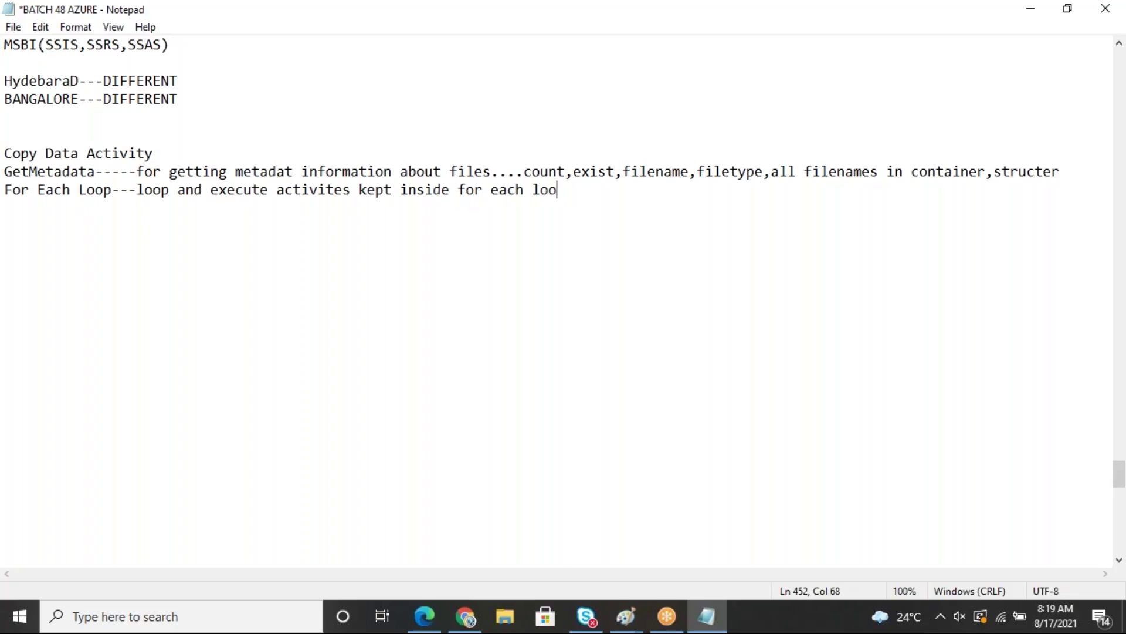
text(p based on no of i)
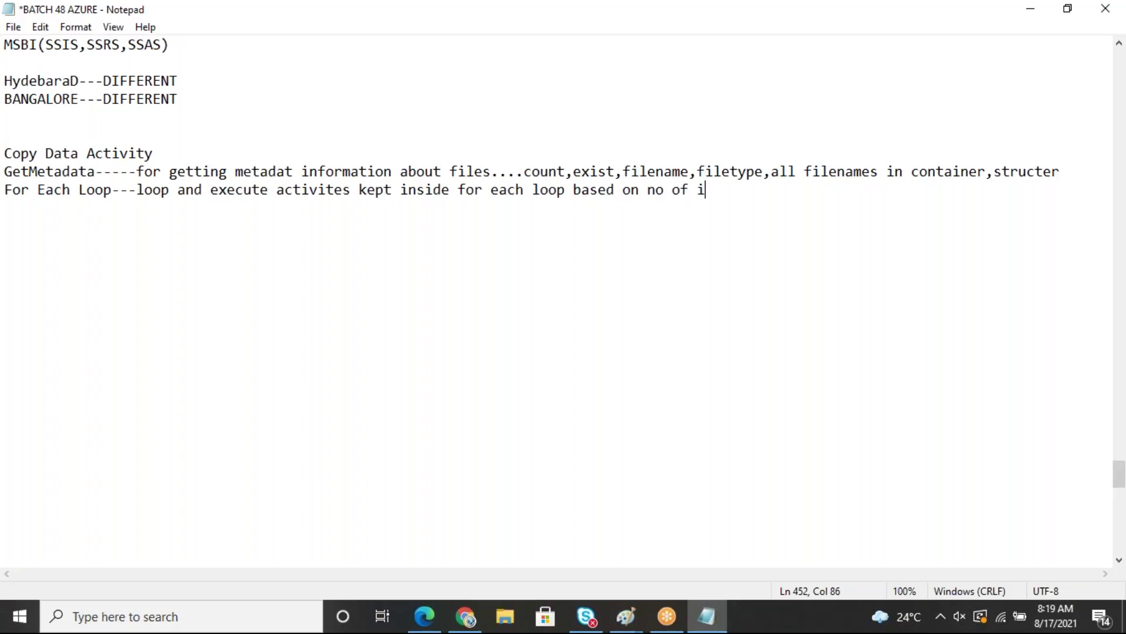
text(tems out put p)
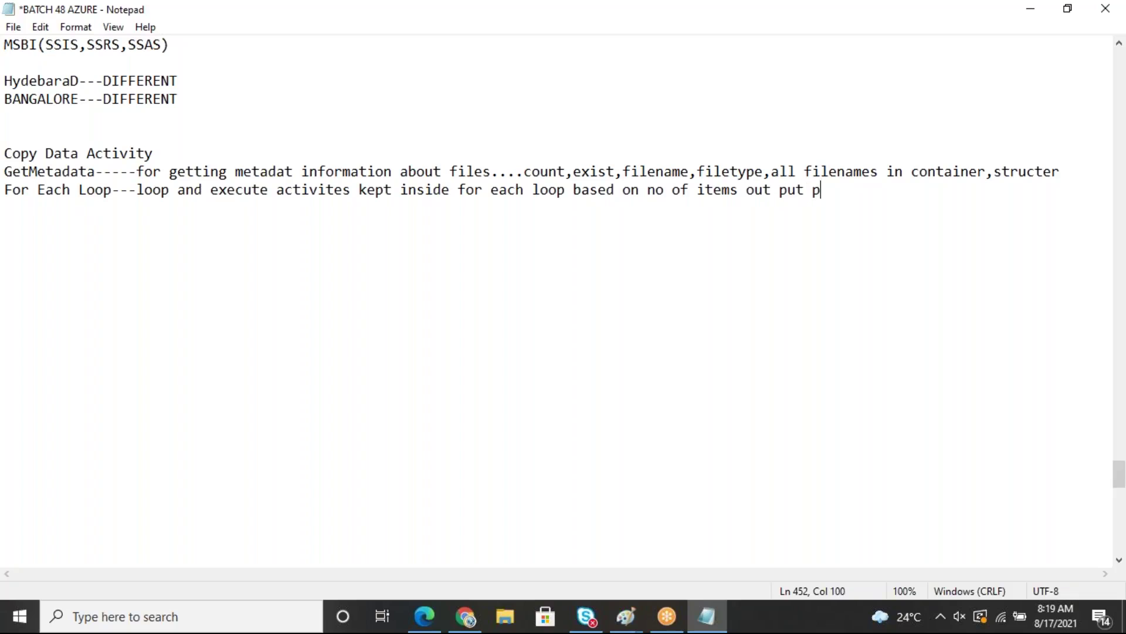
text(assed fo)
key(BackSpace)
text(rom)
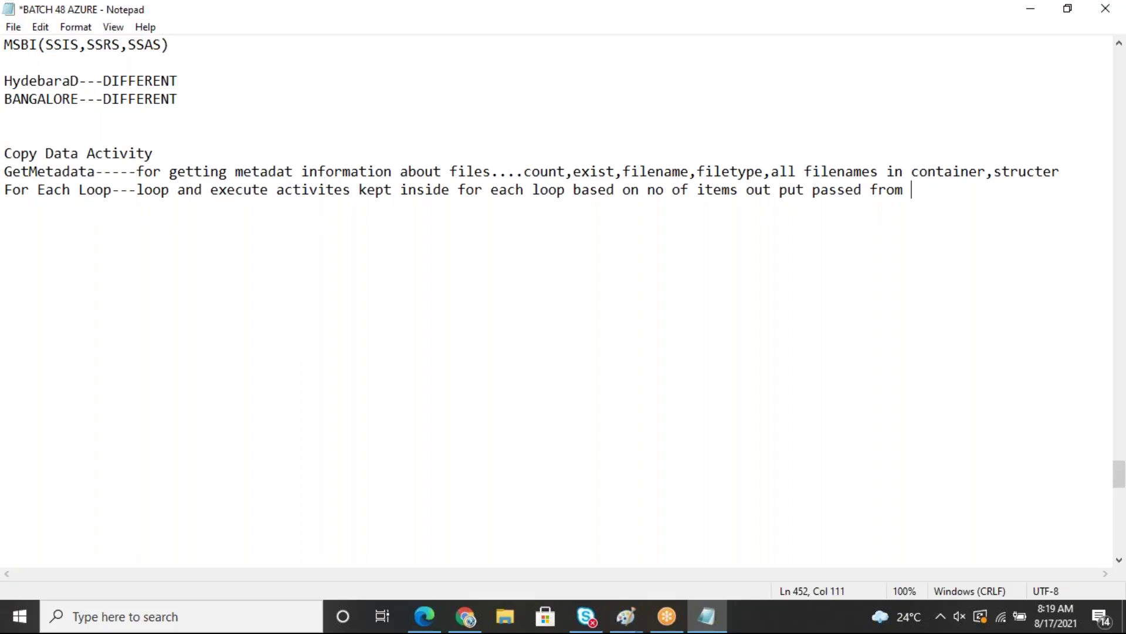
text(prior activity.)
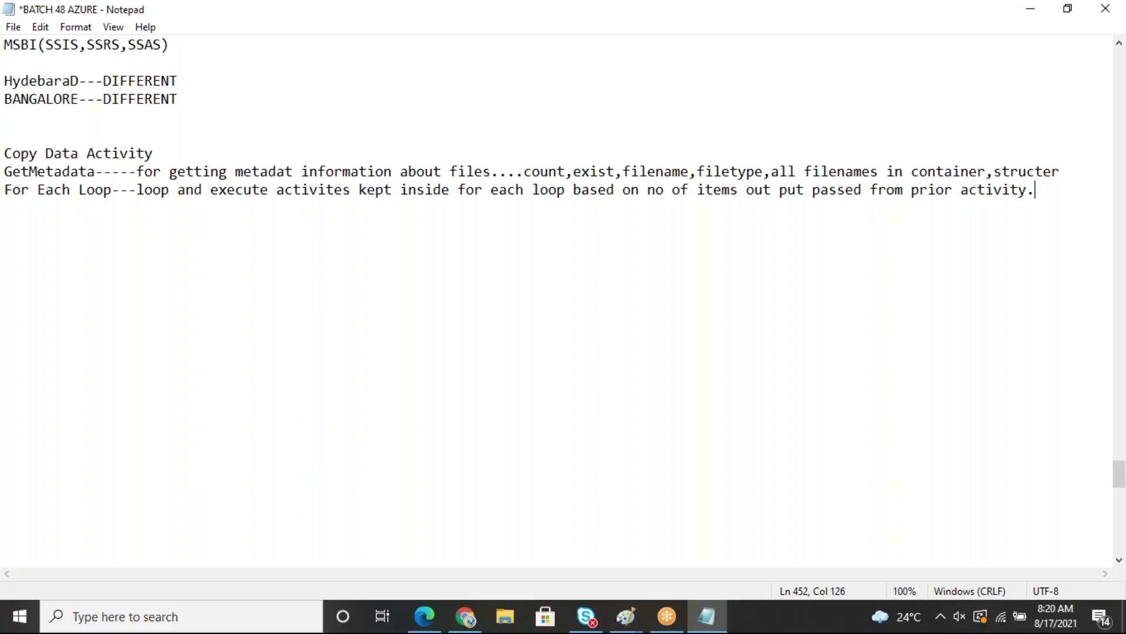
Step: Switch to the blobpipelinesql pipeline in Chrome and move both Get Metadata activities farther away from their ForEach activities
click(466, 616)
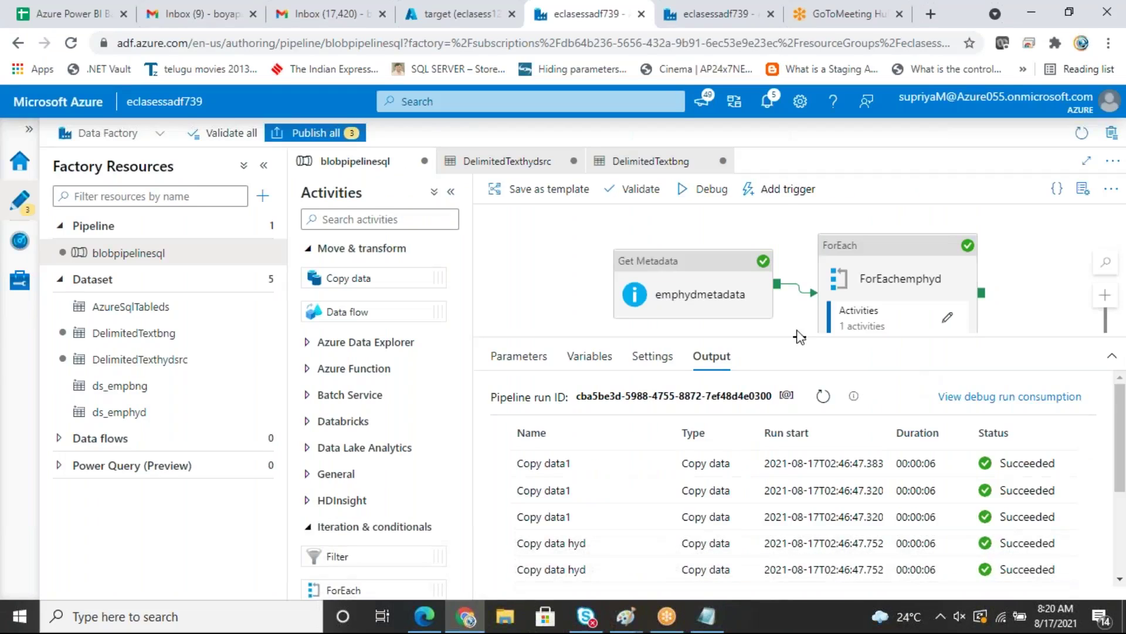
drag(798, 337, 805, 551)
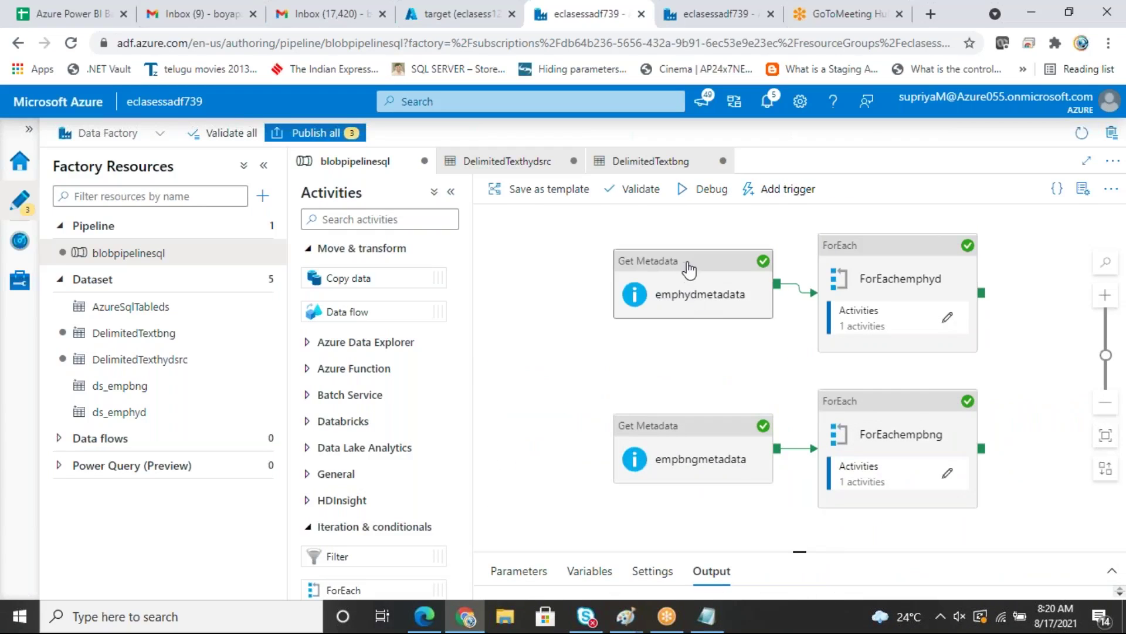
drag(685, 265, 595, 278)
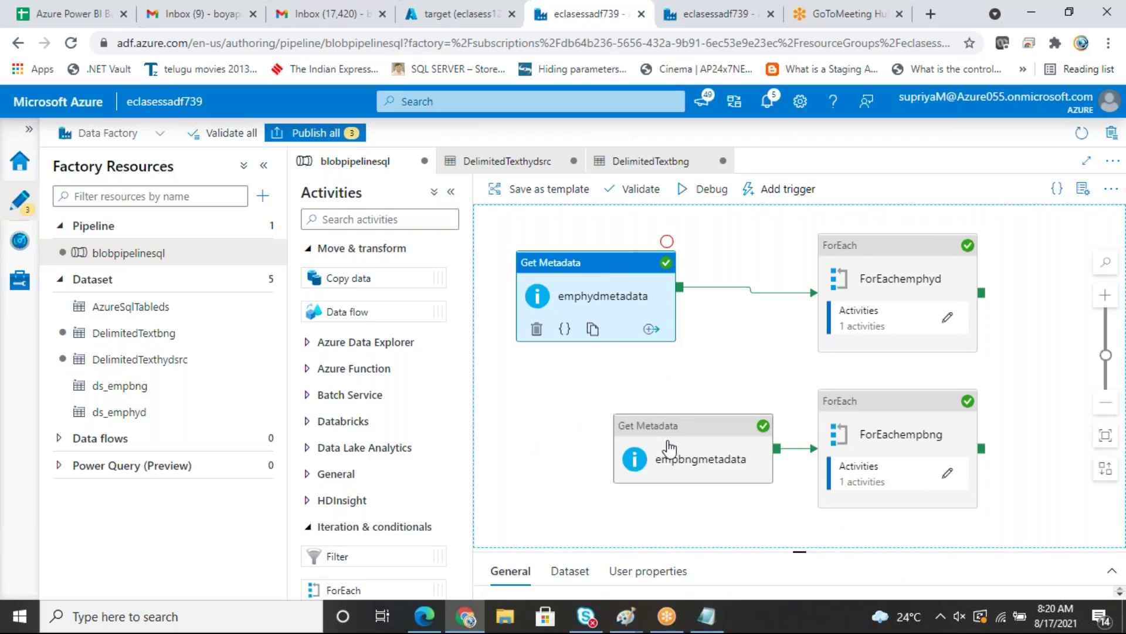
drag(668, 450, 584, 454)
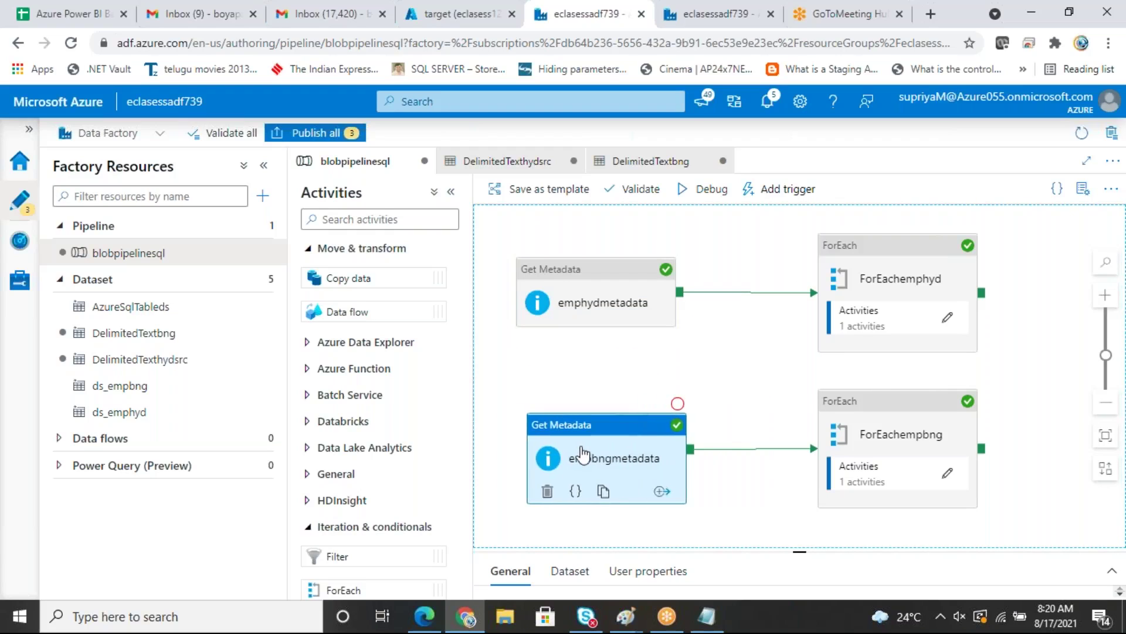
Step: Delete the connections from emphydmetadata to ForEachemphyd and from empbngmetadata to ForEachempbng
click(773, 298)
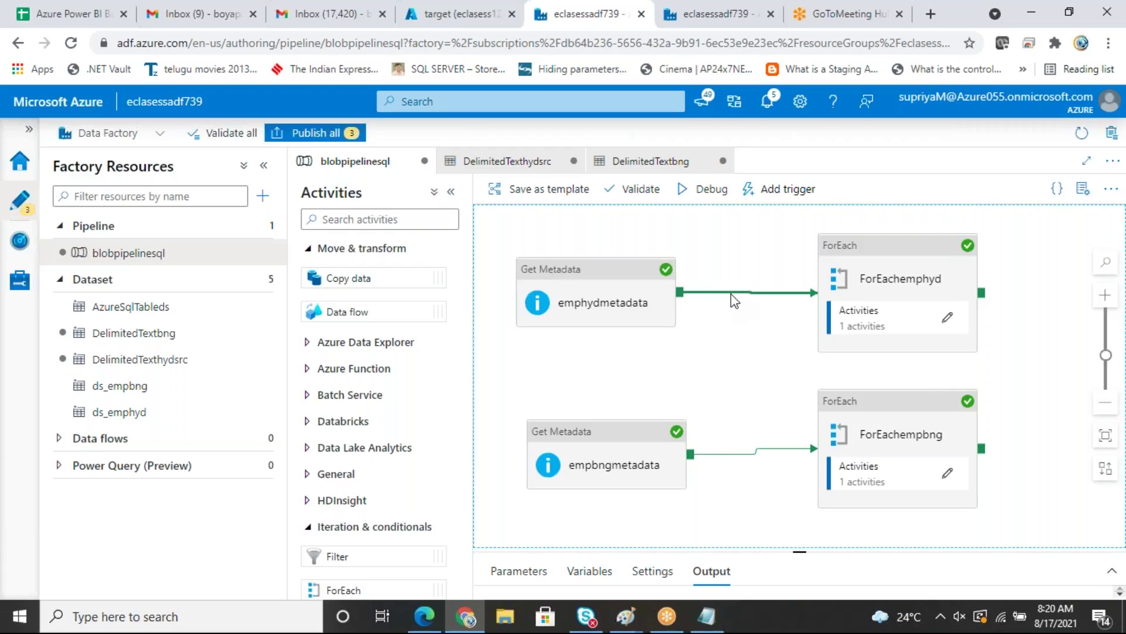
key(Delete)
click(623, 298)
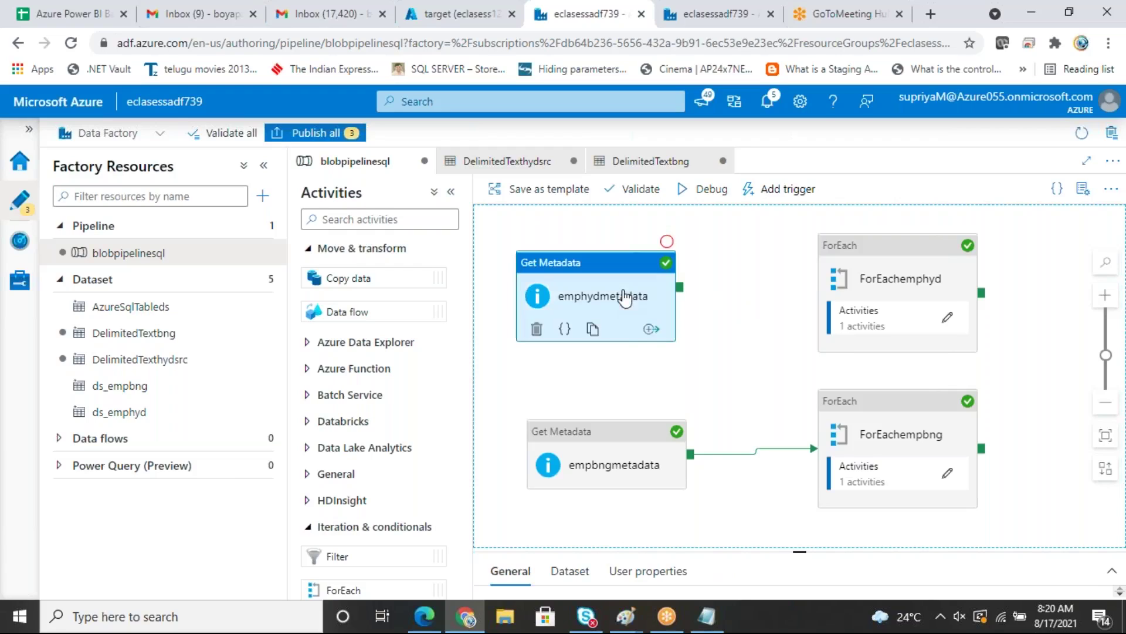
click(733, 455)
key(Delete)
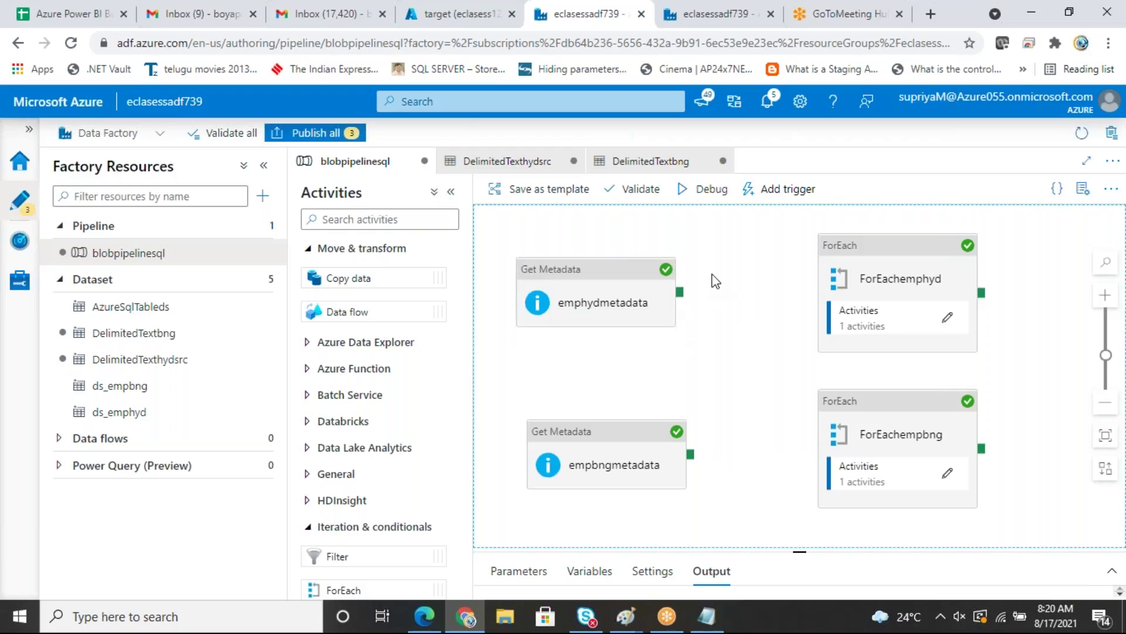
Step: Add a Filter activity between emphydmetadata and ForEachemphyd and connect emphydmetadata's success output to it
drag(468, 381, 463, 425)
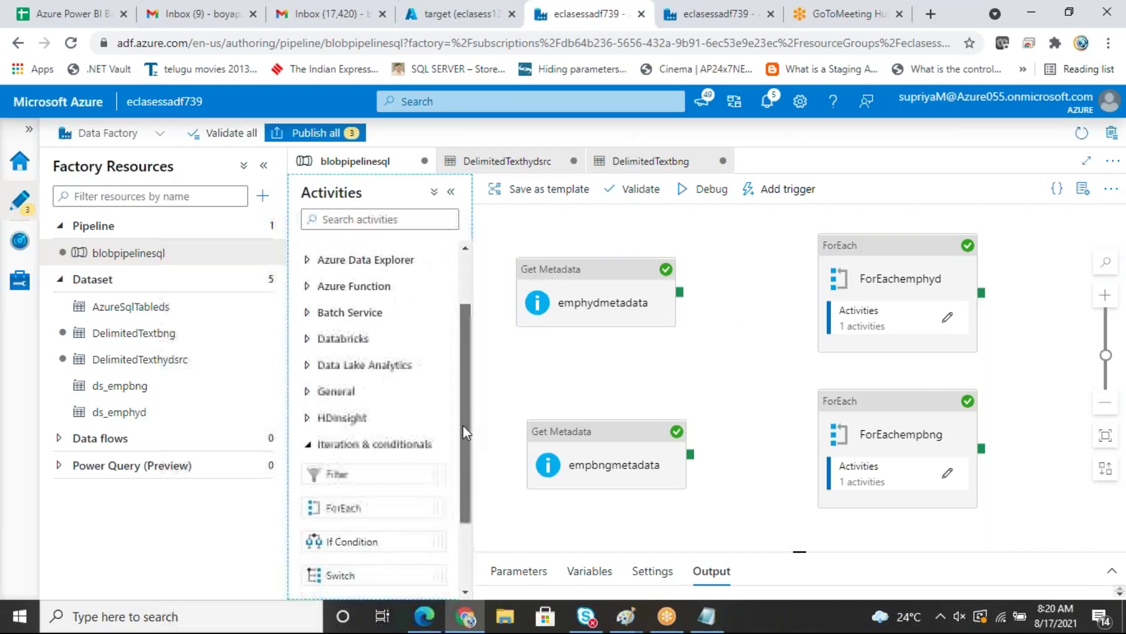
drag(329, 473, 751, 267)
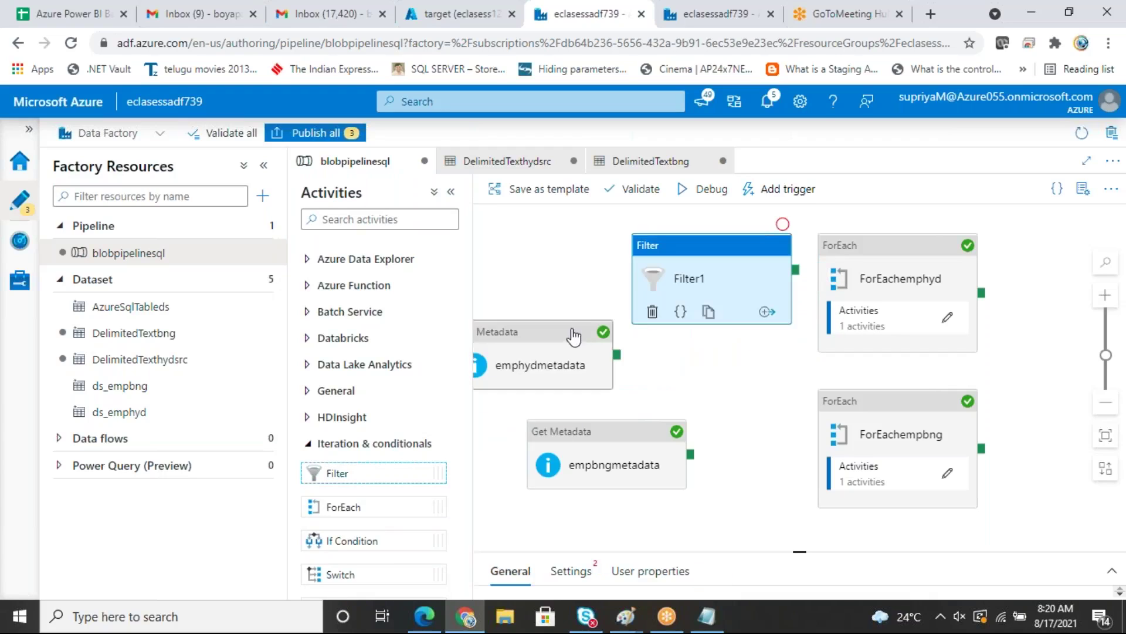
drag(573, 333, 538, 257)
drag(642, 286, 684, 284)
click(754, 272)
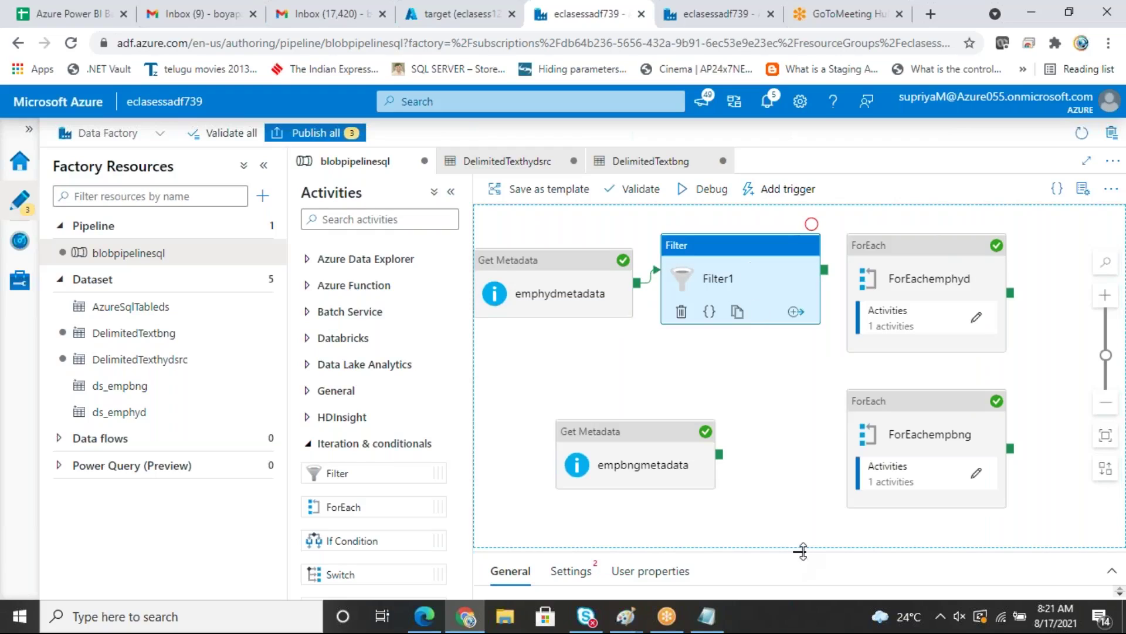
drag(802, 544, 800, 307)
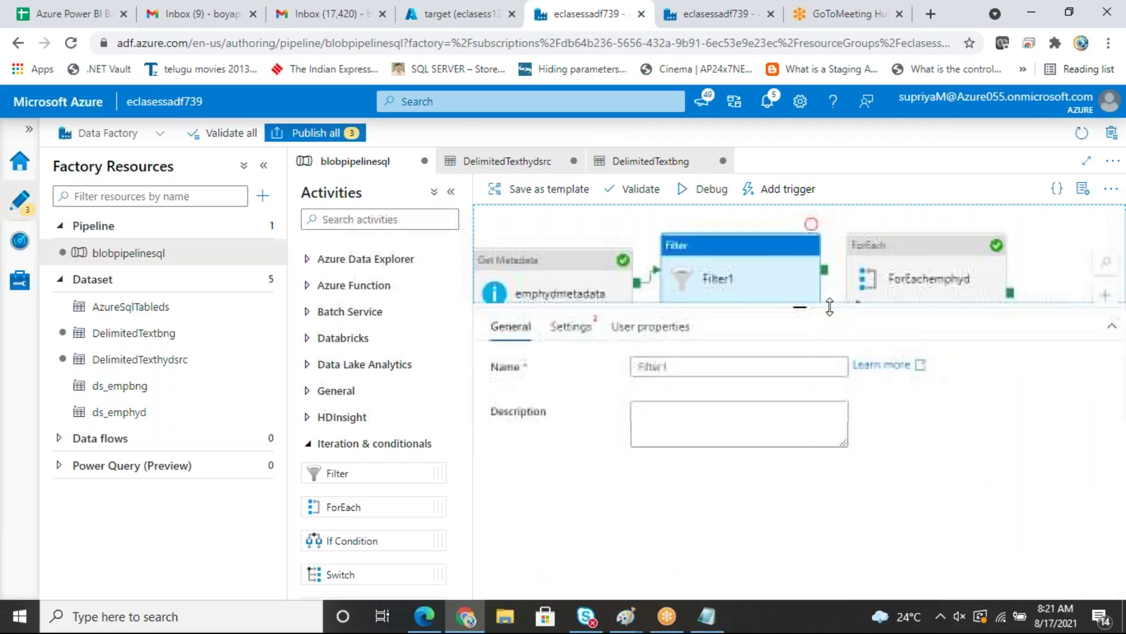
click(587, 332)
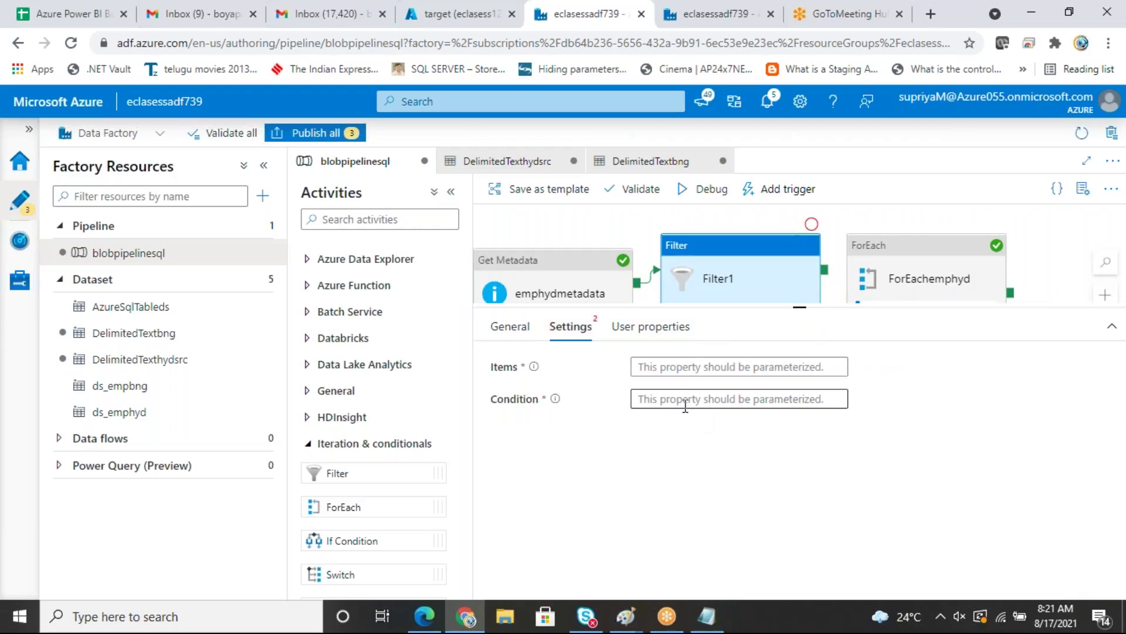
click(692, 369)
click(696, 389)
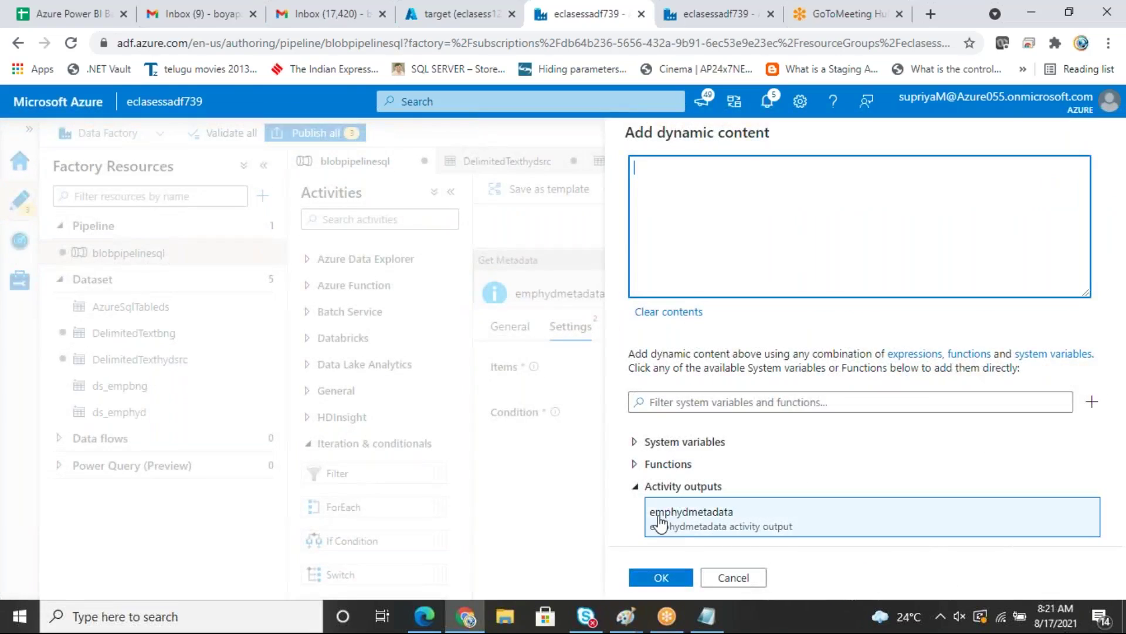
click(659, 520)
text(.childitems)
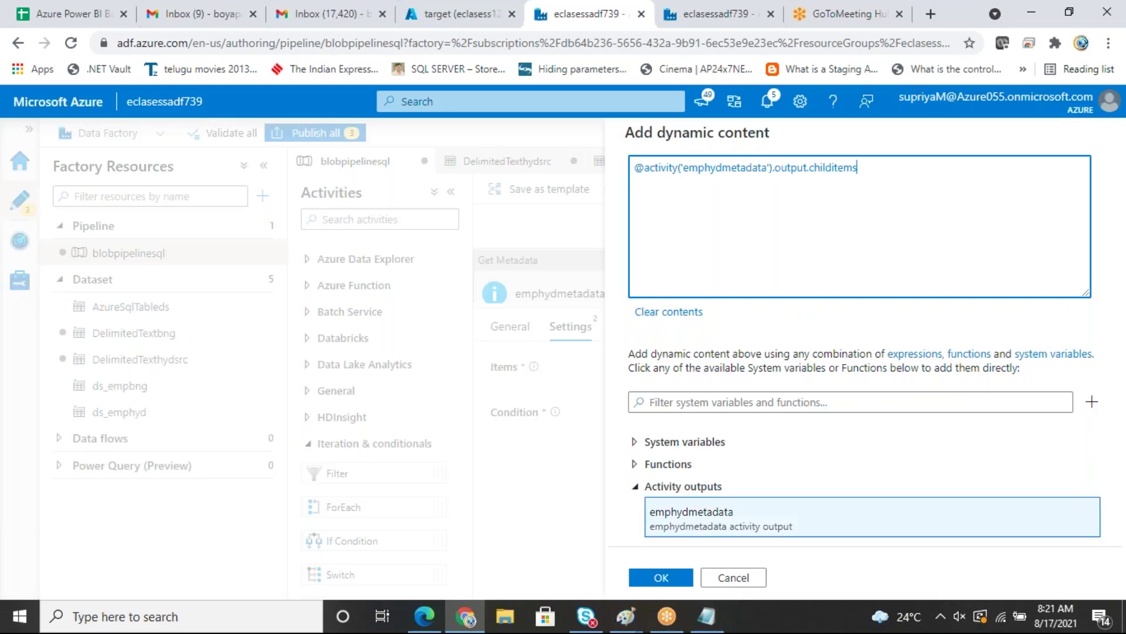
click(669, 577)
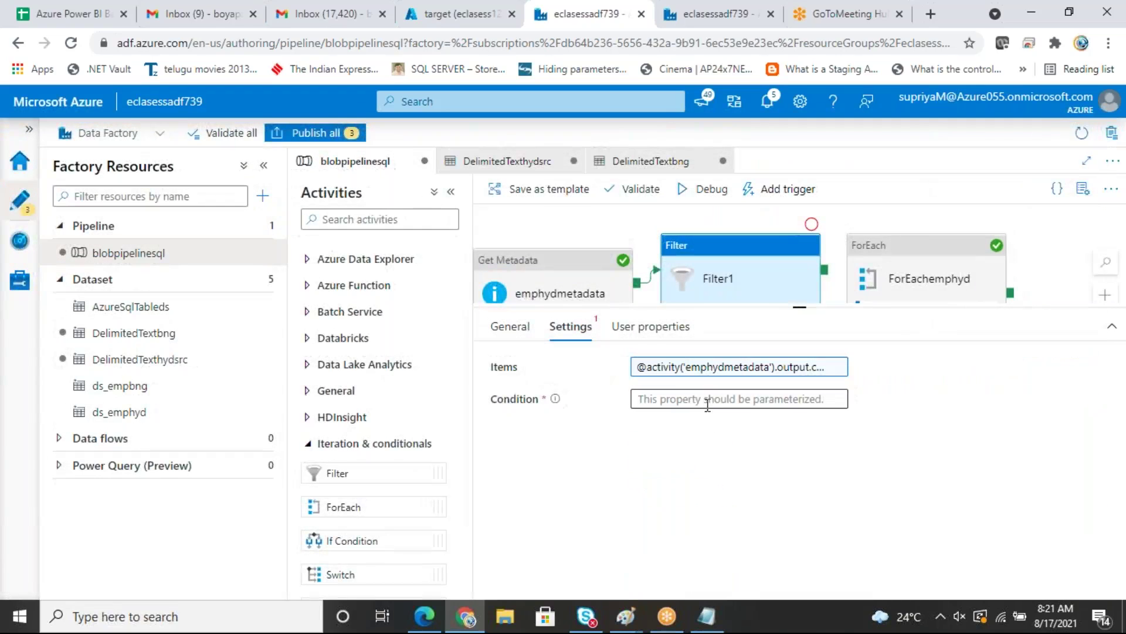
Step: Open the dynamic content editor for Filter1's Condition and insert the startswith string function, searching the functions for "starts"
click(699, 405)
click(697, 420)
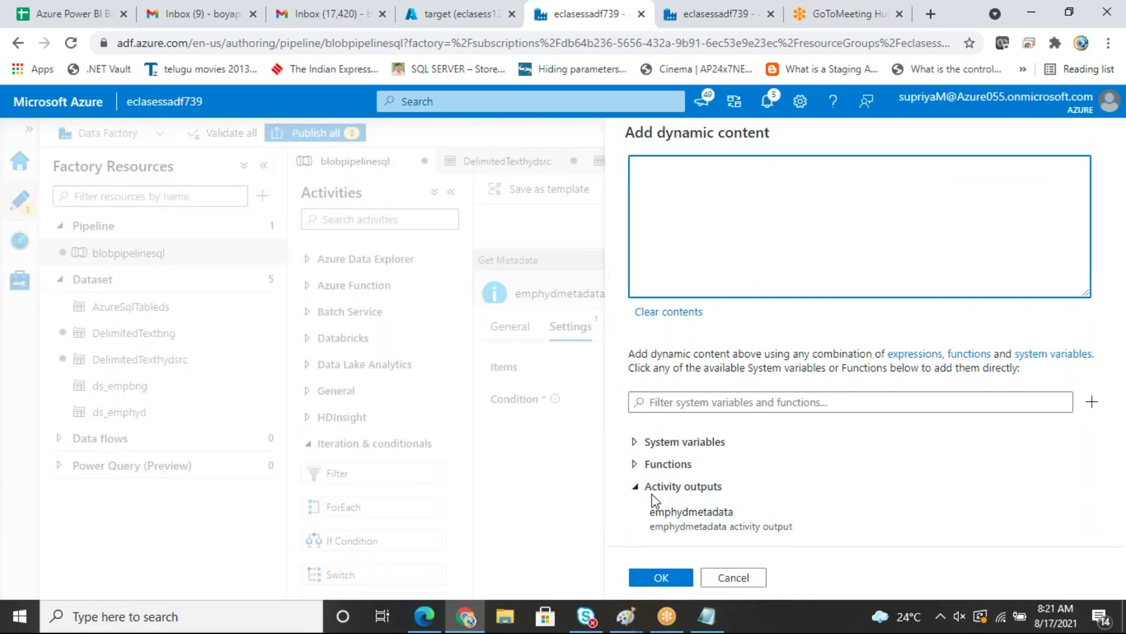
click(637, 488)
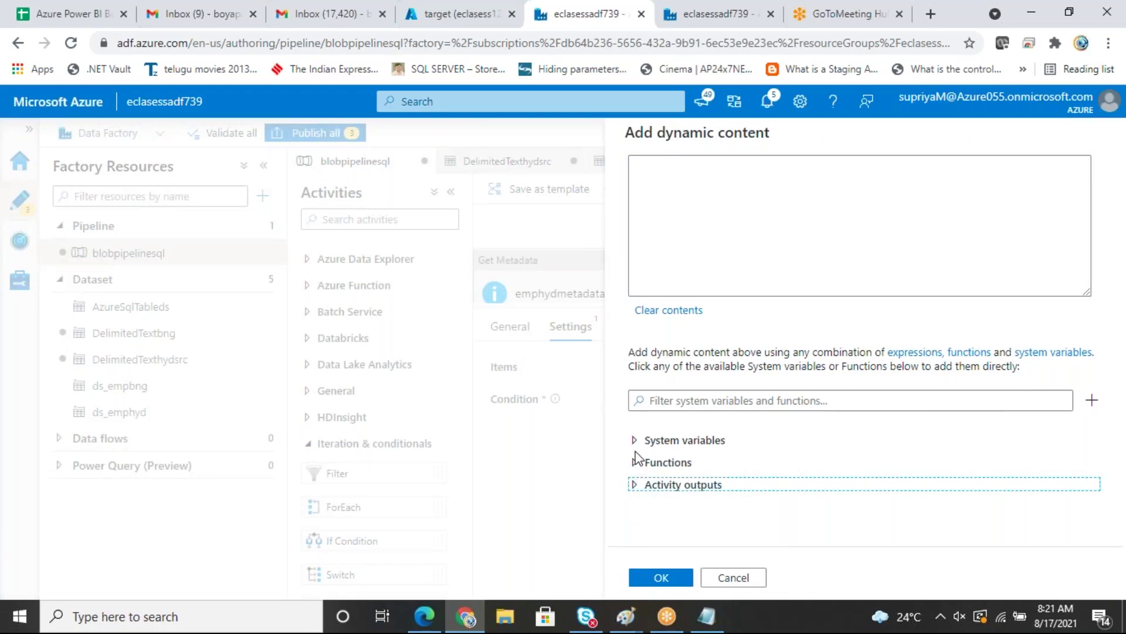
click(635, 467)
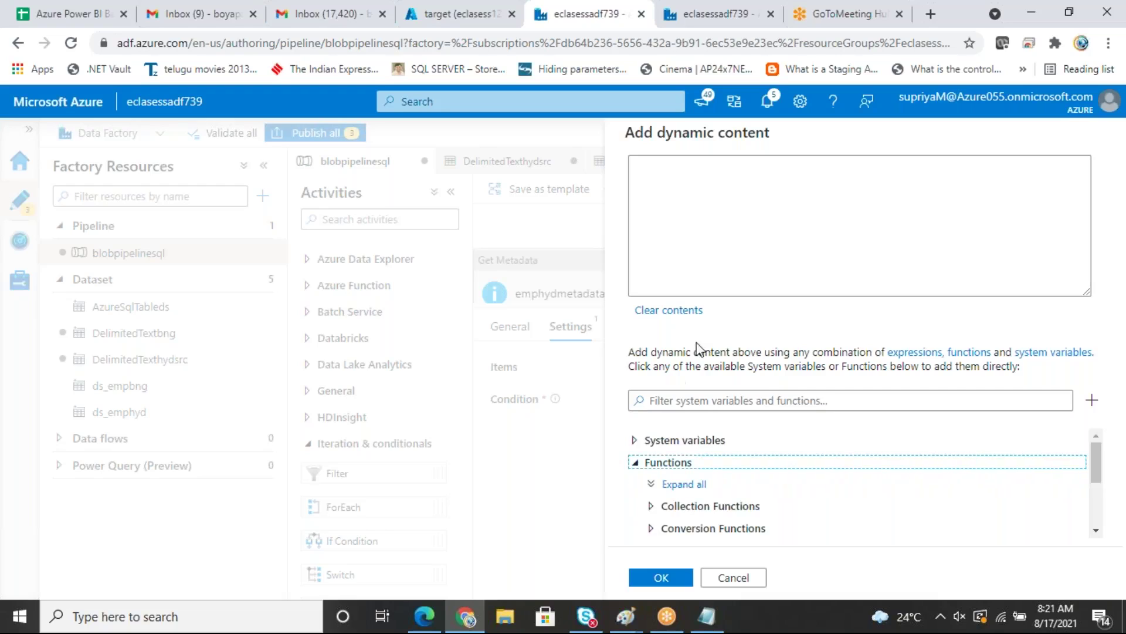
click(678, 398)
text(st)
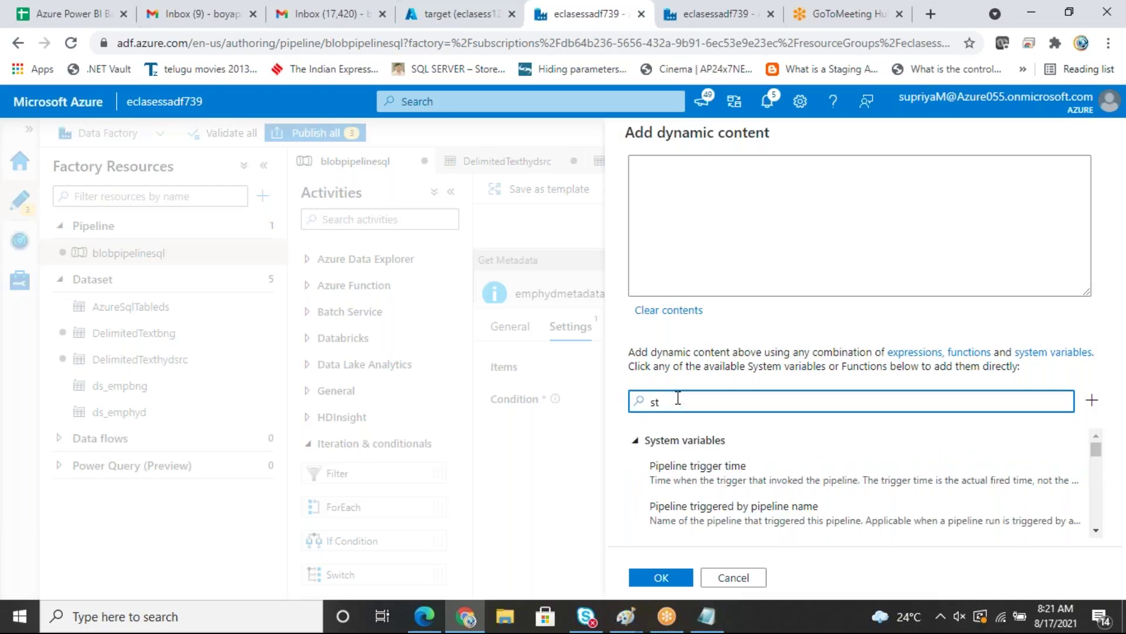
text(arts)
click(708, 521)
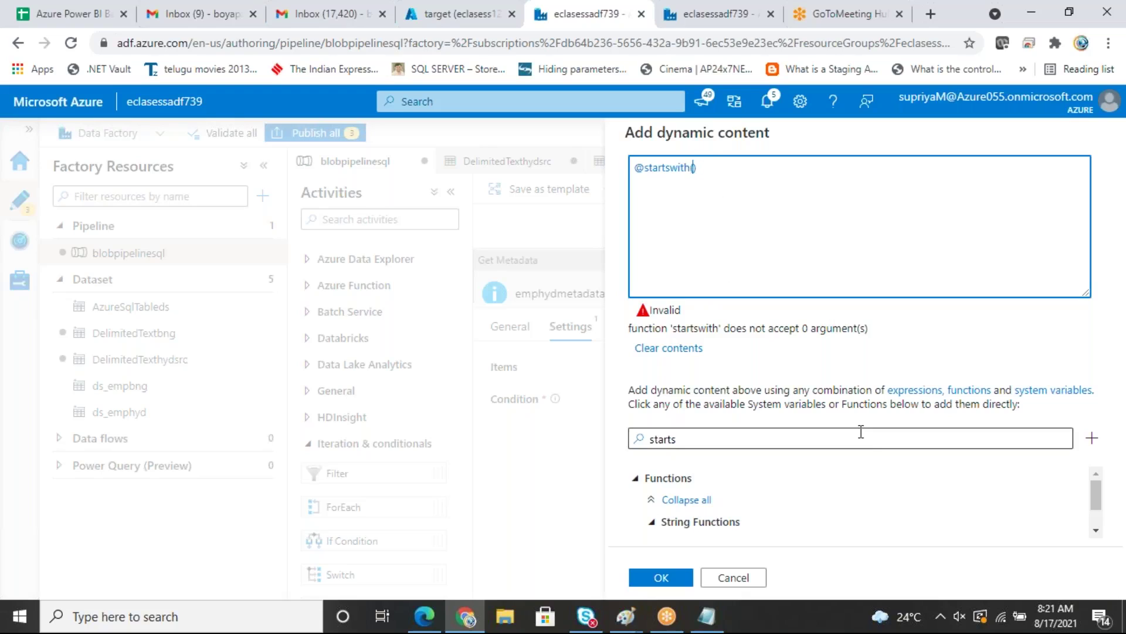
drag(692, 439, 630, 437)
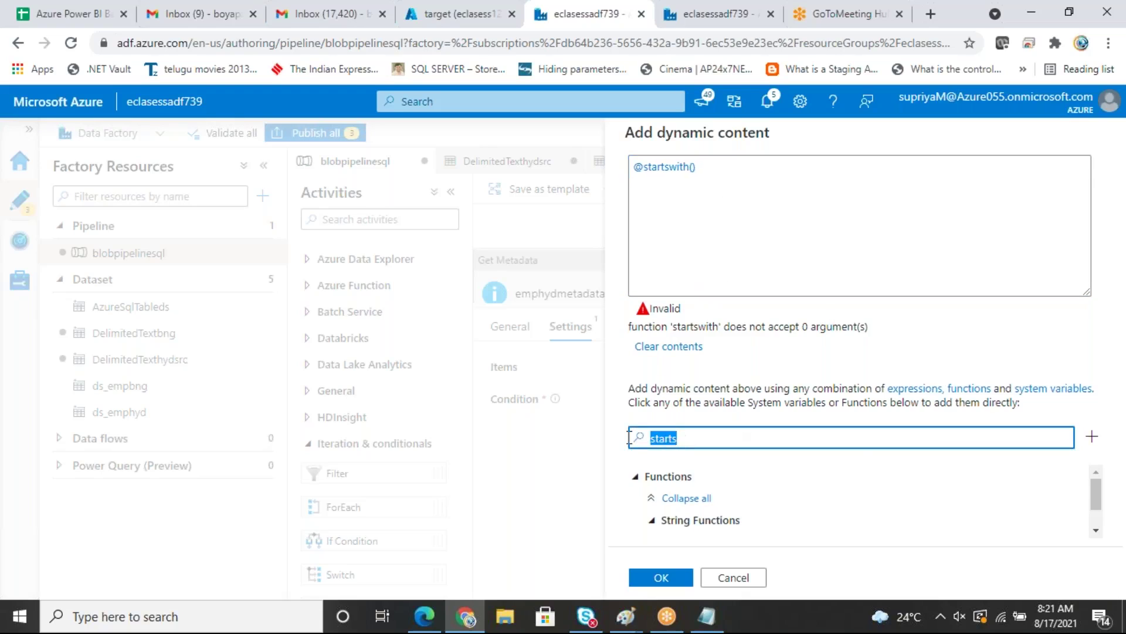
key(BackSpace)
click(1097, 496)
drag(1096, 496, 1099, 535)
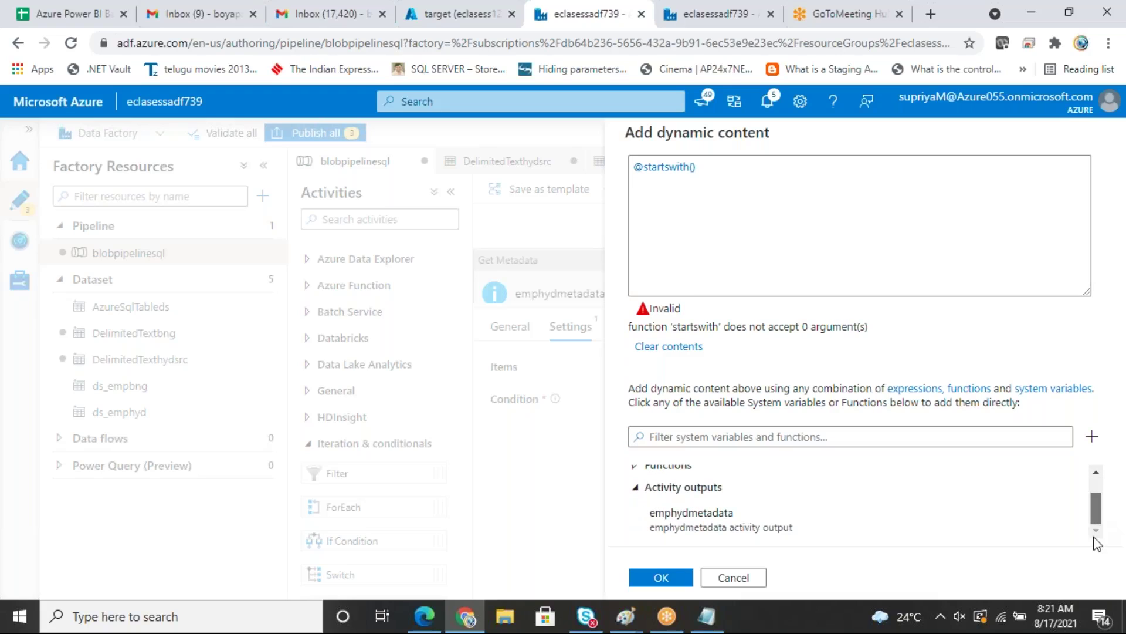
click(742, 524)
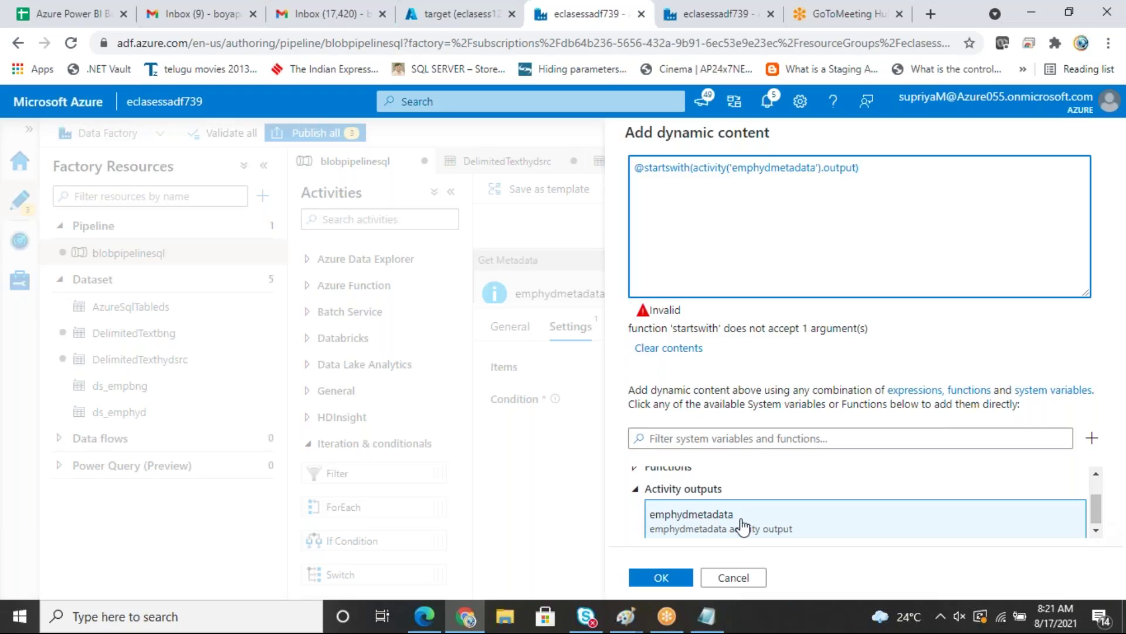
key(ctrl+z)
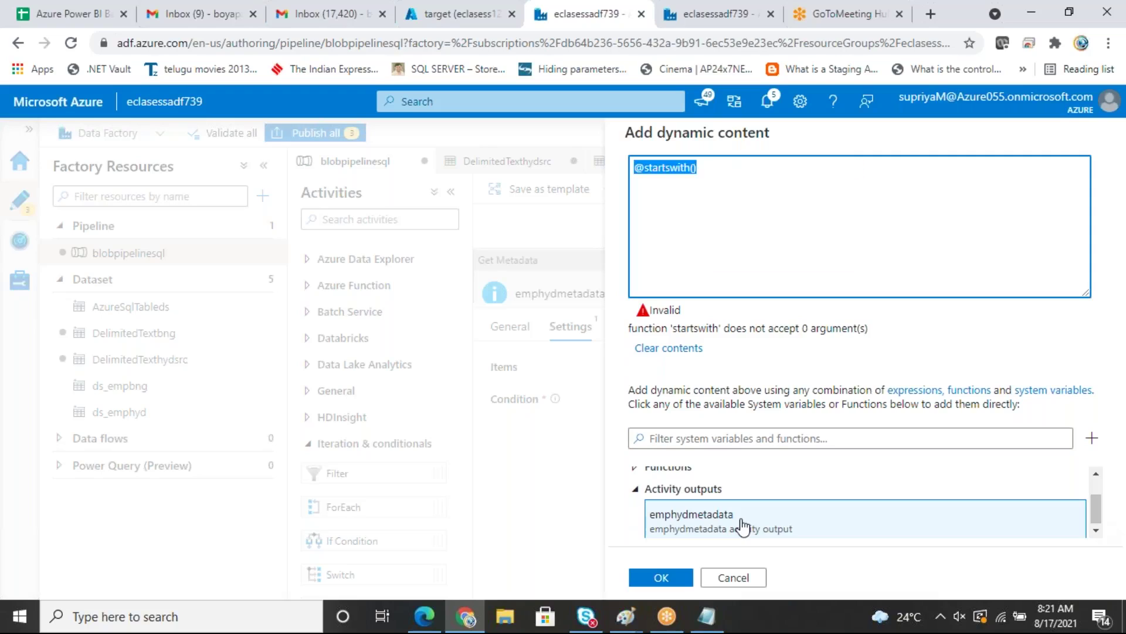
click(694, 170)
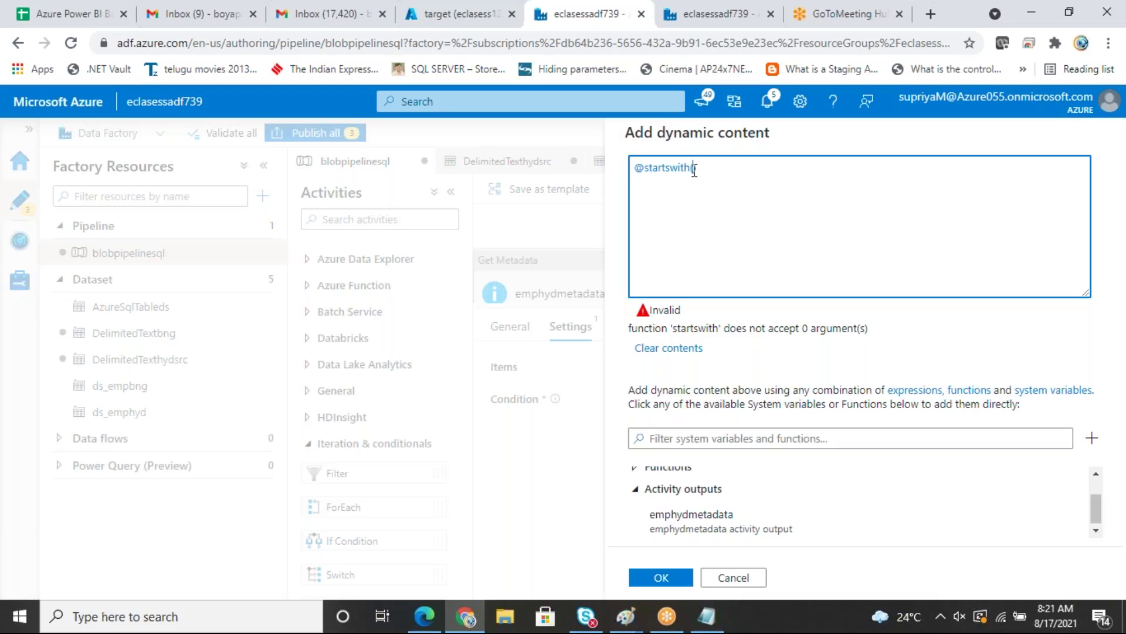
click(749, 524)
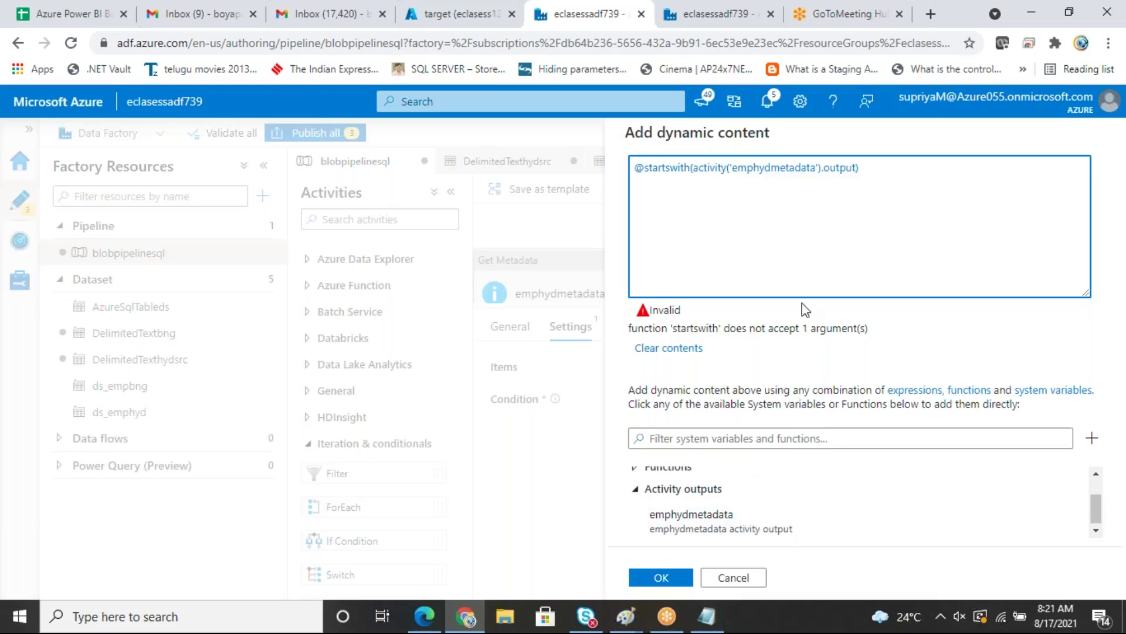
key(ctrl+z)
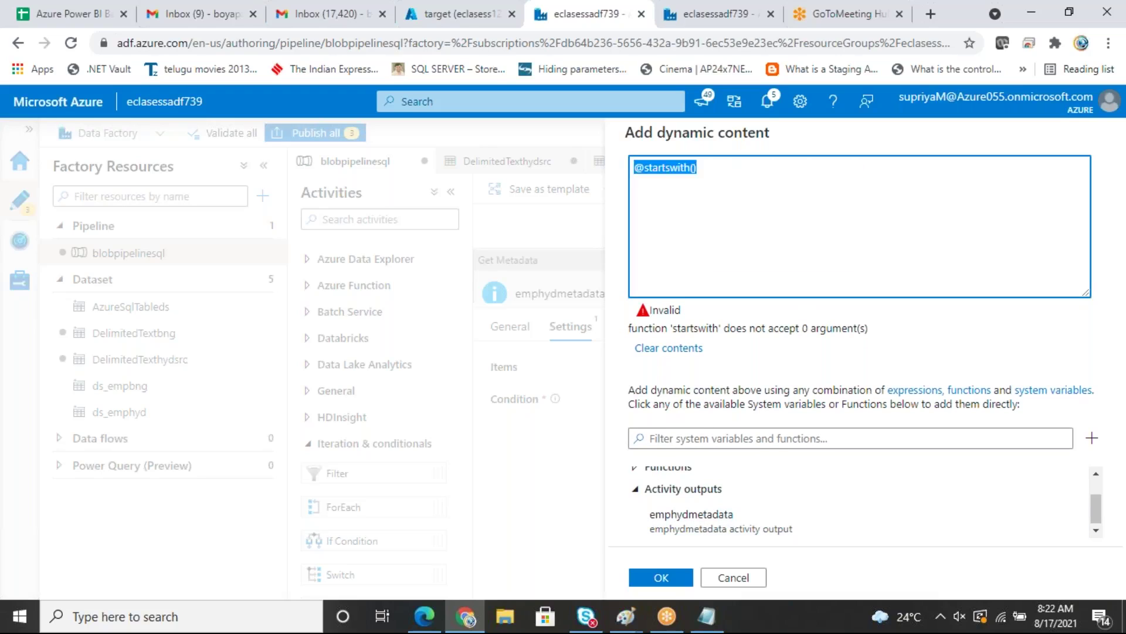
click(695, 168)
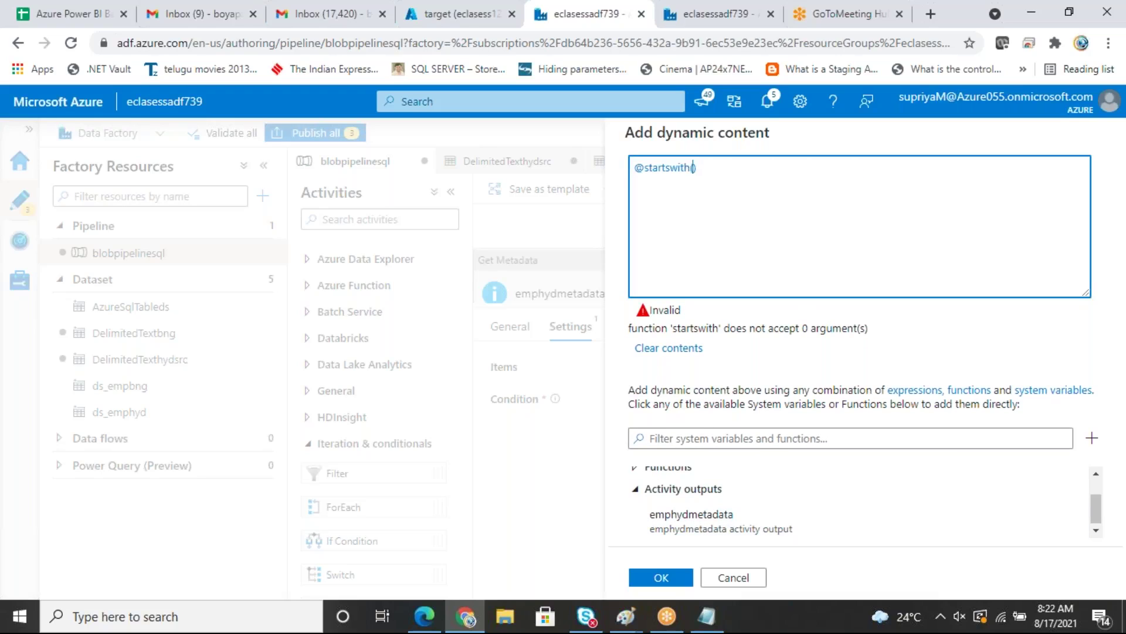
text(@item)
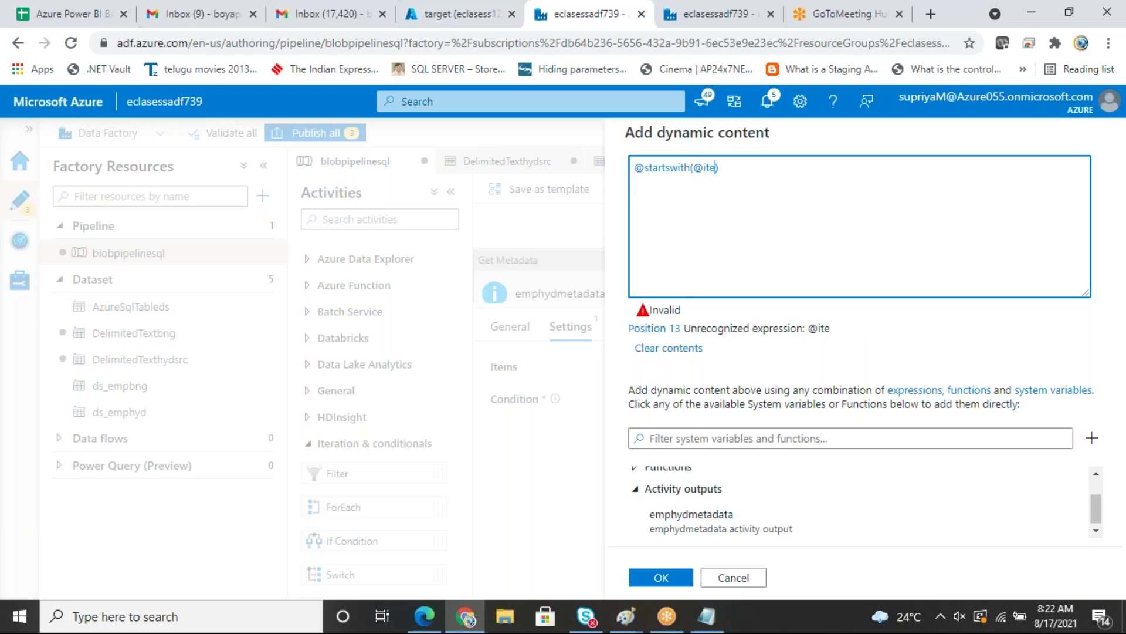
text(.name)
text(,)
text("")
text(emp)
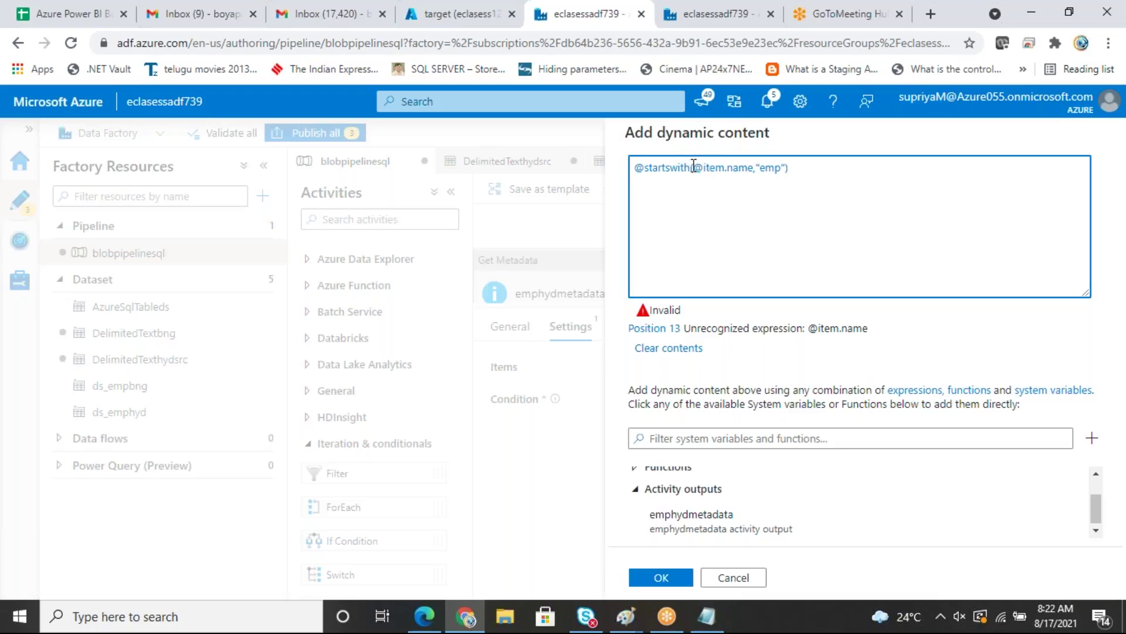
drag(693, 167, 785, 169)
mouse_move(1099, 515)
mouse_down()
mouse_move(1099, 490)
mouse_move(1099, 516)
mouse_up()
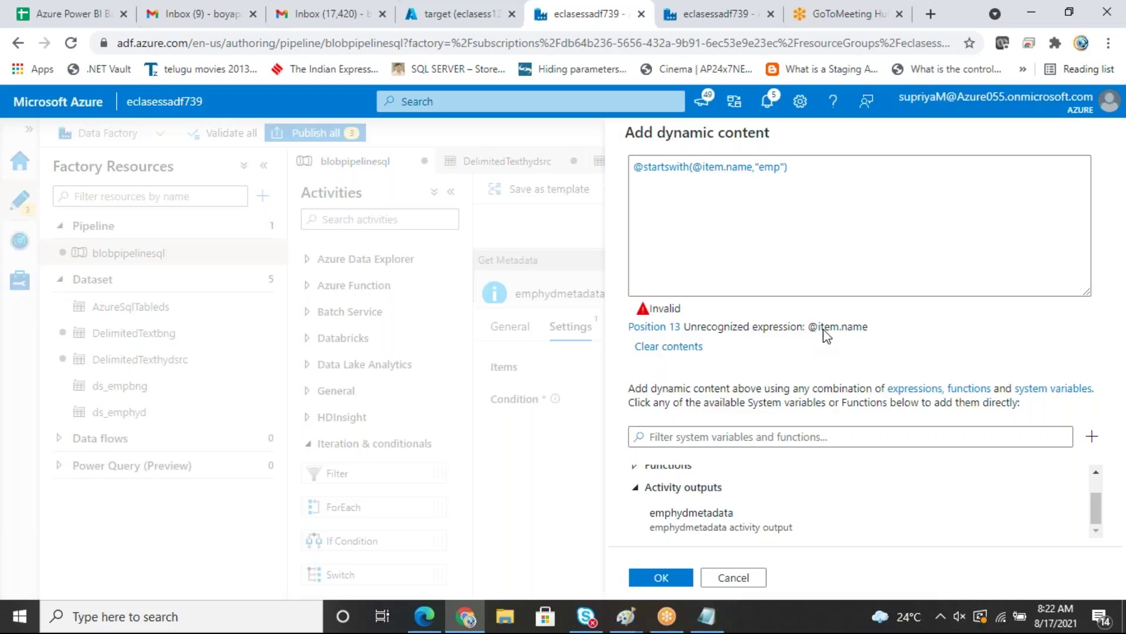
Step: Correct the first startswith argument to item().name by removing its @ sign and adding parentheses after item
click(702, 169)
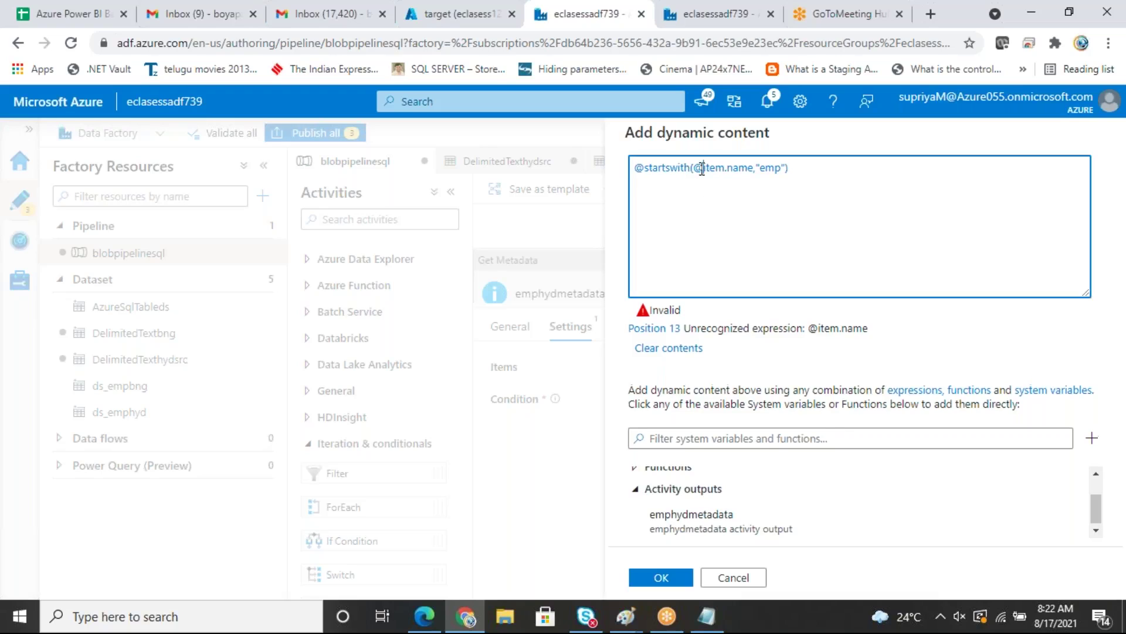
key(BackSpace)
key(Right)
key(Right)
key(Right)
key(Right)
text(())
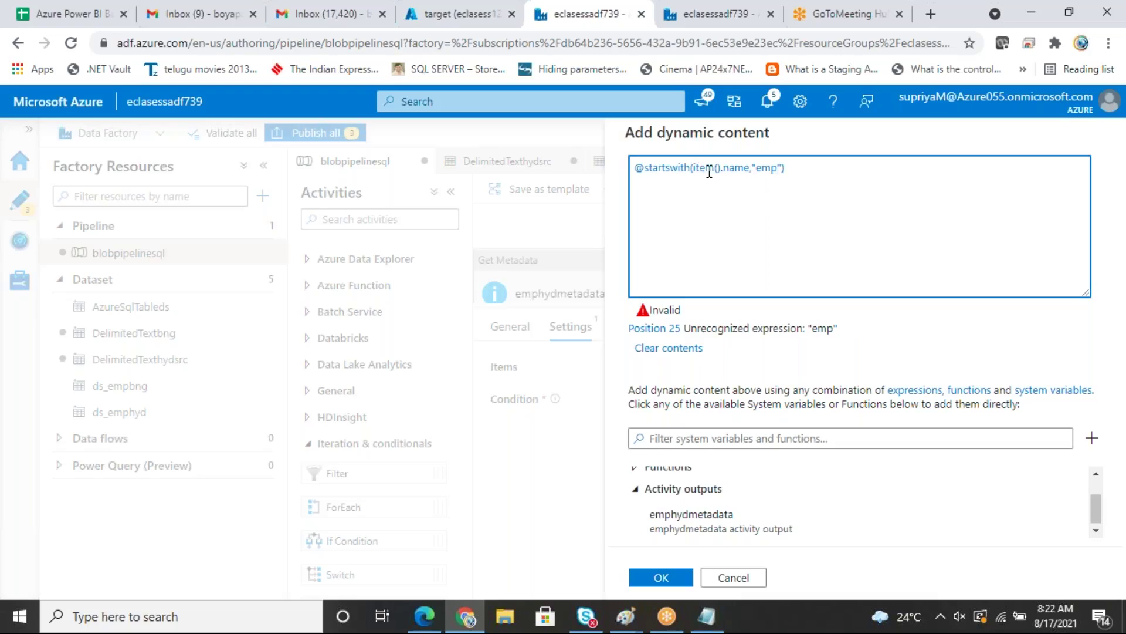
drag(694, 169, 751, 167)
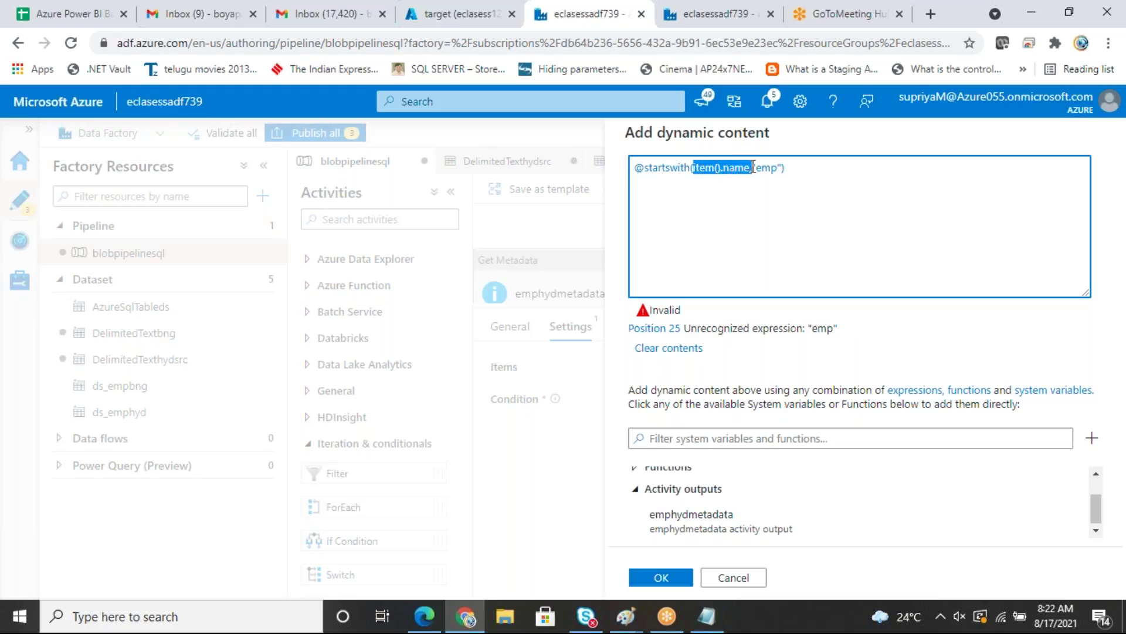
click(817, 160)
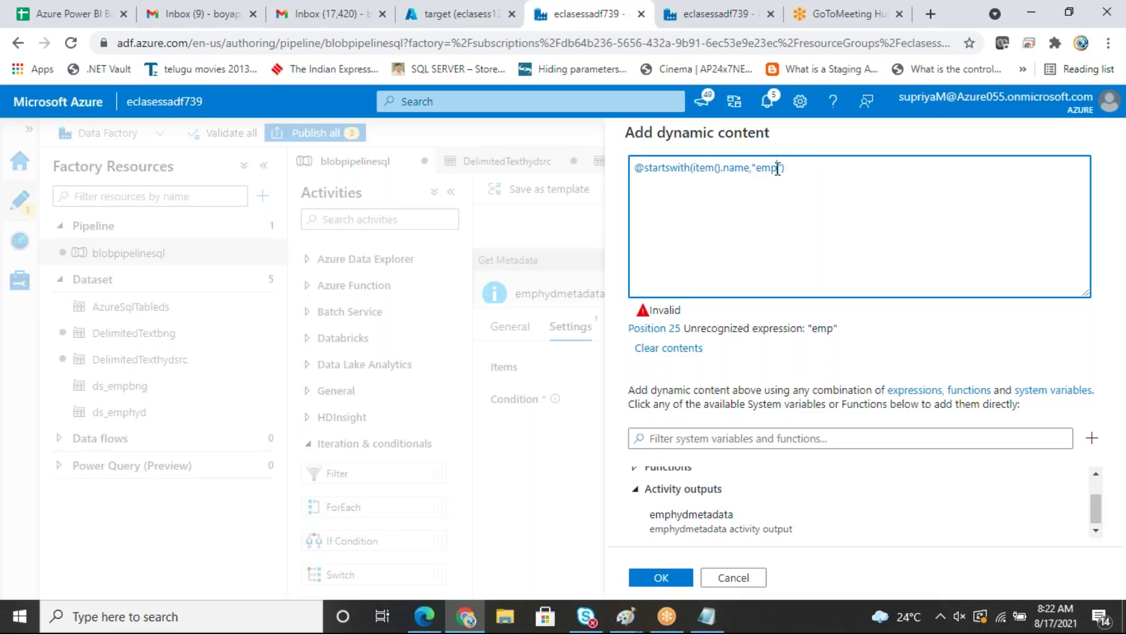
key(BackSpace)
key(BackSpace)
key(BackSpace)
text(tx)
click(674, 581)
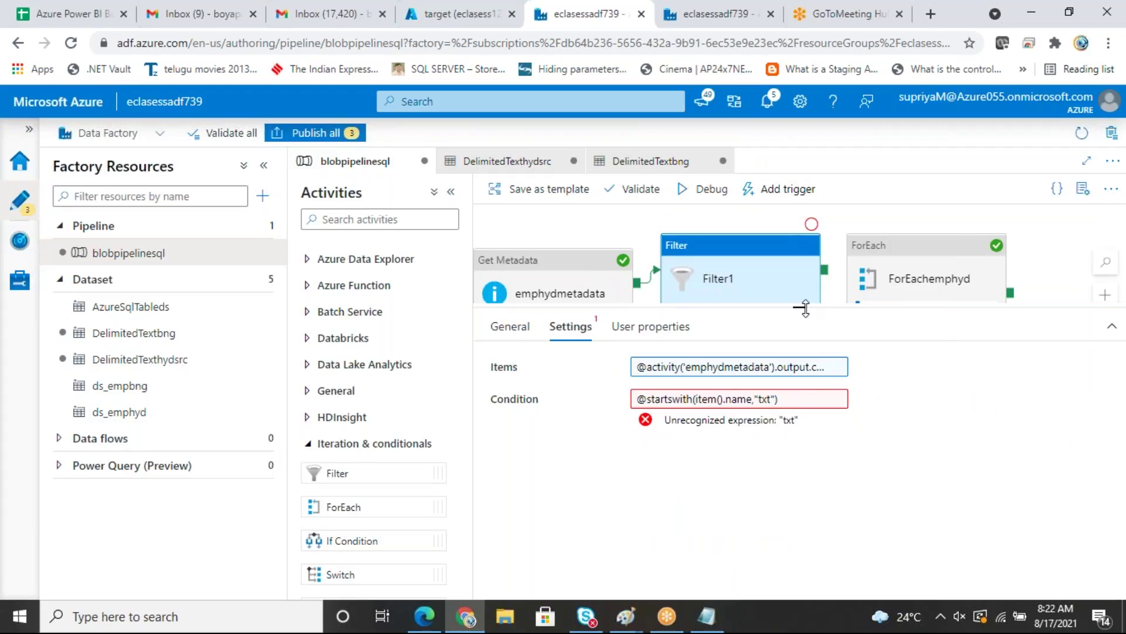
Step: Add a second Filter activity between empbngmetadata and ForEachempbng, and connect empbngmetadata's success output to it
drag(805, 307, 800, 526)
drag(646, 448, 565, 424)
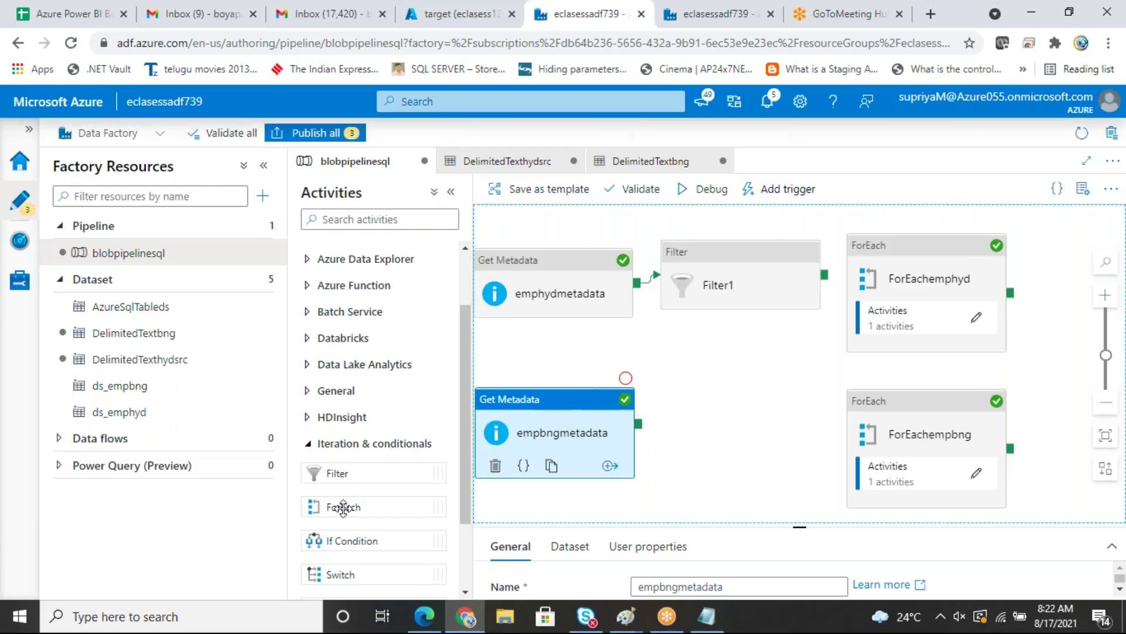
drag(342, 472, 719, 420)
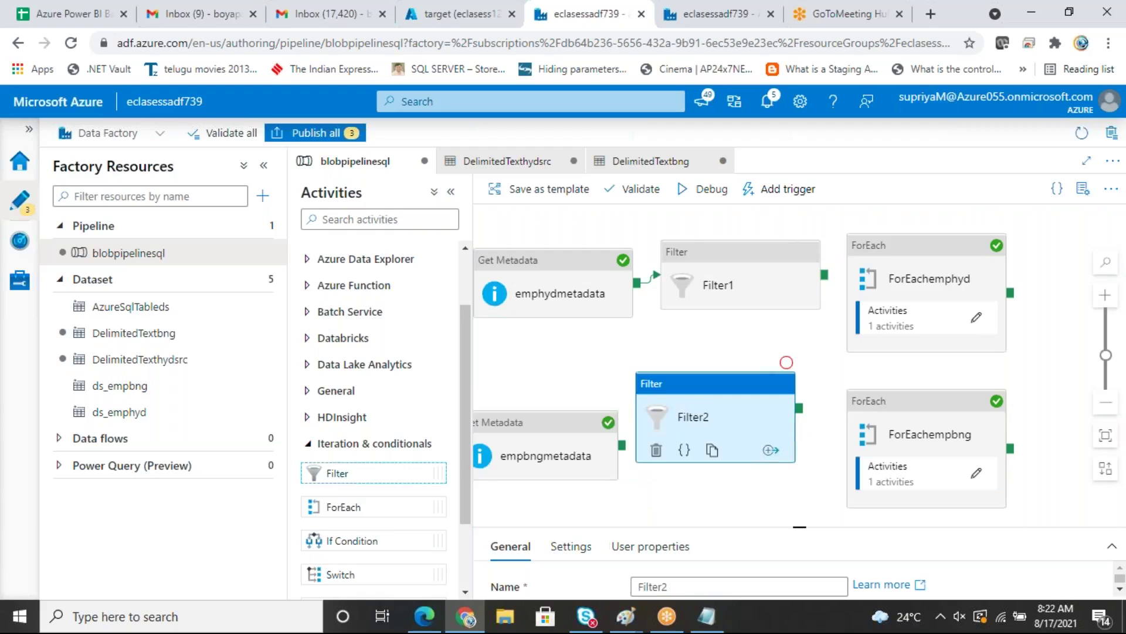
drag(621, 444, 654, 447)
click(767, 400)
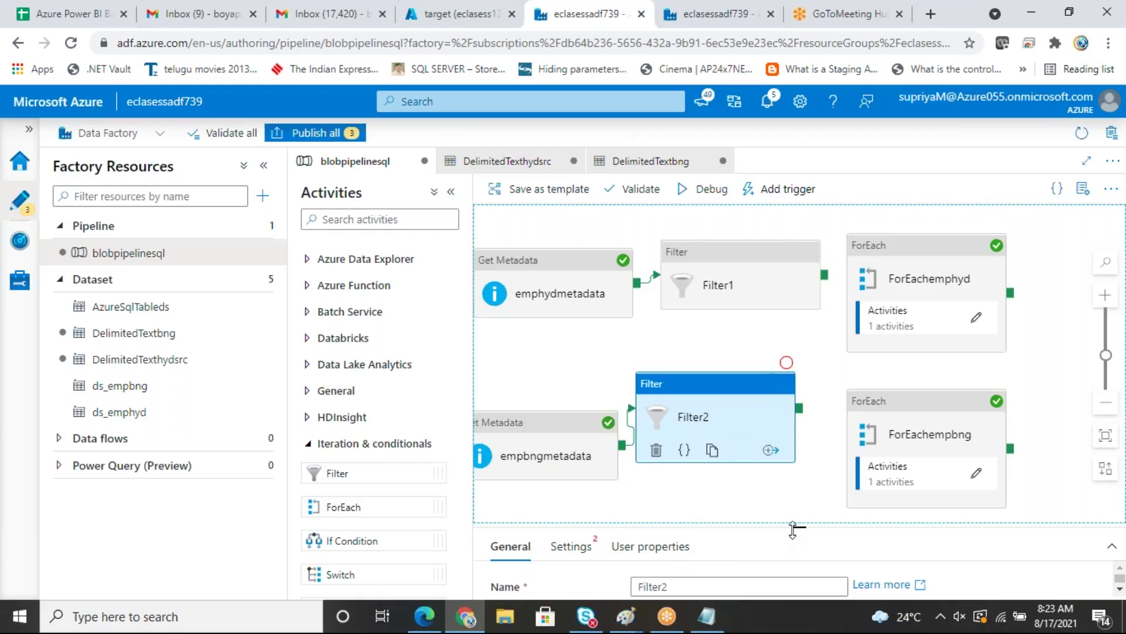
drag(800, 528, 799, 336)
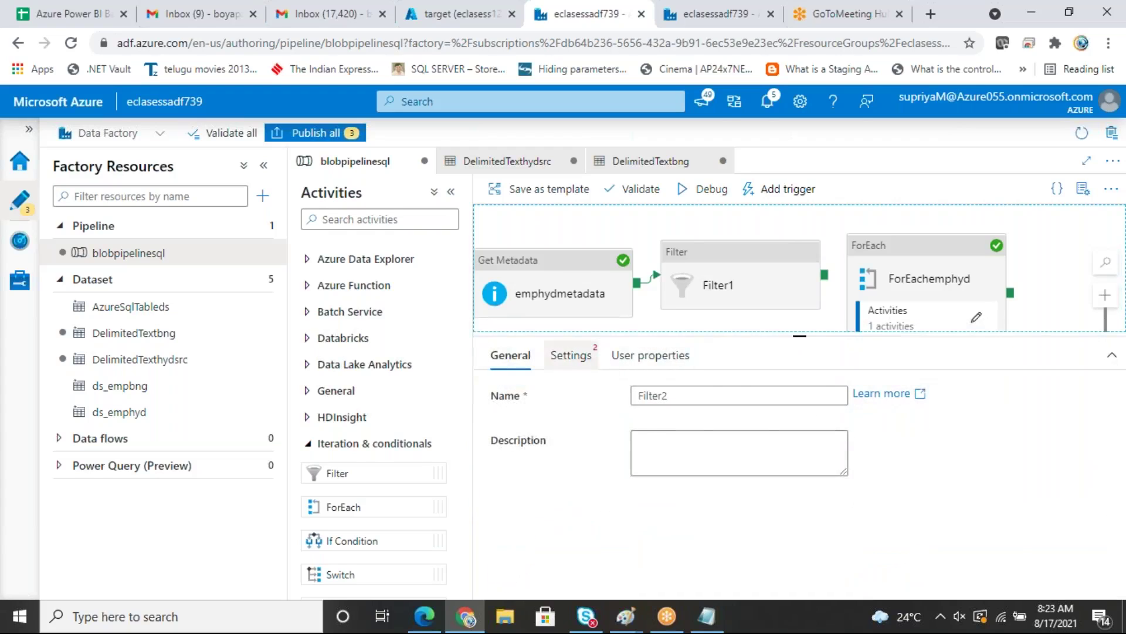
click(571, 355)
click(711, 395)
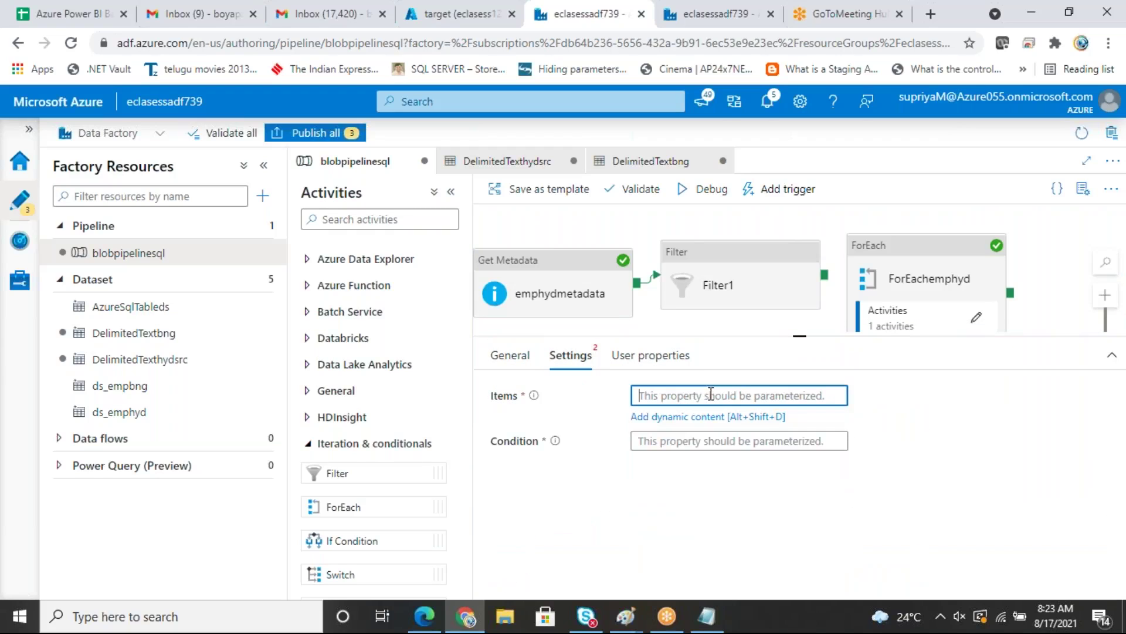
click(754, 417)
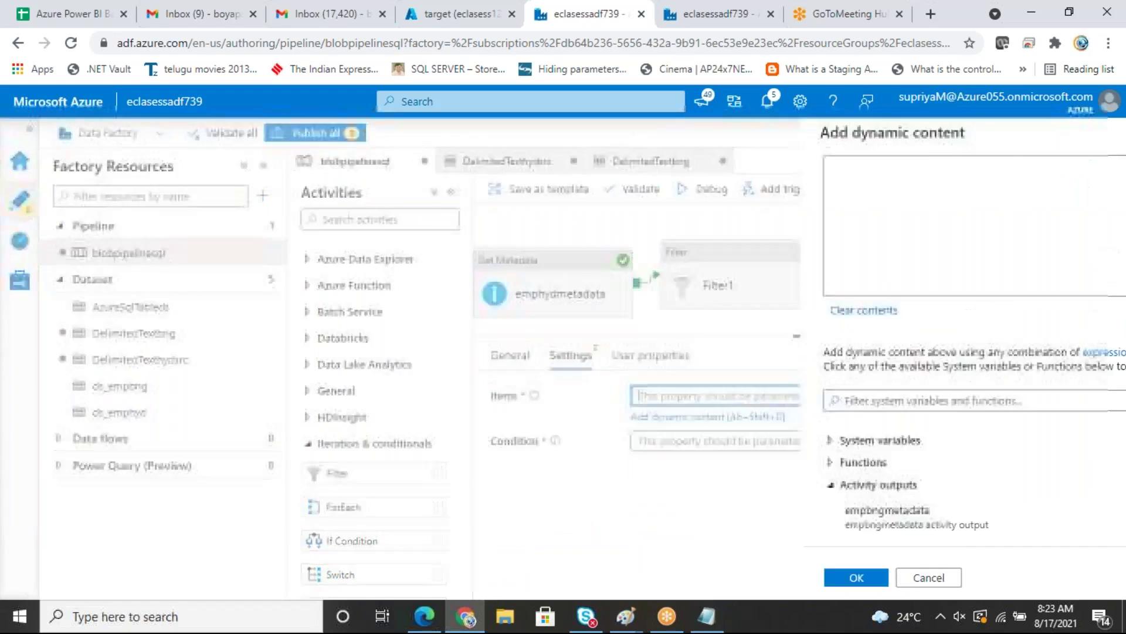
click(681, 526)
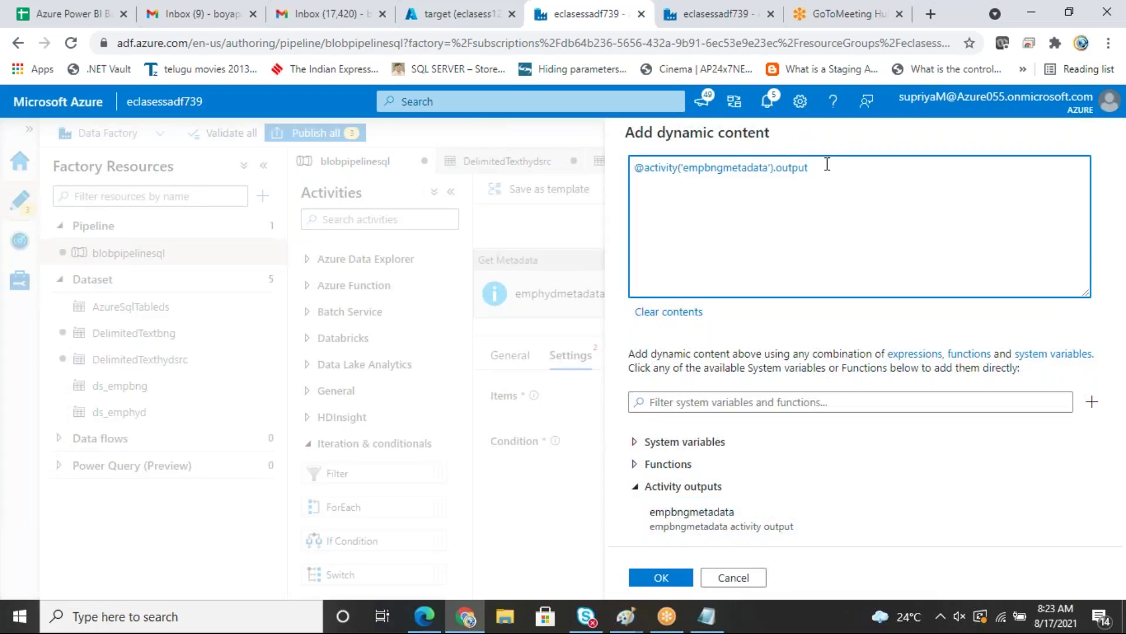
text(.childitems)
click(665, 577)
Step: Open the dynamic content editor for Filter2's Condition and insert the startswith function, placing the cursor between its parentheses
click(688, 429)
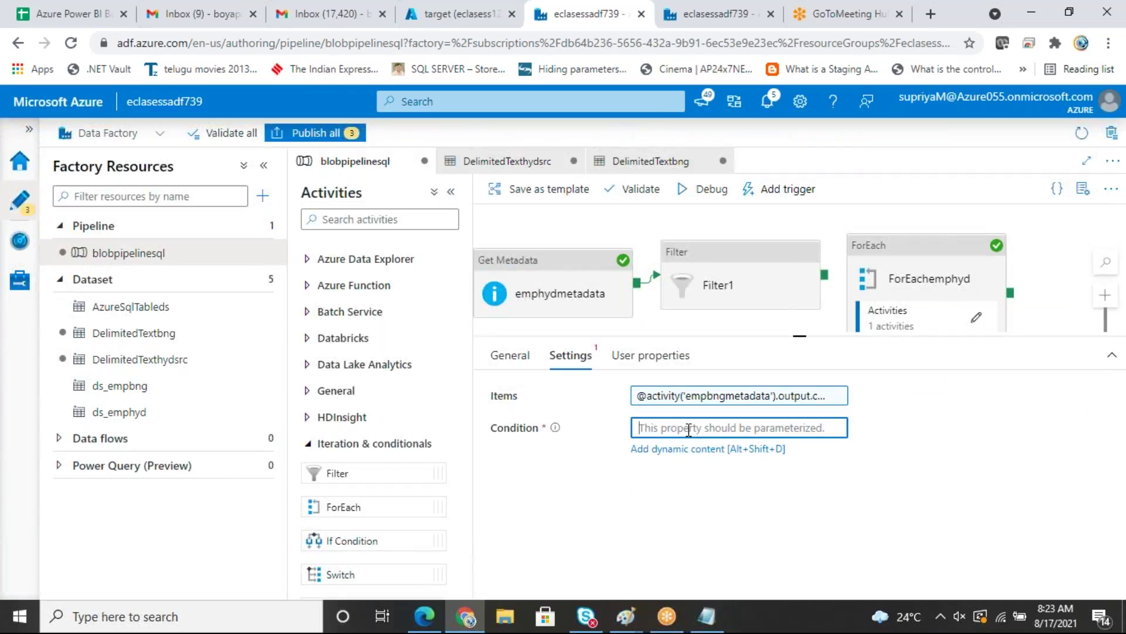
click(675, 450)
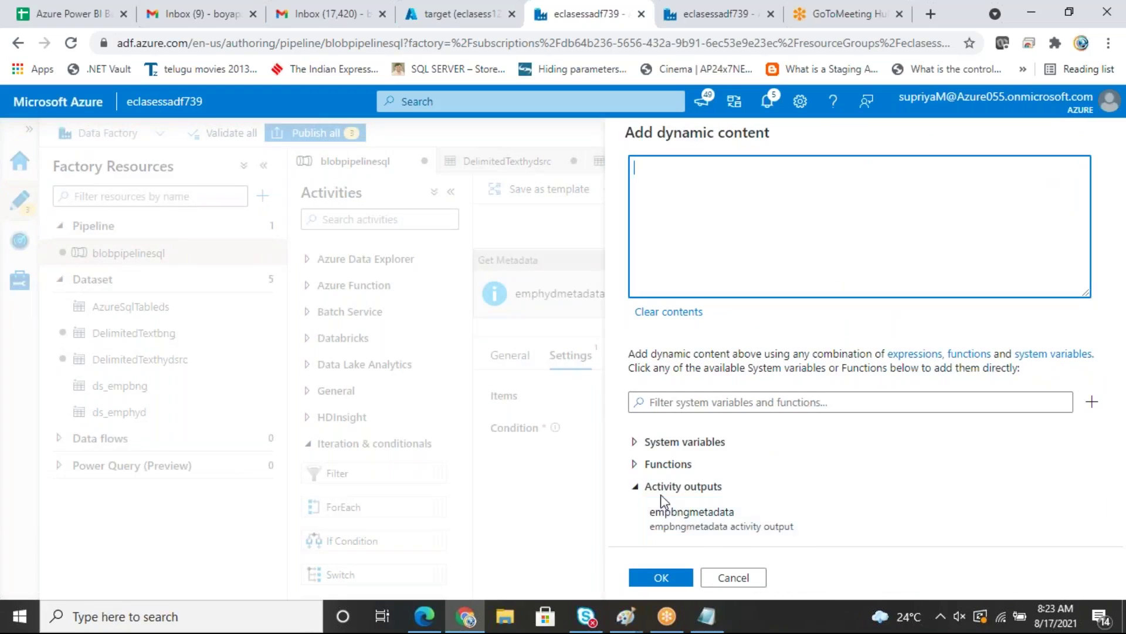
click(692, 401)
text(star)
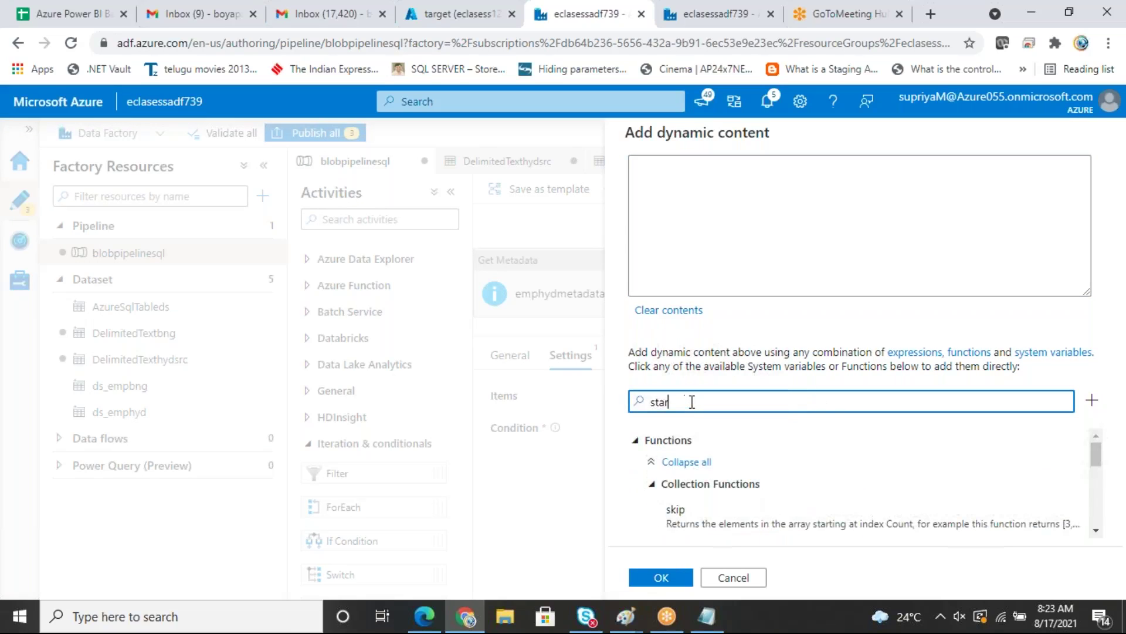
key(BackSpace)
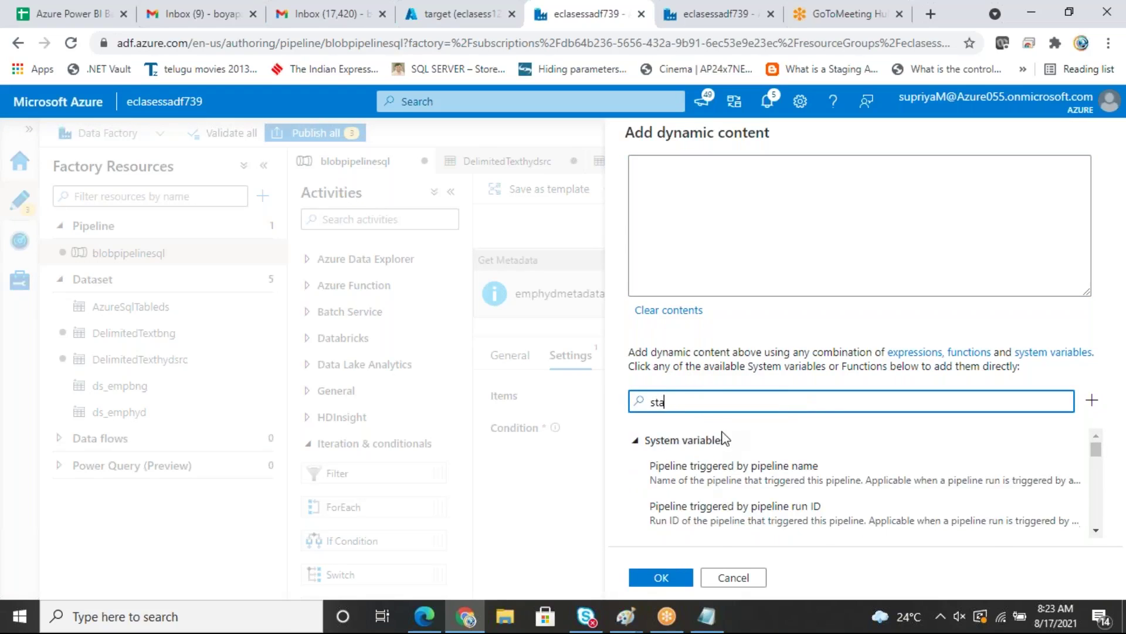
key(BackSpace)
key(BackSpace)
key(BackSpace)
text(st)
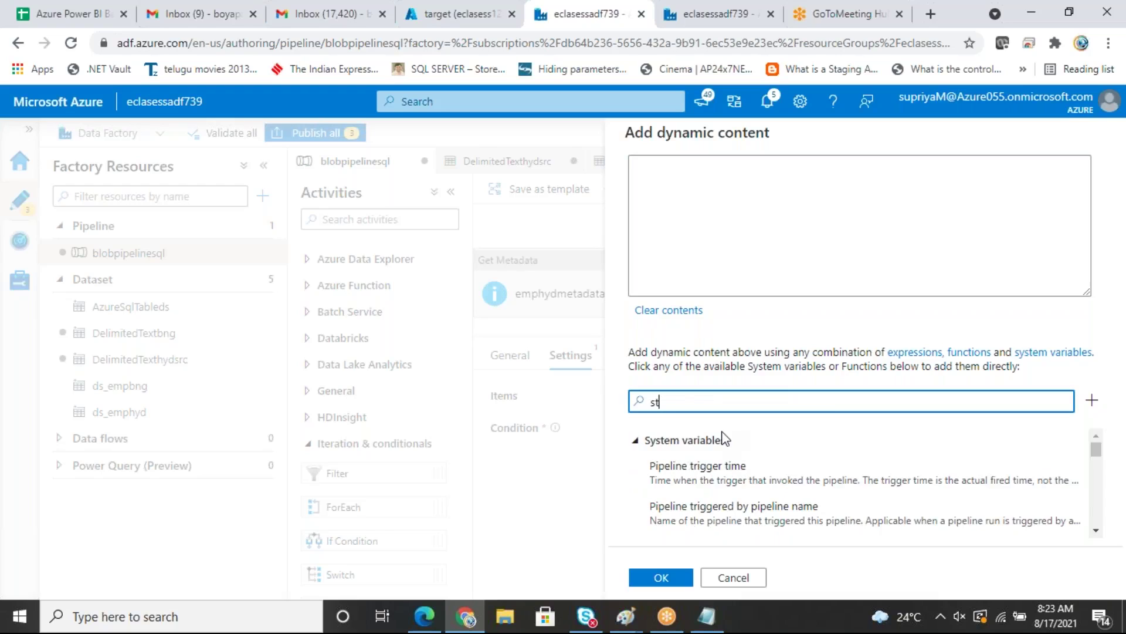
text(arts)
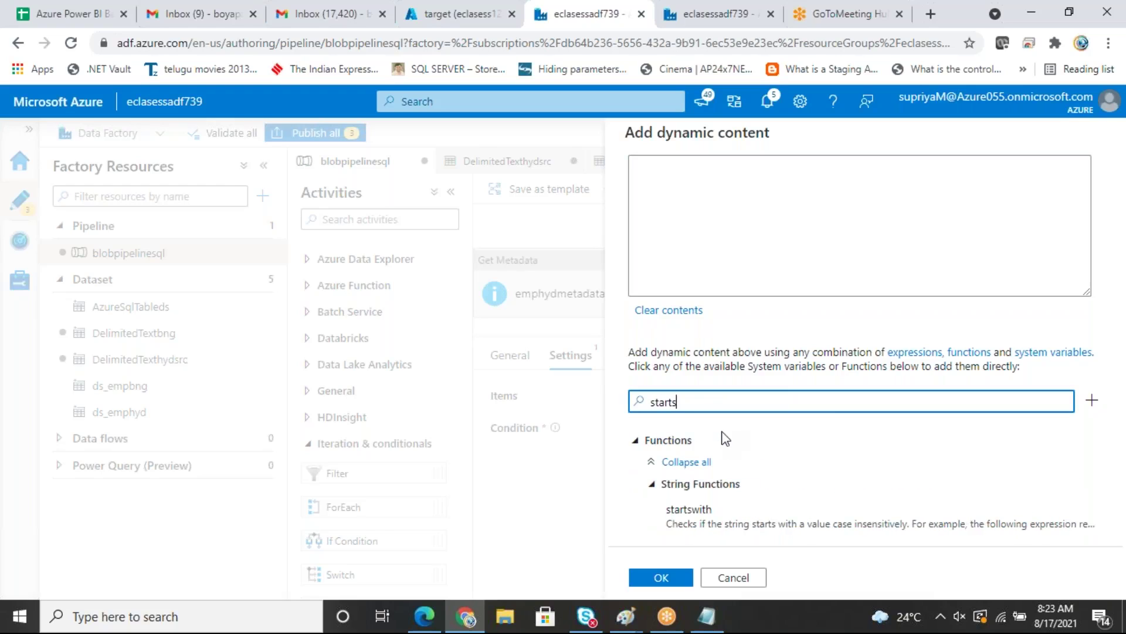
click(720, 522)
click(693, 167)
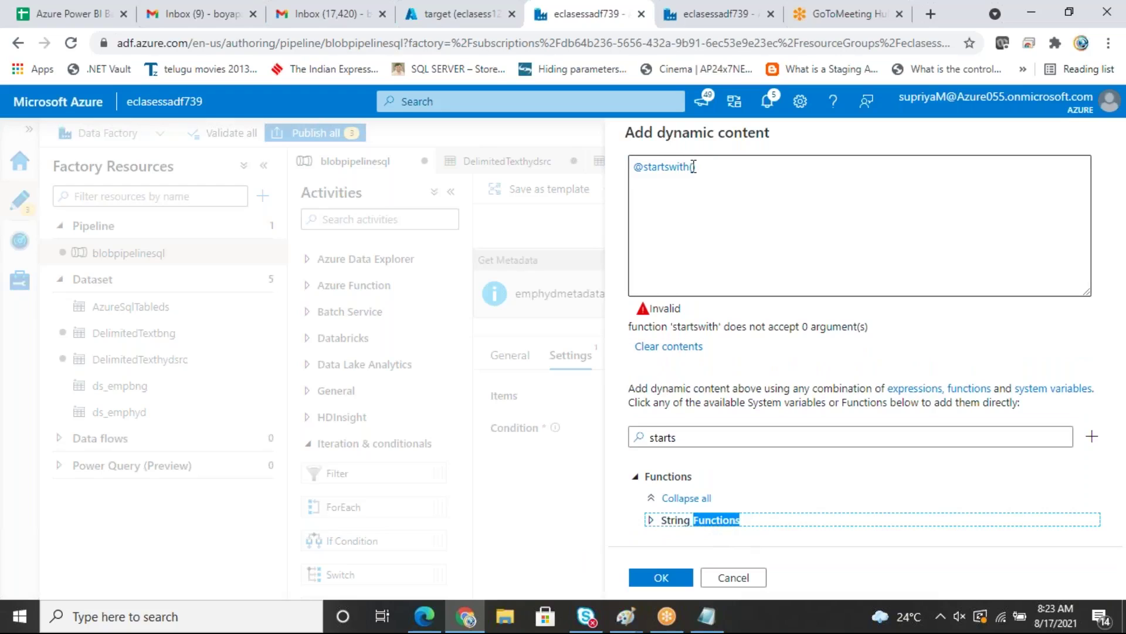
text(item().)
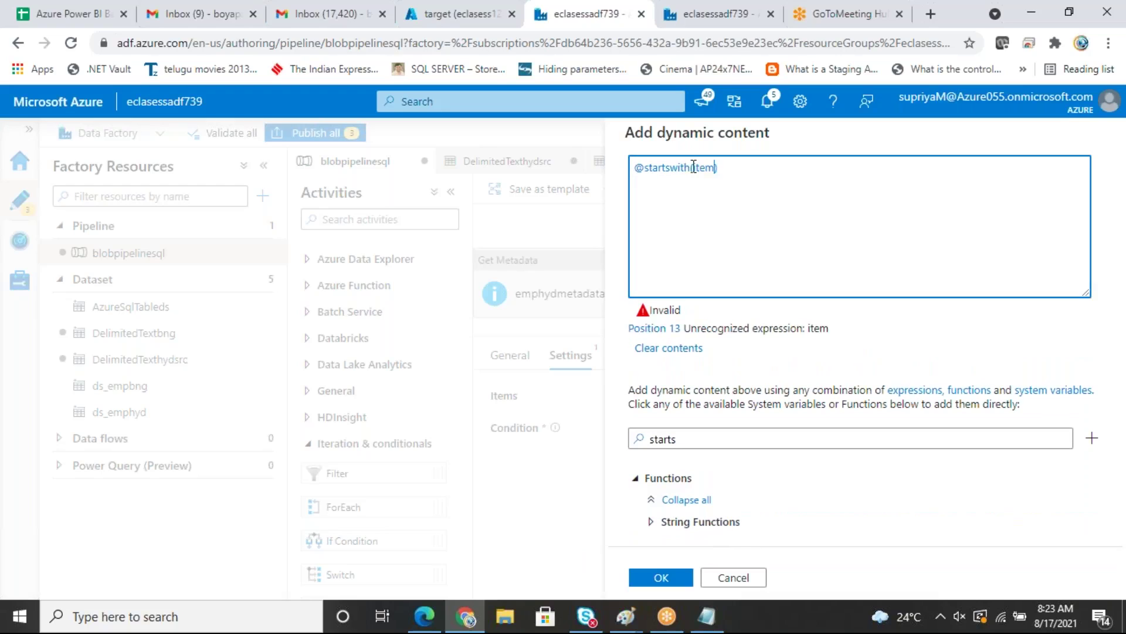
text(name)
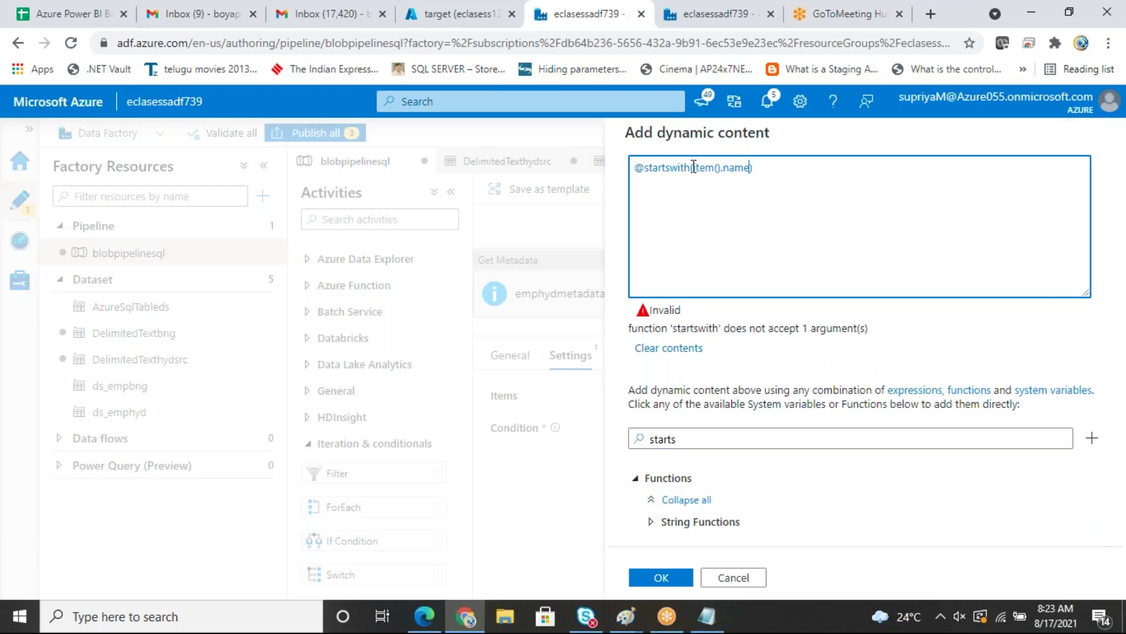
text(,')
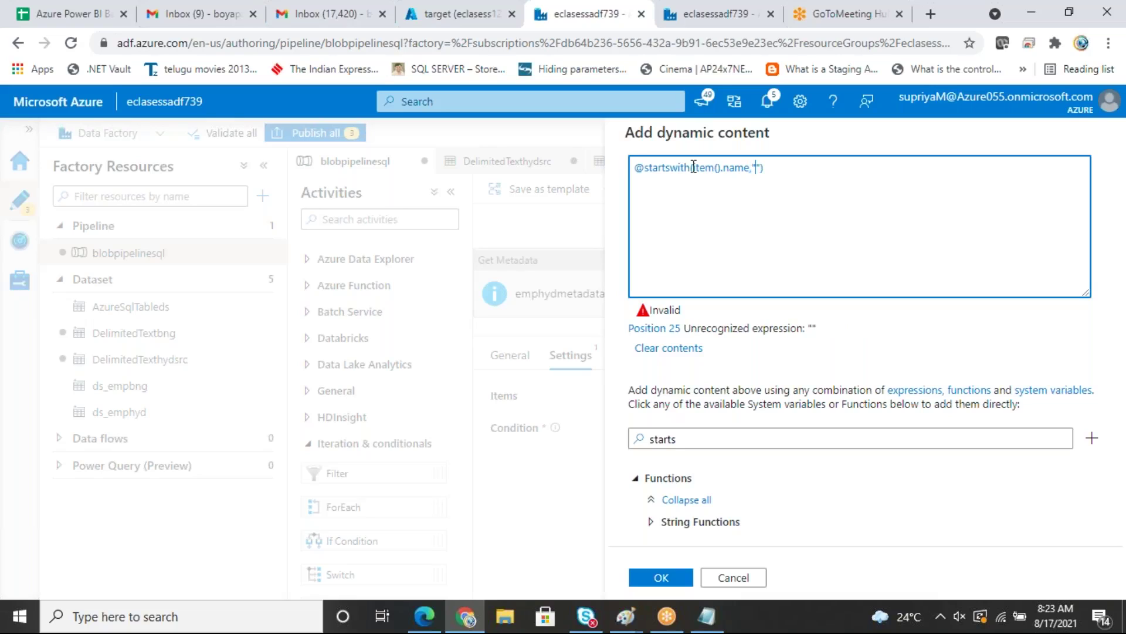
text(txt)
click(757, 167)
text(.)
click(648, 168)
key(BackSpace)
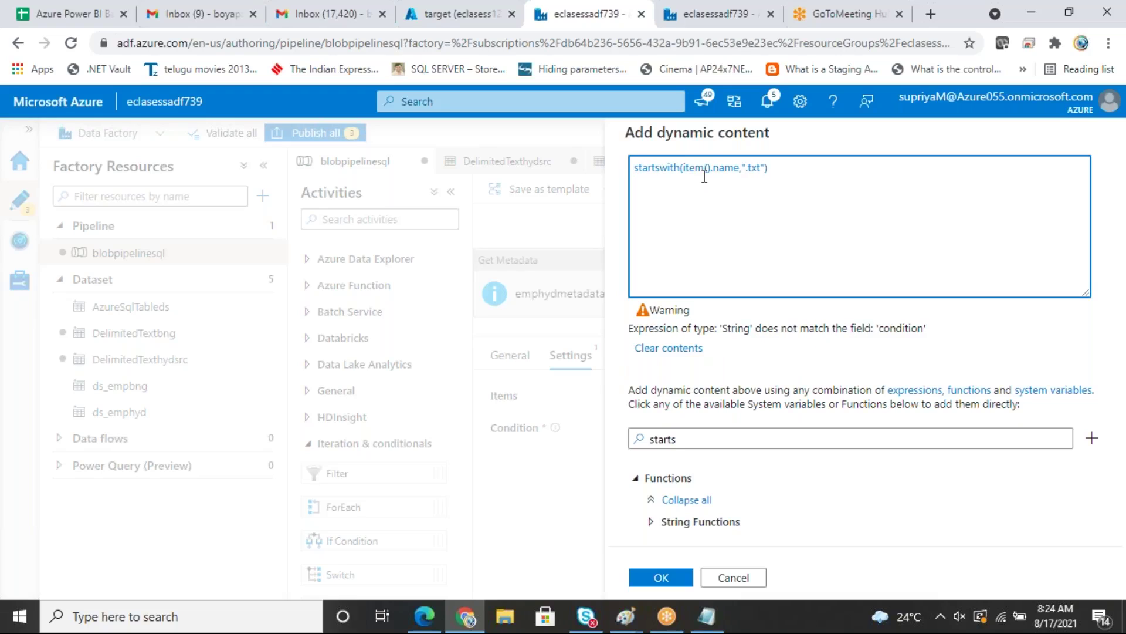
text(@)
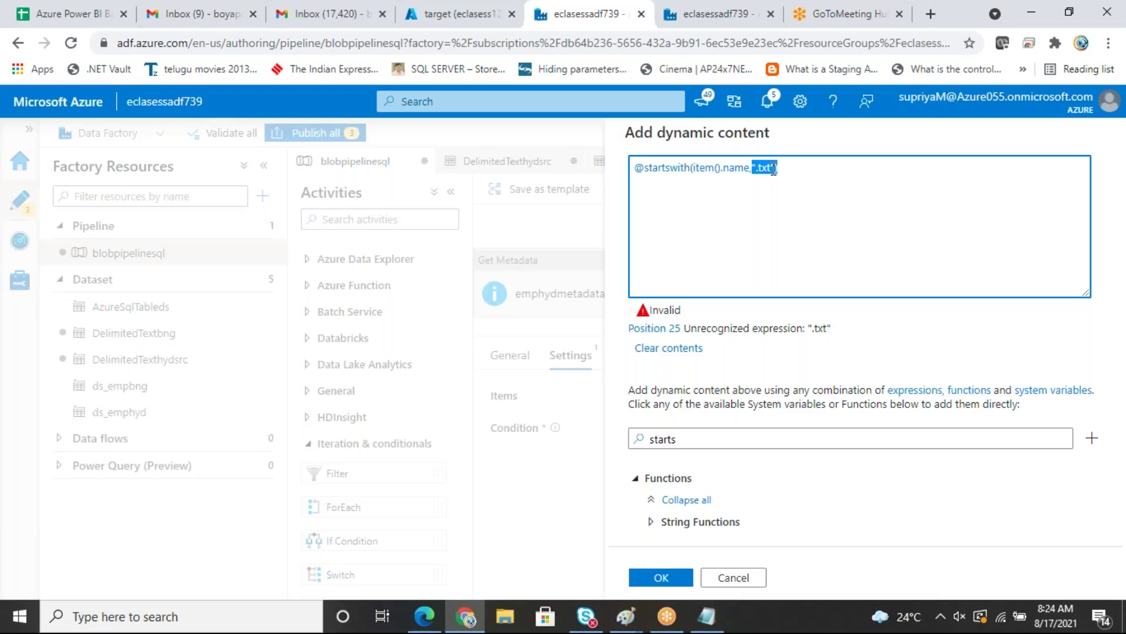
click(742, 578)
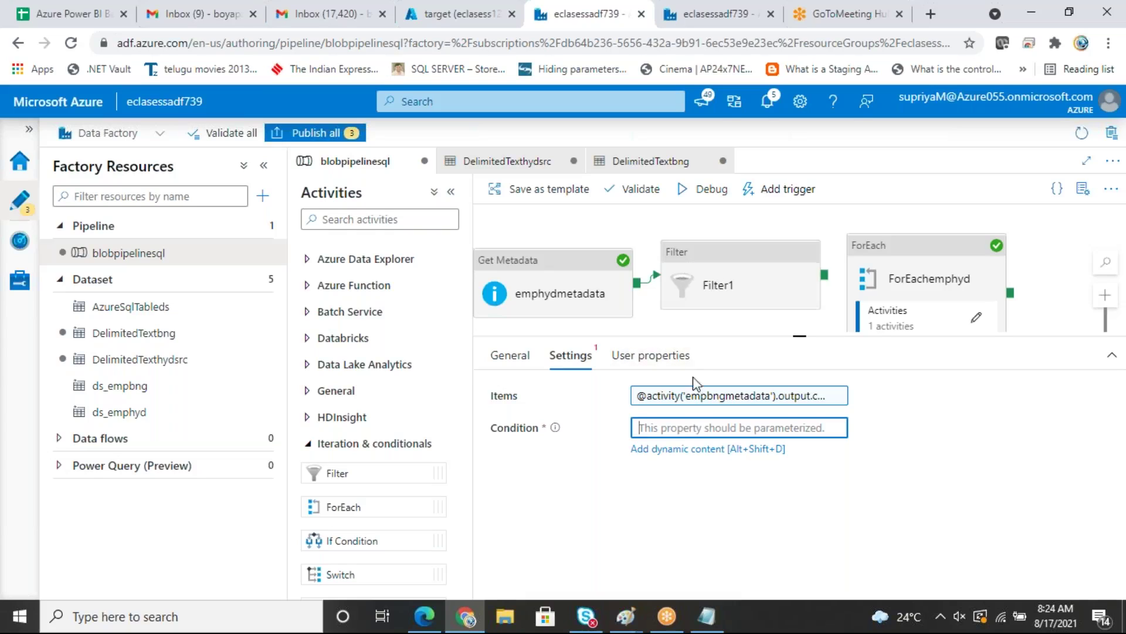
click(691, 273)
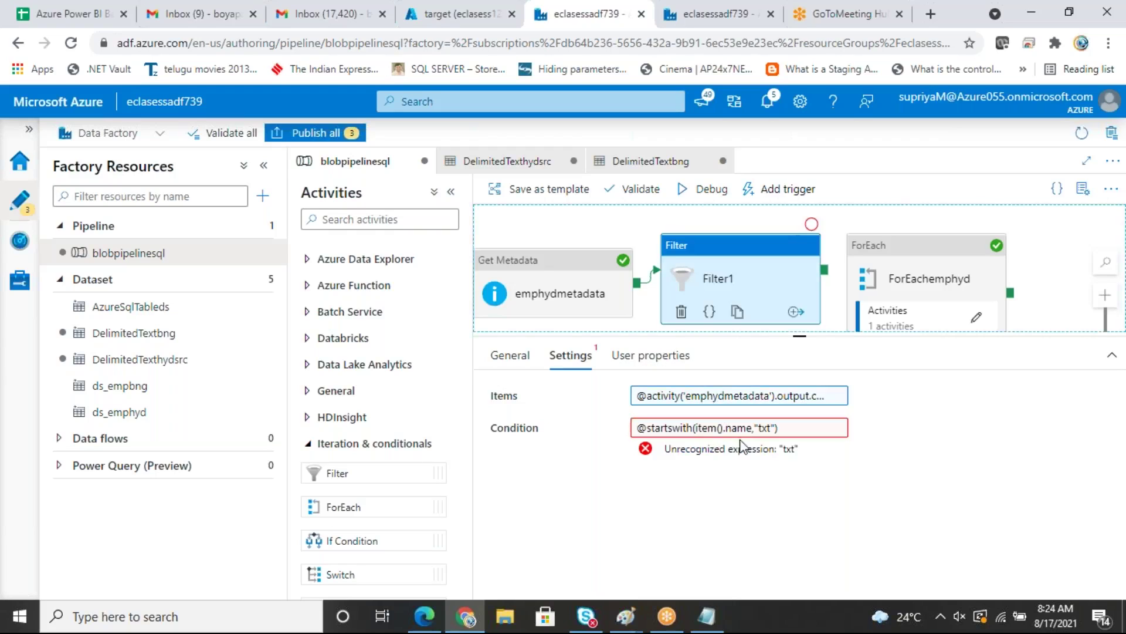
click(767, 429)
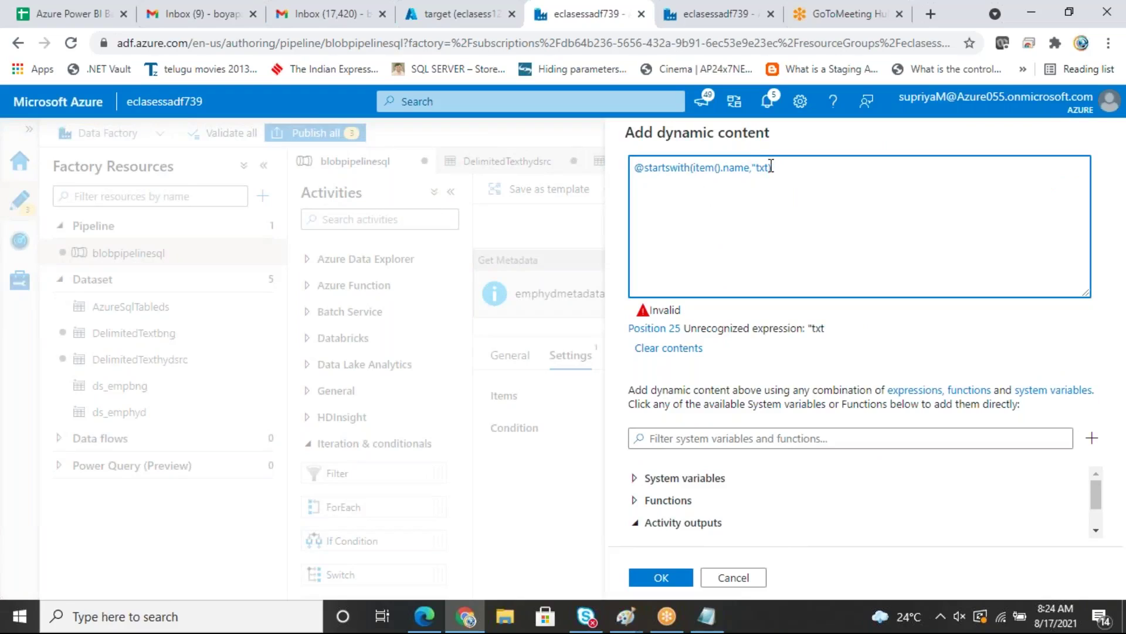
key(BackSpace)
key(BackSpace)
key(BackSpace)
key(BackSpace)
key(BackSpace)
key(BackSpace)
text('txt'))
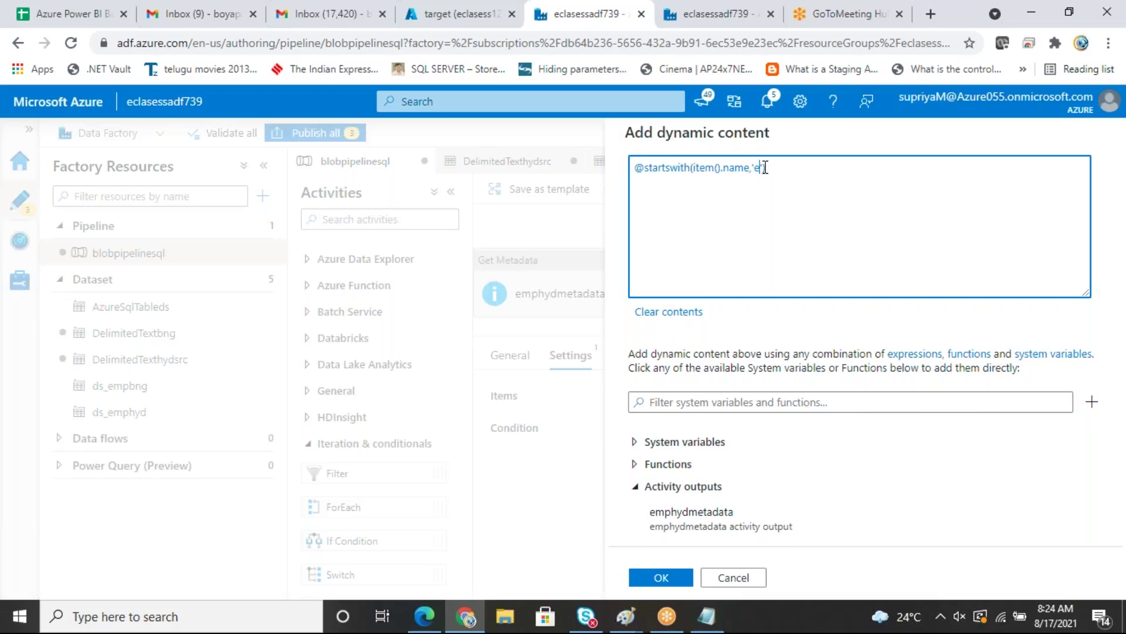
click(671, 578)
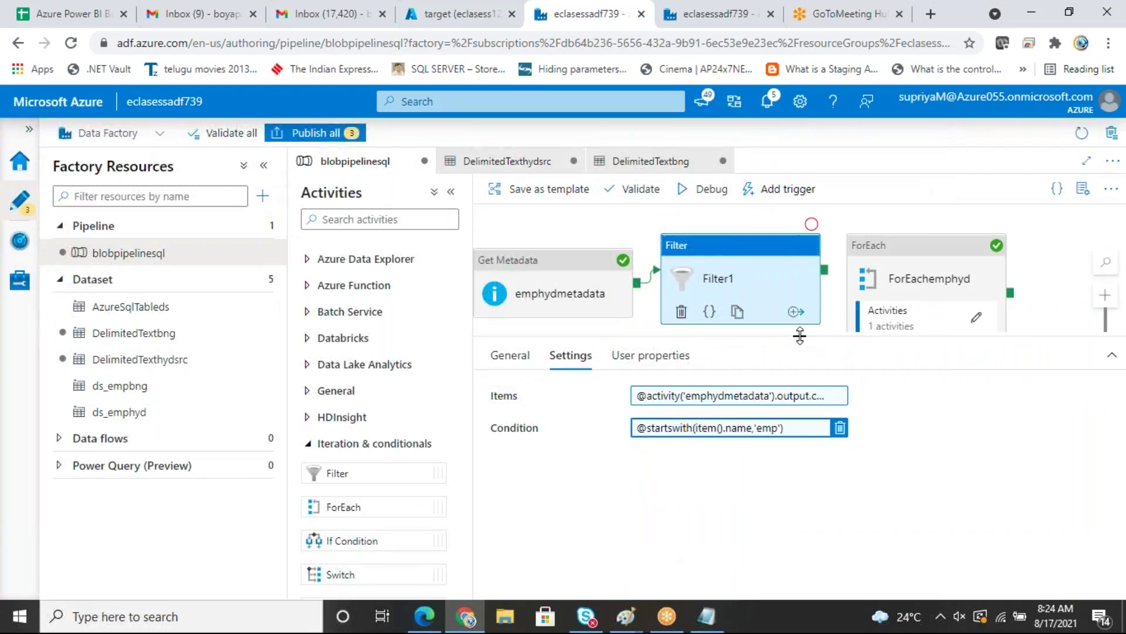
Step: Open the dynamic content editor for Filter2's Condition and find and insert the startswith string function
drag(799, 335, 799, 465)
click(741, 418)
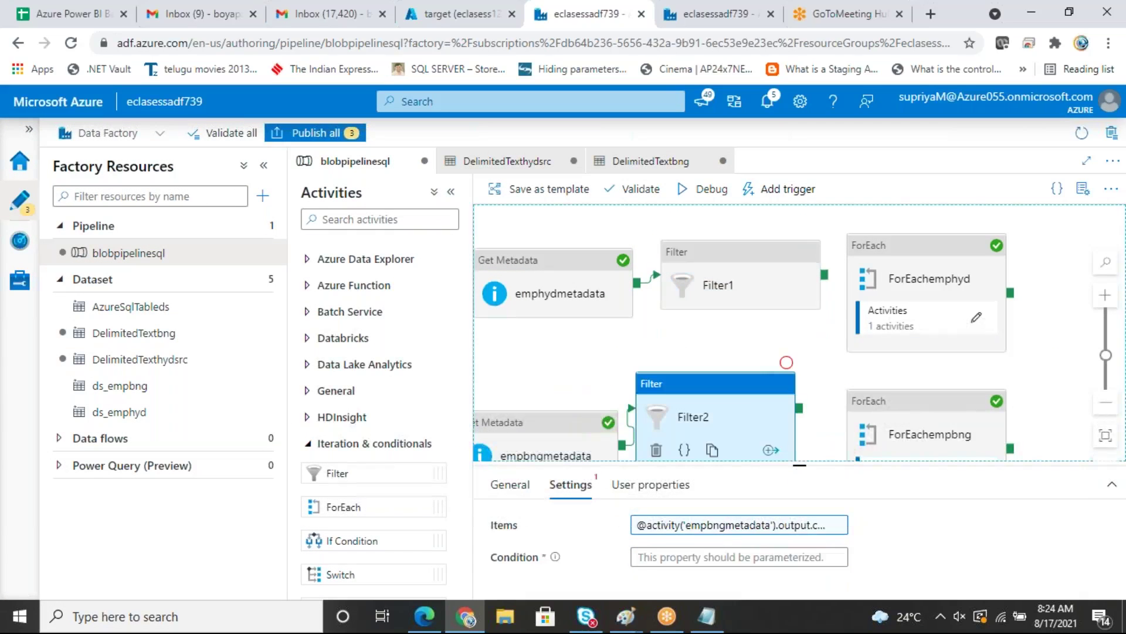
click(727, 555)
click(727, 577)
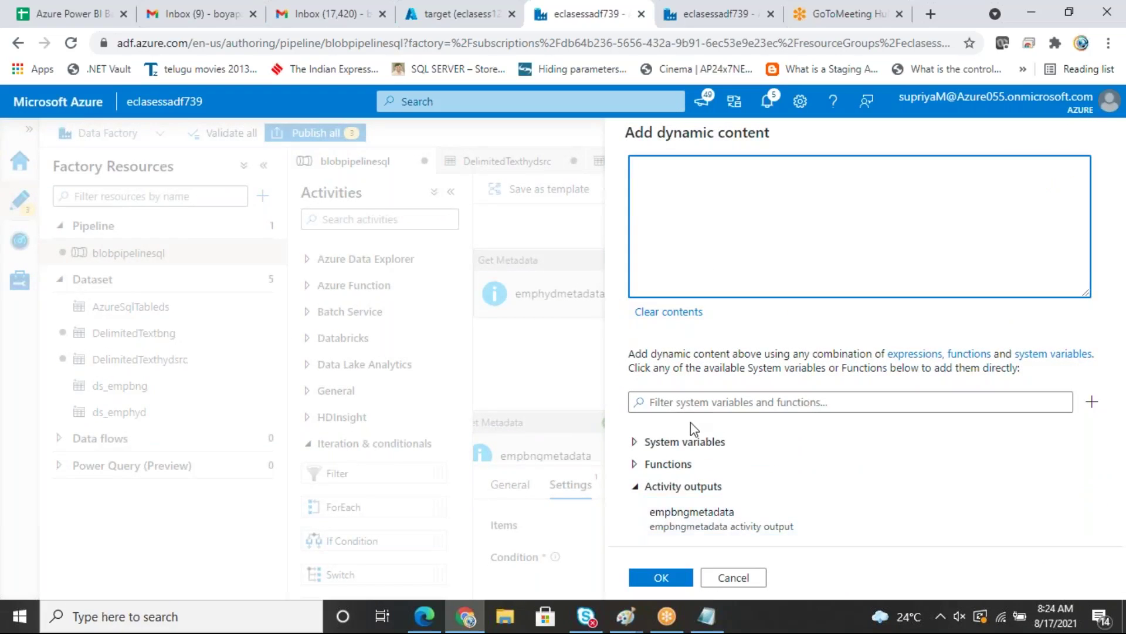
click(698, 401)
text(strat)
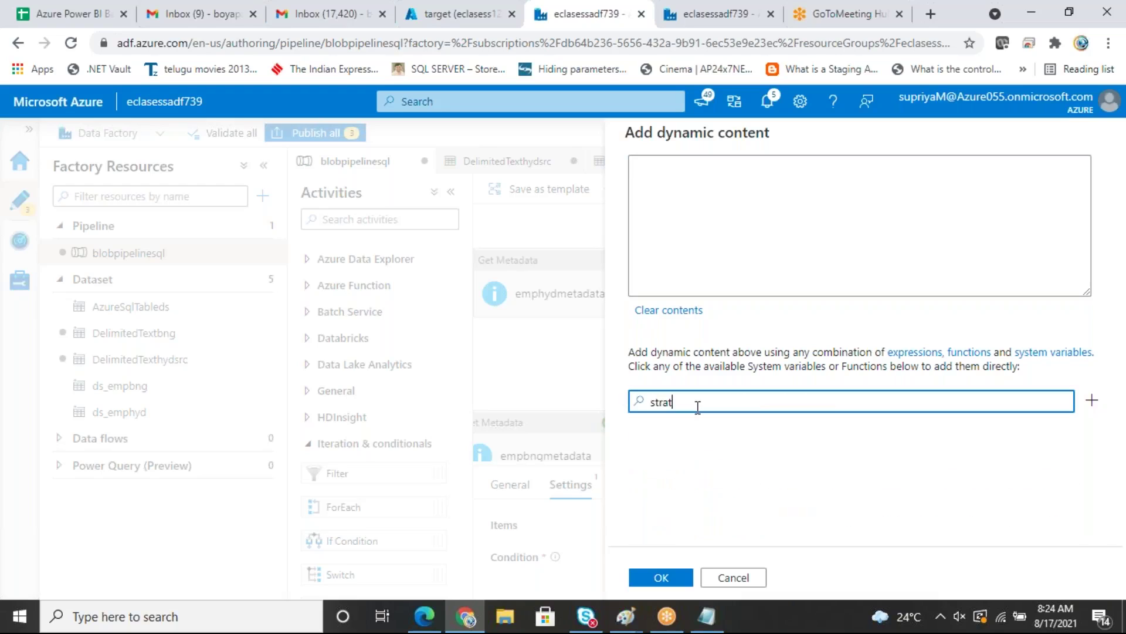
key(BackSpace)
key(BackSpace)
text(art)
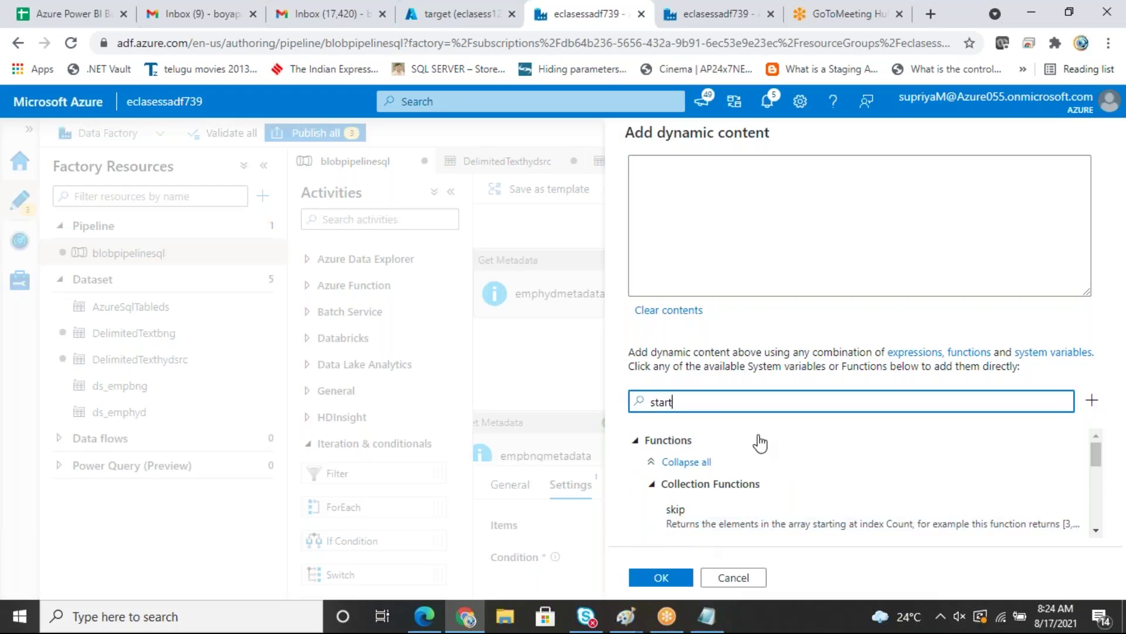
text(s)
click(712, 524)
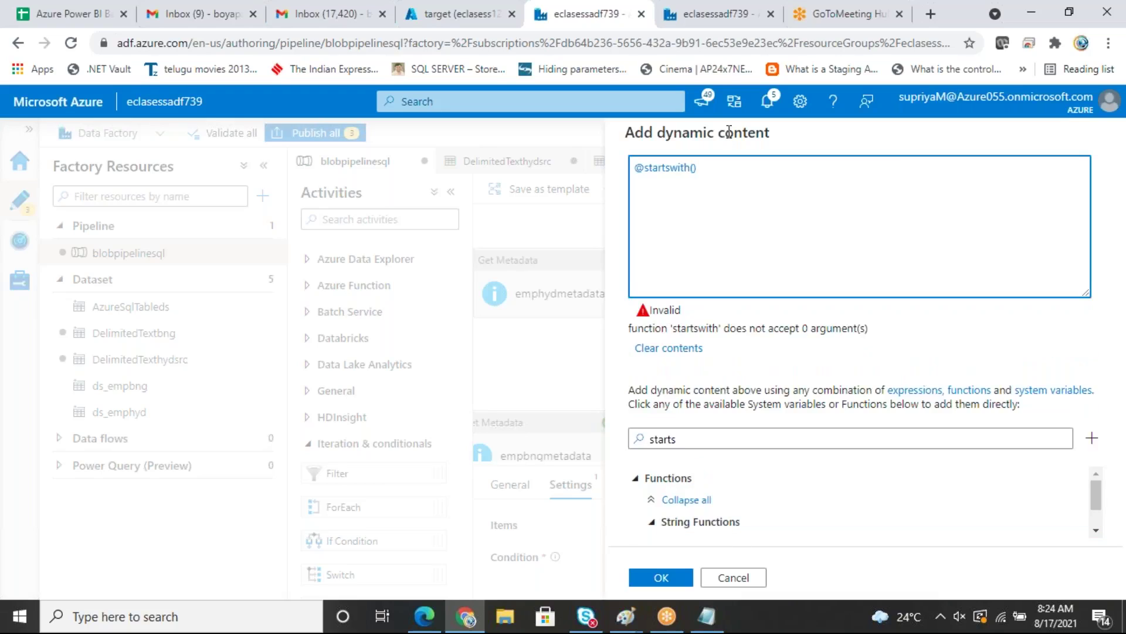
text(item)
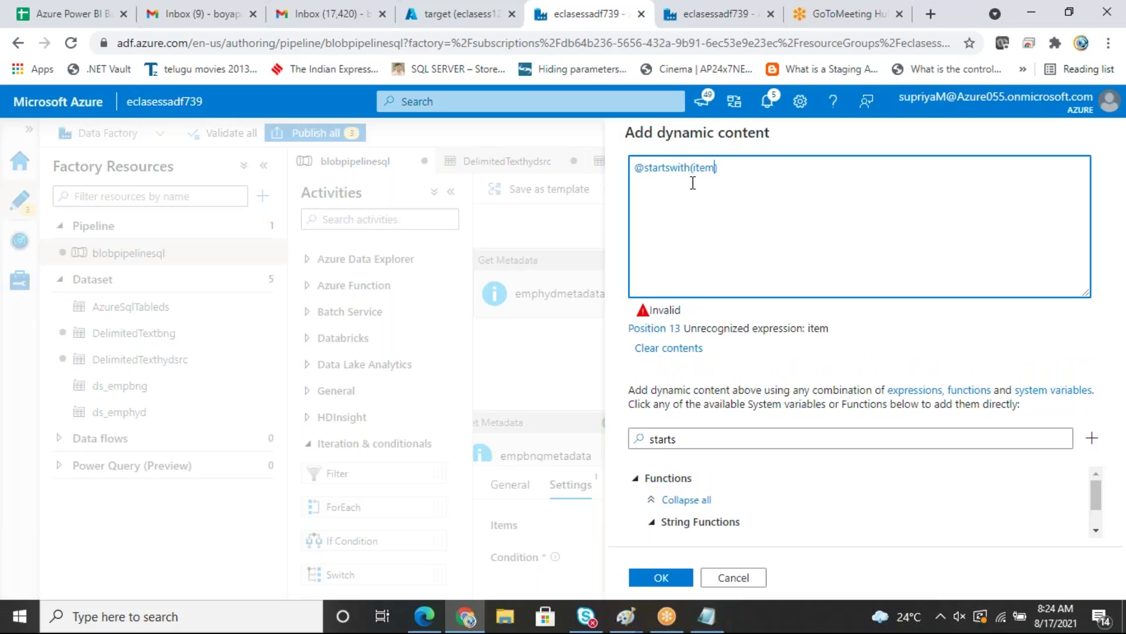
text(())
text(.nam)
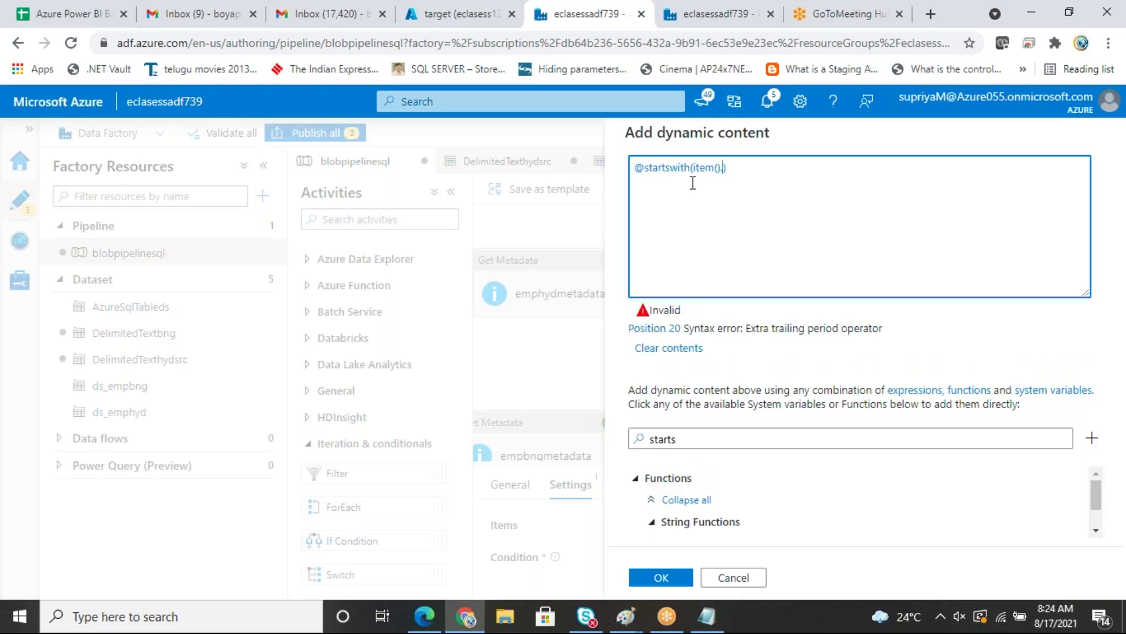
text(e,)
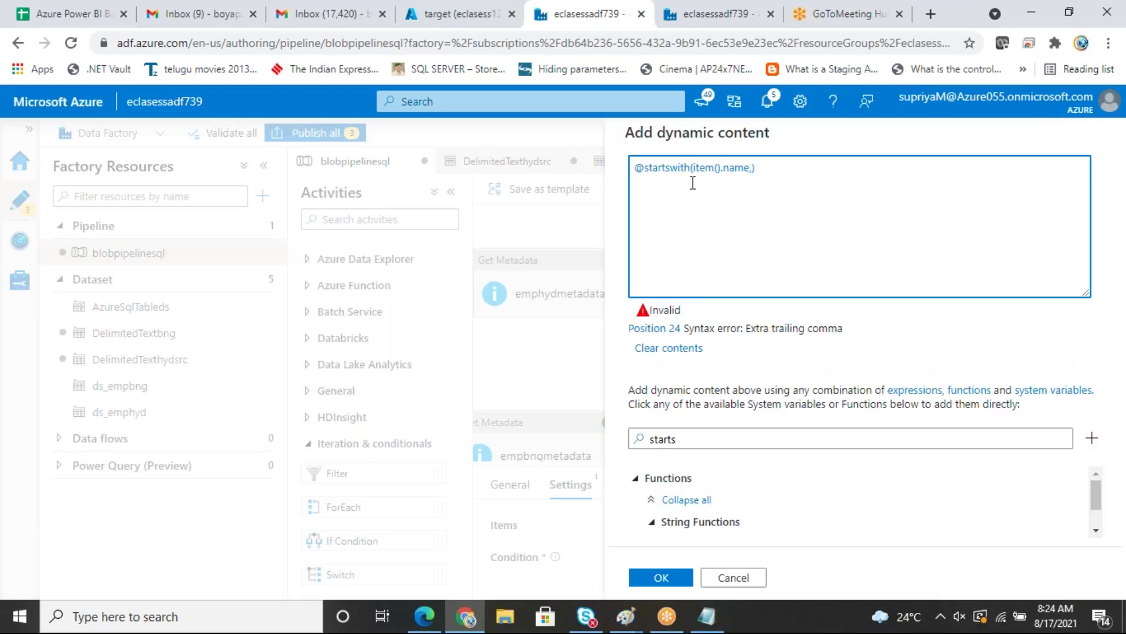
text('e)
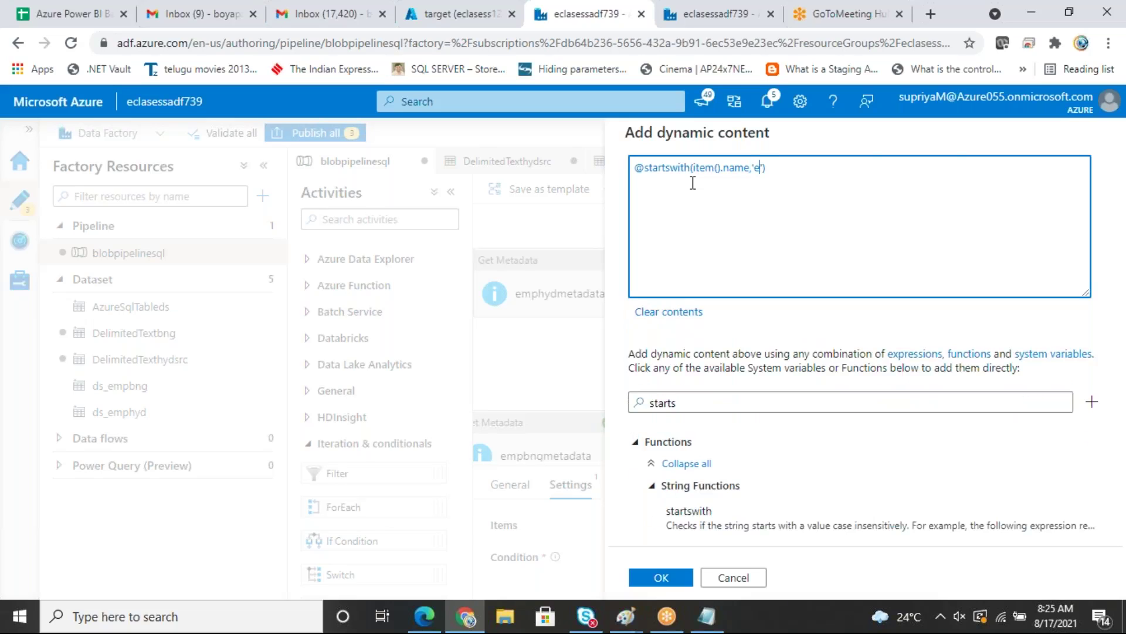
click(668, 578)
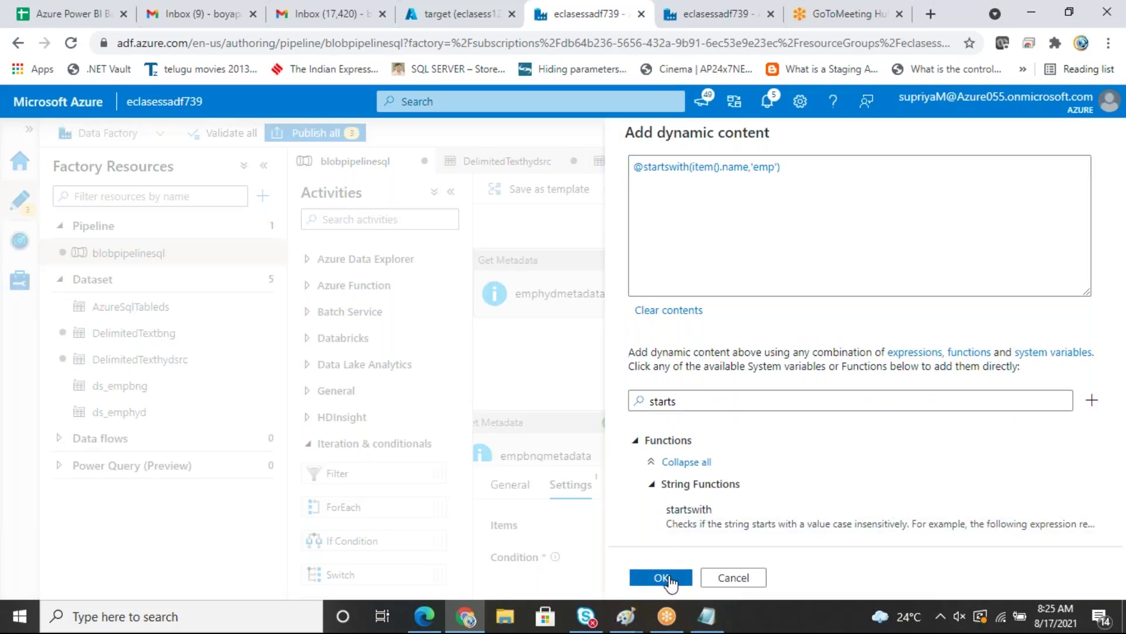
Step: Switch to the Azure portal, discard the unsaved query edits, and open the eclasesstorage storage account
click(451, 14)
click(109, 150)
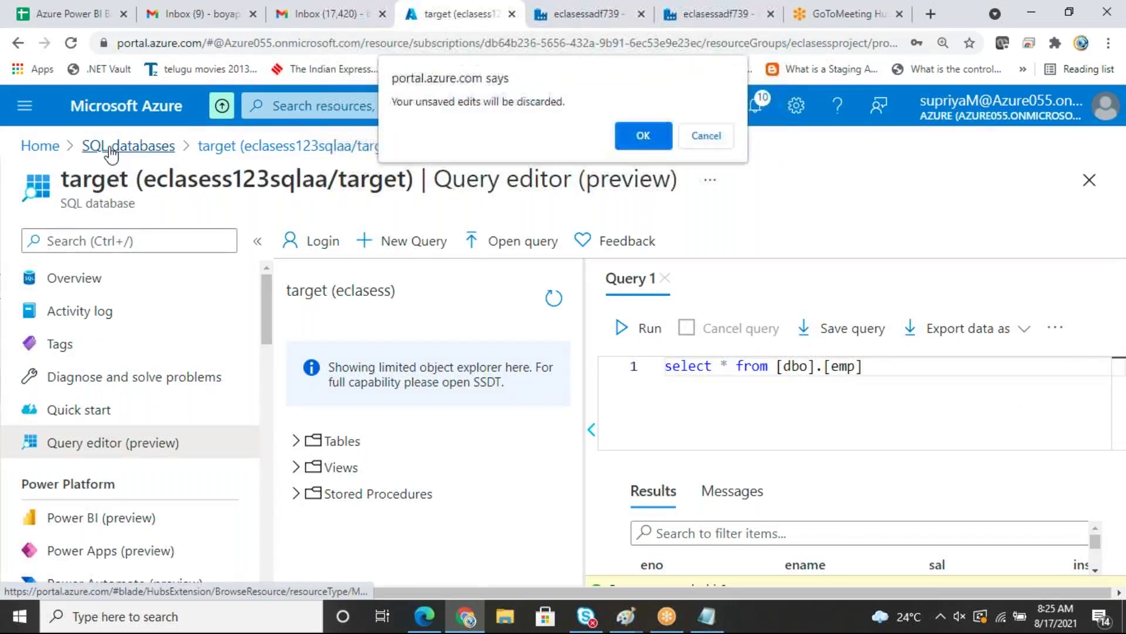
click(643, 136)
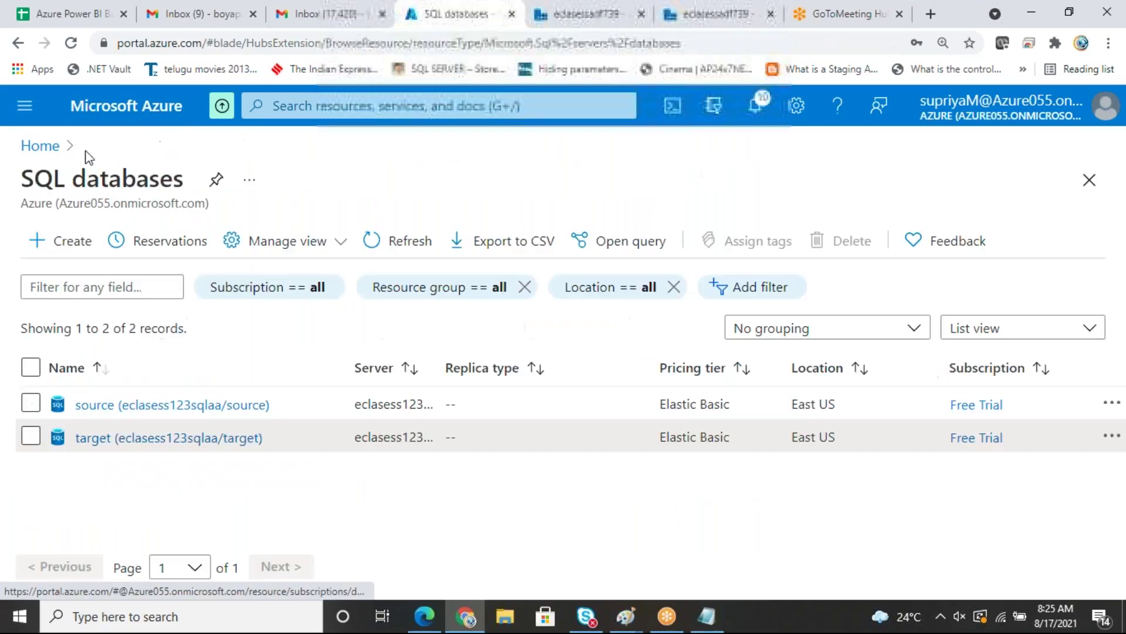
click(40, 147)
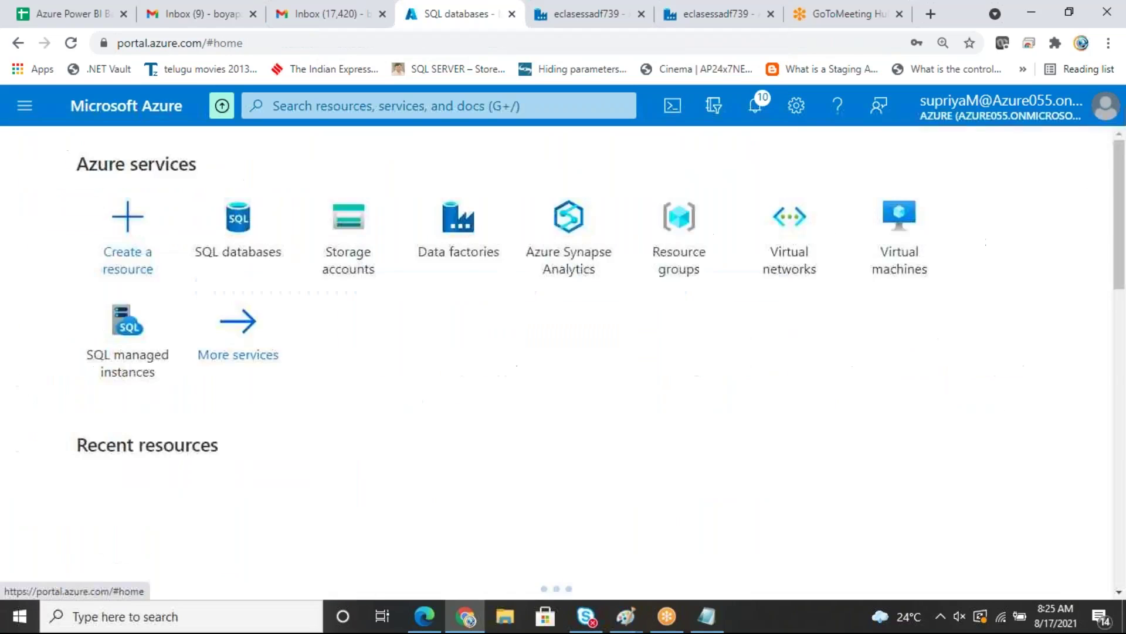
click(367, 242)
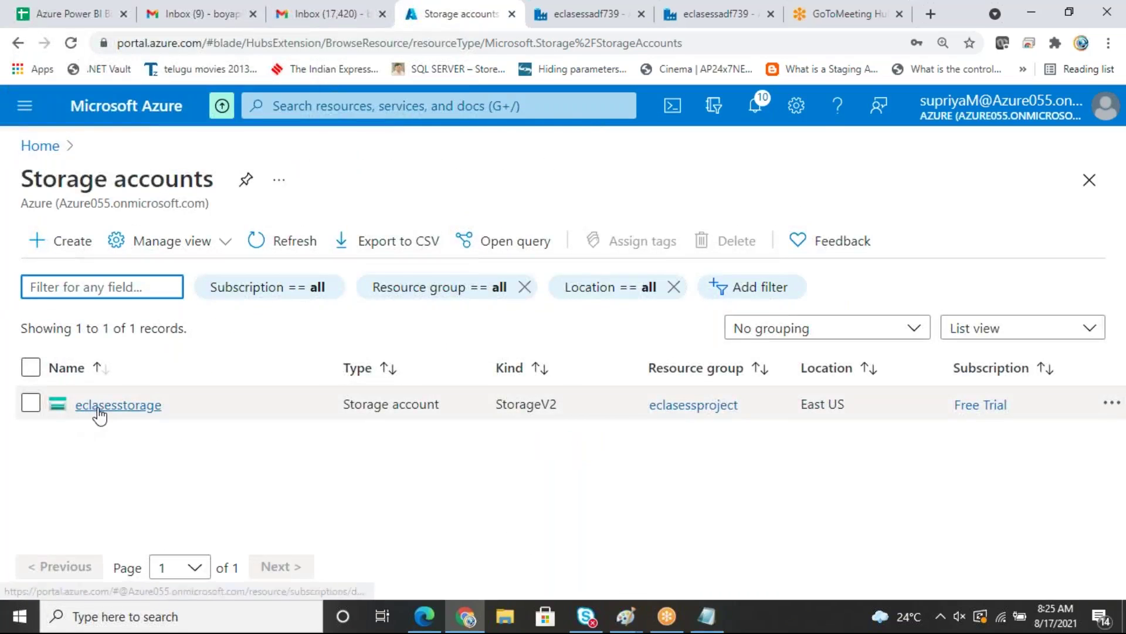
click(97, 409)
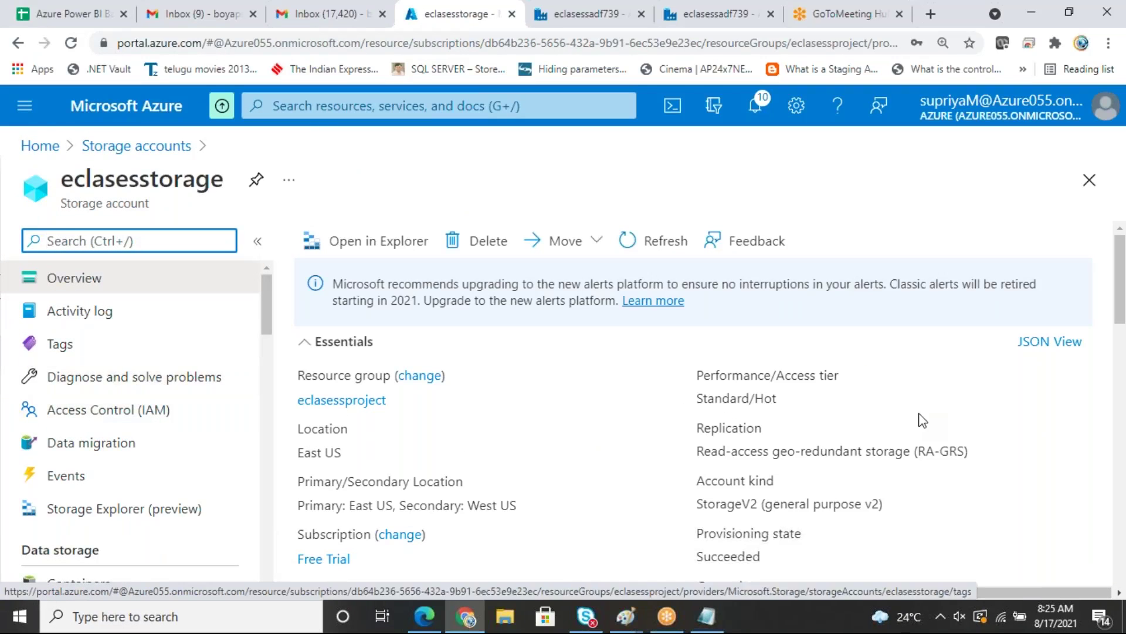
Step: Open the empbang container from the storage account's list of containers
scroll(1121, 294, down, 5)
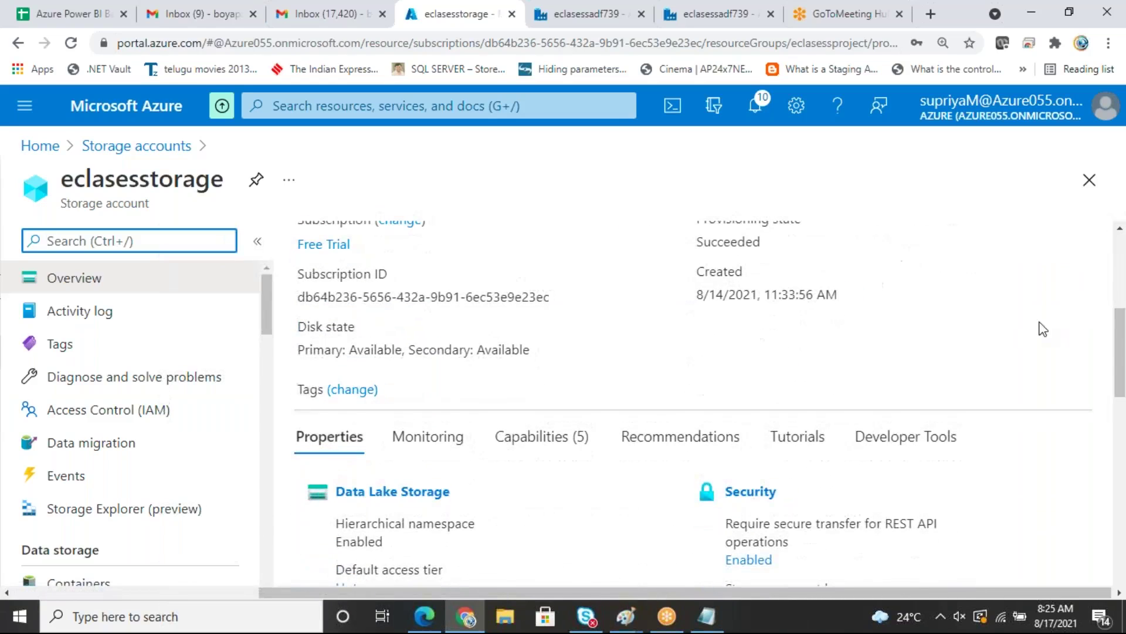
drag(264, 311, 271, 345)
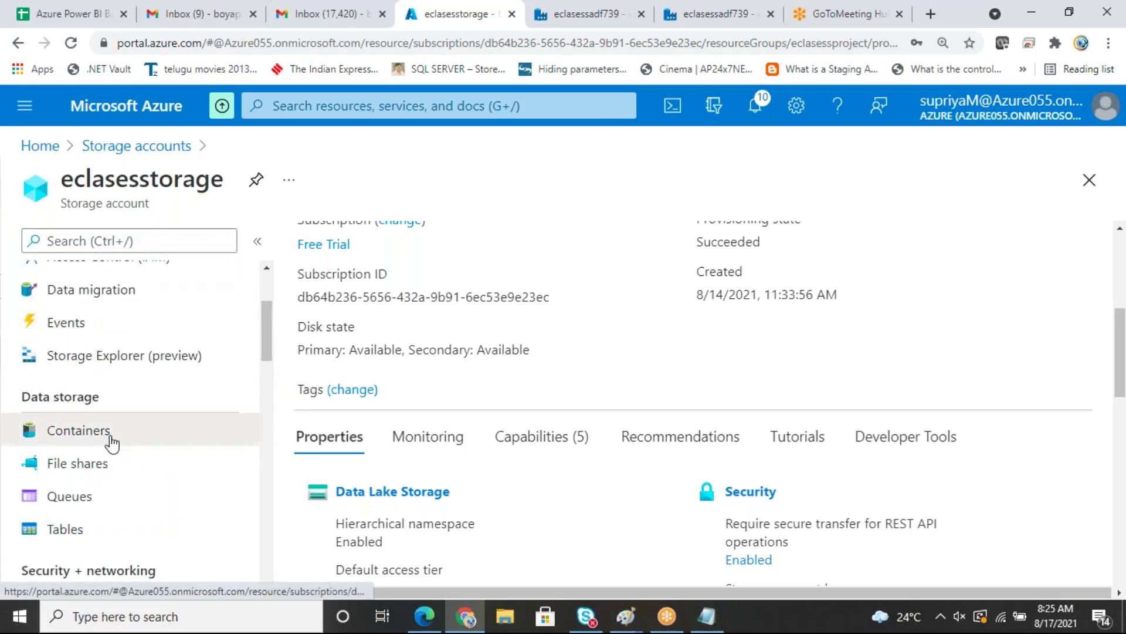
click(111, 433)
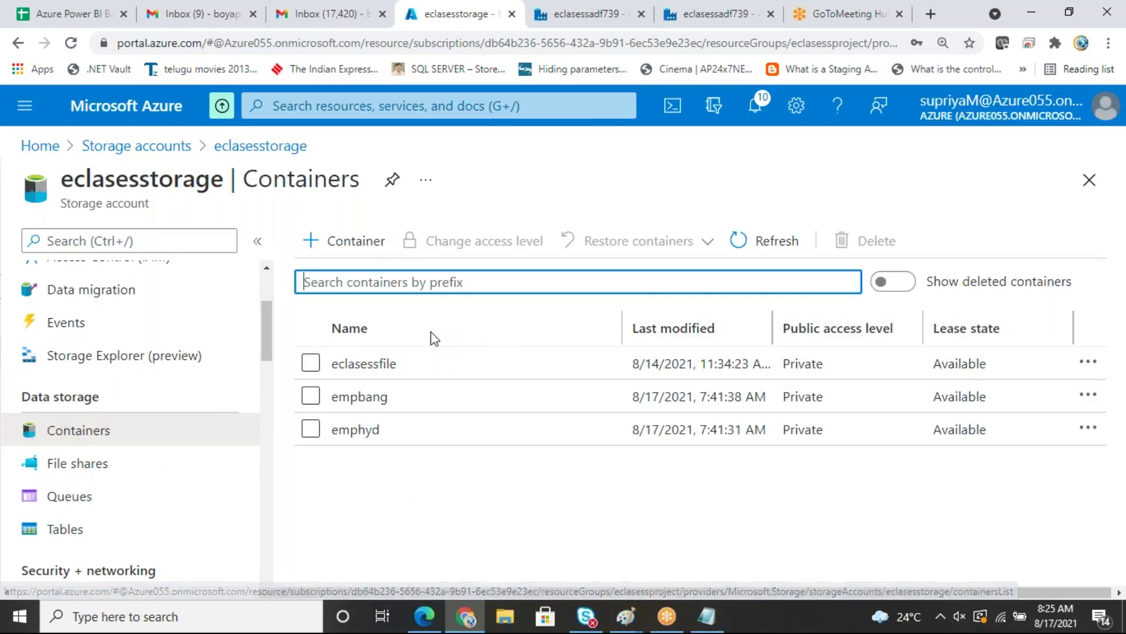
click(377, 410)
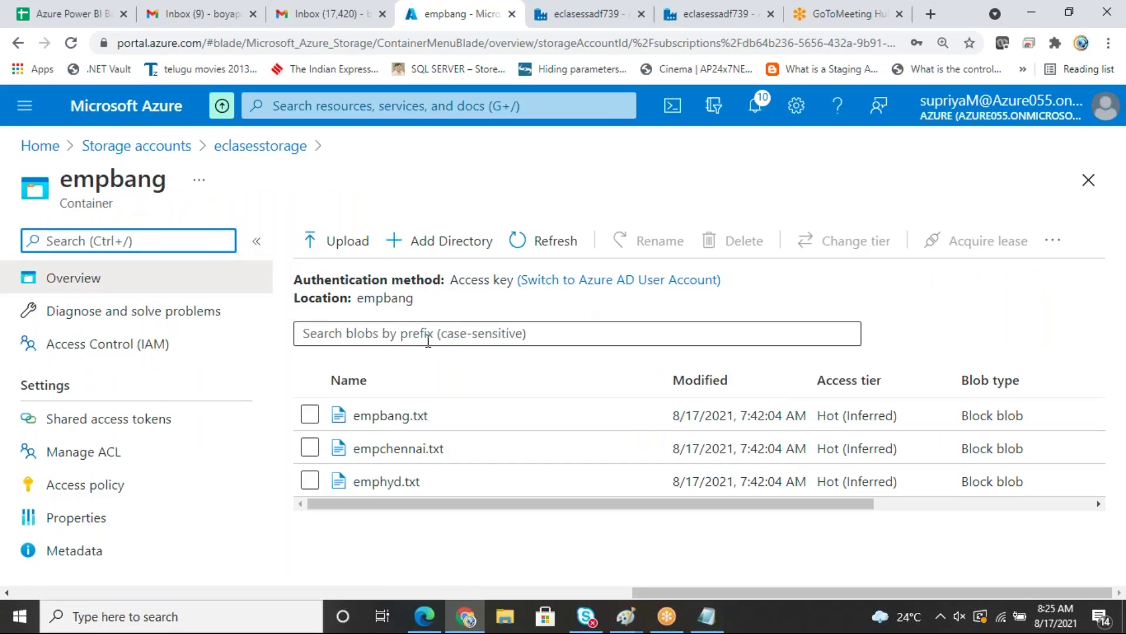
Step: Upload the three text files whose names start with "Azure part" from the Desktop's ALL folder to the empbang container
click(333, 241)
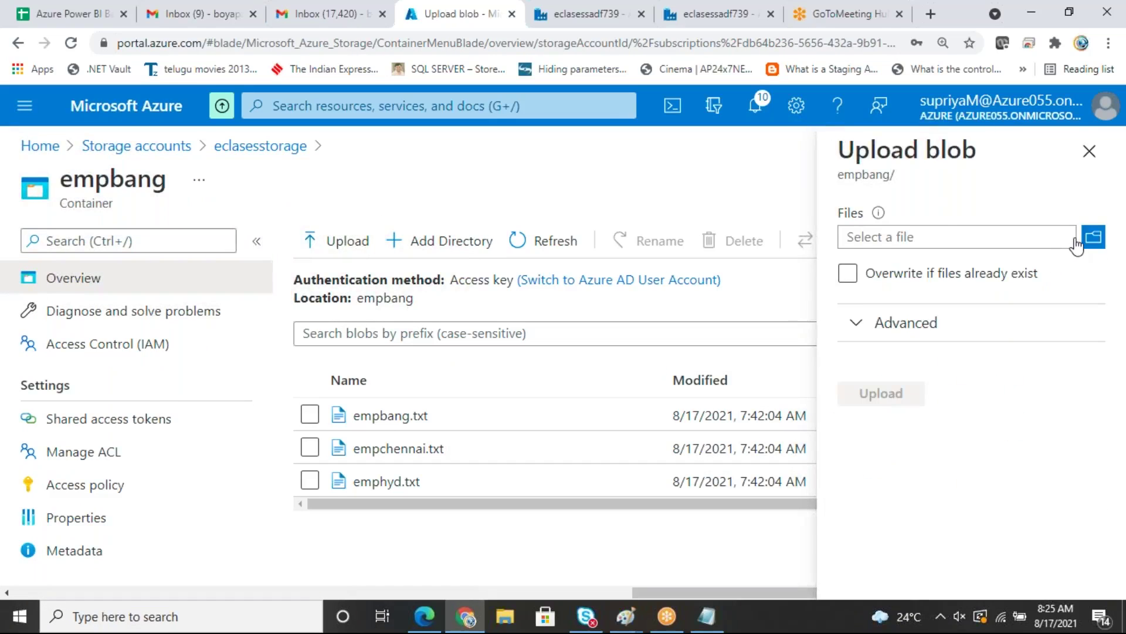
click(1078, 238)
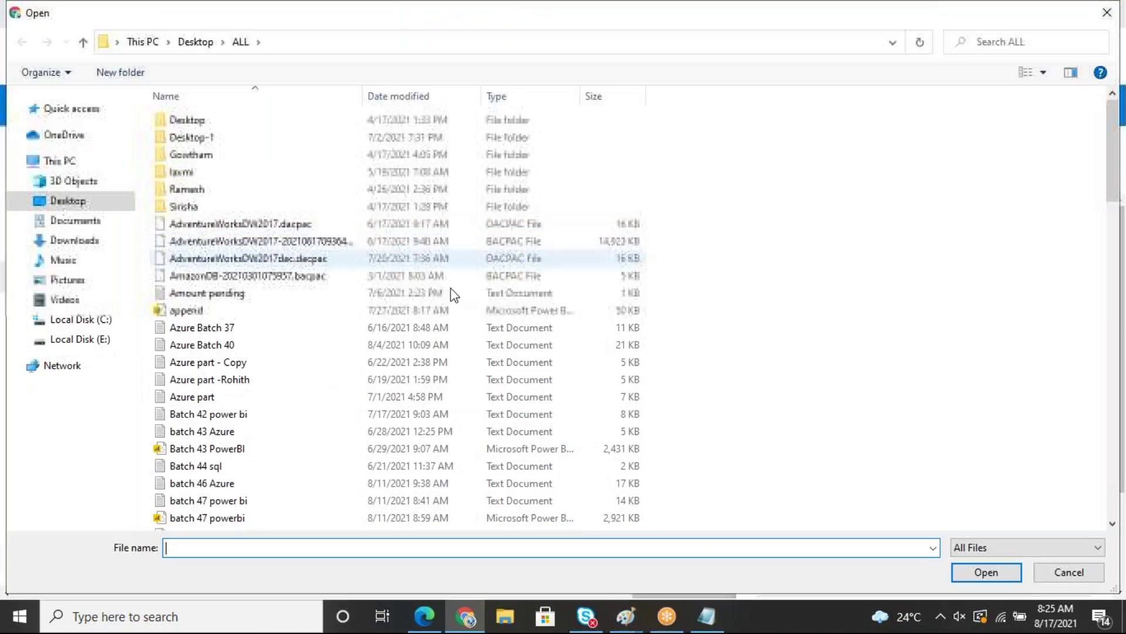
click(170, 397)
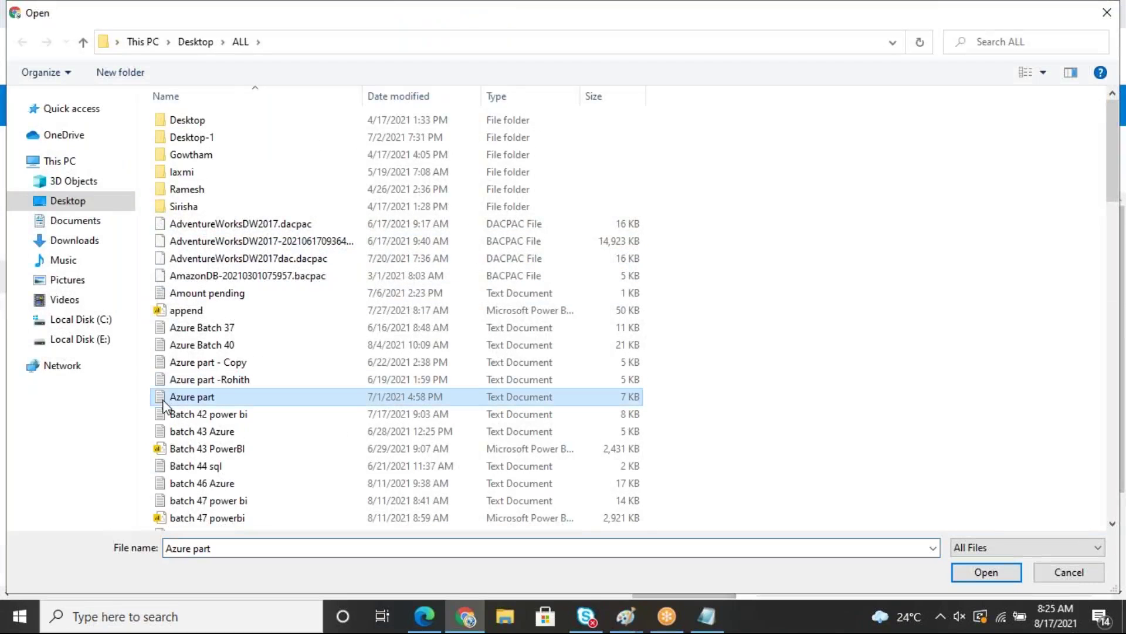
ctrl+click(181, 381)
ctrl+click(207, 364)
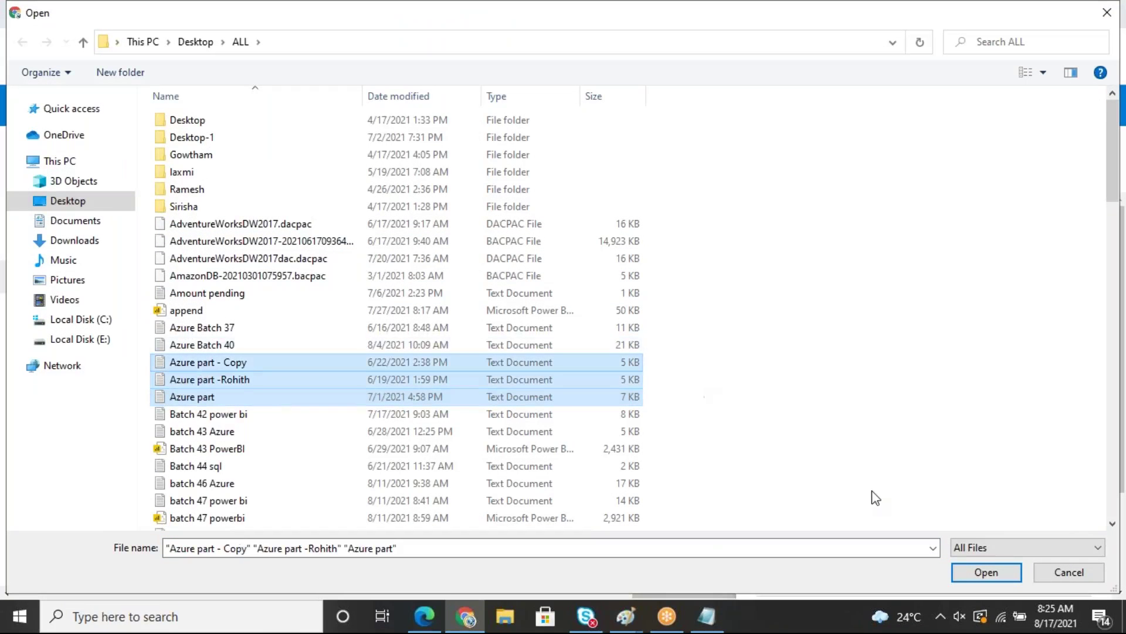
click(1006, 567)
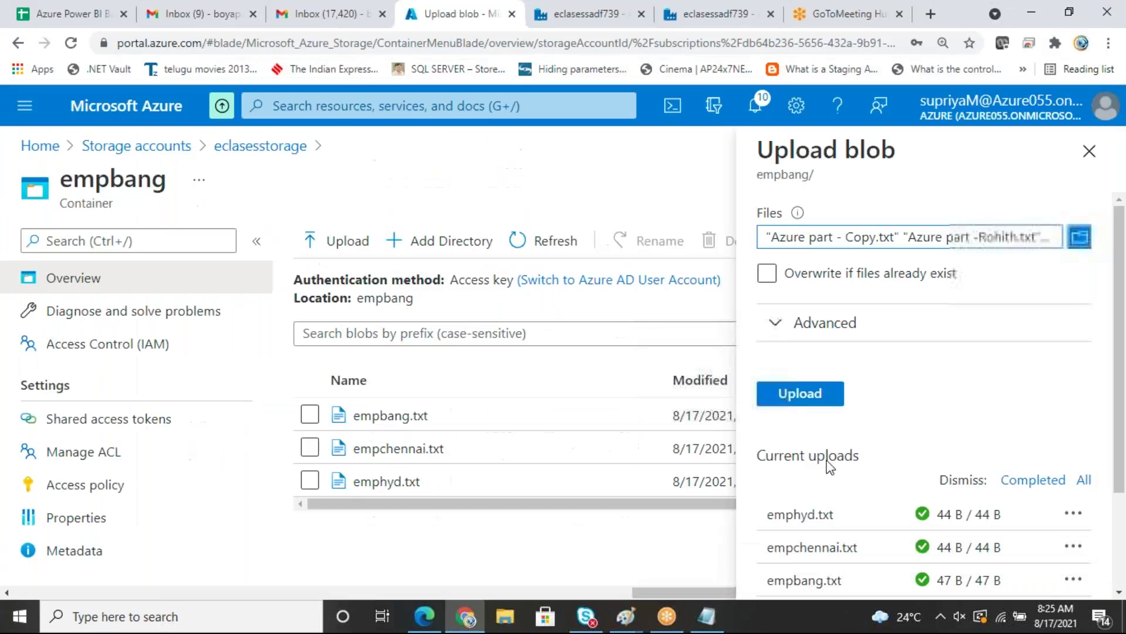
click(815, 398)
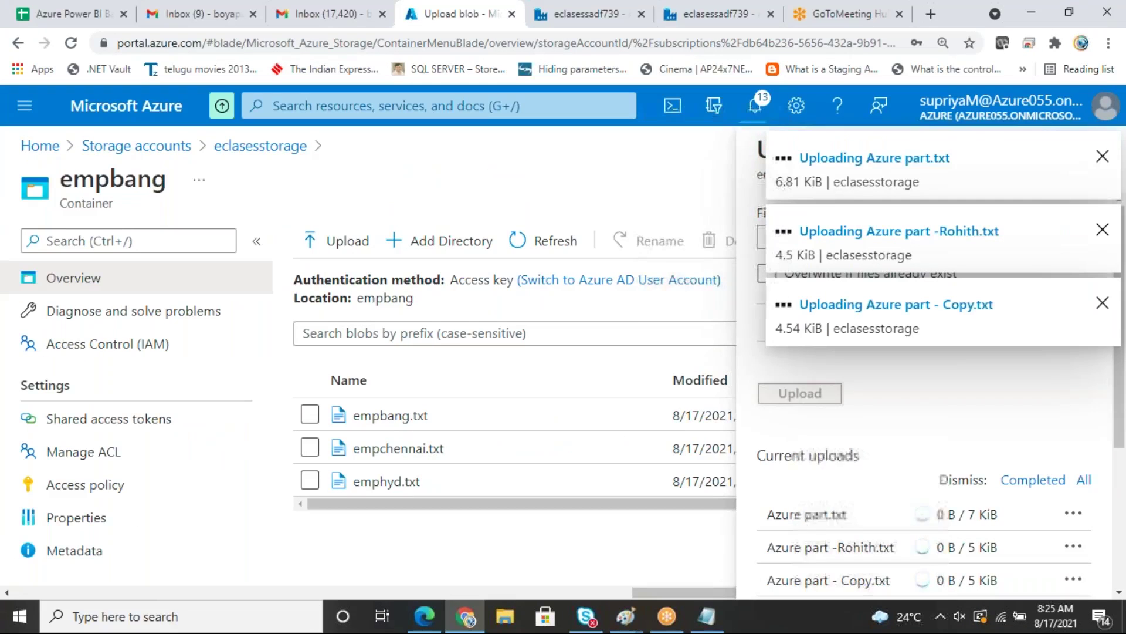
Step: Open the storage account's emphyd container and upload batch 46 Azure.txt and batch 47 power bi.txt from the ALL folder to it
click(268, 153)
click(371, 430)
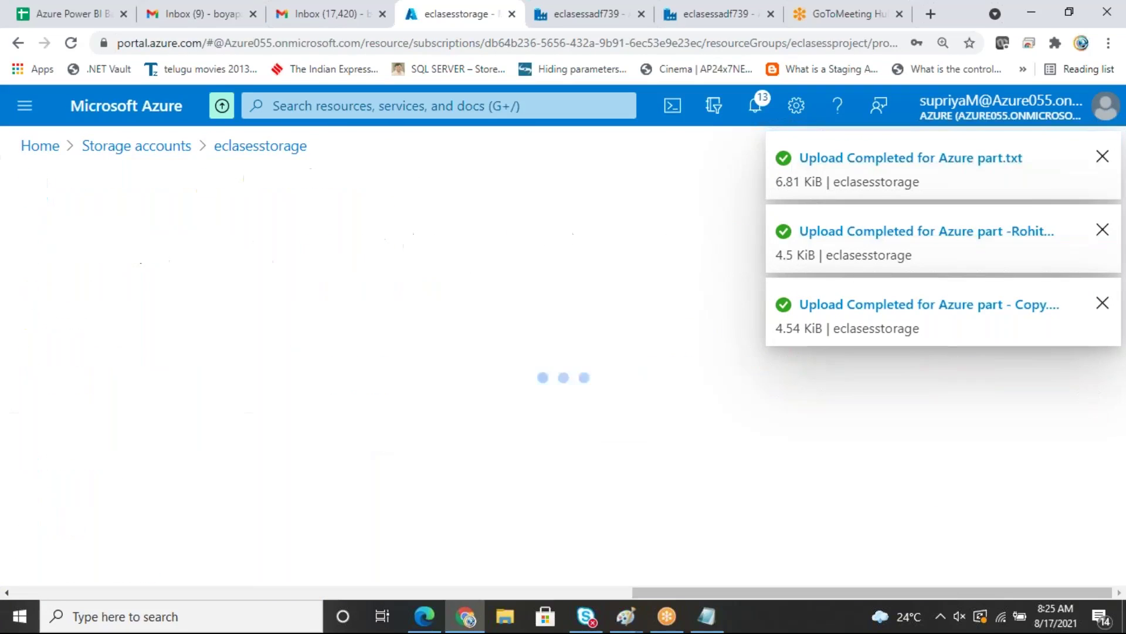
click(348, 241)
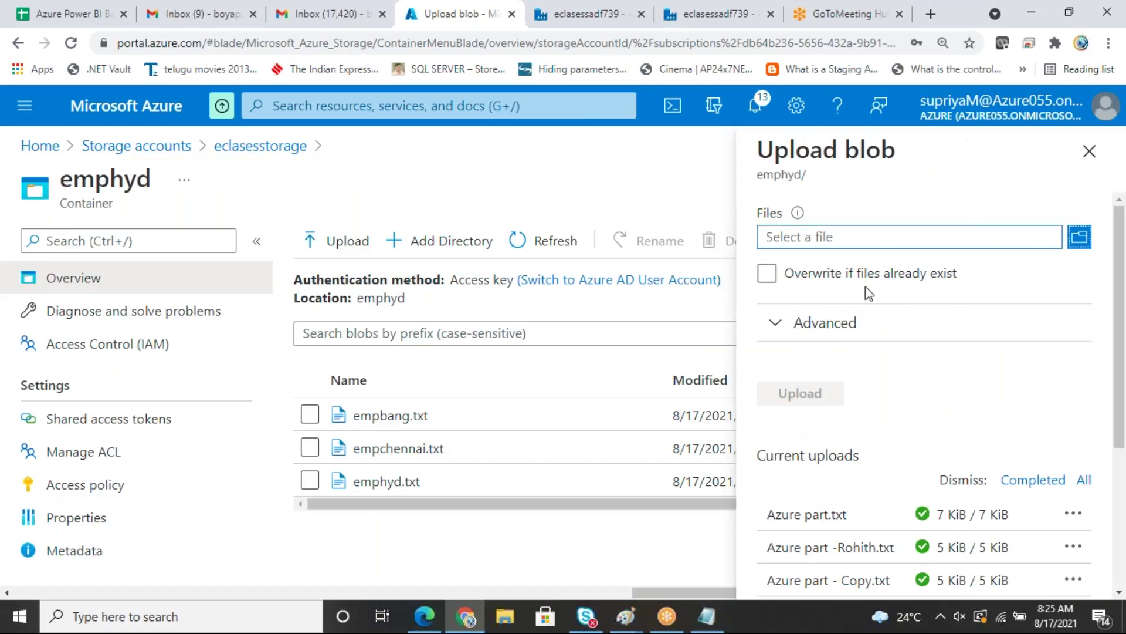
click(1080, 237)
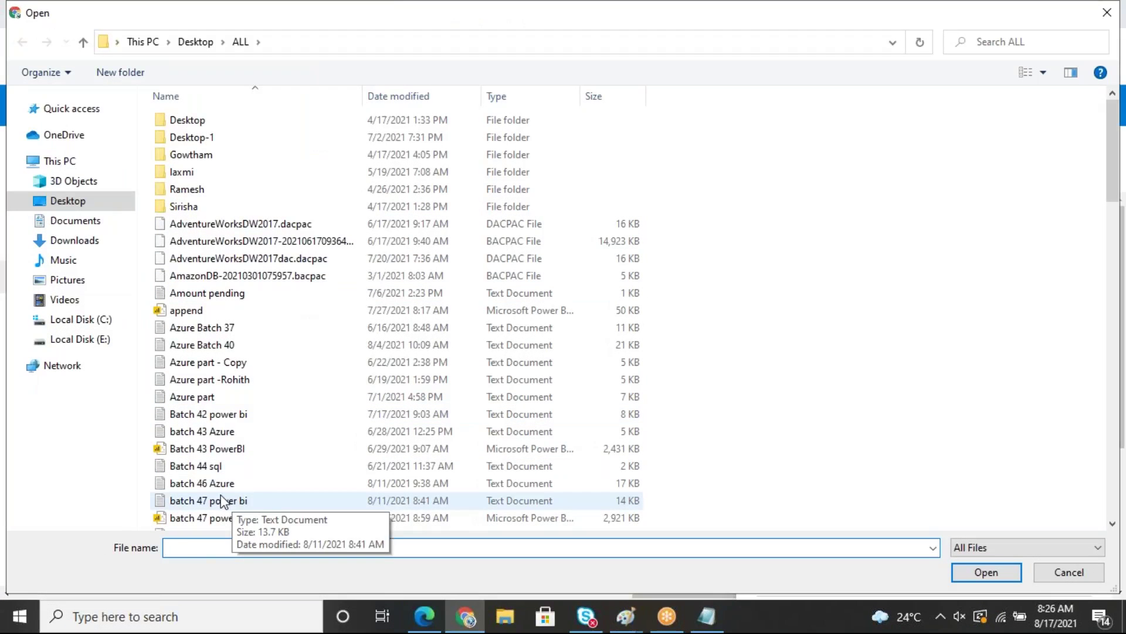
click(222, 500)
ctrl+click(223, 483)
click(986, 574)
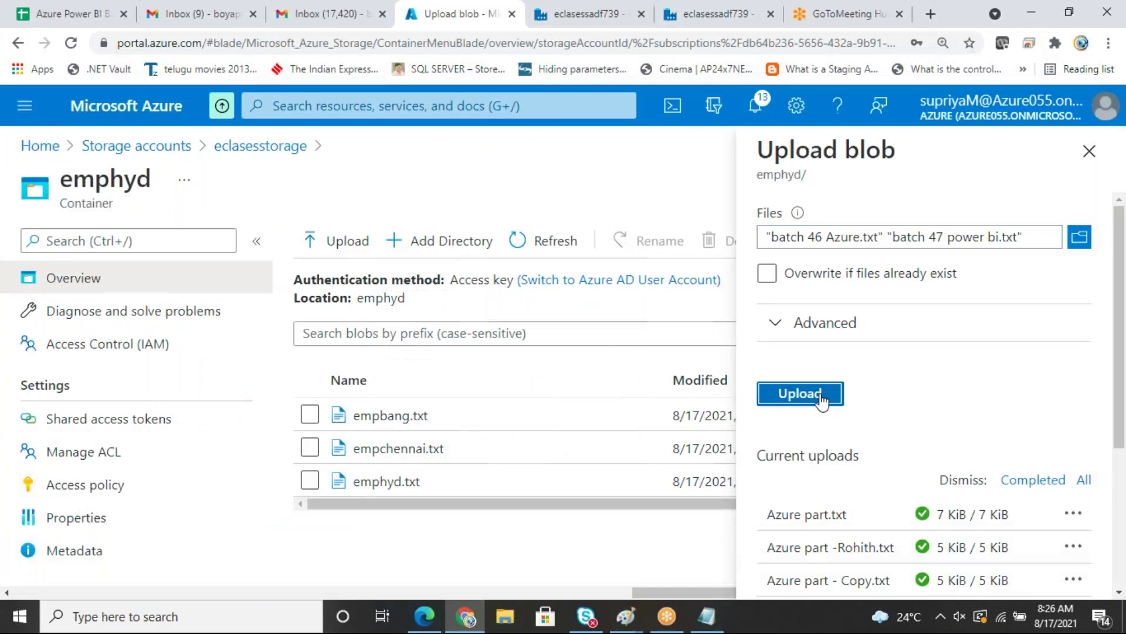
click(822, 401)
Step: Switch to Azure Data Factory and connect Filter1's success output to ForEachemphyd and Filter2's to ForEachempbng
click(587, 14)
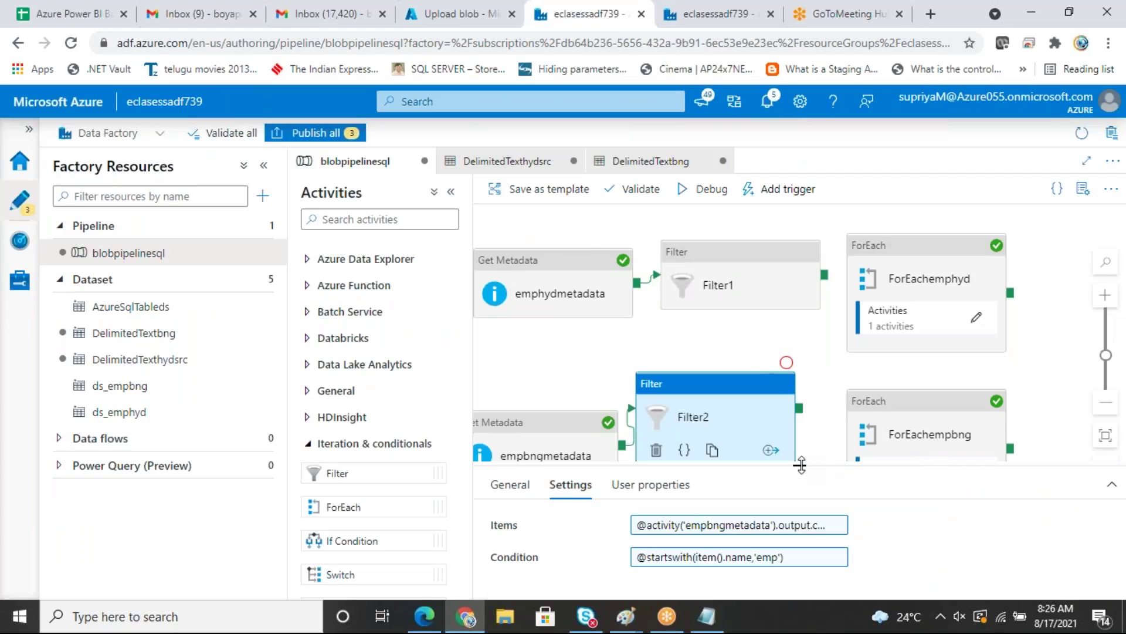
drag(802, 465, 801, 519)
drag(824, 274, 862, 291)
drag(799, 409, 854, 437)
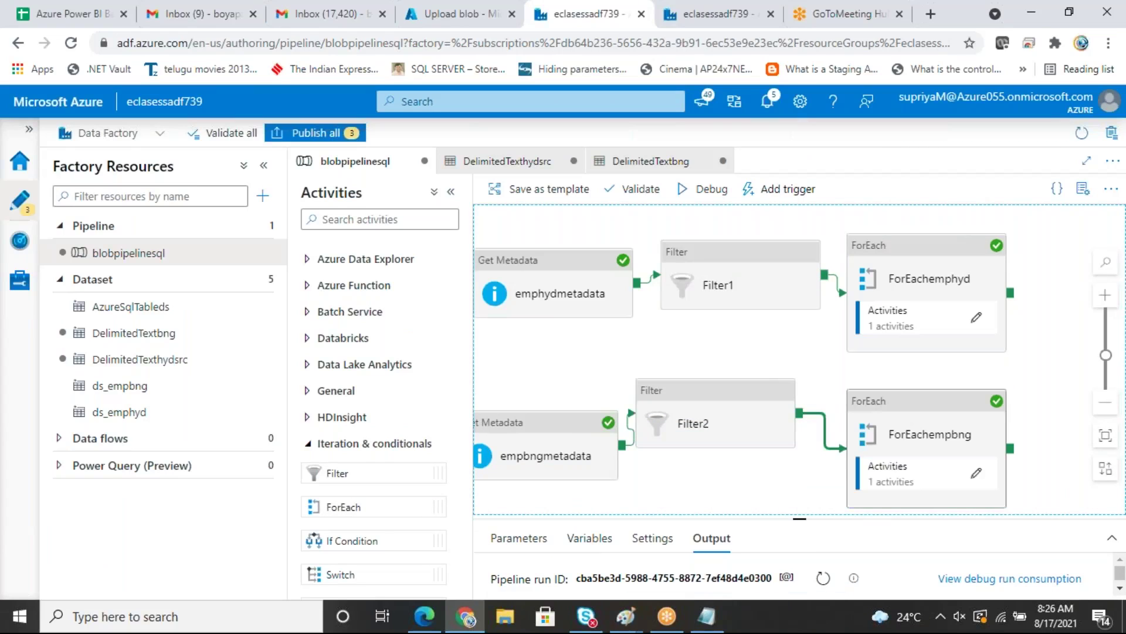
Step: Set breakpoints on Filter1 and Filter2 and start a debug run of blobpipelinesql
click(782, 289)
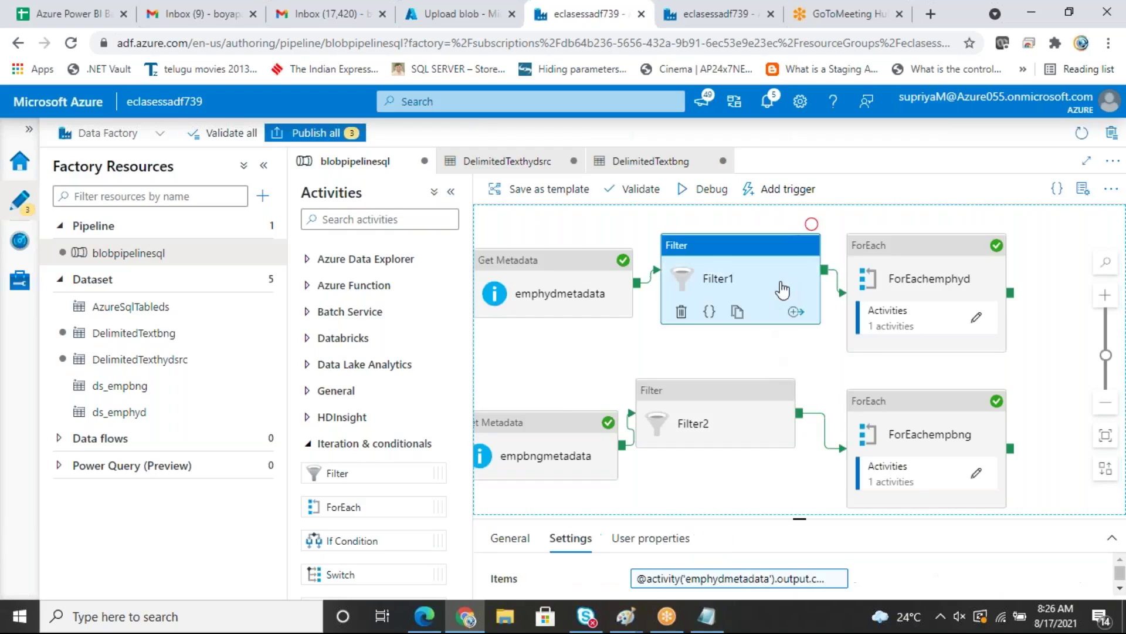
click(813, 225)
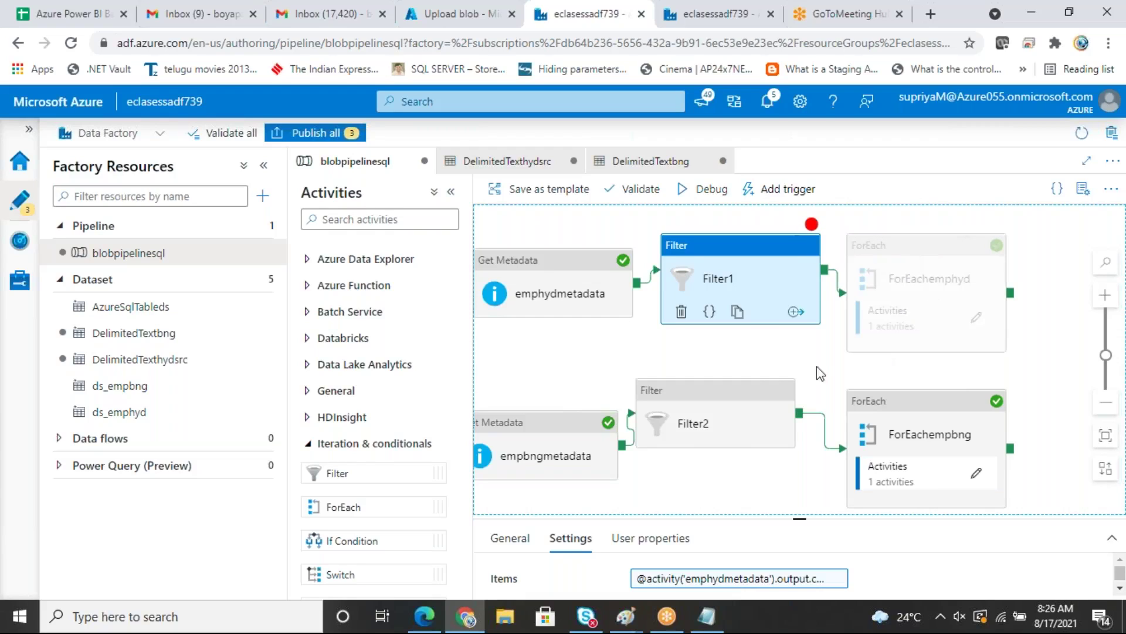
click(756, 400)
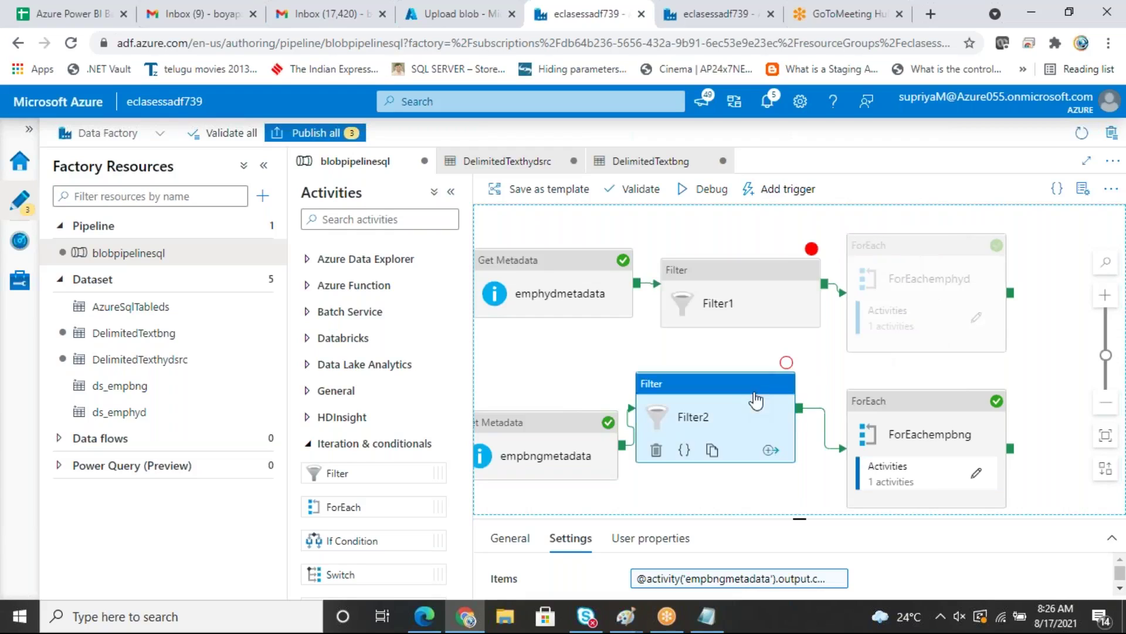
click(787, 363)
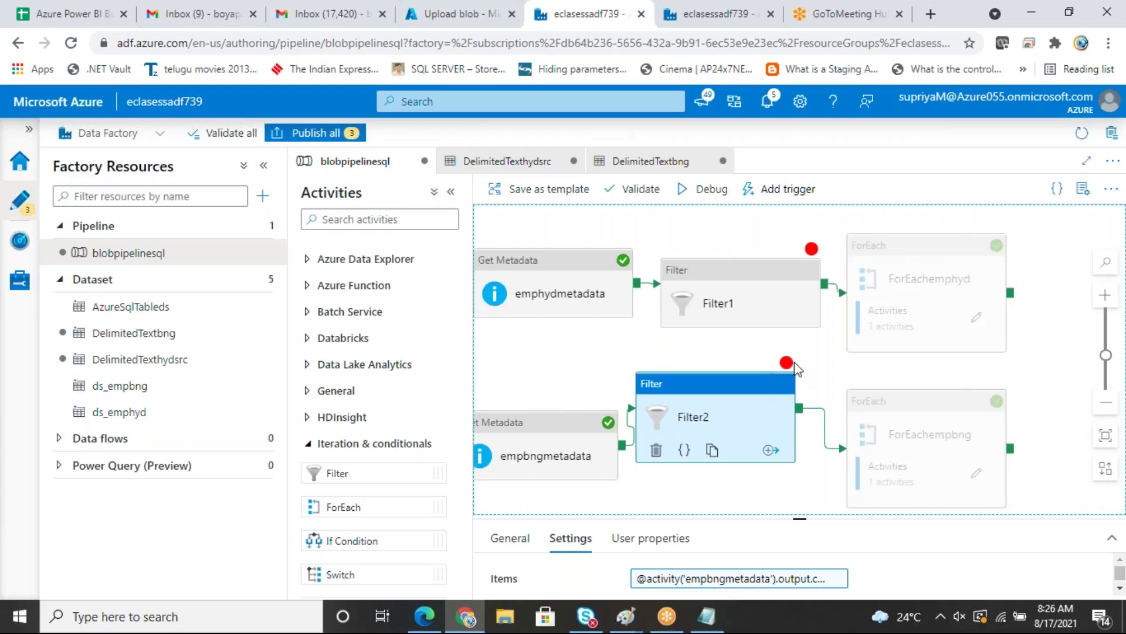
click(710, 190)
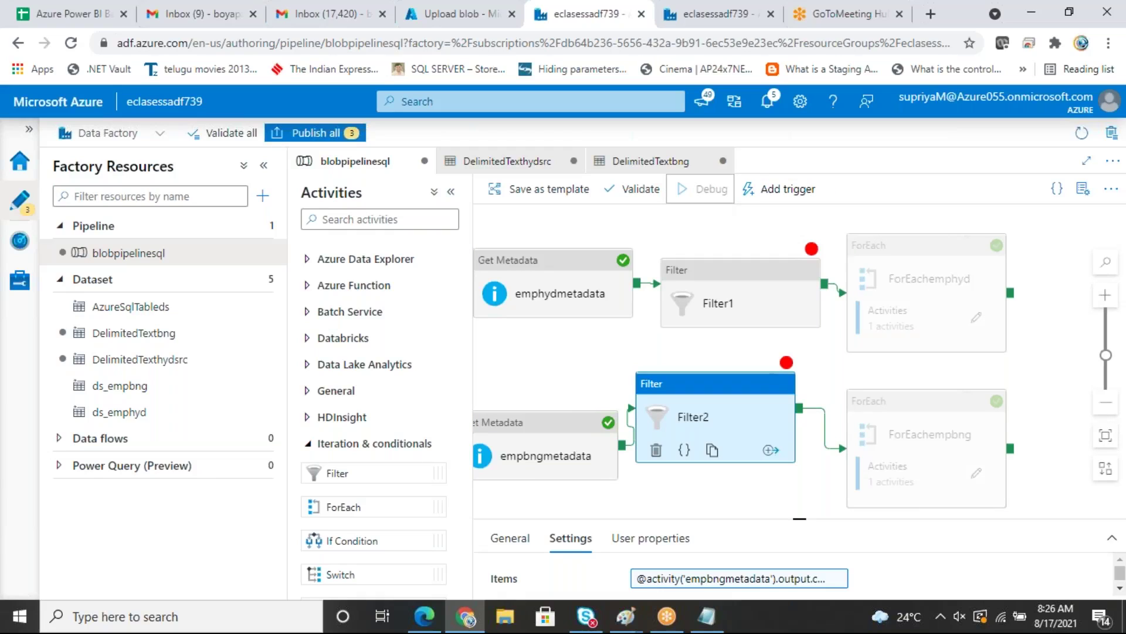
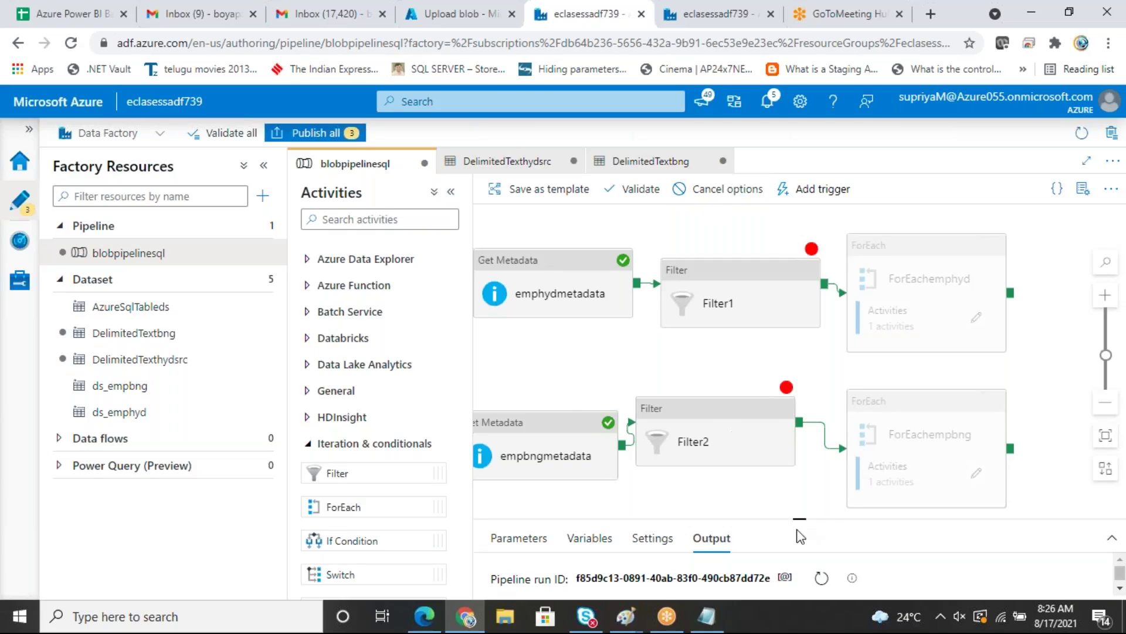
Step: Remove the breakpoints from Filter2 and Filter1
drag(800, 519, 794, 553)
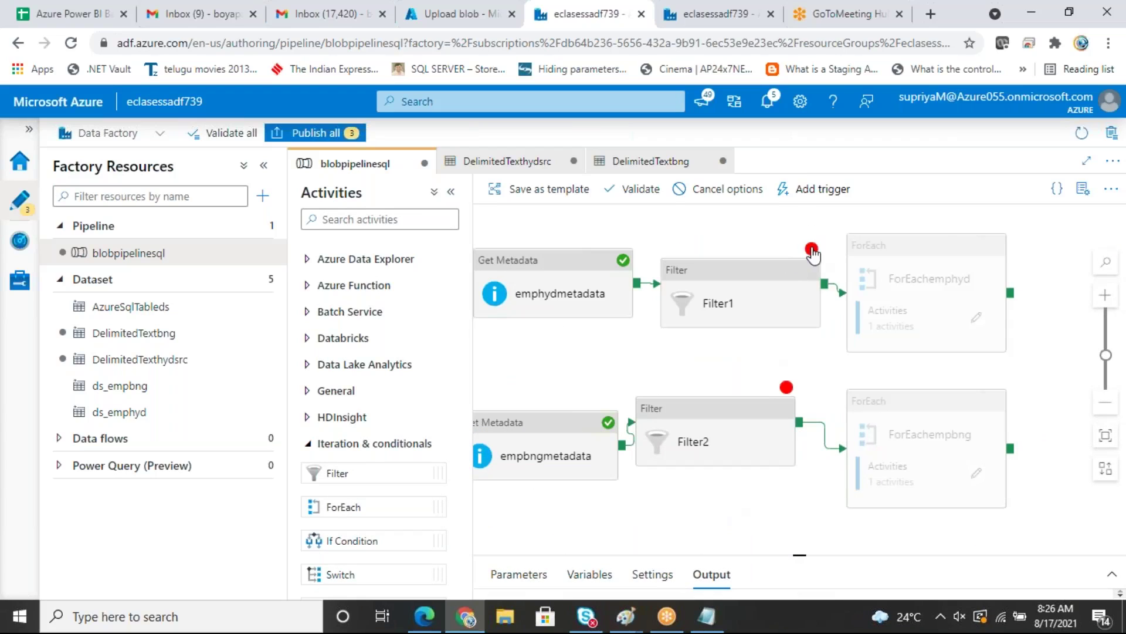
click(813, 254)
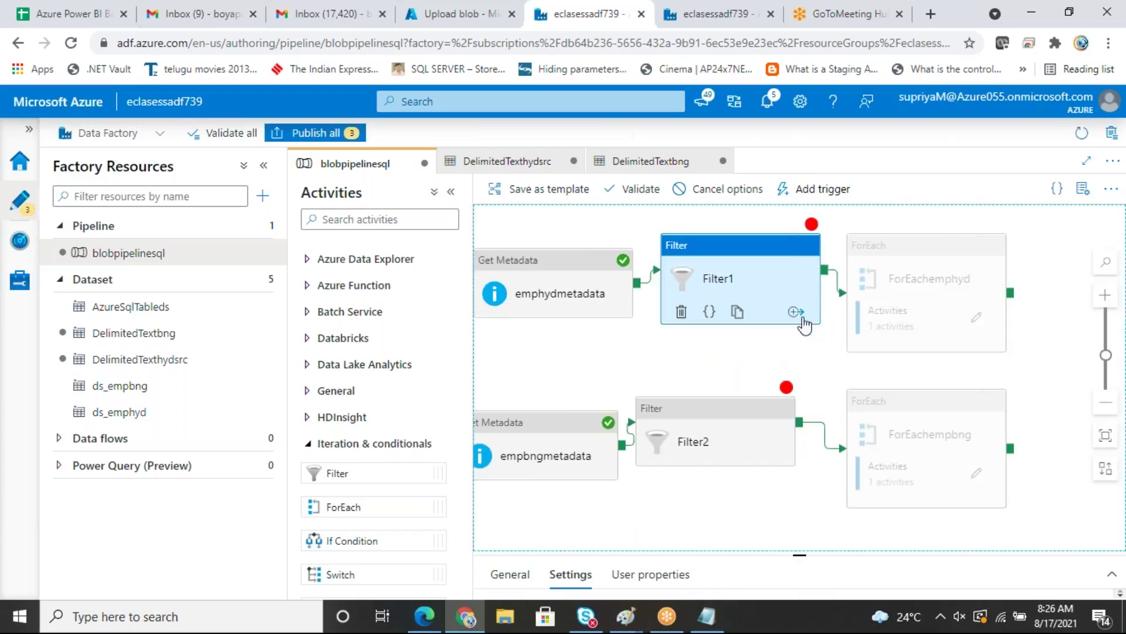
click(789, 389)
click(786, 363)
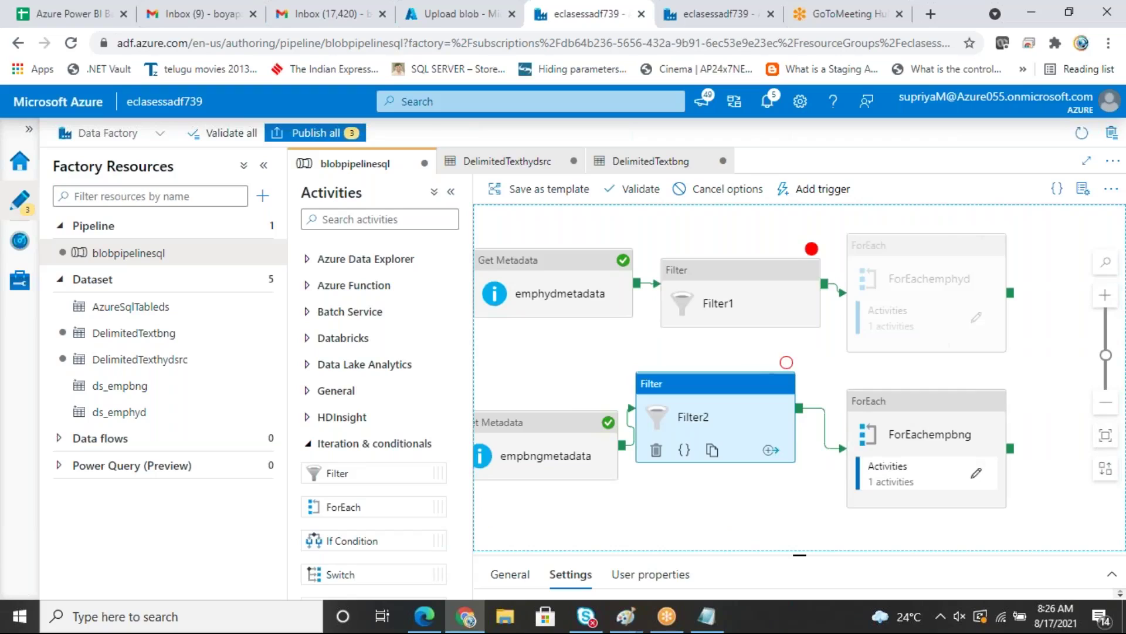
click(814, 258)
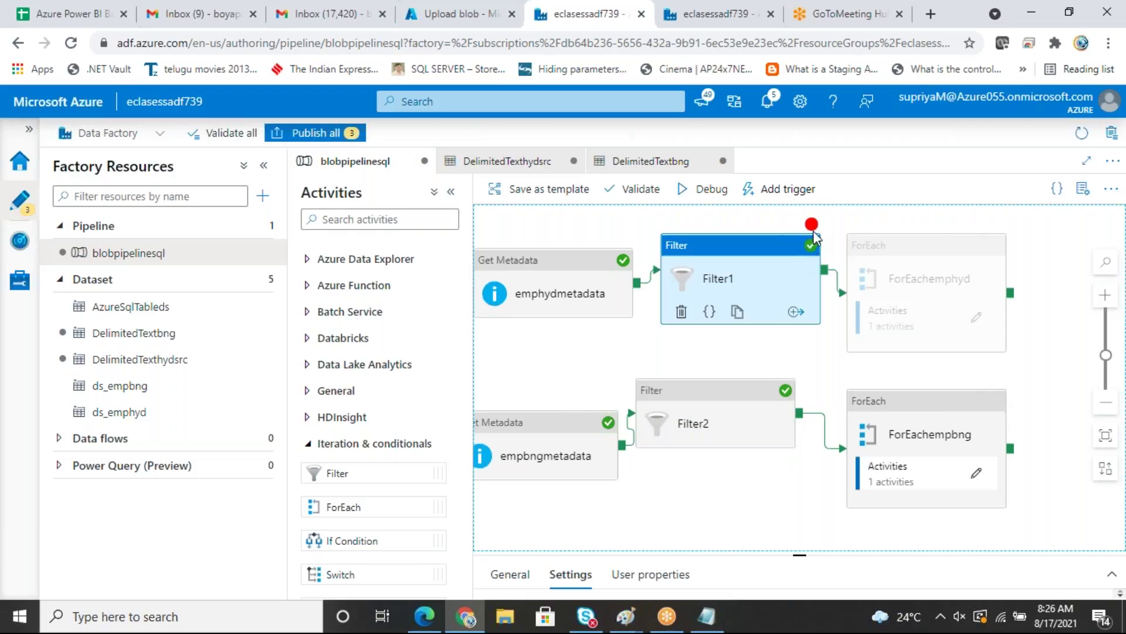
click(812, 225)
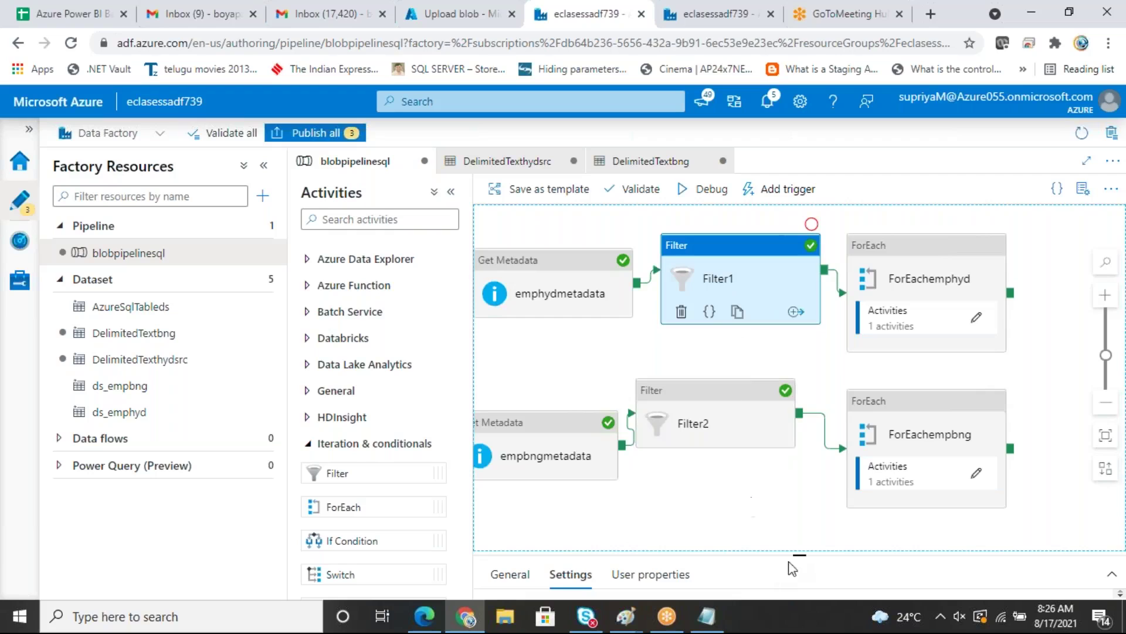
Step: Examine the childItems in the emphydmetadata activity's output from the debug run
drag(799, 552, 799, 430)
click(645, 346)
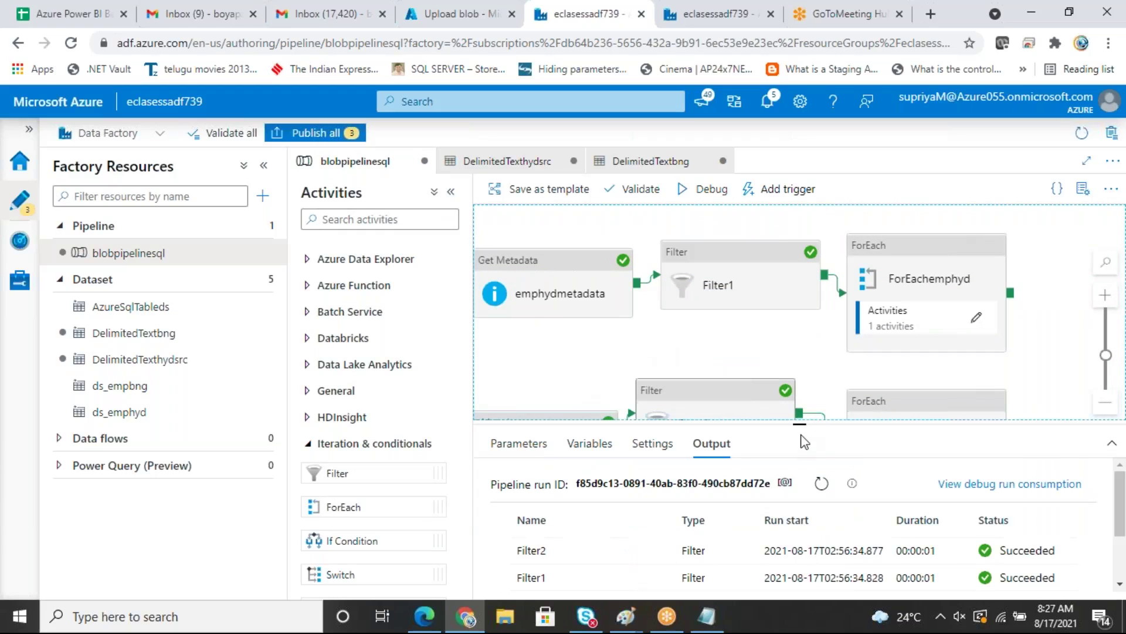
drag(800, 414, 800, 208)
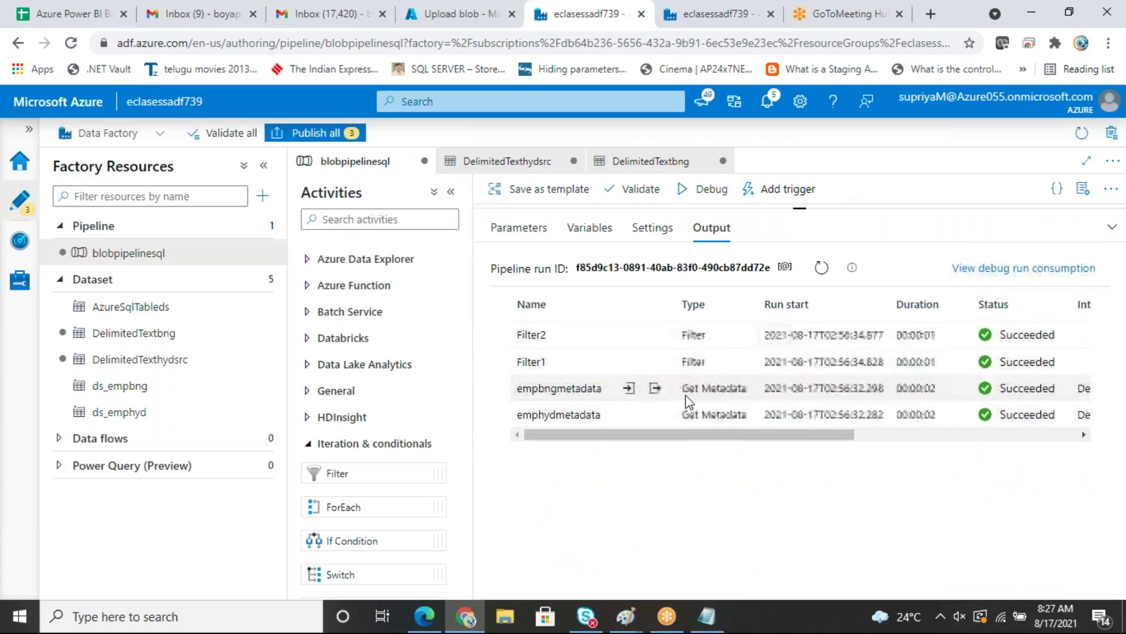
click(656, 414)
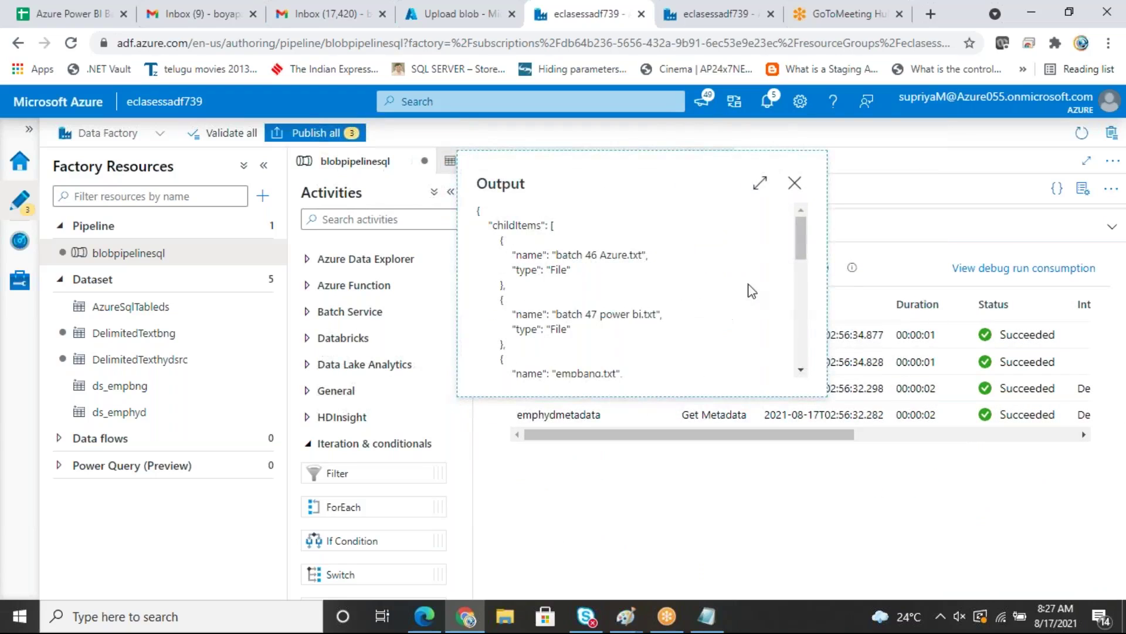
drag(556, 254, 629, 201)
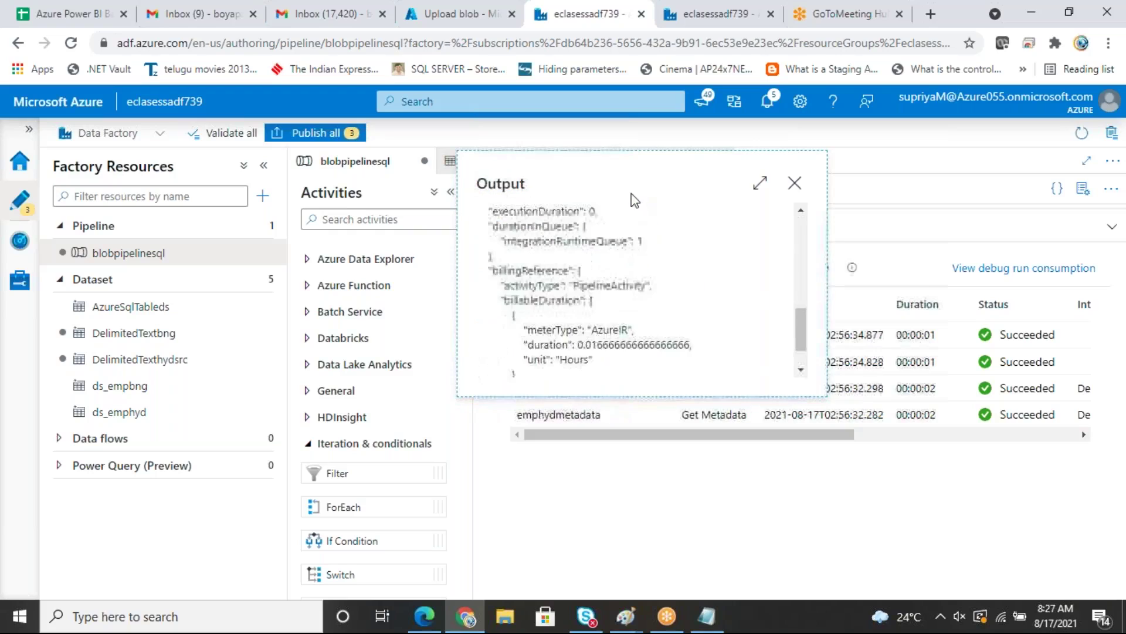
drag(805, 346, 807, 241)
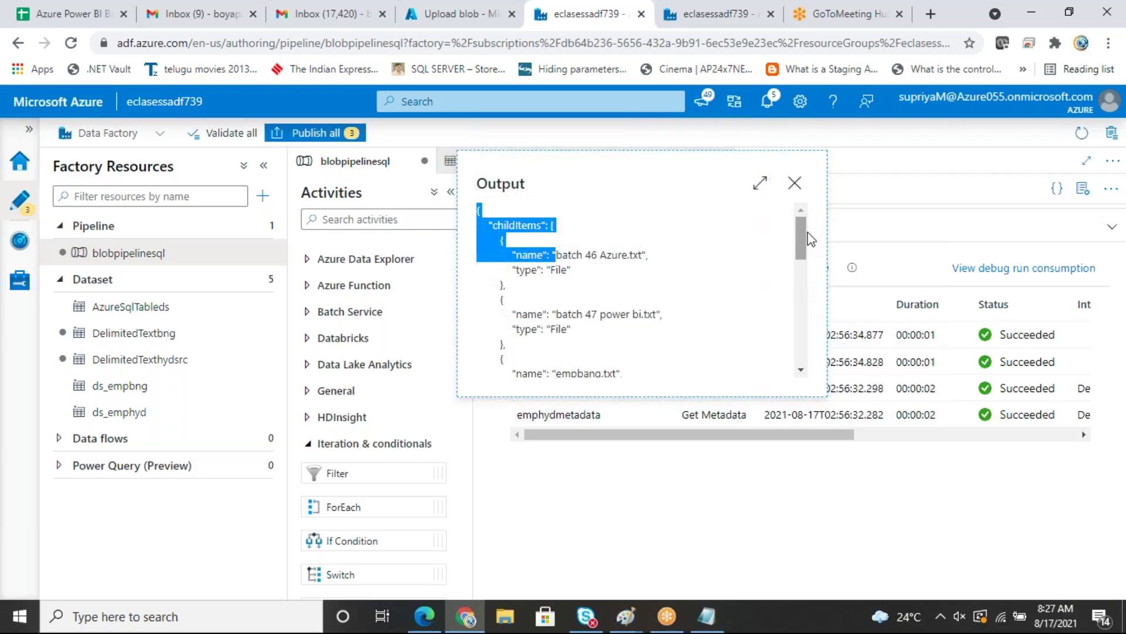
click(795, 184)
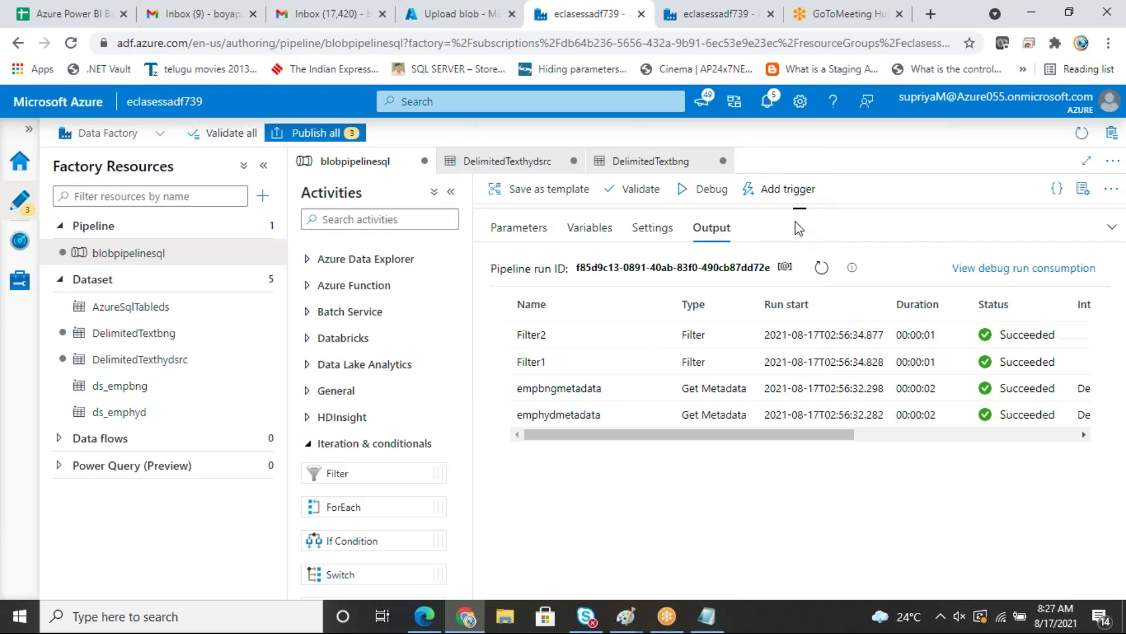
Step: Examine the item counts and file names in Filter1's output from the debug run
drag(799, 212, 800, 394)
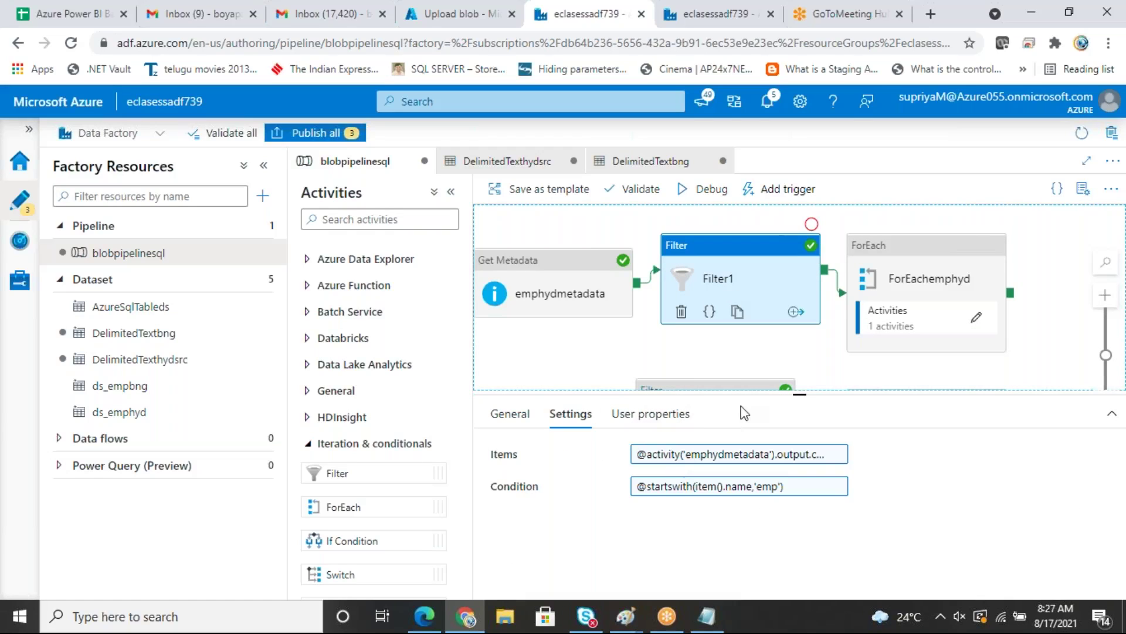
click(713, 347)
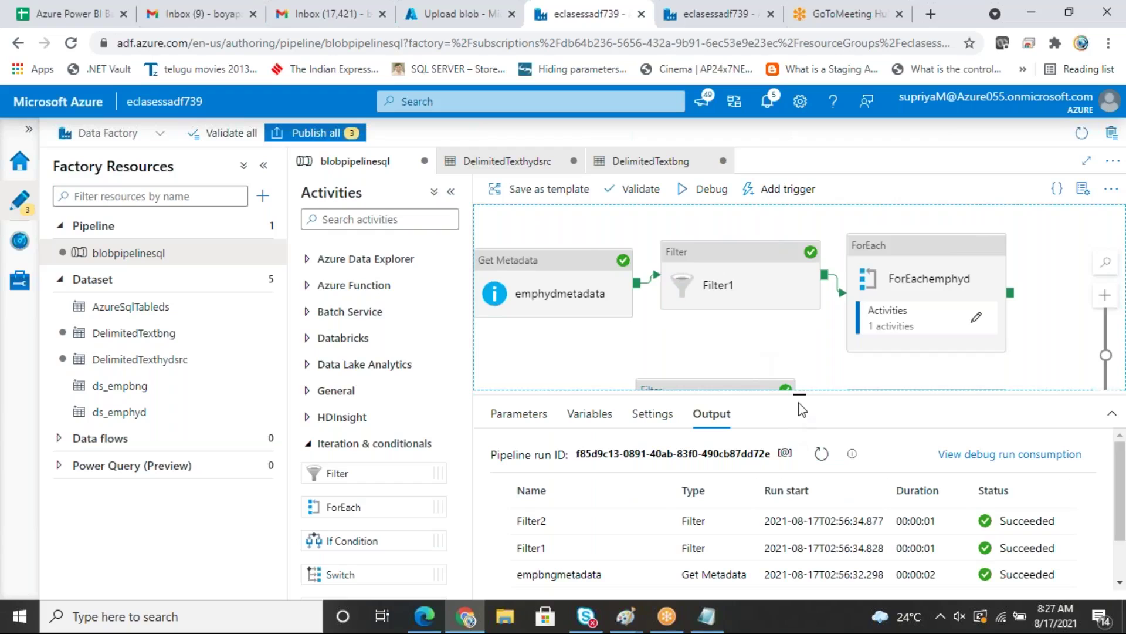
drag(800, 386, 800, 281)
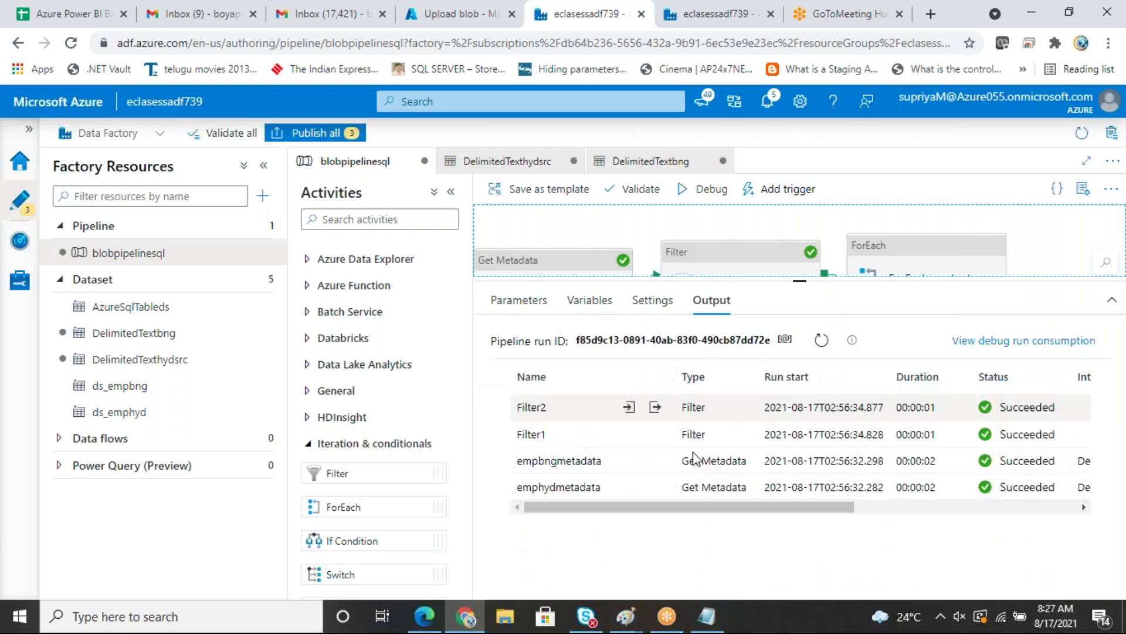
click(656, 434)
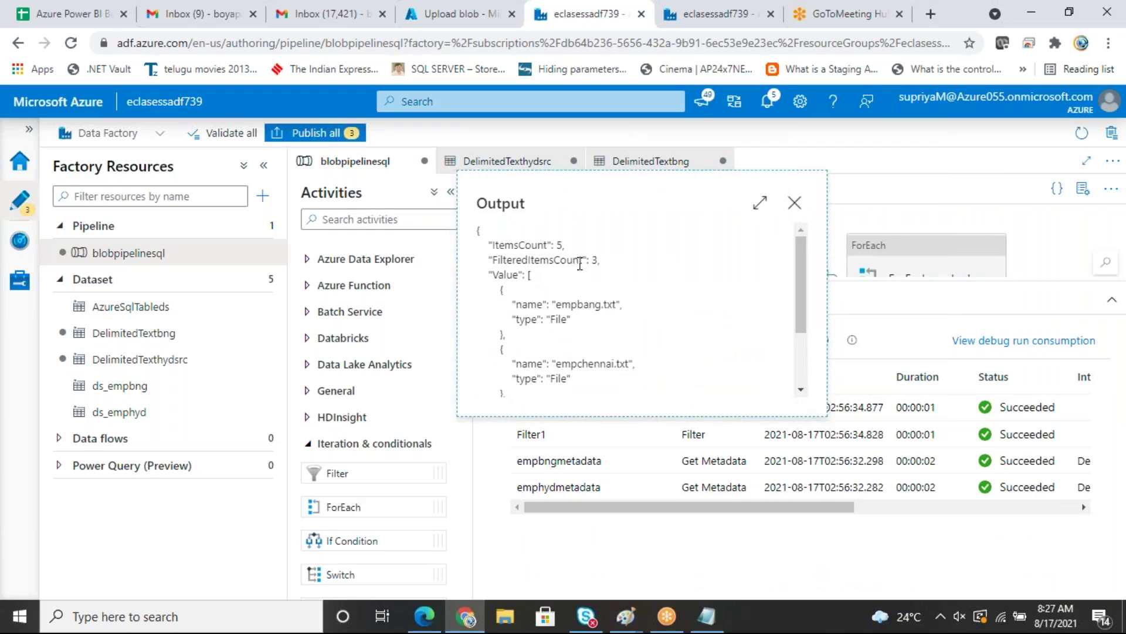
drag(550, 245, 613, 267)
drag(557, 302, 577, 303)
drag(556, 364, 573, 363)
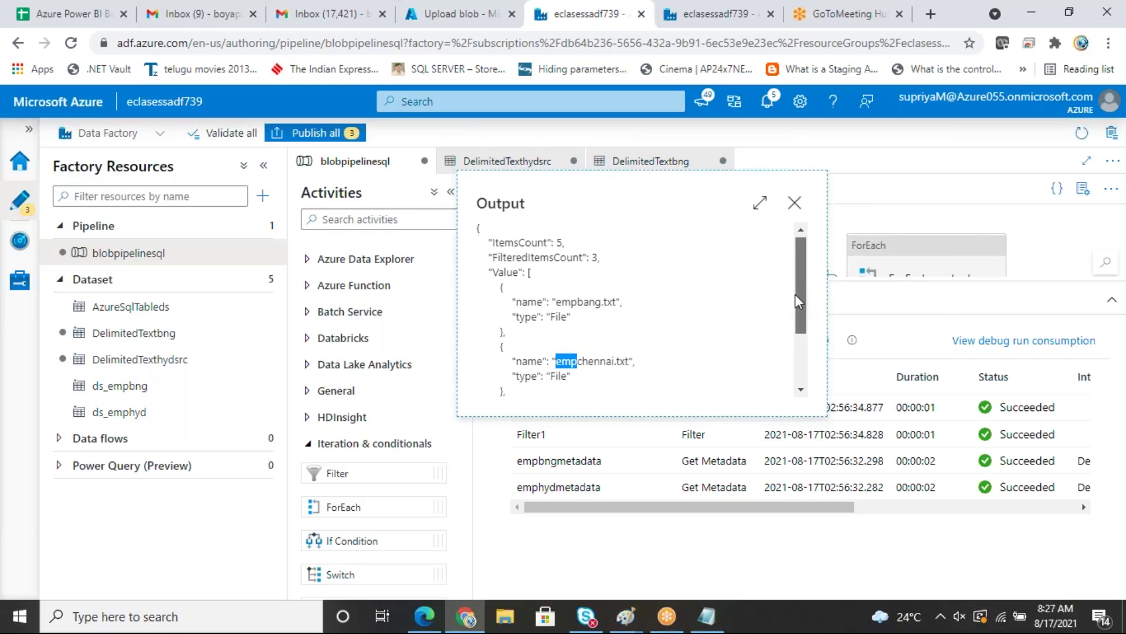
scroll(794, 294, down, 2)
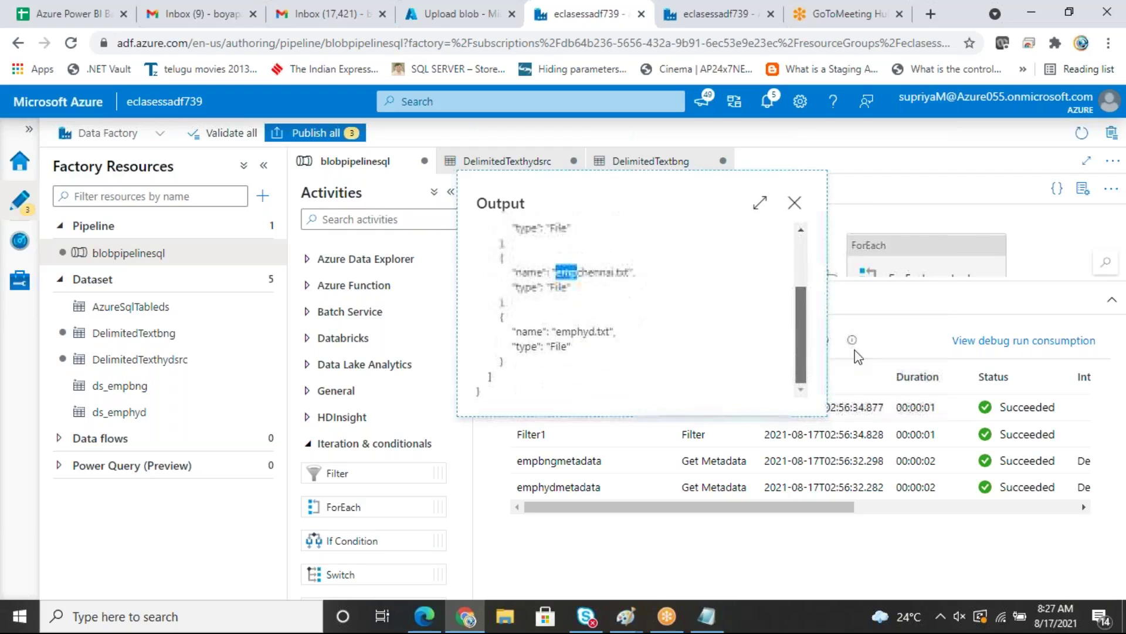
click(794, 204)
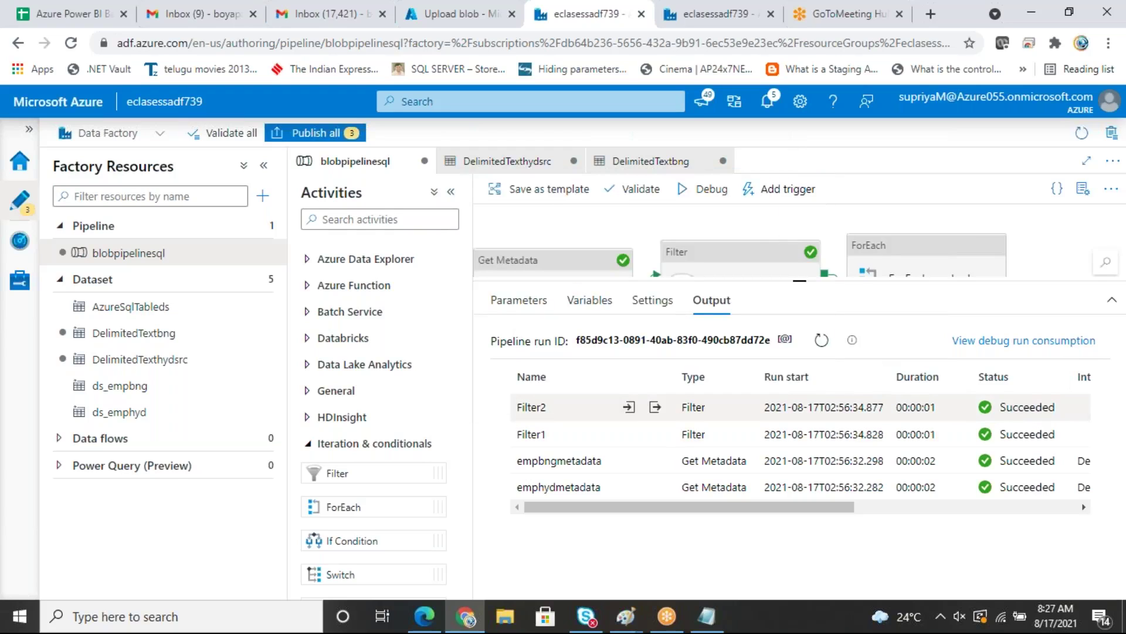
Step: Examine the item counts and file names in Filter2's output from the debug run
click(656, 407)
double_click(559, 217)
double_click(593, 231)
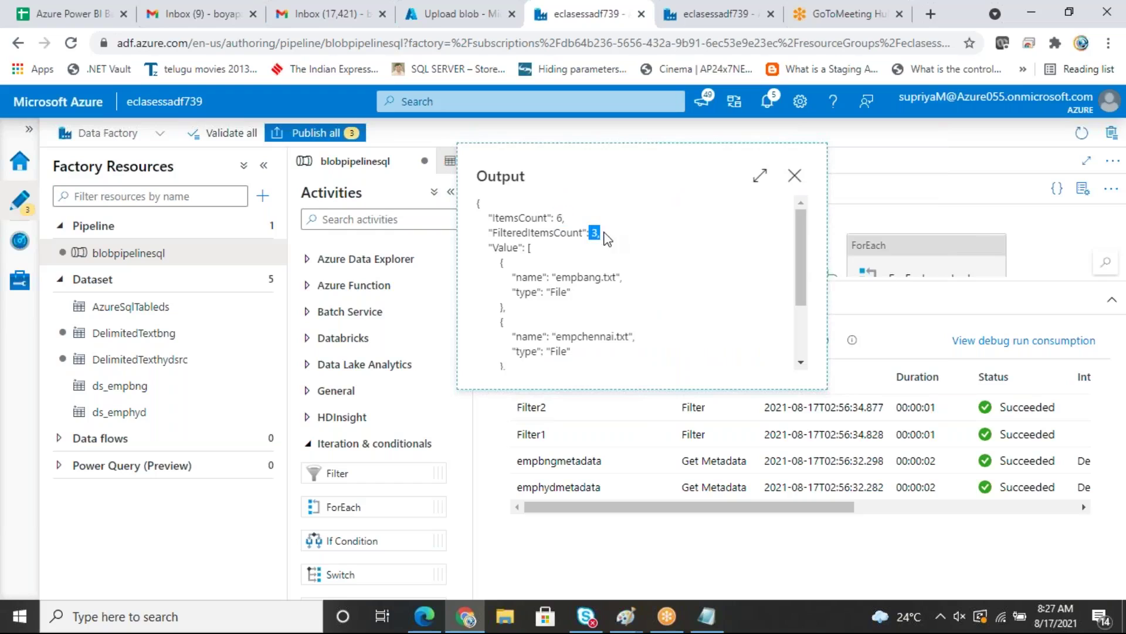
drag(555, 277, 575, 277)
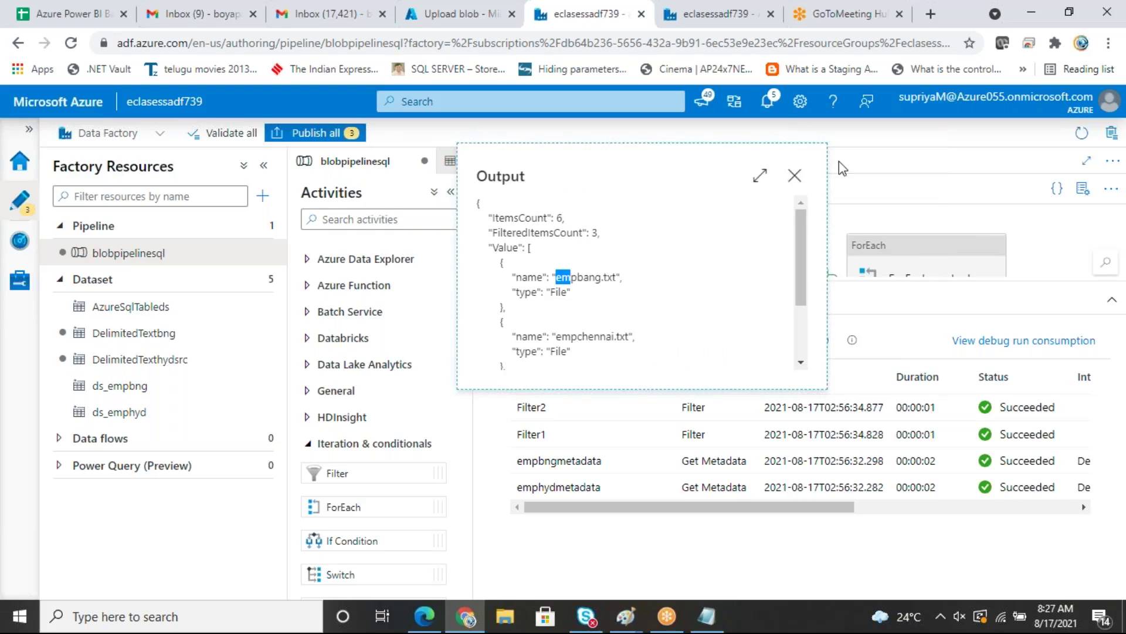
click(795, 175)
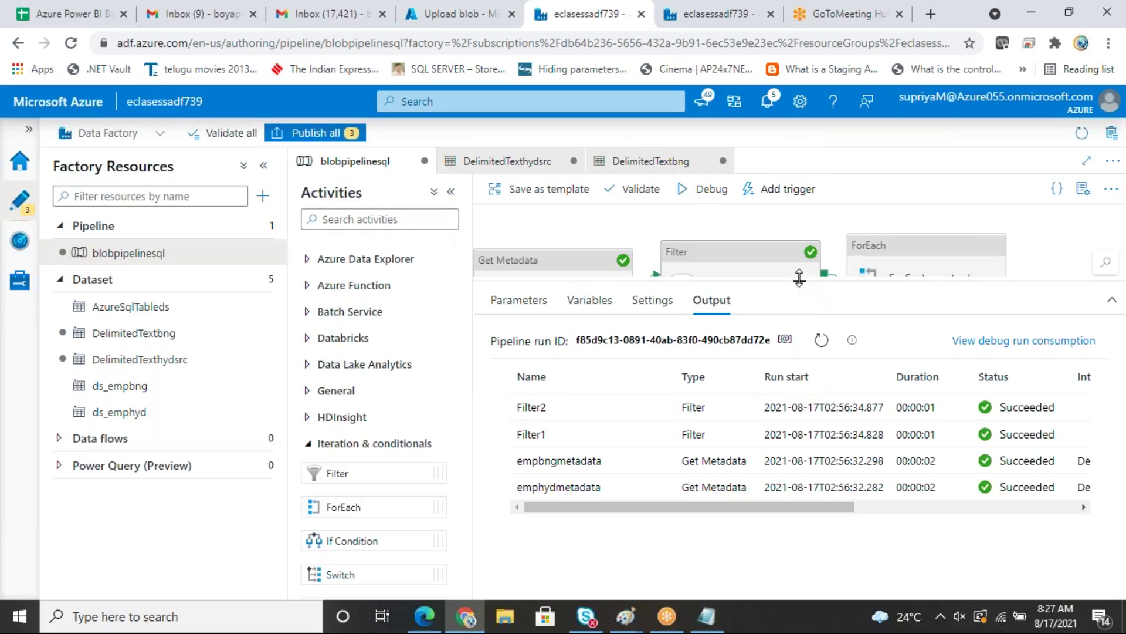
drag(799, 283, 800, 428)
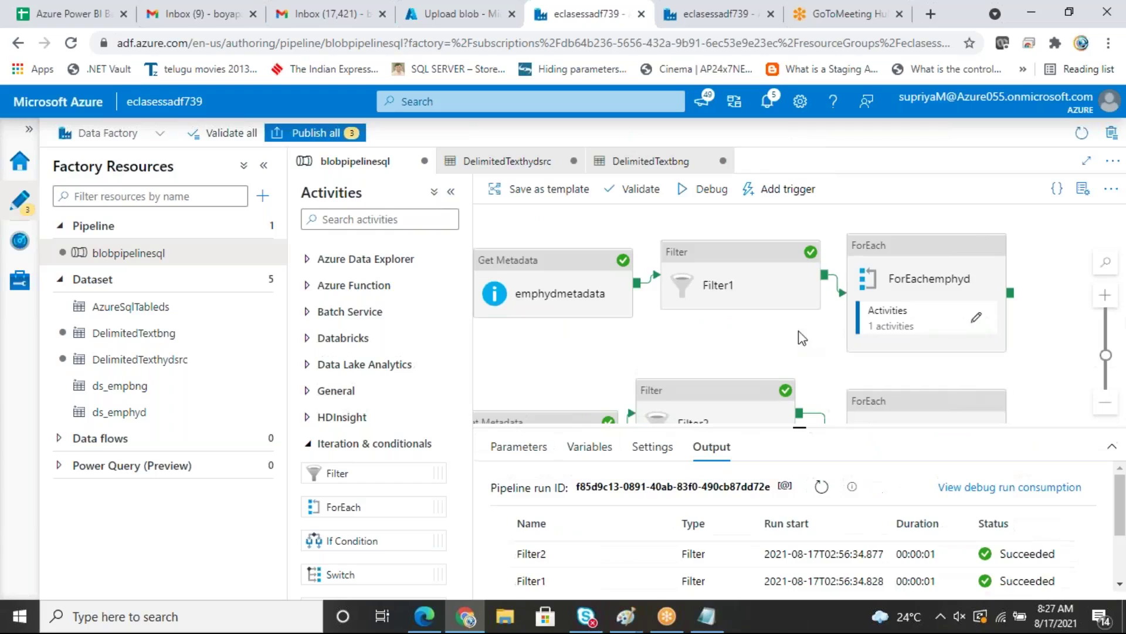
click(717, 281)
click(901, 267)
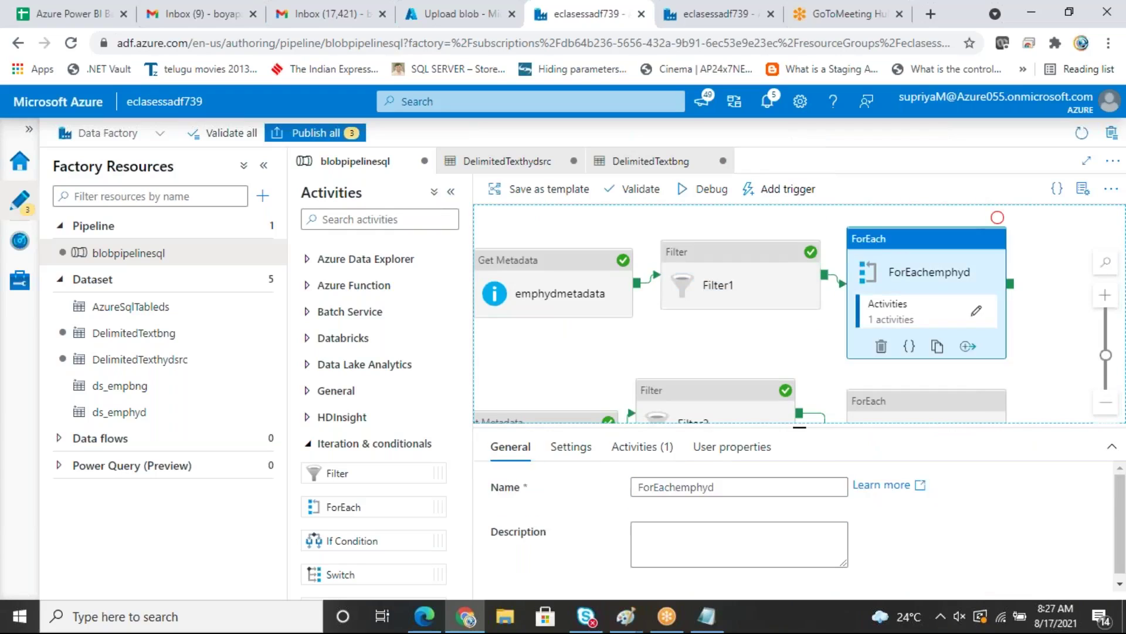
click(580, 454)
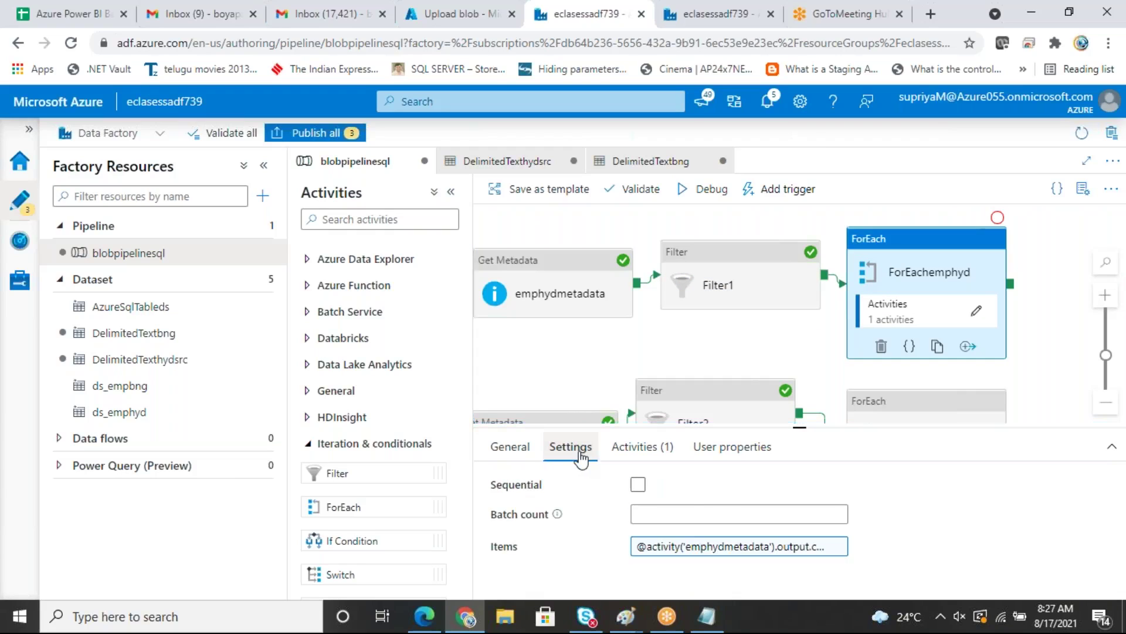
click(748, 551)
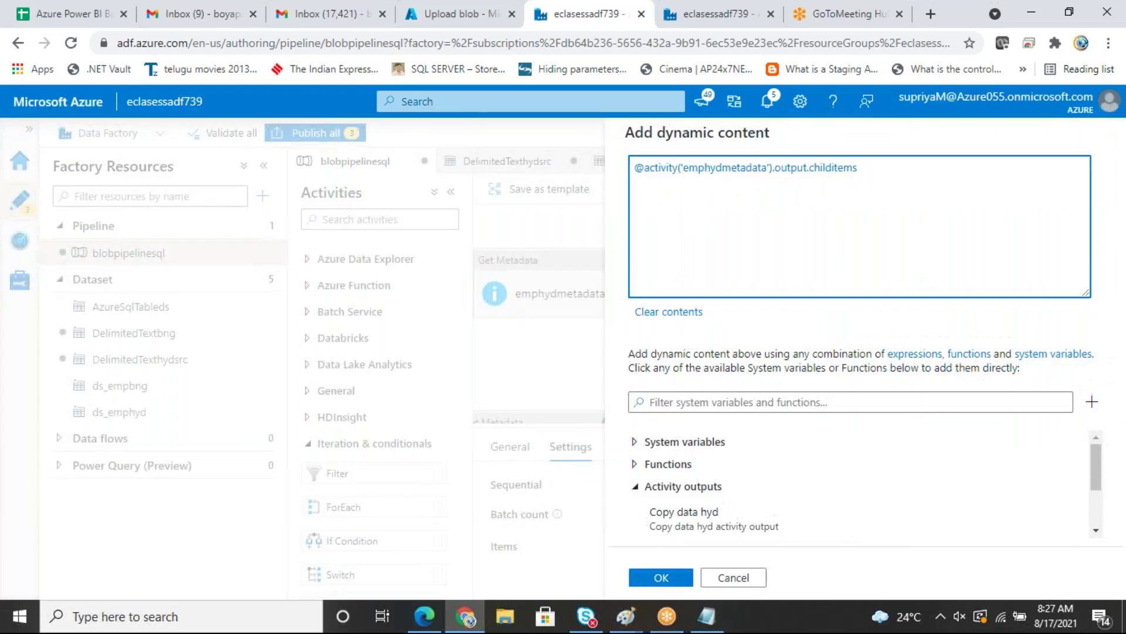
drag(1093, 464, 1094, 495)
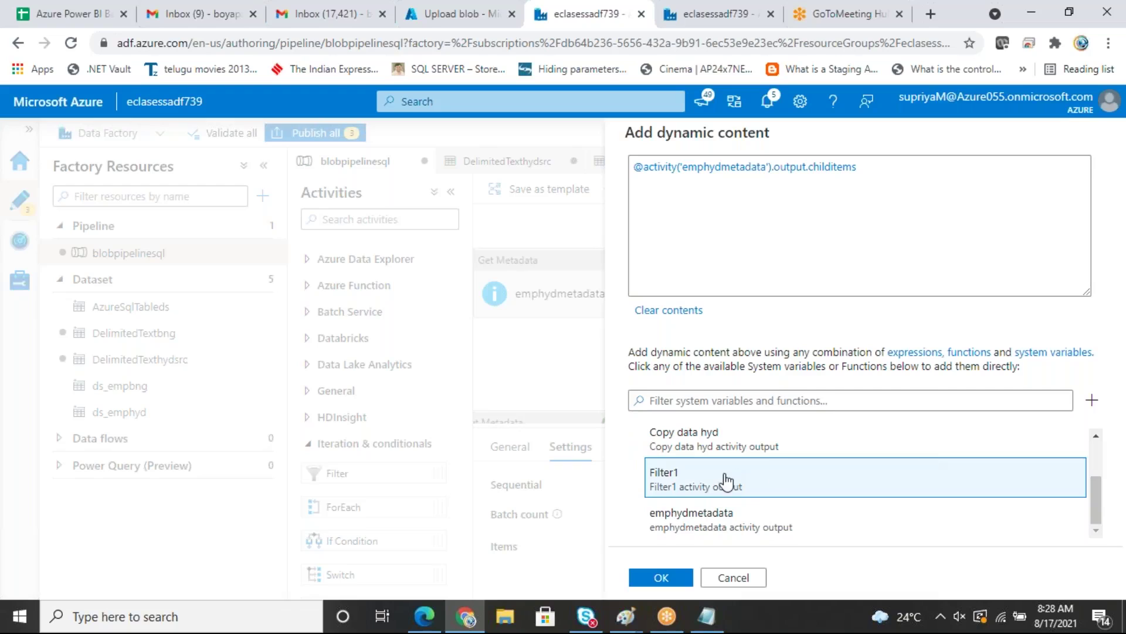
drag(874, 174, 568, 174)
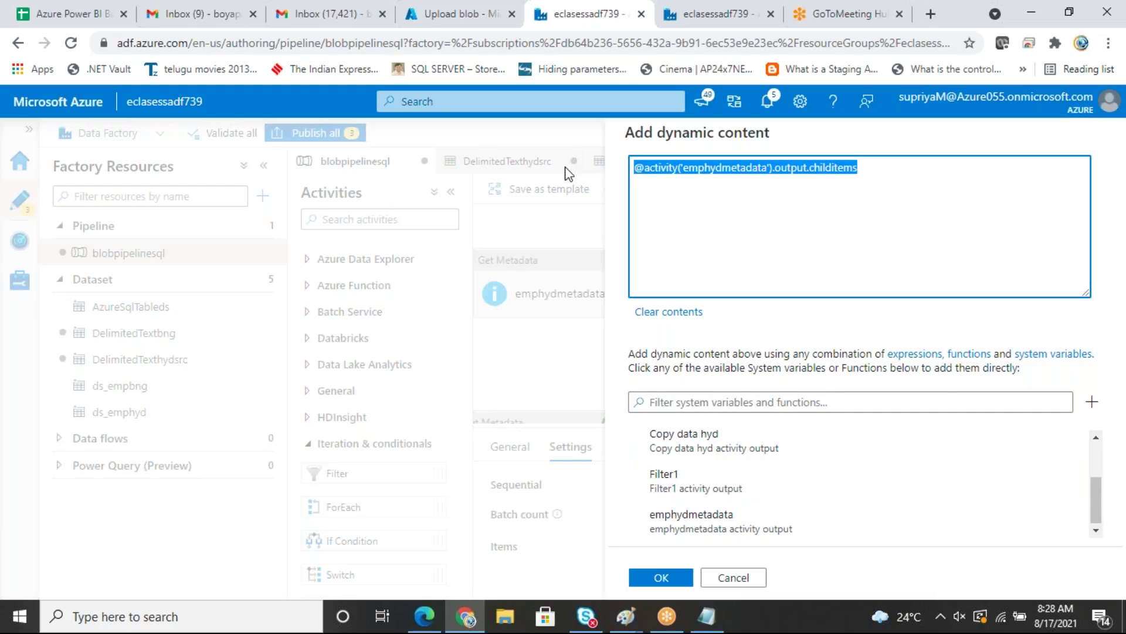
key(BackSpace)
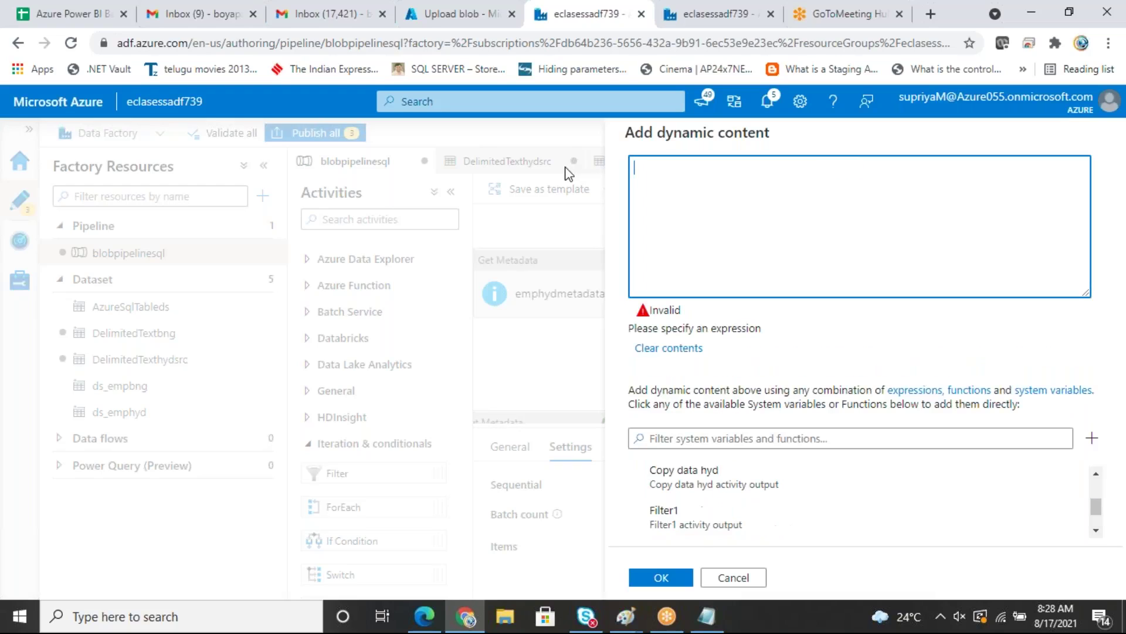
click(736, 520)
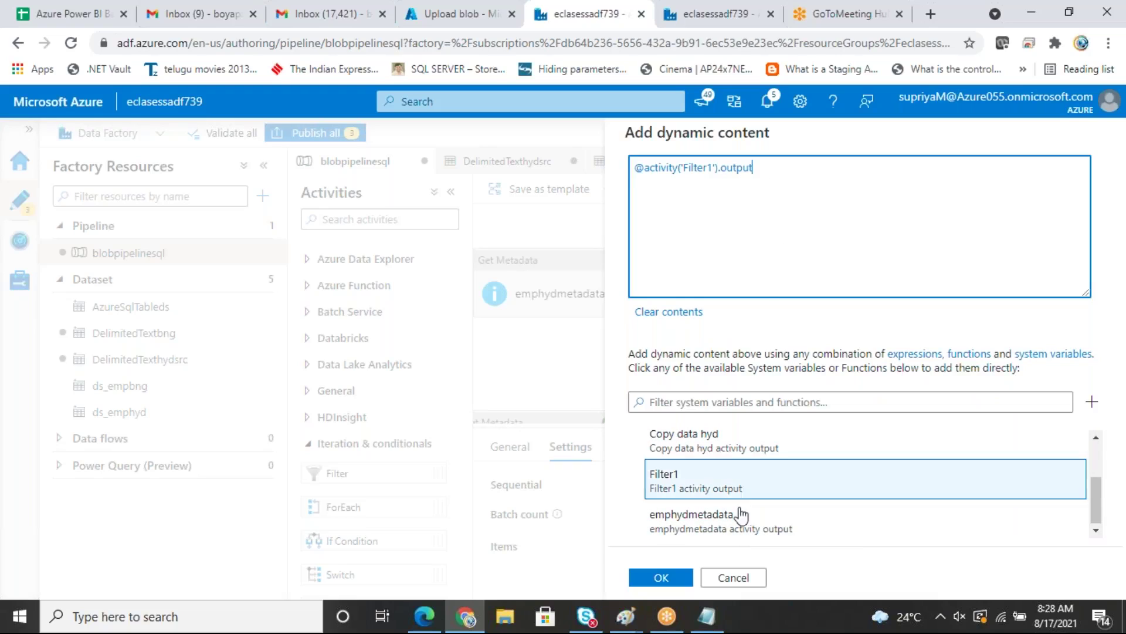
click(749, 582)
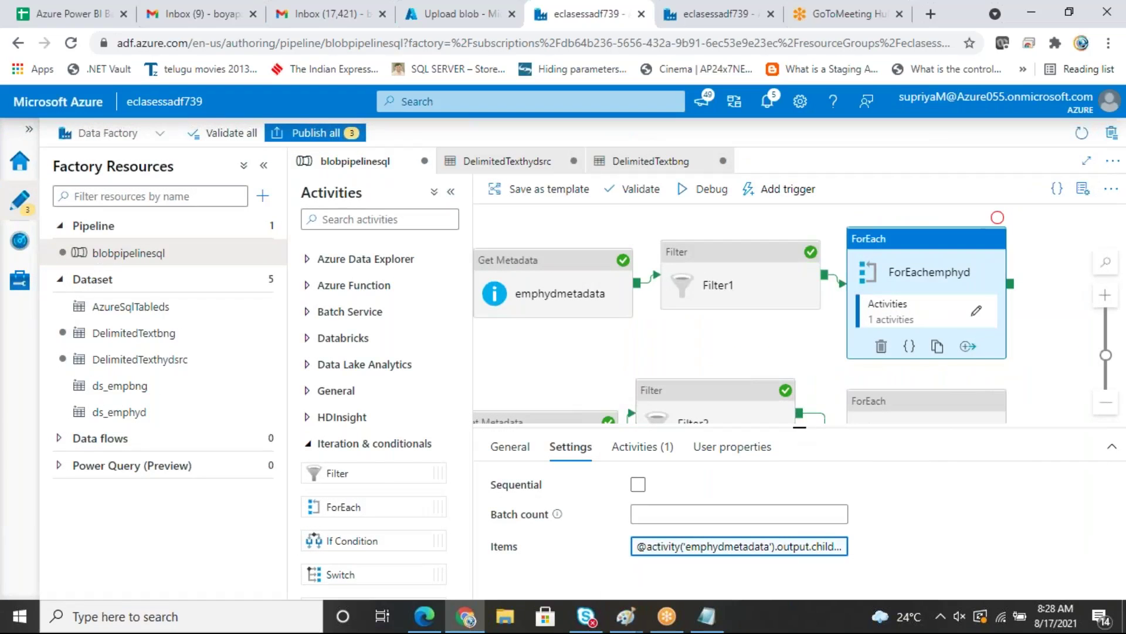
Step: Examine the filtered item count and the Value array's name fields in Filter2's debug output
click(727, 286)
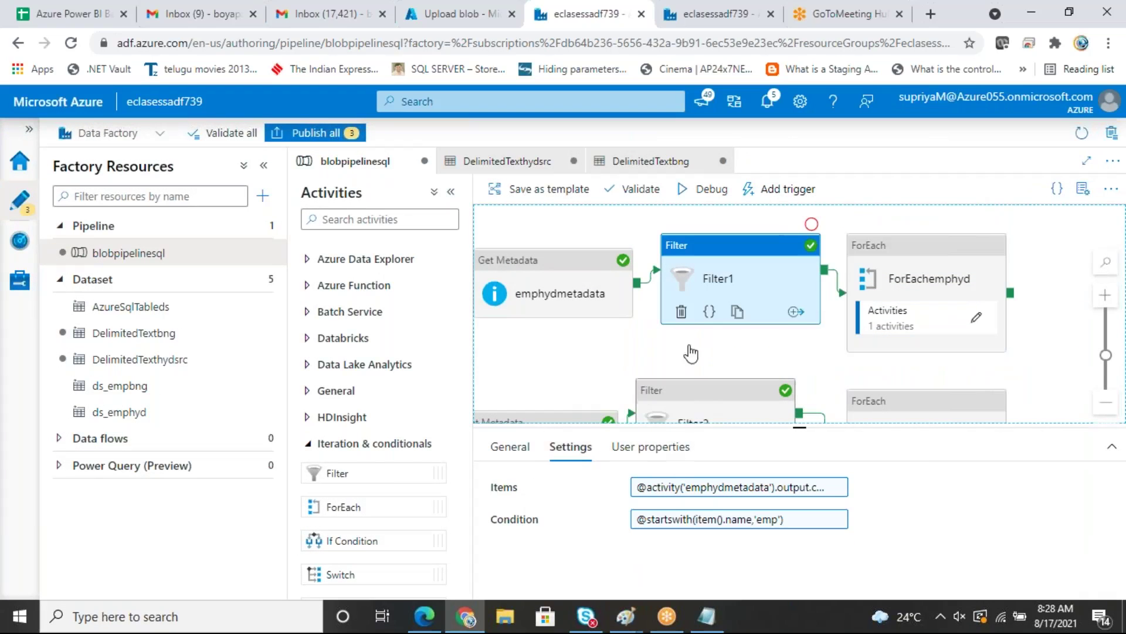
click(652, 338)
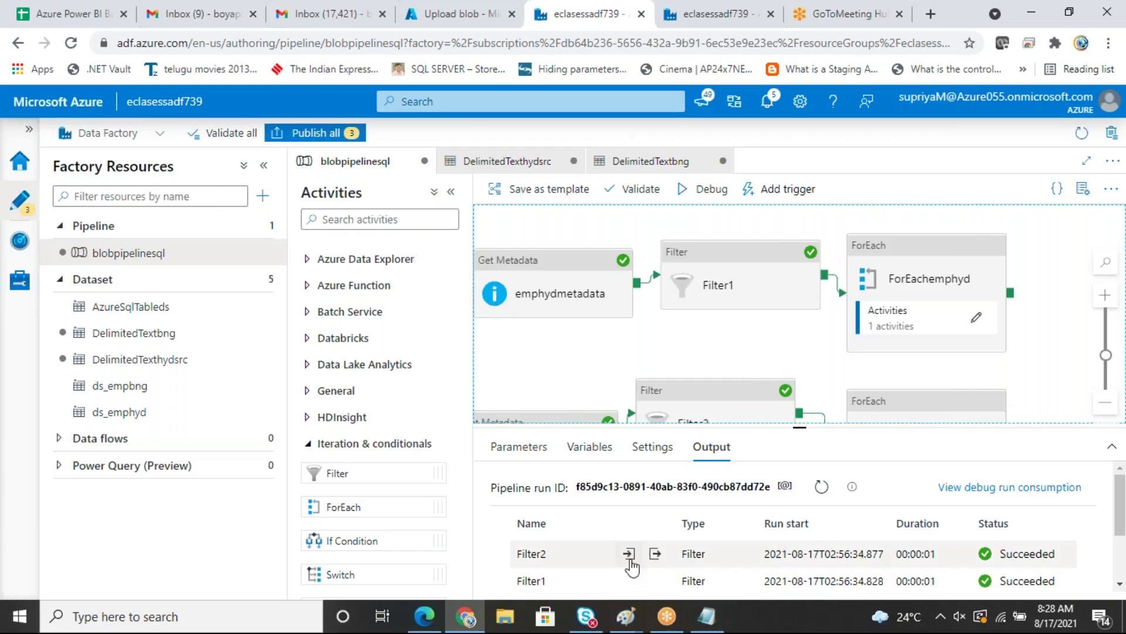
click(651, 553)
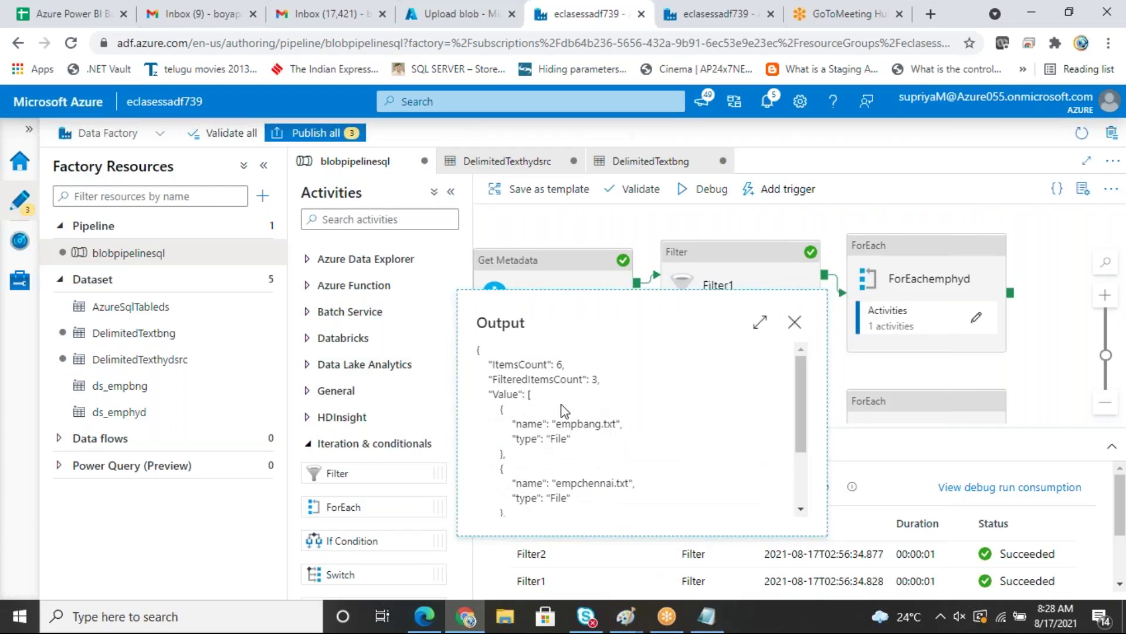
drag(493, 379, 613, 385)
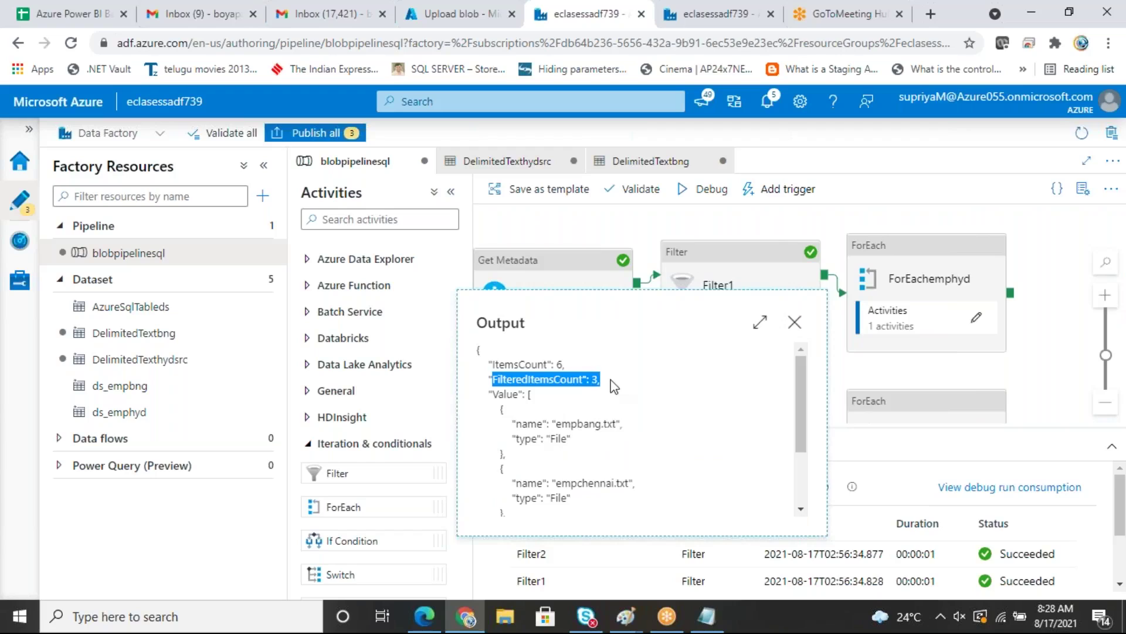
drag(492, 394, 544, 424)
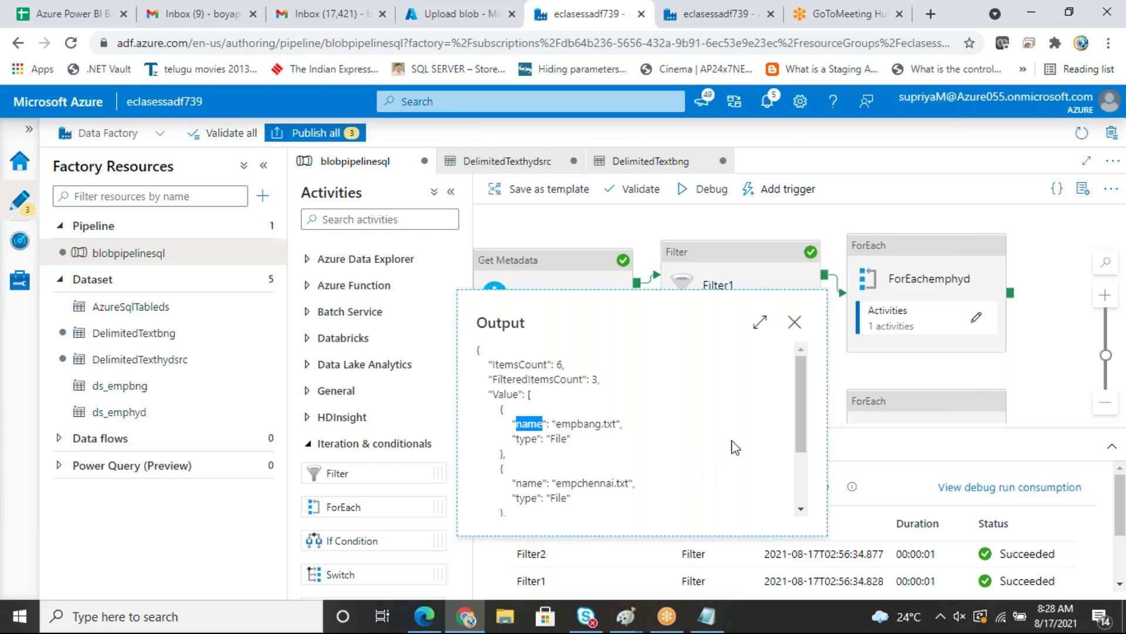
drag(801, 400, 797, 378)
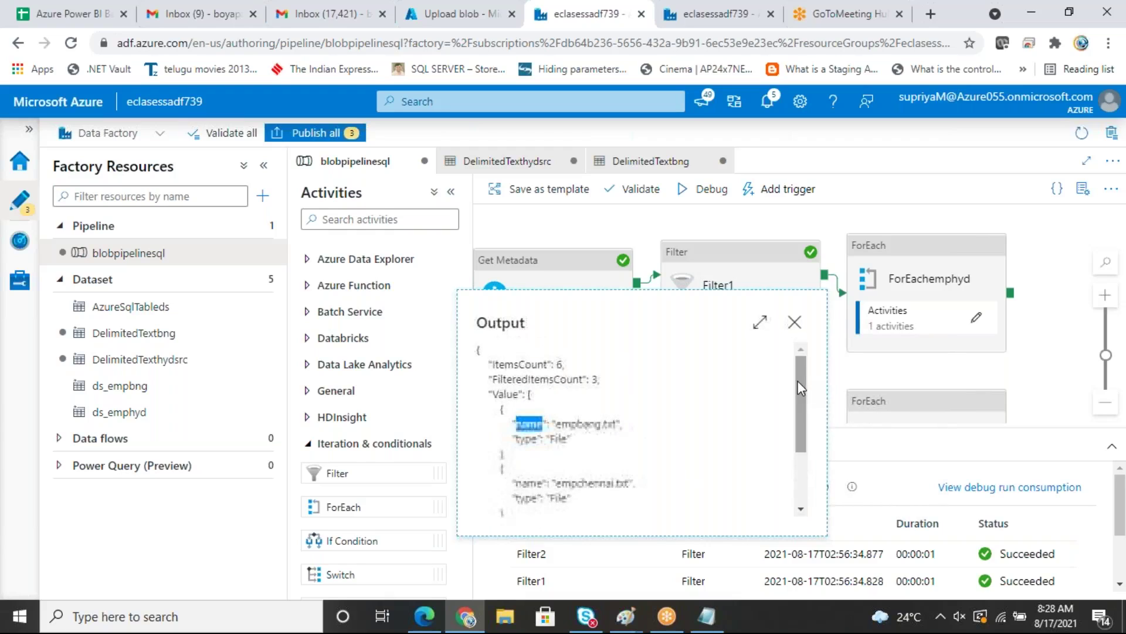
click(794, 322)
click(935, 277)
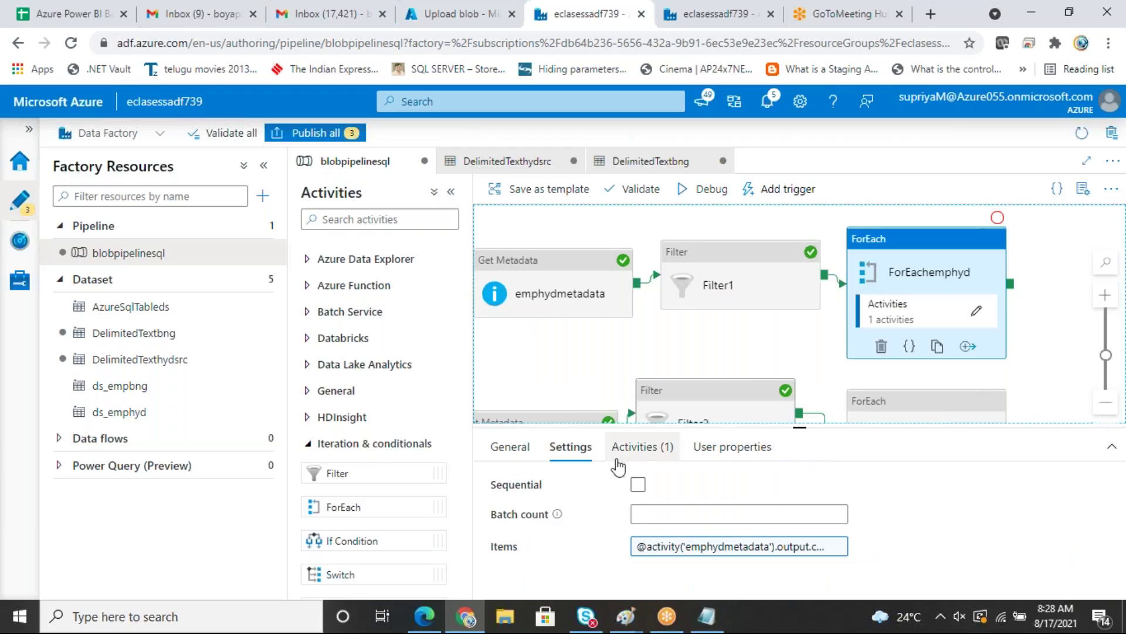
click(736, 547)
key(BackSpace)
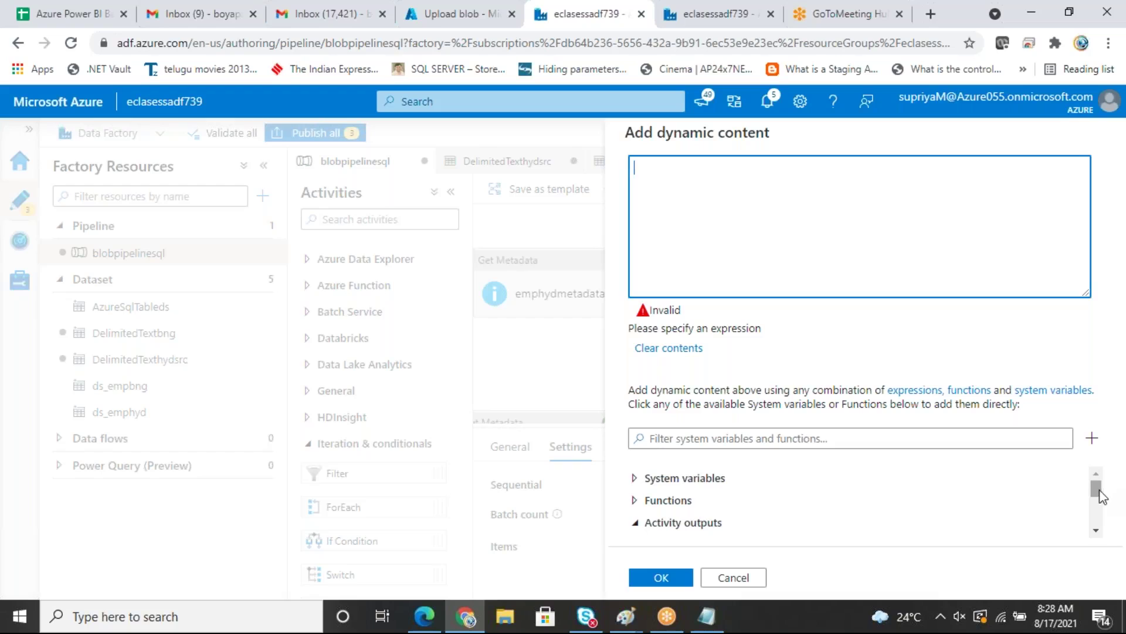
drag(1099, 495, 1097, 510)
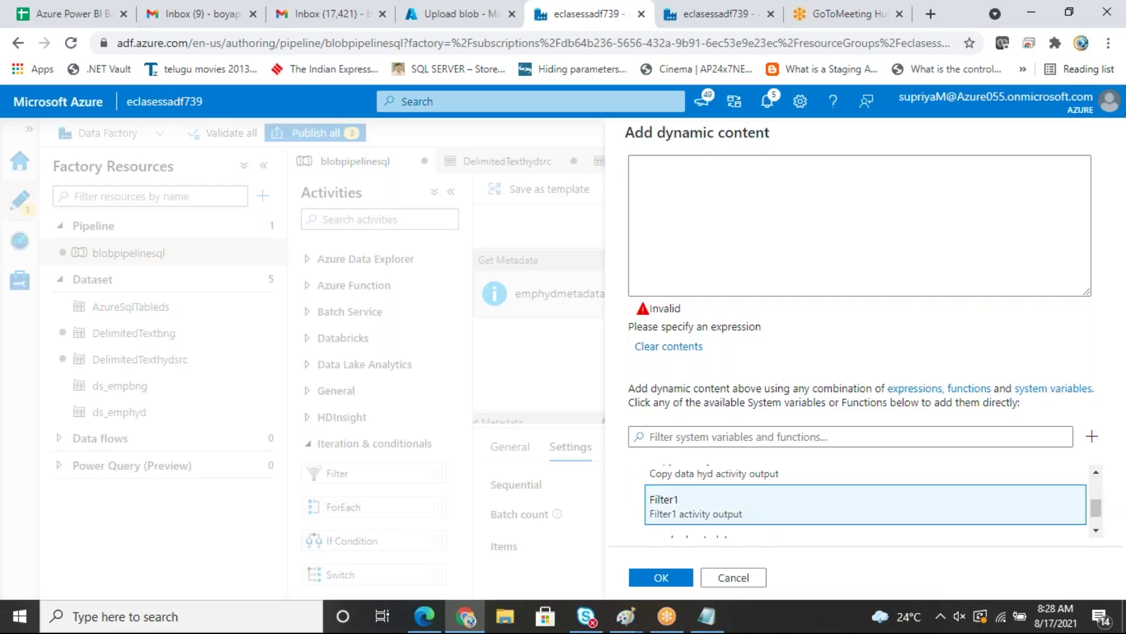
click(732, 512)
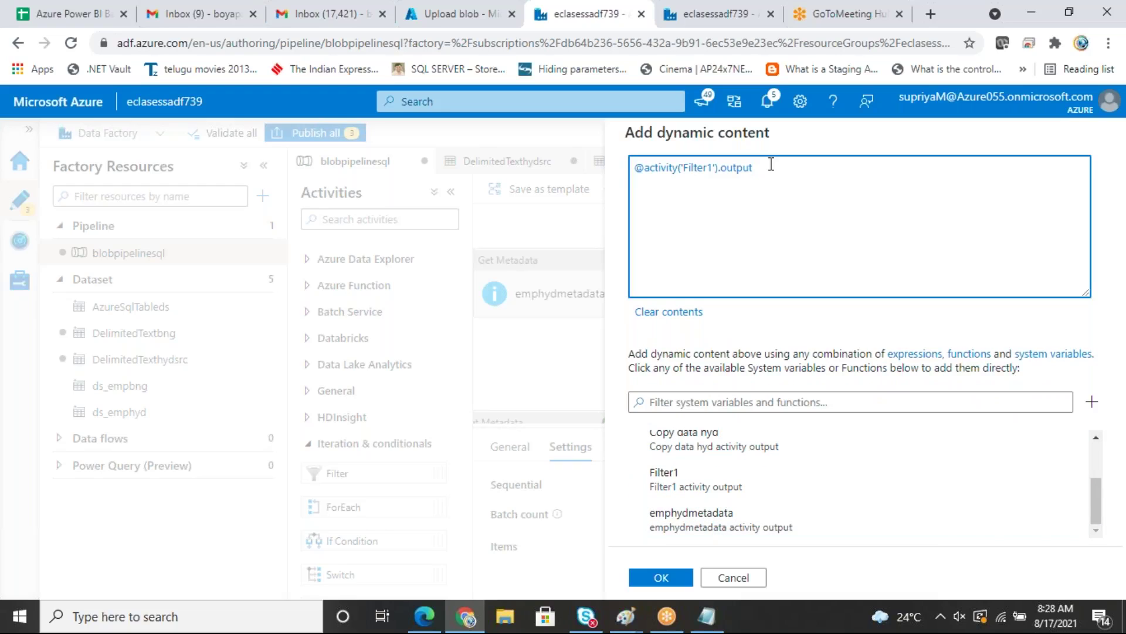
text(.value.name)
drag(829, 168, 599, 176)
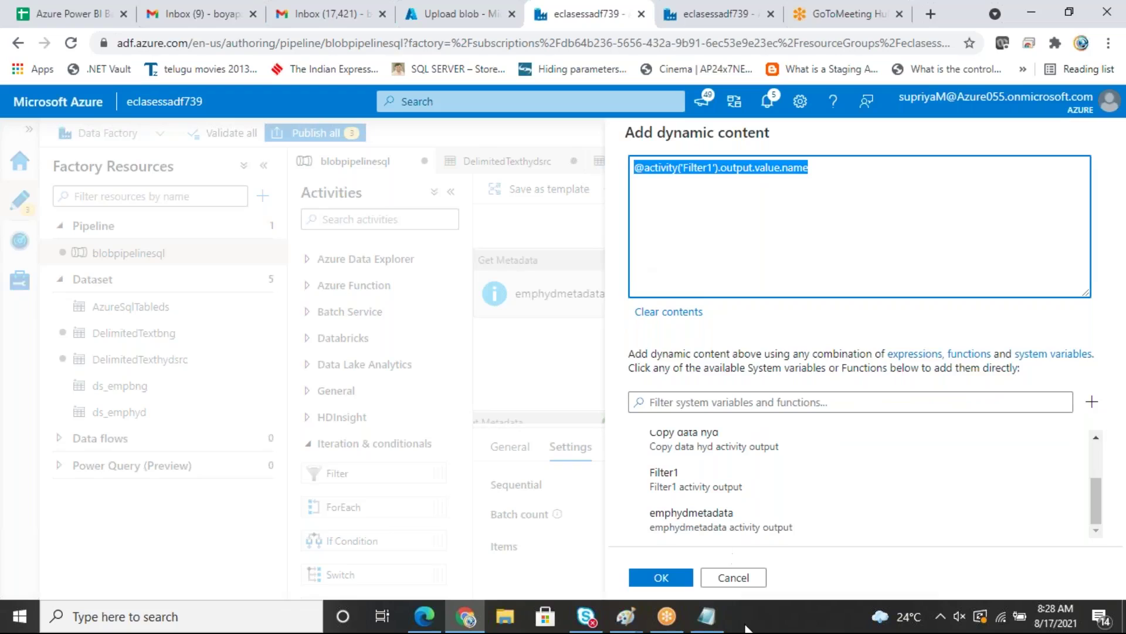
click(657, 575)
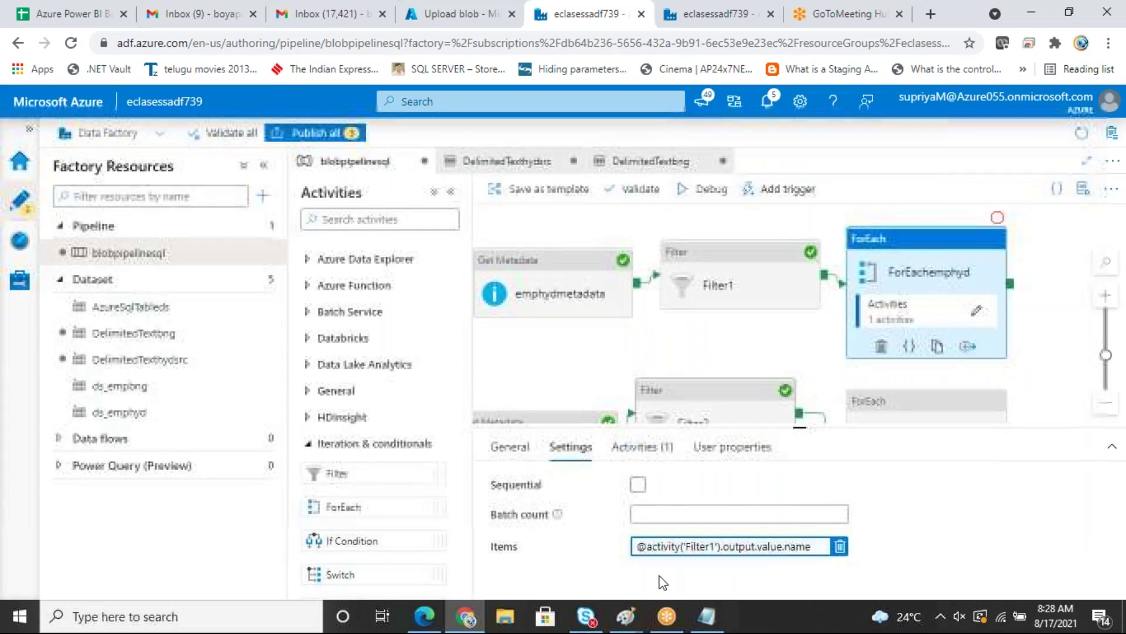
click(868, 405)
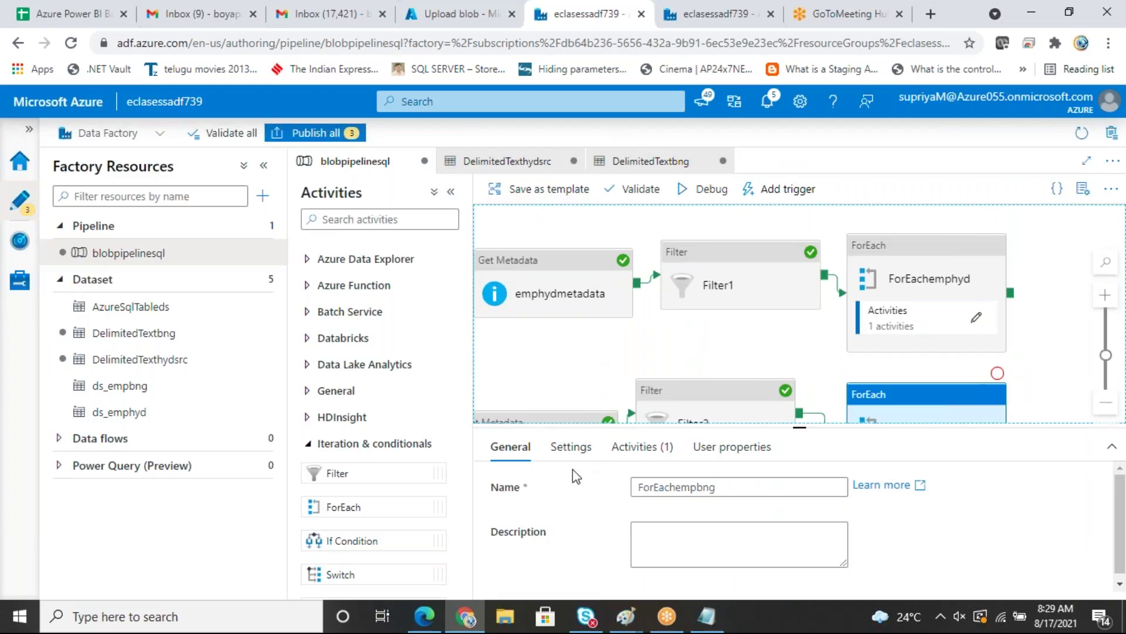
click(586, 452)
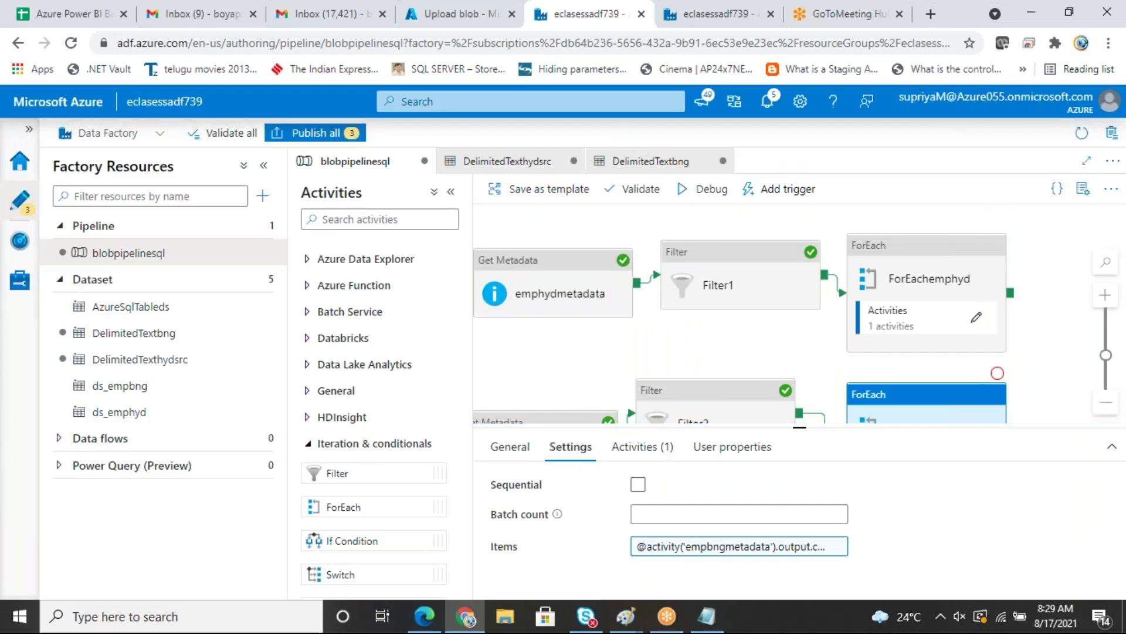
click(751, 546)
key(ctrl+a)
key(BackSpace)
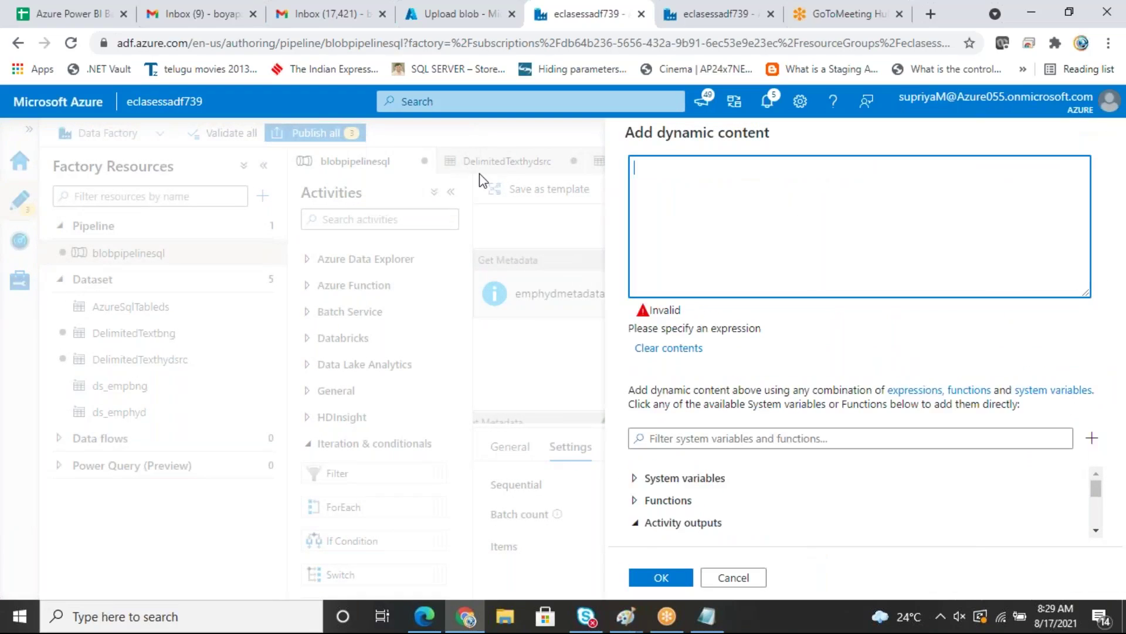
drag(1100, 494, 1101, 520)
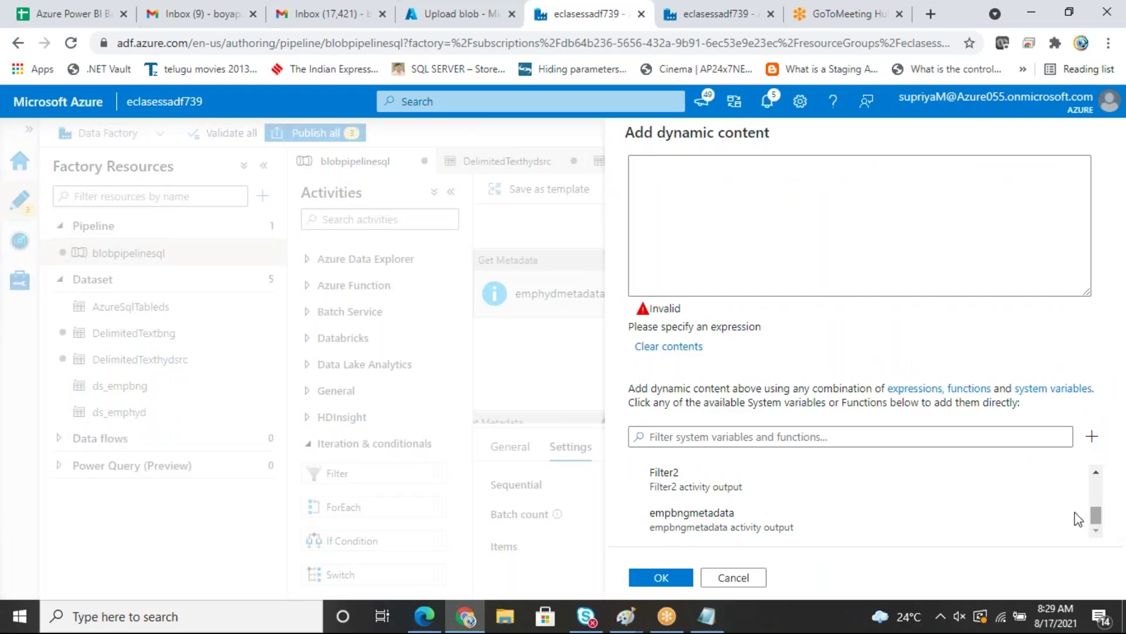
click(722, 489)
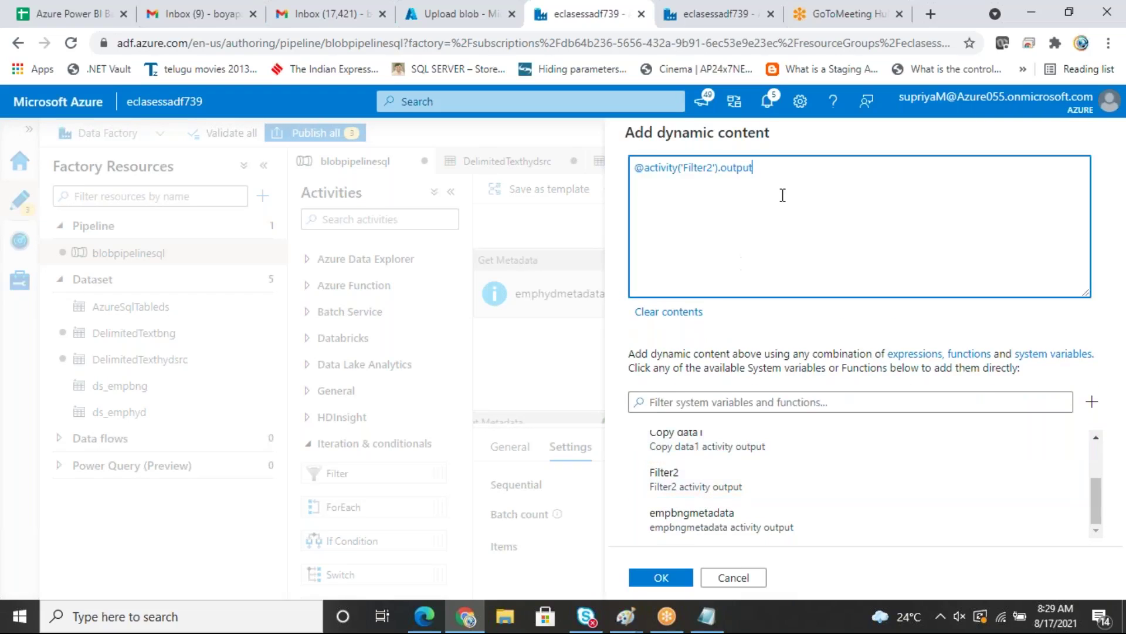
text(.valu)
text(e.)
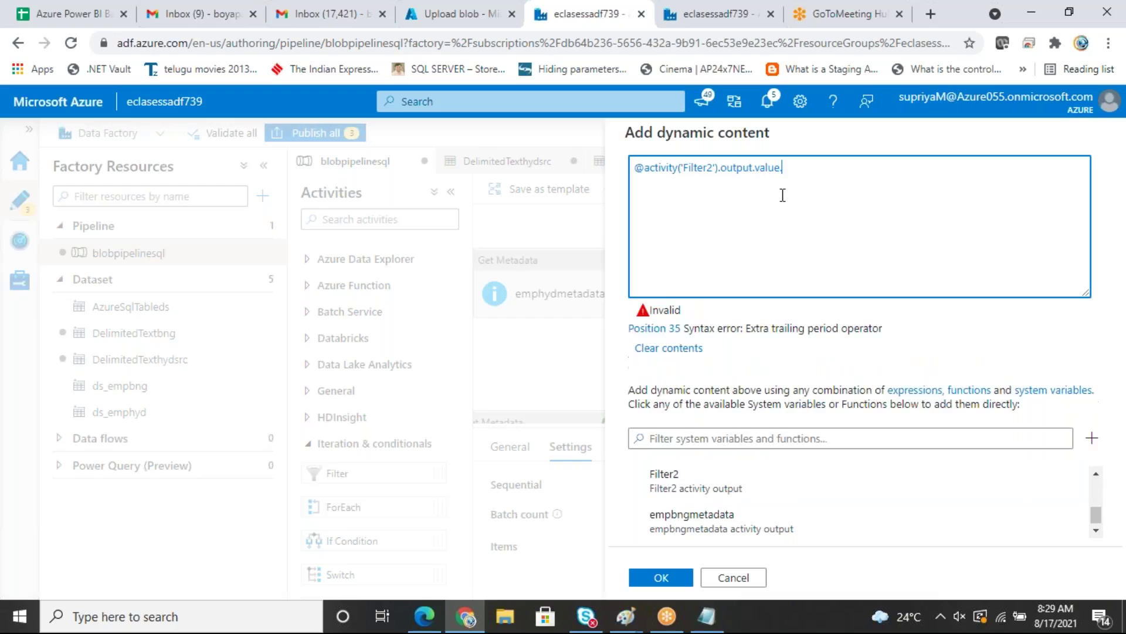
text(name)
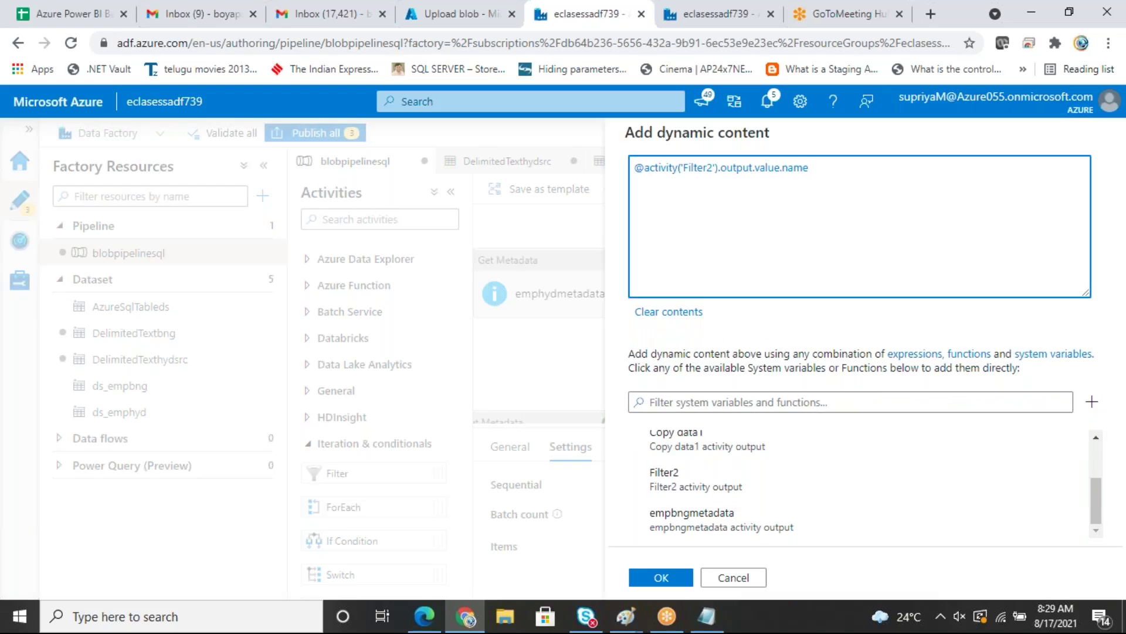
click(674, 571)
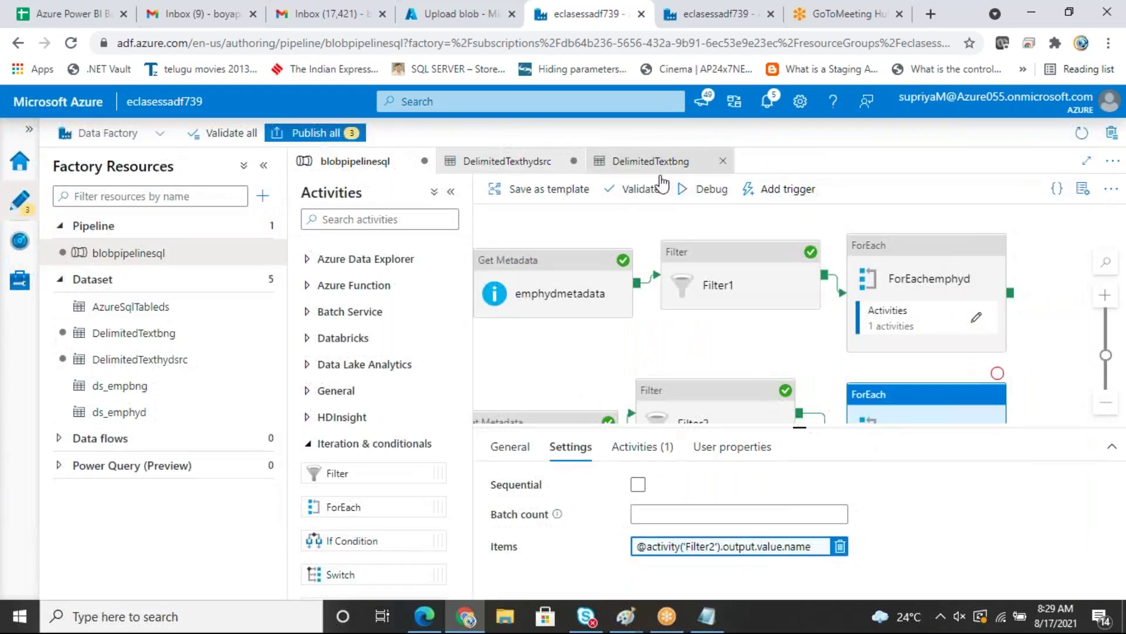
Step: Start a debug run of the blobpipelinesql pipeline
click(682, 188)
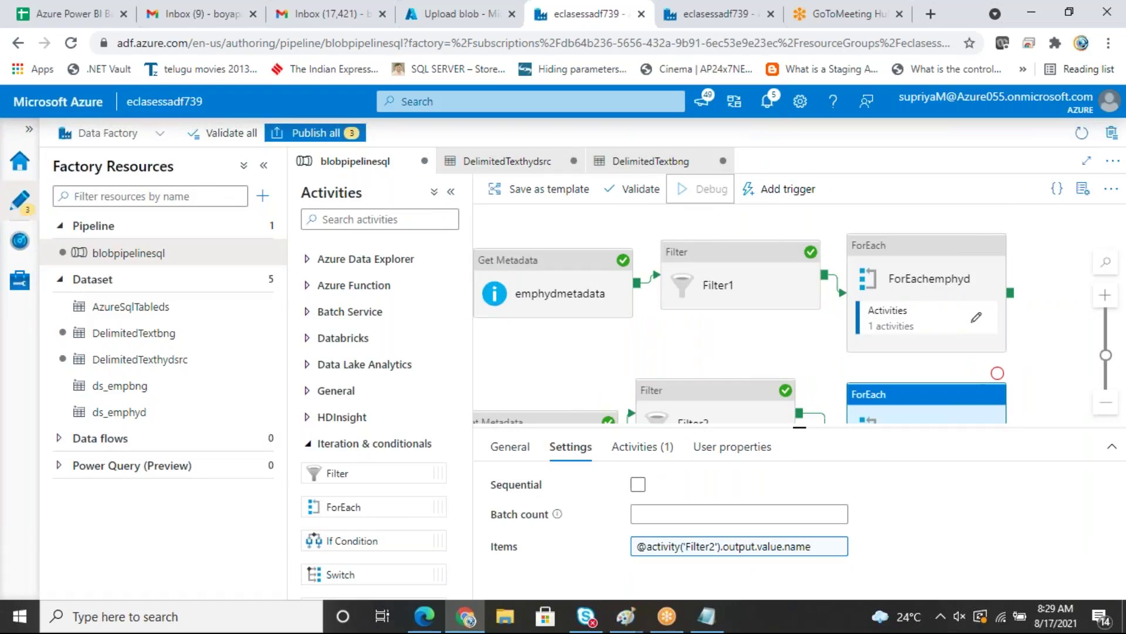
click(997, 372)
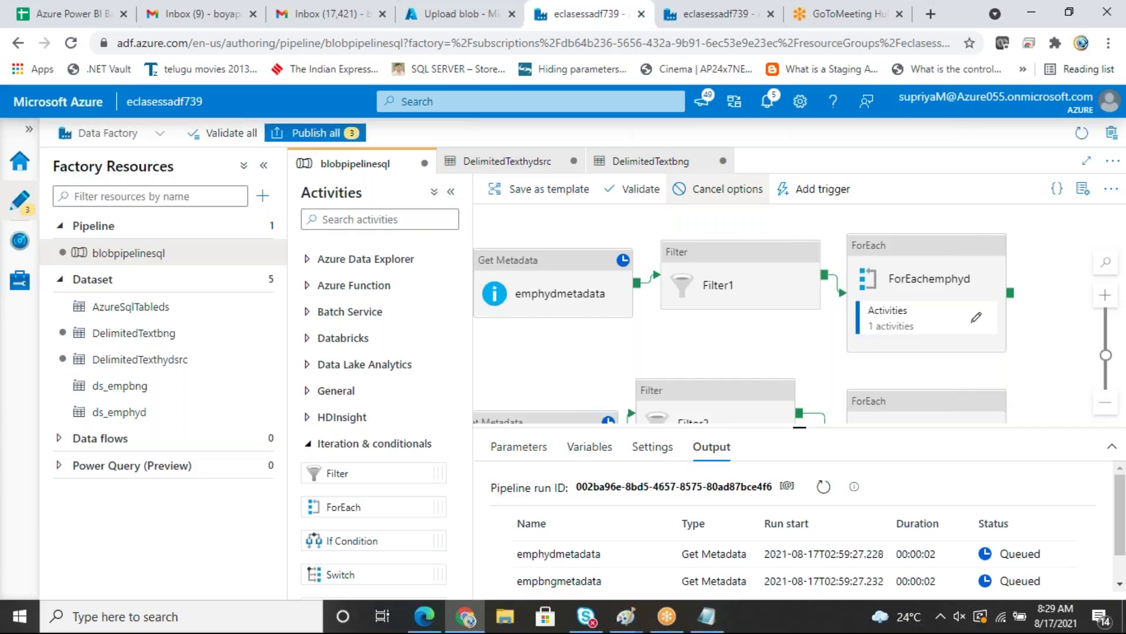
Step: Examine Filter1's condition expression and browse the logical functions available for dynamic content, leaving the condition unedited
click(726, 285)
click(779, 522)
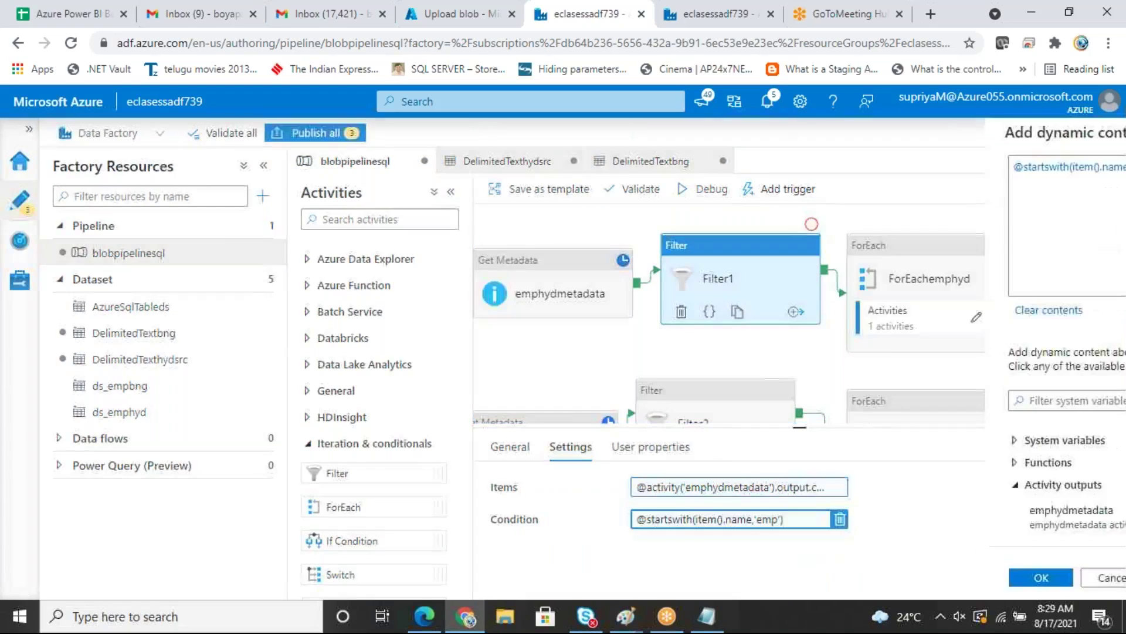
drag(790, 163, 597, 178)
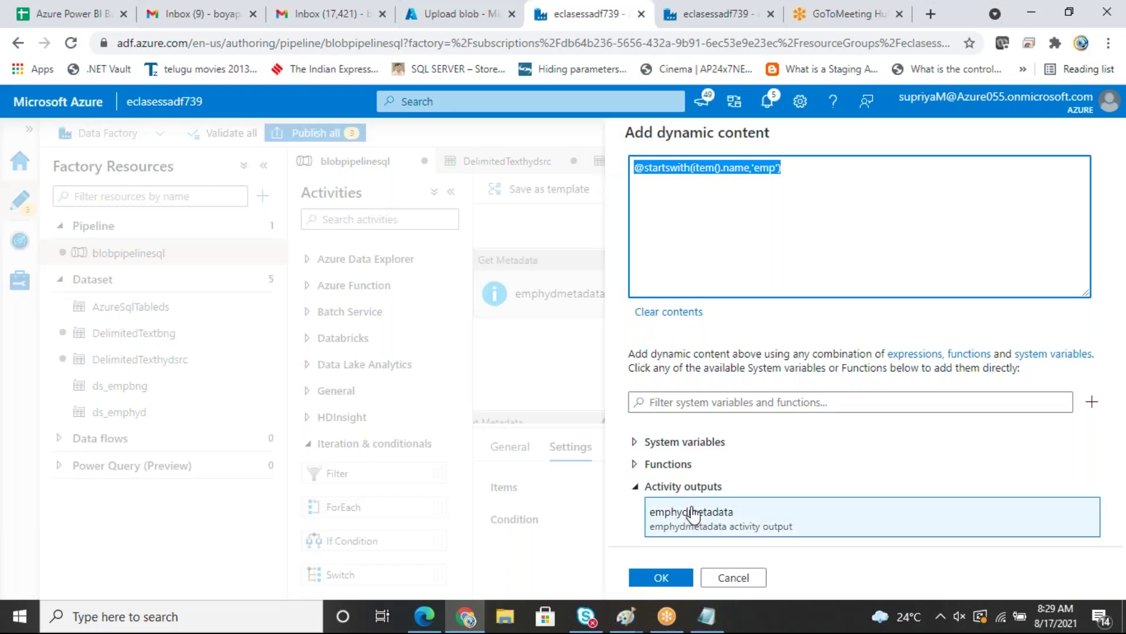
click(643, 489)
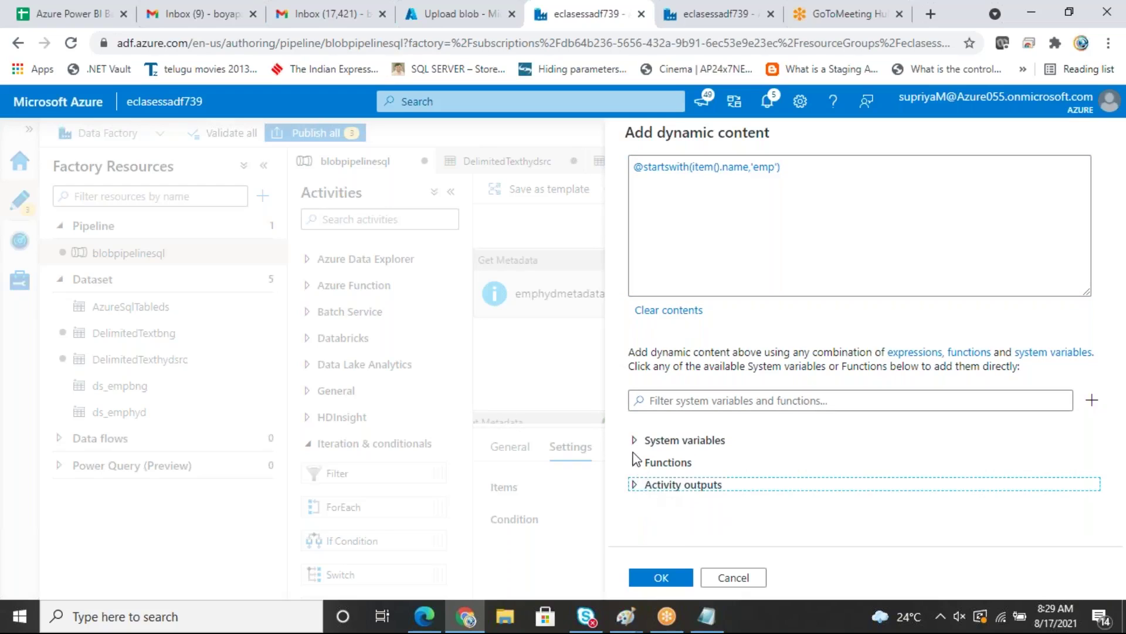
click(637, 465)
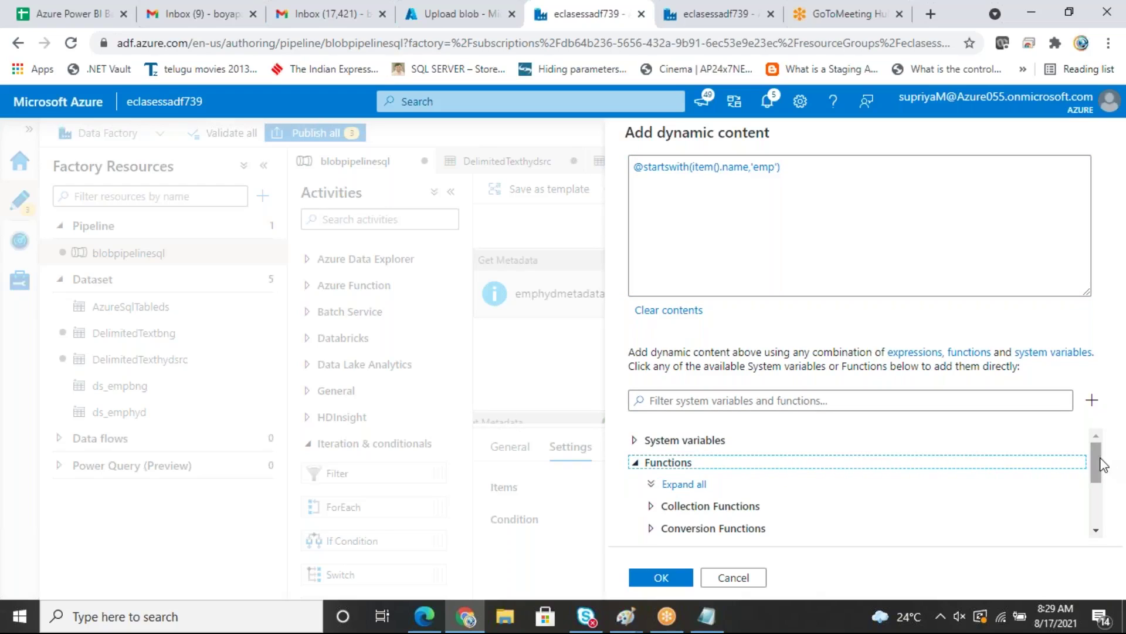
drag(1100, 465, 1101, 507)
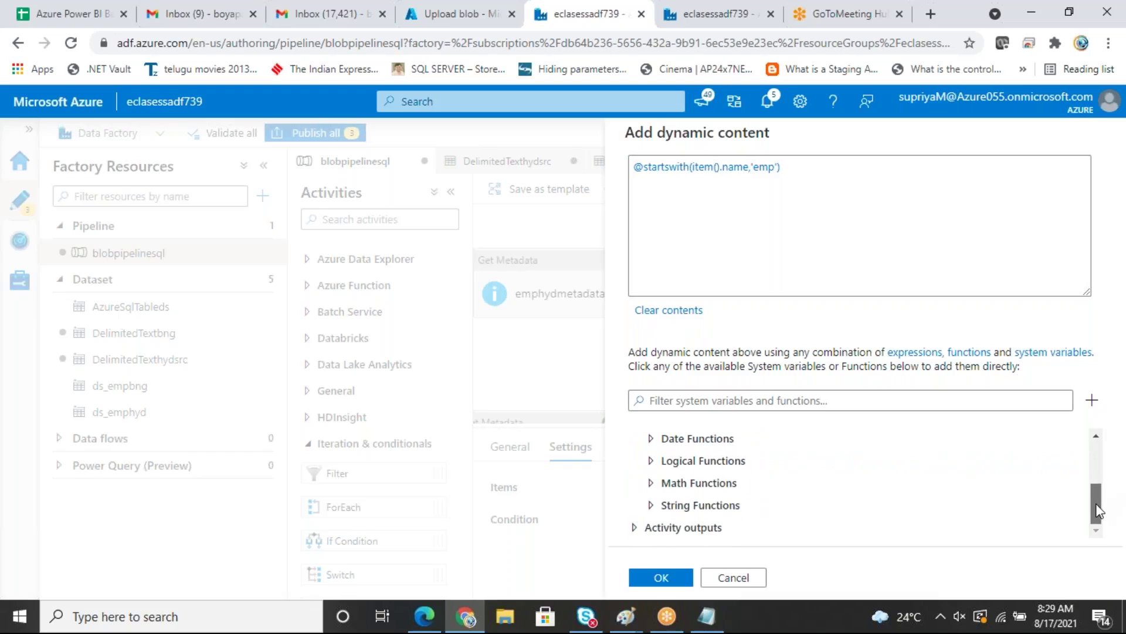
click(651, 462)
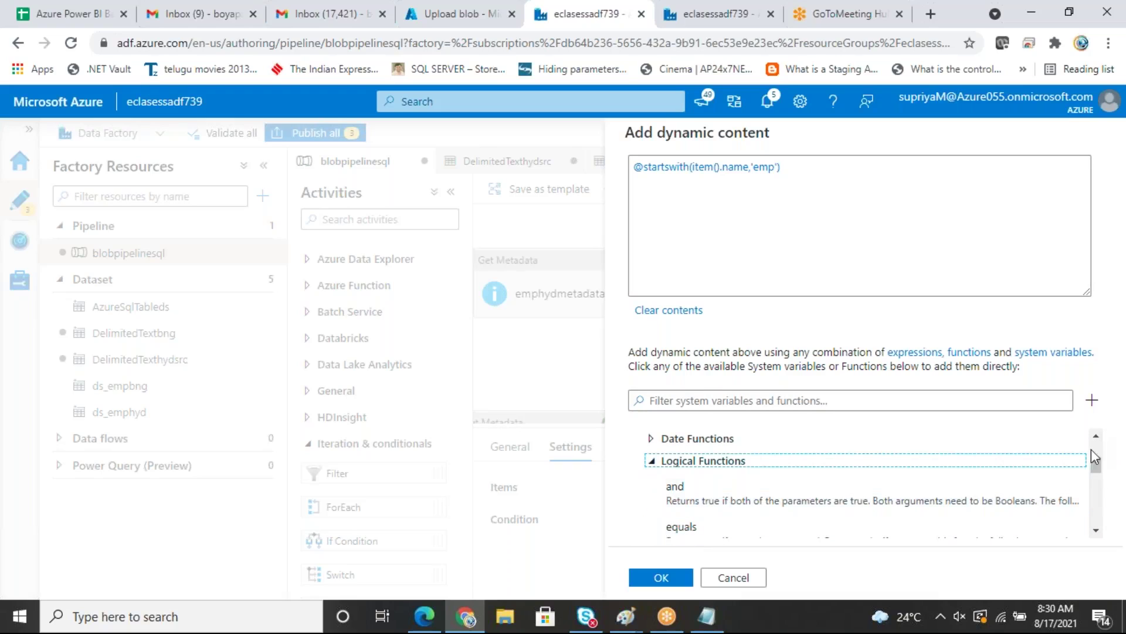
drag(1097, 463, 1097, 487)
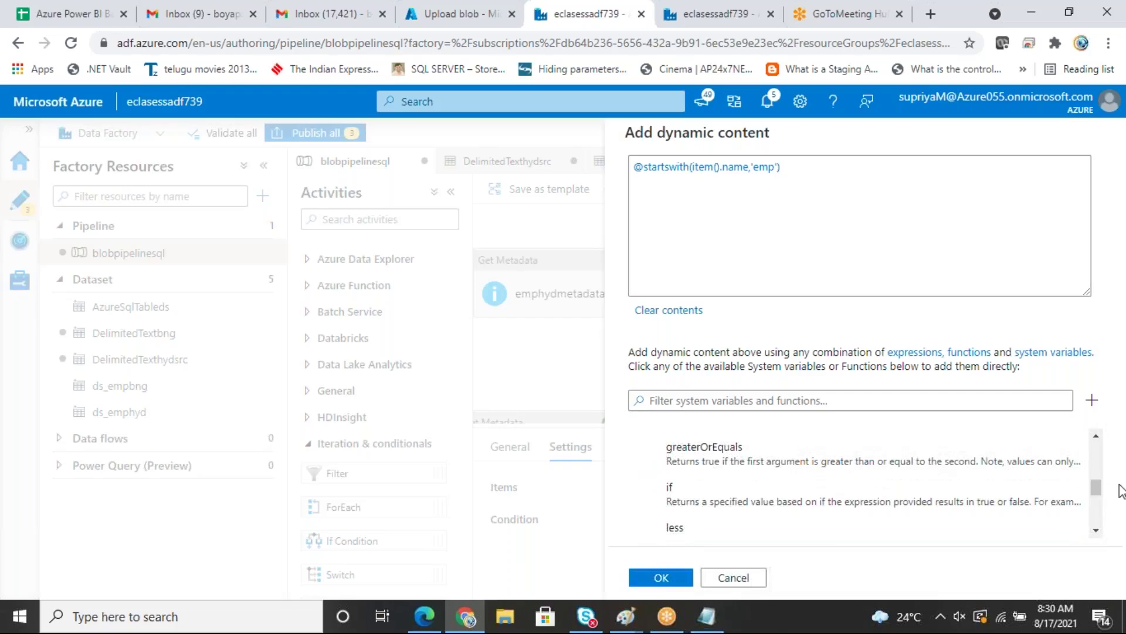
click(740, 581)
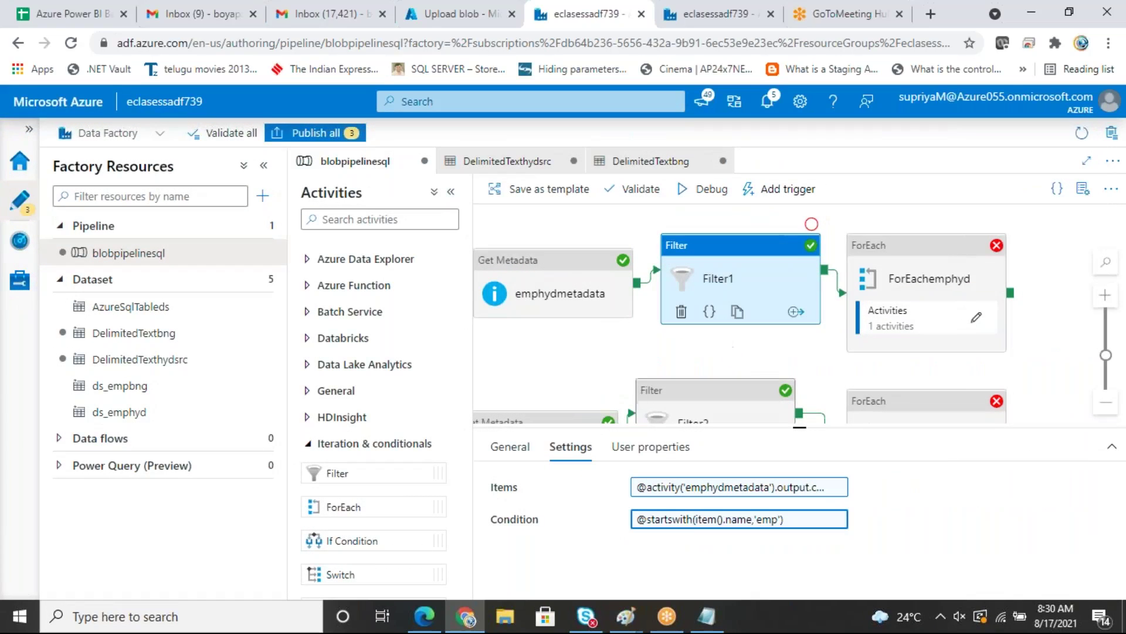
Step: Examine the error details of the failed ForEachemphyd activity in the debug run output
click(643, 339)
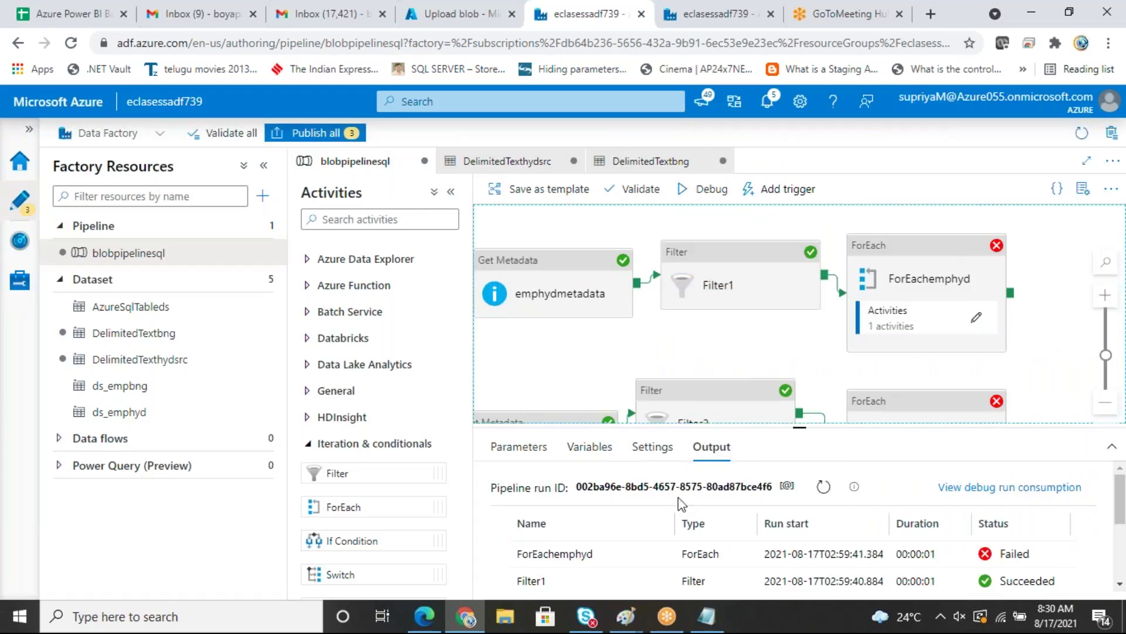
drag(800, 427, 800, 209)
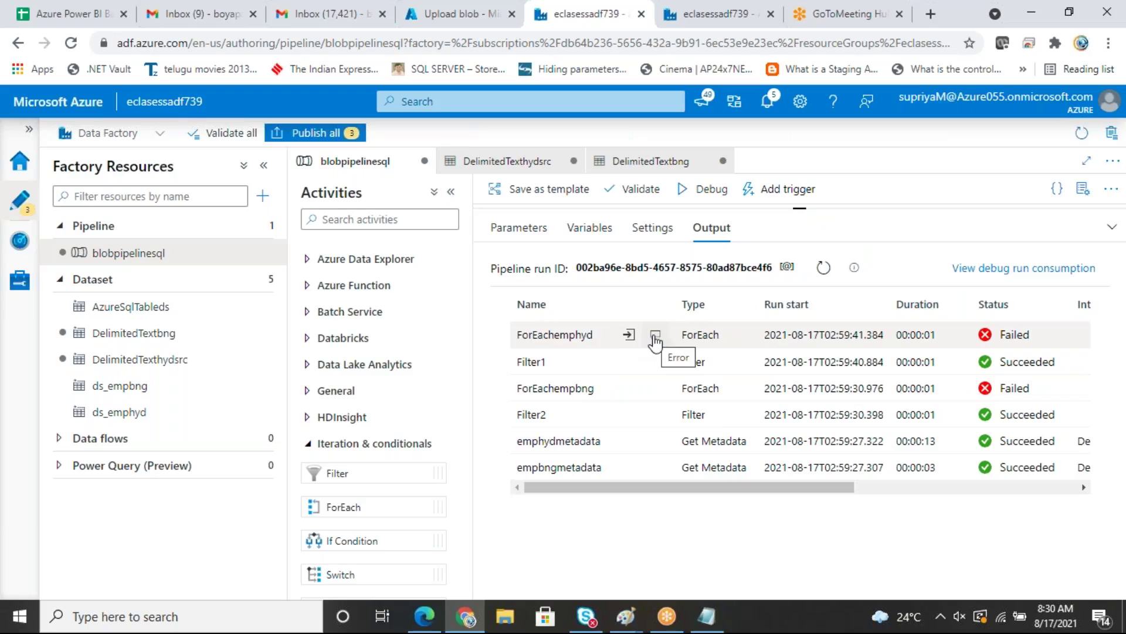
click(655, 337)
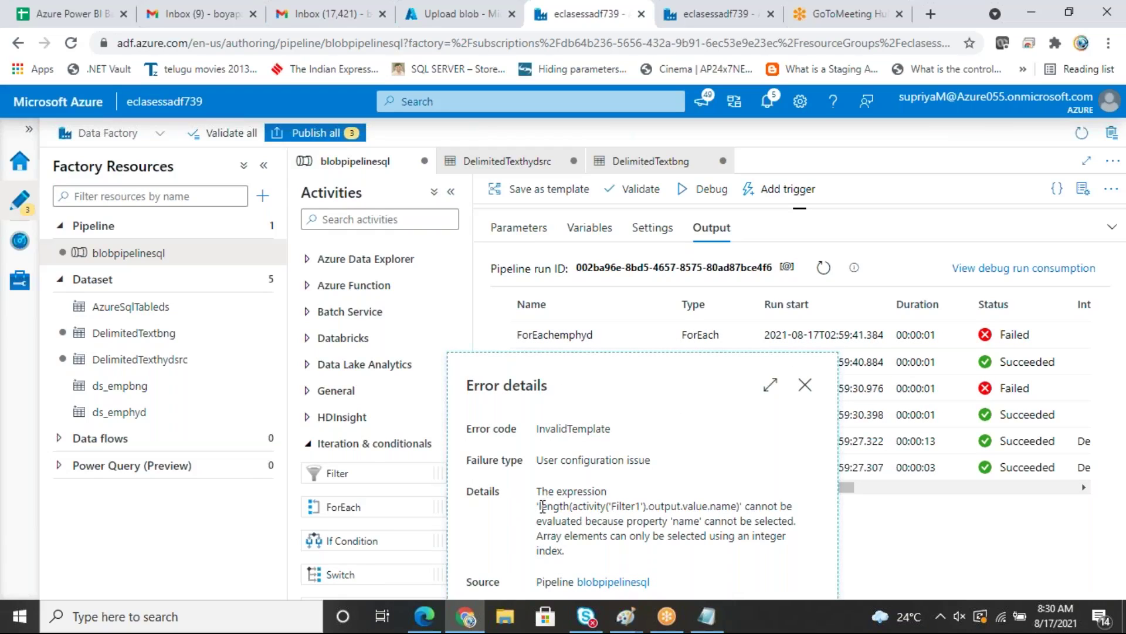
drag(541, 506, 783, 506)
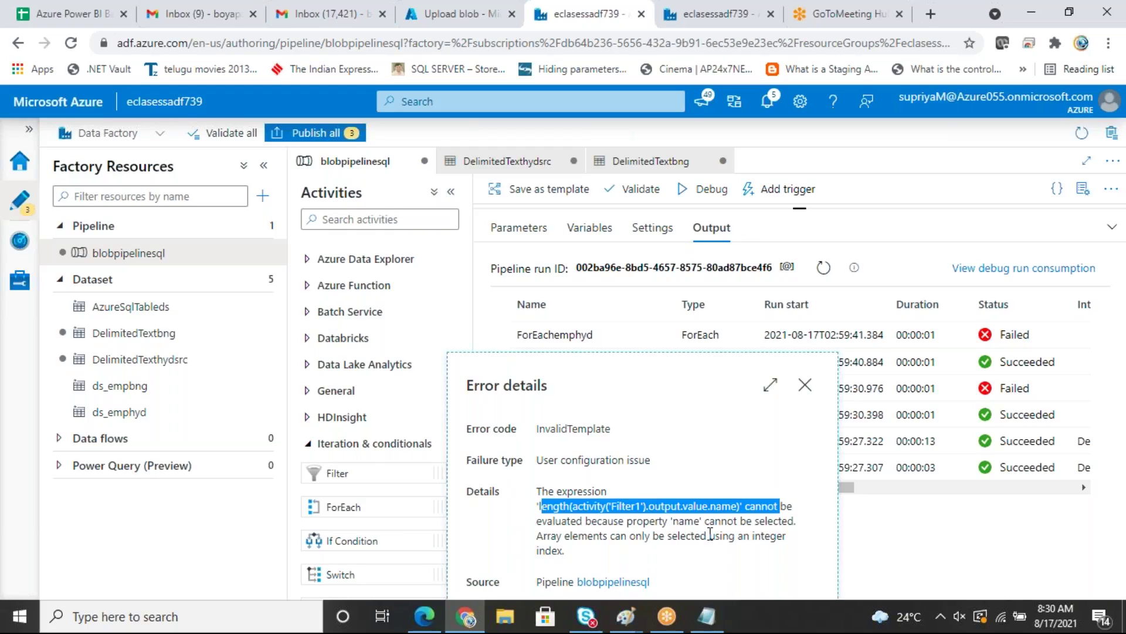
click(807, 390)
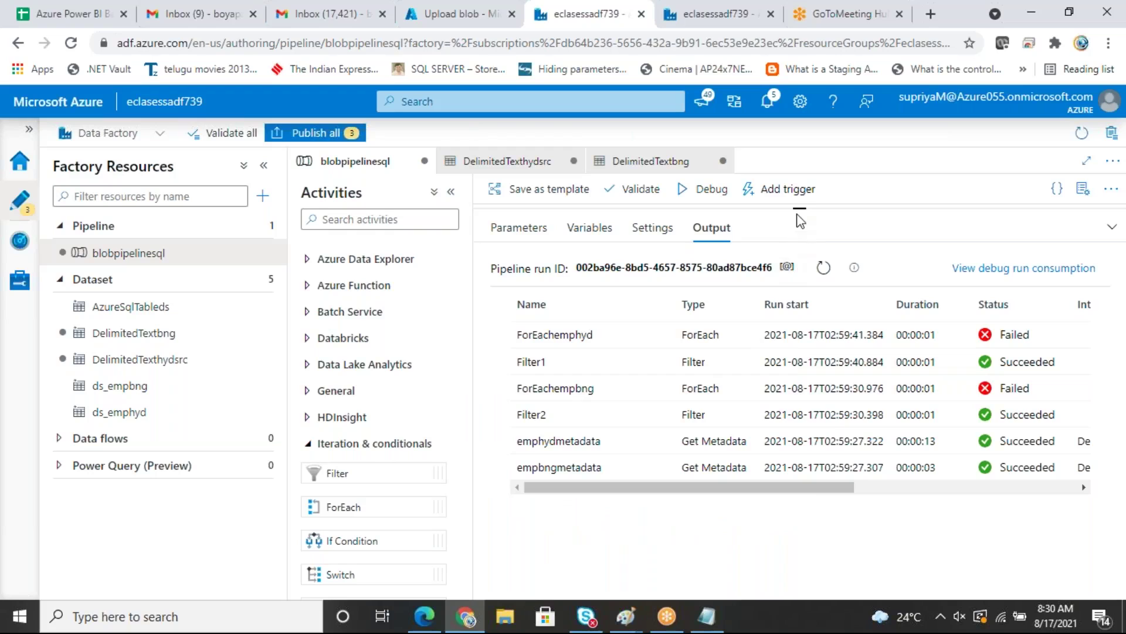
drag(797, 211, 797, 358)
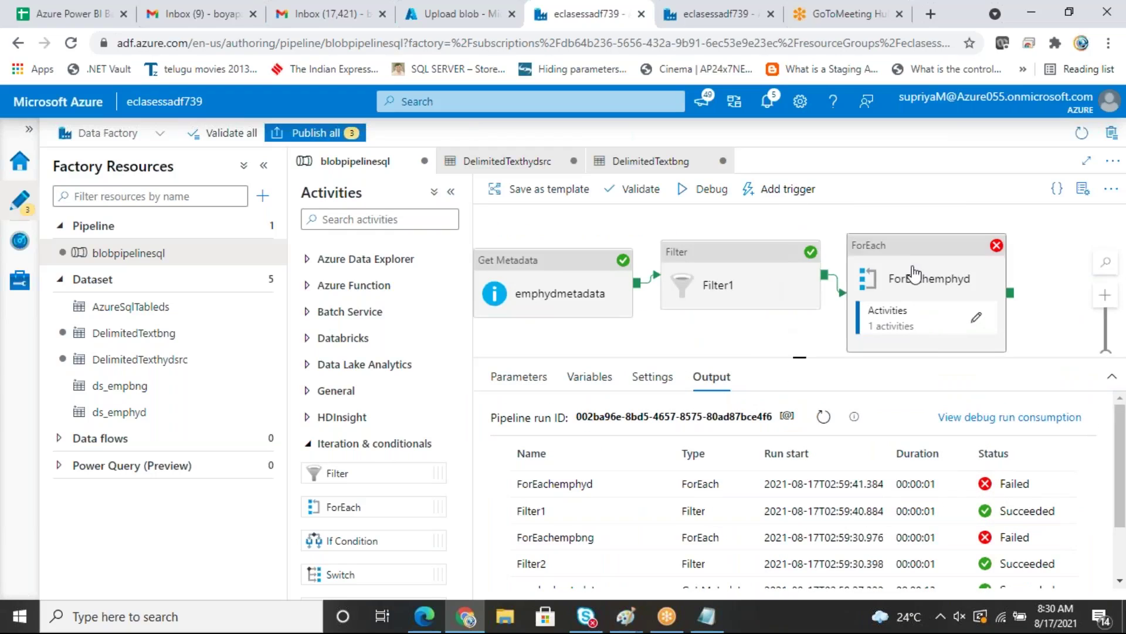
click(871, 306)
click(819, 476)
click(842, 474)
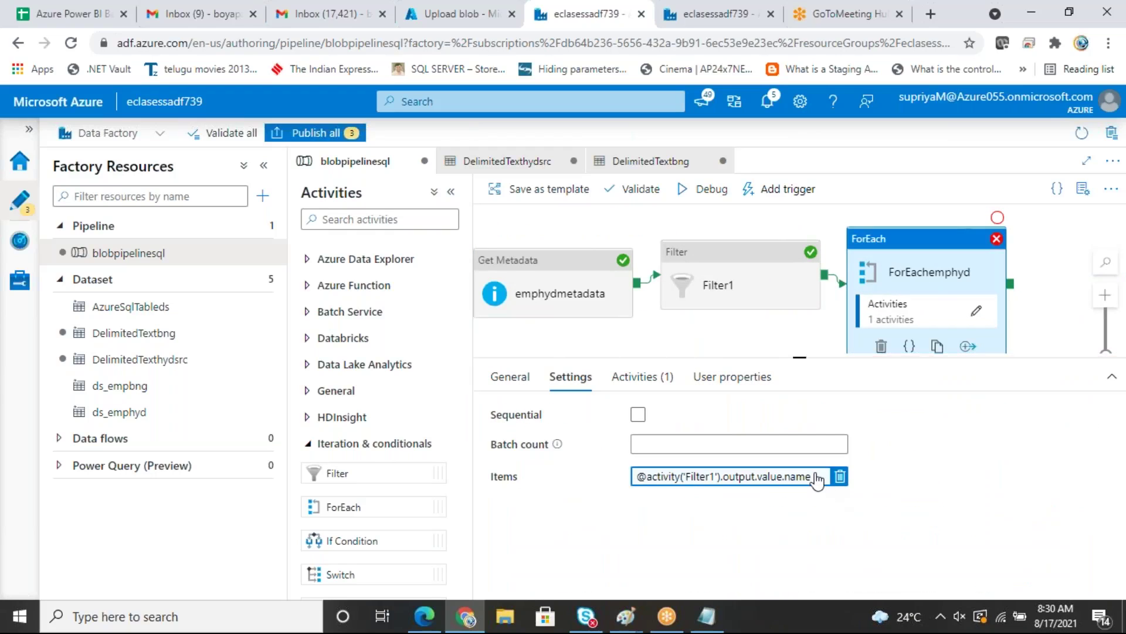
key(BackSpace)
key(BackSpace)
key(BackSpace)
key(BackSpace)
key(BackSpace)
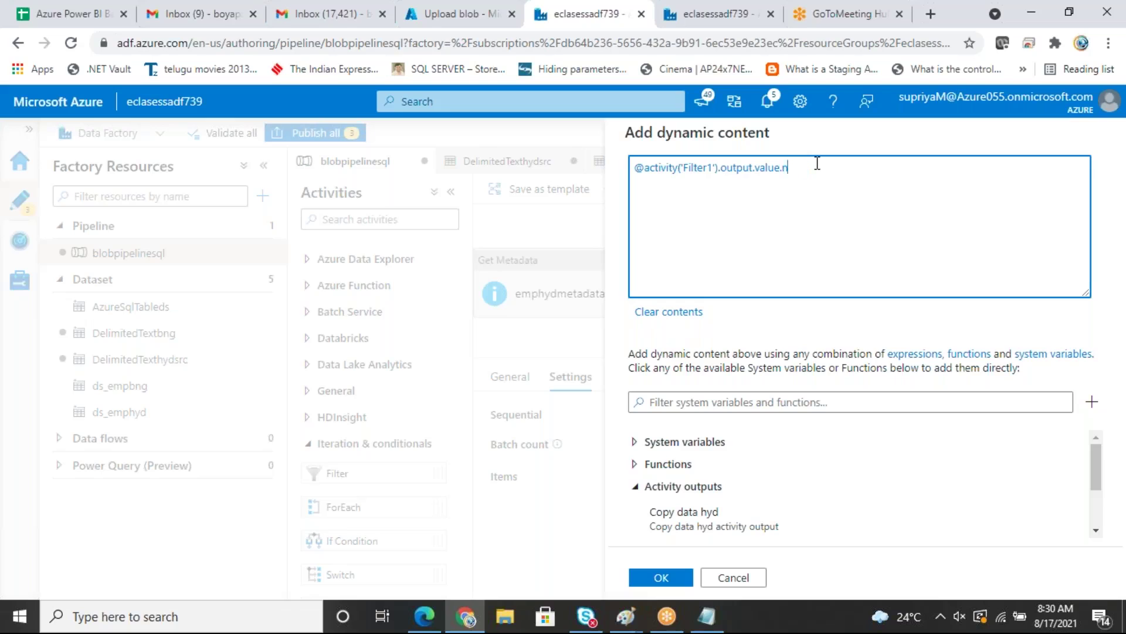
click(678, 580)
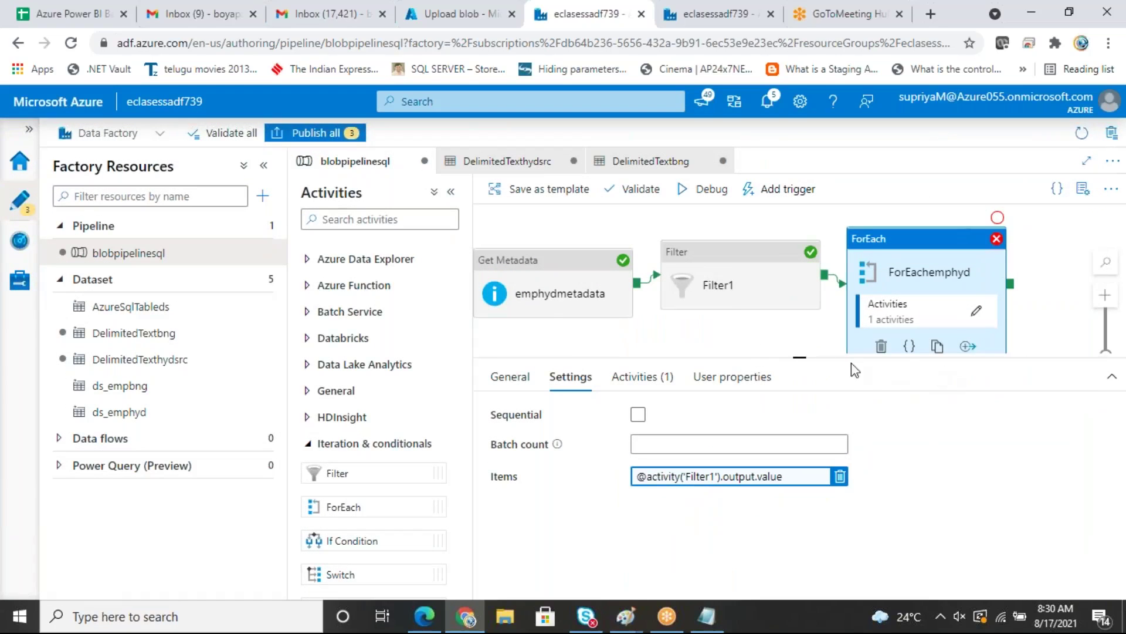
drag(809, 357, 804, 270)
click(923, 420)
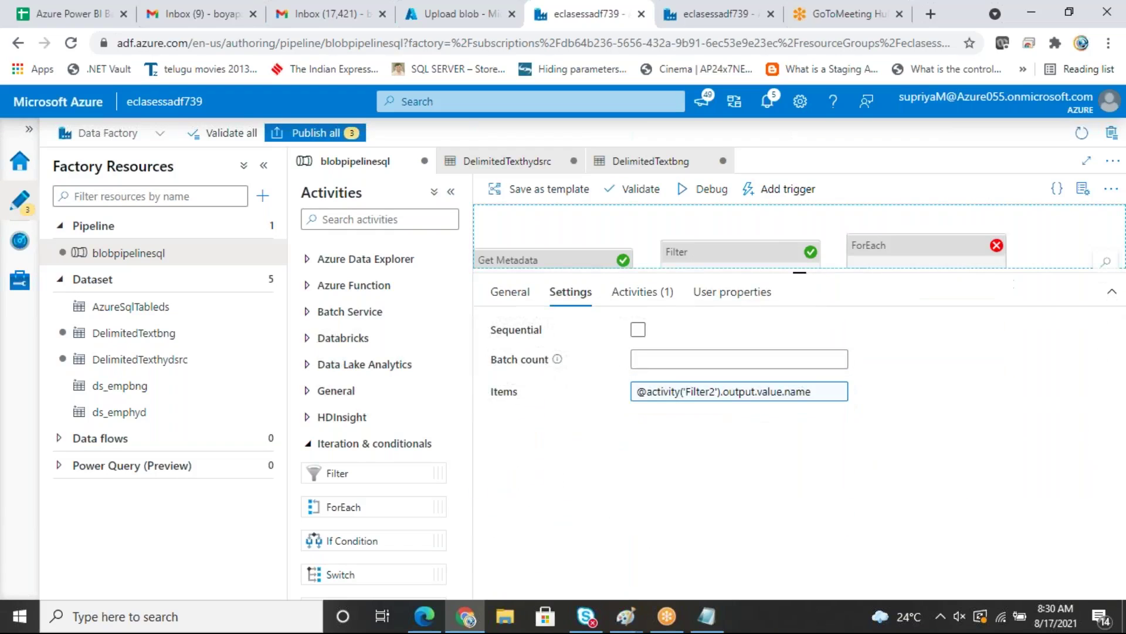
click(769, 391)
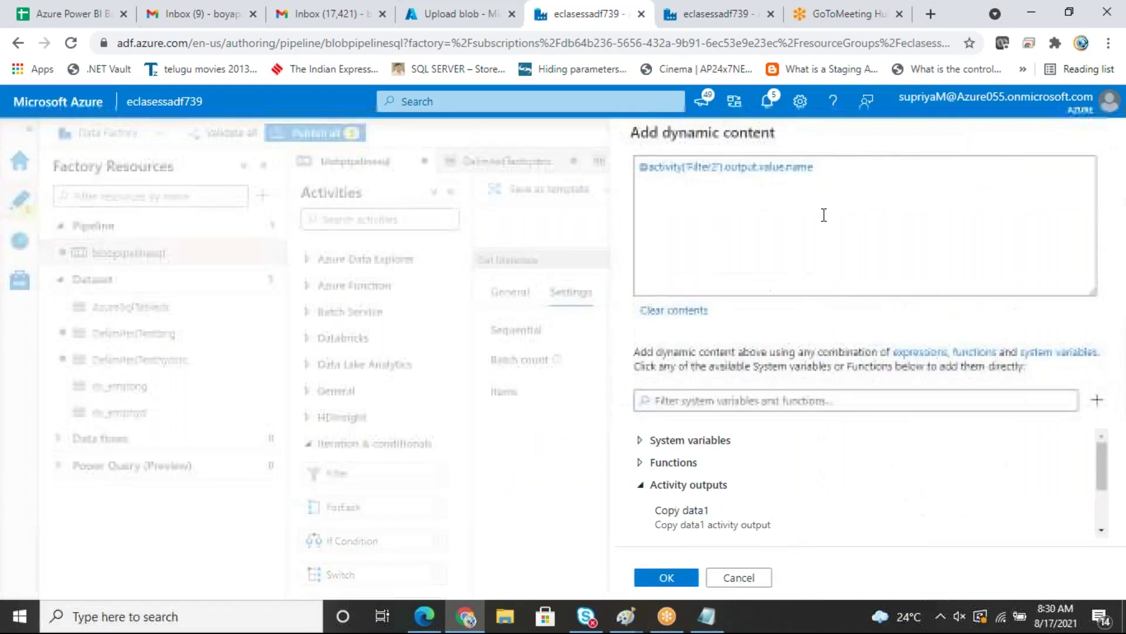
key(BackSpace)
key(BackSpace)
key(BackSpace)
key(BackSpace)
key(BackSpace)
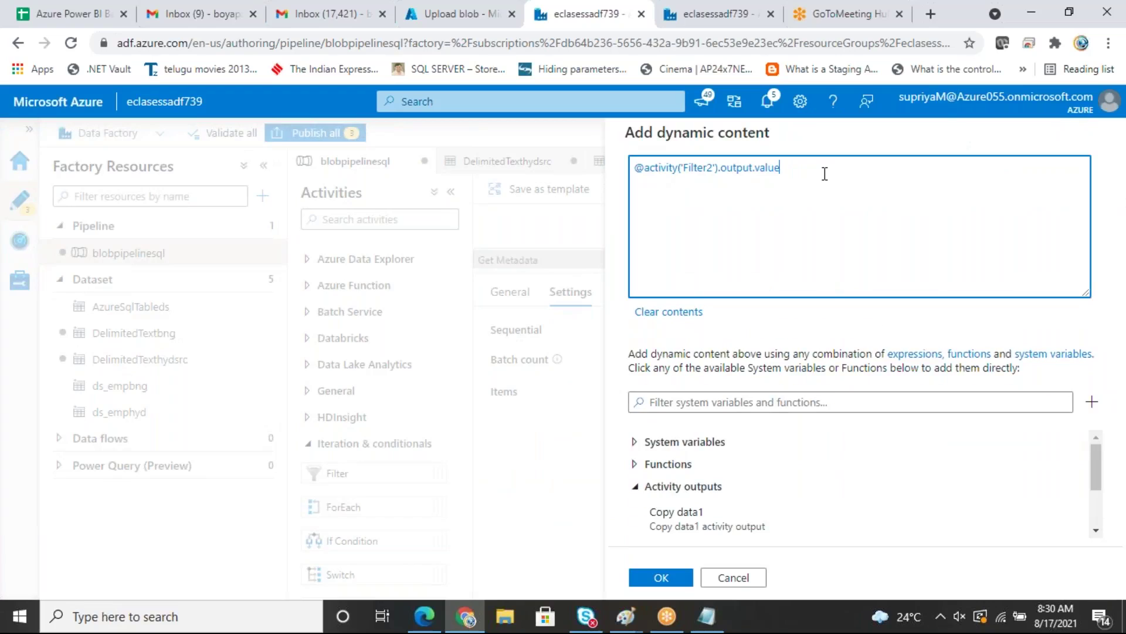
click(684, 577)
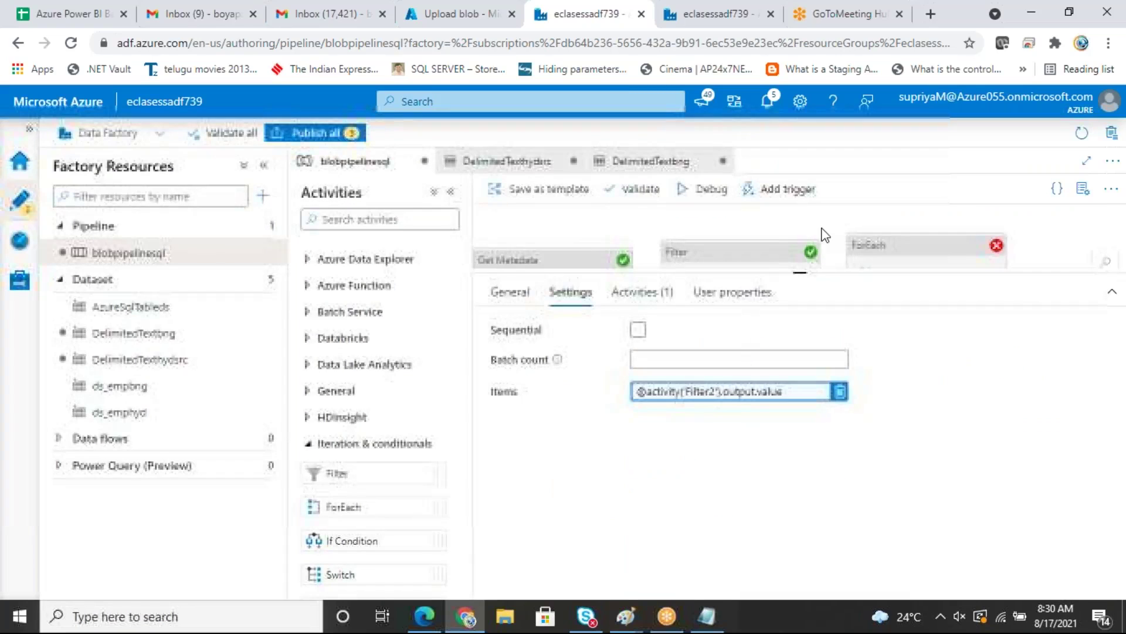
Step: Examine the Value array and its file name entries in Filter1's debug output
drag(799, 271, 800, 404)
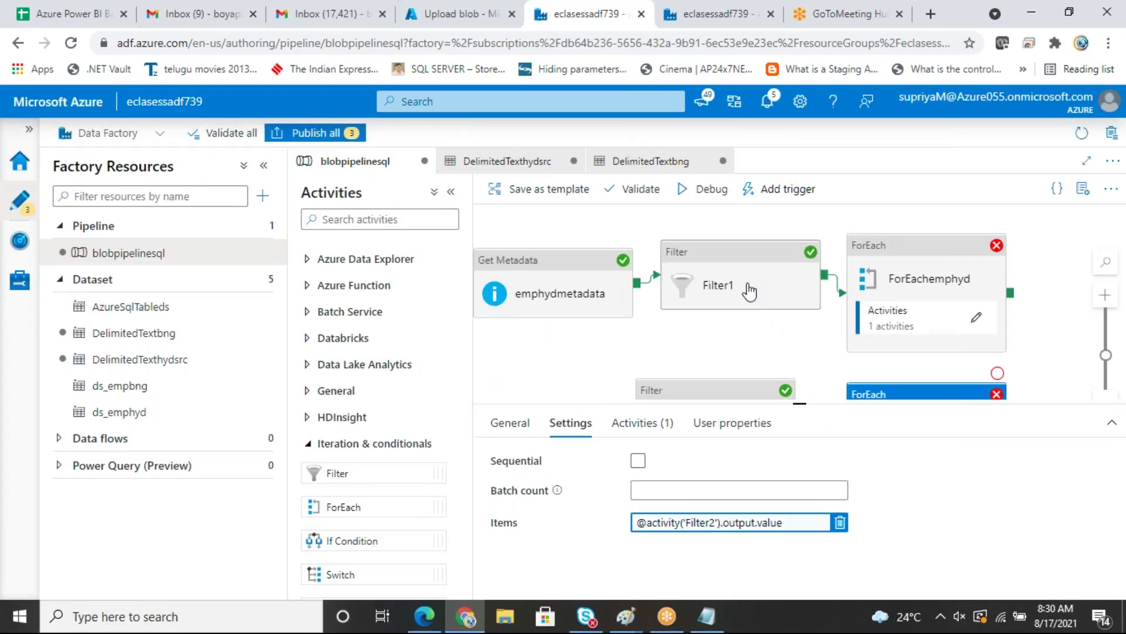
click(699, 355)
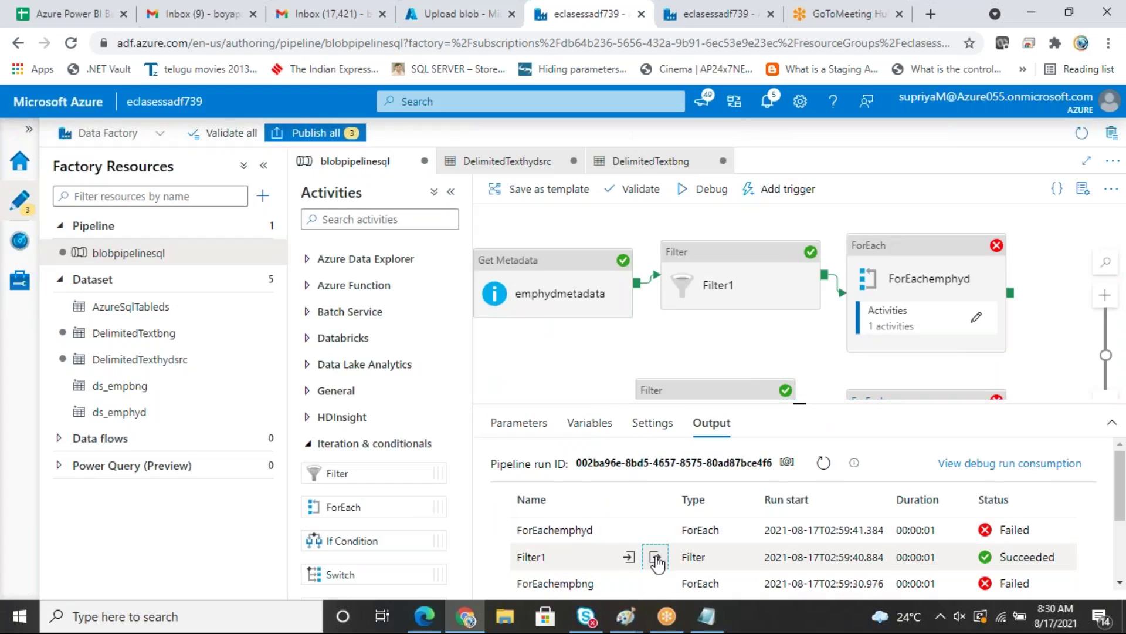
click(655, 558)
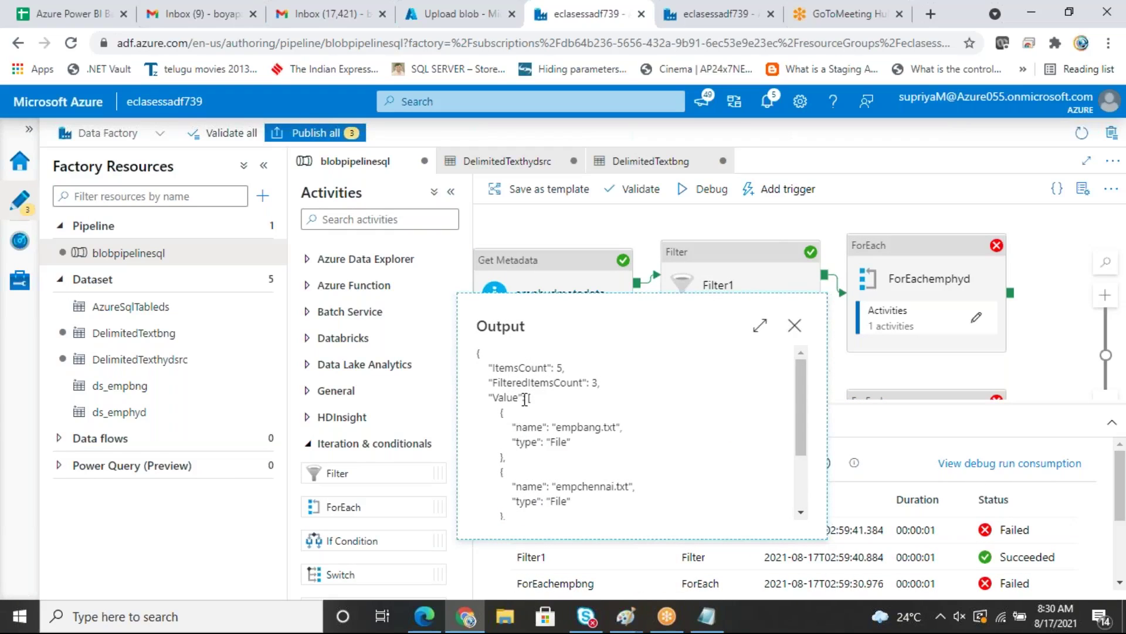
drag(479, 326, 526, 325)
drag(492, 397, 541, 561)
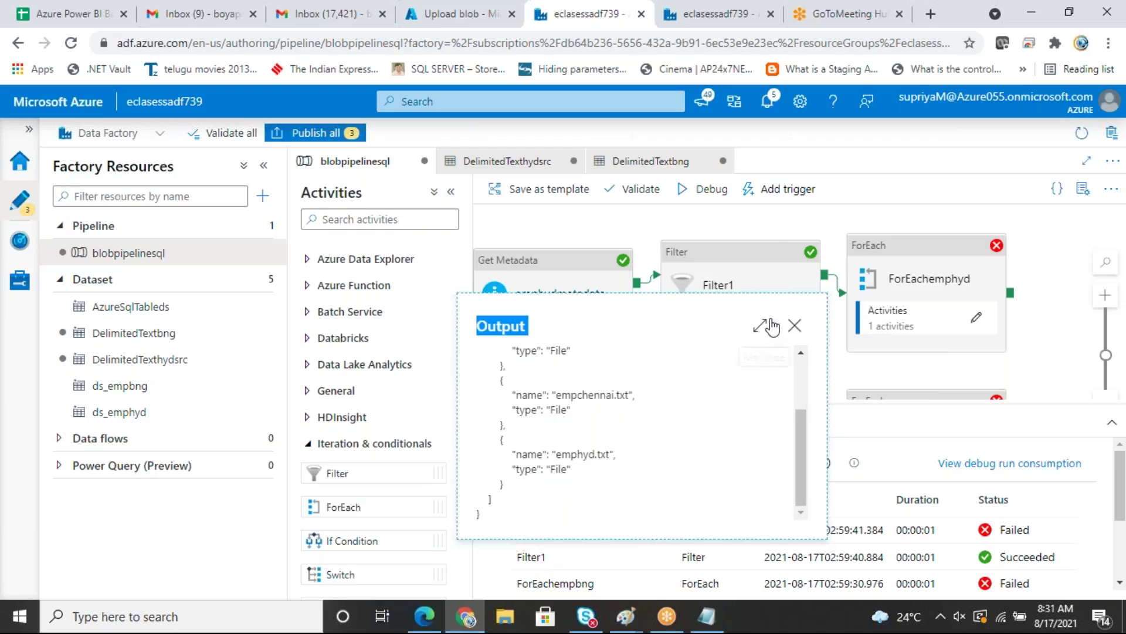
click(597, 381)
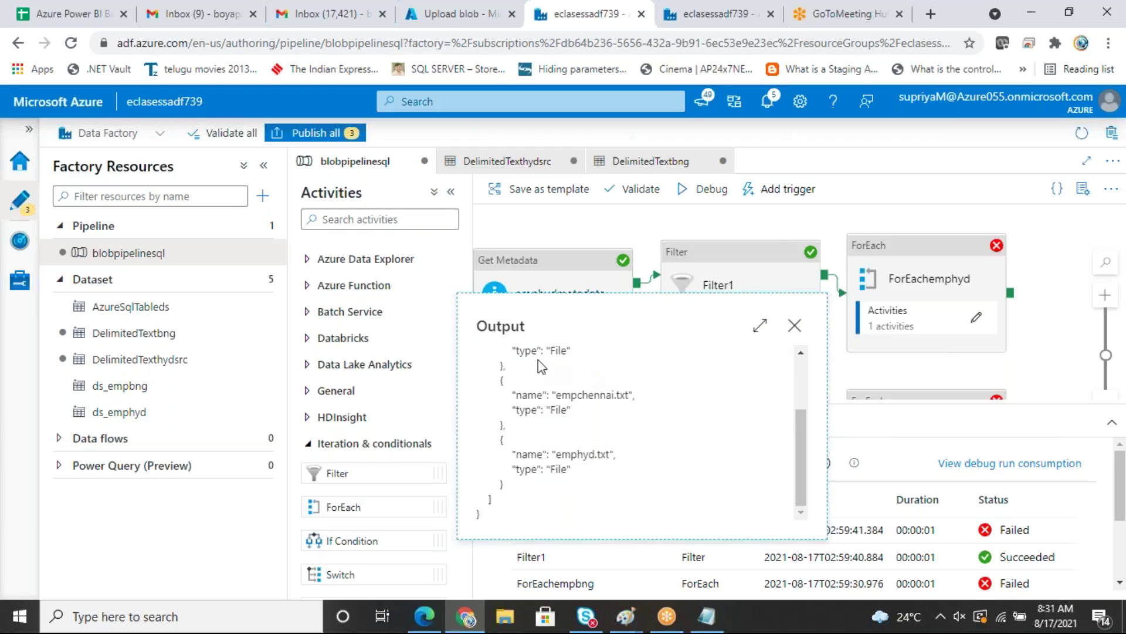
drag(515, 397, 563, 397)
click(795, 325)
Step: Run the blobpipelinesql pipeline in debug mode with the revised Items expressions and show its activity runs
click(698, 190)
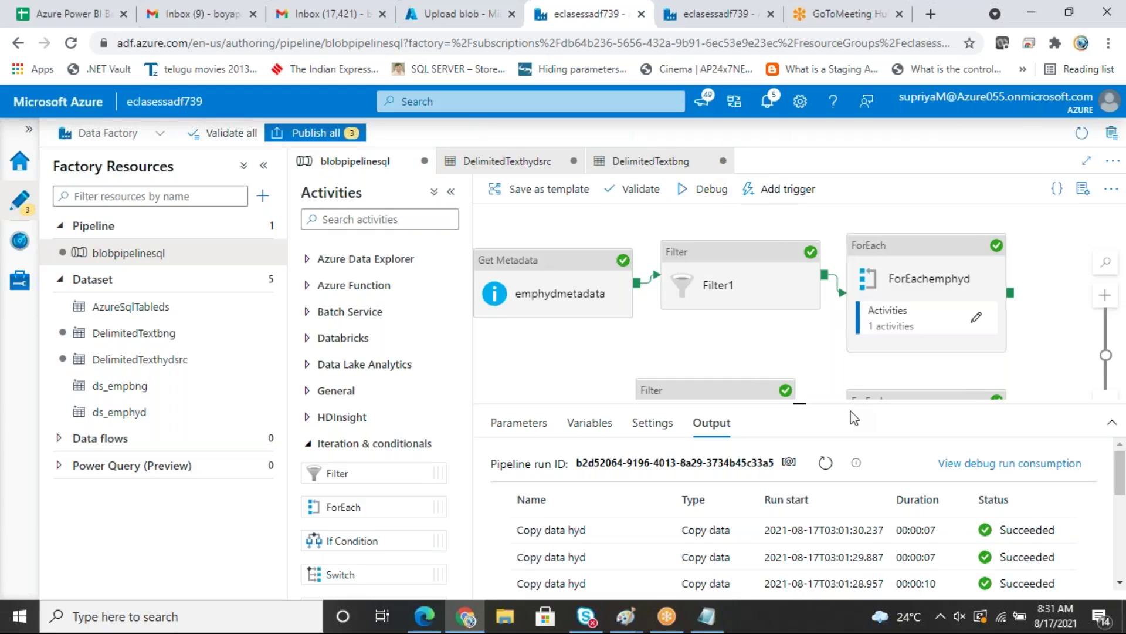
drag(801, 404, 799, 379)
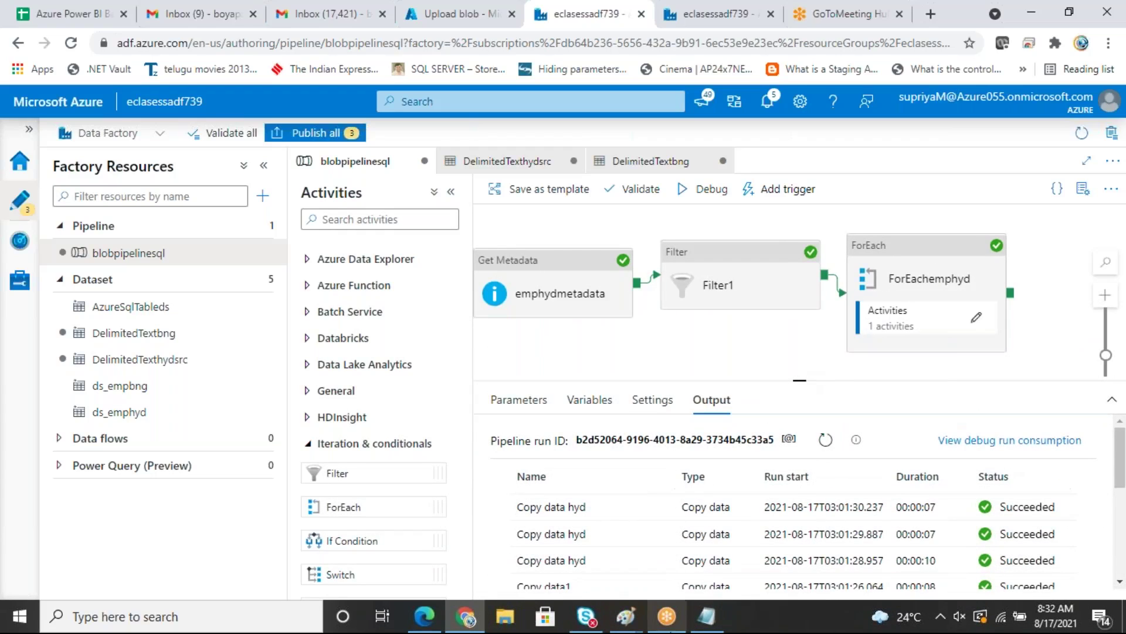
Step: Switch to Notepad and add the line "filter activity ---filtering input based on condition and returns output to next activity" below the For Each Loop note
click(707, 616)
click(15, 213)
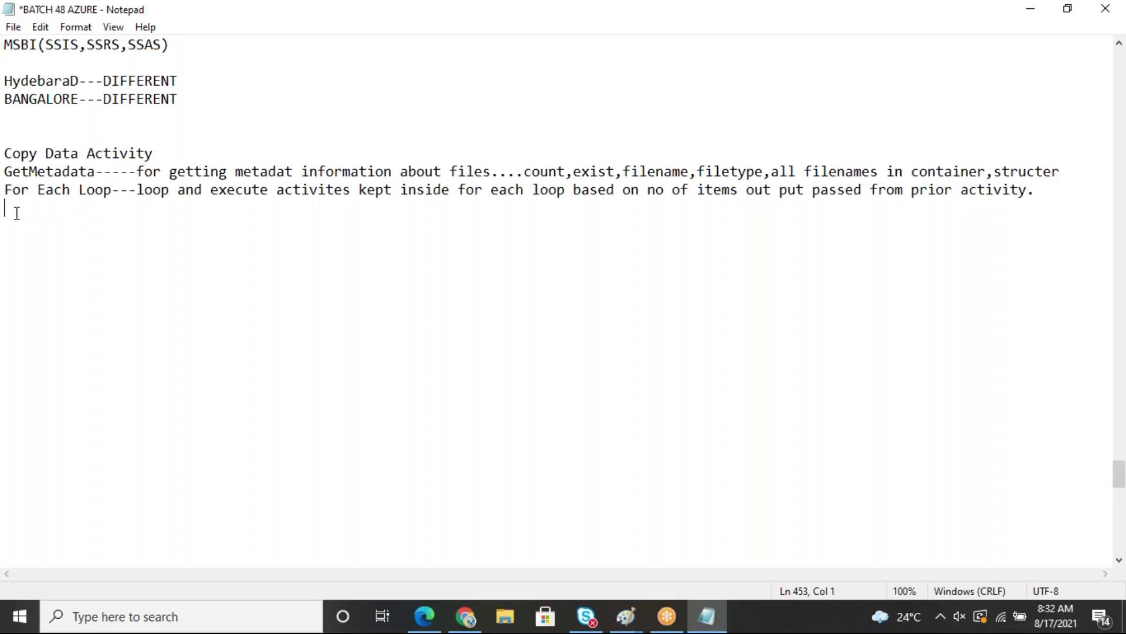
text(filter activity ---filtering)
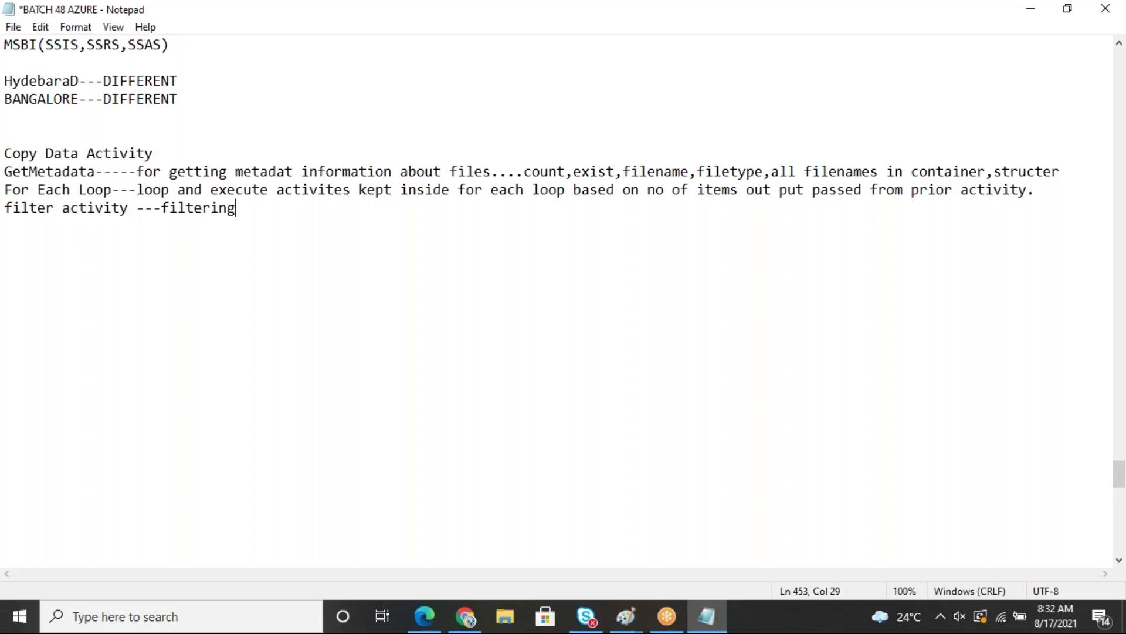
text( input based on condition and returns output to next activity)
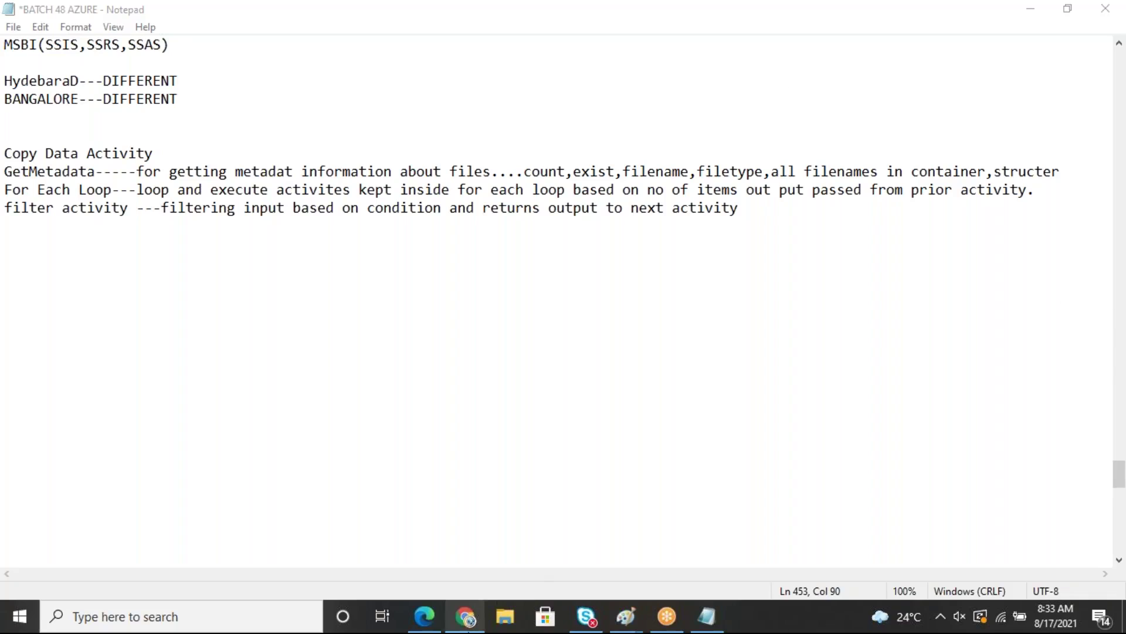
Step: Switch back to the pipeline in Chrome and shift the Filter2 activity slightly toward ForEachempbng on the canvas
click(468, 617)
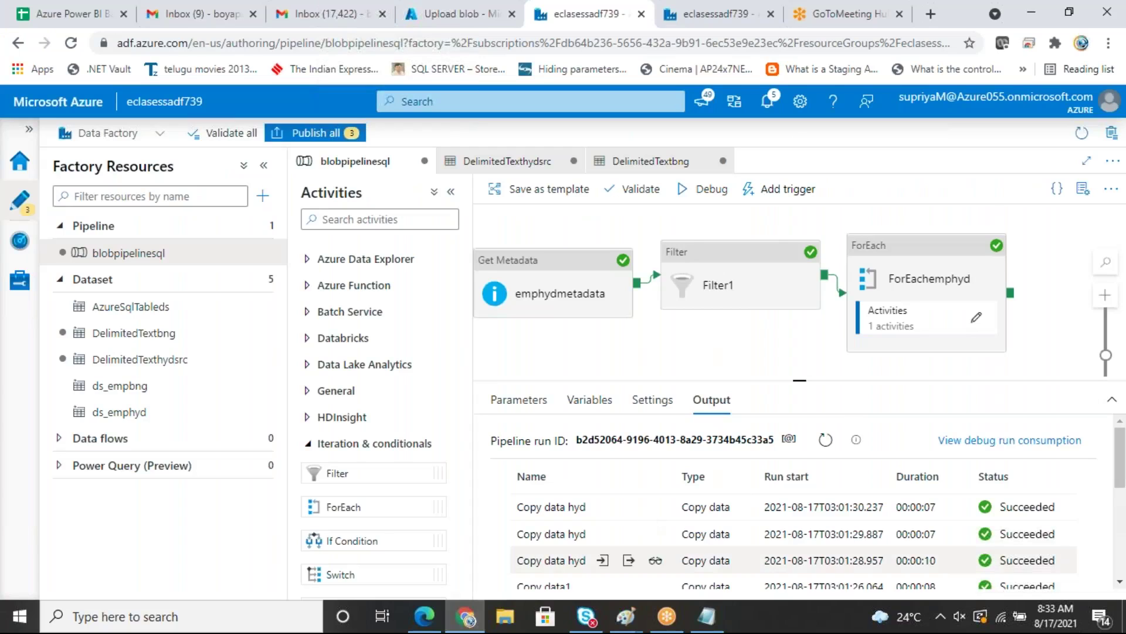
drag(798, 398, 812, 578)
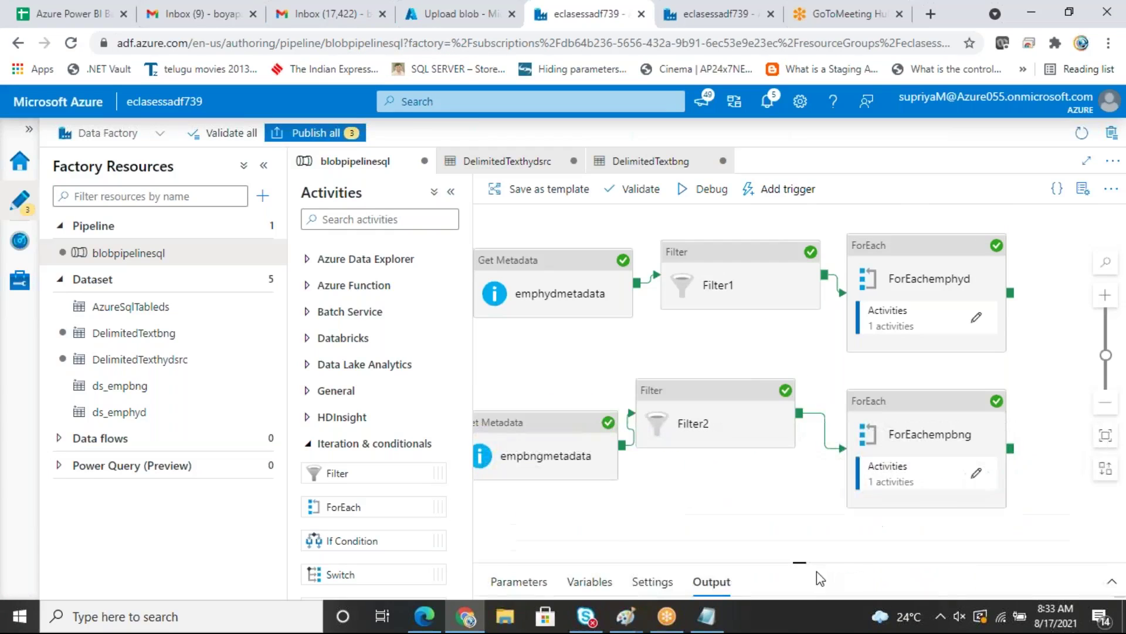
drag(728, 415, 736, 420)
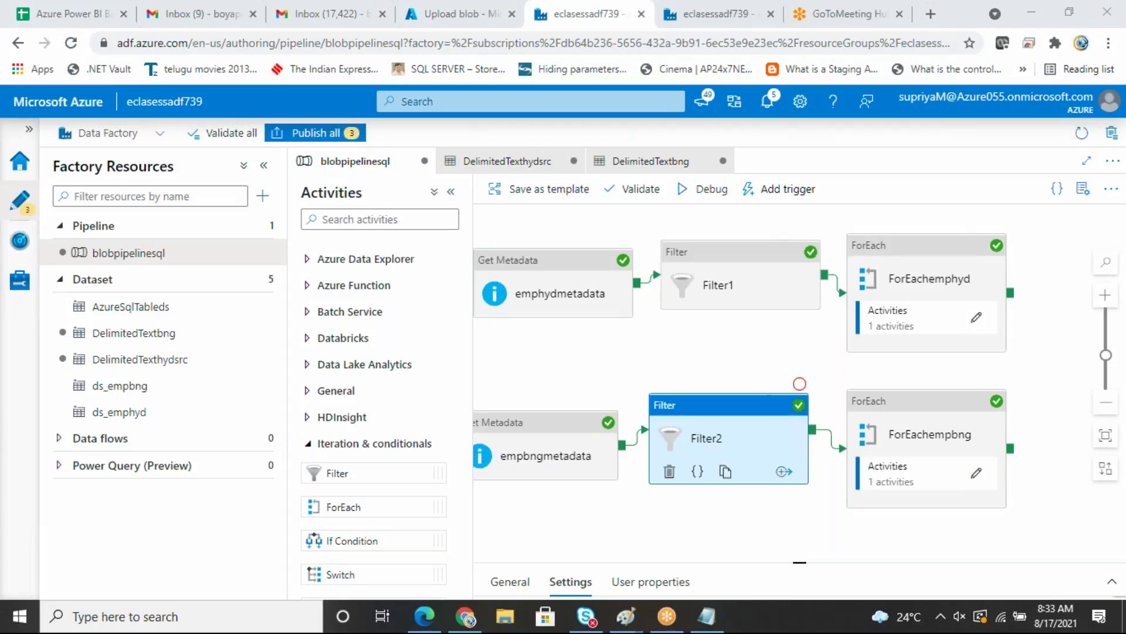
mouse_move(992, 260)
mouse_down()
mouse_move(938, 240)
mouse_move(982, 258)
mouse_up()
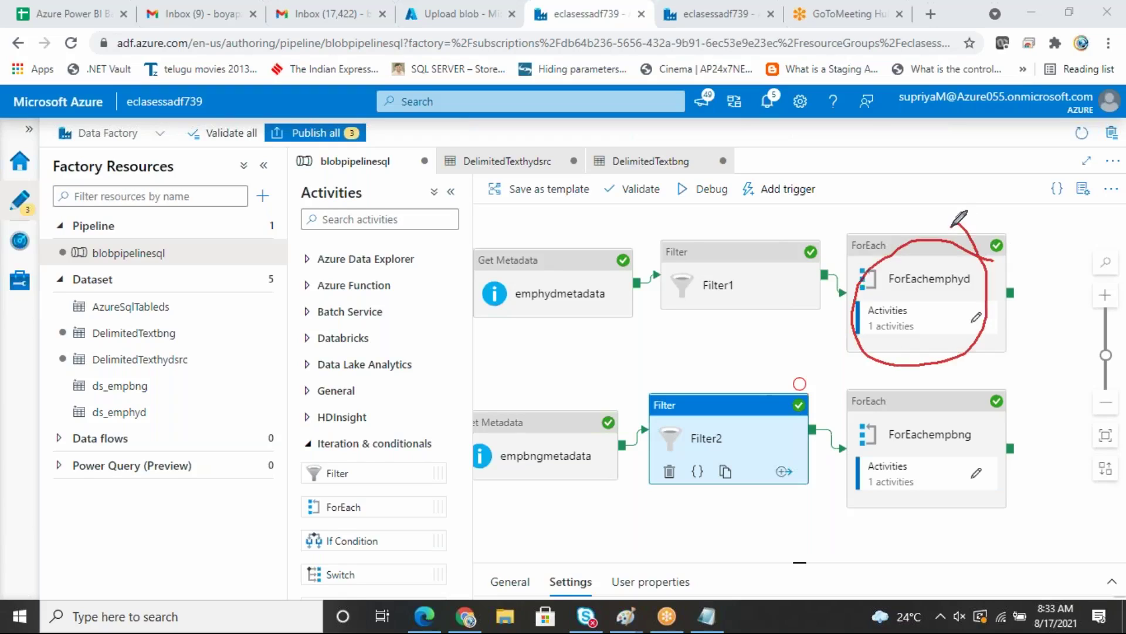
mouse_move(845, 126)
mouse_down()
mouse_move(908, 235)
mouse_move(921, 218)
mouse_up()
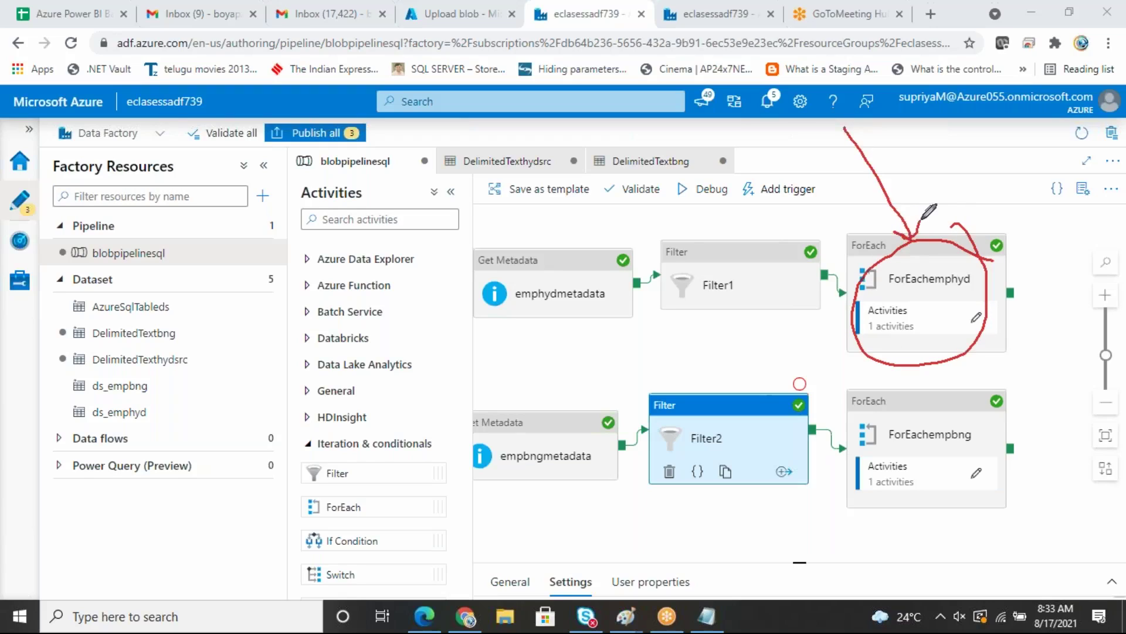
mouse_move(992, 311)
mouse_down()
mouse_move(1038, 411)
mouse_move(1024, 402)
mouse_move(880, 501)
mouse_move(985, 373)
mouse_up()
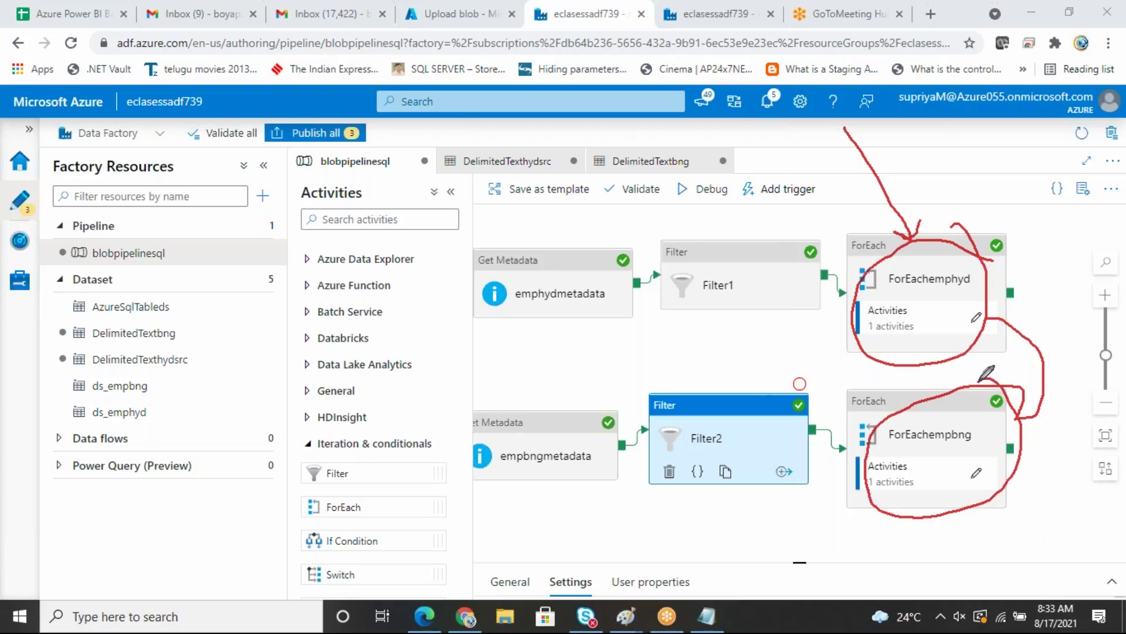
mouse_move(811, 586)
mouse_down()
mouse_move(871, 454)
mouse_move(863, 460)
mouse_move(822, 337)
mouse_move(898, 329)
mouse_move(943, 355)
mouse_move(870, 280)
mouse_up()
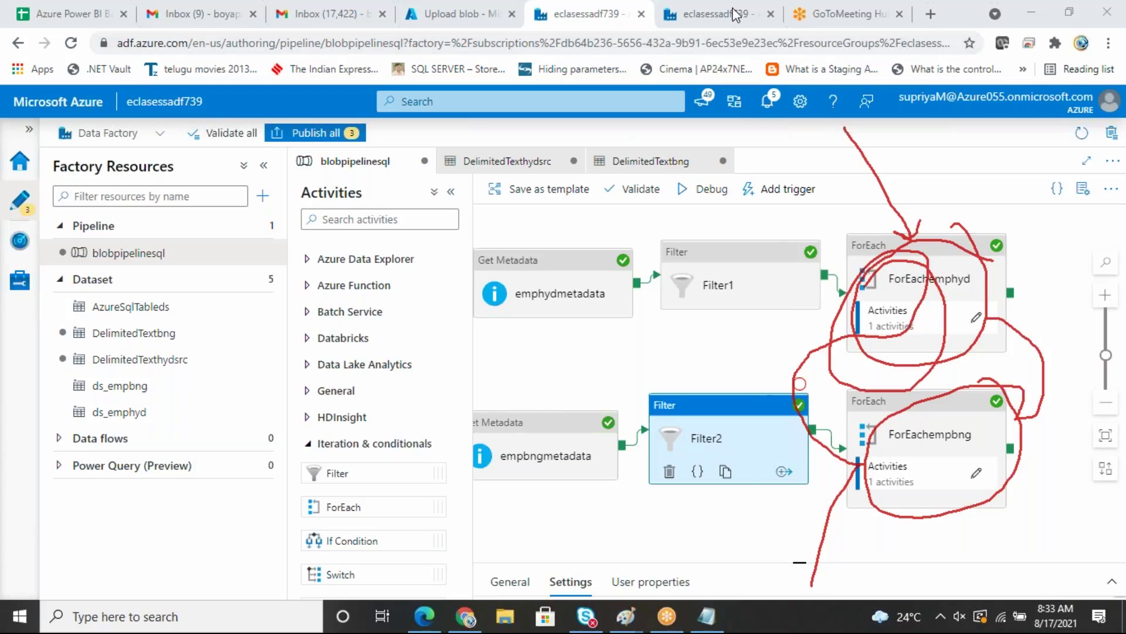
key(Escape)
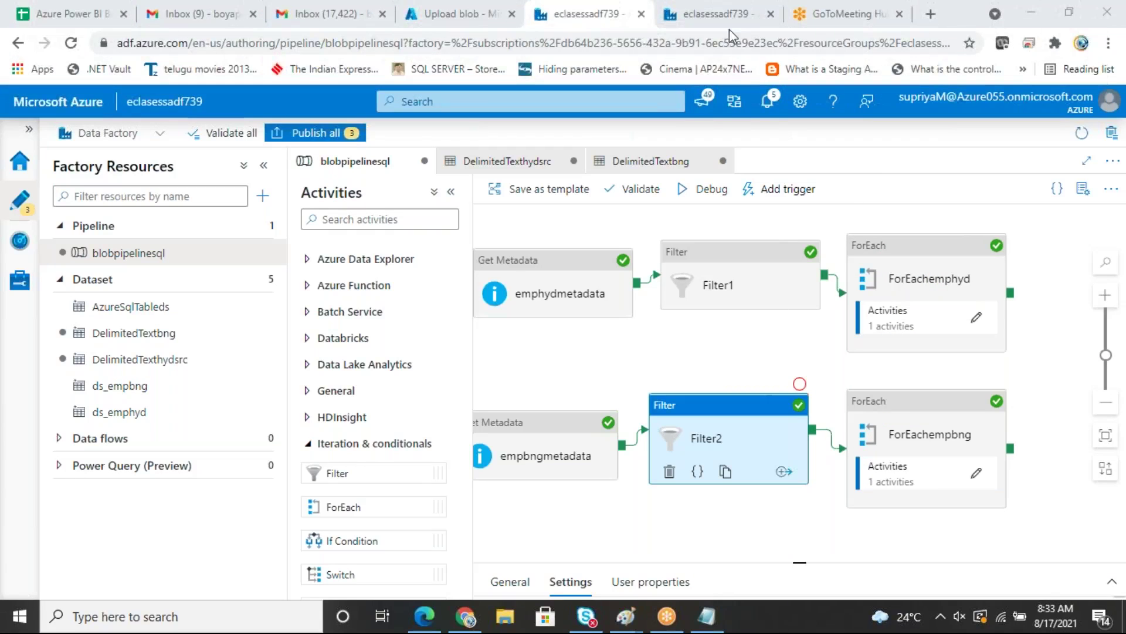
drag(457, 237, 441, 232)
drag(438, 422, 429, 404)
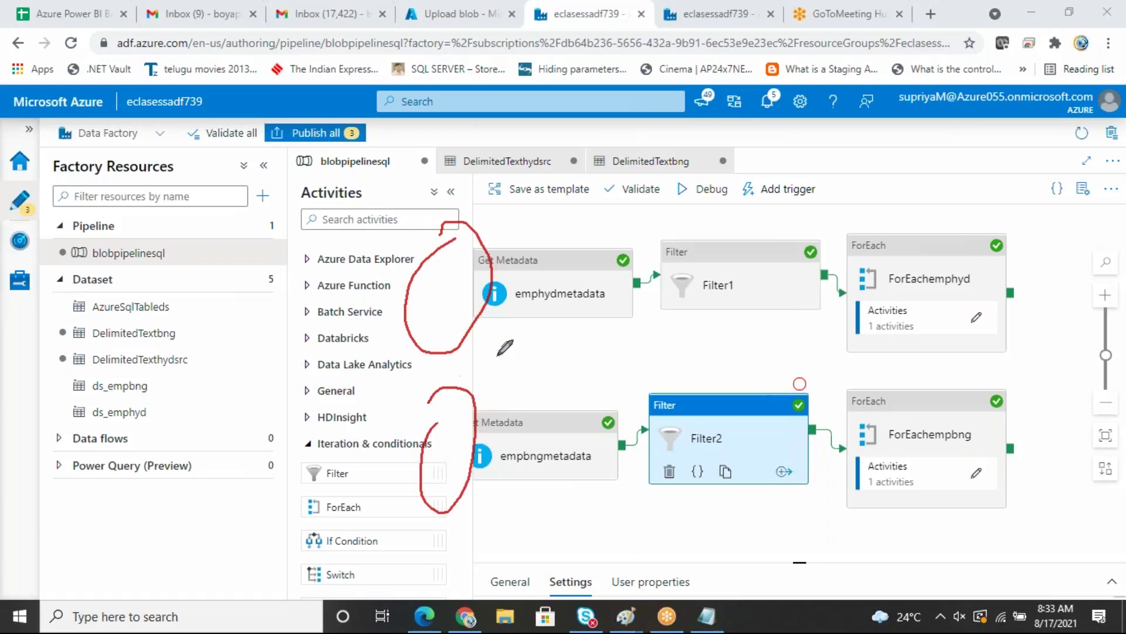
drag(644, 261, 675, 292)
drag(644, 414, 629, 427)
mouse_move(461, 234)
mouse_down()
mouse_move(405, 328)
mouse_move(458, 249)
mouse_up()
mouse_move(440, 414)
mouse_down()
mouse_move(431, 537)
mouse_move(447, 394)
mouse_up()
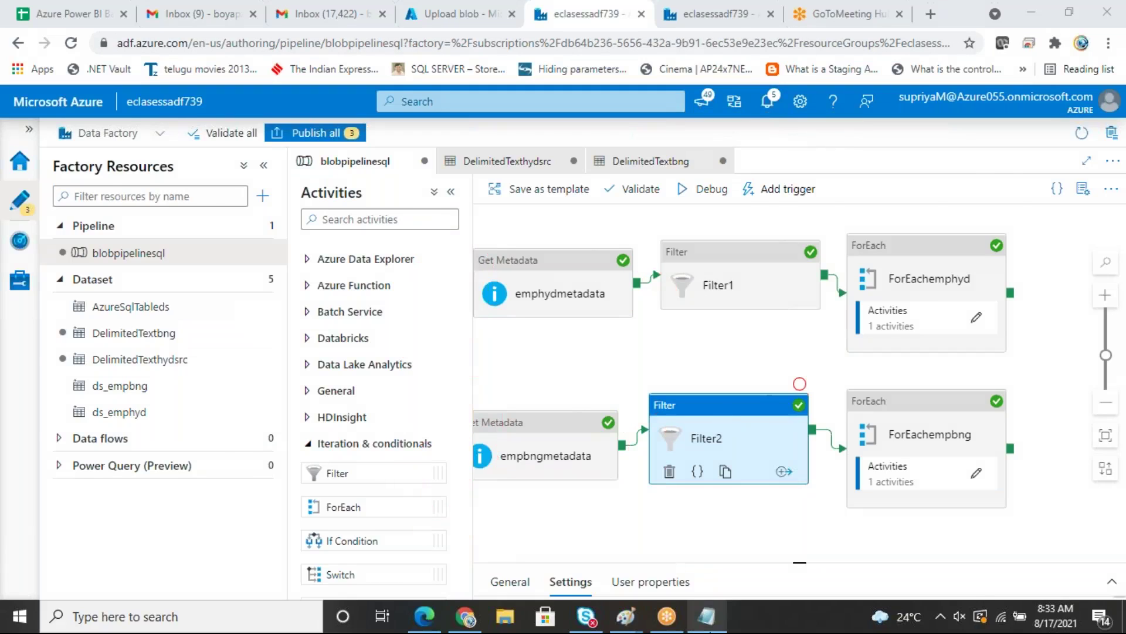
Step: Switch to Notepad, add the lines "Looku Activity" and "Stored Procedure" a few lines below the filter activity note, and select them
click(707, 616)
click(371, 313)
text(L)
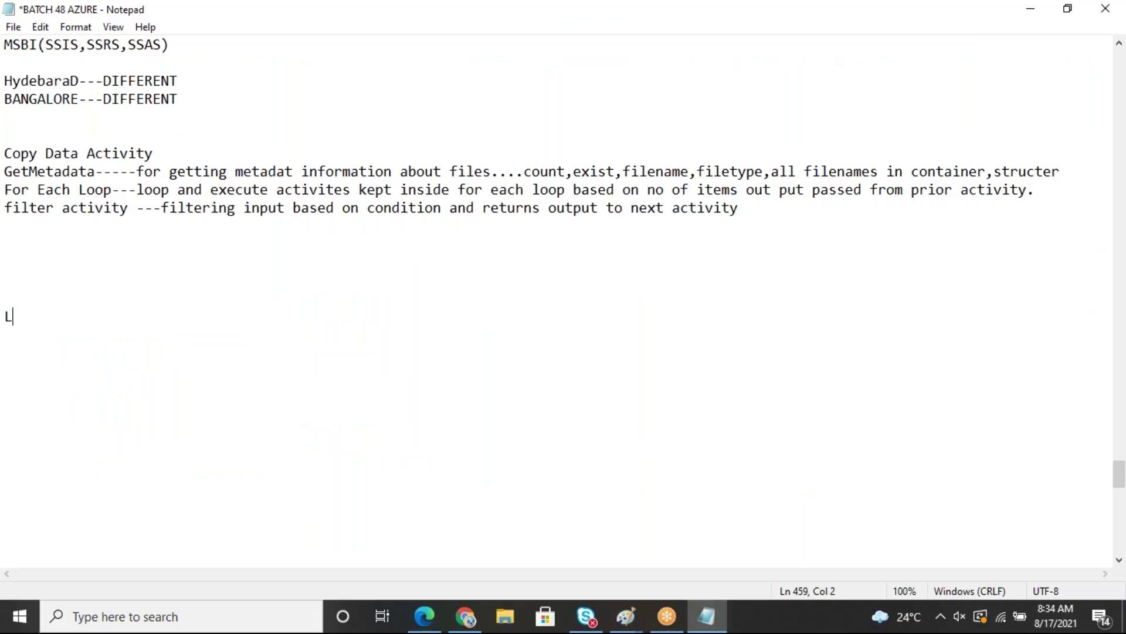
text(ooku Activity)
key(Return)
text(S)
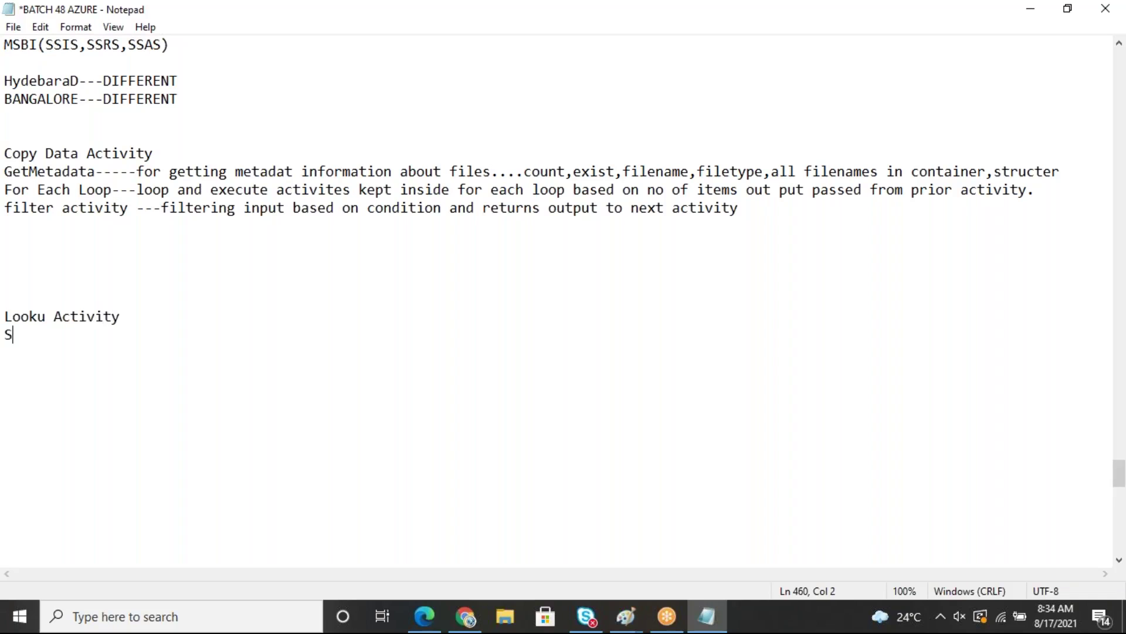
text(tored Procedure)
key(shift+Up)
key(shift+Up)
key(shift+Up)
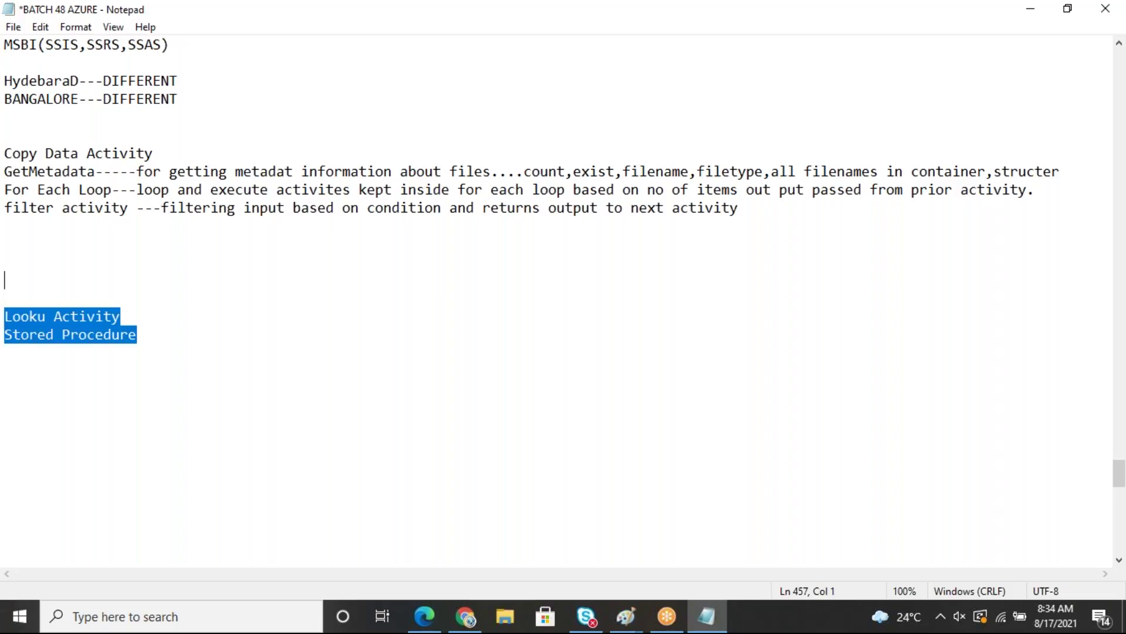